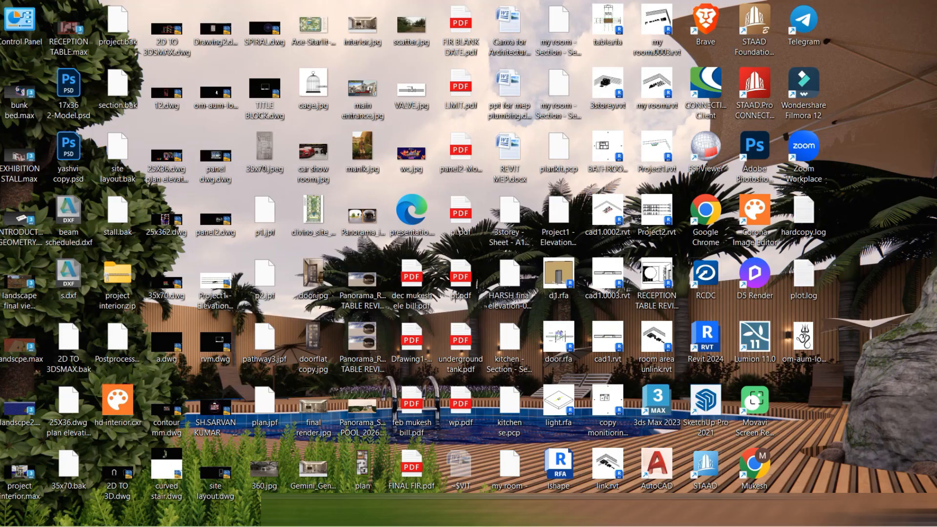
Open AMAN VILAS-REVISED KITCHEN Model.pdf in the browser and look over its kitchen plan and elevations
mouse_move(528, 515)
click(537, 466)
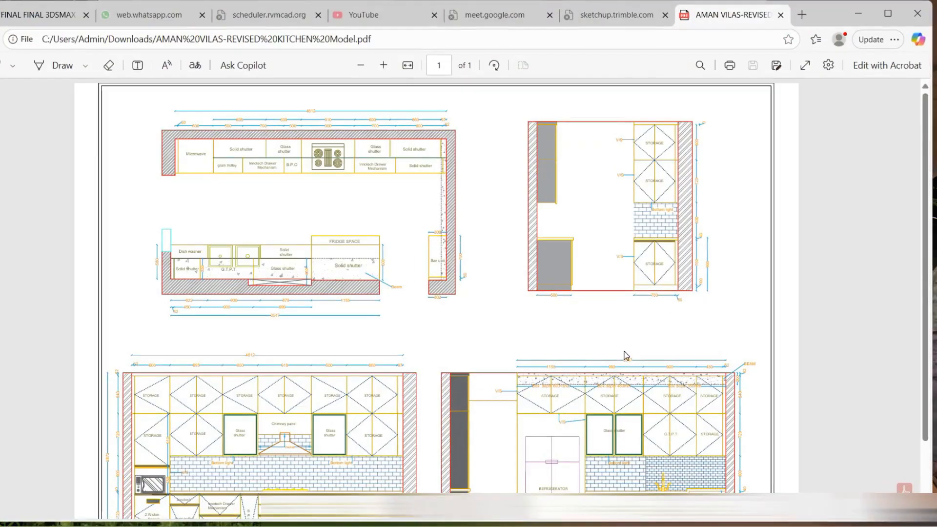
scroll(422, 313, down, 2)
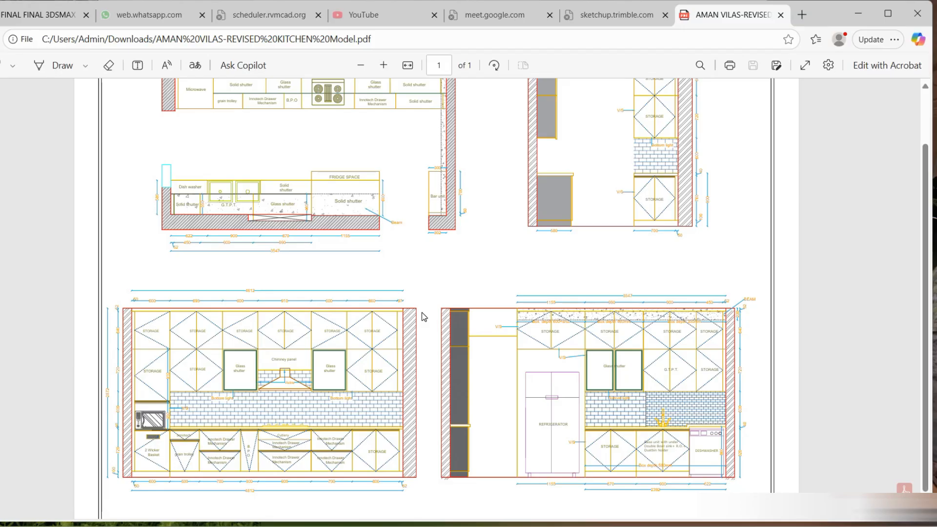
scroll(421, 312, up, 2)
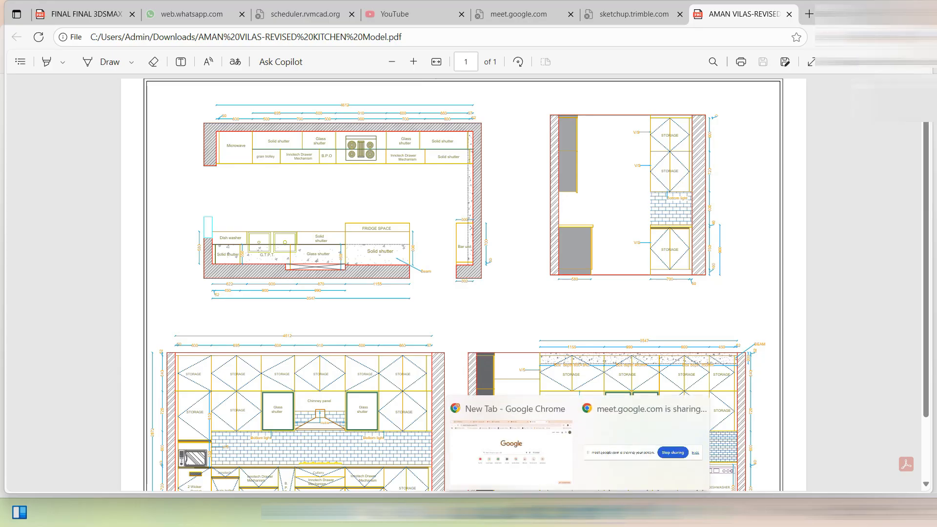
Switch to Chrome, search Google for "pdf to dwg converter" and open CADSoftTools' Free Online PDF to DWG Converter
click(526, 429)
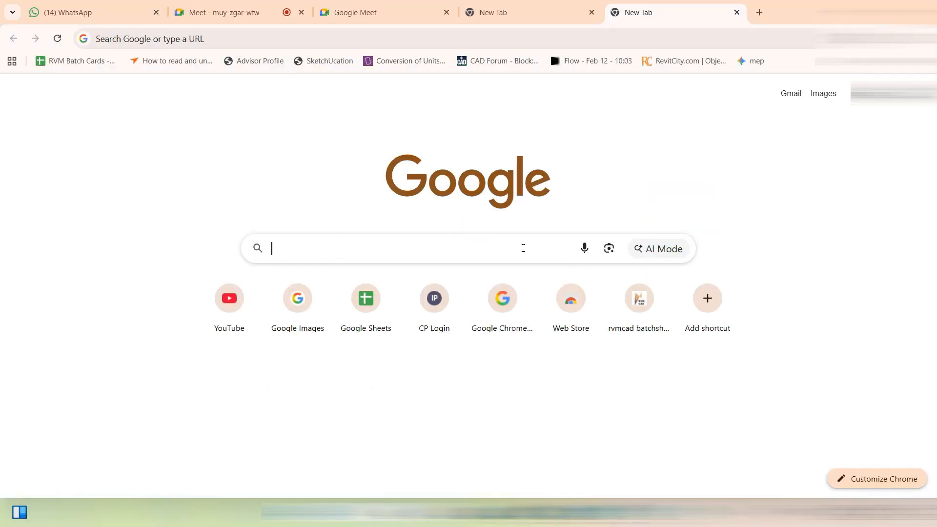
click(523, 248)
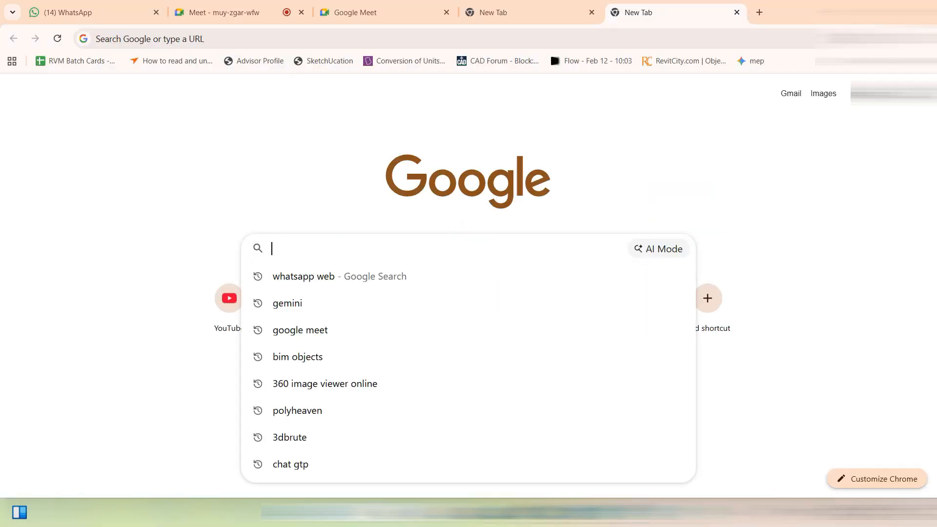
text(pdf to )
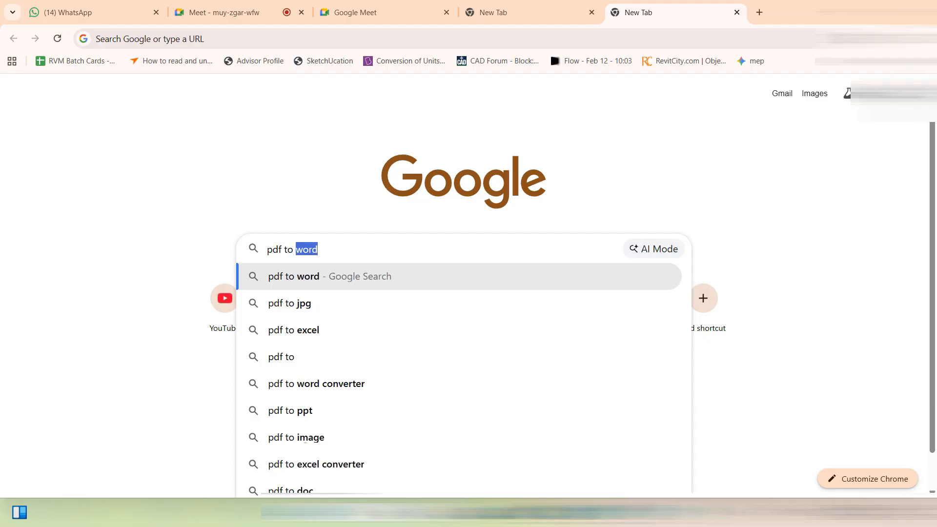
text(dwg)
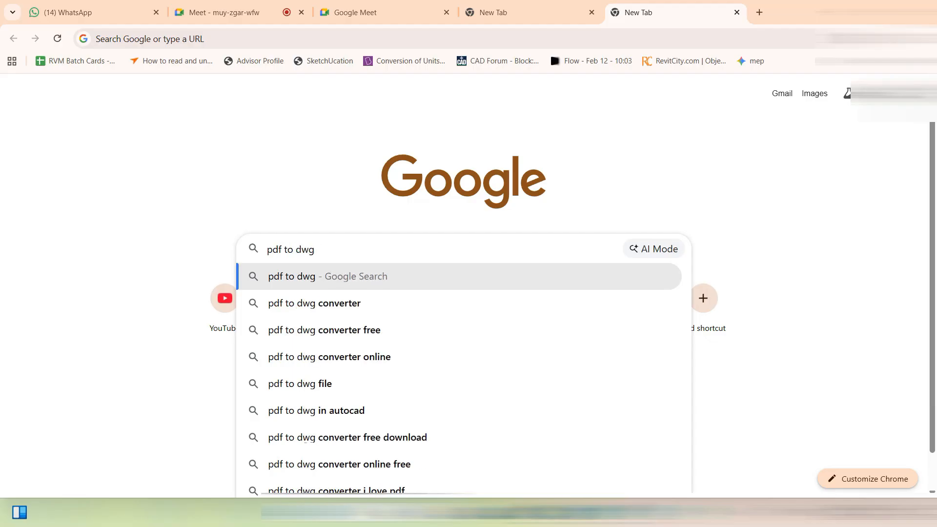
click(438, 306)
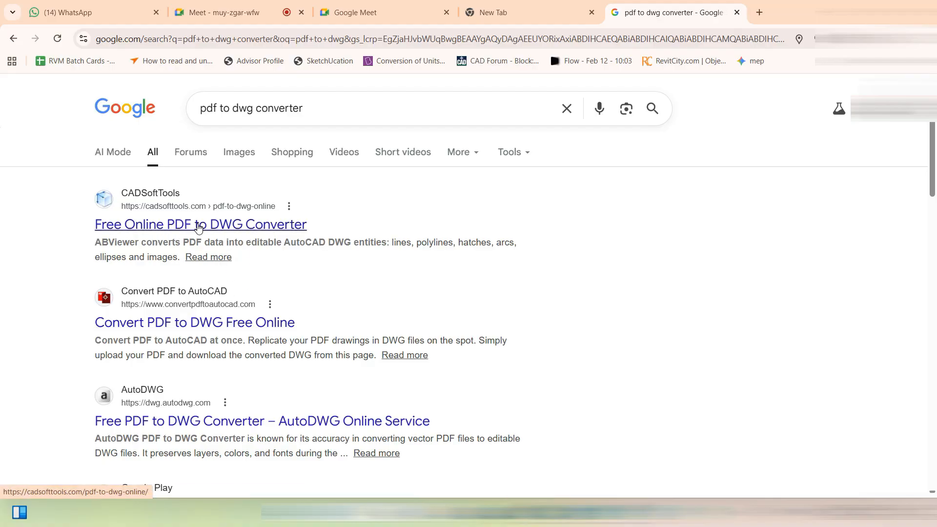
click(199, 225)
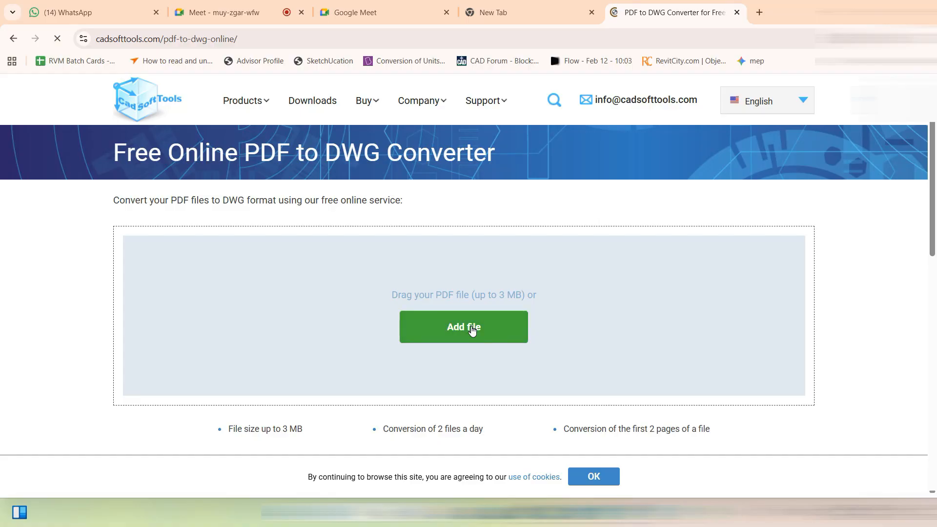
click(471, 326)
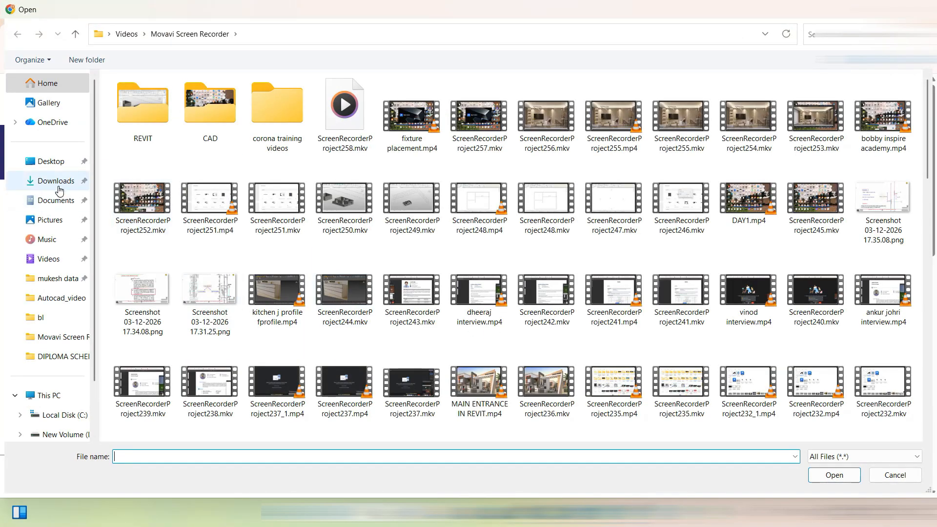
click(63, 187)
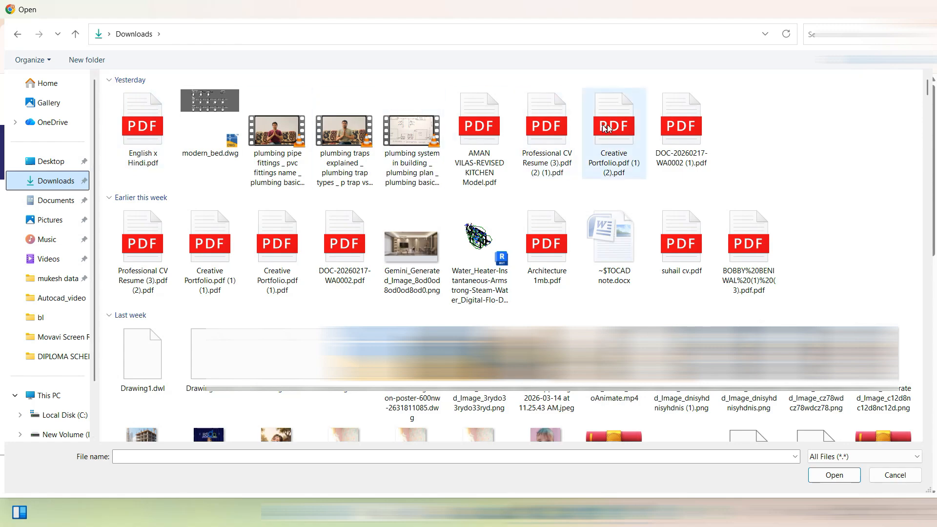
click(479, 146)
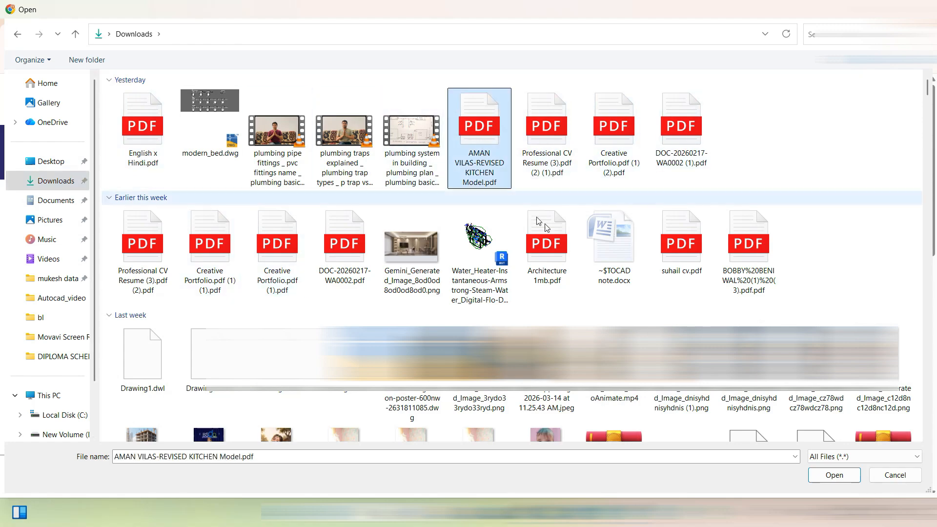
click(833, 475)
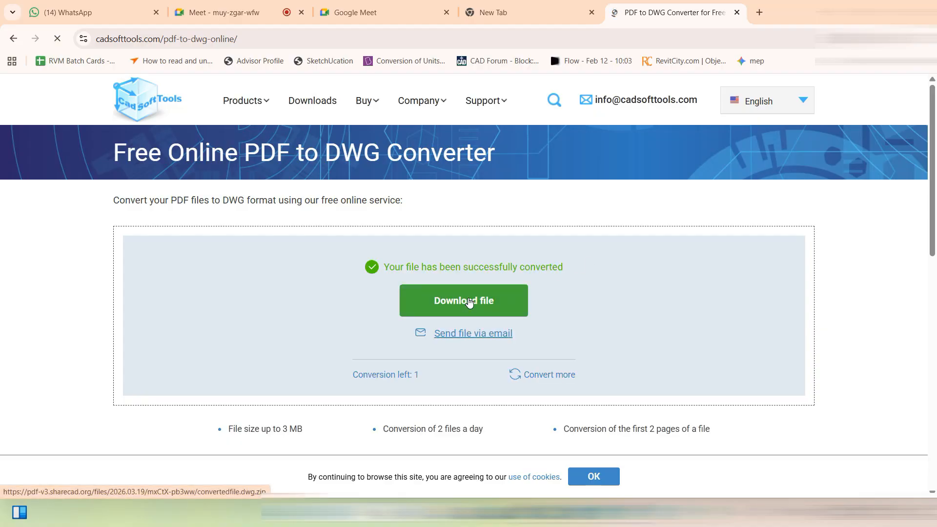
Download the converted file, show it in its folder and extract convertedfile.dwg (2).zip into a folder of the same name
click(470, 302)
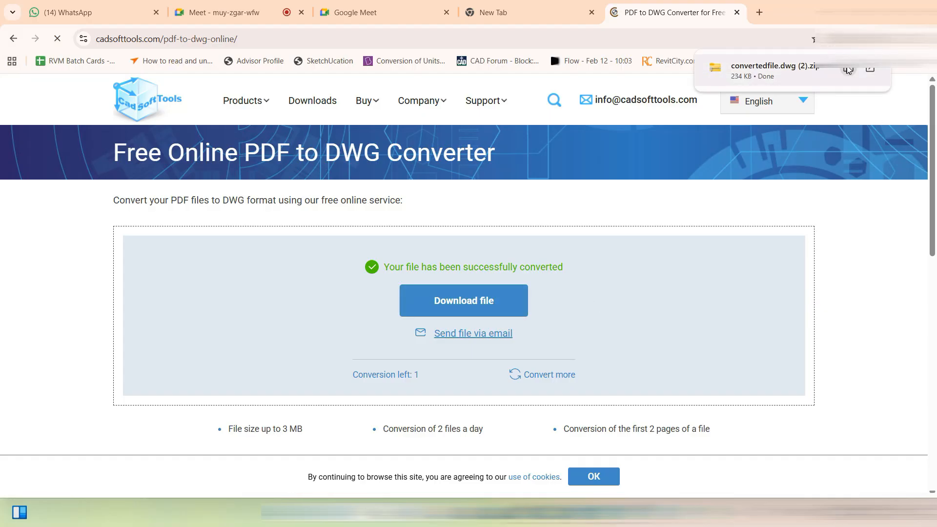
click(849, 70)
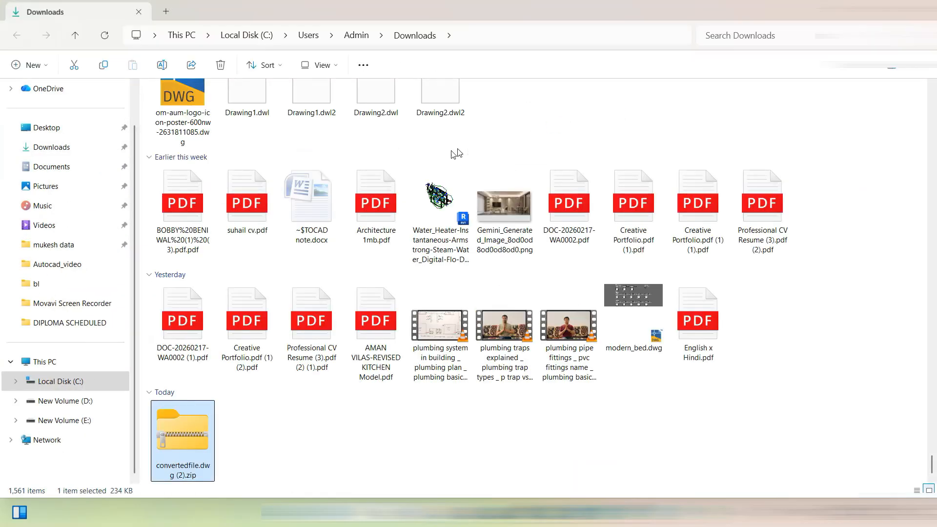
right_click(182, 433)
mouse_move(335, 398)
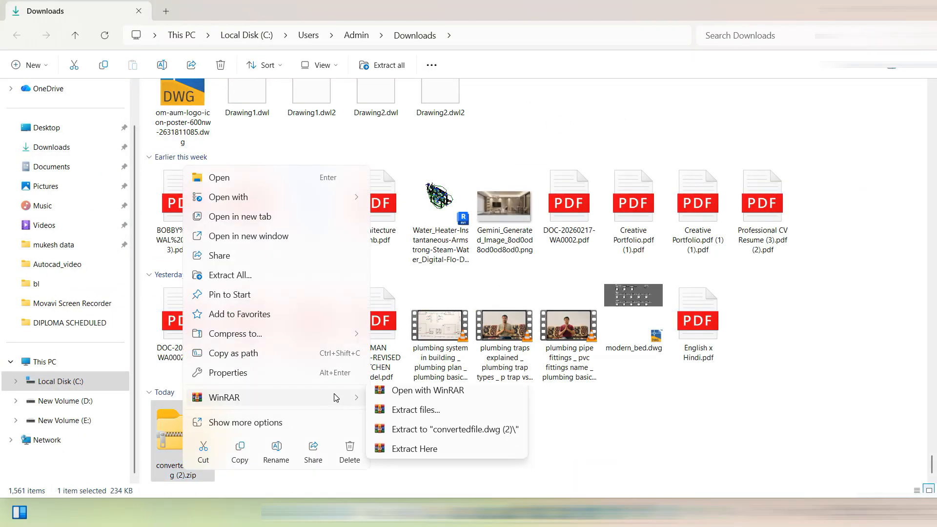
click(464, 438)
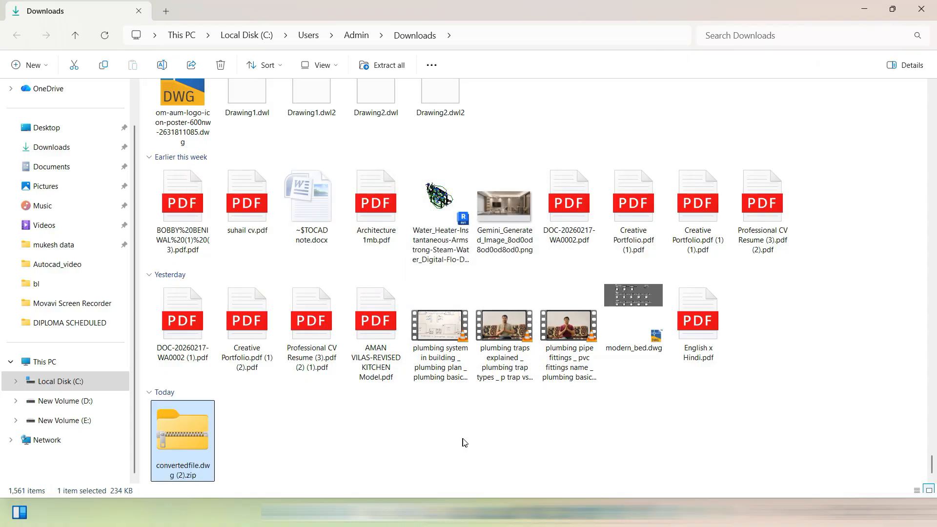
Open the extracted AMAN VILAS-REVISED KITCHEN Model.dwg in AutoCAD, accepting the metric startup settings and continuing past the foreign DWG notice
double_click(263, 434)
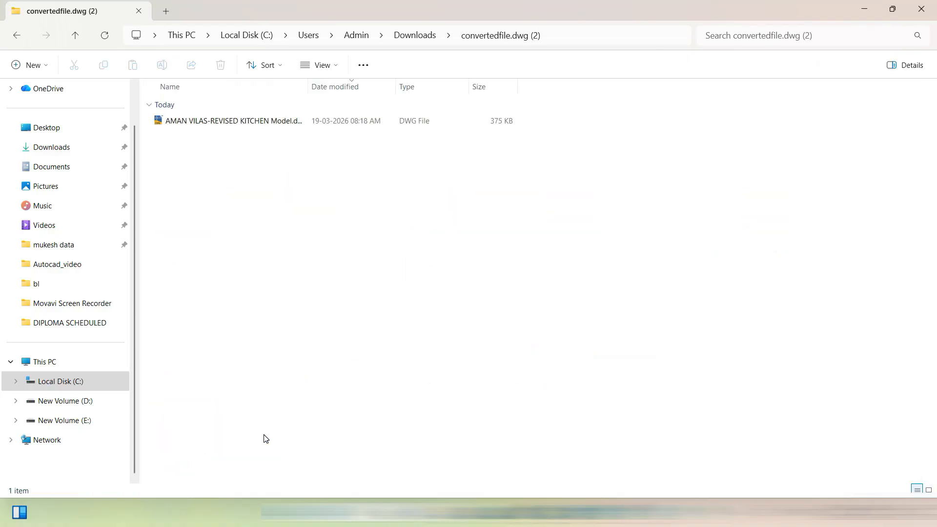
click(264, 126)
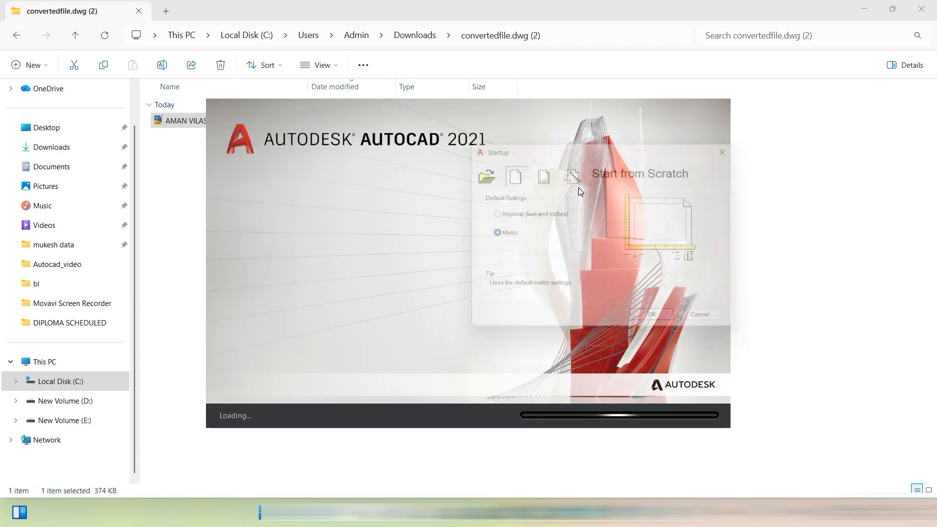
click(656, 323)
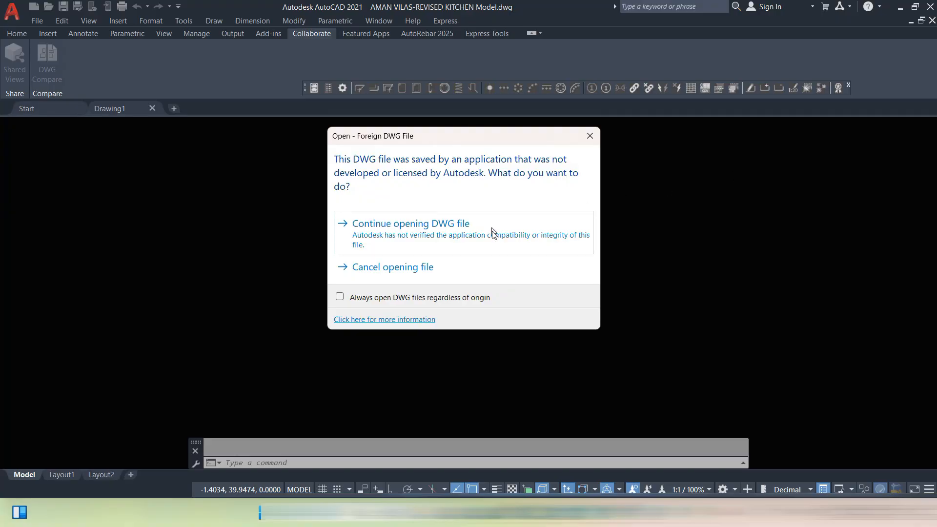
click(493, 233)
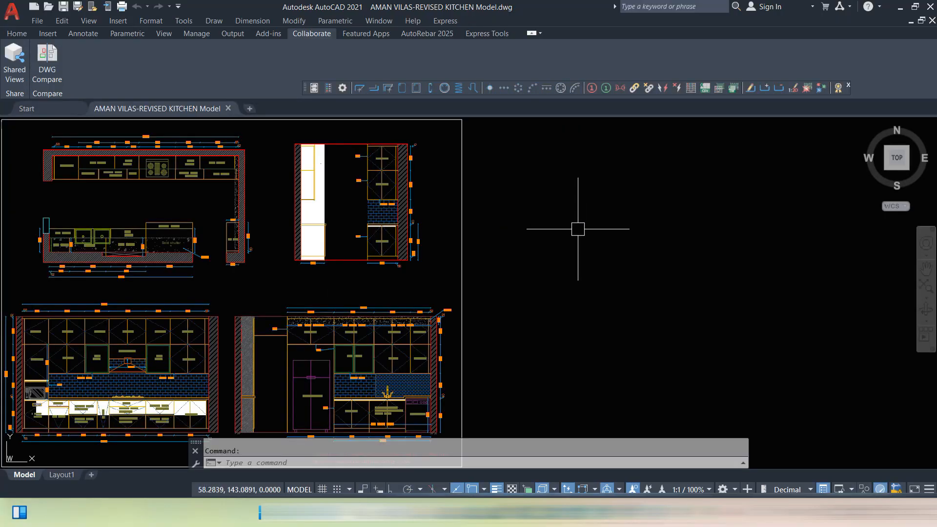
Examine the upper kitchen plan and its dimension strings, checking what kind of object they belong to
middle_drag(519, 266, 797, 301)
scroll(437, 165, up, 6)
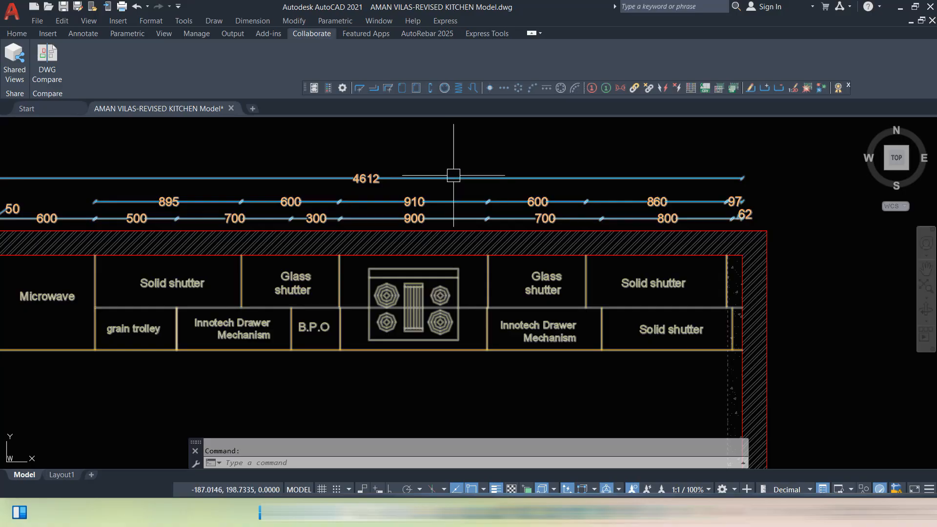
click(453, 175)
middle_drag(324, 188, 576, 205)
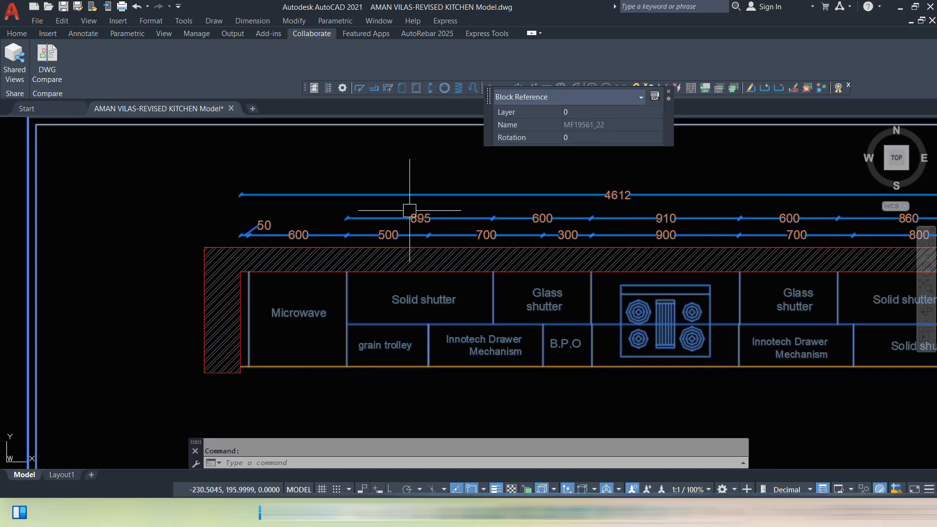
middle_drag(388, 205, 299, 208)
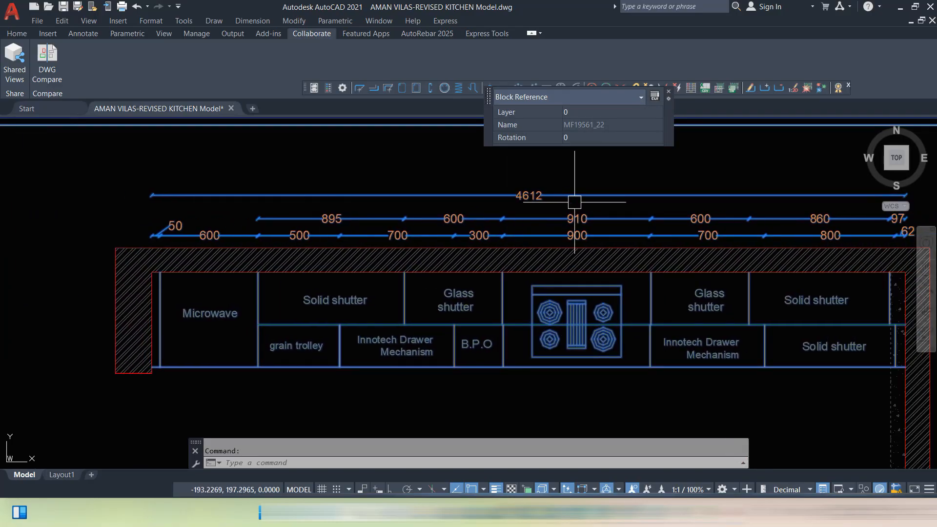
scroll(634, 207, up, 2)
scroll(655, 236, down, 2)
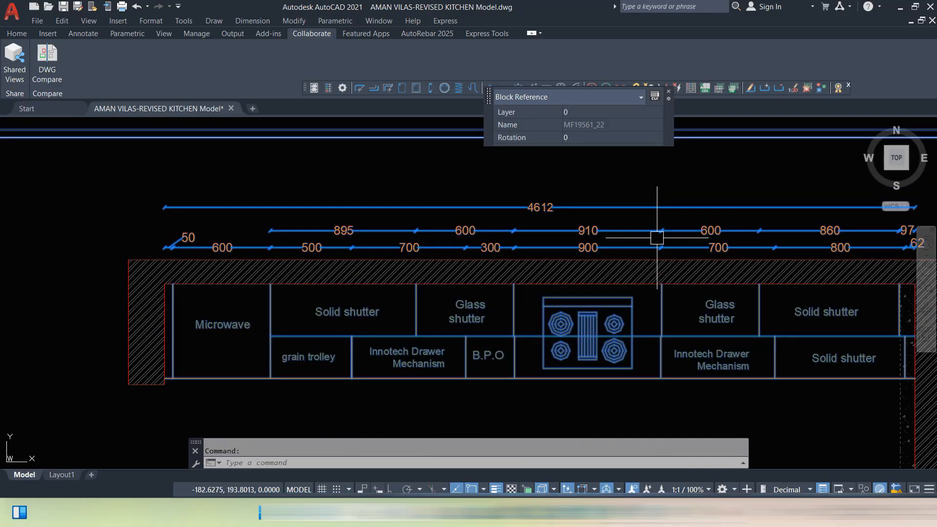
key(Escape)
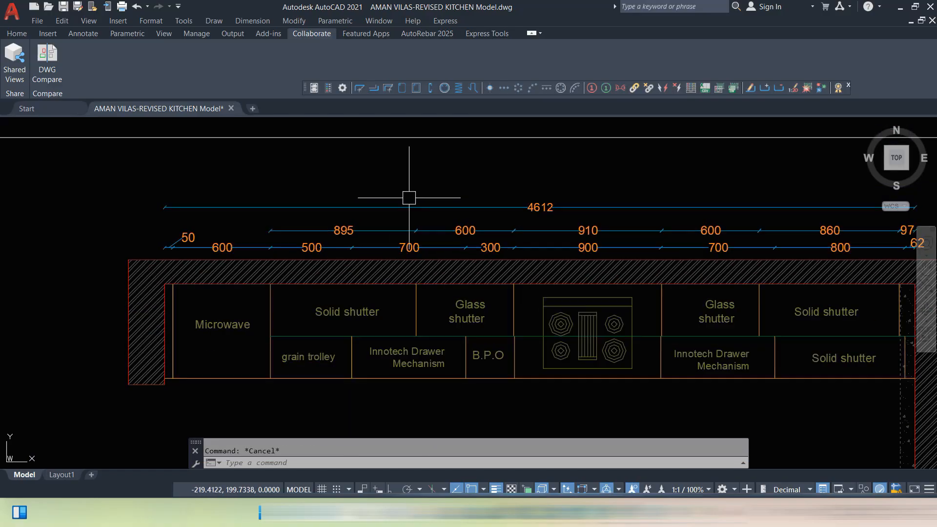
Add a horizontal linear dimension between the kitchen plan's inner wall corners, placed above the 4612 dimension, and compare the two values
click(17, 33)
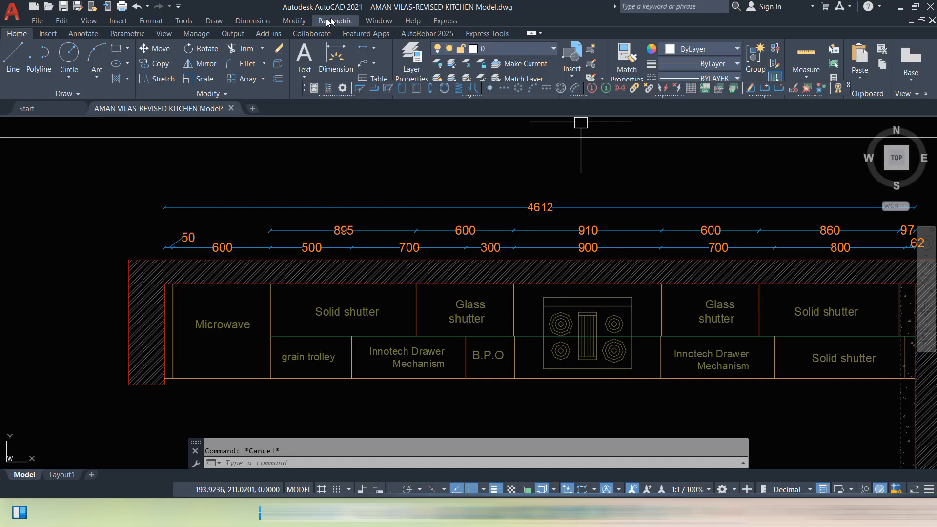
click(363, 49)
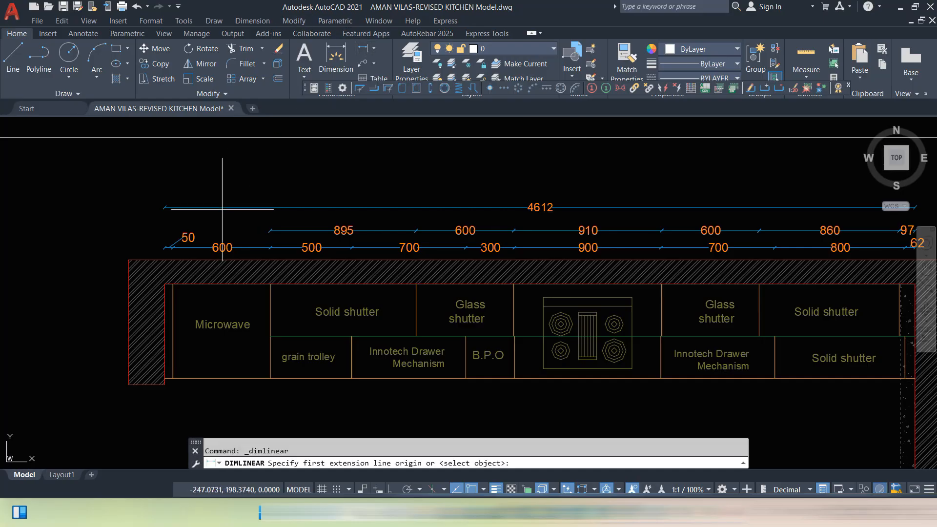
scroll(170, 289, up, 2)
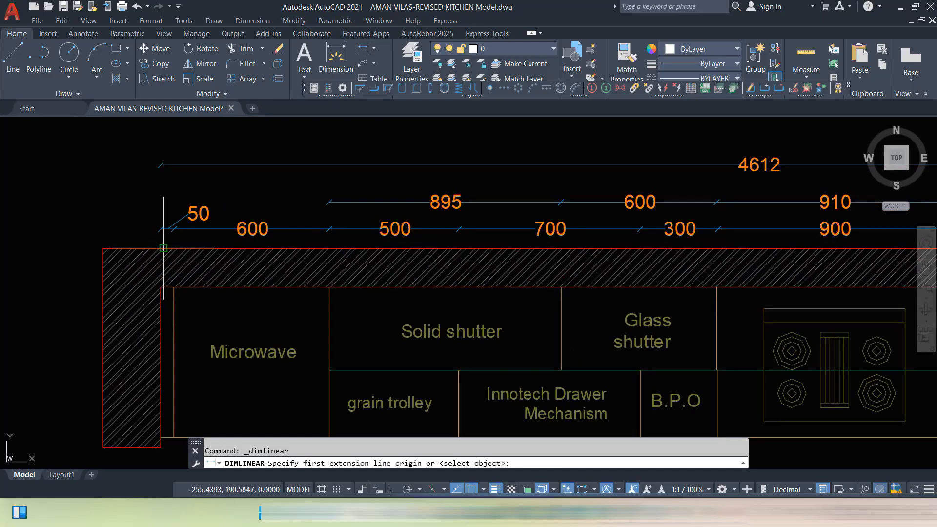
click(161, 287)
scroll(166, 288, down, 3)
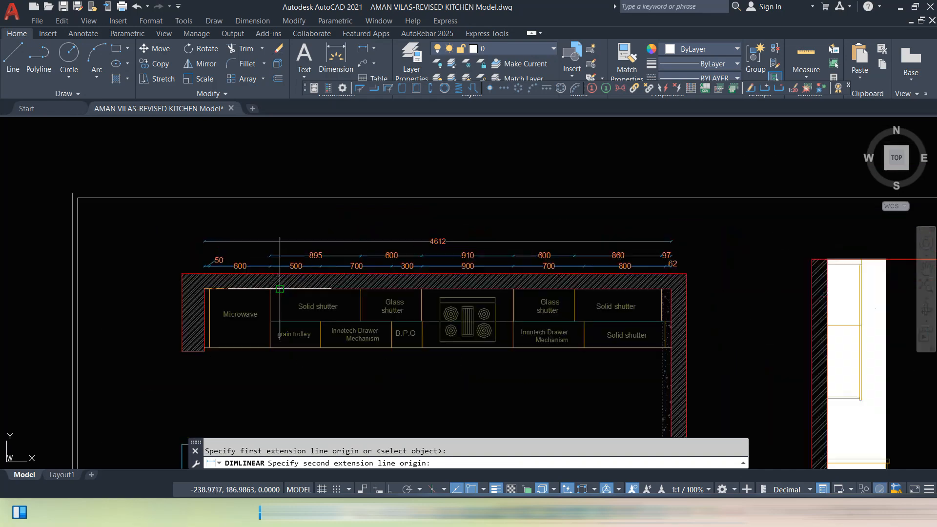
scroll(664, 293, up, 5)
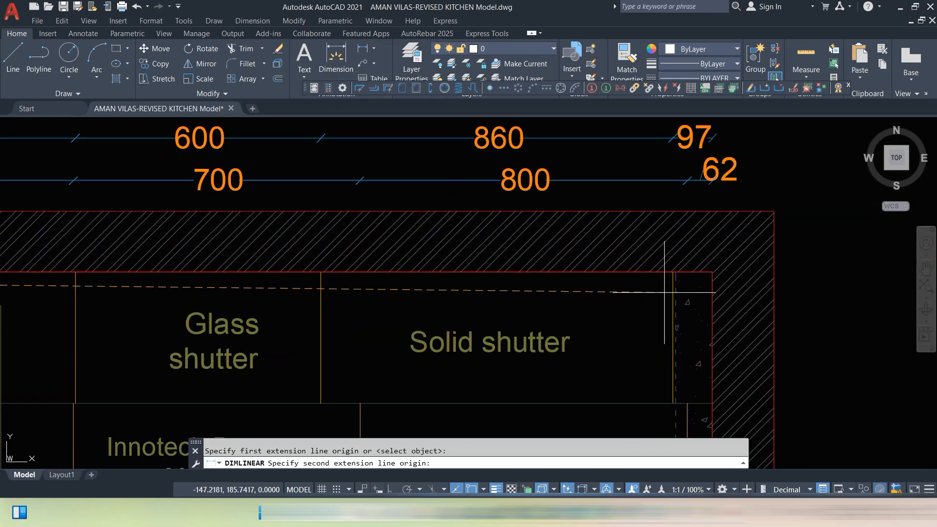
click(712, 273)
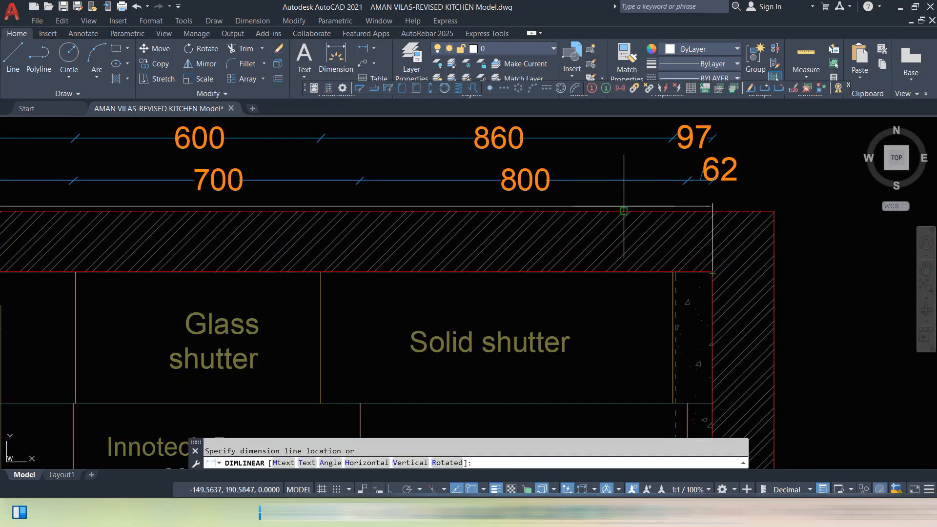
scroll(634, 266, down, 2)
click(636, 233)
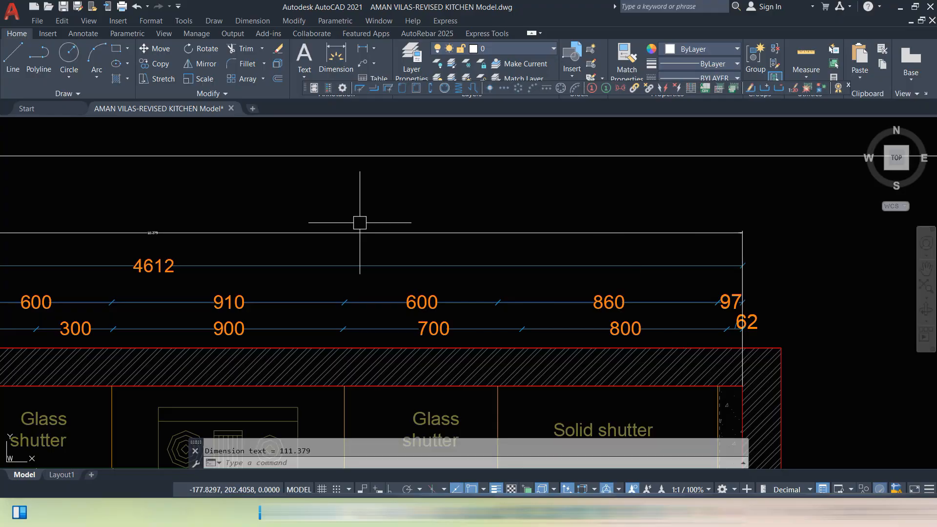
scroll(152, 234, up, 5)
scroll(370, 270, down, 5)
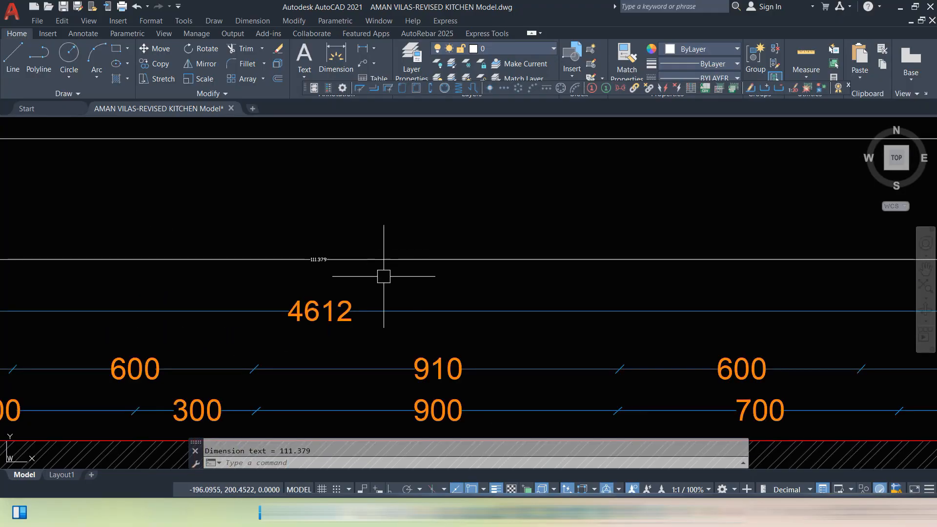
scroll(335, 265, up, 4)
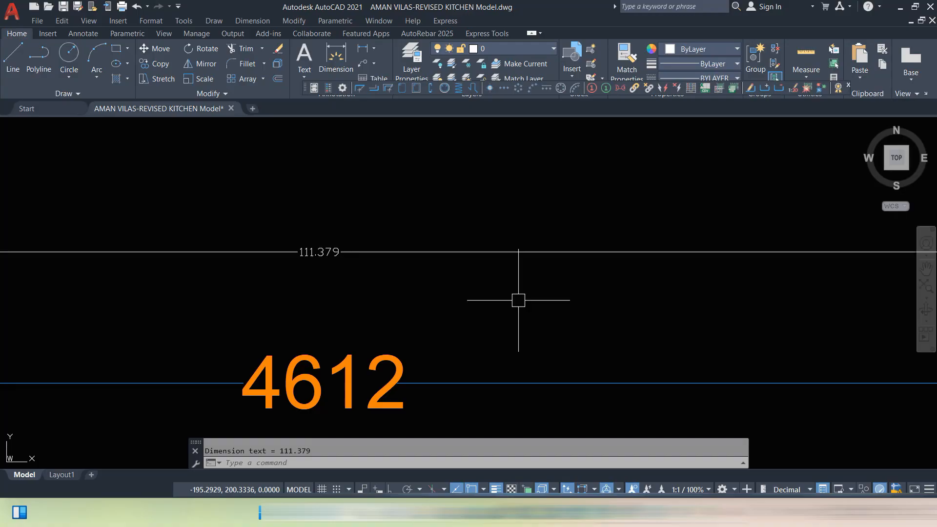
Set the STANDARD dimension style's overall scale to 10 and make the style current, discarding its style overrides
scroll(518, 300, down, 5)
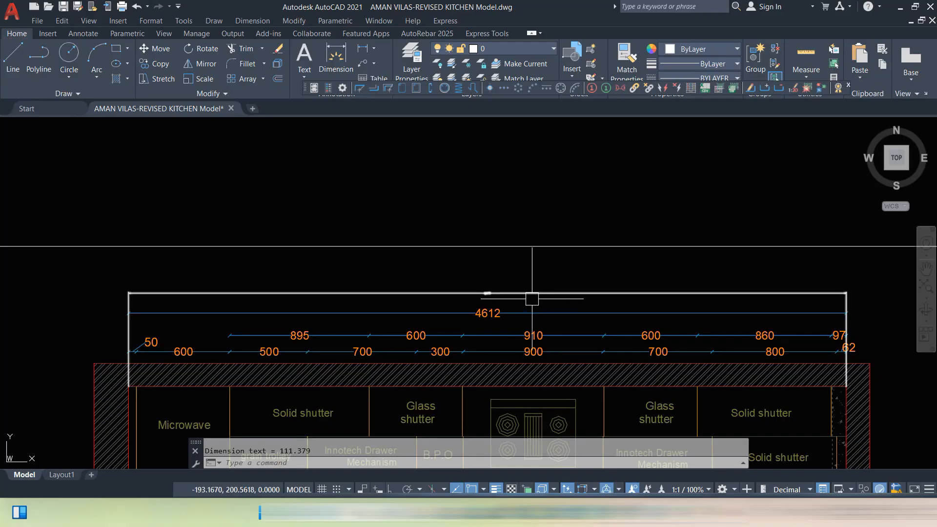
text(d)
key(Return)
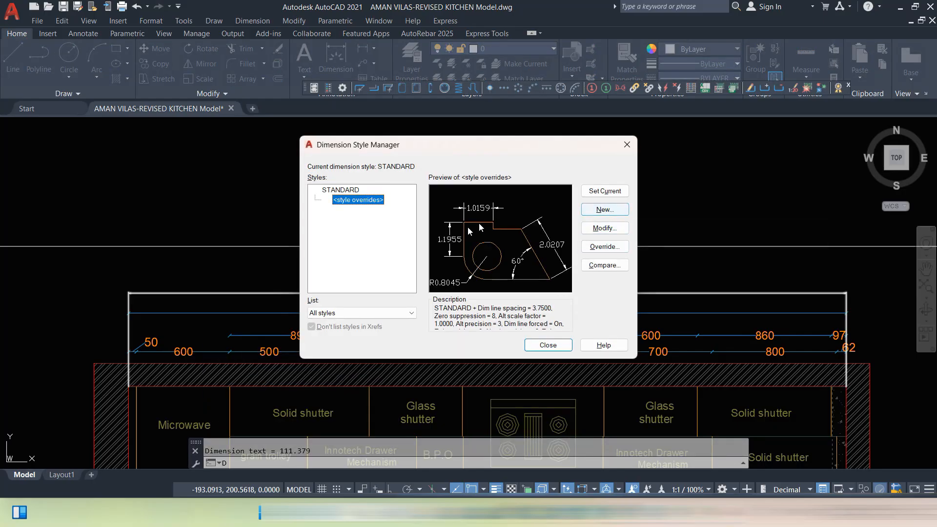
click(344, 190)
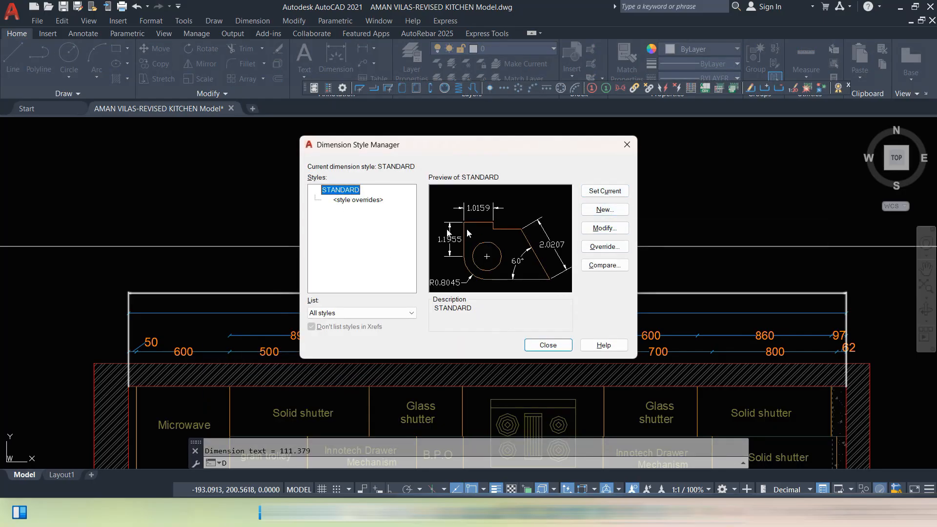
click(608, 230)
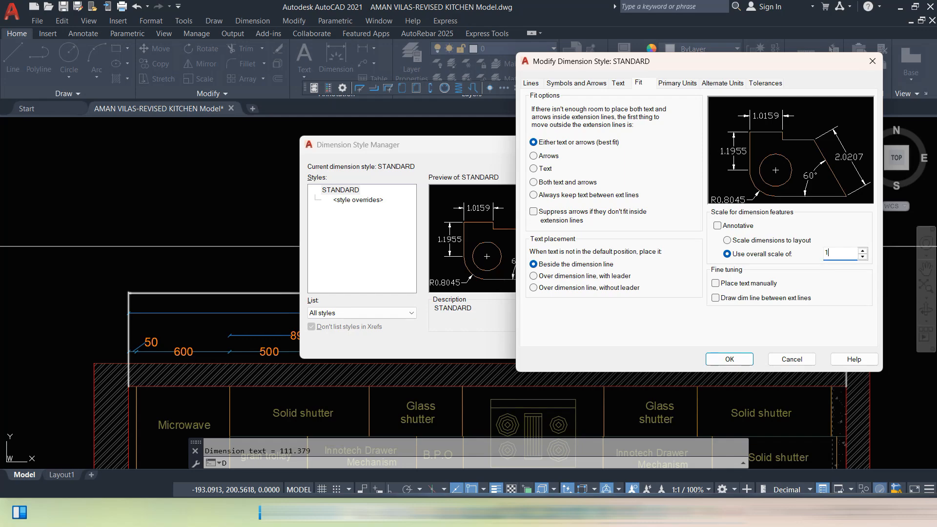
text(0)
click(730, 359)
click(604, 190)
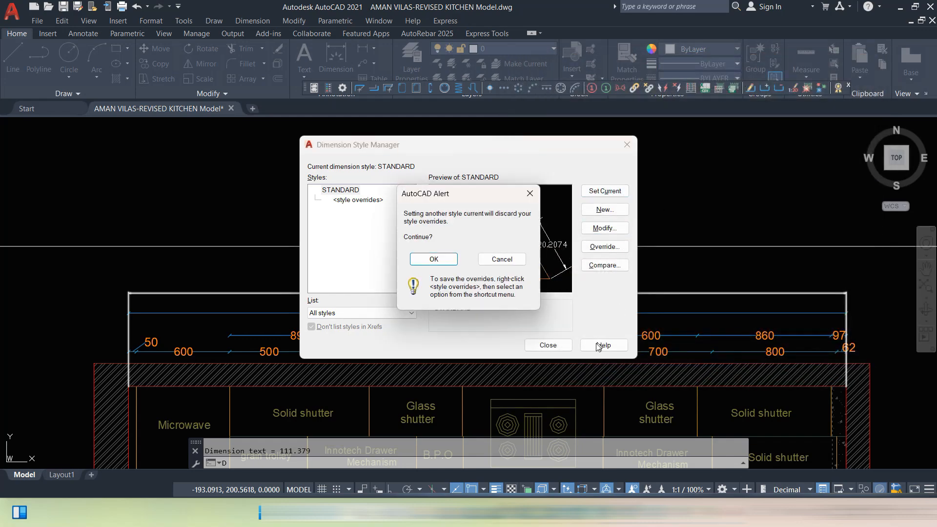
click(447, 259)
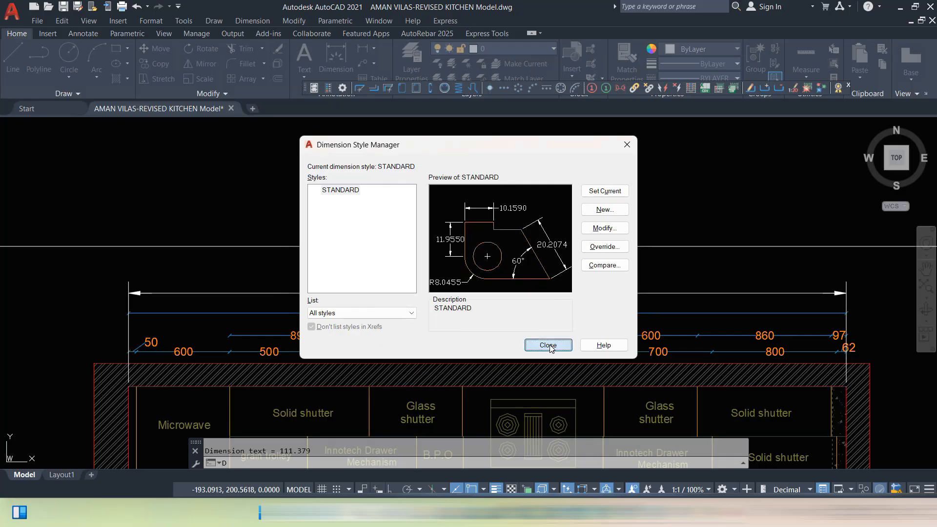
click(548, 345)
Scale the whole drawing by reference from the frame's lower-left corner, setting the distance between the kitchen plan's upper inner wall corners to 4612
scroll(781, 297, down, 5)
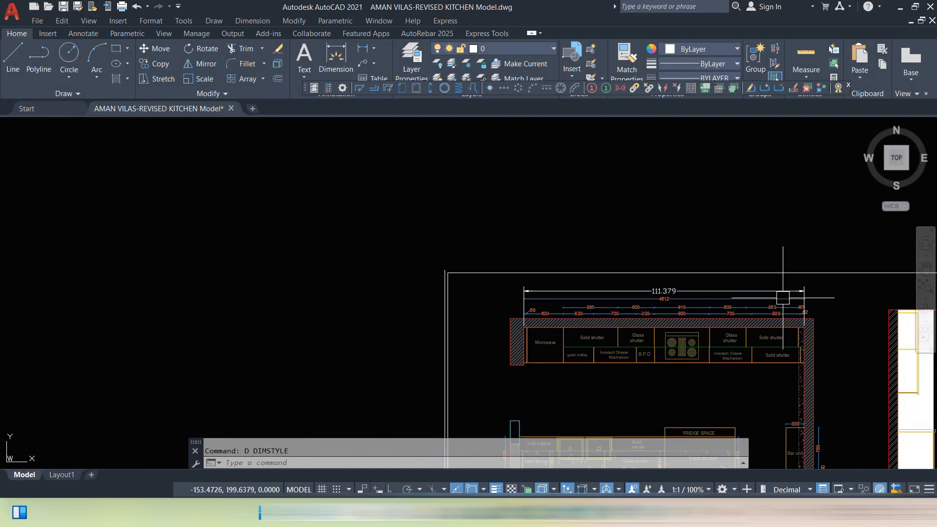
middle_drag(816, 320, 522, 169)
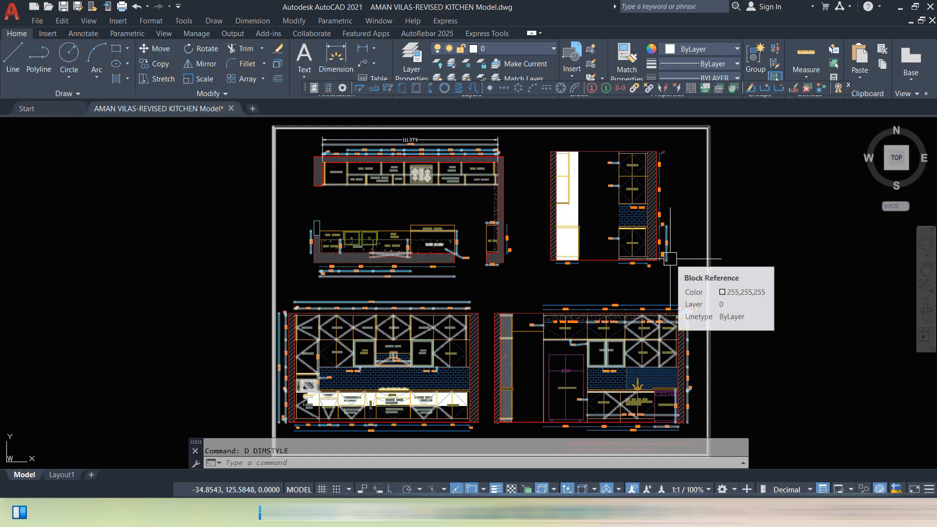
scroll(705, 287, down, 2)
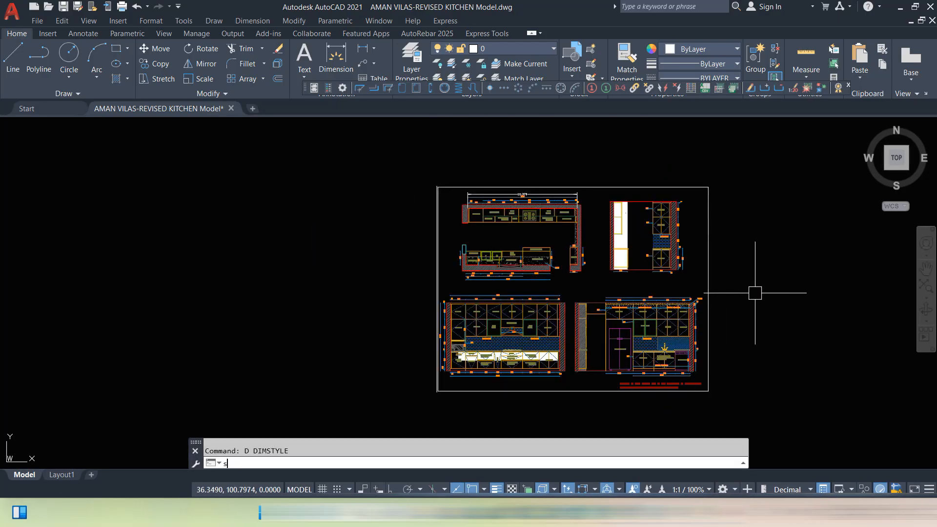
text(sc)
key(Return)
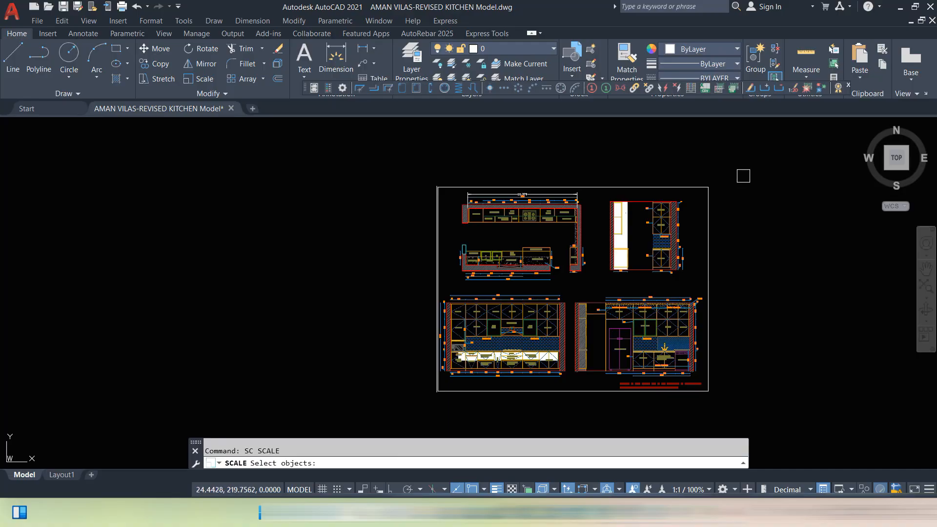
mouse_move(743, 175)
mouse_down()
mouse_move(488, 318)
mouse_move(368, 404)
mouse_move(420, 397)
mouse_up()
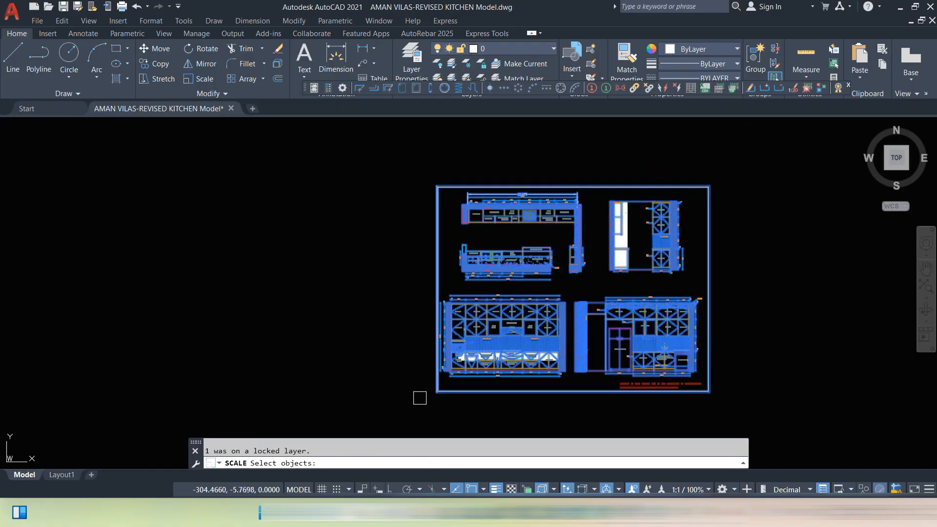
key(Return)
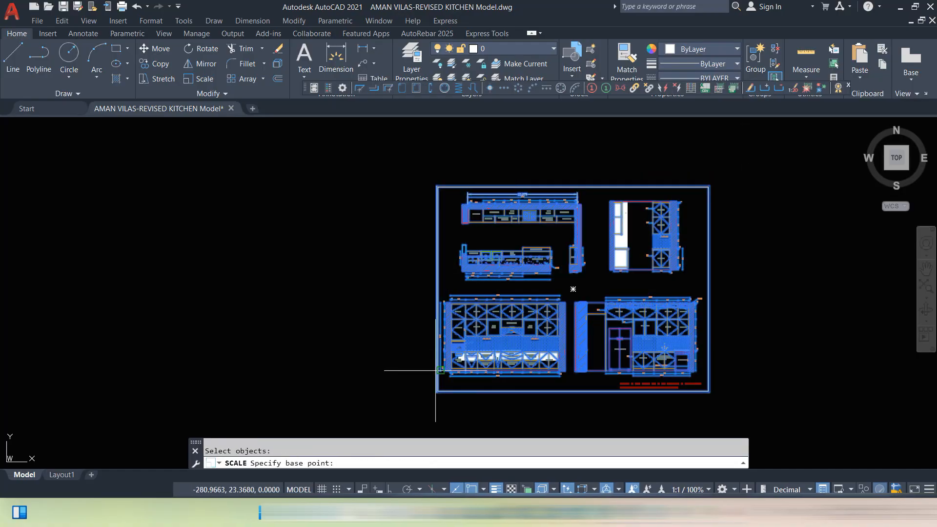
click(438, 390)
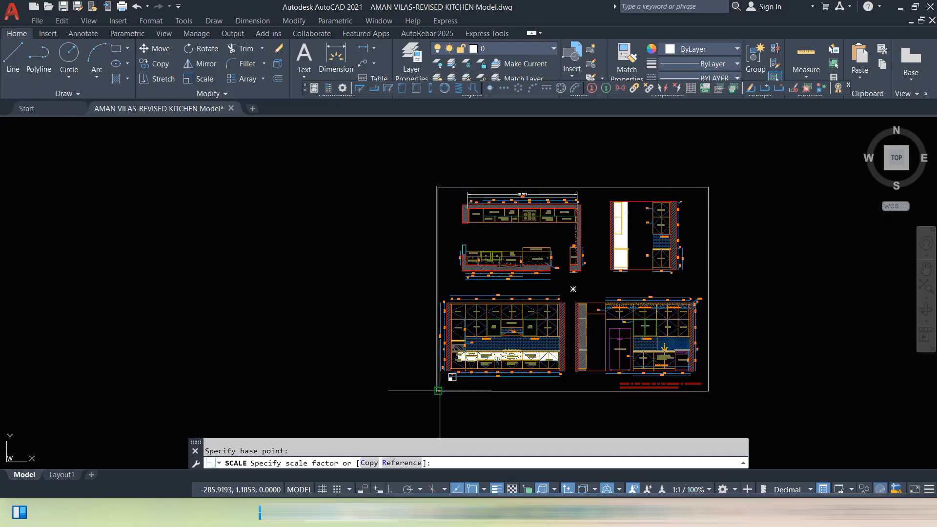
click(401, 463)
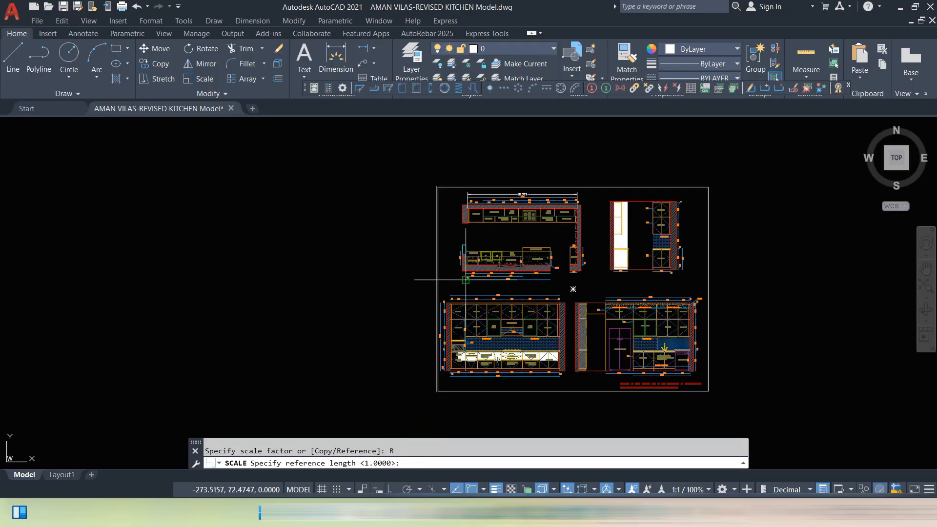
scroll(526, 200, up, 8)
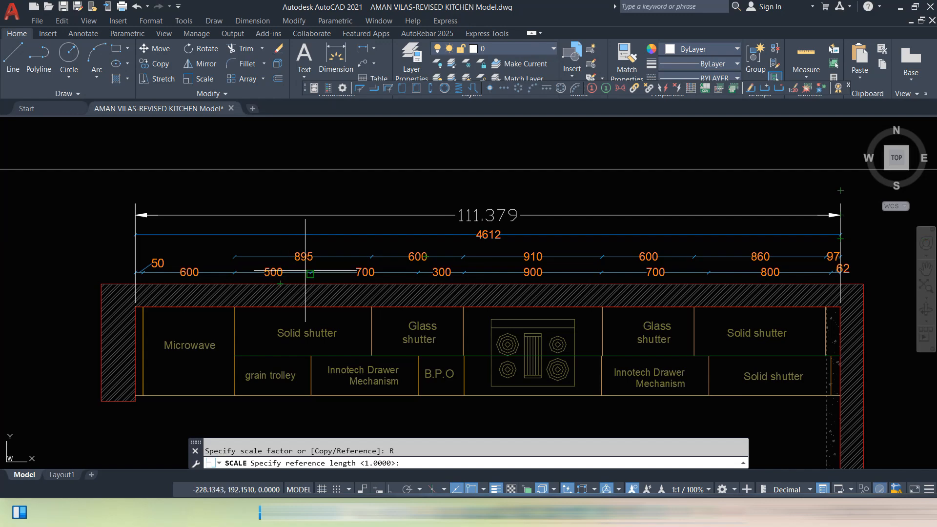
scroll(136, 307, up, 2)
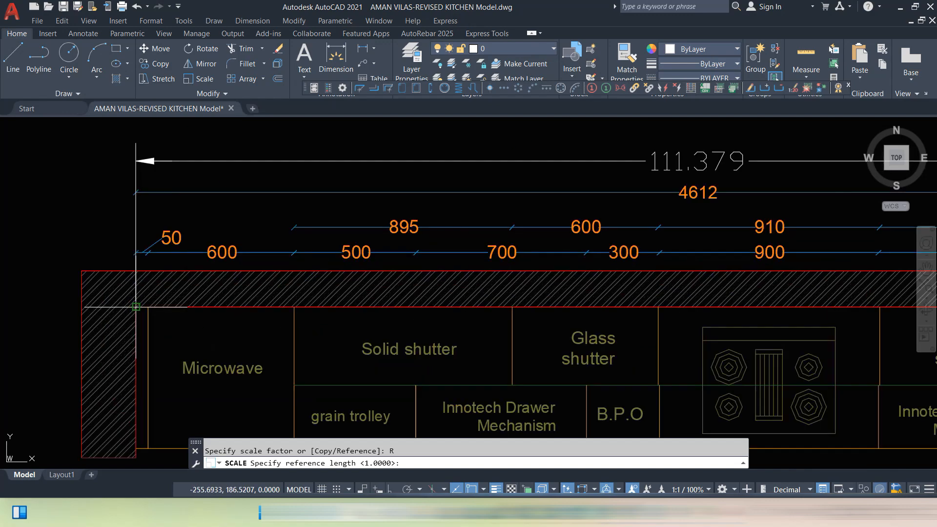
scroll(136, 307, up, 4)
scroll(137, 308, down, 5)
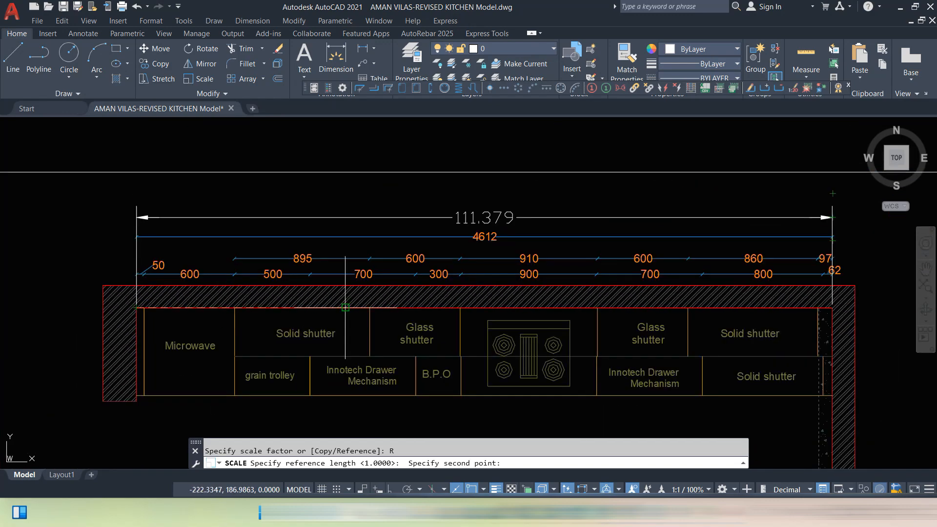
scroll(843, 307, up, 4)
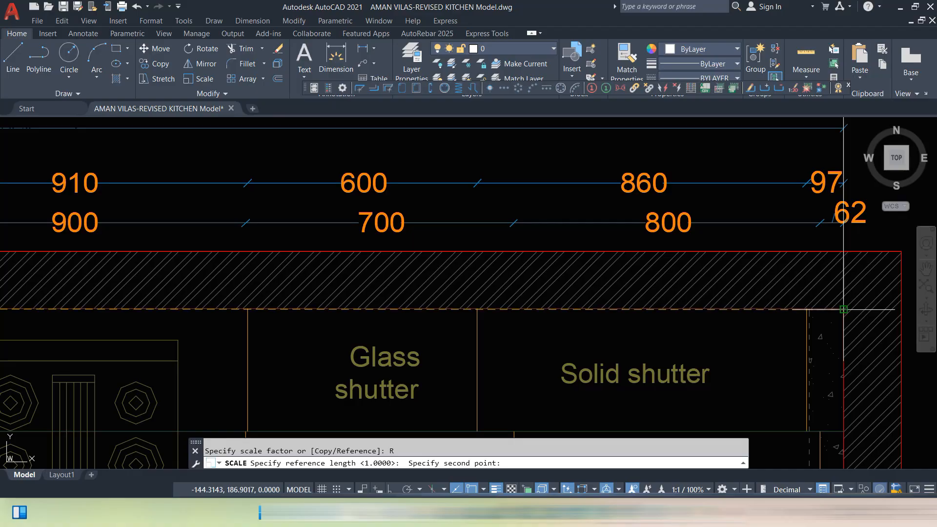
scroll(844, 308, up, 3)
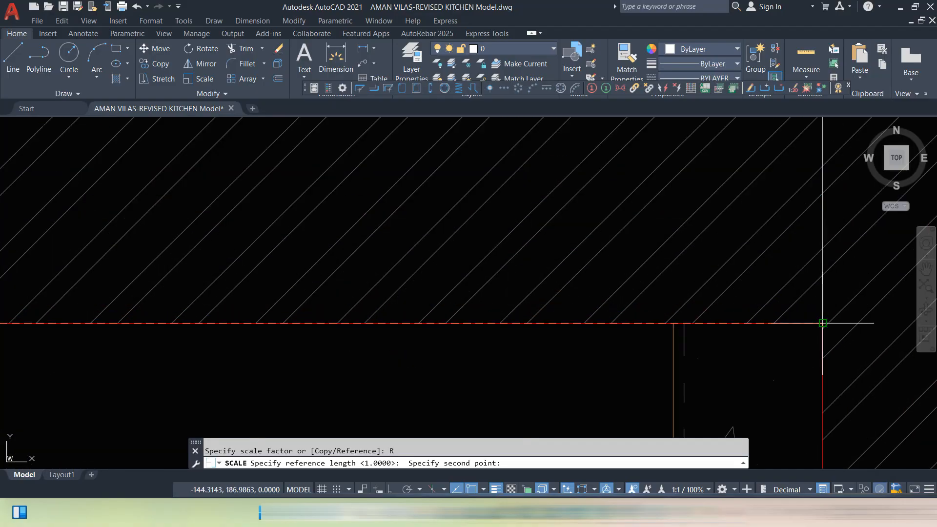
click(822, 323)
scroll(830, 311, down, 5)
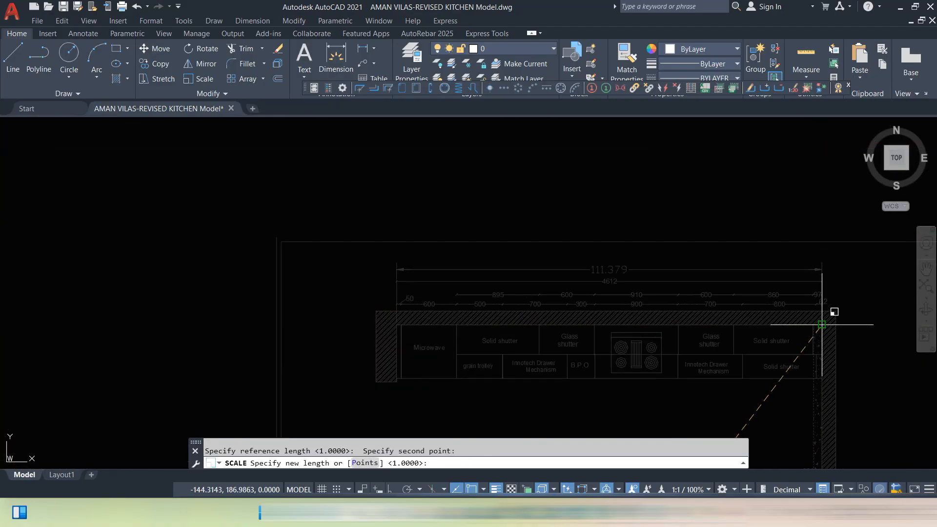
scroll(797, 325, up, 4)
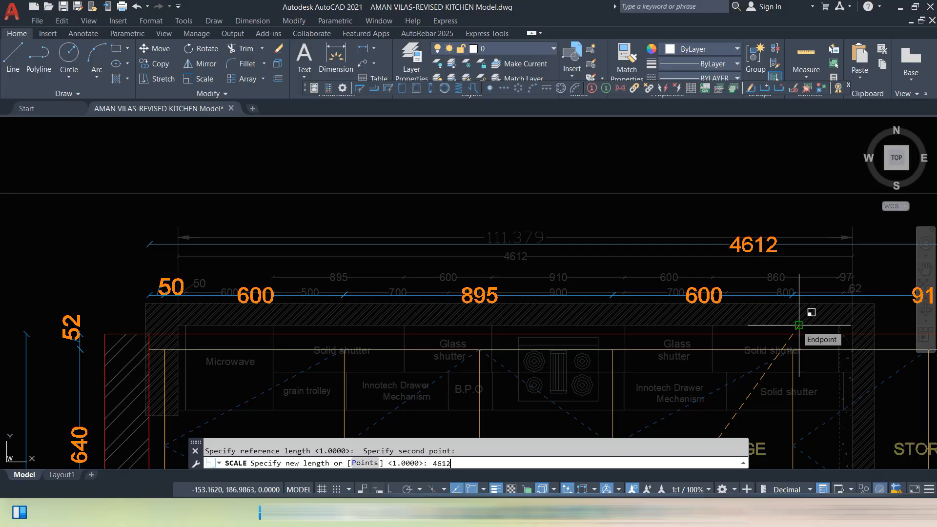
key(Return)
Check the added dimension against the 4612 label, and increase the STANDARD dimension style's overall scale to enlarge its text
scroll(796, 325, down, 6)
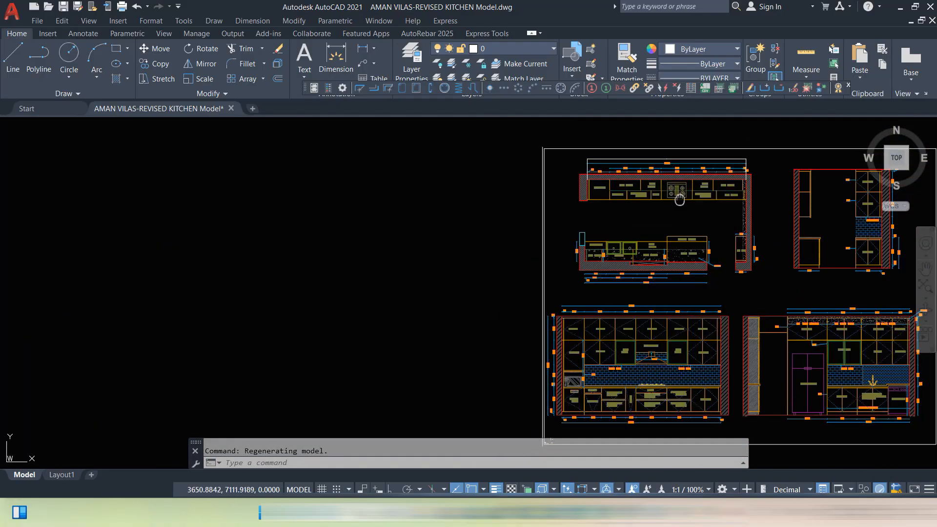
scroll(636, 198, up, 8)
scroll(593, 198, up, 5)
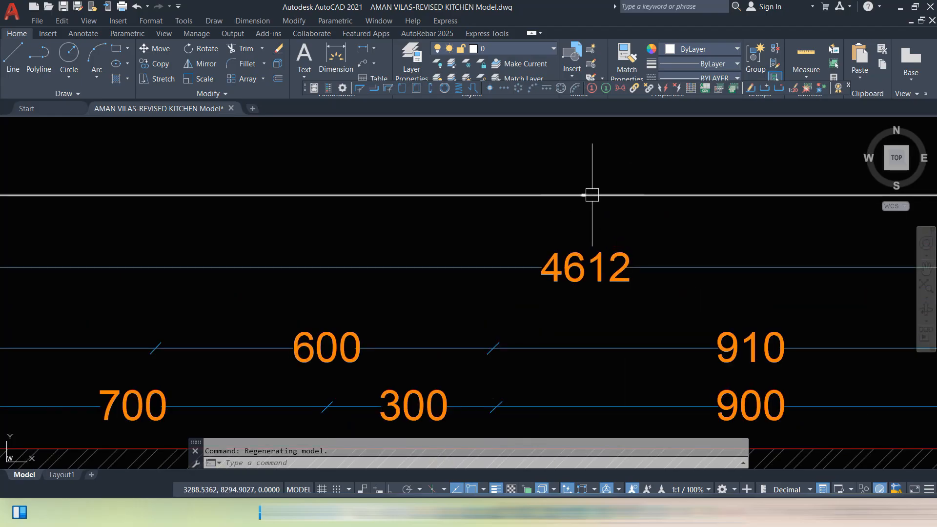
scroll(531, 213, down, 6)
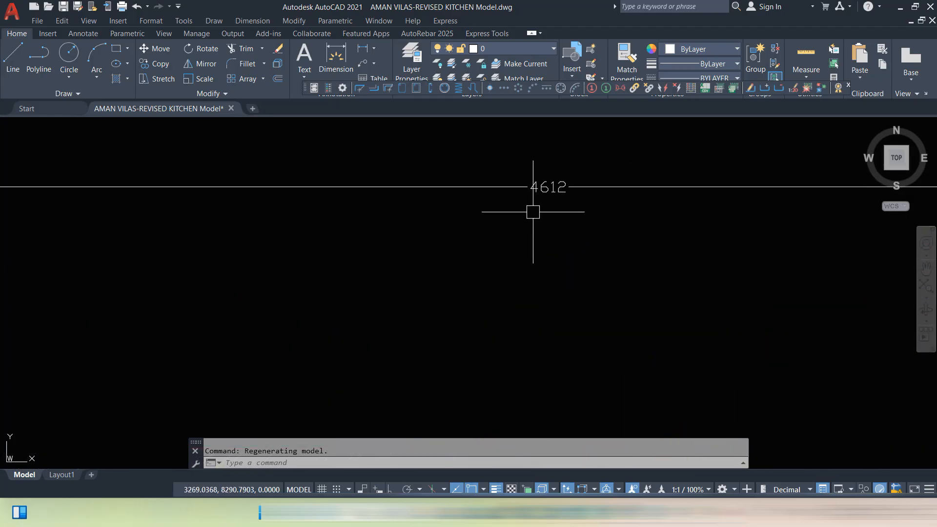
scroll(564, 313, down, 5)
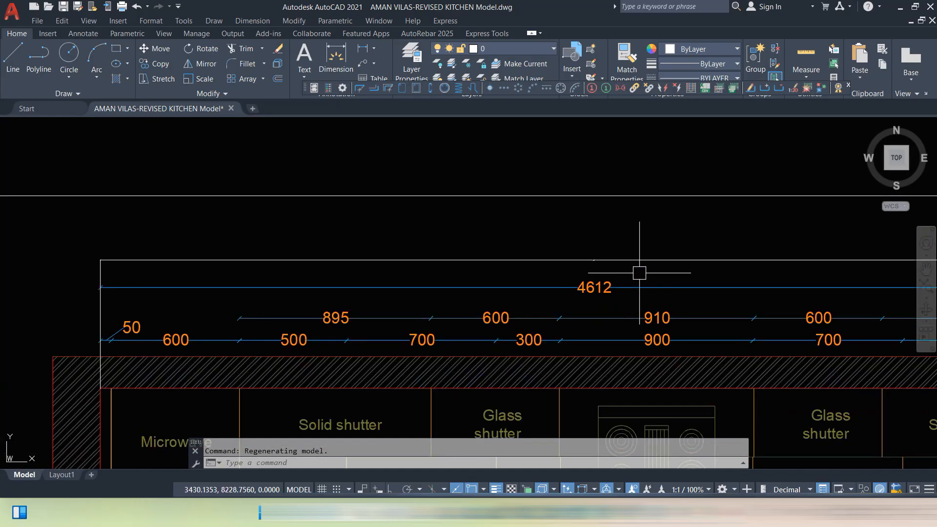
text(d)
key(Return)
click(604, 228)
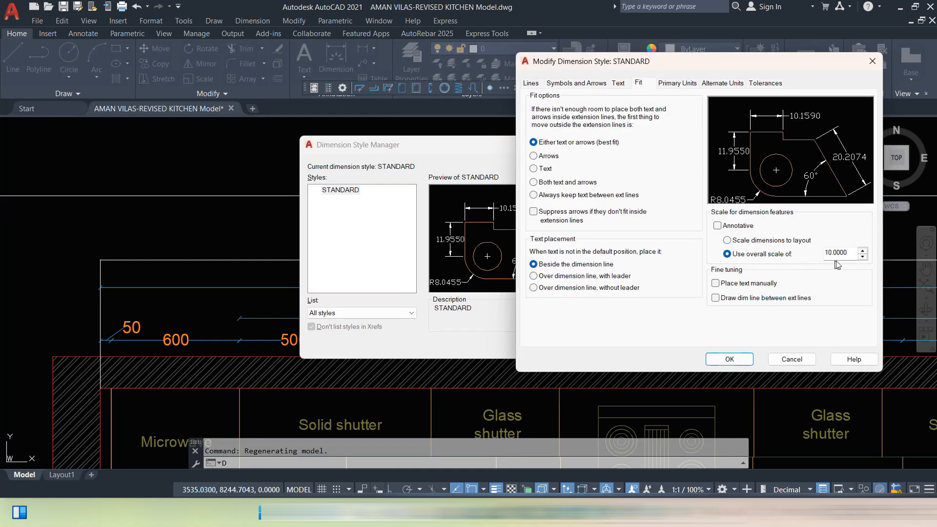
drag(851, 253, 777, 265)
click(714, 356)
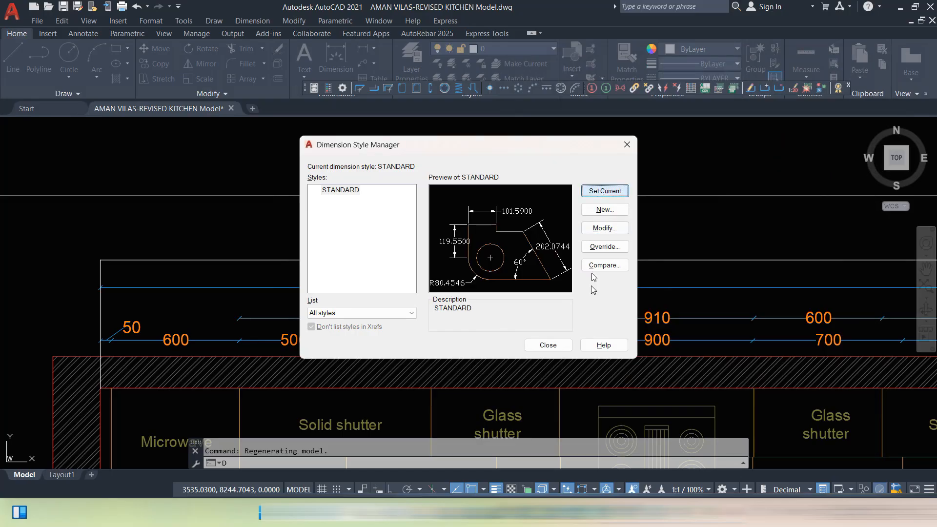
click(547, 345)
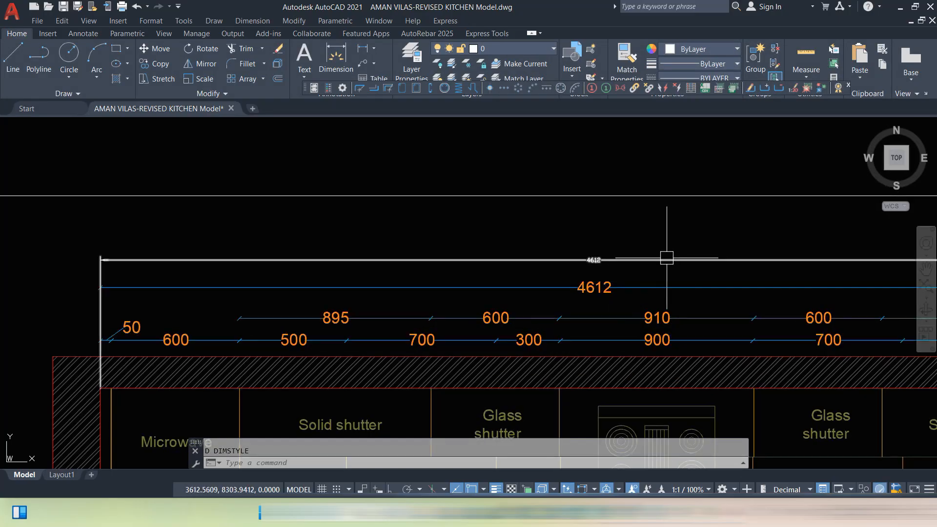
Set the STANDARD dimension style's overall scale to 150 and make the style current
text(d)
key(Return)
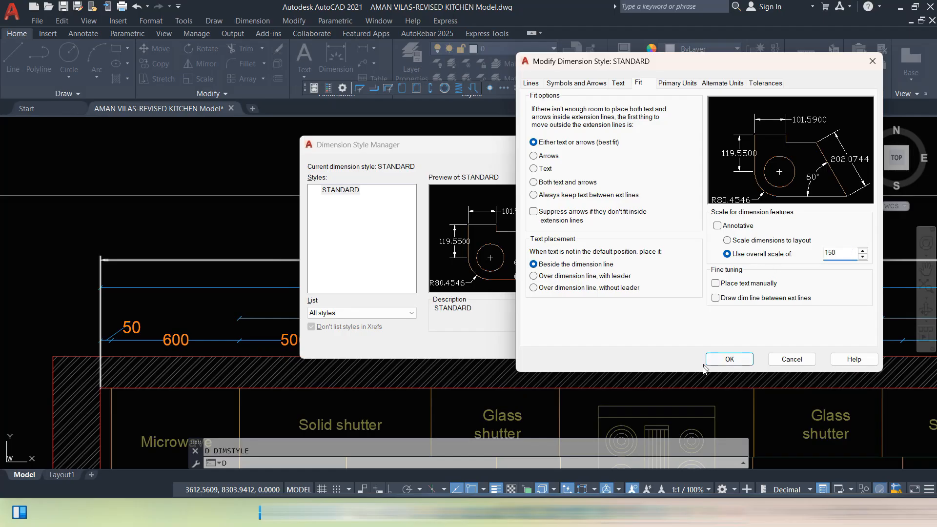
click(728, 358)
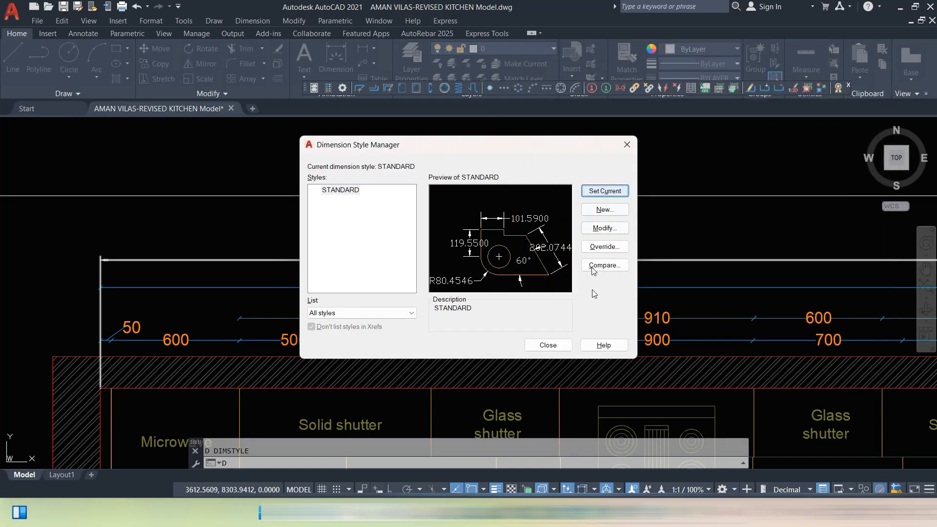
click(550, 345)
middle_drag(722, 307, 724, 260)
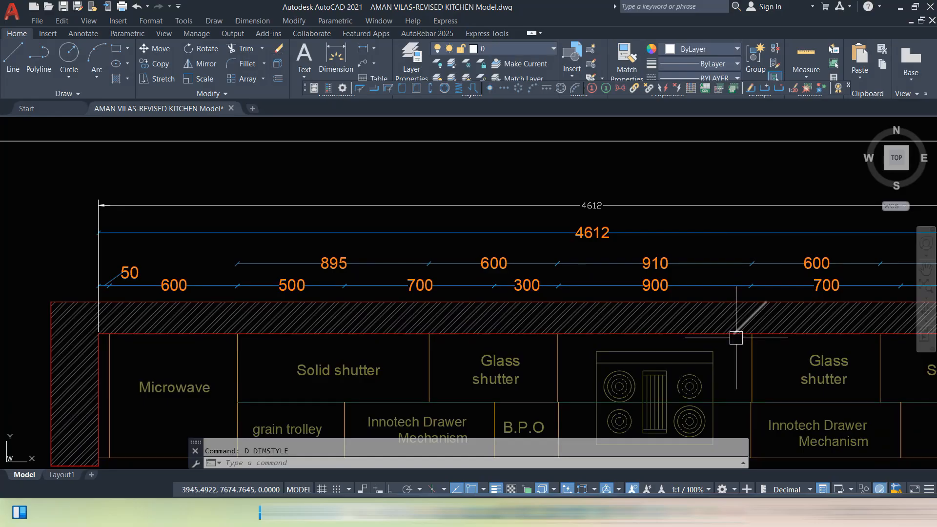
middle_drag(736, 338, 734, 299)
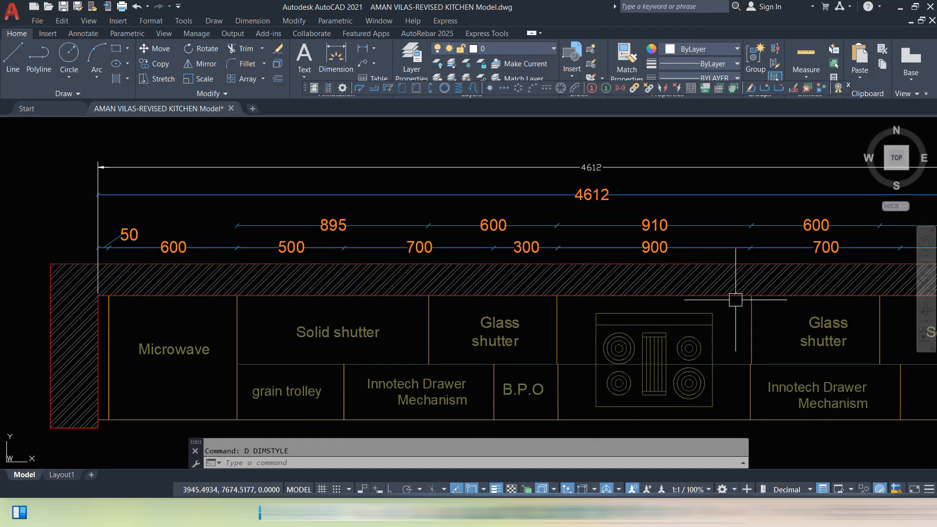
scroll(734, 299, down, 4)
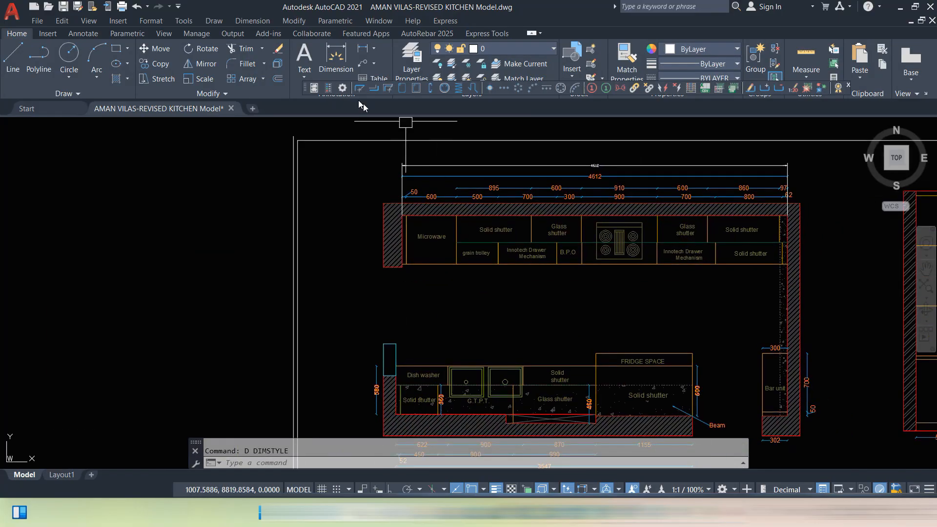
click(363, 49)
scroll(807, 386, up, 8)
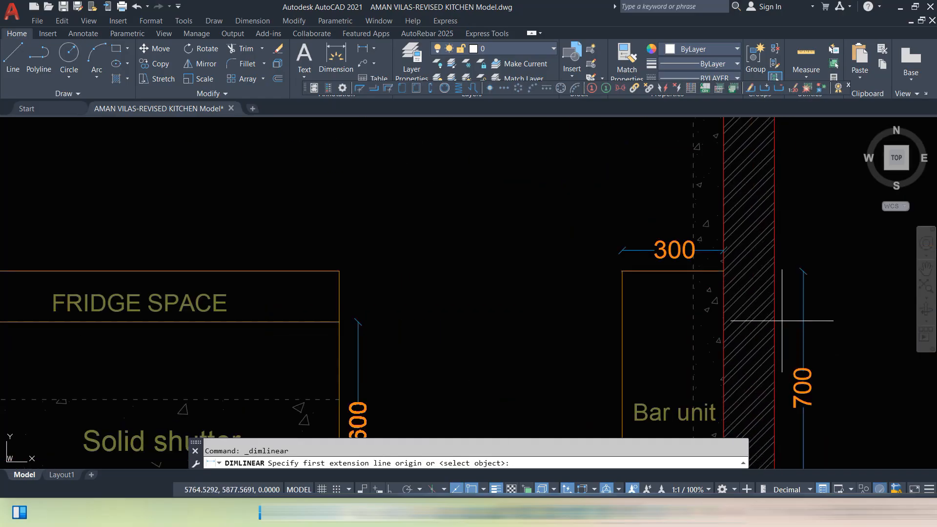
click(699, 279)
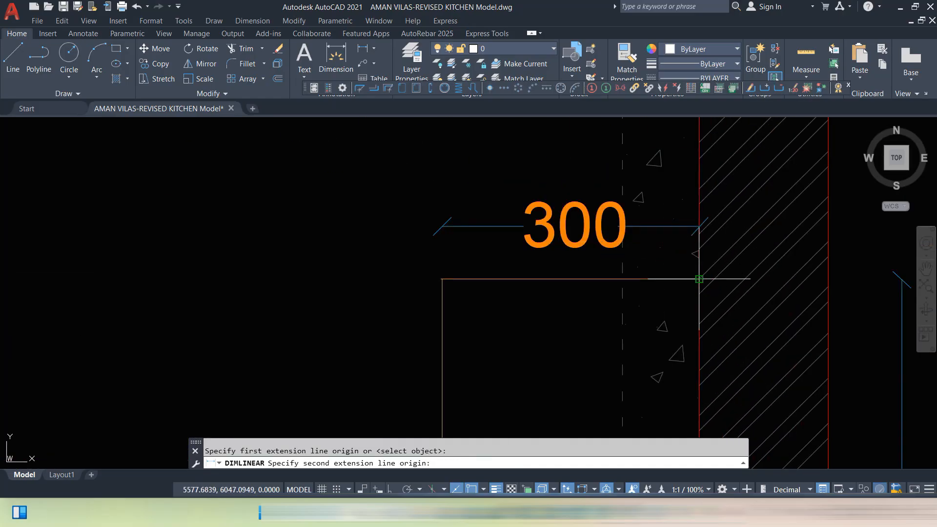
click(441, 279)
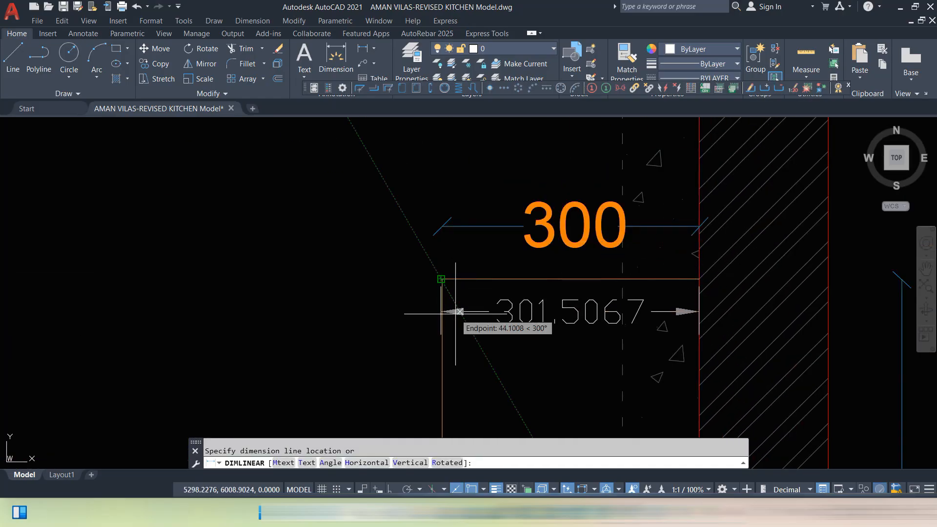
key(Escape)
key(Return)
click(699, 279)
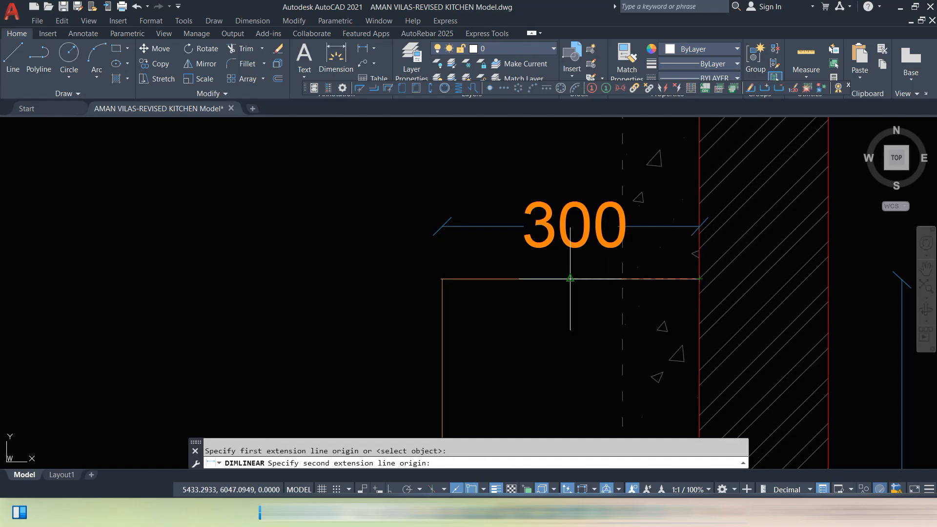
click(442, 279)
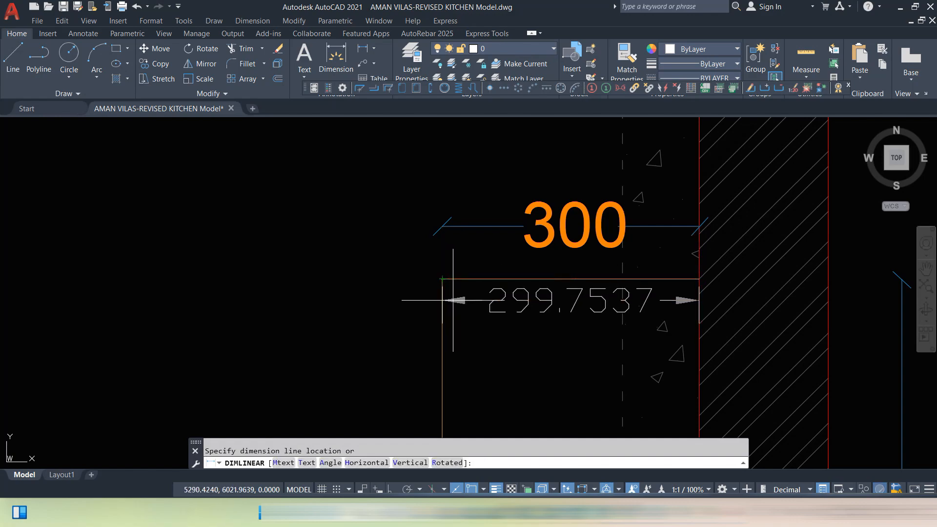
scroll(451, 297, up, 4)
key(Escape)
key(Return)
key(Return)
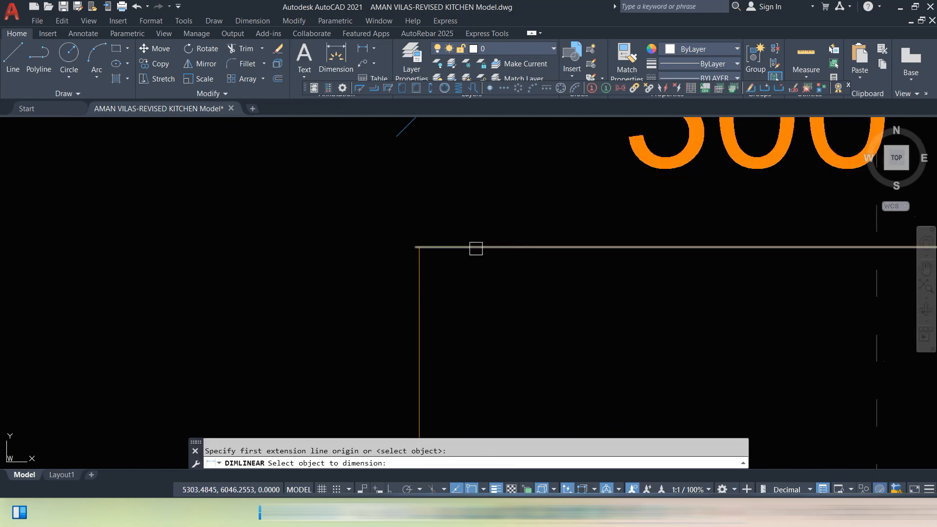
click(475, 247)
key(Escape)
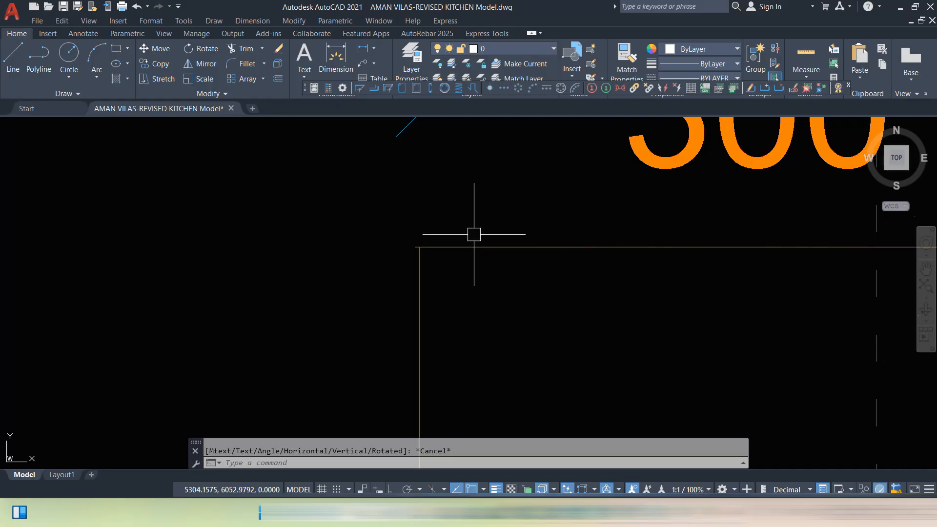
Add a linear dimension across the bar unit's upper edge, from its outer corner to the wall, placed just below the edge
key(Return)
click(420, 247)
middle_drag(709, 258, 390, 319)
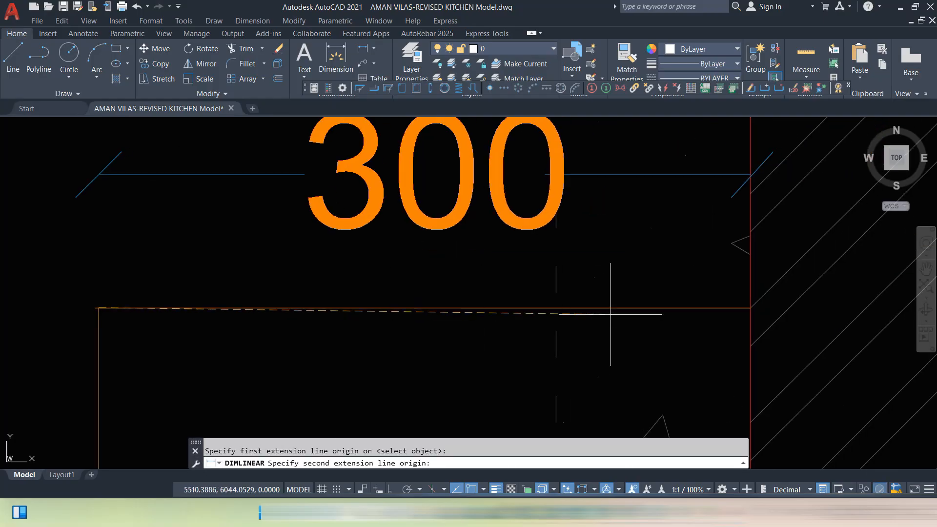
click(751, 307)
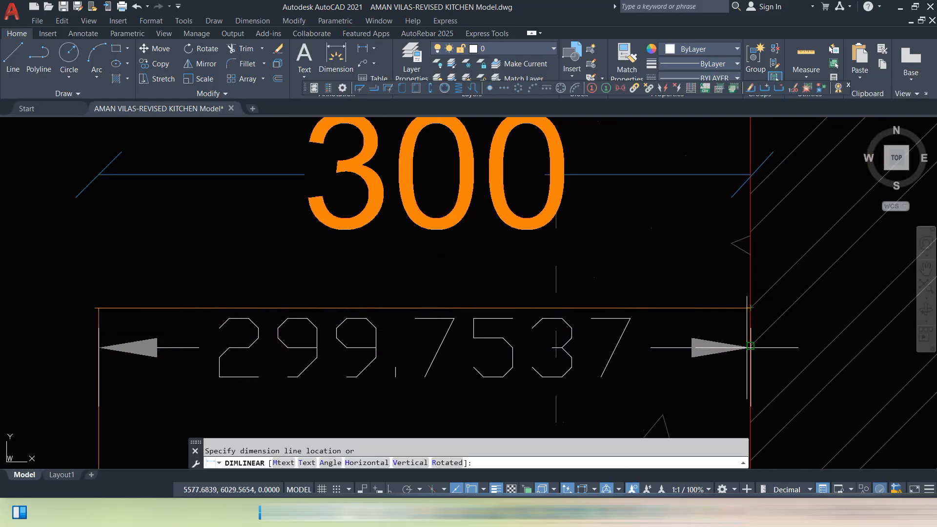
click(730, 332)
scroll(673, 293, down, 5)
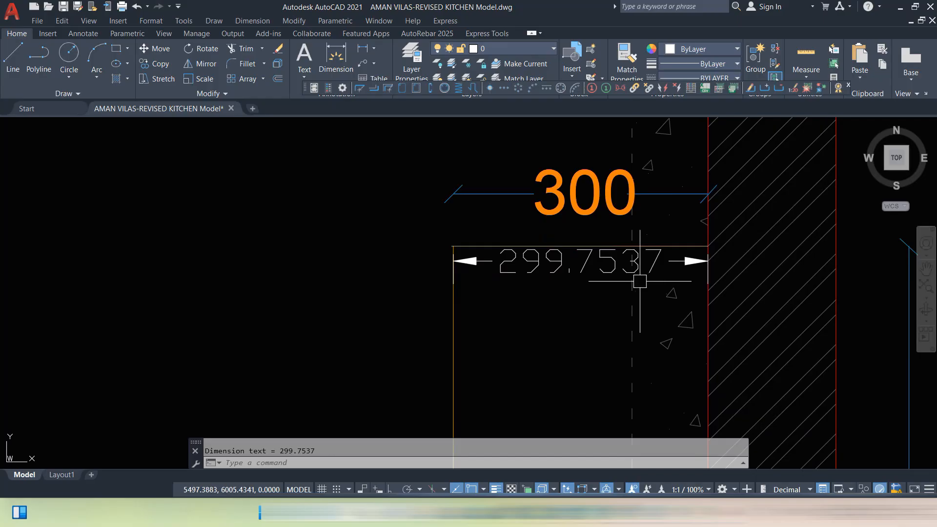
Set the STANDARD dimension style's linear precision to 0.00
text(D)
key(Return)
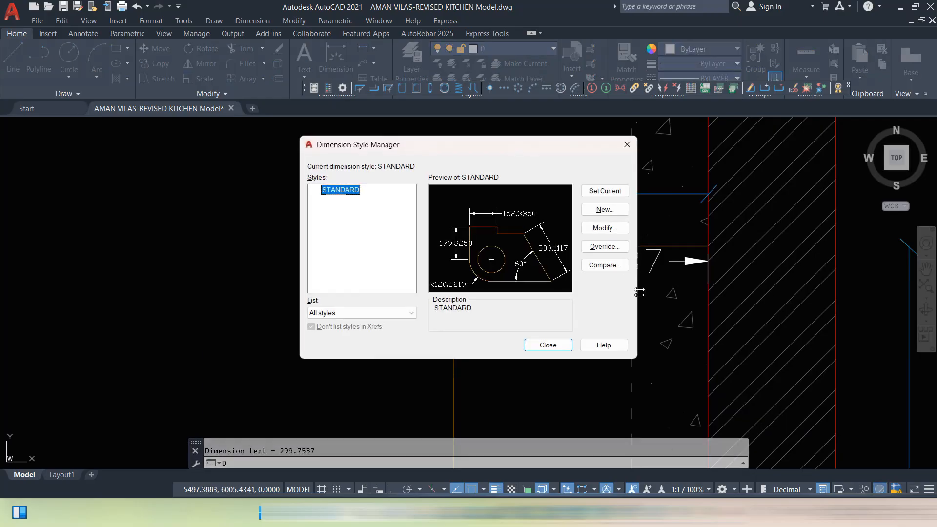
click(615, 232)
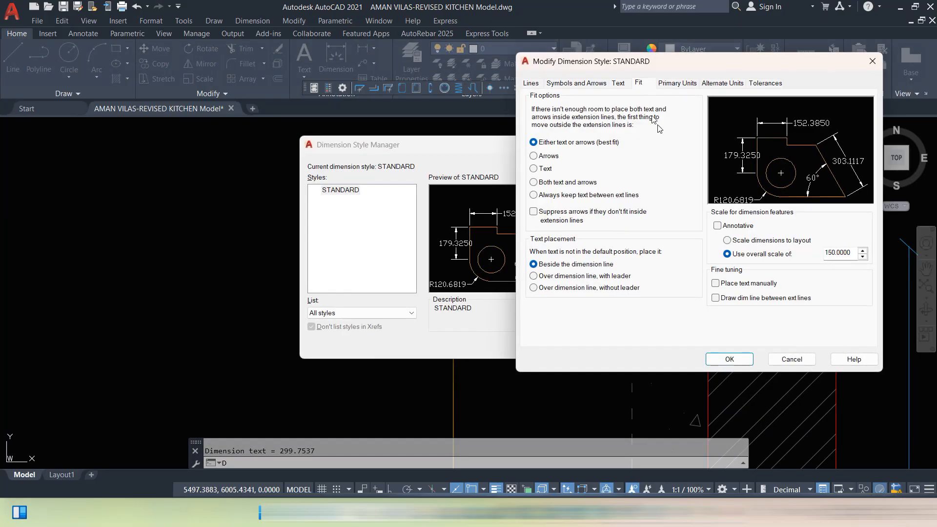
click(681, 86)
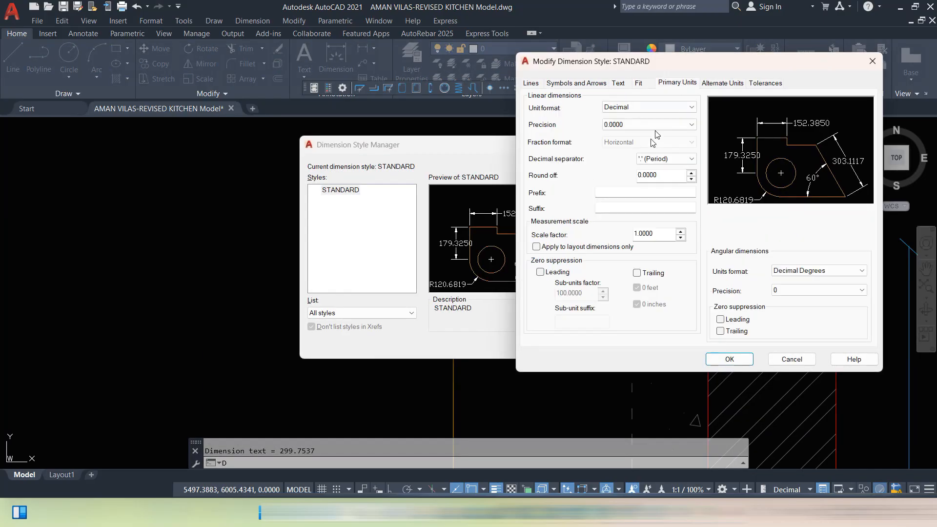
click(623, 126)
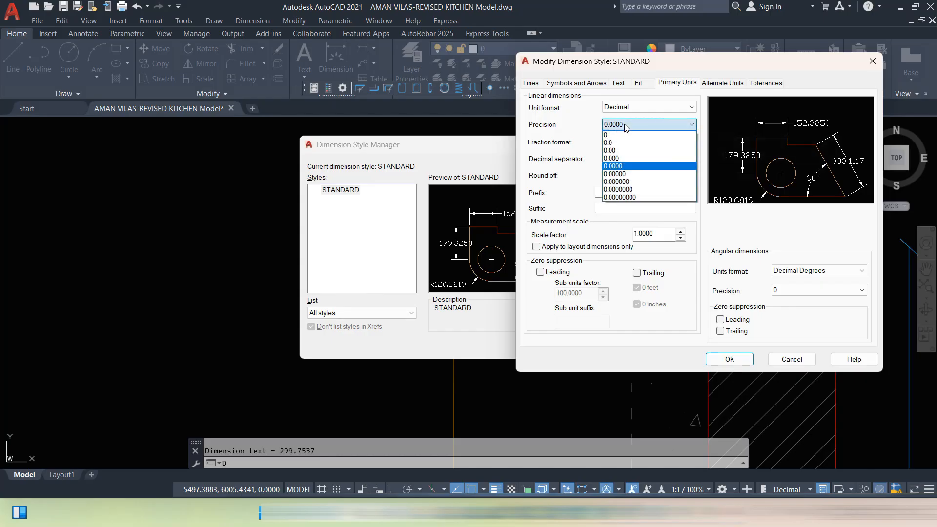
click(619, 150)
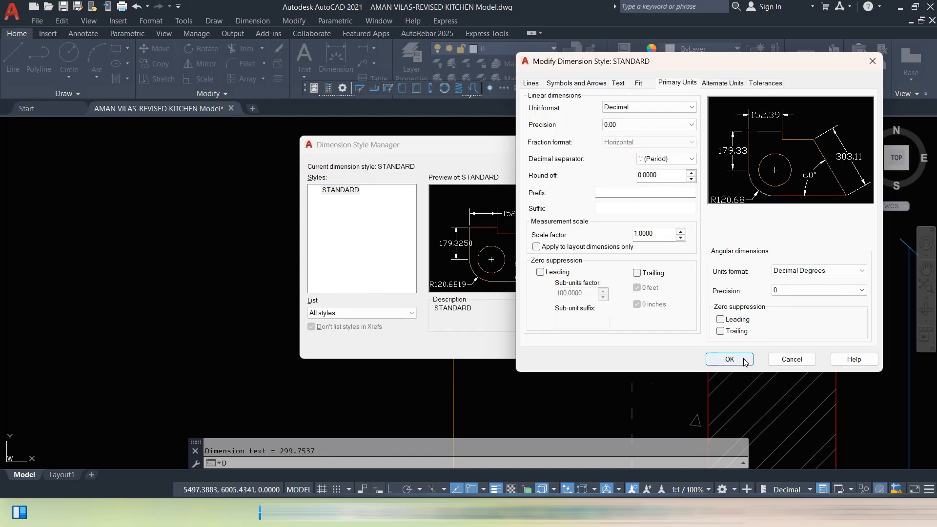
click(729, 359)
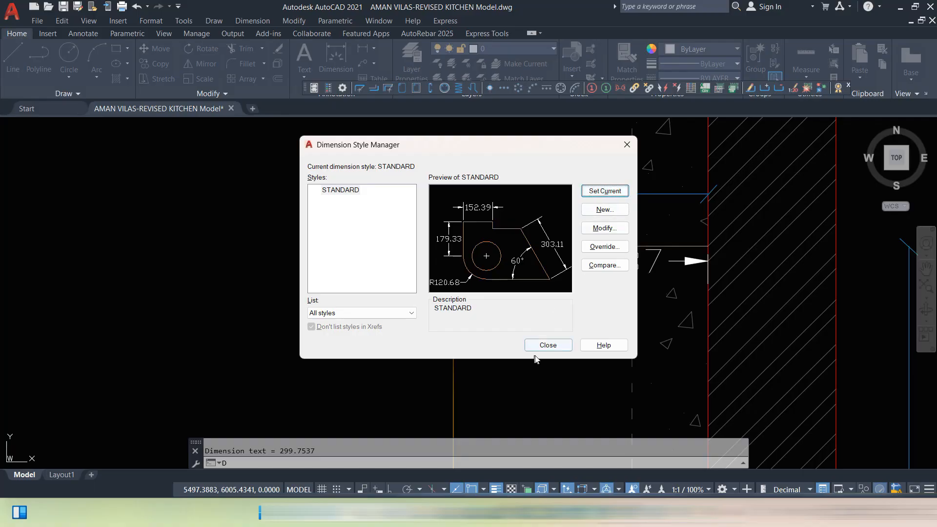
click(546, 347)
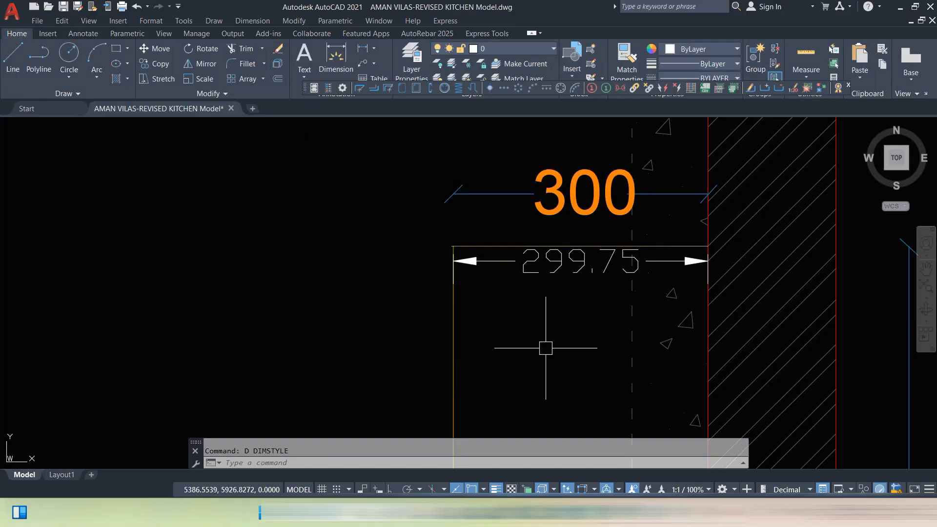
Set the STANDARD dimension style's linear precision to 0
text(D)
key(Return)
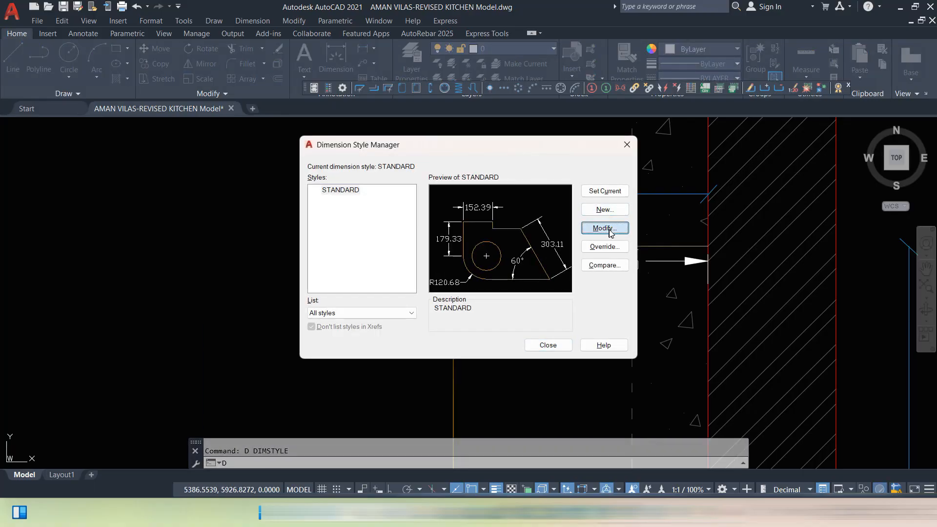
click(608, 229)
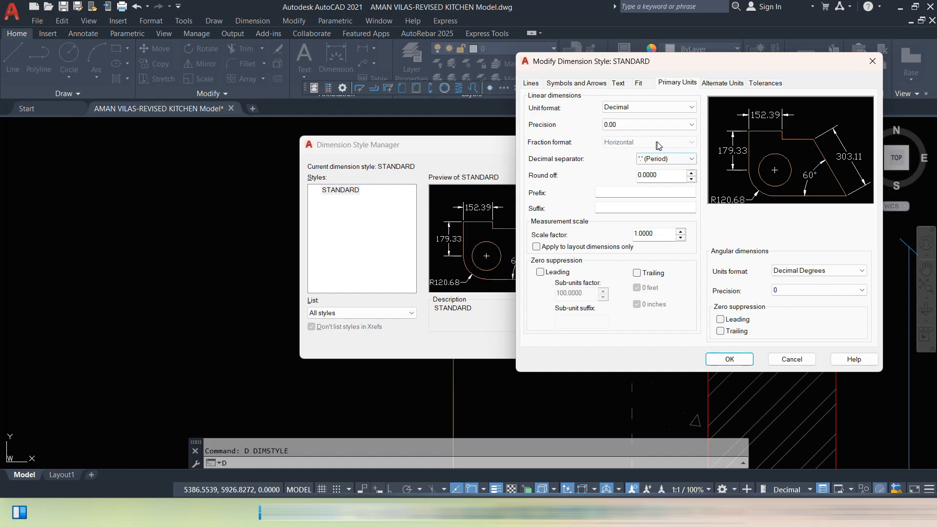
click(673, 125)
click(663, 130)
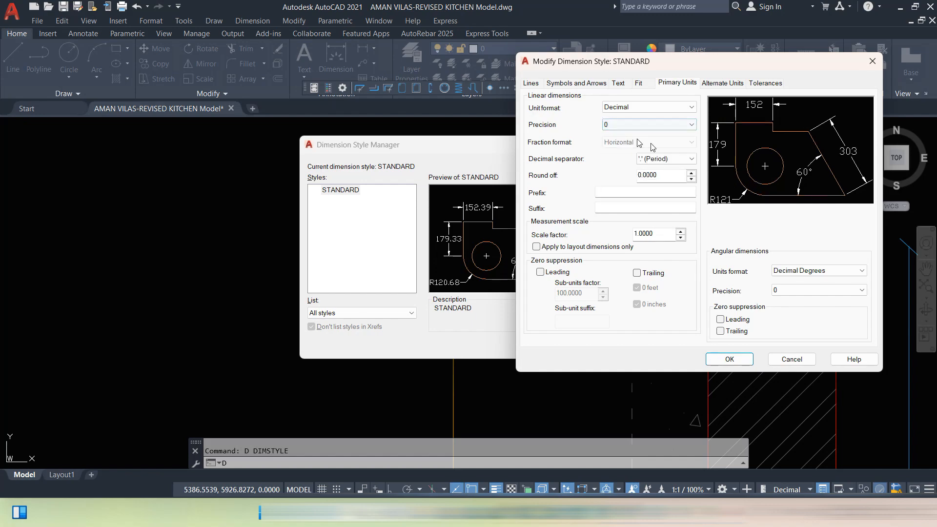
click(728, 359)
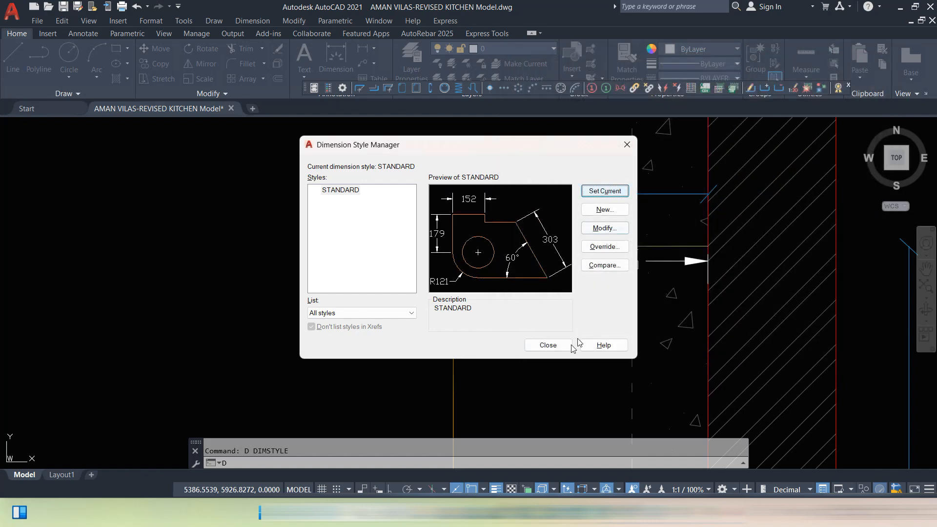
click(547, 344)
Compare the bar unit's added dimension with its original label and examine the labelled dimensions around the fridge space
scroll(546, 339, down, 5)
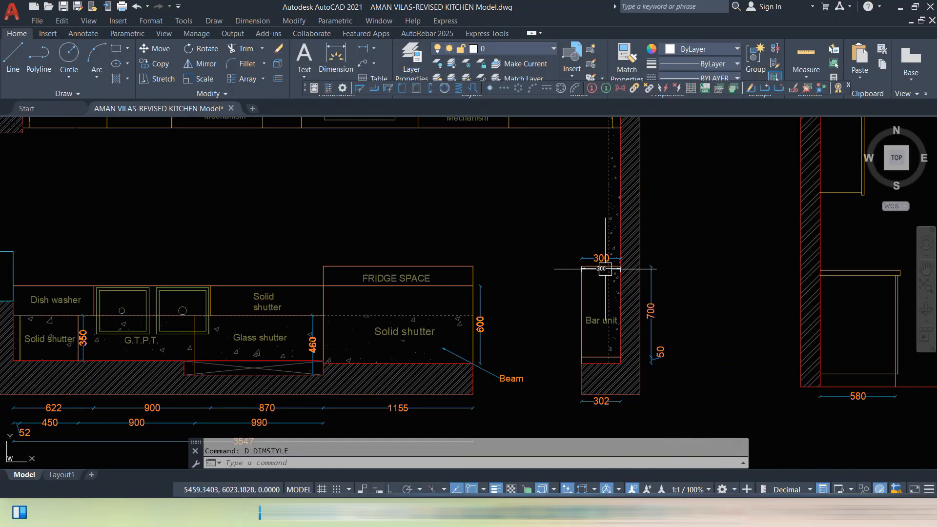
middle_drag(502, 328, 676, 277)
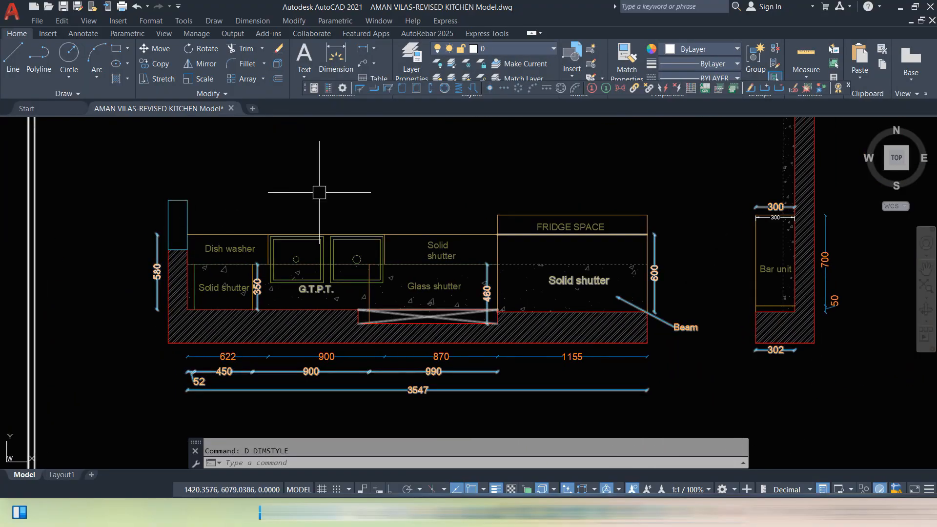
middle_drag(737, 281, 660, 328)
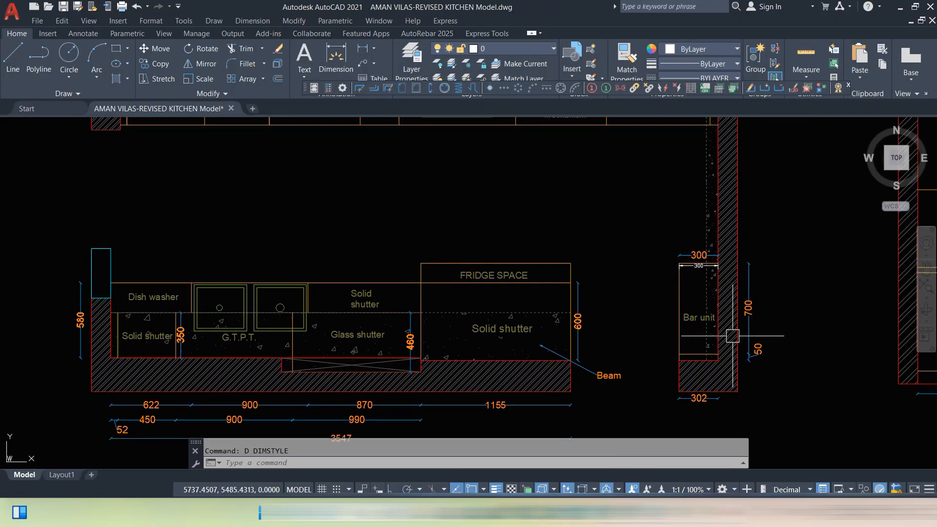
scroll(717, 279, up, 3)
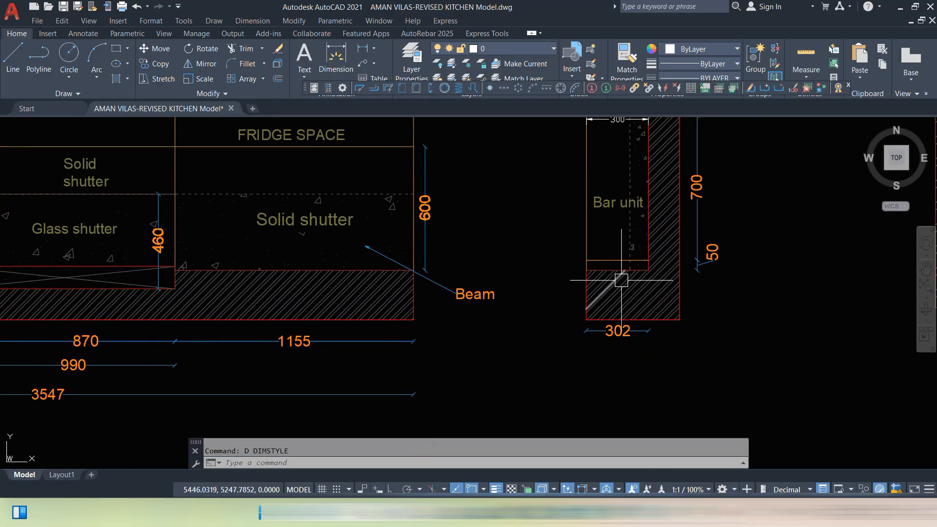
scroll(617, 335, up, 2)
mouse_move(606, 229)
middle_down()
mouse_move(624, 241)
mouse_move(760, 250)
middle_up()
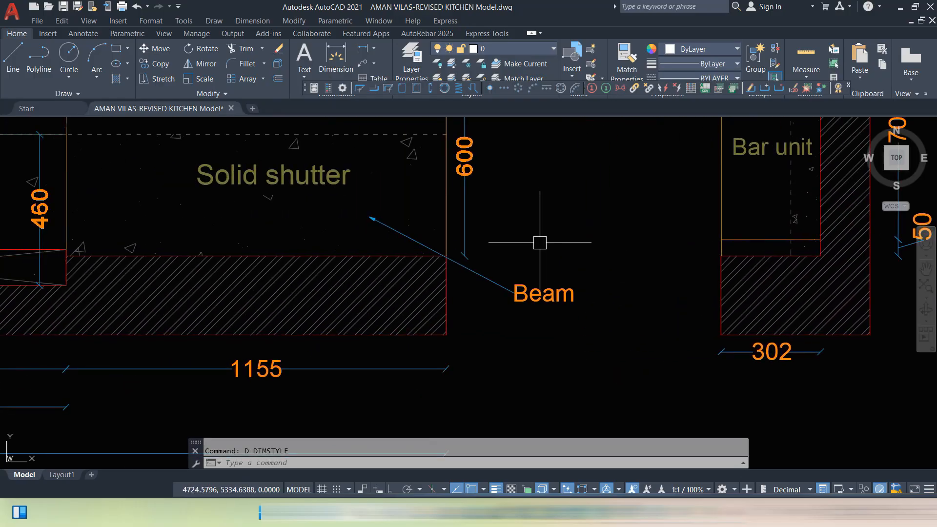
middle_drag(540, 241, 611, 324)
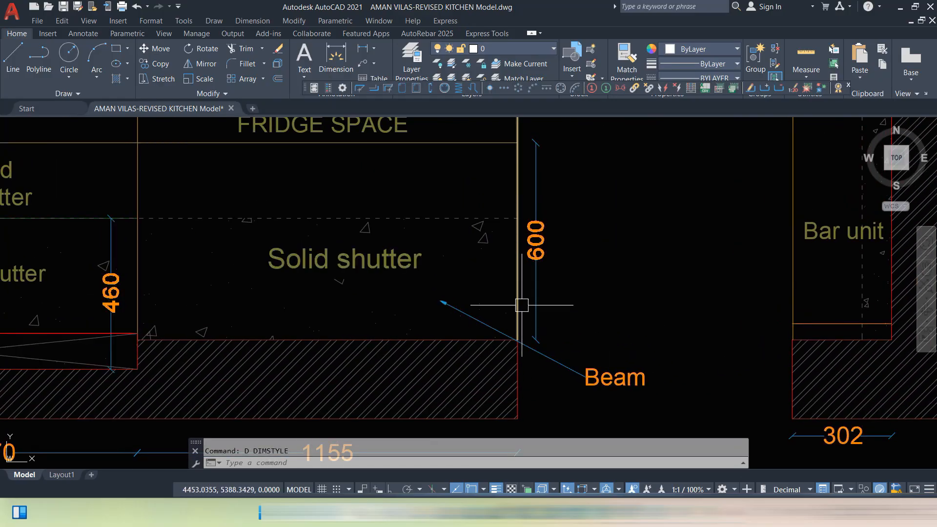
middle_drag(523, 159, 528, 199)
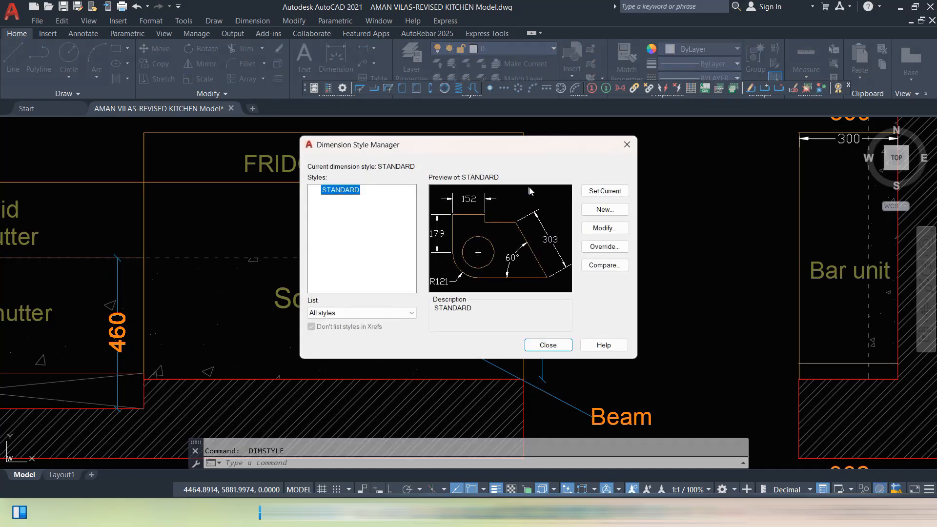
click(621, 150)
Add a vertical linear dimension from the wall corner below the fridge space to its inner horizontal line, placed beside the existing 600 label
click(362, 49)
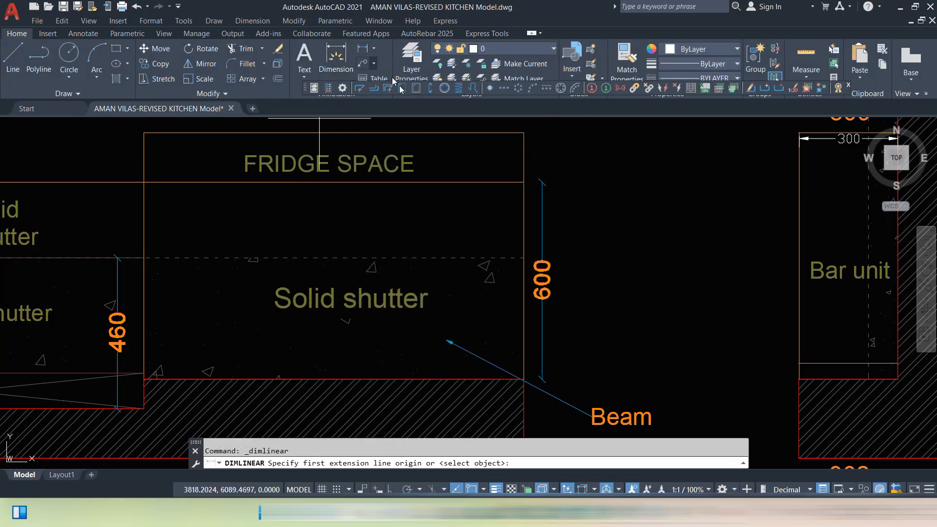
scroll(523, 384, up, 5)
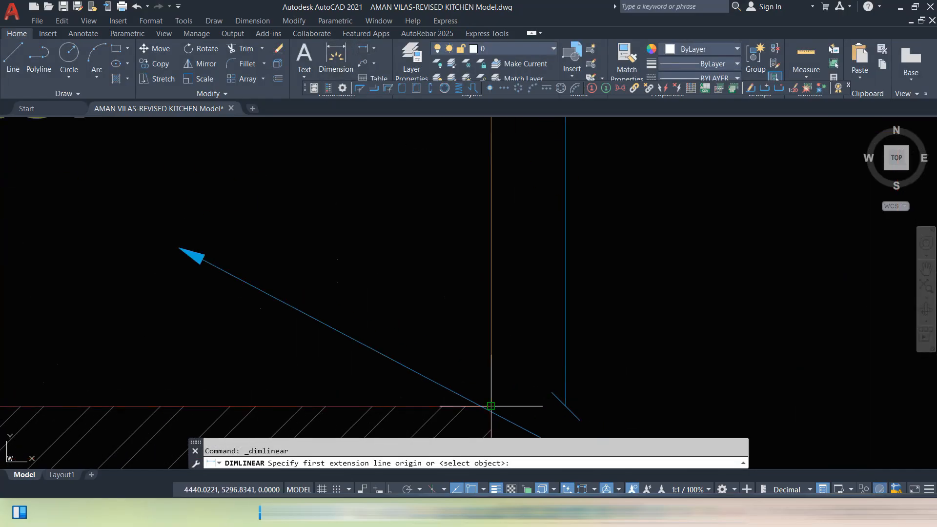
click(523, 380)
scroll(511, 317, down, 4)
middle_drag(519, 237, 490, 319)
middle_drag(480, 168, 484, 248)
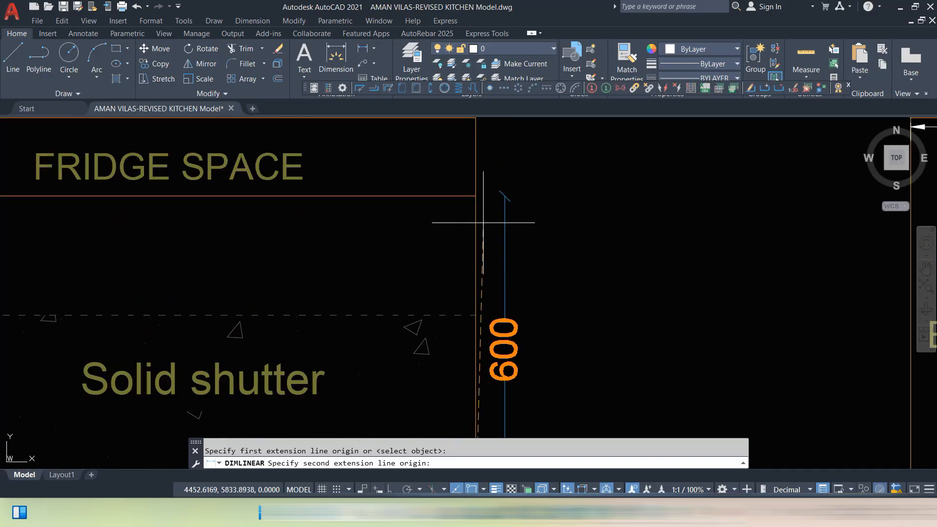
click(475, 196)
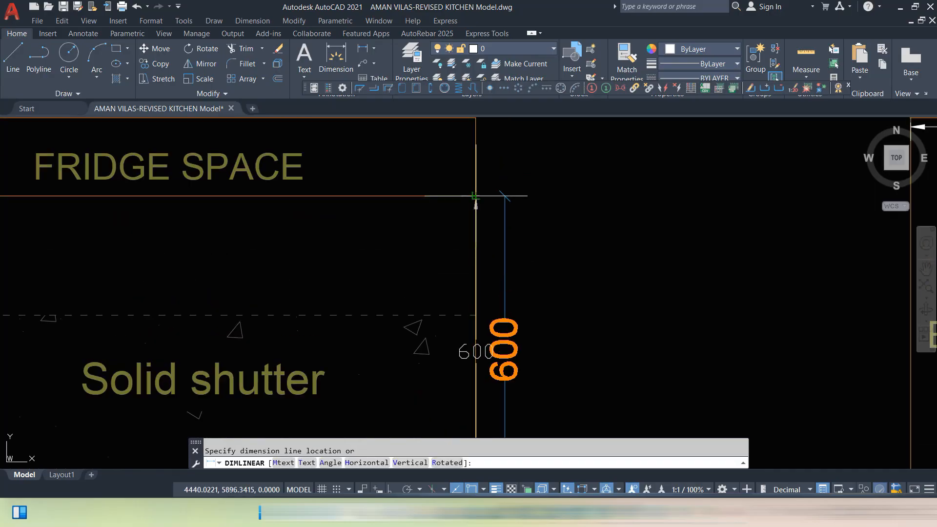
click(543, 210)
scroll(543, 210, down, 10)
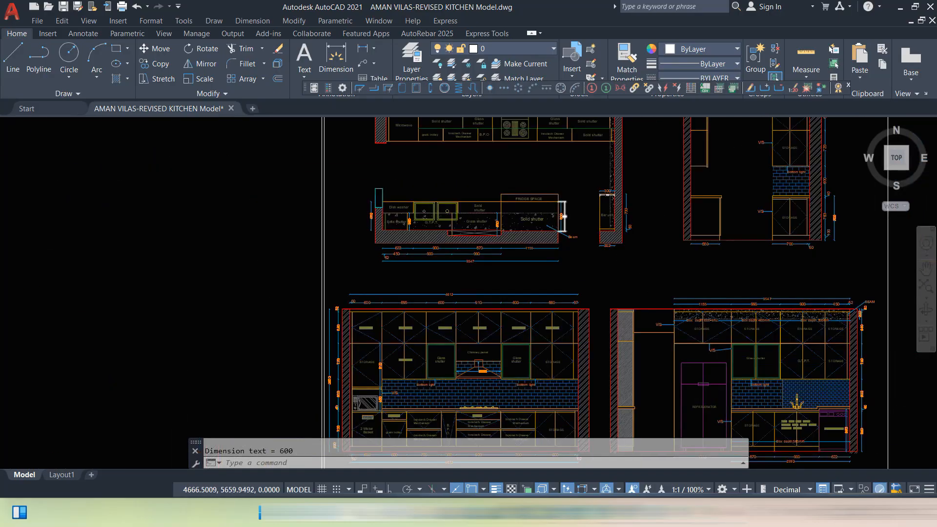
middle_drag(661, 257, 575, 308)
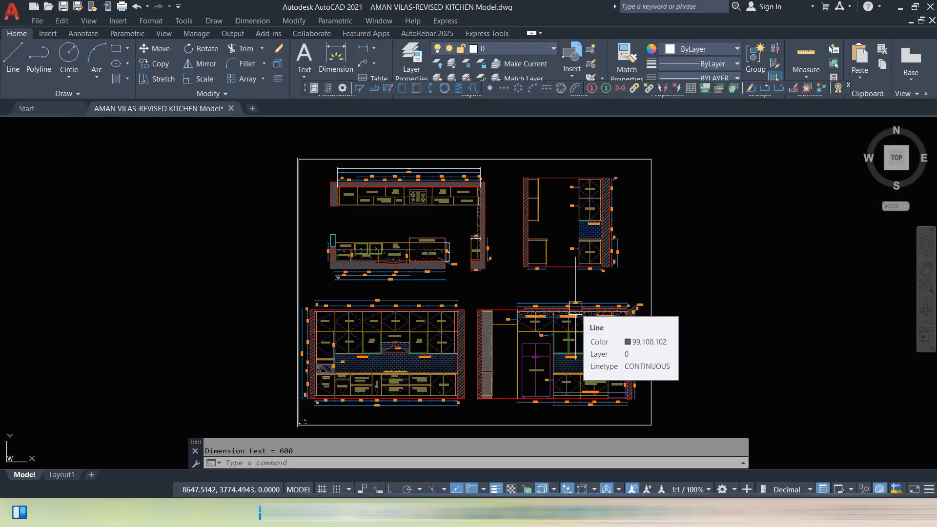
Erase every object in the kitchen drawing and undo the erase
scroll(576, 309, down, 2)
click(658, 182)
click(334, 421)
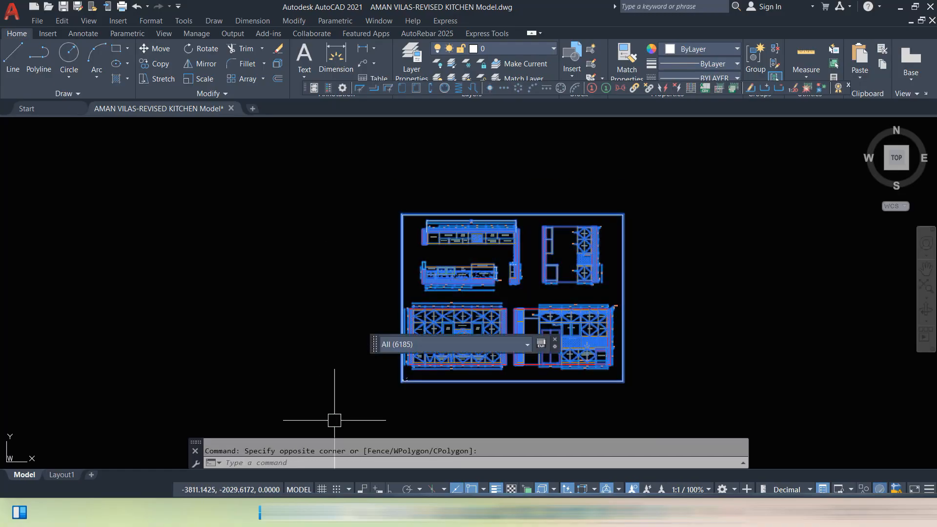
key(Delete)
click(528, 247)
click(301, 270)
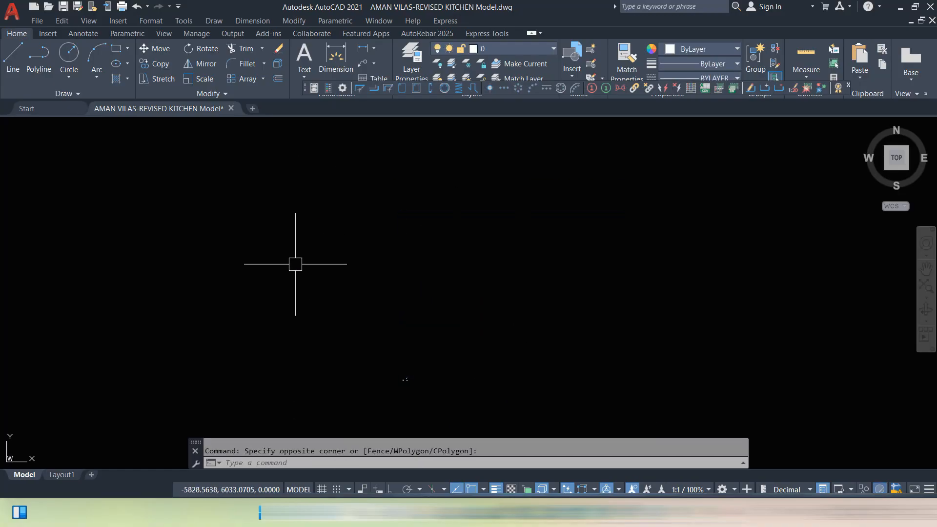
key(ctrl+z)
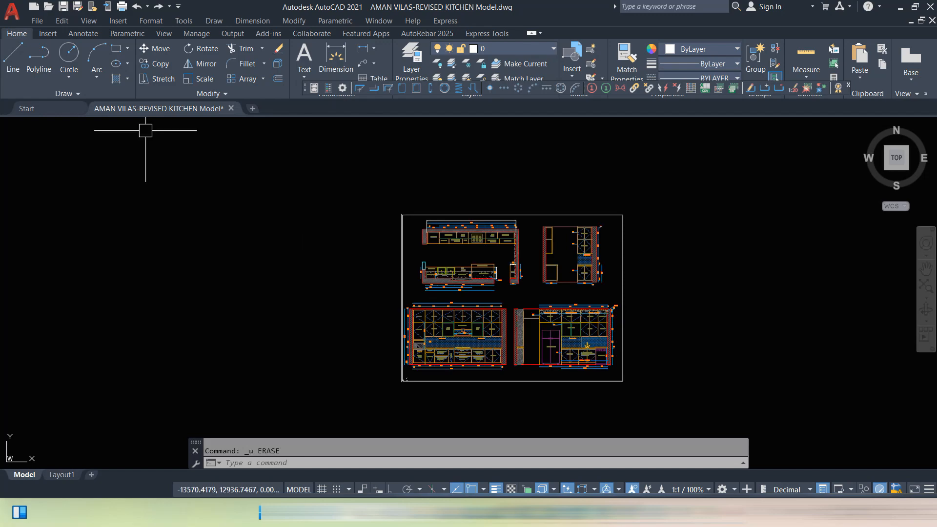
Save the drawing to the Desktop as "pdf to dwg online" in AutoCAD 2018 DWG format and close it
click(39, 22)
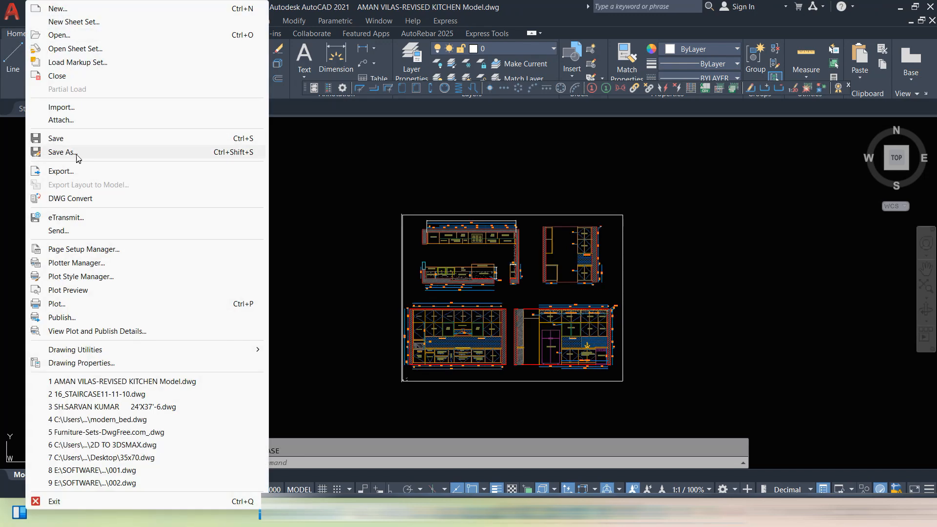
click(77, 152)
click(307, 221)
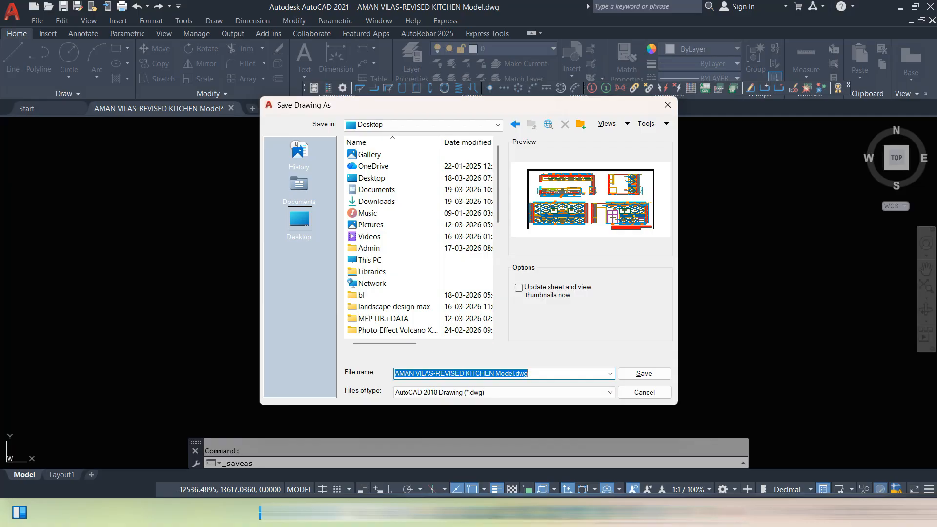
text(pdf to dwg online)
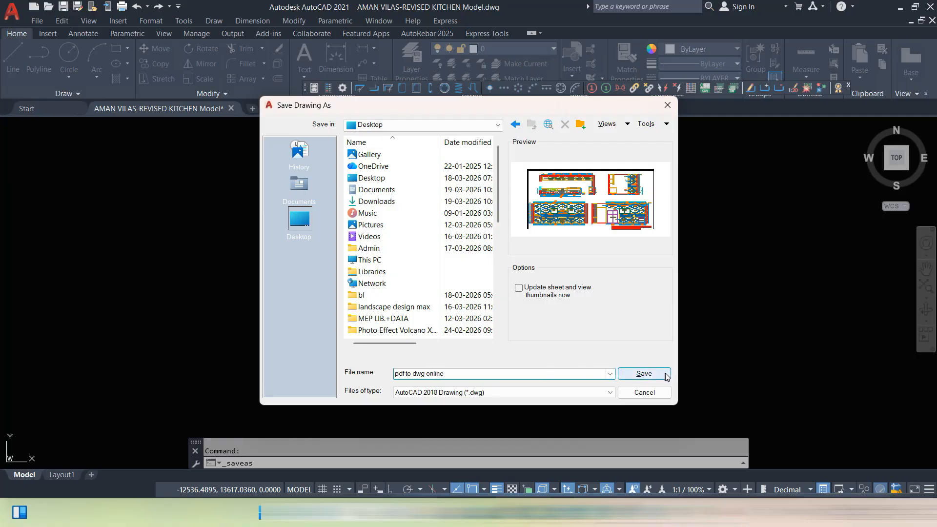
click(643, 373)
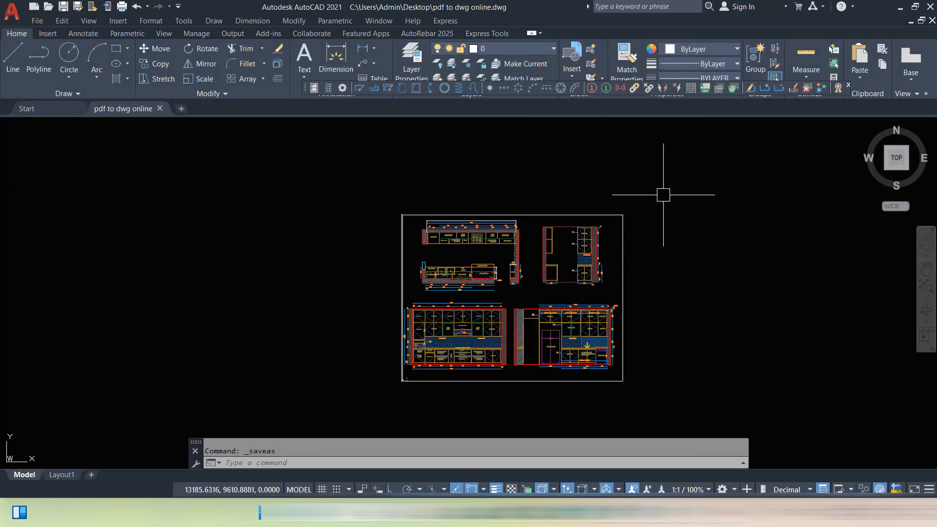
click(663, 194)
click(481, 202)
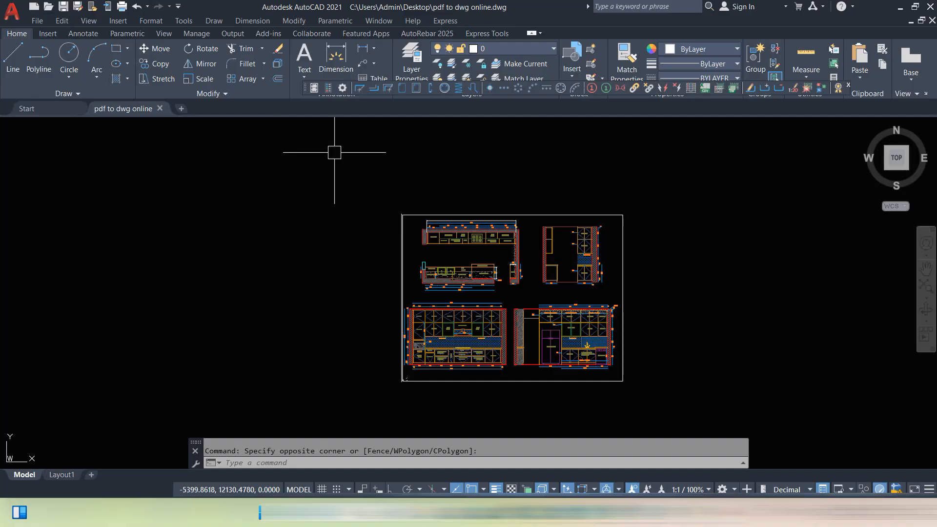
click(160, 108)
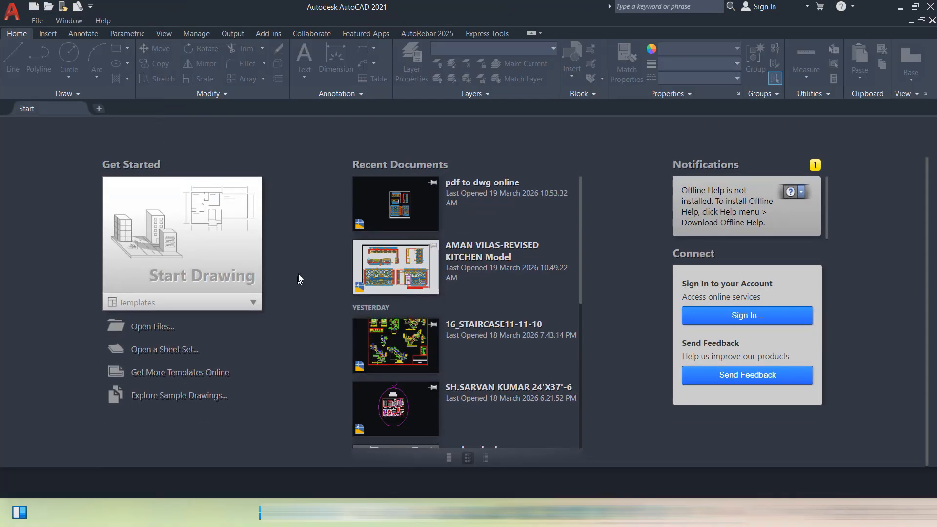
Start a new drawing and attach "AMAN VILAS-REVISED KITCHEN Model.pdf" from Downloads as a PDF underlay at 0,0,0 with scale 1
click(174, 241)
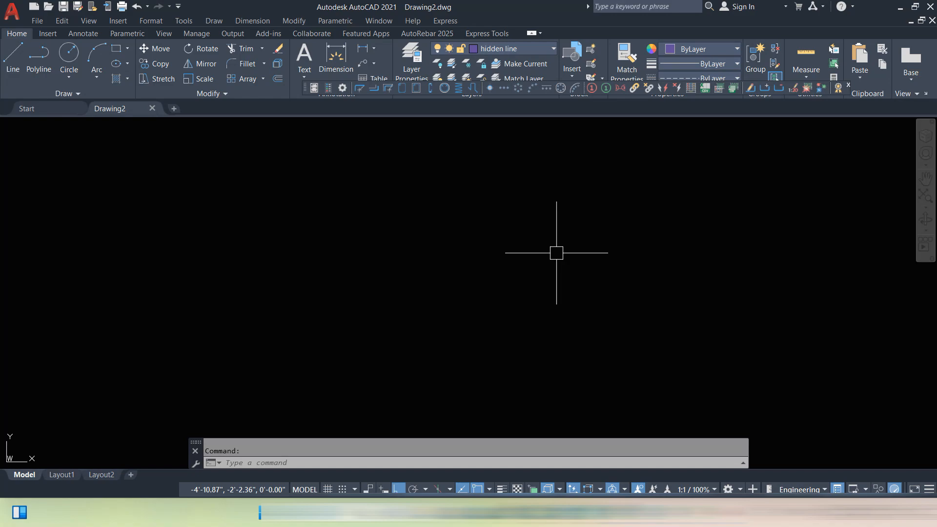
click(115, 21)
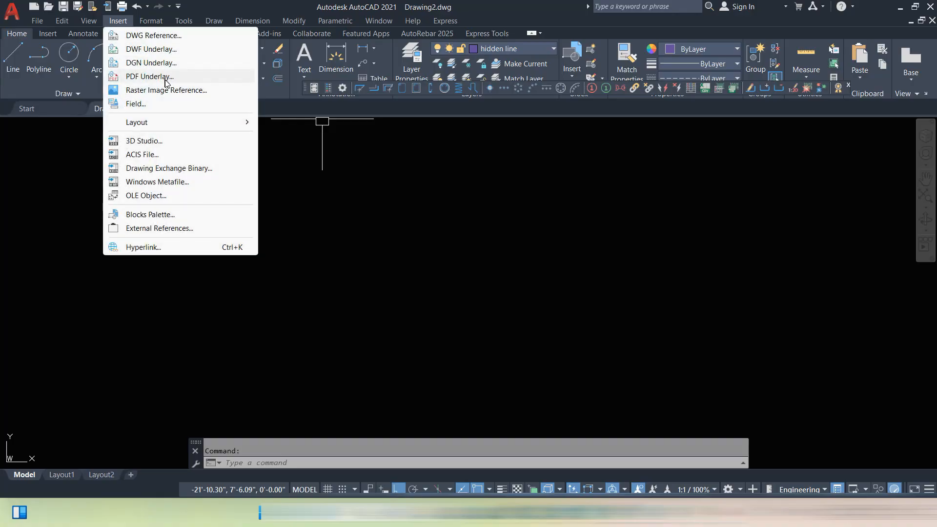
click(150, 77)
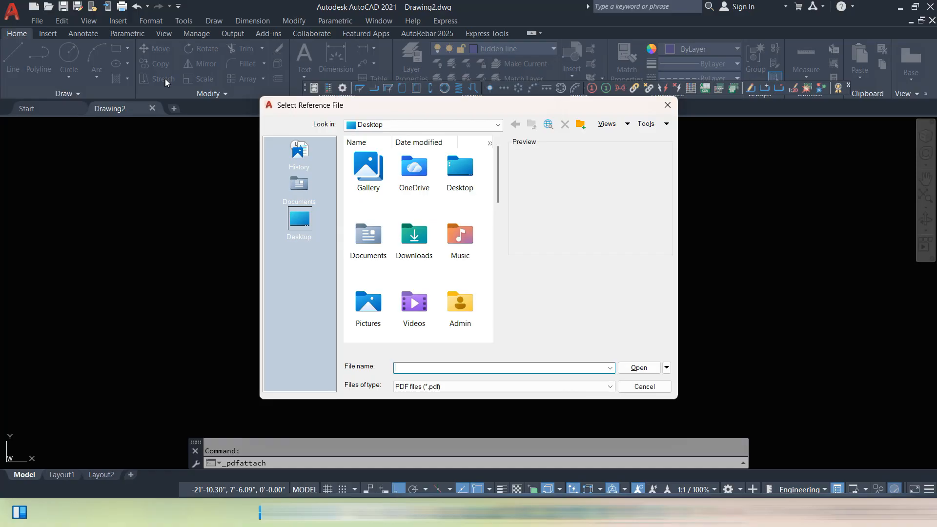
double_click(414, 239)
click(375, 277)
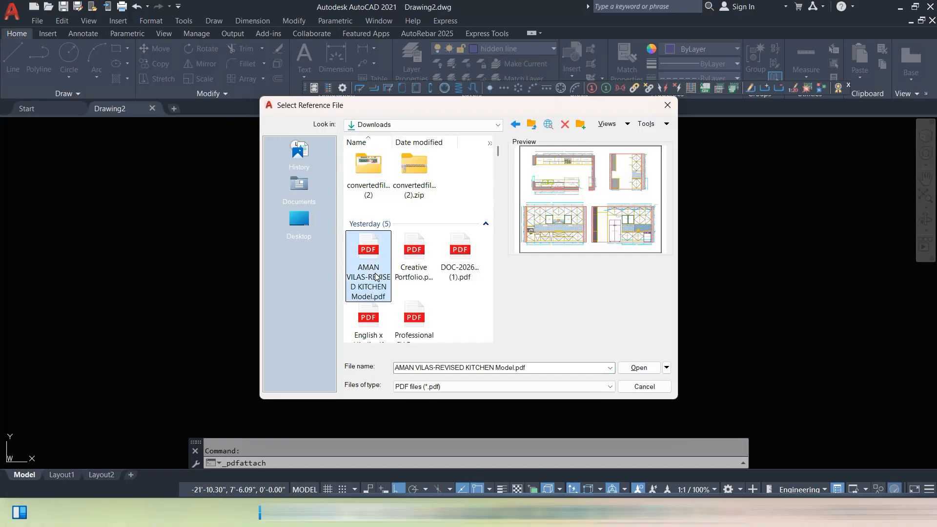
click(639, 367)
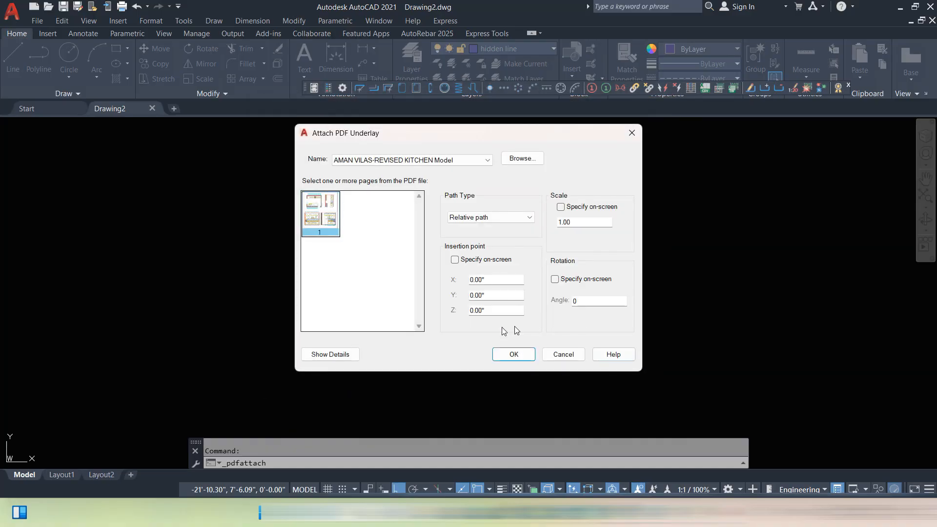
click(510, 354)
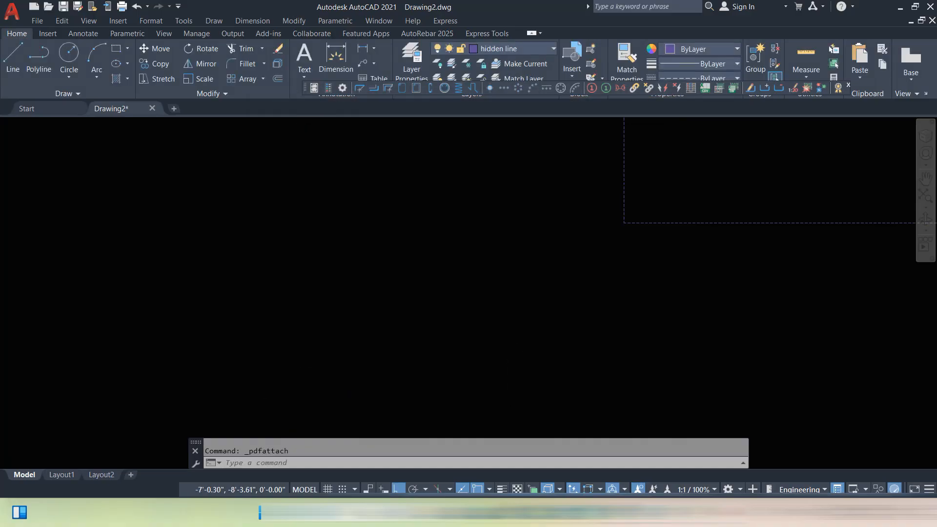
scroll(522, 341, down, 4)
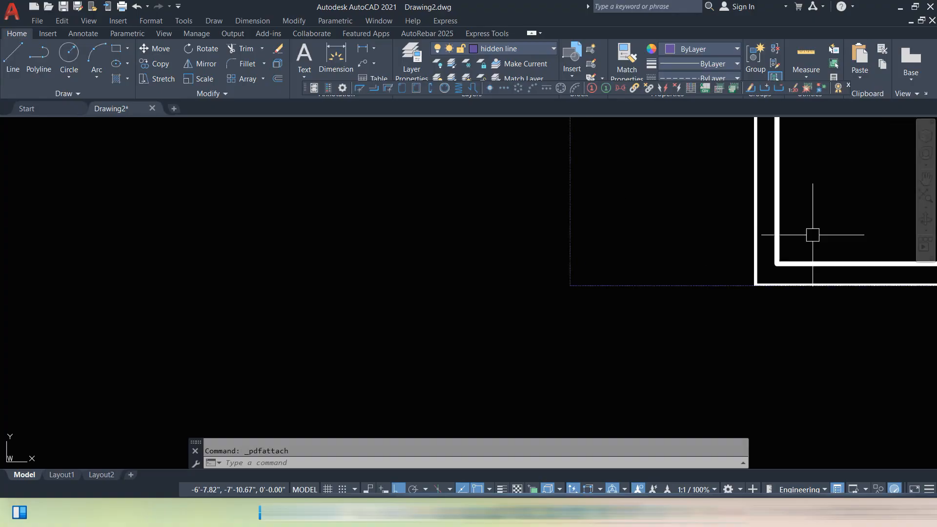
scroll(796, 222, down, 6)
middle_click(801, 222)
middle_click(801, 222)
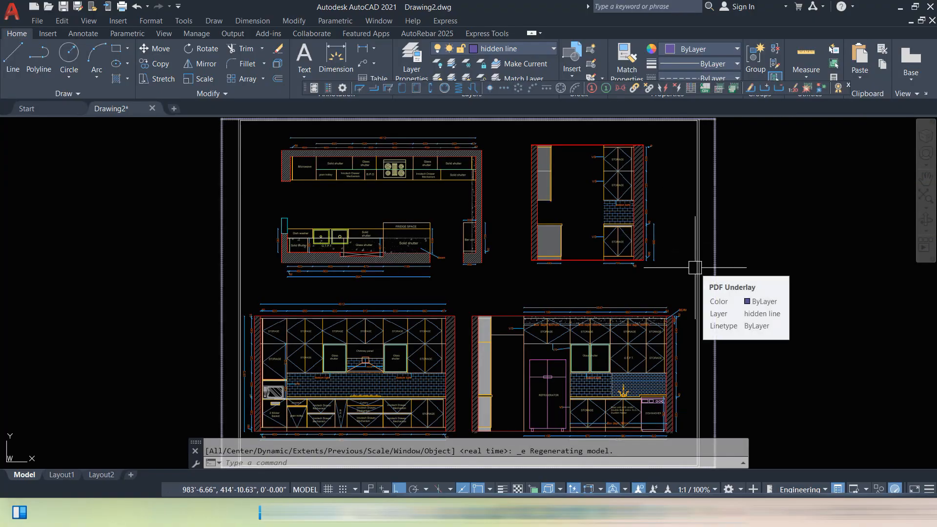
Add a horizontal linear dimension between the inner wall corners of the upper counter run, placed above the existing 4612 label
middle_drag(349, 150, 340, 201)
scroll(340, 201, up, 4)
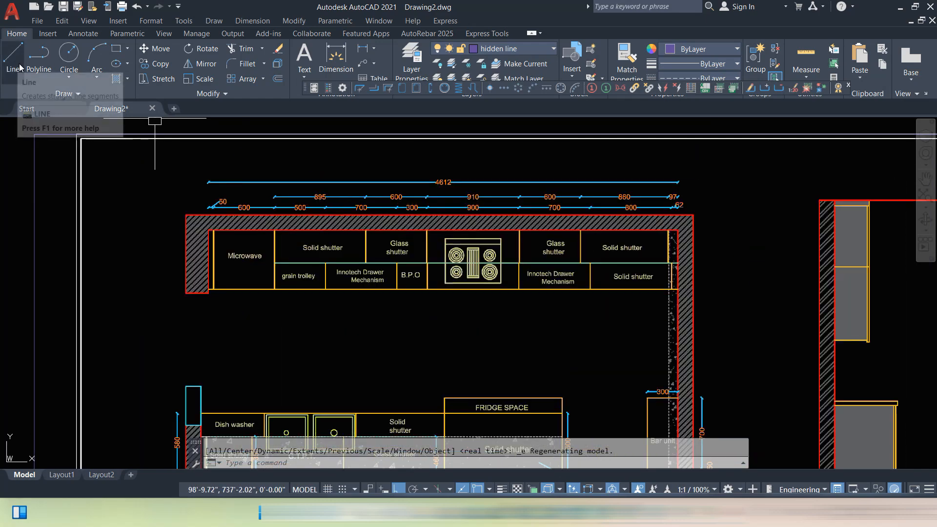
click(252, 20)
click(256, 55)
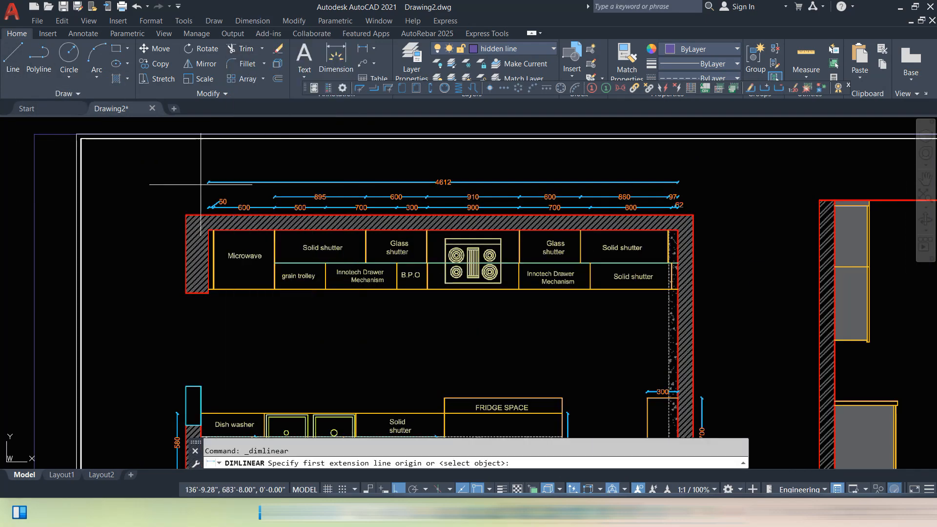
scroll(202, 189, up, 2)
scroll(215, 254, up, 5)
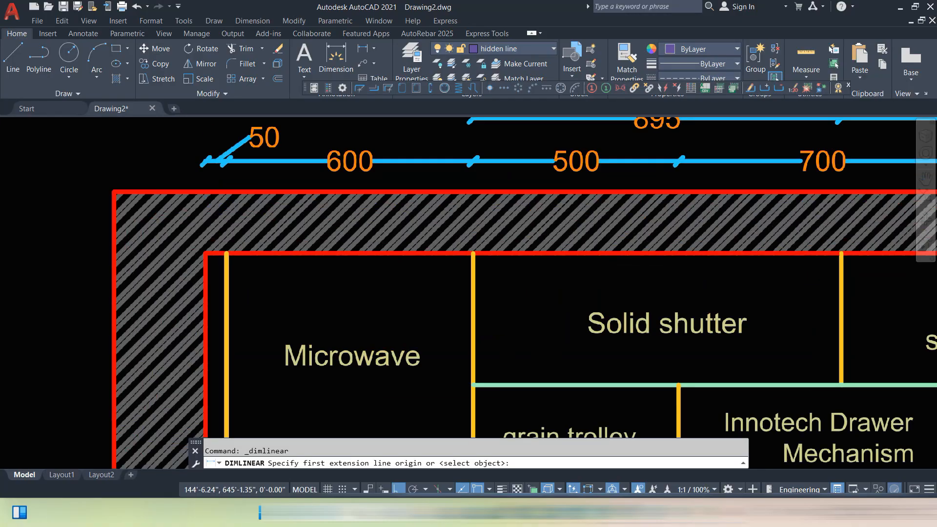
scroll(283, 312, up, 1)
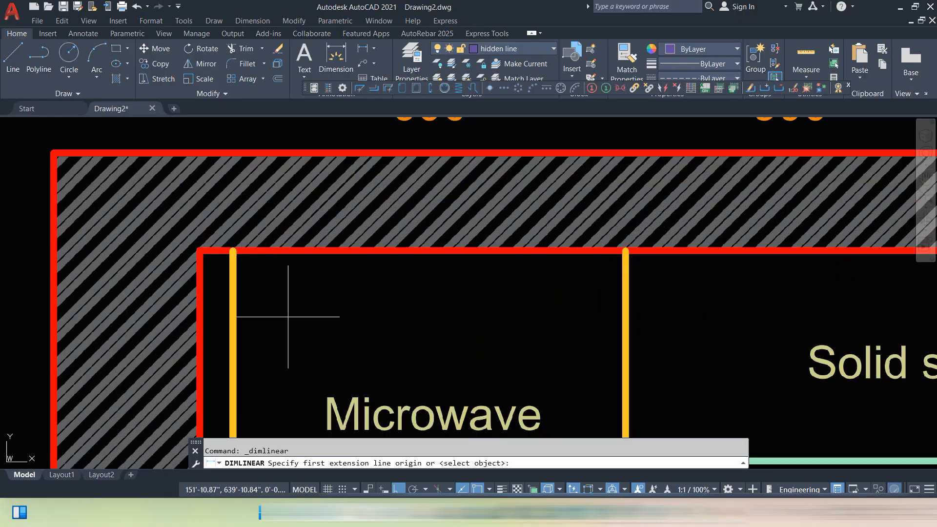
click(200, 252)
scroll(334, 249, down, 6)
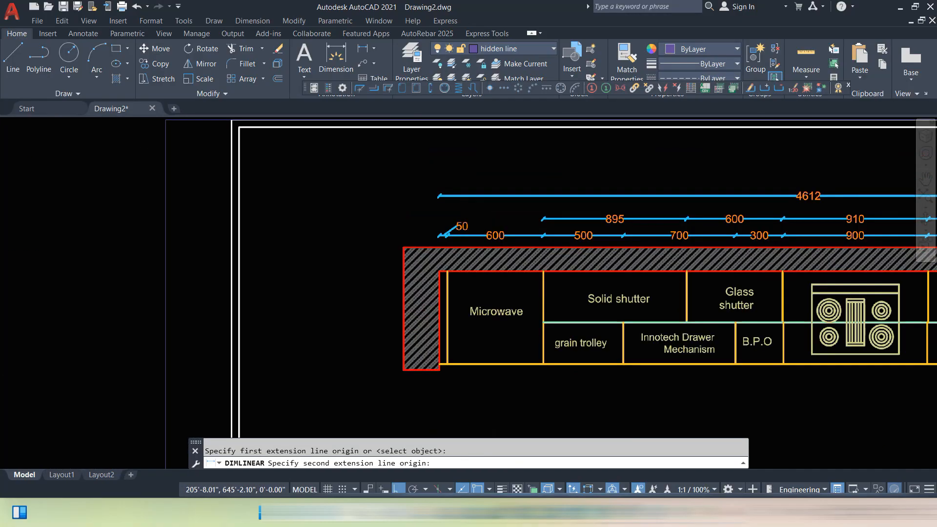
scroll(364, 308, down, 2)
middle_drag(793, 294, 325, 297)
scroll(349, 292, up, 4)
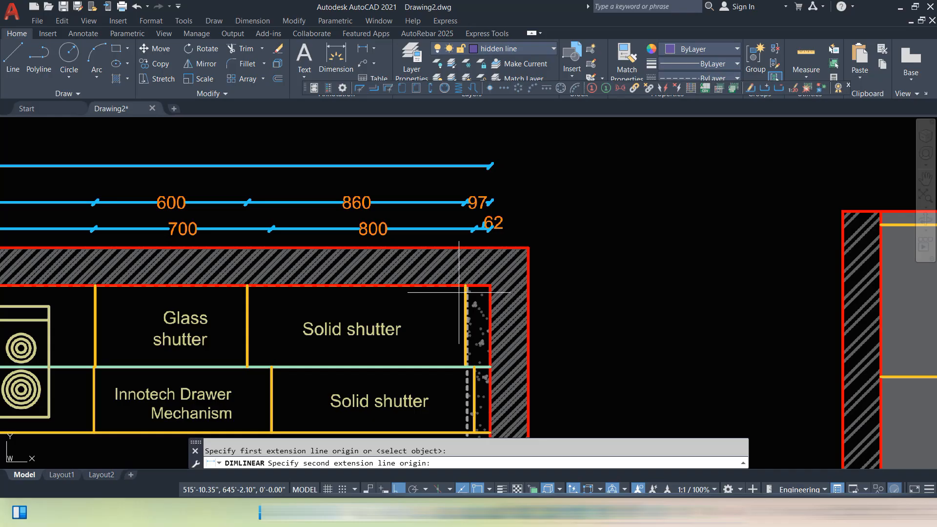
click(489, 286)
scroll(489, 285, down, 6)
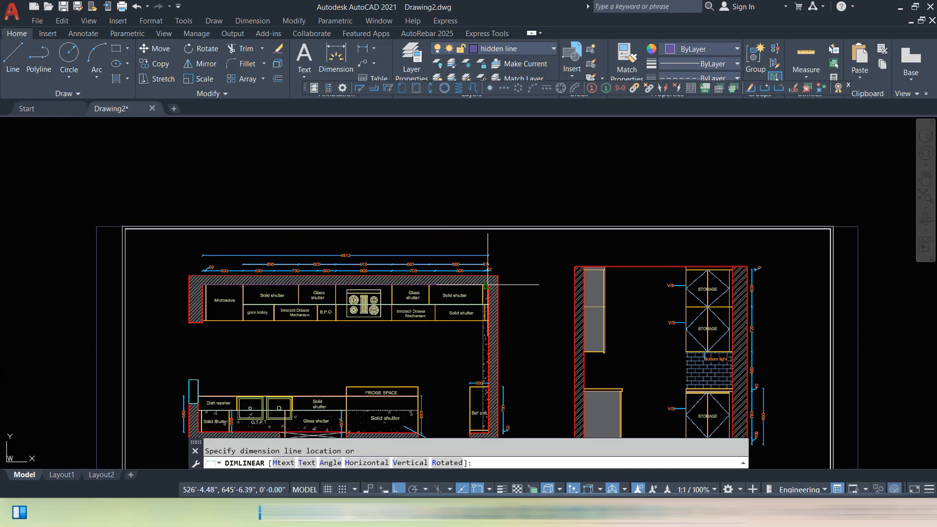
click(399, 247)
scroll(368, 258, up, 8)
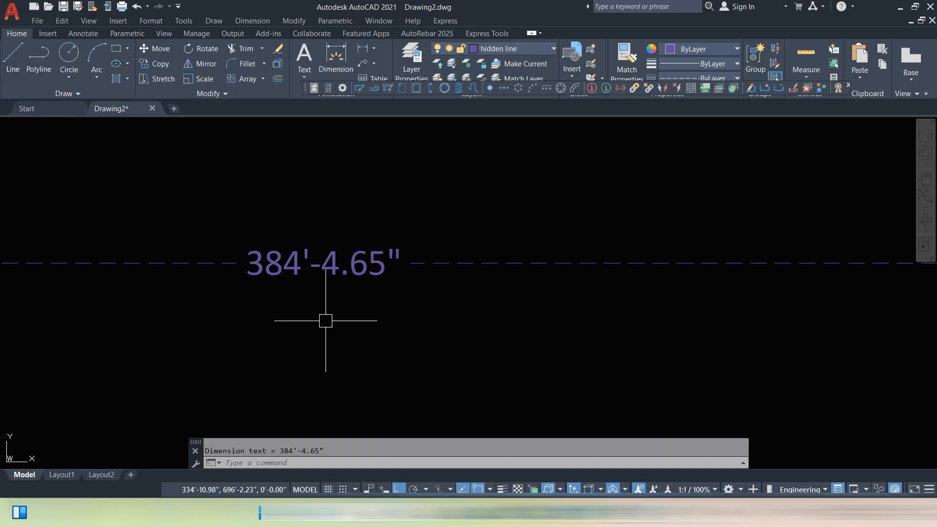
Set the Standard dimension style's linear unit format to Decimal with precision 0
scroll(393, 235, down, 8)
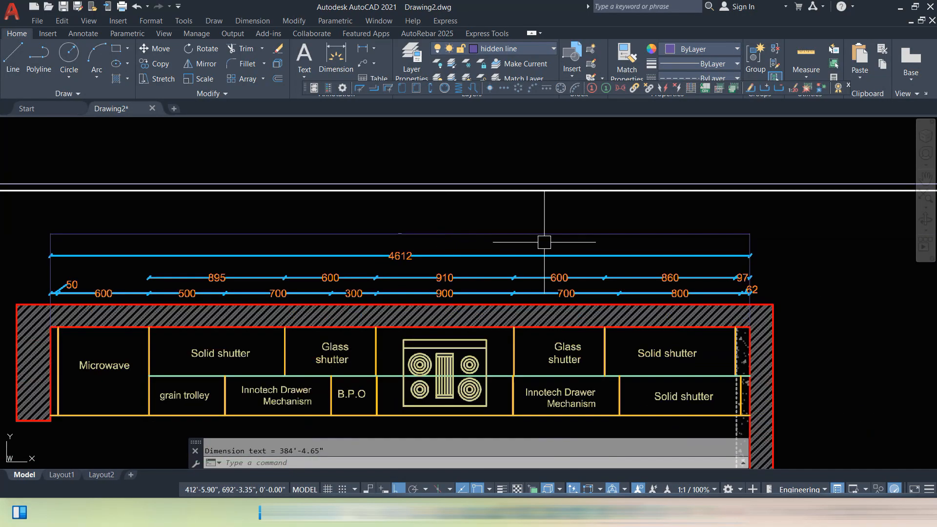
text(d)
key(Return)
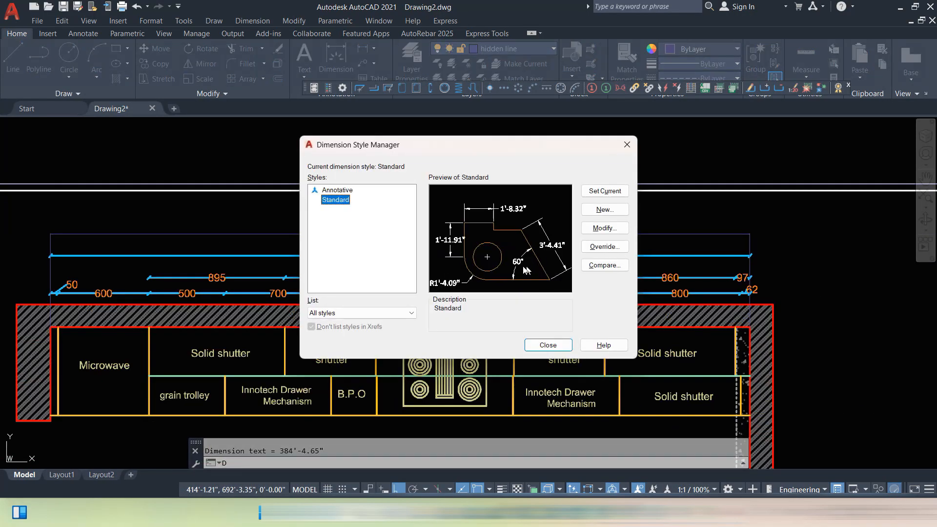
click(609, 233)
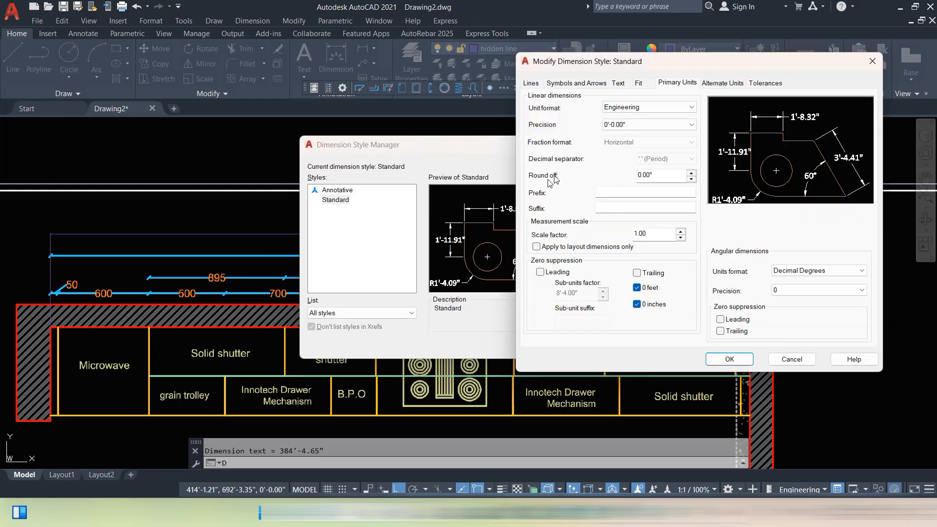
click(661, 106)
click(632, 125)
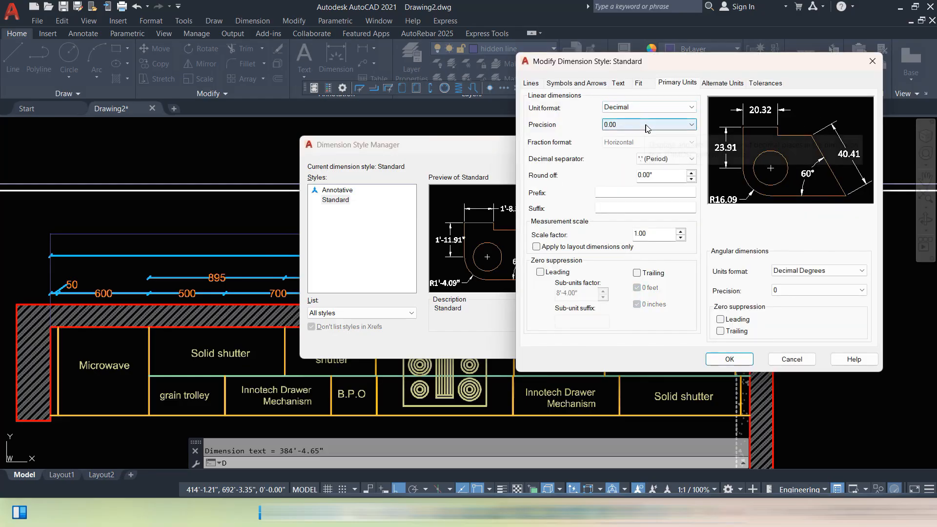
click(634, 125)
click(635, 131)
click(636, 128)
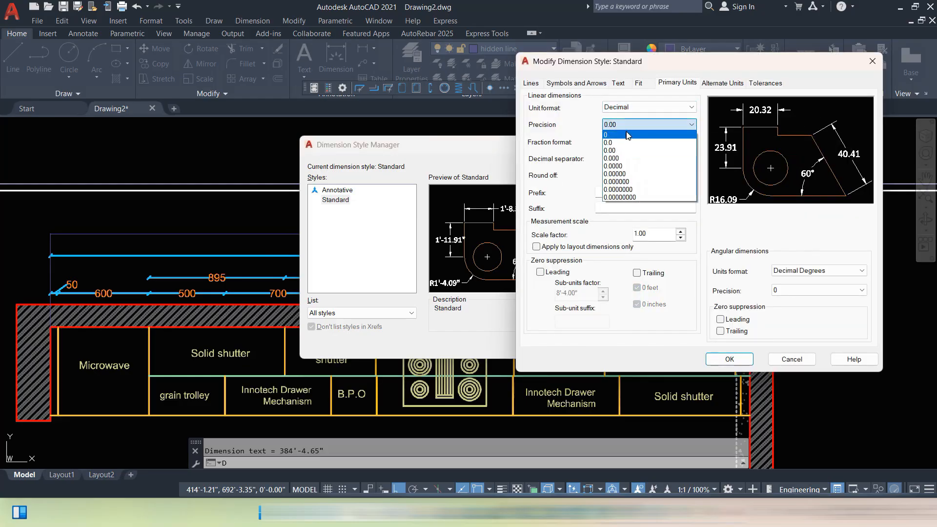
click(629, 134)
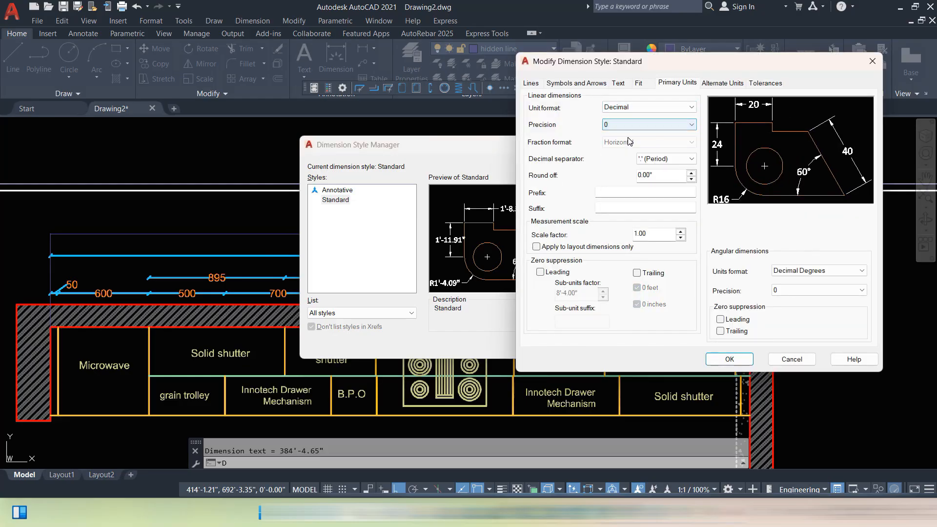
click(728, 360)
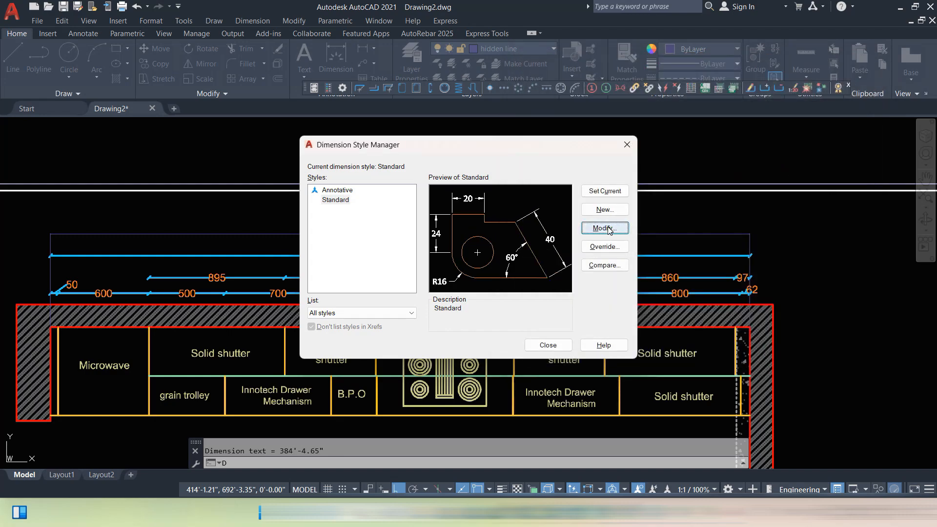
Increase the Standard dimension style's overall scale for dimension features
click(607, 228)
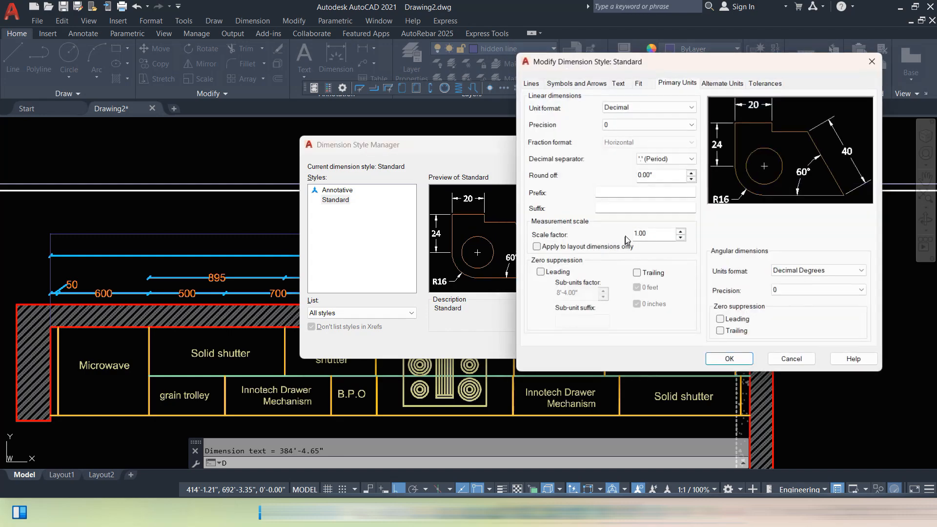
click(639, 83)
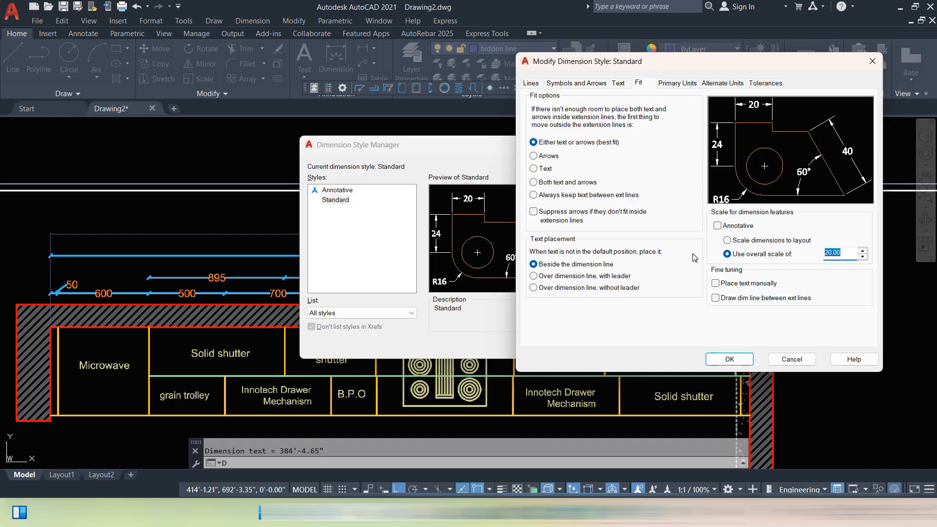
click(741, 361)
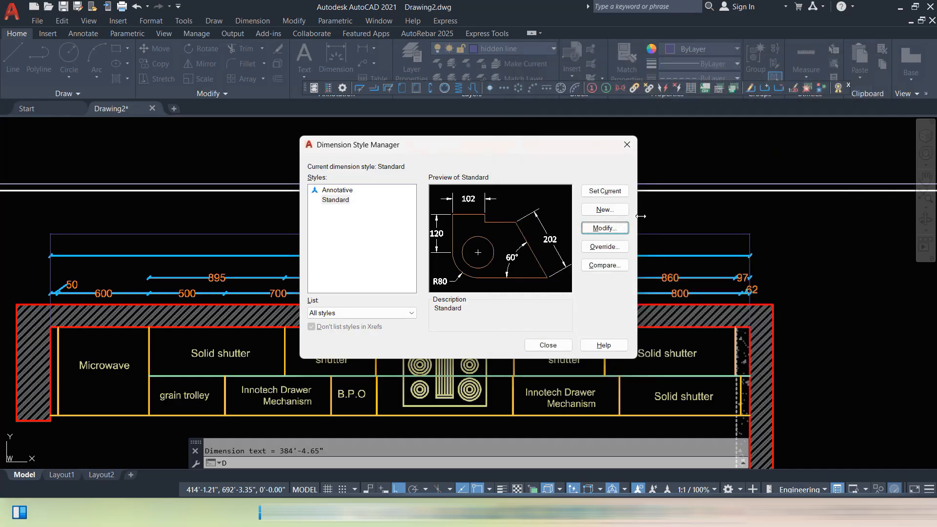
Close the dimension style settings and compare the new overall dimension with the original label above the upper counter run
click(548, 345)
scroll(402, 243, up, 5)
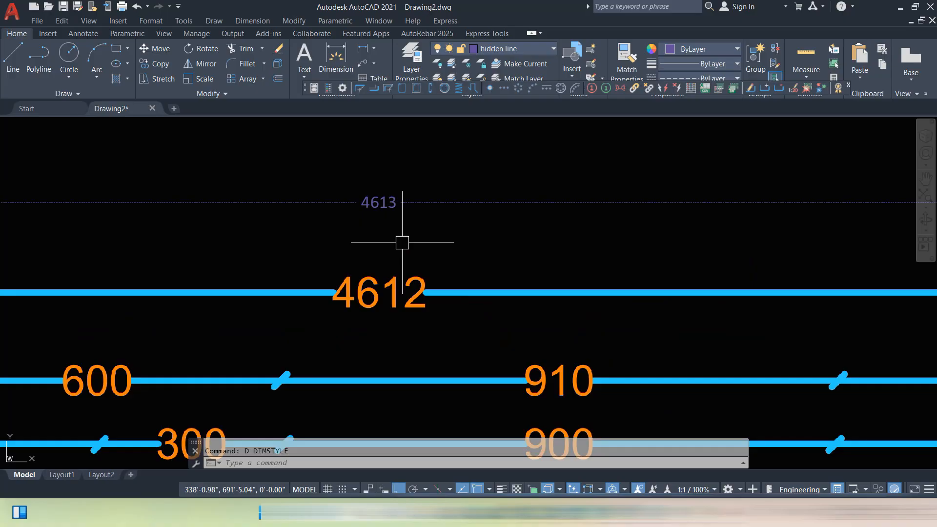
scroll(403, 242, down, 5)
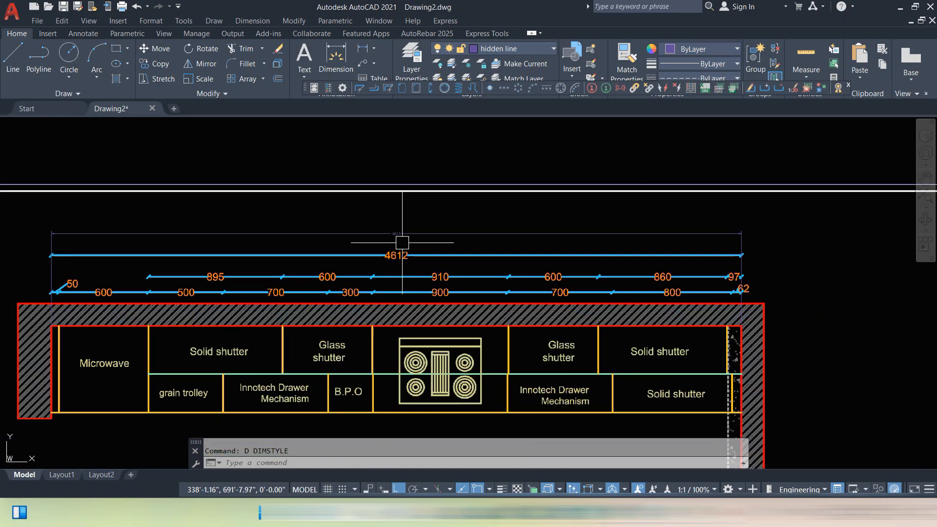
Add a vertical linear dimension for the depth of the solid shutter below the fridge space, placed beside the existing 600 label
middle_drag(477, 335, 436, 183)
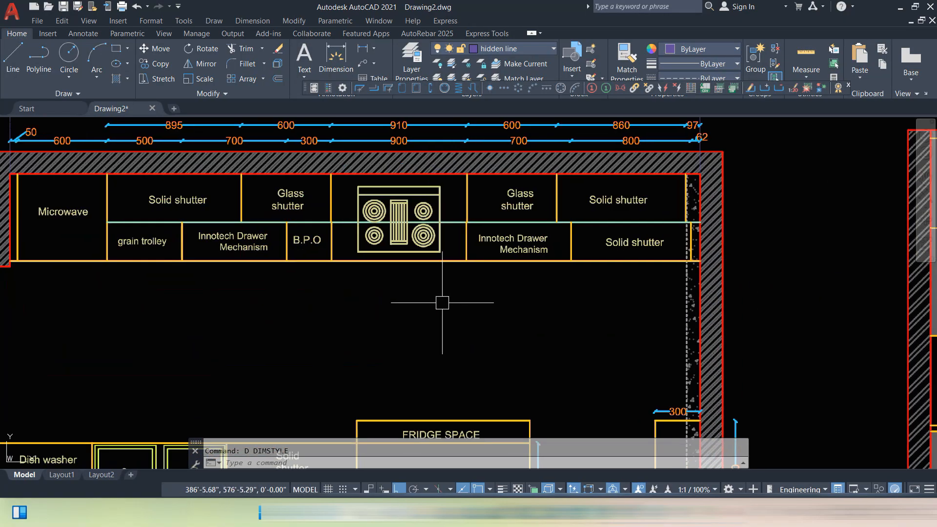
middle_drag(662, 364, 568, 244)
scroll(606, 324, up, 4)
middle_drag(606, 352, 573, 220)
middle_drag(431, 327, 629, 263)
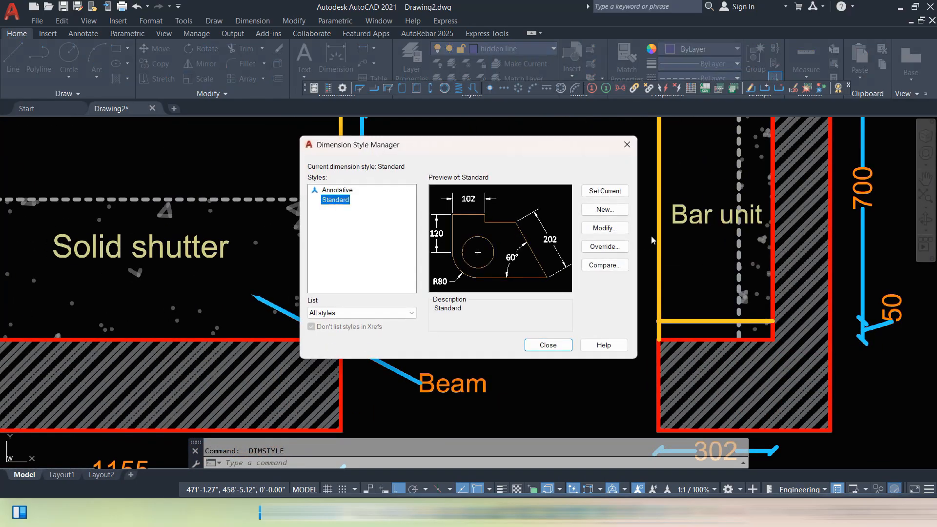
click(626, 144)
click(363, 48)
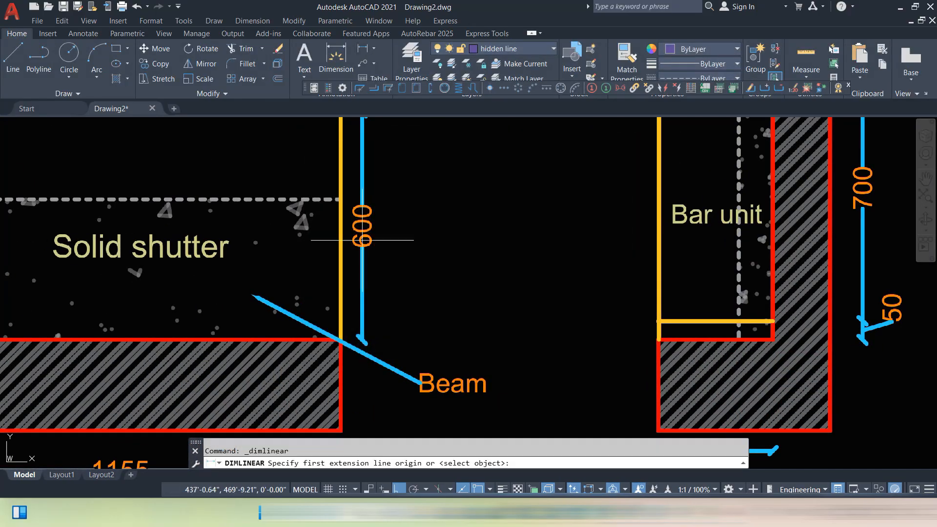
click(341, 340)
scroll(352, 193, down, 2)
middle_drag(352, 193, 364, 323)
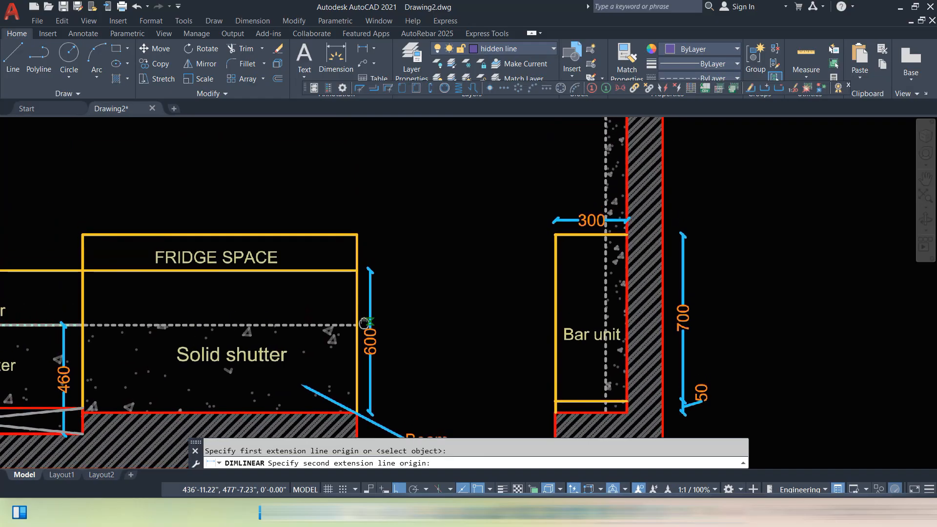
click(357, 272)
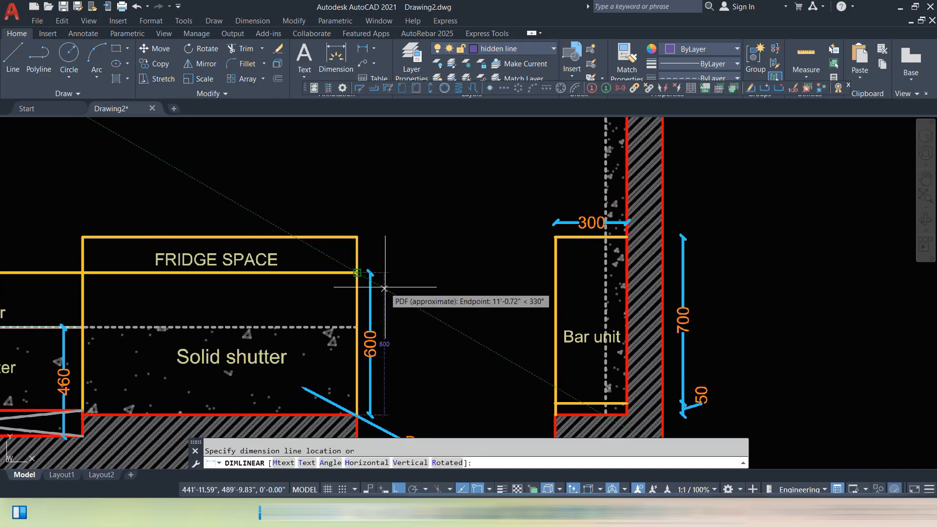
click(386, 336)
middle_drag(422, 338, 416, 318)
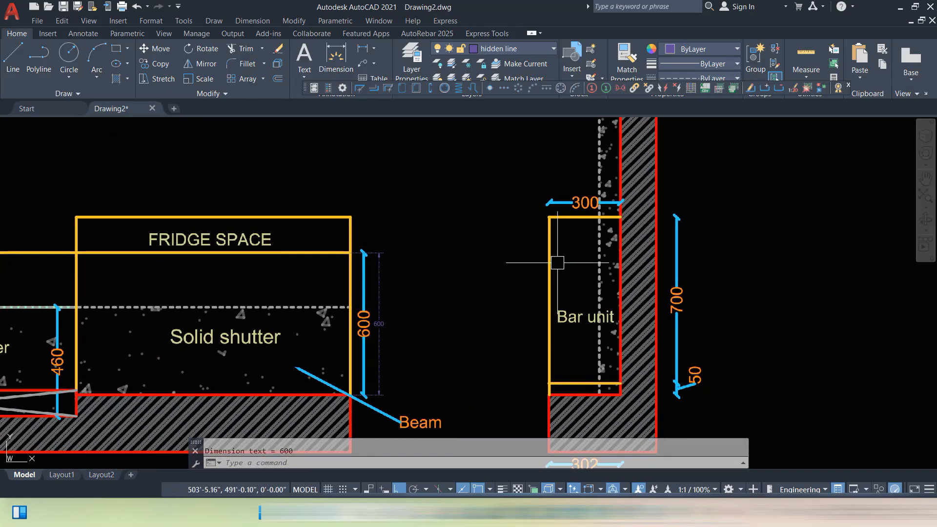
Add a horizontal linear dimension across the bar unit's upper edge, placed just below the existing 300 label
key(space)
scroll(620, 239, up, 5)
click(625, 237)
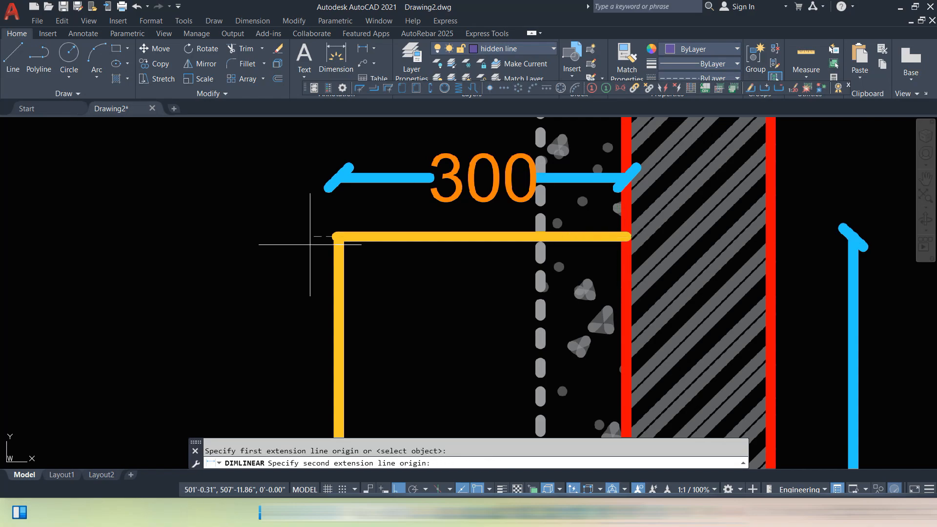
click(338, 237)
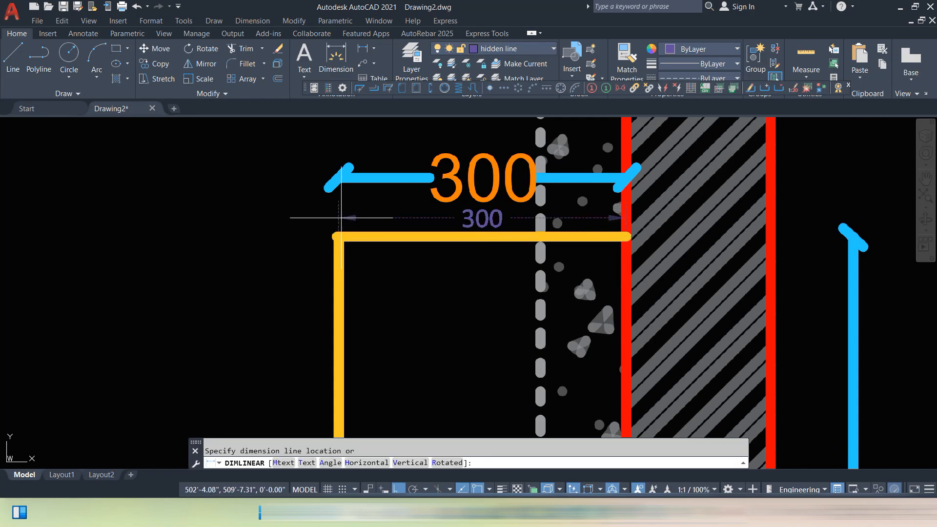
click(341, 218)
scroll(381, 253, down, 8)
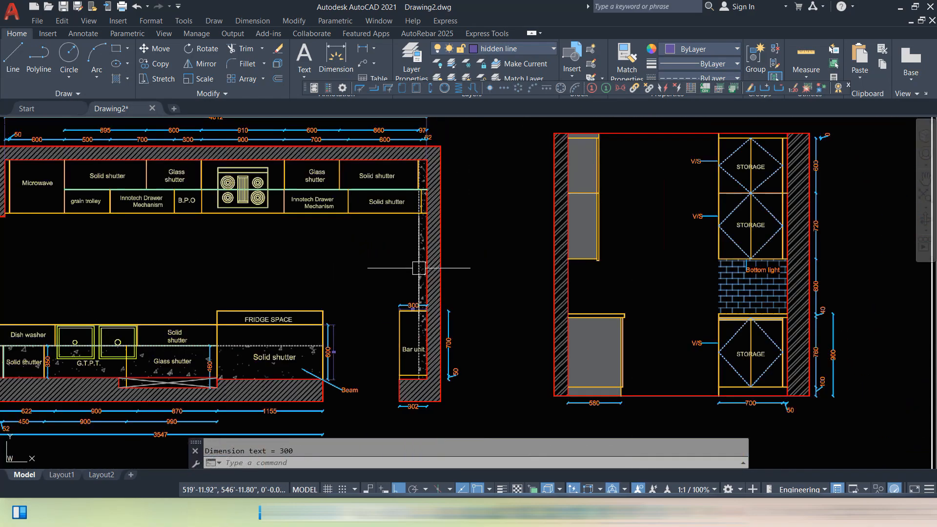
Delete the added overall linear dimension above the upper counter run
scroll(516, 293, down, 8)
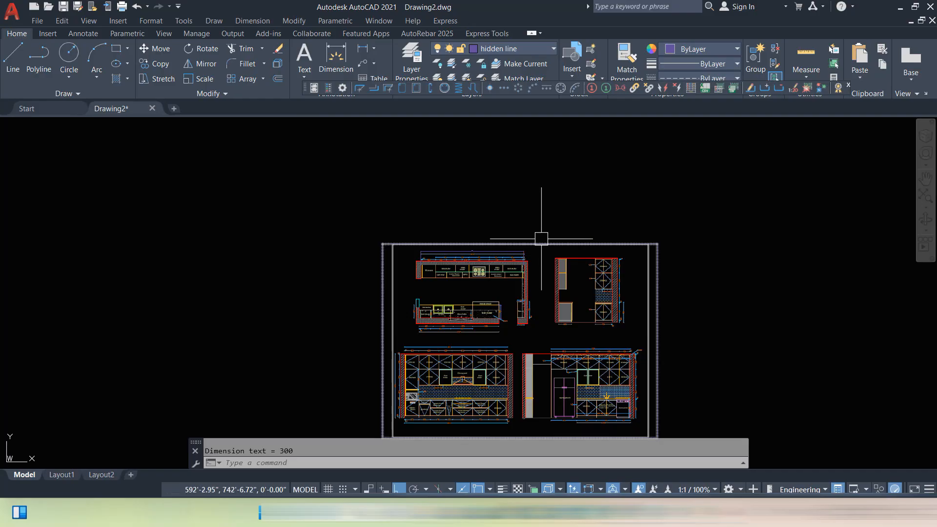
click(541, 239)
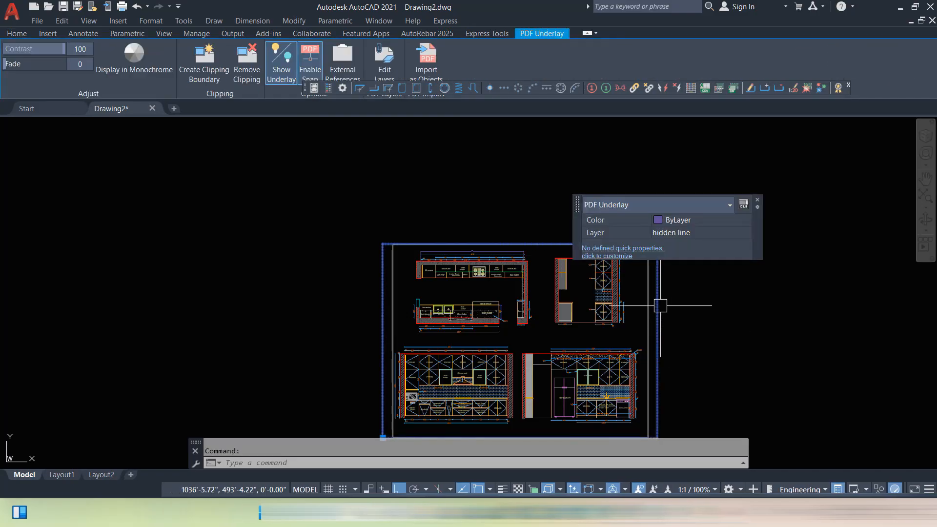
key(Escape)
click(459, 252)
scroll(459, 252, up, 4)
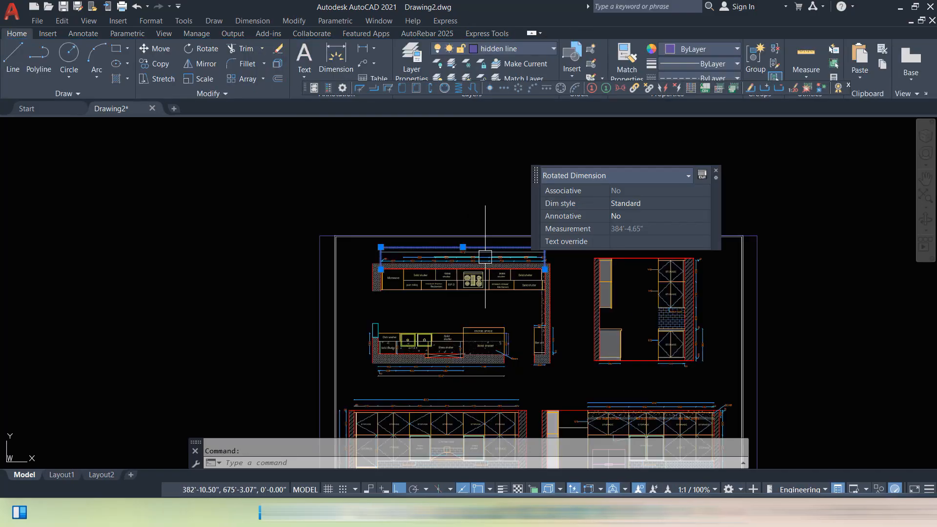
key(Delete)
click(506, 226)
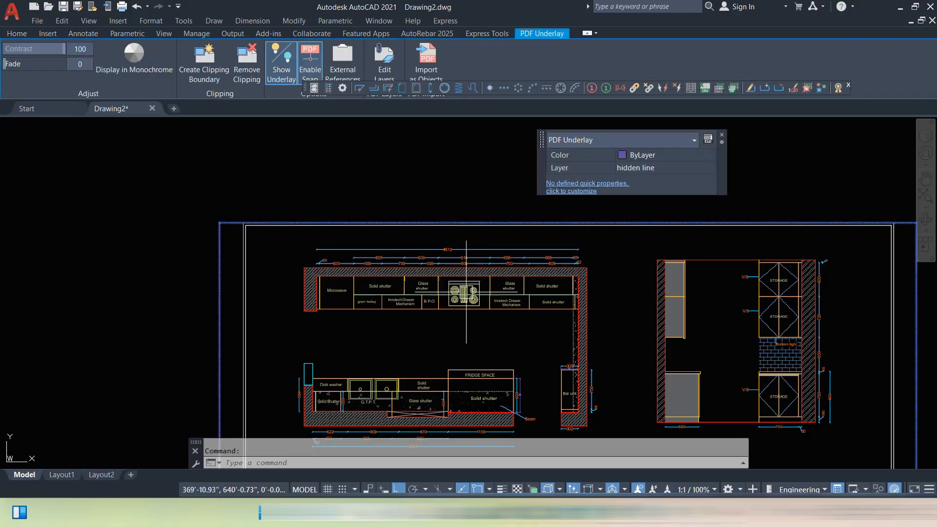
middle_drag(493, 298, 434, 255)
key(Escape)
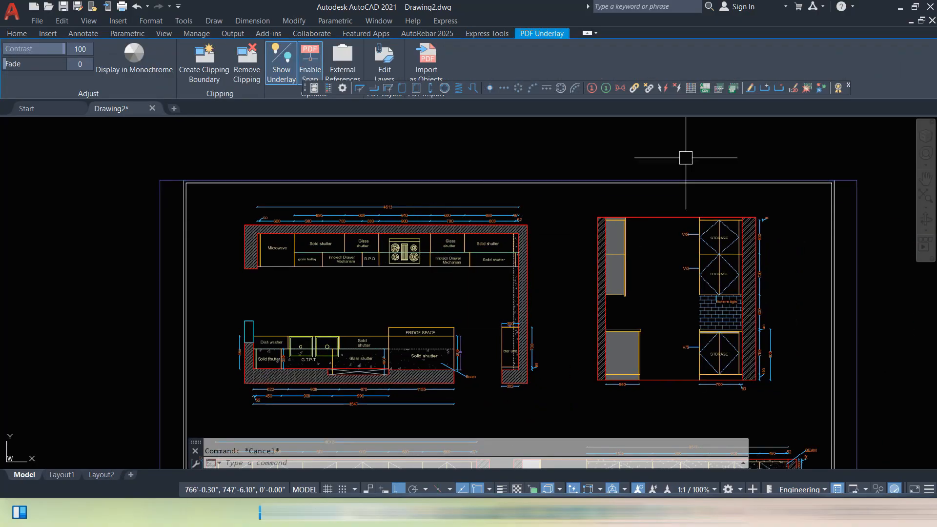
scroll(512, 234, down, 4)
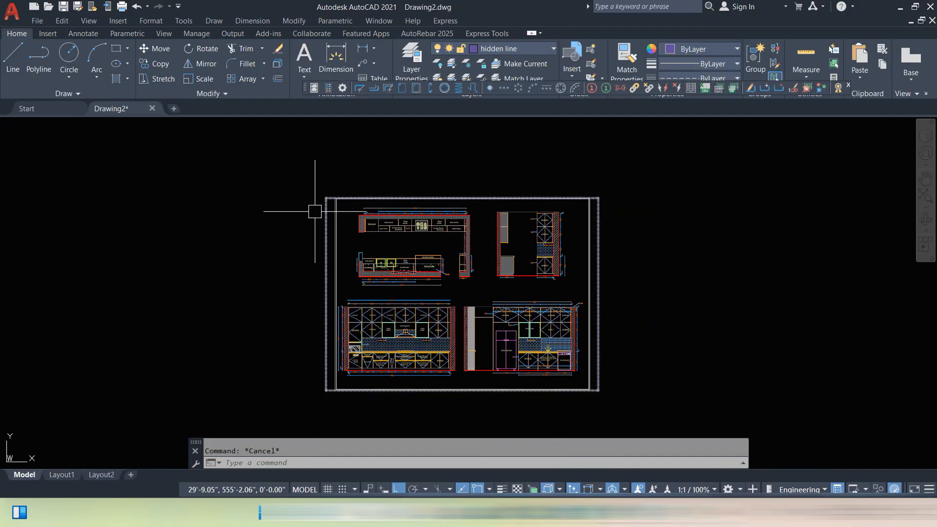
click(119, 21)
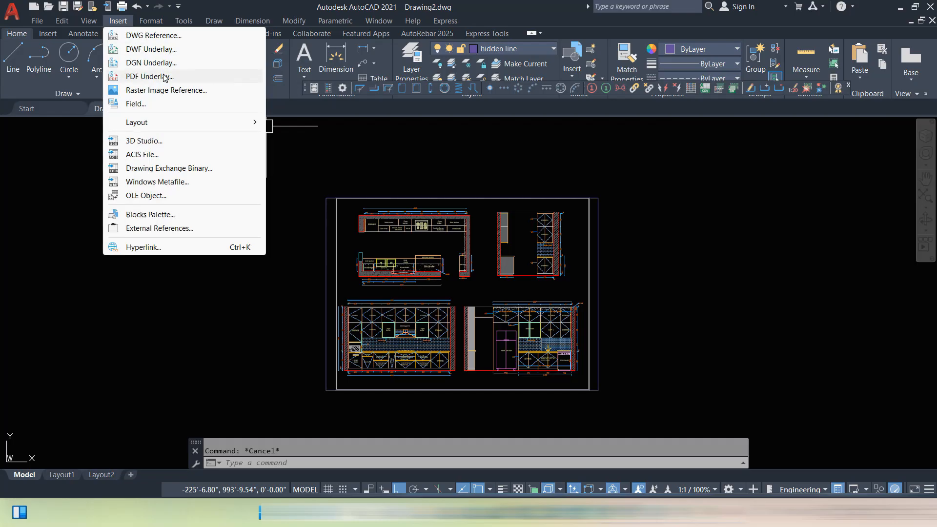
key(Escape)
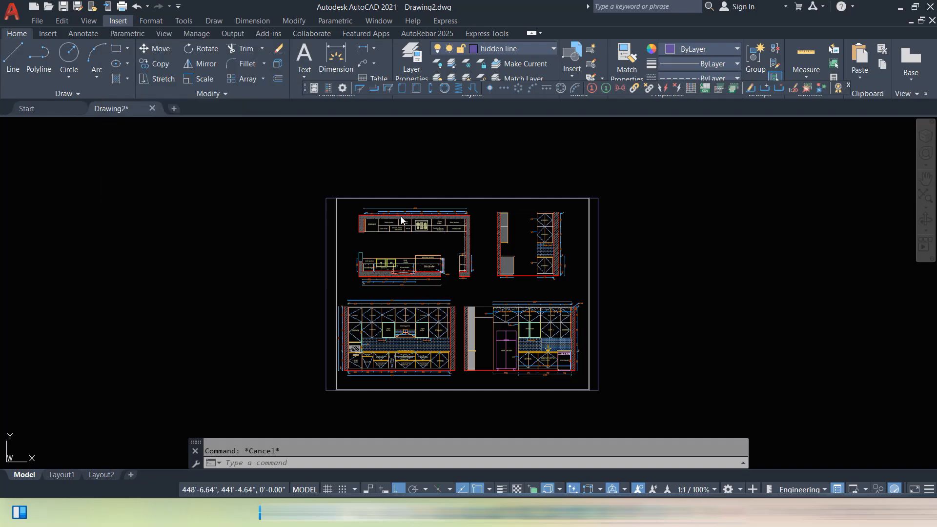
click(416, 171)
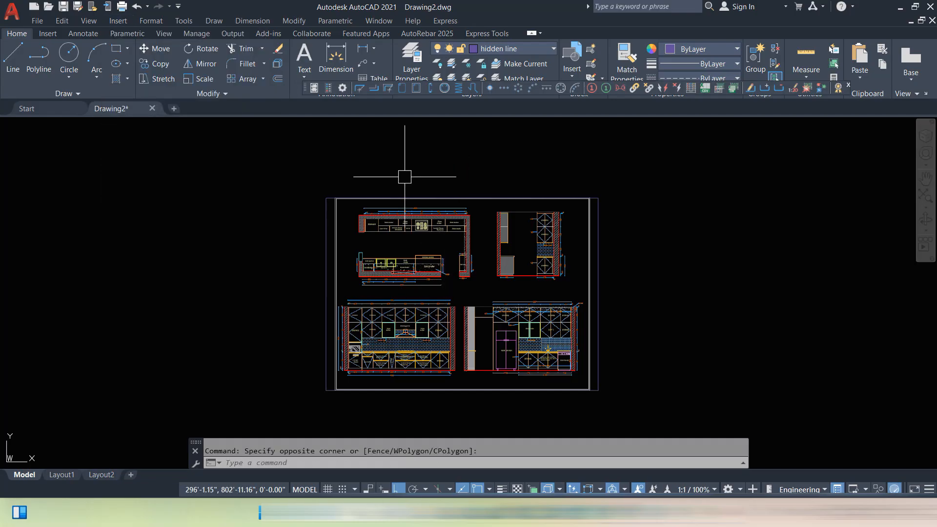
scroll(404, 177, up, 6)
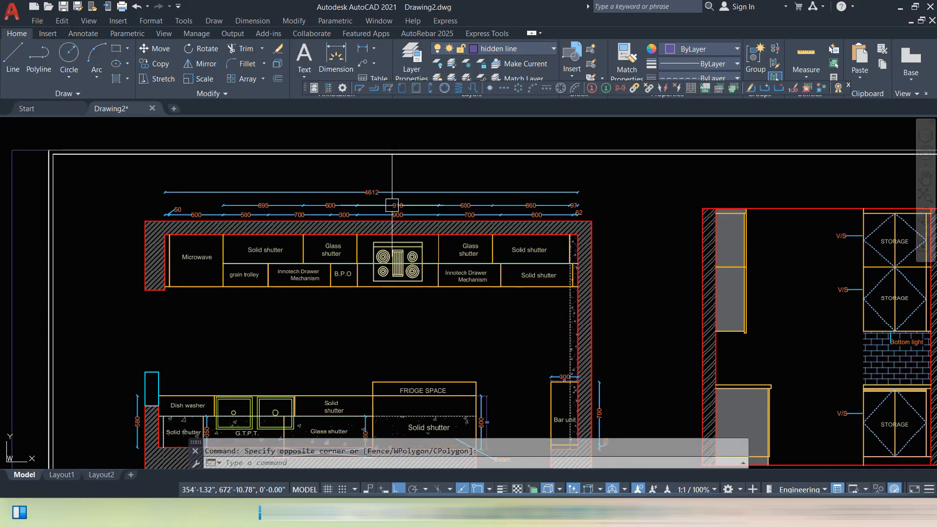
scroll(393, 205, down, 4)
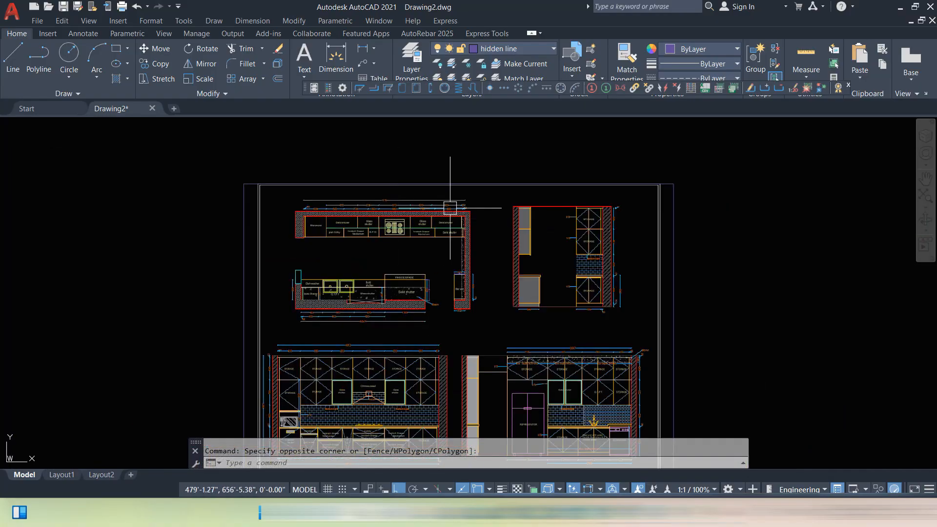
Dock the floating toolbar and import the PDF underlay as objects, using a corner-to-corner window around the whole sheet and unloading the underlay
click(461, 181)
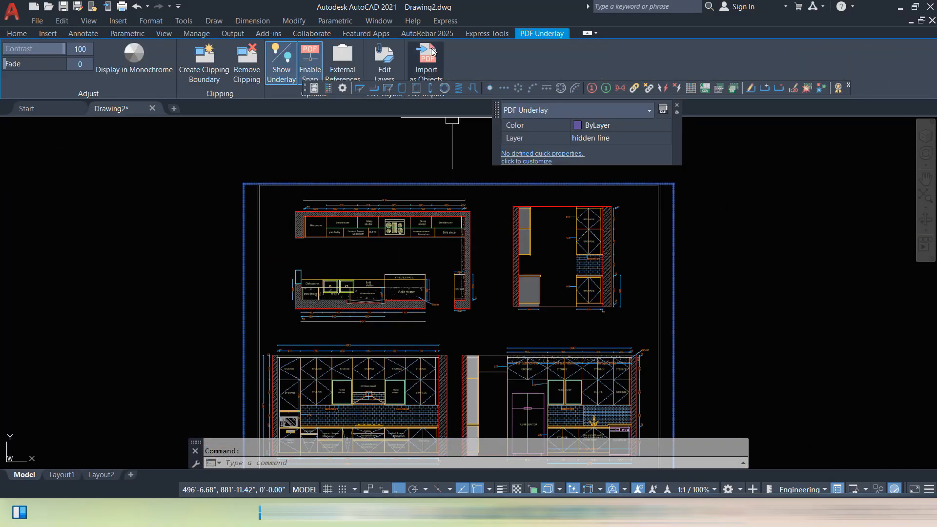
double_click(305, 92)
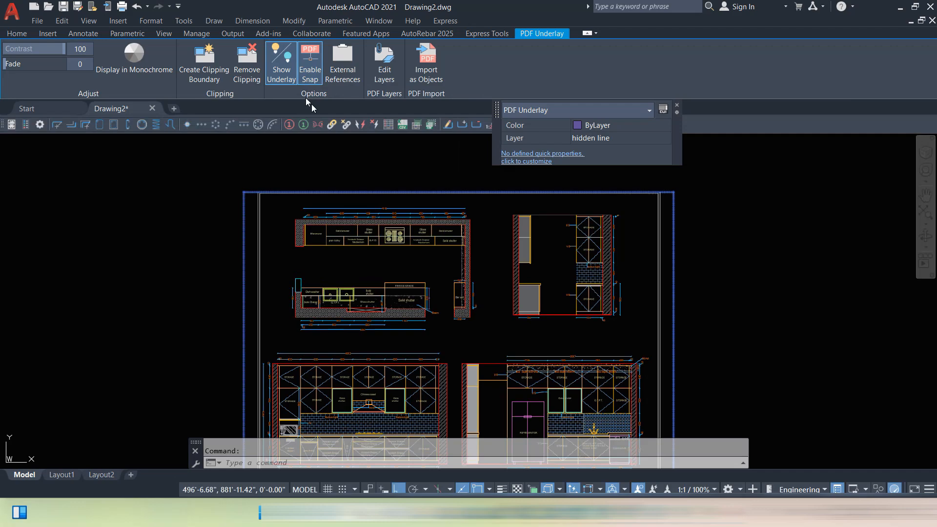
click(425, 71)
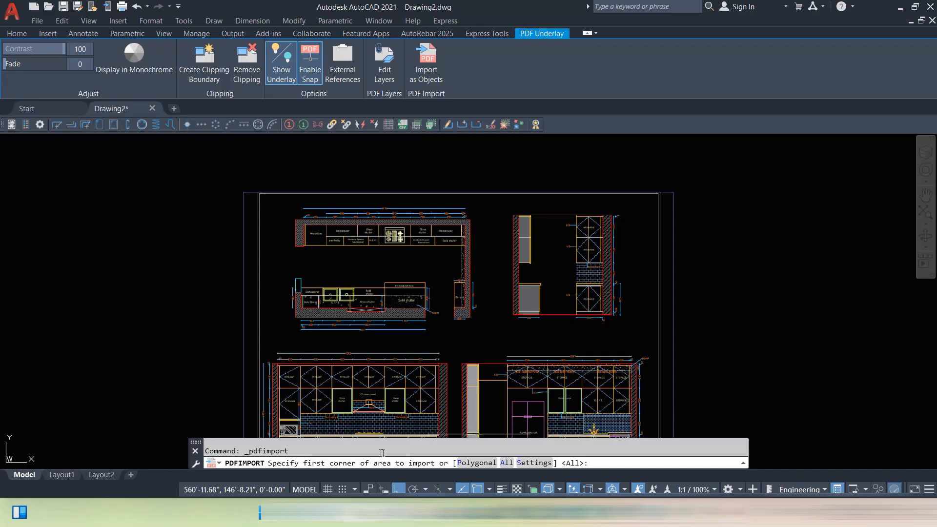
middle_drag(384, 325, 393, 235)
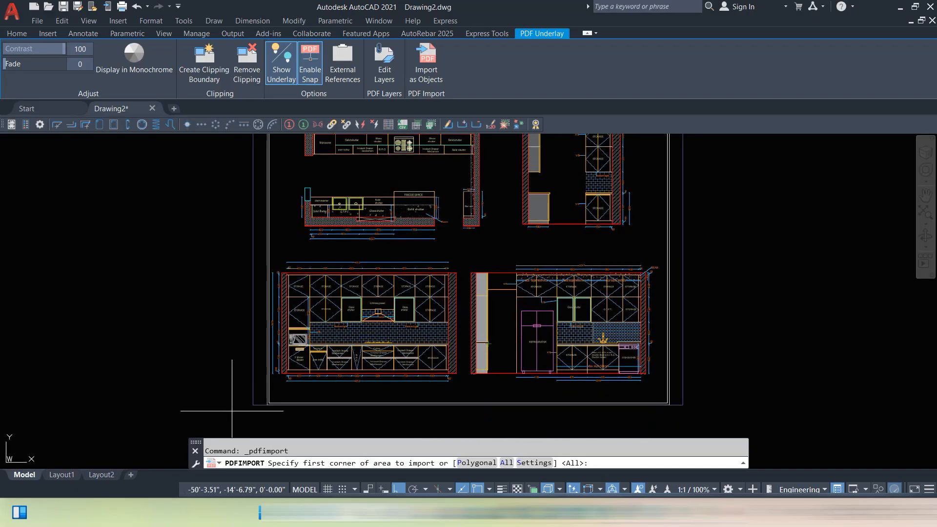
click(253, 404)
scroll(578, 206, down, 2)
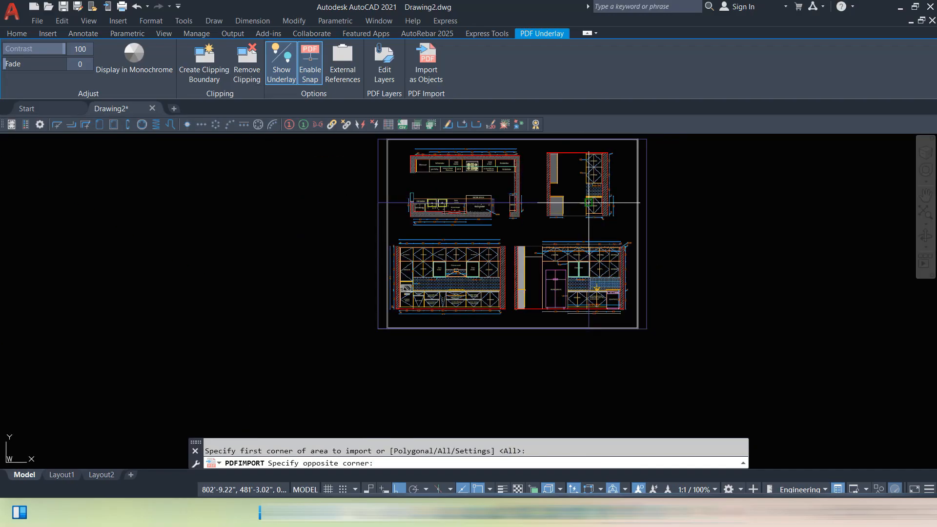
middle_drag(629, 146, 587, 187)
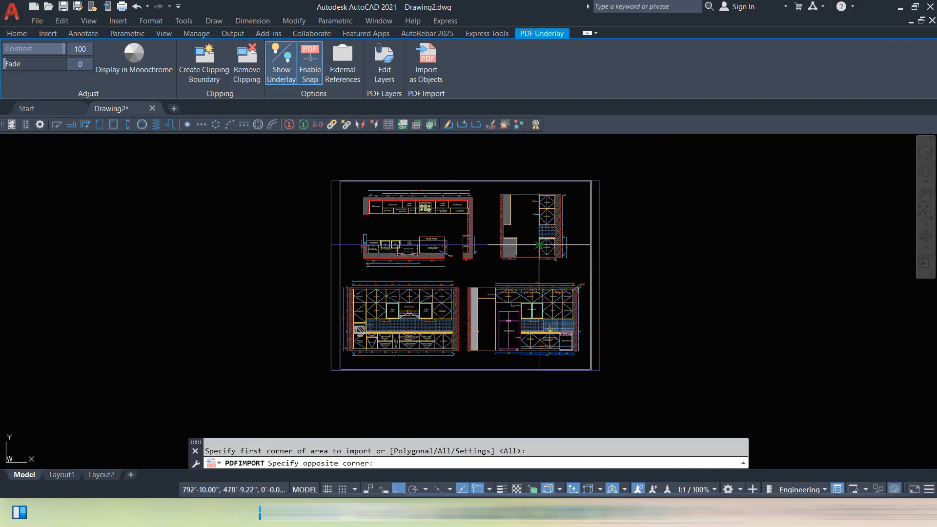
click(599, 180)
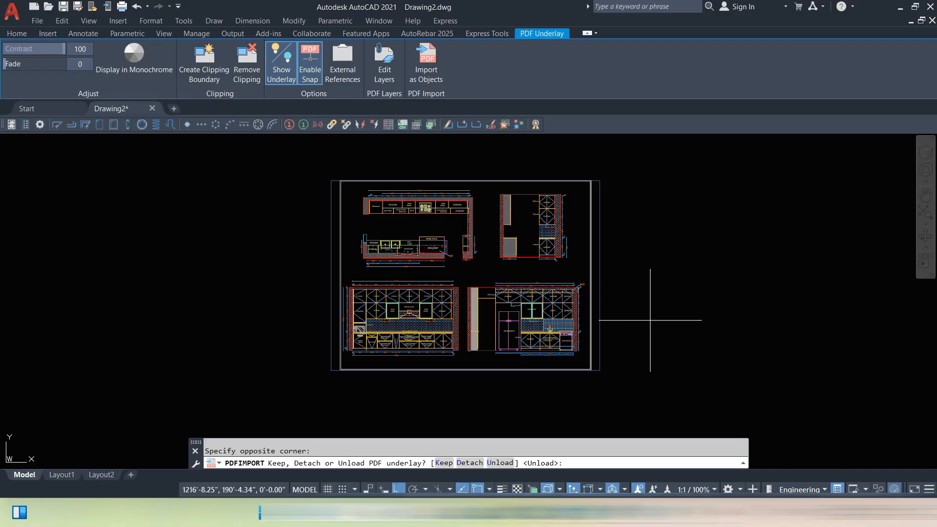
key(Return)
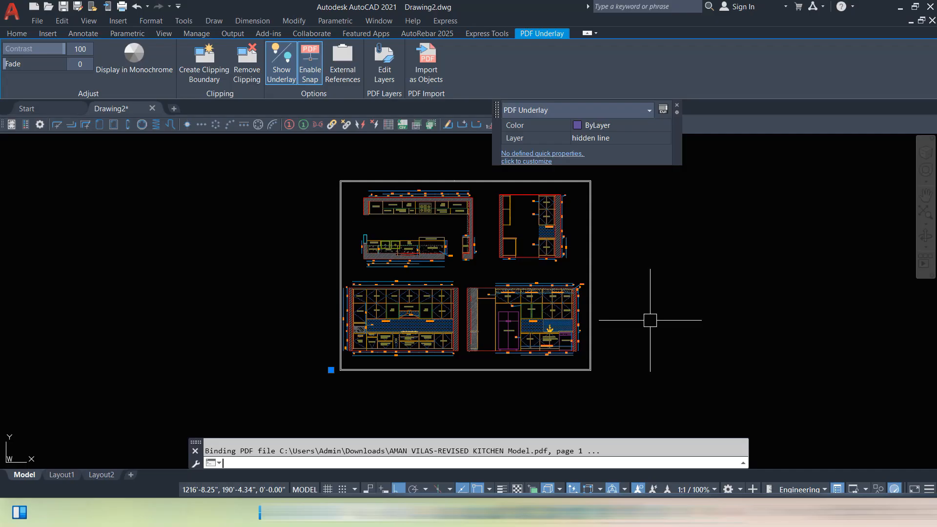
key(Escape)
Examine the imported sheet border, wall outlines, hatching and cabinet lines by selecting them individually and checking their object properties
click(590, 346)
key(Escape)
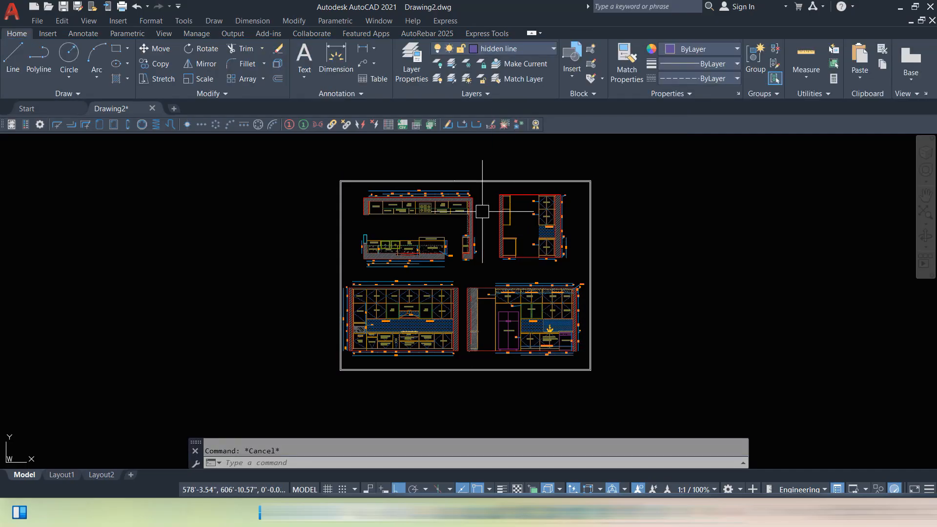
click(471, 207)
scroll(469, 203, up, 8)
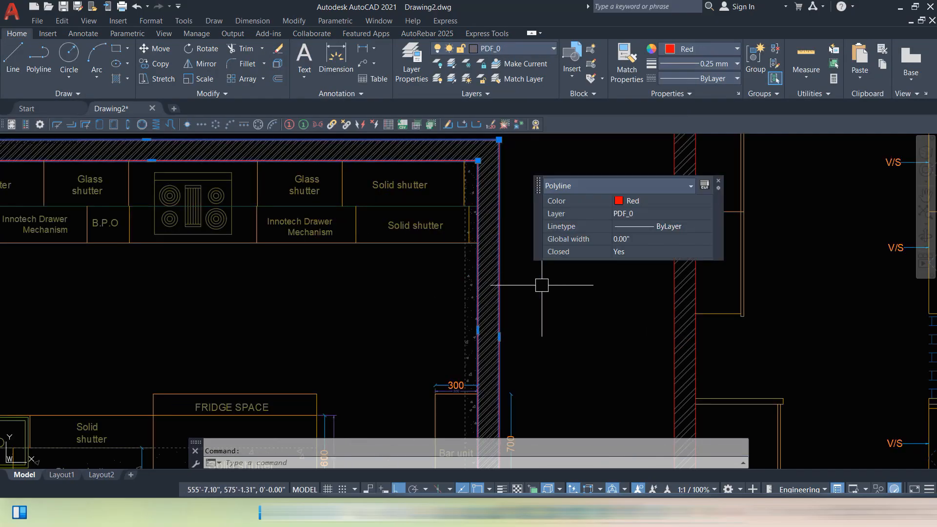
key(Escape)
click(680, 303)
key(Escape)
click(718, 314)
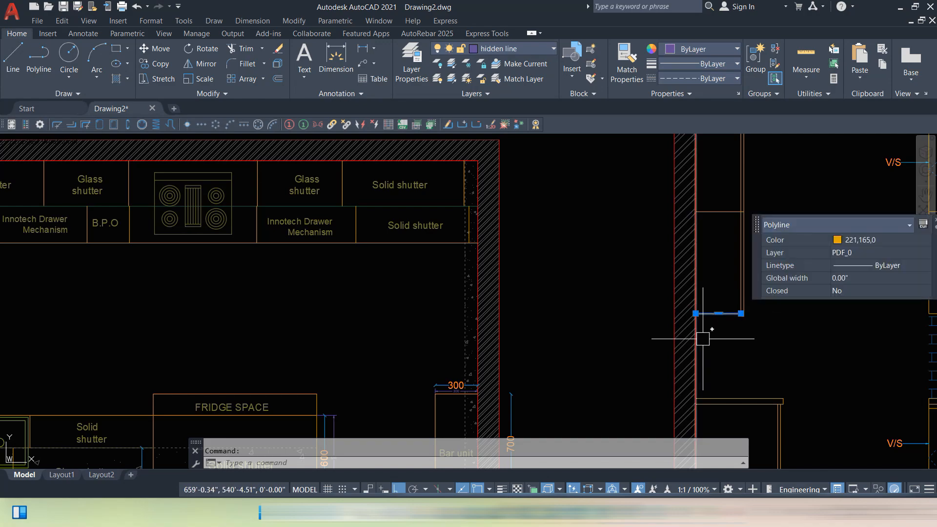
key(Escape)
scroll(568, 286, down, 3)
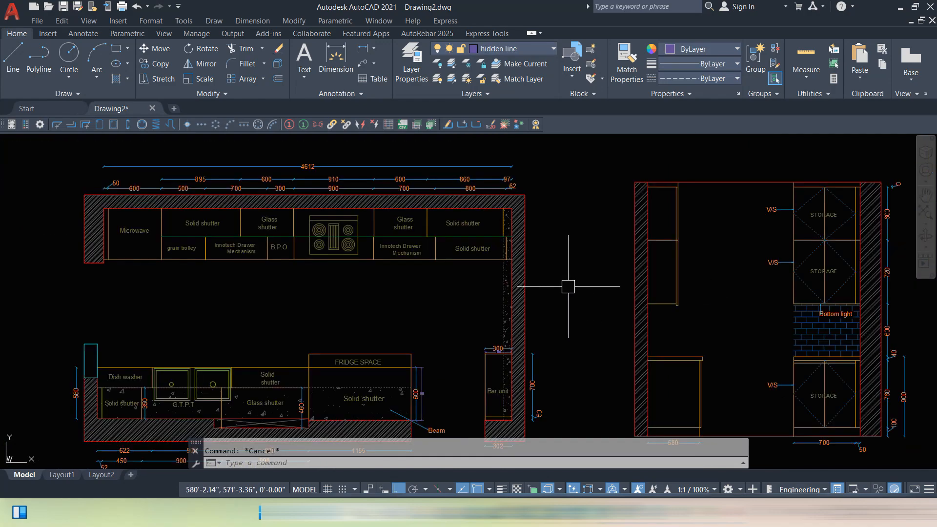
scroll(568, 287, down, 5)
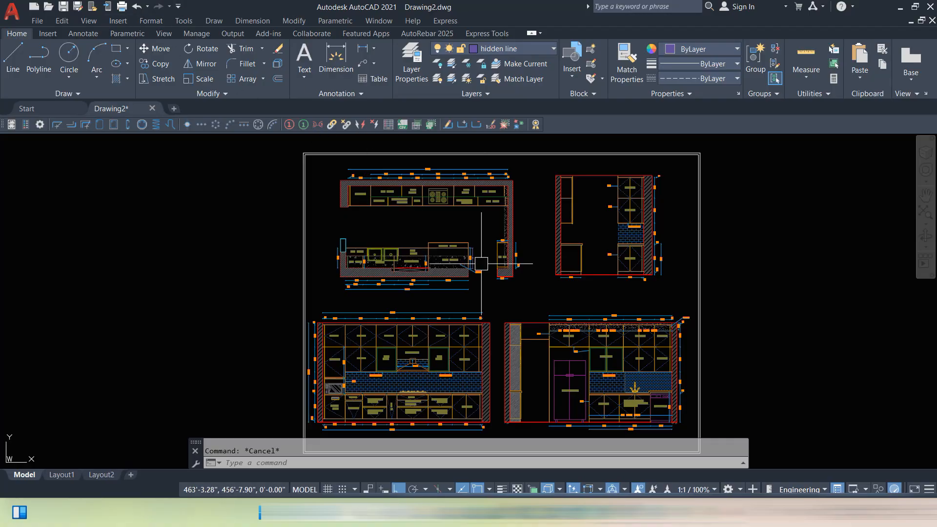
Check the sheet border's properties, and add a linear dimension between the upper counter run's inner wall corners, above the existing overall dimension
click(519, 153)
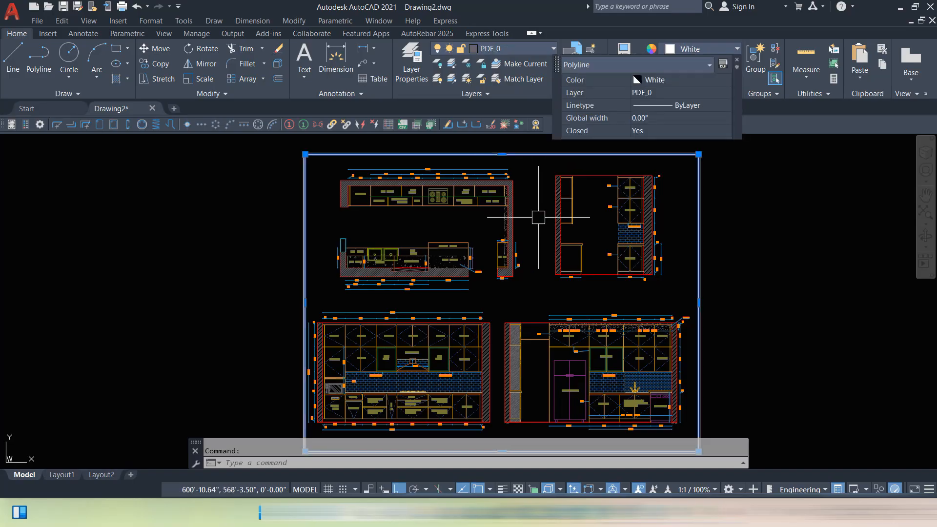
key(Escape)
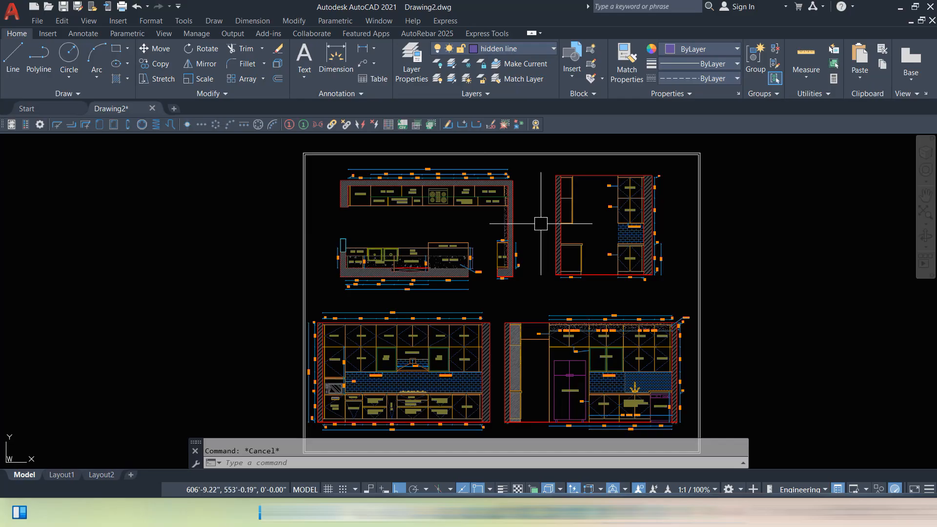
scroll(468, 158, up, 6)
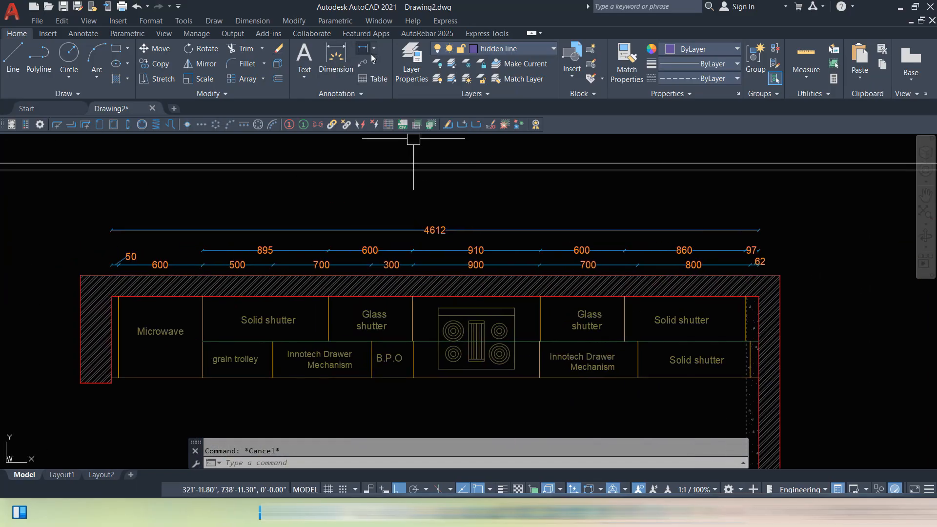
click(363, 51)
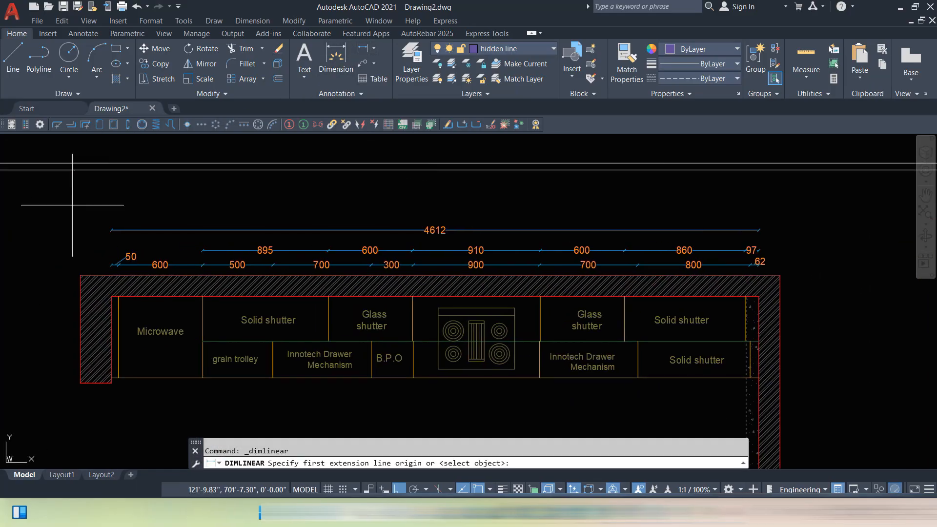
click(113, 298)
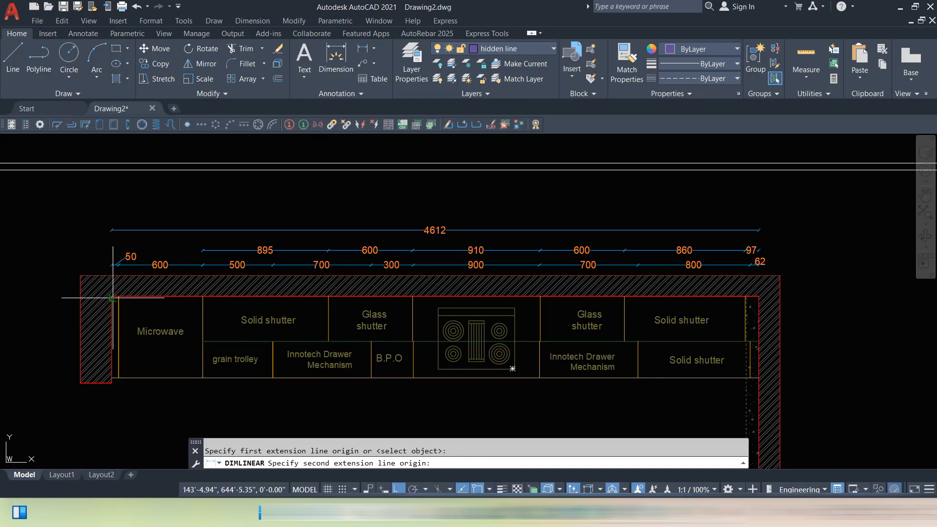
click(762, 297)
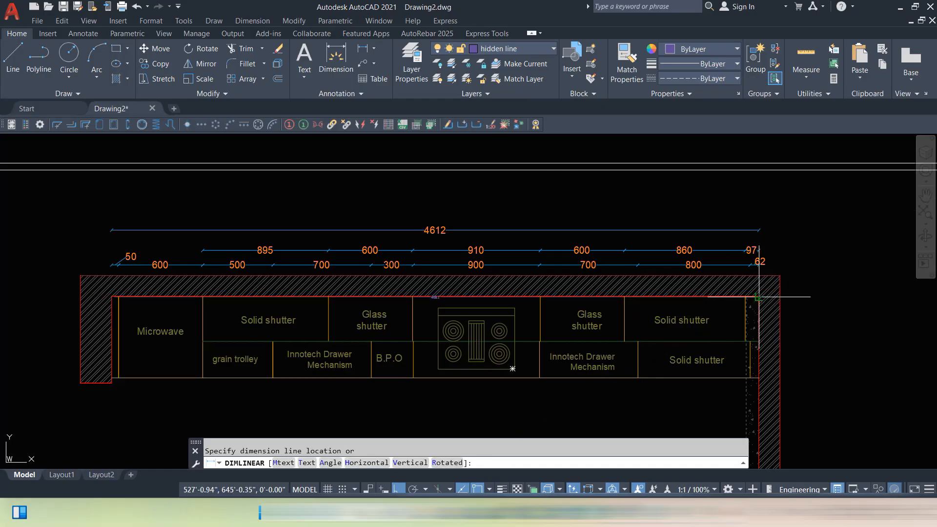
click(713, 215)
Increase the overall scale of the Standard dimension style
scroll(476, 220, up, 4)
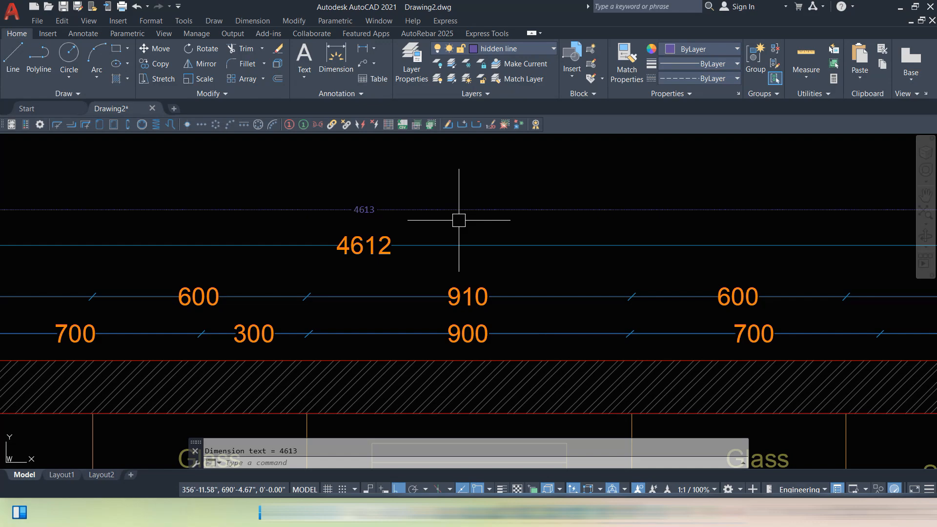
text(d)
key(Return)
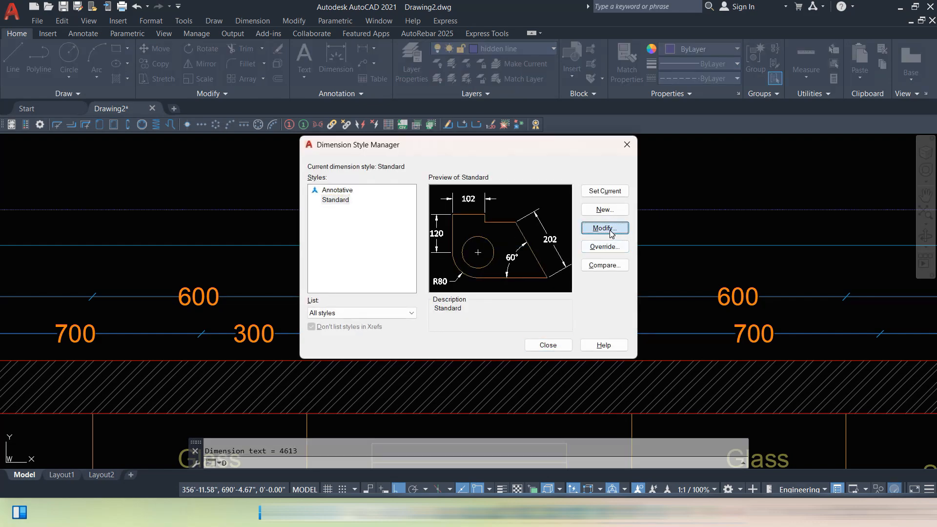
click(605, 228)
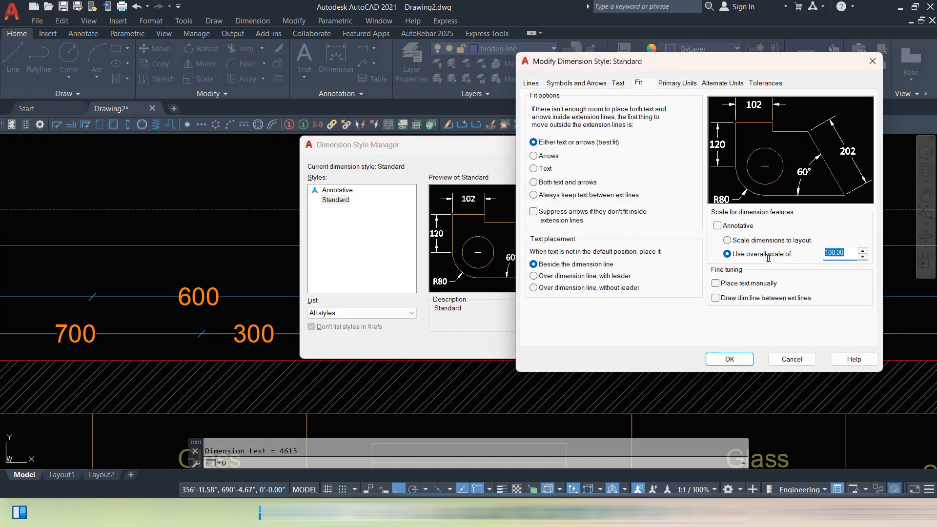
click(738, 353)
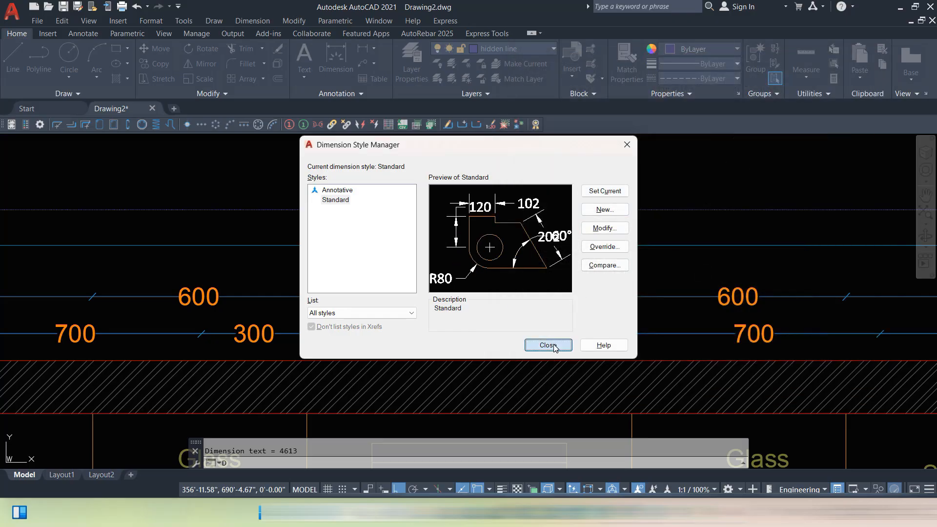
click(548, 345)
scroll(512, 224, down, 2)
Set the Standard dimension style's overall scale to 300, checking its primary units and the added dimension above the upper counter run
text(d)
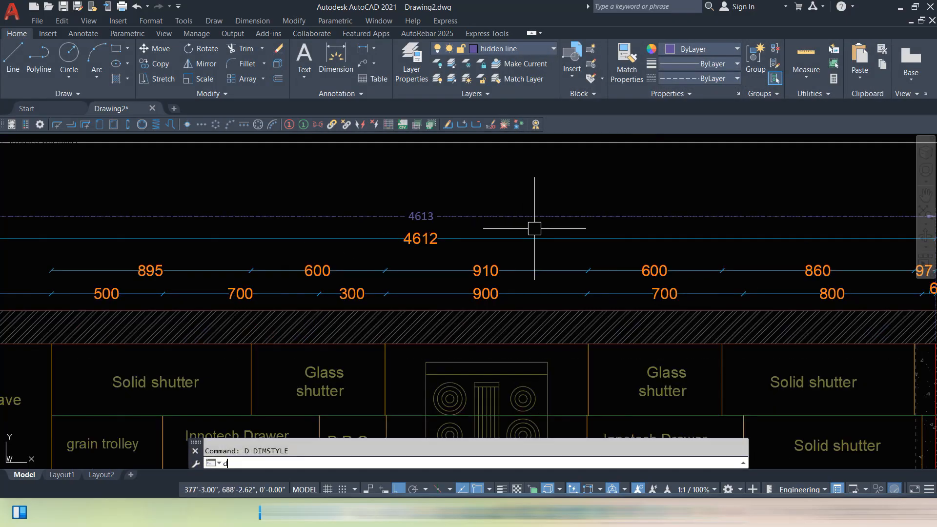
key(Return)
click(605, 229)
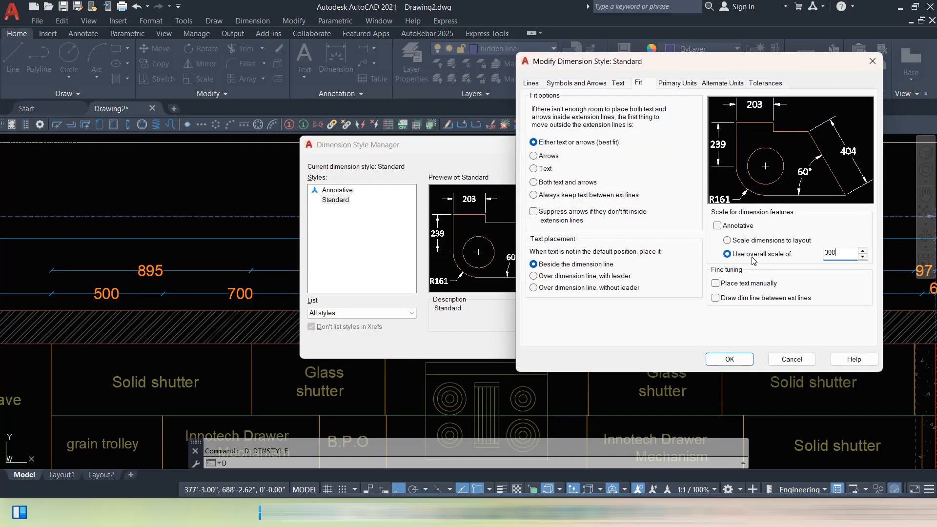
click(673, 83)
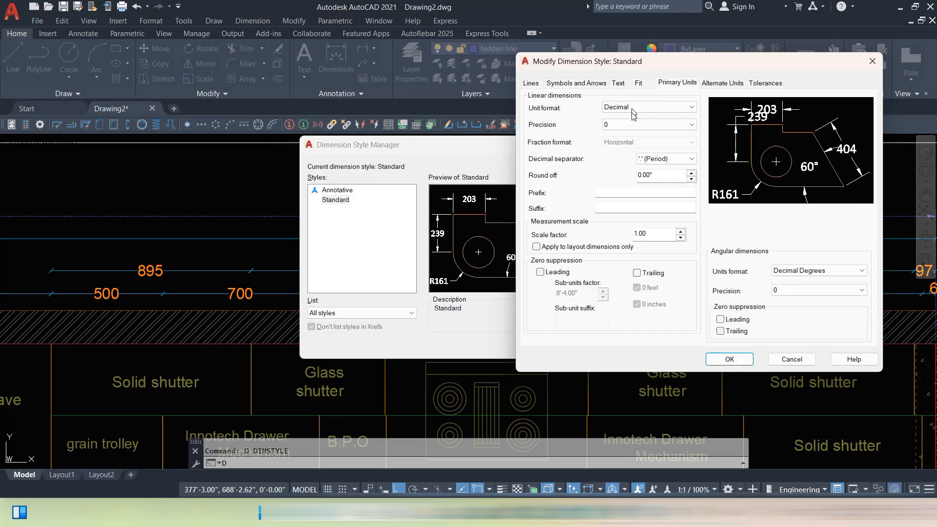
click(729, 359)
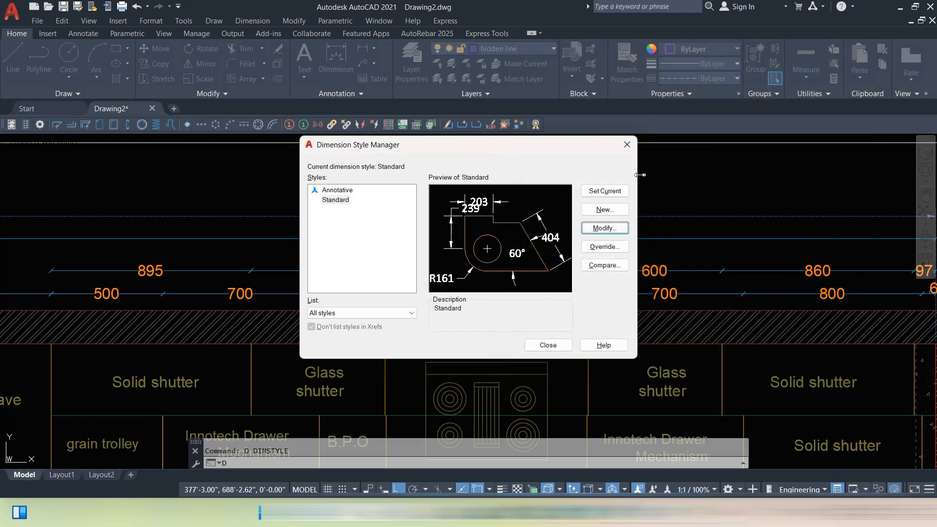
click(548, 345)
scroll(516, 270, down, 5)
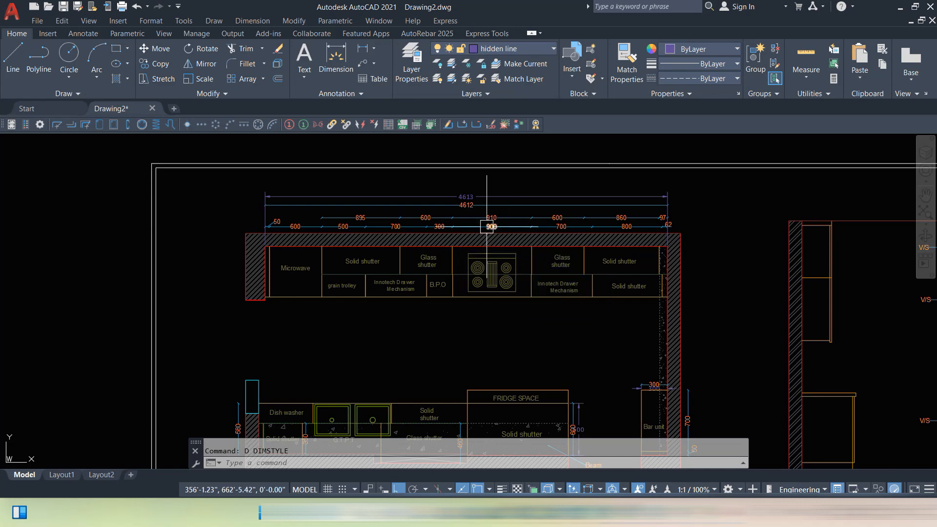
scroll(431, 196, up, 2)
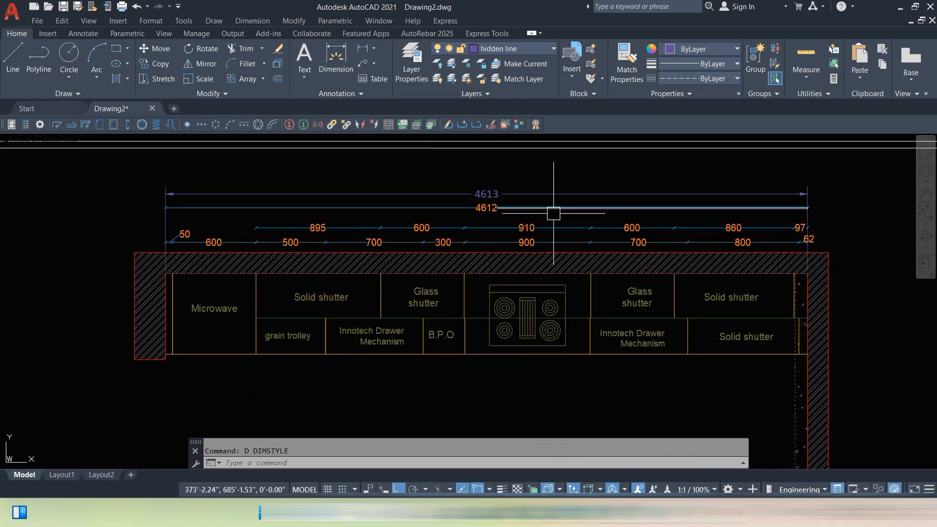
Copy the whole imported sheet with its dimensions and place the duplicate to the right of the original
scroll(555, 196, down, 3)
scroll(636, 245, up, 3)
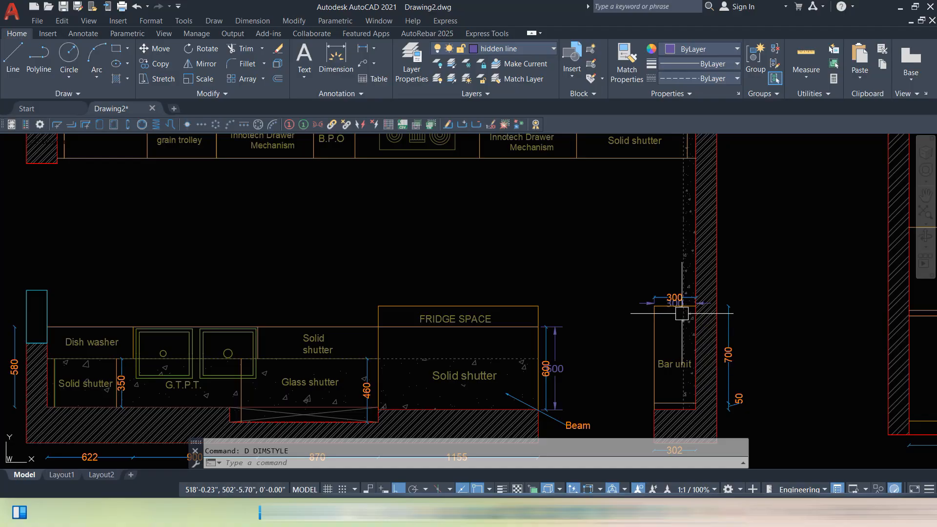
scroll(651, 275, down, 6)
text(co COPY)
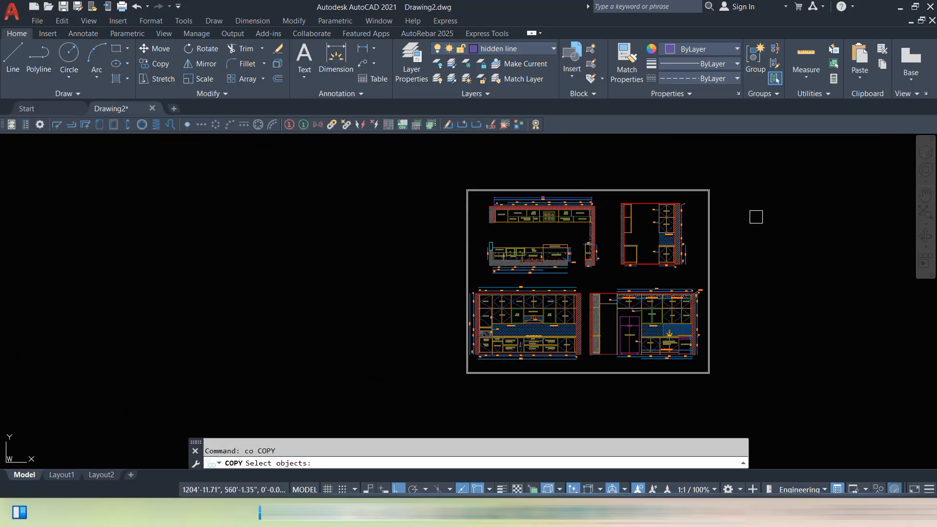
click(745, 179)
click(407, 418)
key(Return)
click(445, 387)
scroll(648, 385, down, 2)
middle_drag(646, 384, 424, 375)
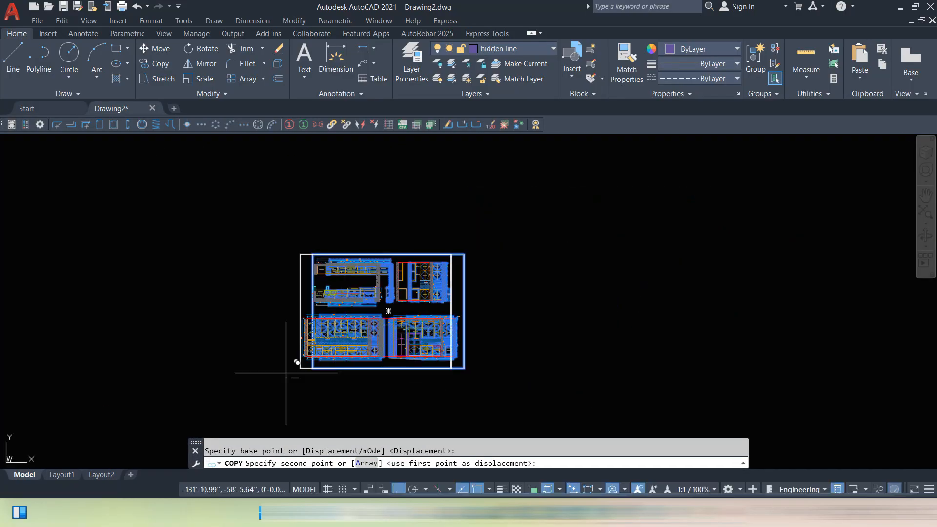
click(499, 373)
Scale the copied sheet by reference from its lower-left corner, setting the upper counter run between the inner wall corners to a new length of 4612
text(s)
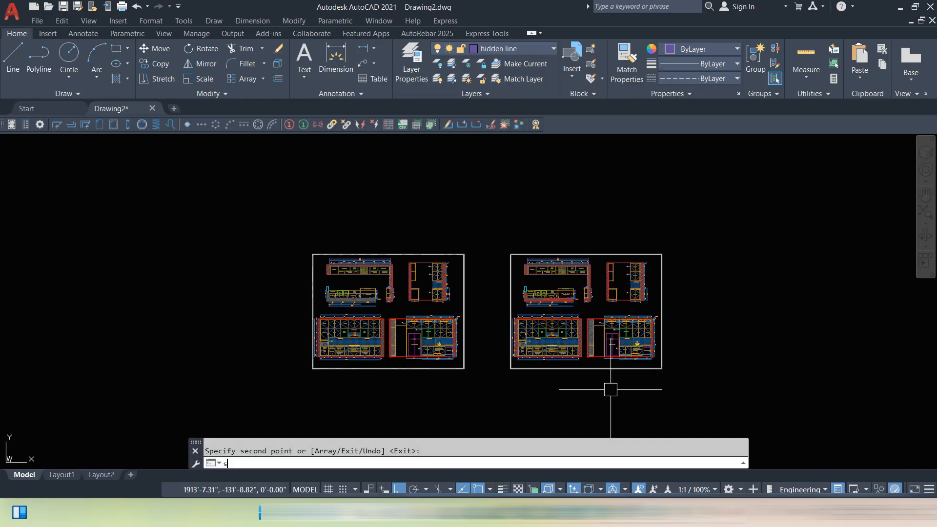
text(c)
key(Return)
click(714, 235)
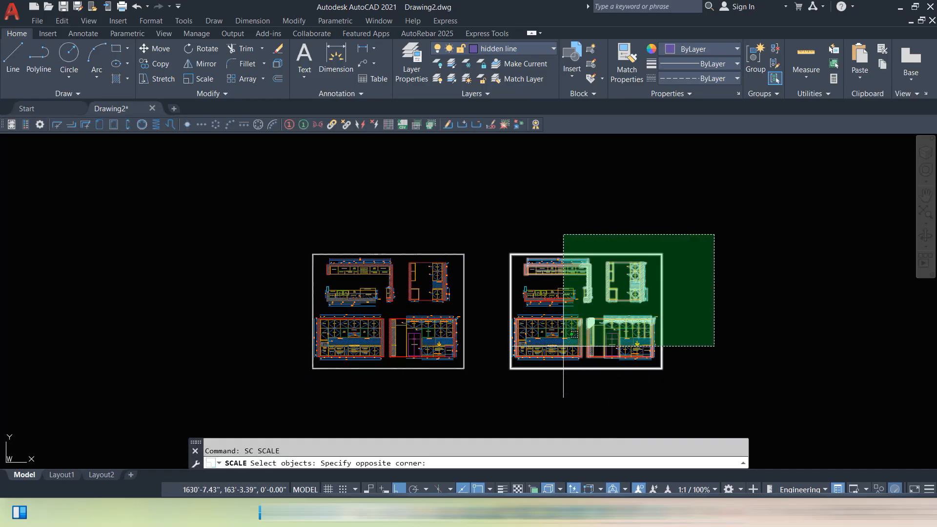
click(500, 398)
key(Return)
scroll(525, 266, up, 6)
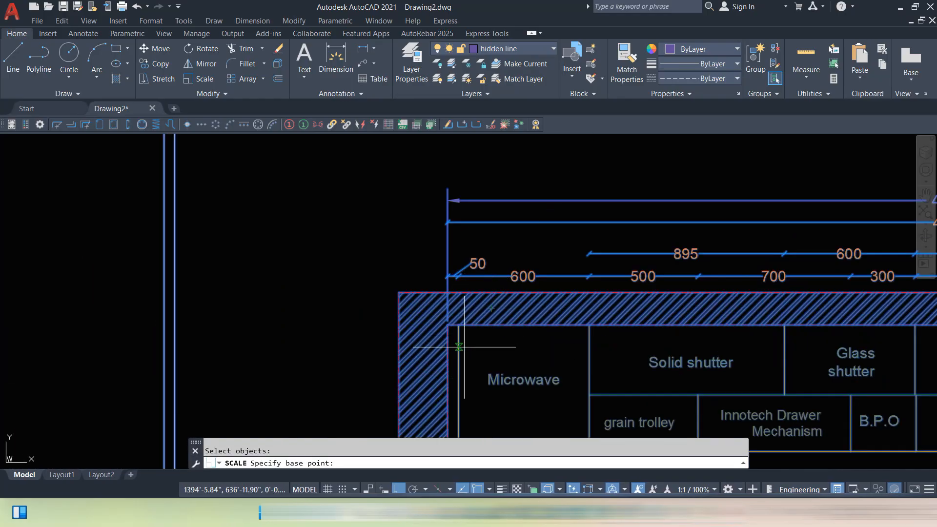
scroll(464, 347, down, 7)
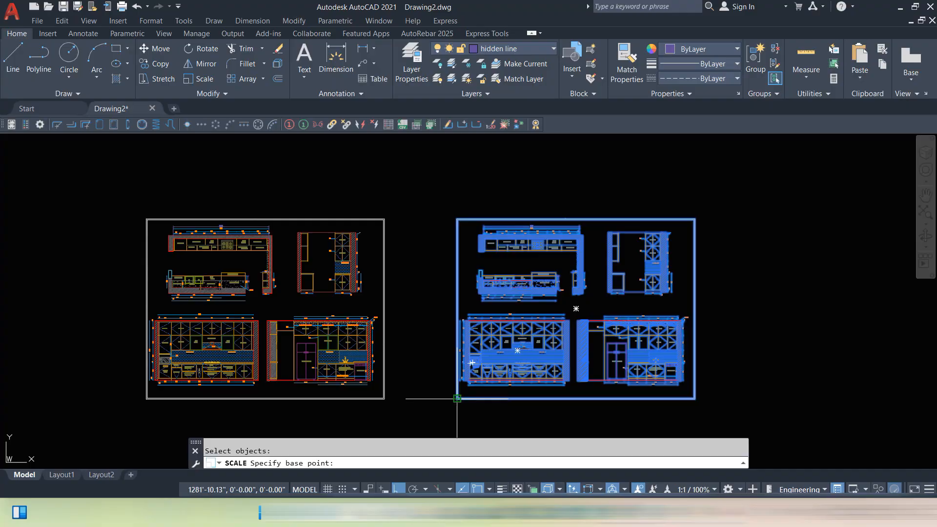
click(457, 398)
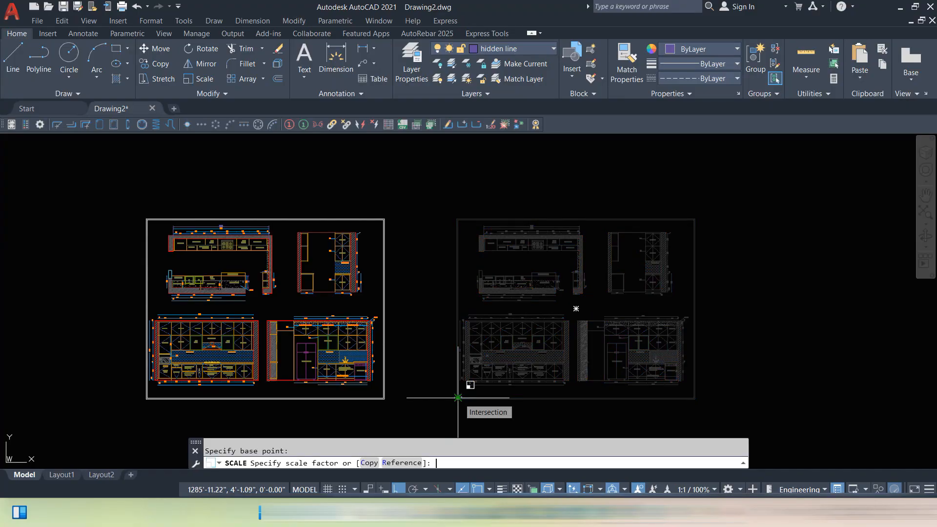
text(r)
key(Return)
scroll(513, 235, up, 8)
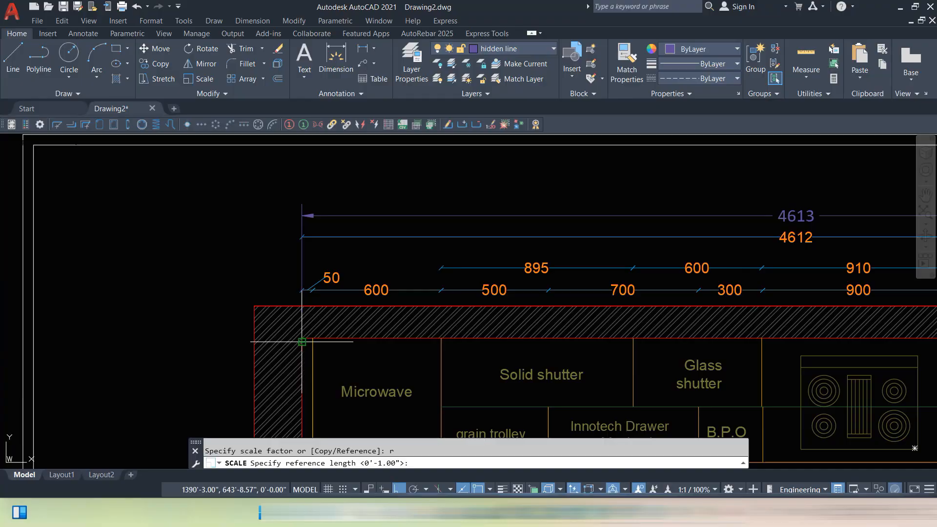
middle_drag(754, 334, 264, 312)
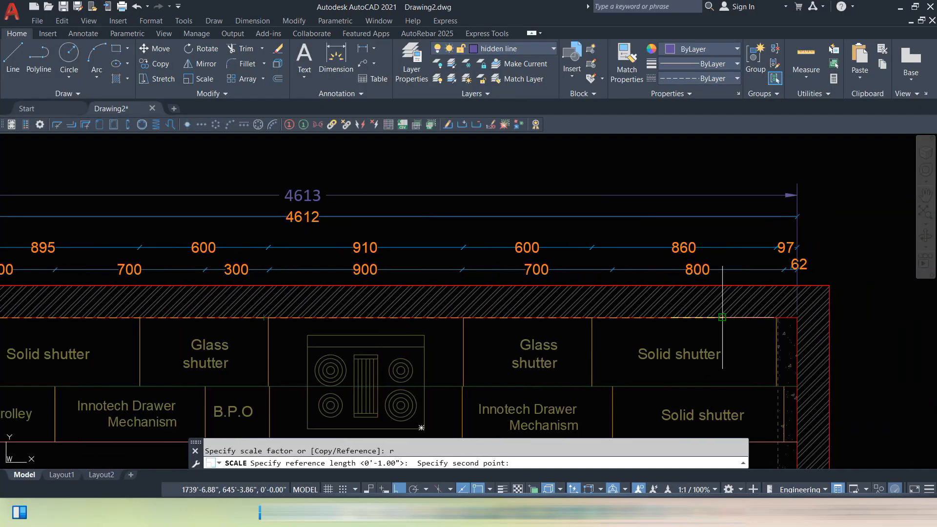
scroll(793, 308, up, 5)
scroll(801, 327, up, 4)
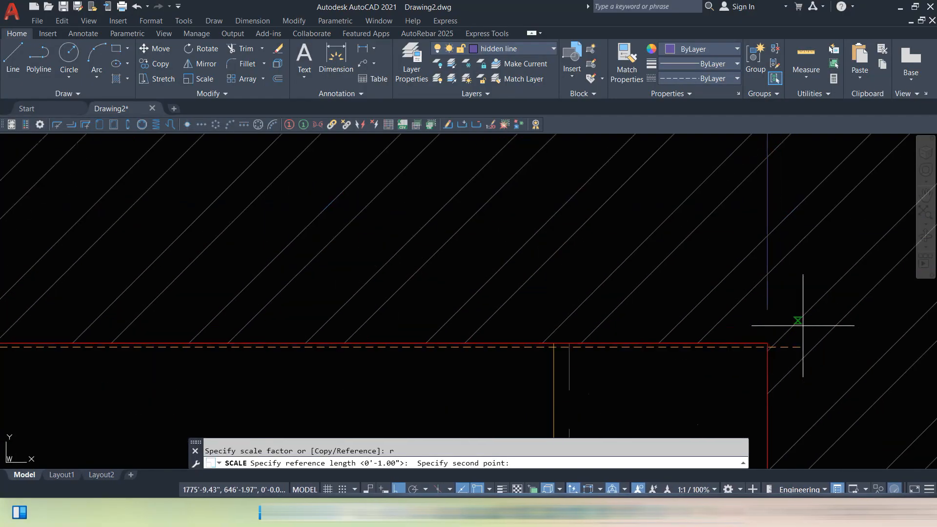
click(767, 343)
scroll(769, 337, down, 5)
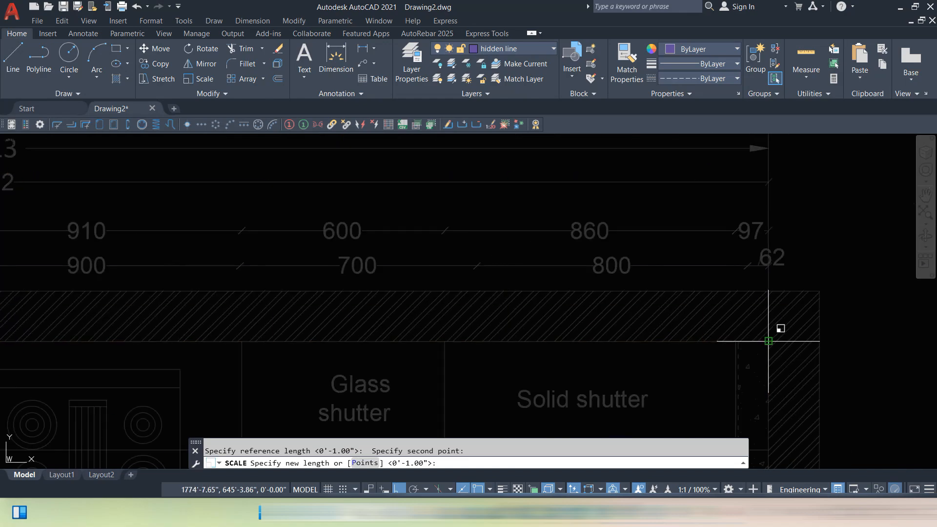
scroll(771, 337, down, 2)
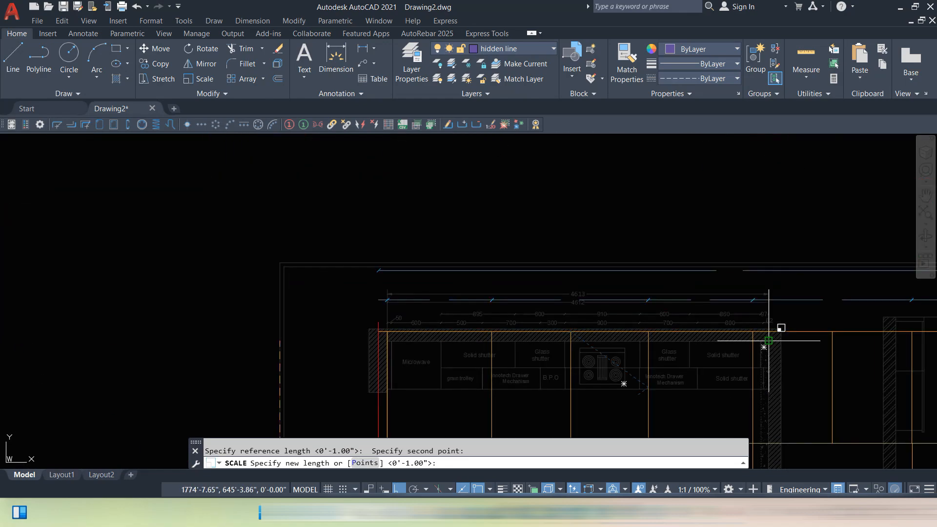
scroll(683, 314, up, 2)
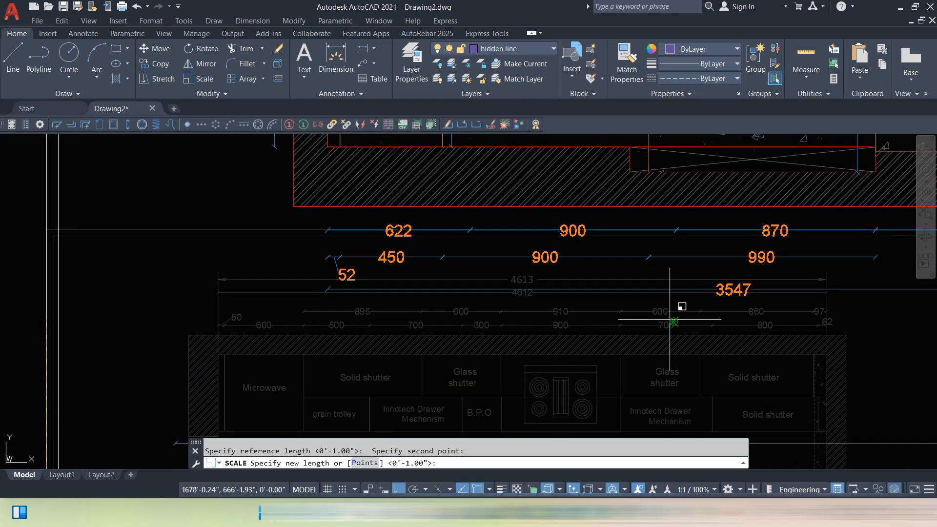
text(4612)
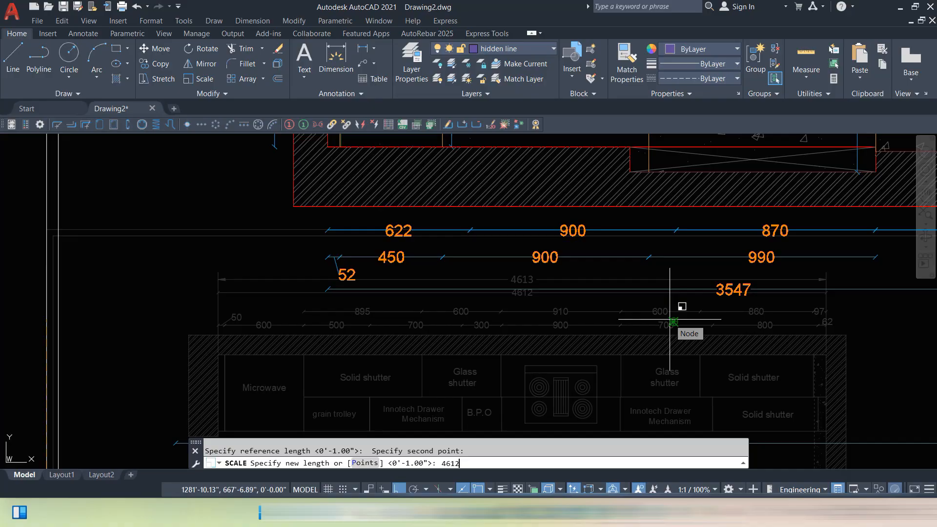
key(Return)
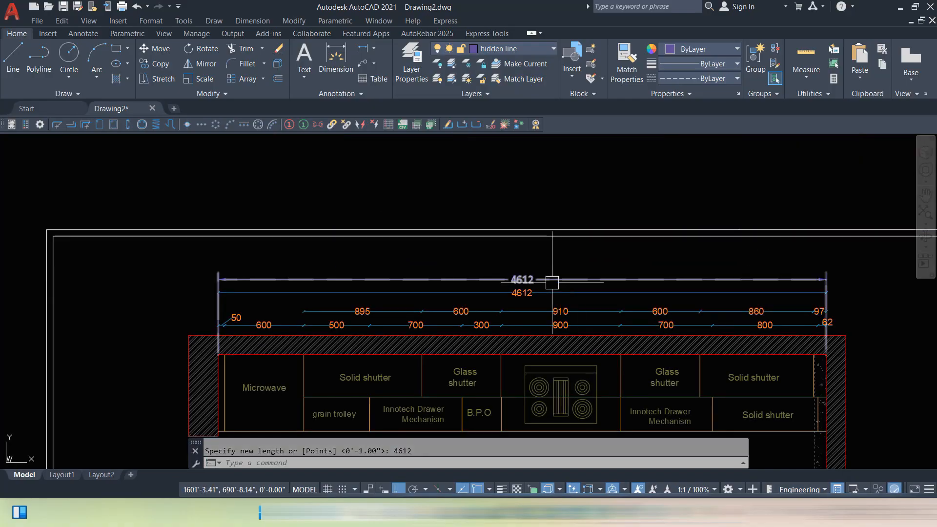
Compare the added dimensions at the bar unit and fridge space on the scaled copy with the imported dimension labels
scroll(664, 369, down, 2)
middle_drag(703, 395, 648, 205)
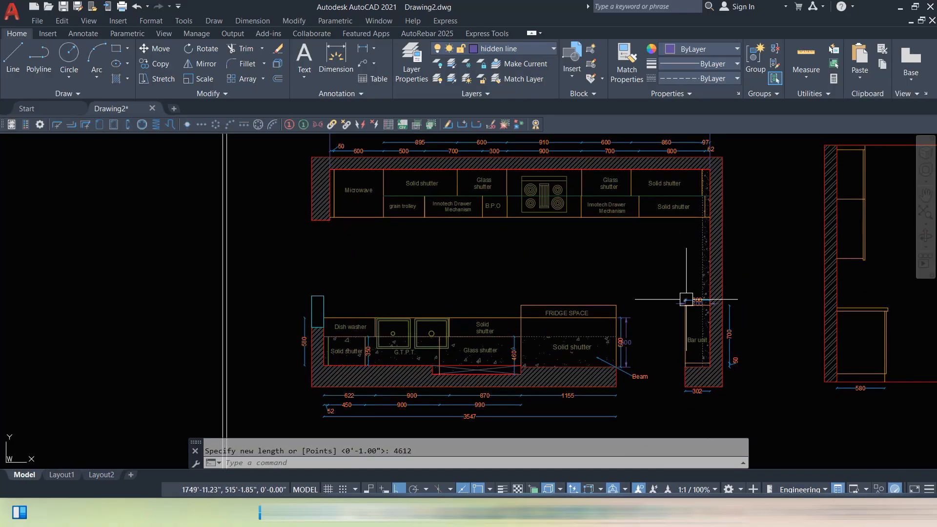
scroll(686, 299, up, 6)
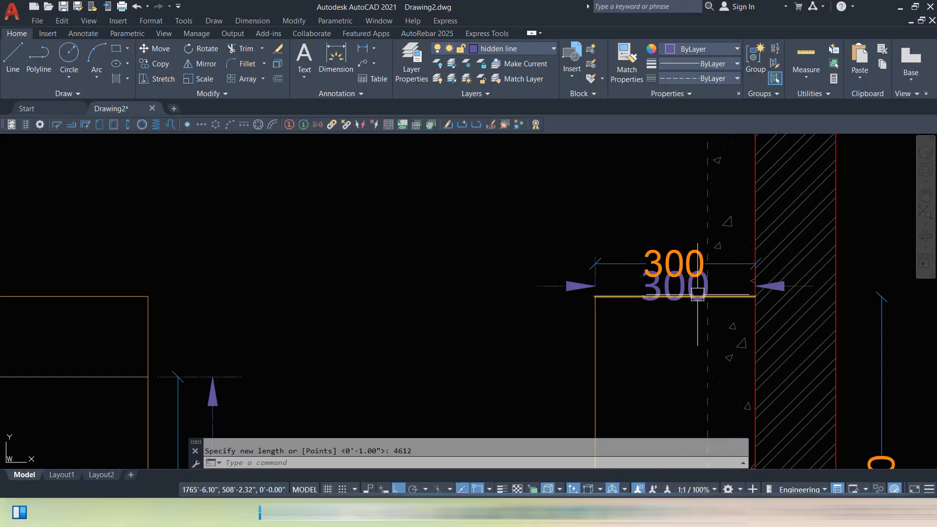
scroll(702, 303, down, 4)
scroll(601, 321, up, 5)
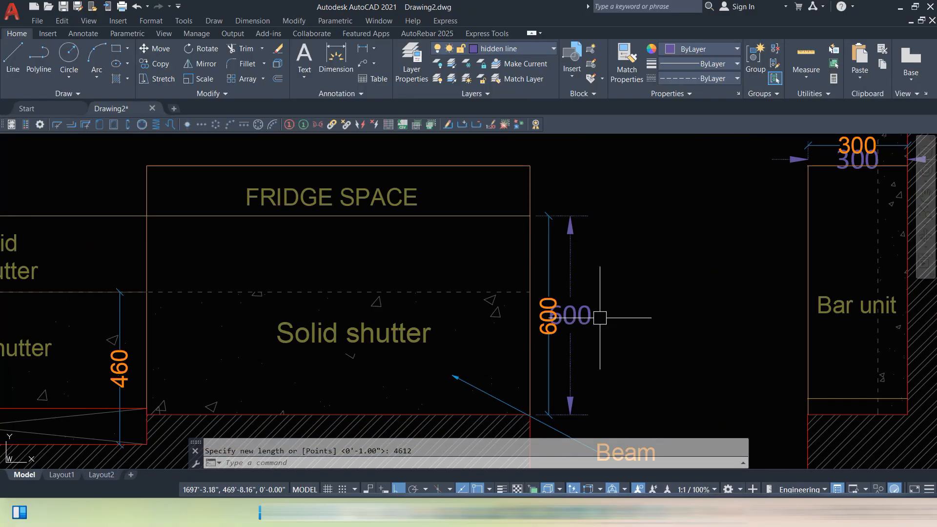
Delete the added check dimensions at the fridge space and the bar unit
click(586, 303)
key(Delete)
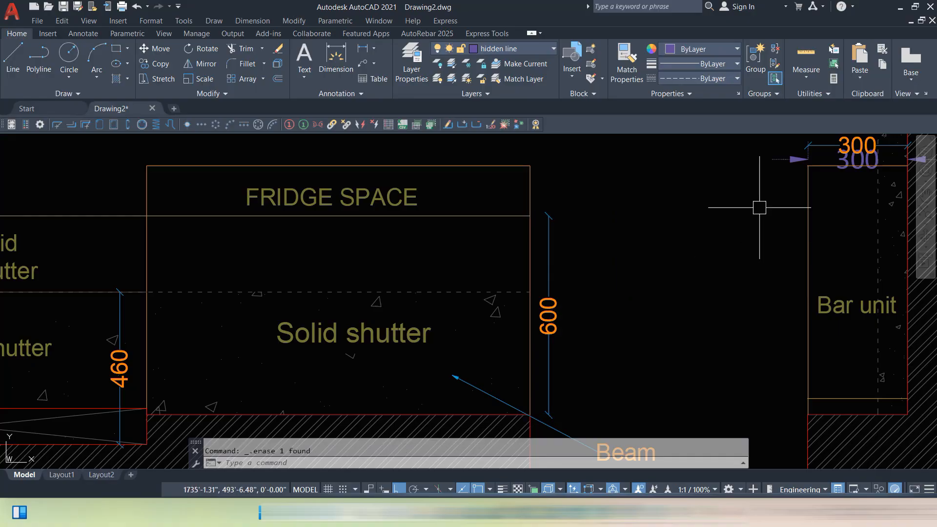
click(774, 159)
key(Delete)
scroll(631, 273, down, 8)
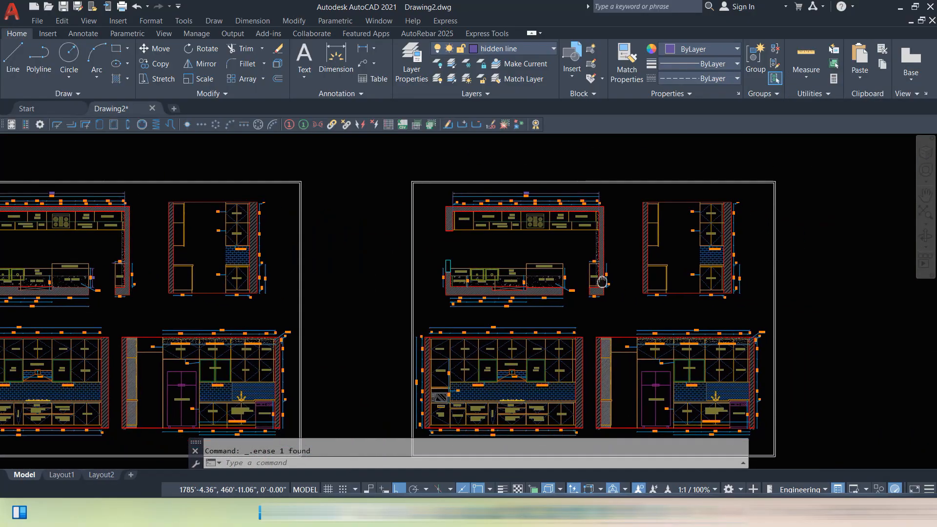
Delete the original unscaled sheet with all its views, keeping only the scaled copy
middle_drag(631, 284, 806, 233)
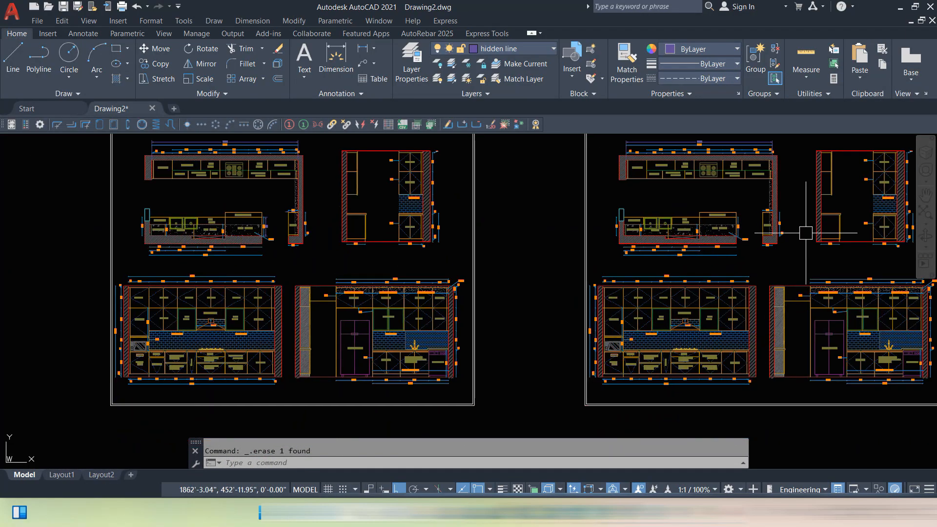
scroll(806, 232, down, 2)
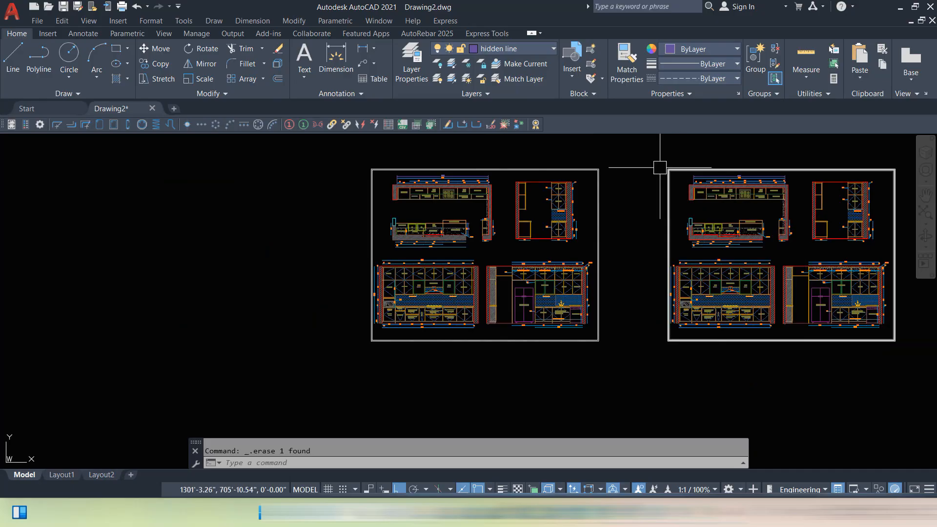
click(609, 153)
click(274, 373)
key(Delete)
middle_drag(550, 297, 382, 312)
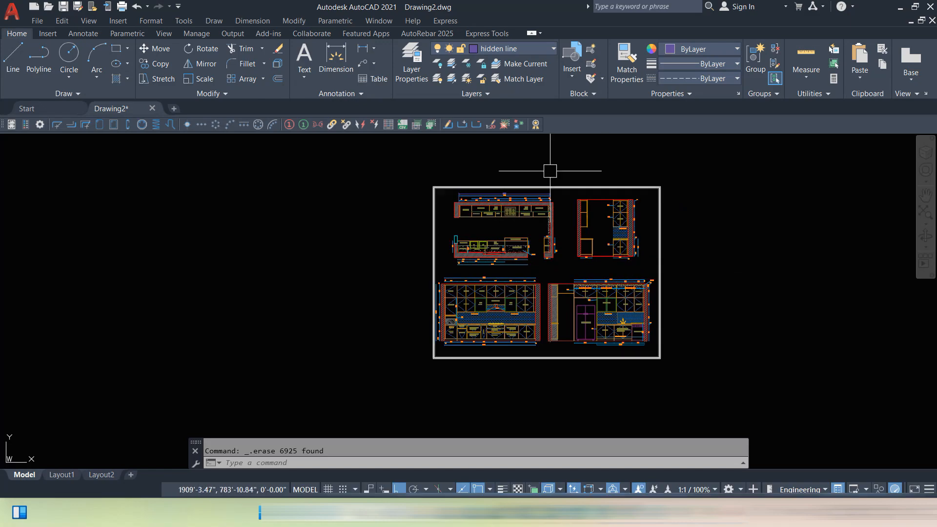
Delete the double border frame around the four kitchen views
scroll(683, 231, up, 2)
middle_drag(717, 279, 649, 281)
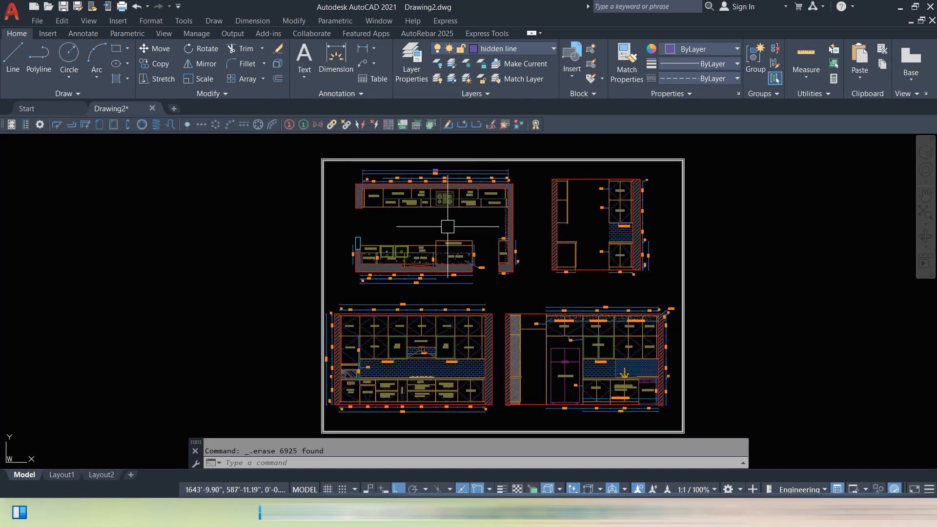
click(676, 260)
click(676, 262)
click(658, 200)
click(718, 225)
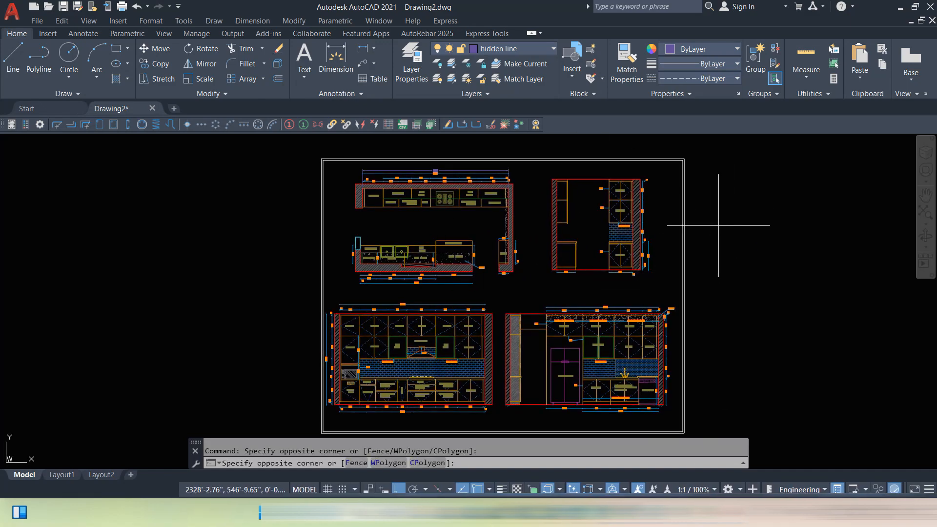
click(665, 283)
key(Delete)
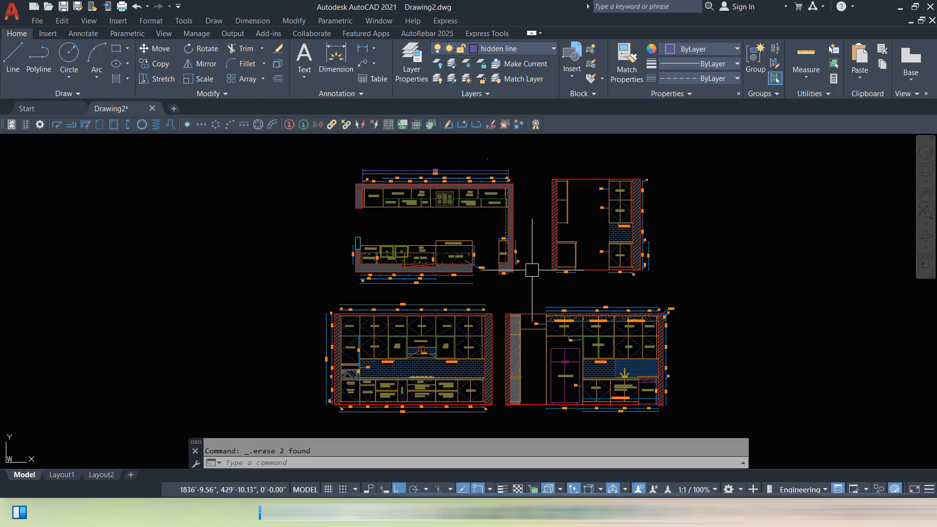
Copy the kitchen plan view with its dimensions to the clipboard and create a new drawing with metric default settings
click(536, 291)
click(325, 159)
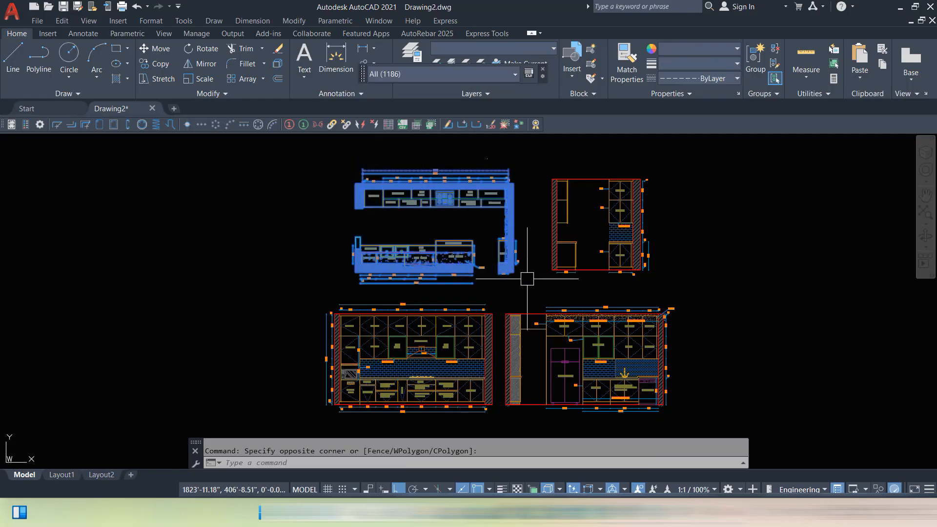
key(ctrl+c)
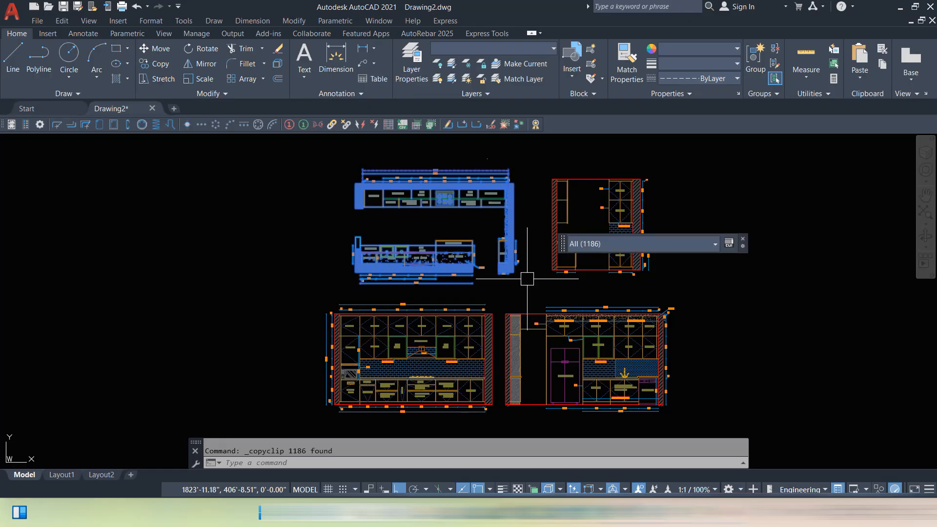
click(37, 20)
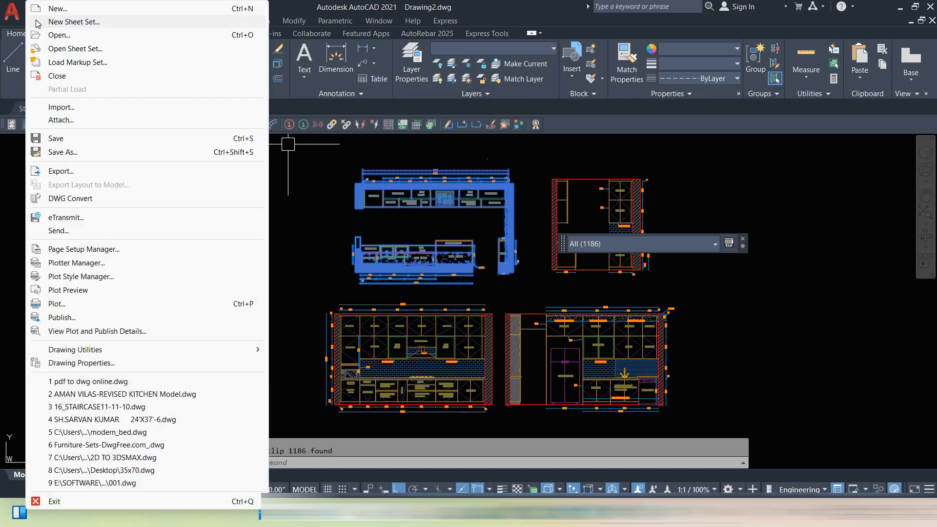
click(51, 9)
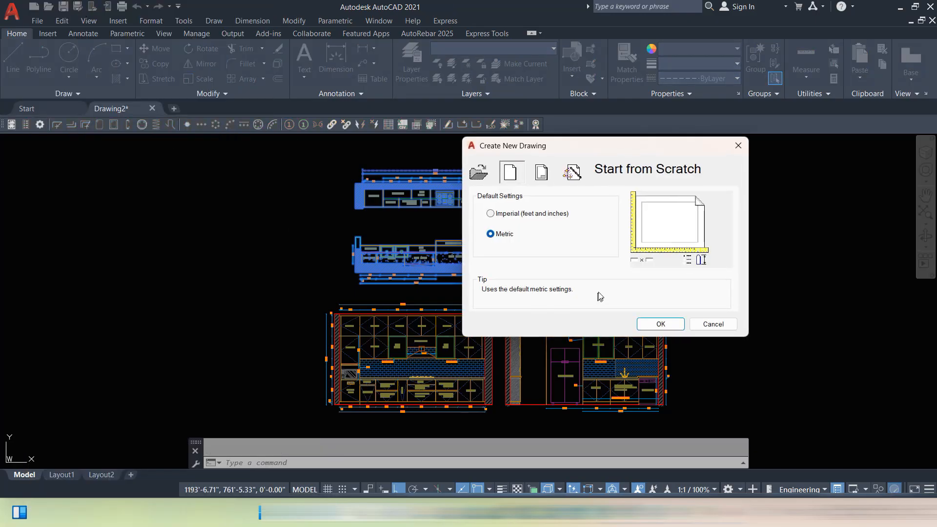
click(673, 326)
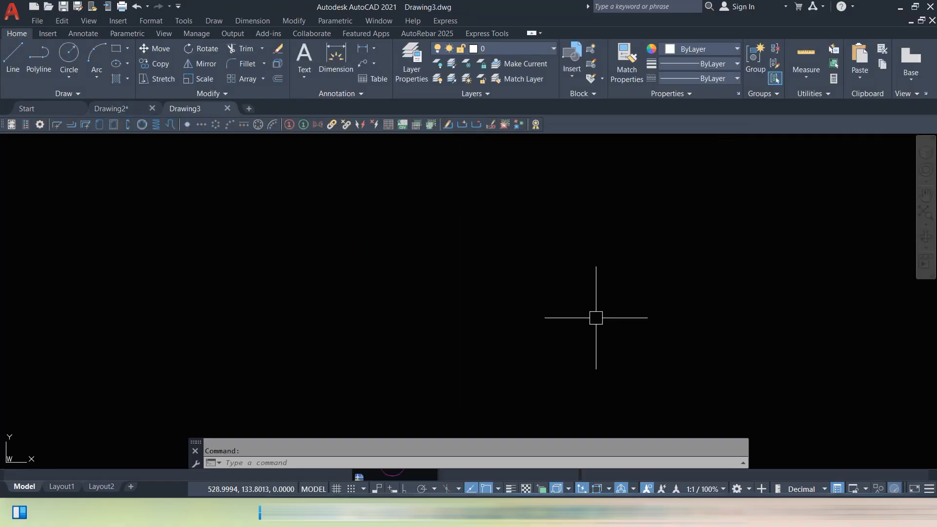
Paste the kitchen plan into the new drawing and delete the added overall dimension above the upper counter run
key(ctrl+v)
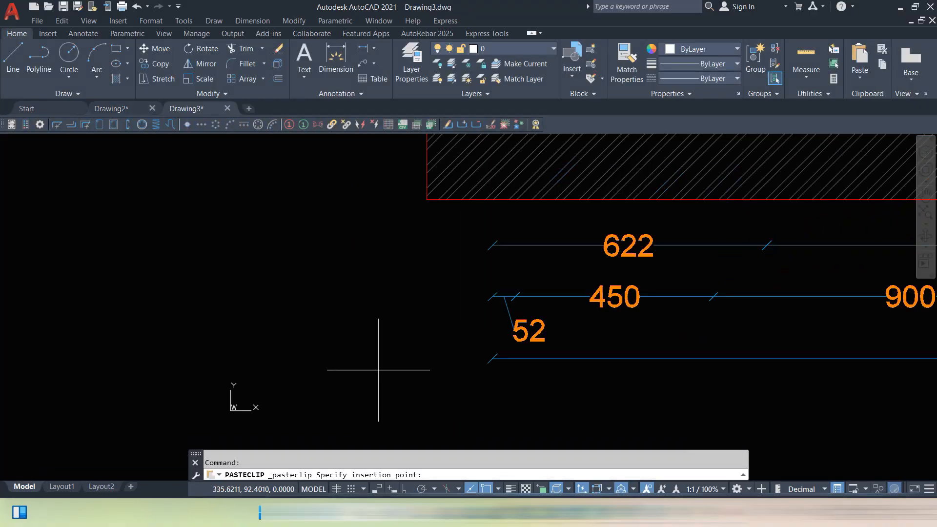
click(382, 371)
scroll(383, 370, down, 2)
scroll(464, 213, down, 5)
scroll(464, 214, up, 7)
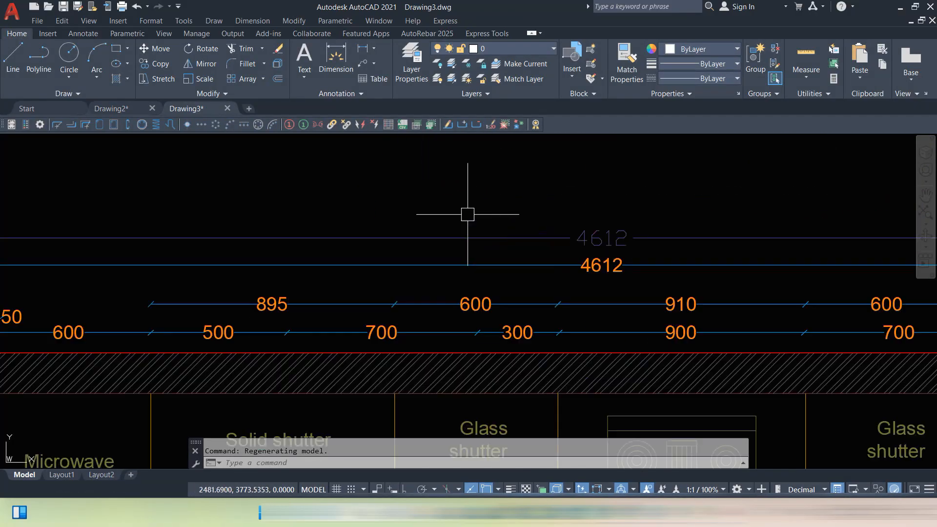
click(482, 237)
key(Delete)
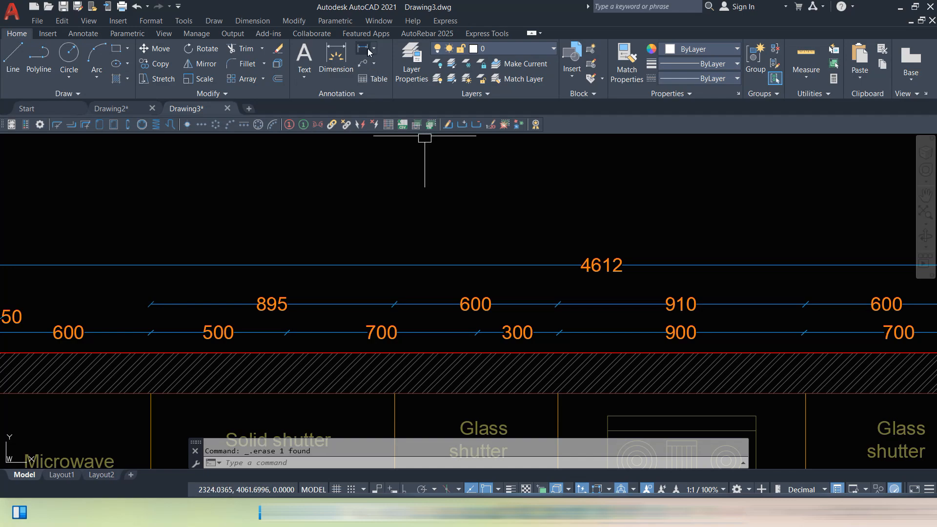
Check the upper counter run's inner wall length with a temporary linear dimension and delete that dimension
click(368, 50)
scroll(485, 311, down, 2)
key(Return)
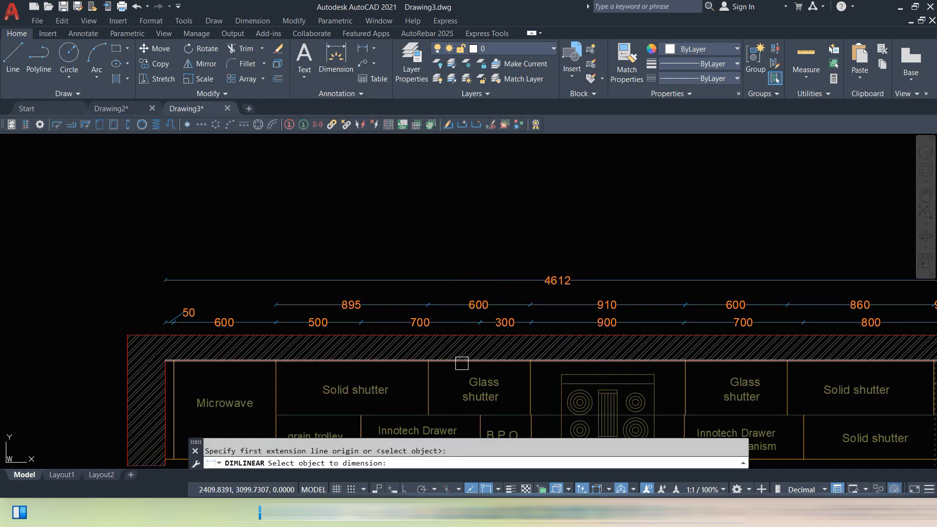
click(462, 361)
click(541, 264)
scroll(558, 274, up, 5)
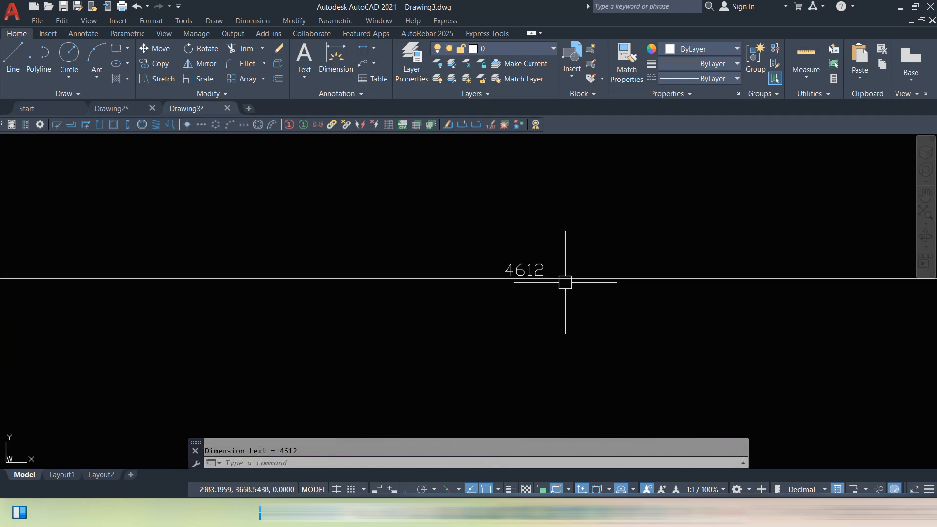
click(565, 282)
click(529, 283)
key(Delete)
scroll(516, 247, down, 8)
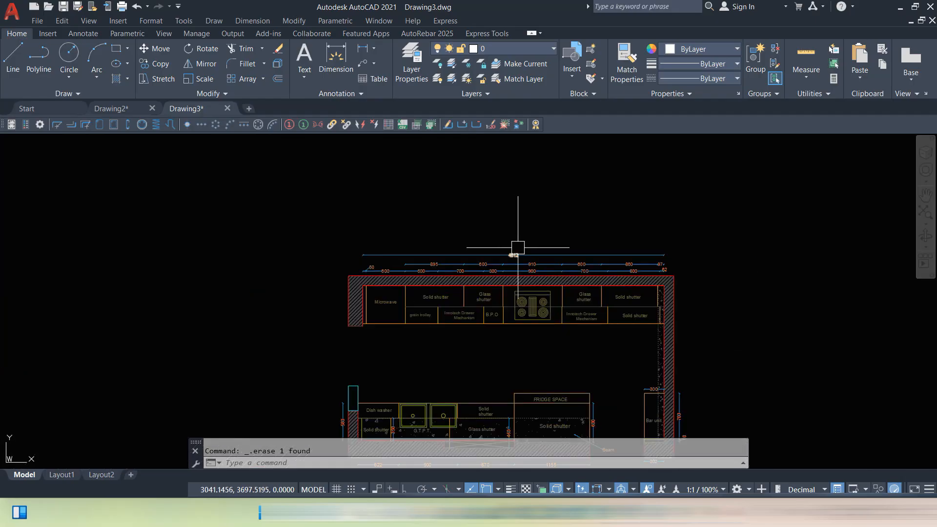
middle_drag(554, 255, 555, 179)
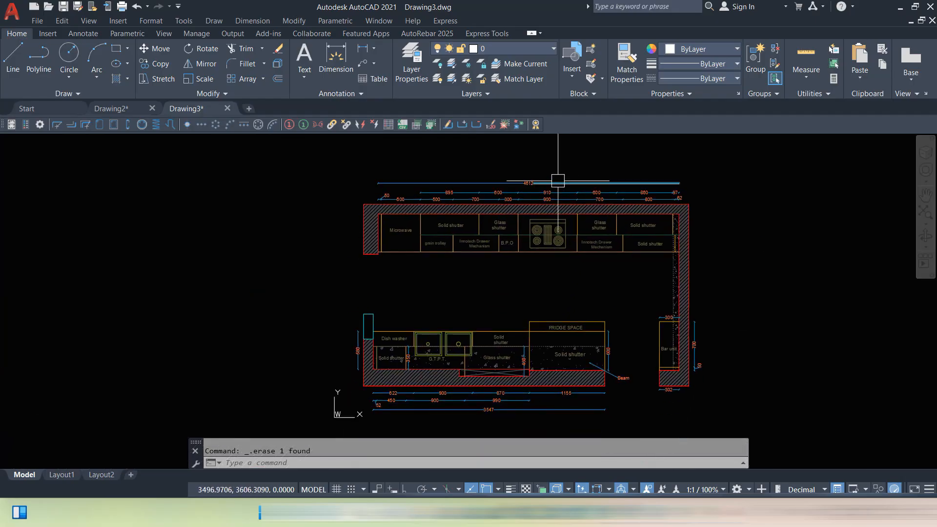
Save the drawing on the Desktop as "kitchen plan" in AutoCAD 2018 Drawing format
click(39, 21)
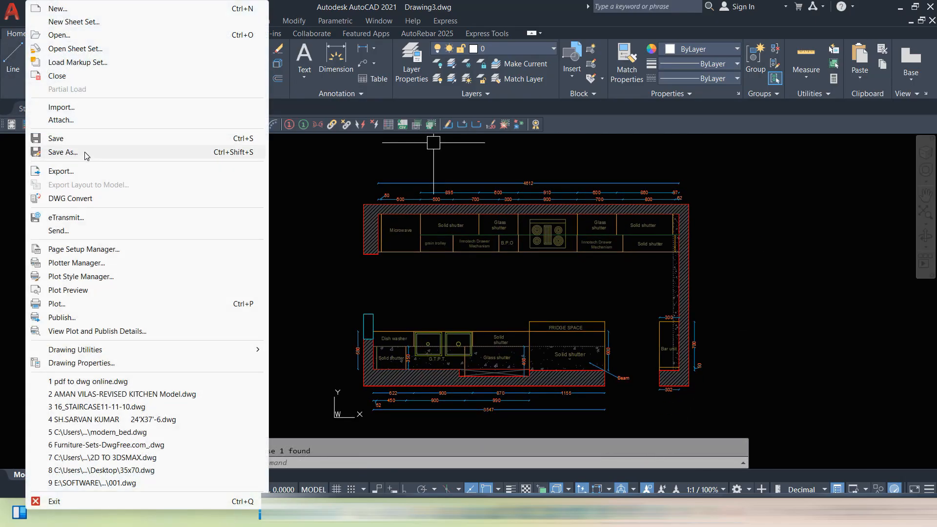
click(63, 152)
click(293, 226)
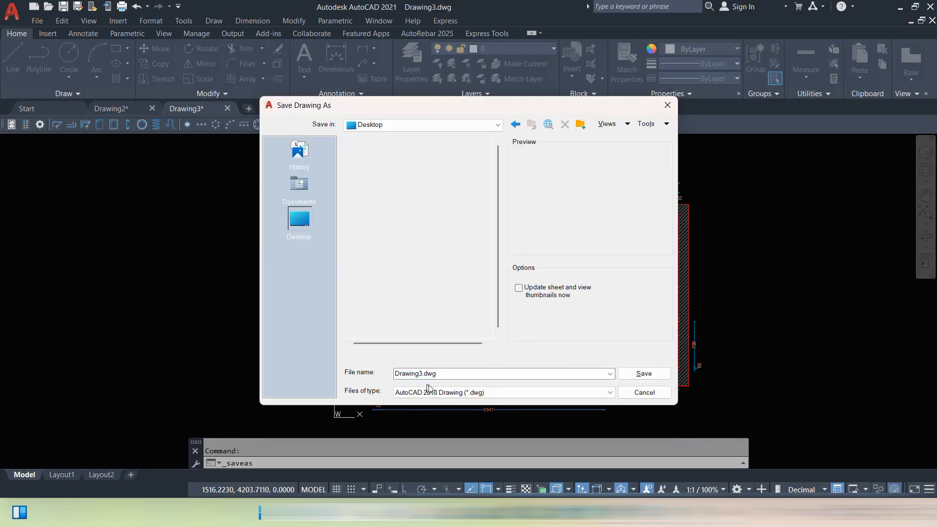
text(pla)
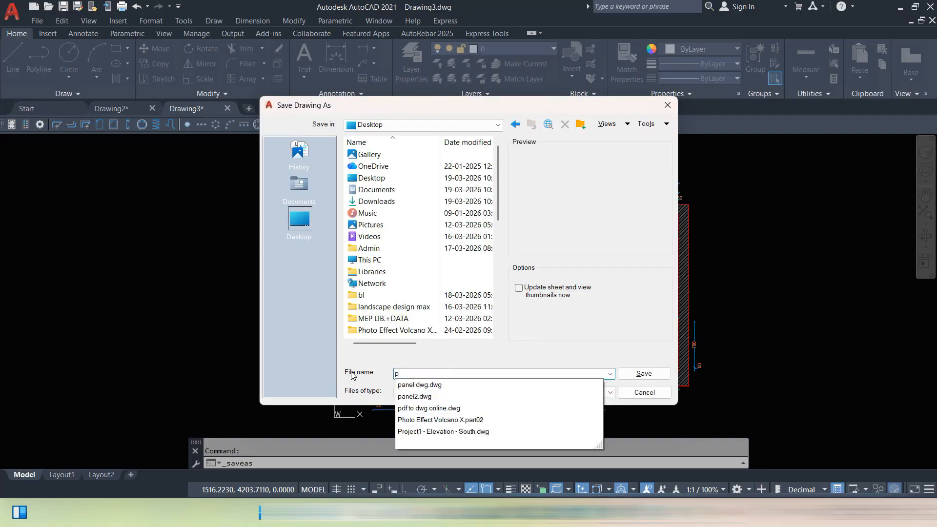
key(BackSpace)
key(BackSpace)
key(BackSpace)
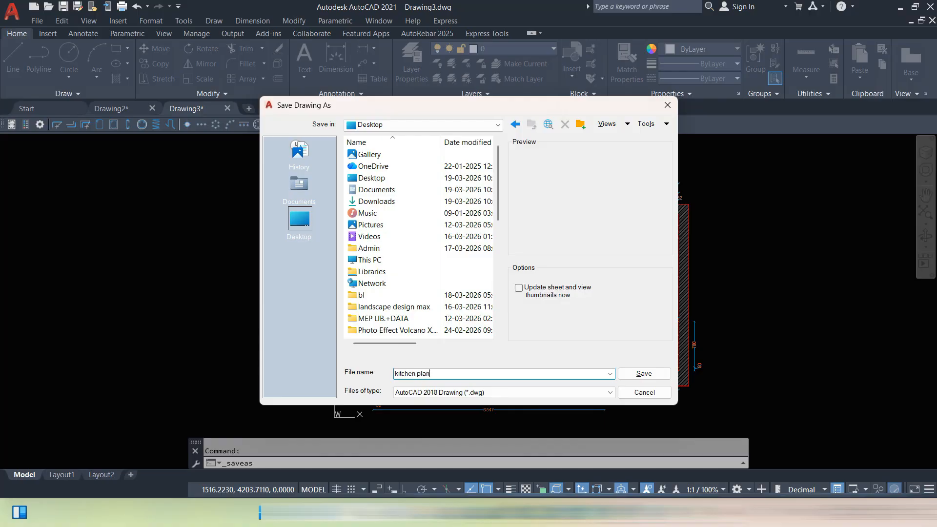
click(654, 373)
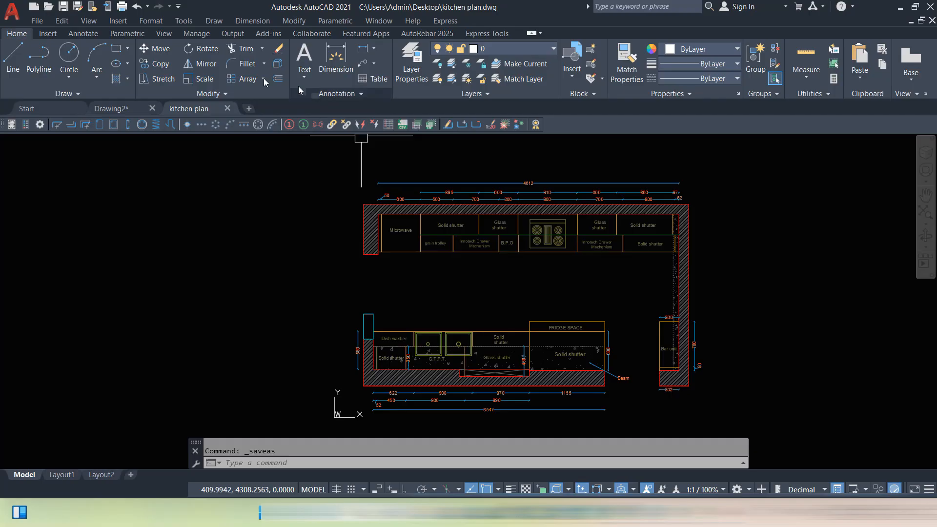
Return to Drawing2 and copy the kitchen elevation below the plan, including its dimensions, to the clipboard
click(116, 113)
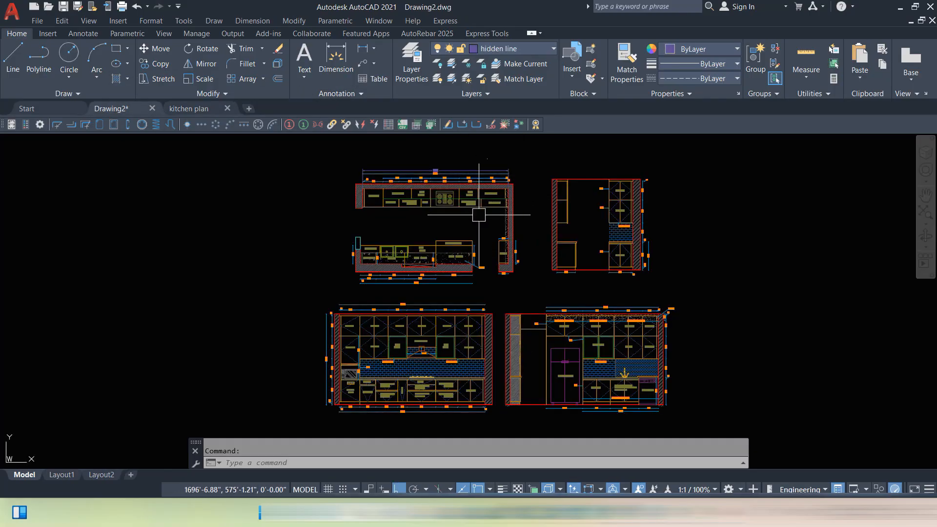
middle_drag(460, 258, 450, 187)
scroll(463, 243, up, 3)
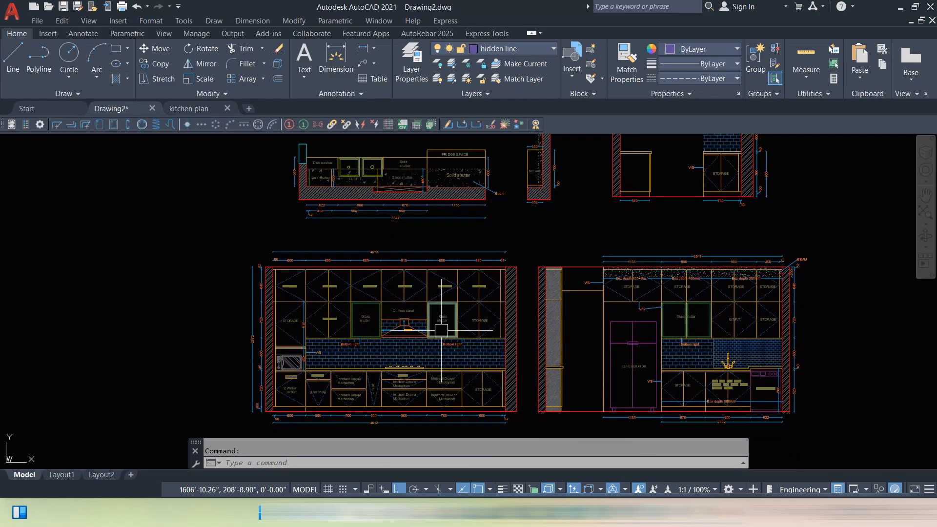
click(526, 243)
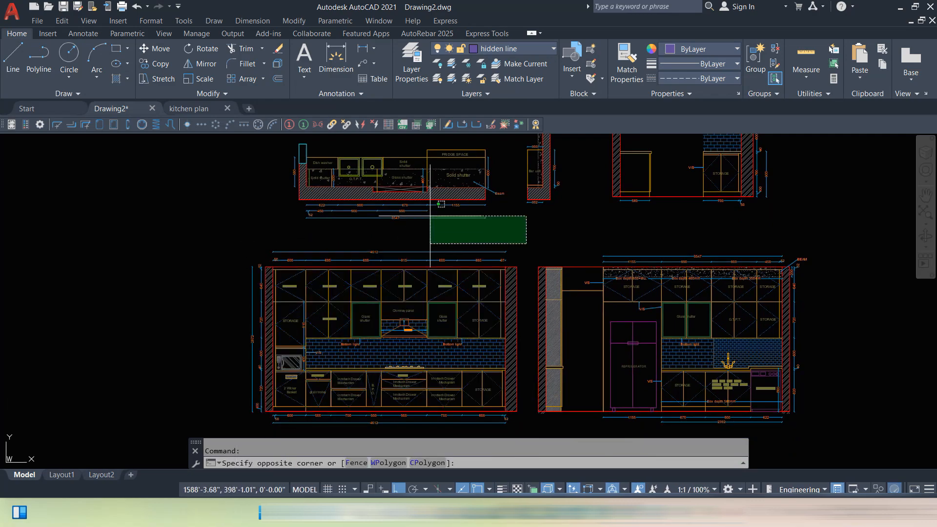
click(470, 231)
mouse_move(512, 204)
middle_down()
mouse_move(514, 280)
mouse_move(496, 230)
mouse_move(495, 244)
middle_up()
middle_drag(512, 327, 527, 199)
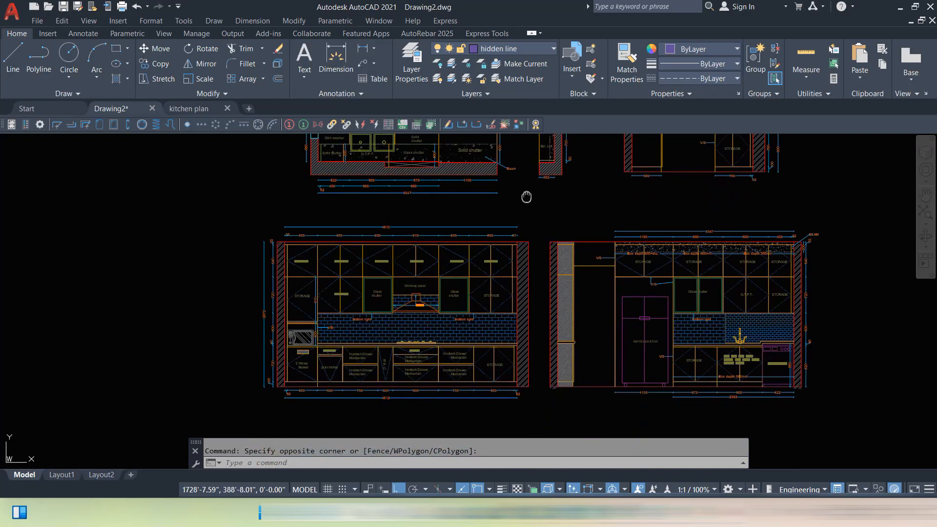
click(532, 214)
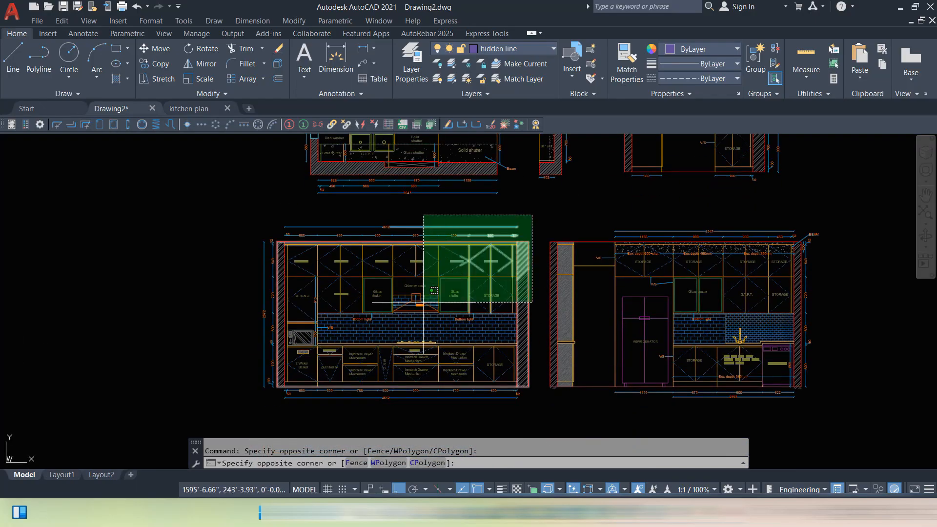
click(250, 408)
key(ctrl+c)
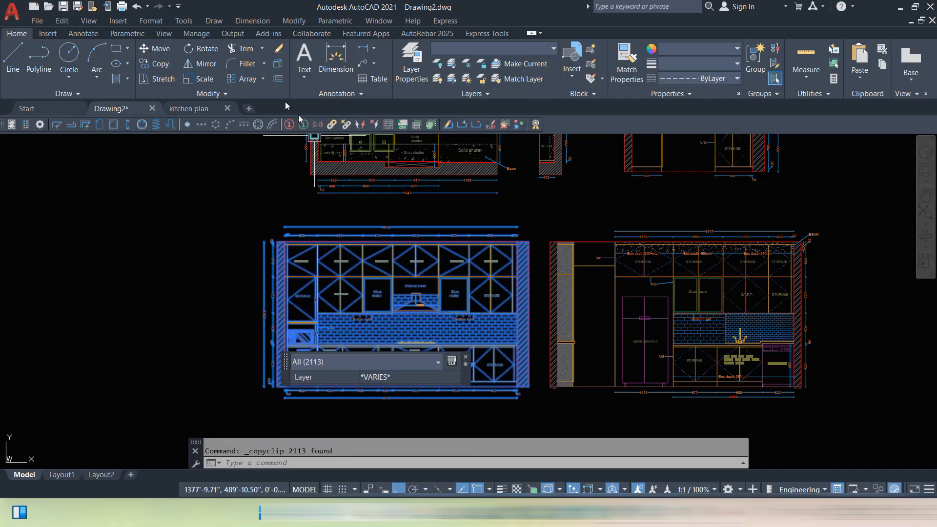
In the kitchen plan drawing, erase the existing plan and paste the copied elevation in its place
click(189, 108)
click(711, 171)
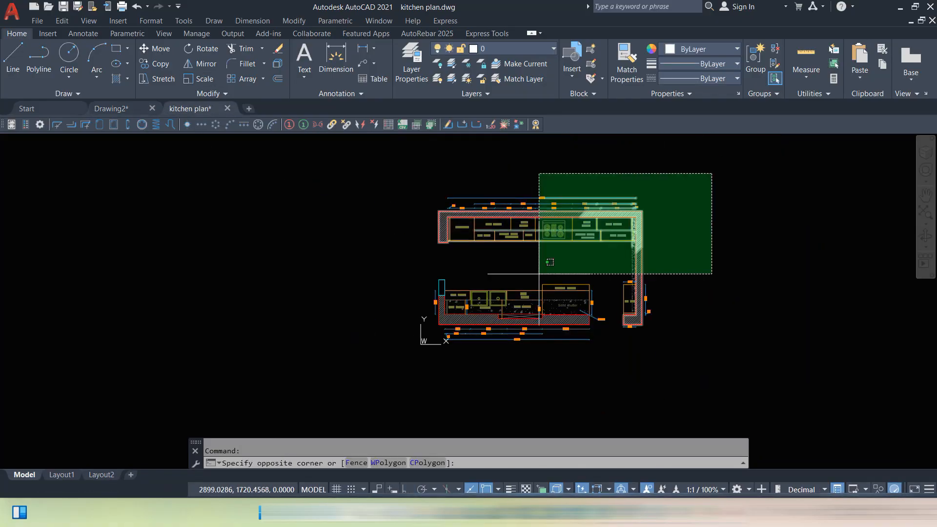
click(394, 381)
key(Delete)
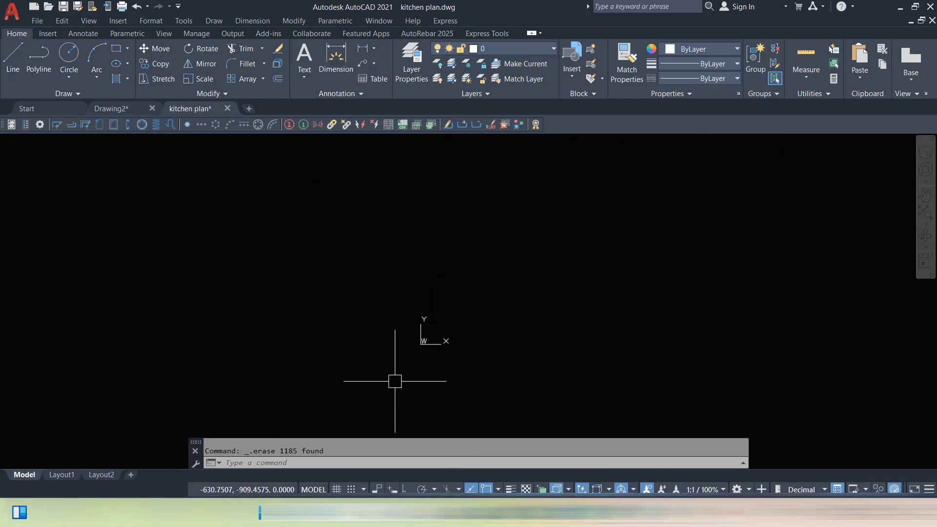
key(ctrl+v)
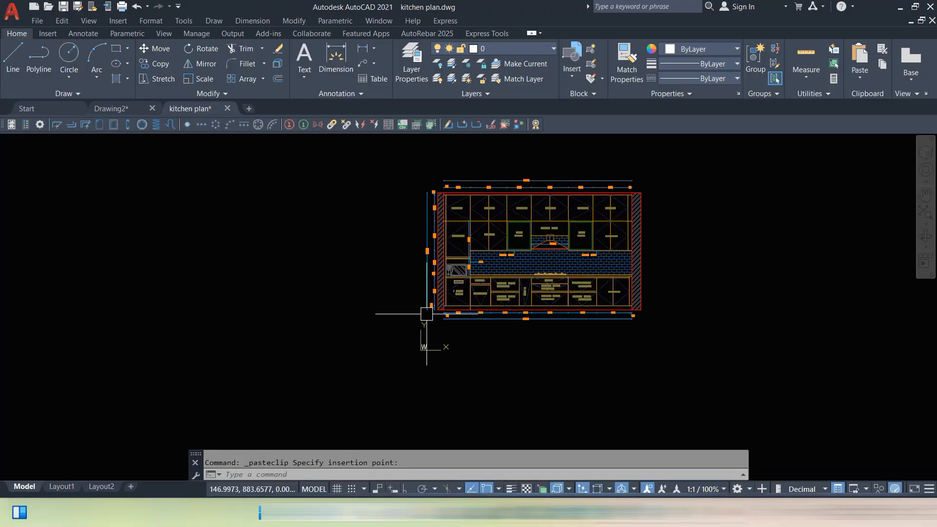
click(426, 314)
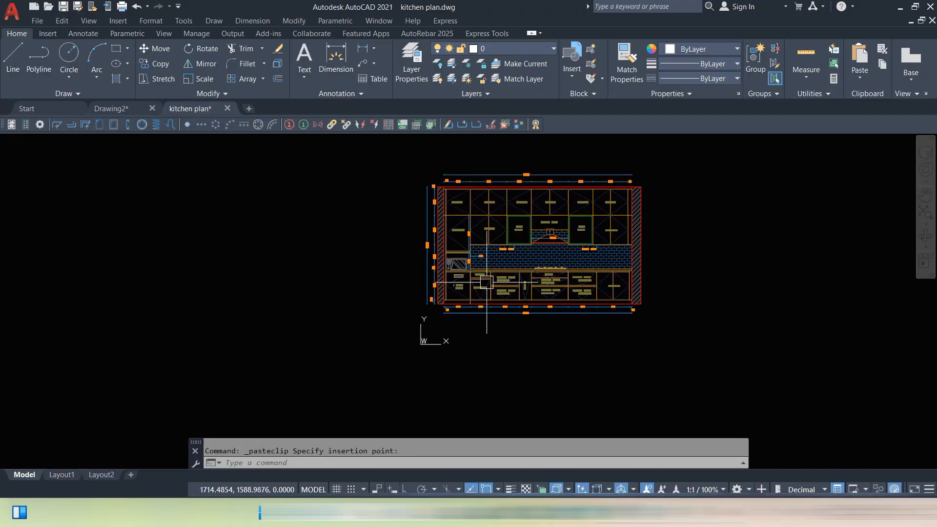
Save the drawing with the pasted elevation on the Desktop as "kitchen elevation" in AutoCAD 2018 Drawing format
click(37, 21)
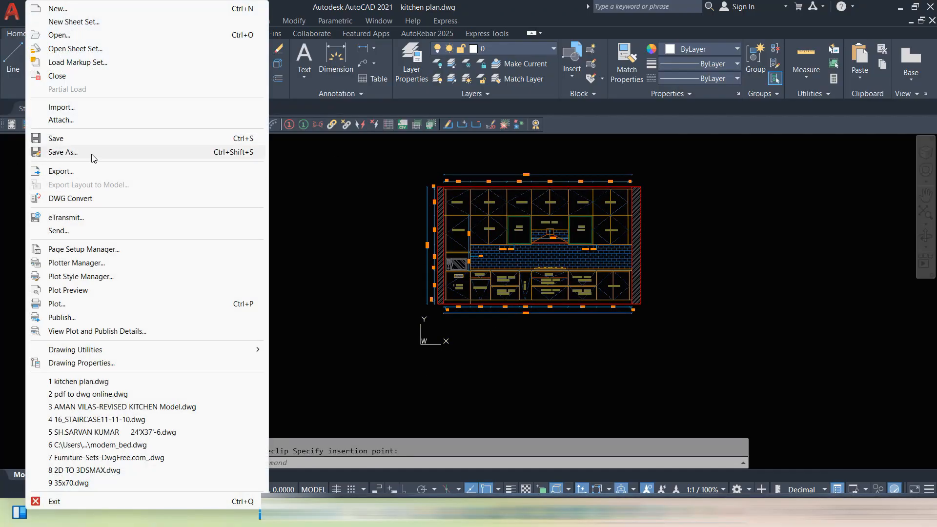
click(63, 152)
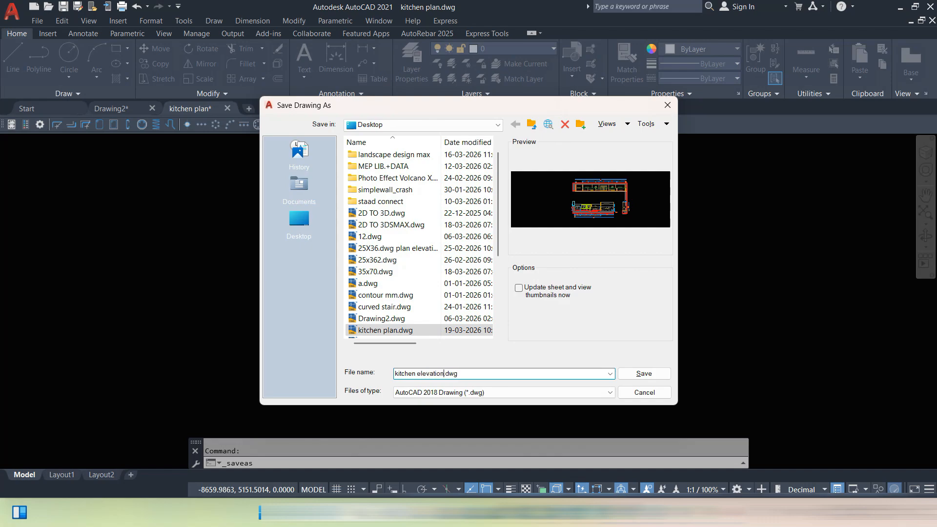
click(644, 373)
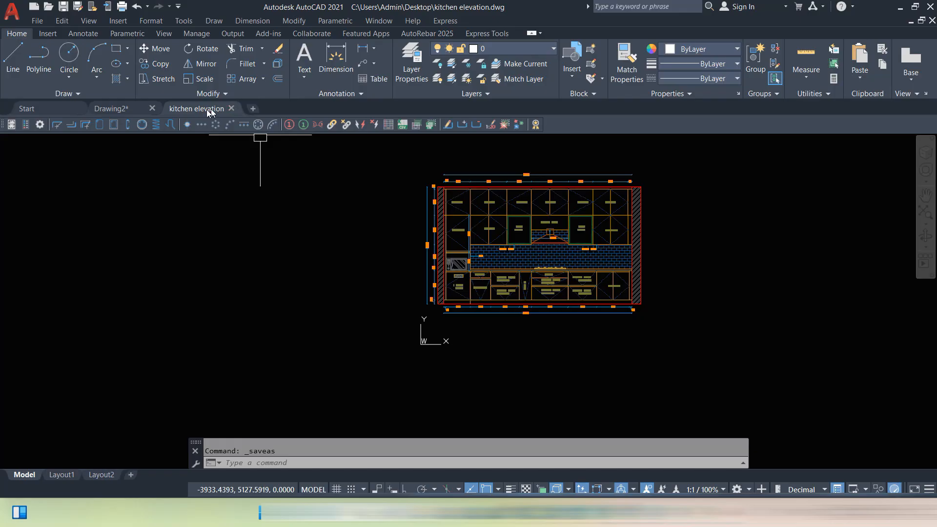
Return to Drawing2 and look over the kitchen plan, the side elevation beside it and the two wall elevations below
click(128, 113)
middle_drag(639, 176, 624, 309)
scroll(633, 302, up, 2)
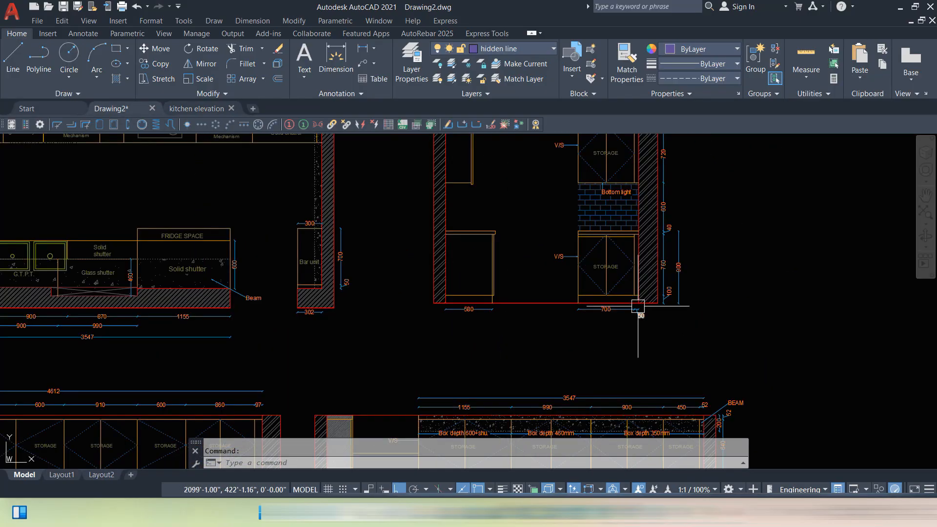
scroll(634, 308, down, 5)
middle_drag(605, 390, 655, 323)
scroll(463, 187, up, 2)
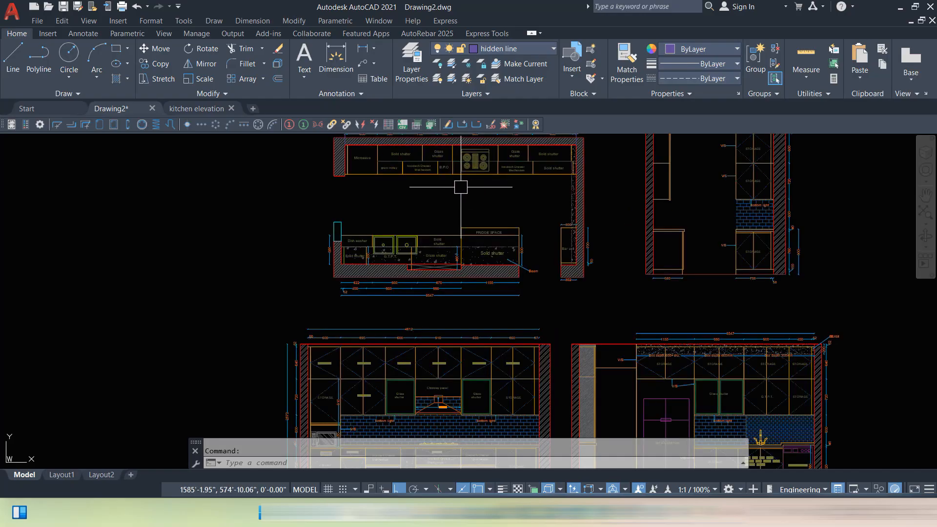
middle_drag(420, 184, 443, 224)
middle_drag(409, 328, 414, 263)
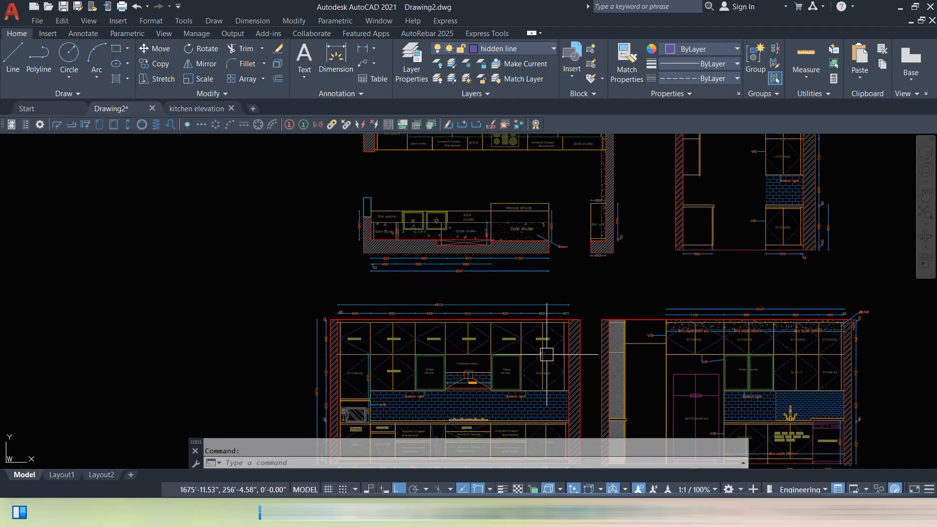
middle_drag(600, 351, 581, 328)
mouse_move(507, 186)
middle_down()
mouse_move(484, 177)
mouse_move(484, 147)
middle_up()
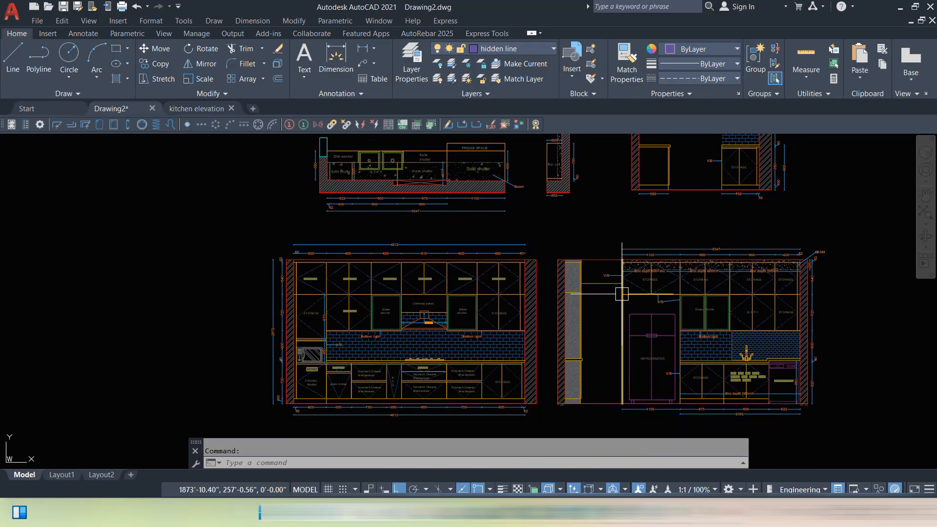
middle_drag(612, 301, 586, 307)
middle_drag(627, 255, 614, 350)
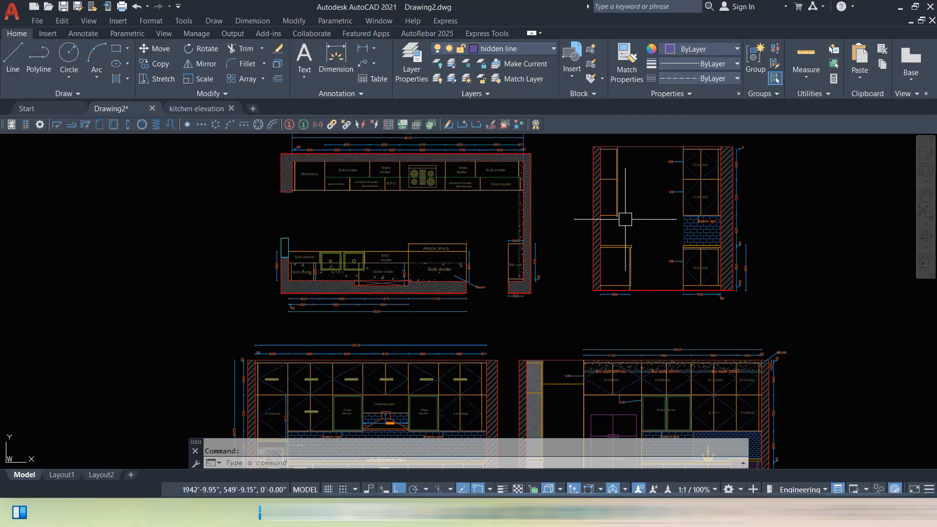
Copy the side elevation beside the kitchen plan, including its dimensions, to the clipboard
middle_drag(740, 224, 740, 231)
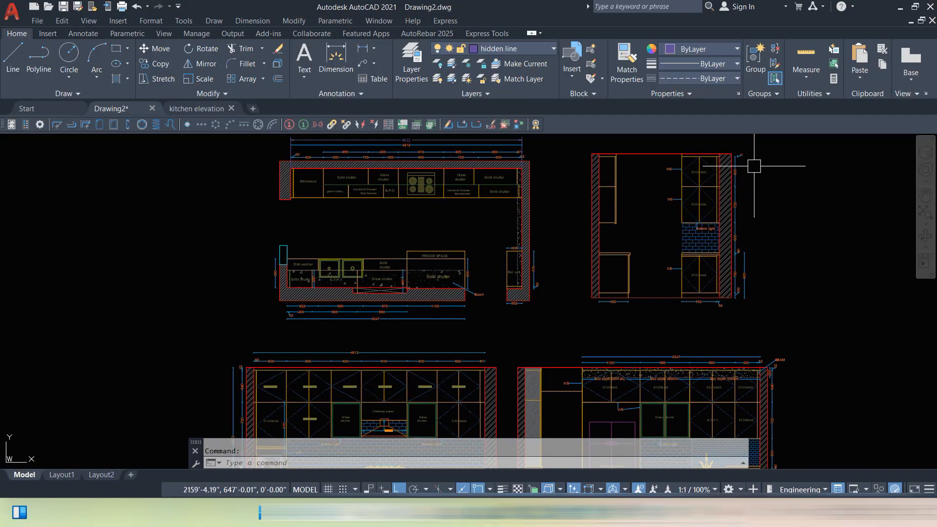
click(764, 150)
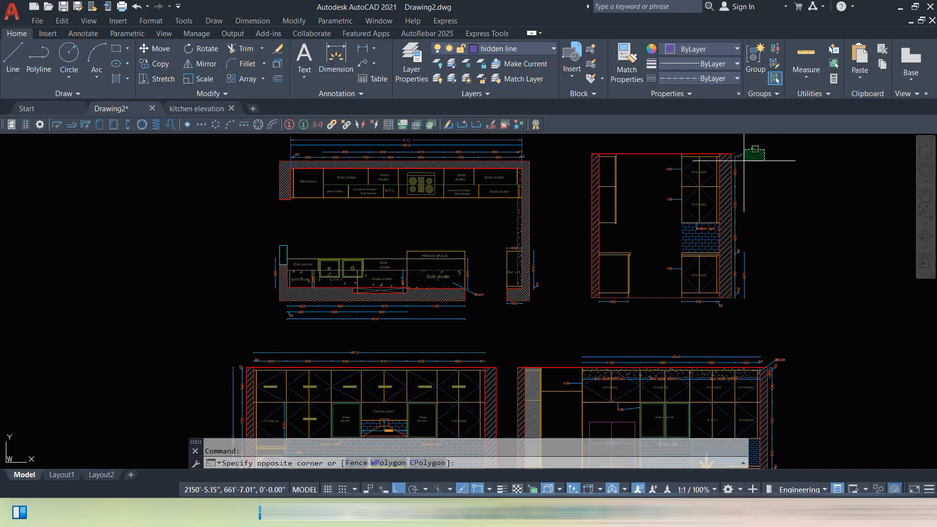
click(581, 309)
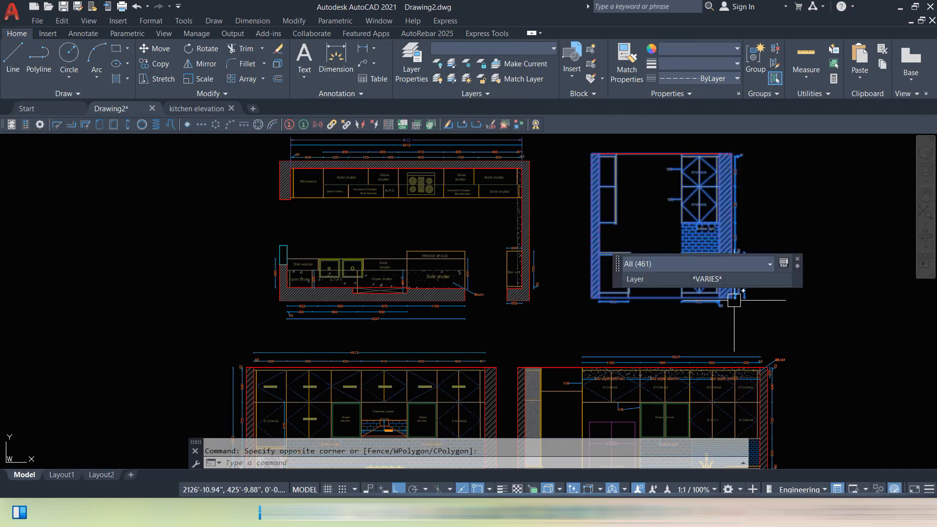
key(ctrl+c)
In the kitchen elevation drawing, erase the existing elevation and paste the copied side elevation in its place
click(206, 112)
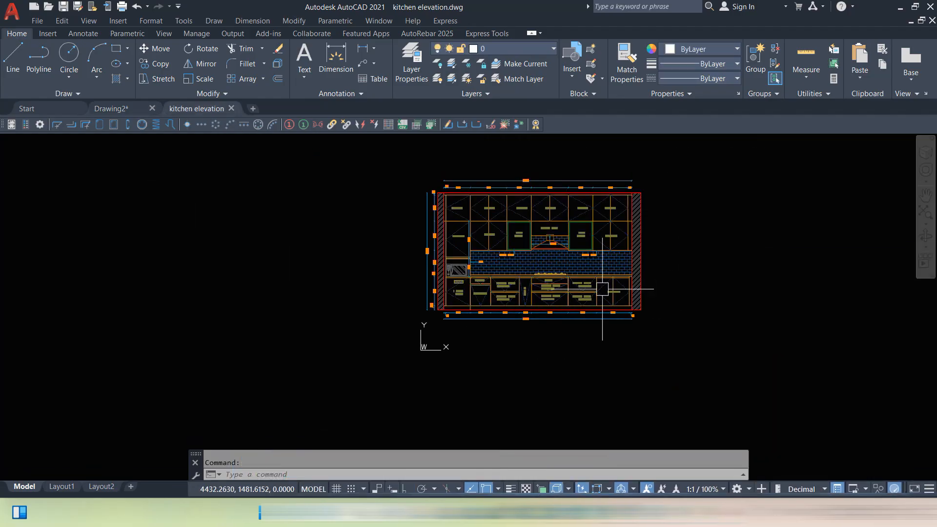
click(697, 153)
click(368, 324)
key(Delete)
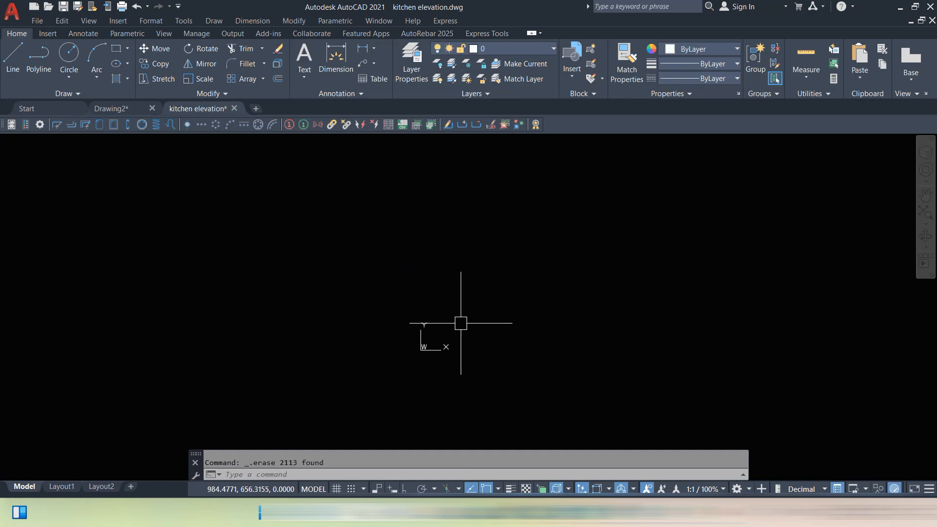
key(ctrl+v)
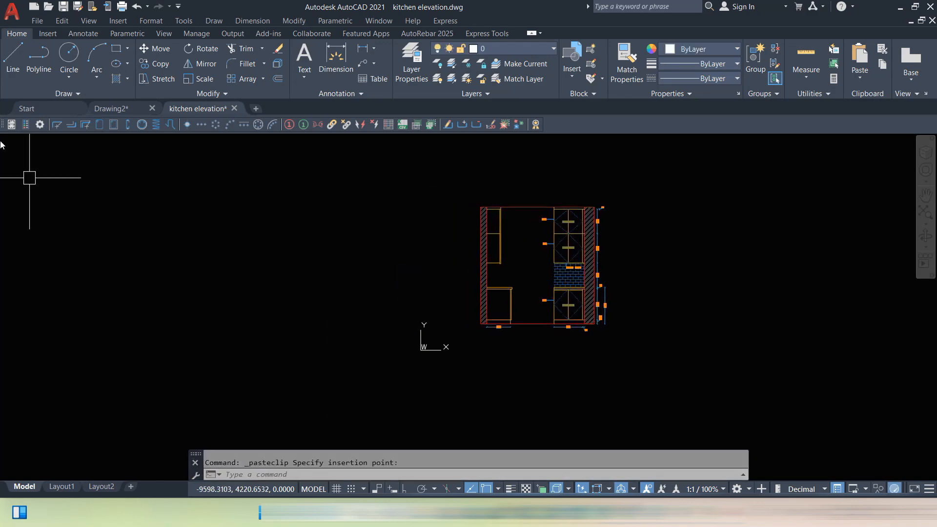
Save the drawing on the Desktop under the new name "kitchen side elevation" in AutoCAD 2018 Drawing format
click(37, 20)
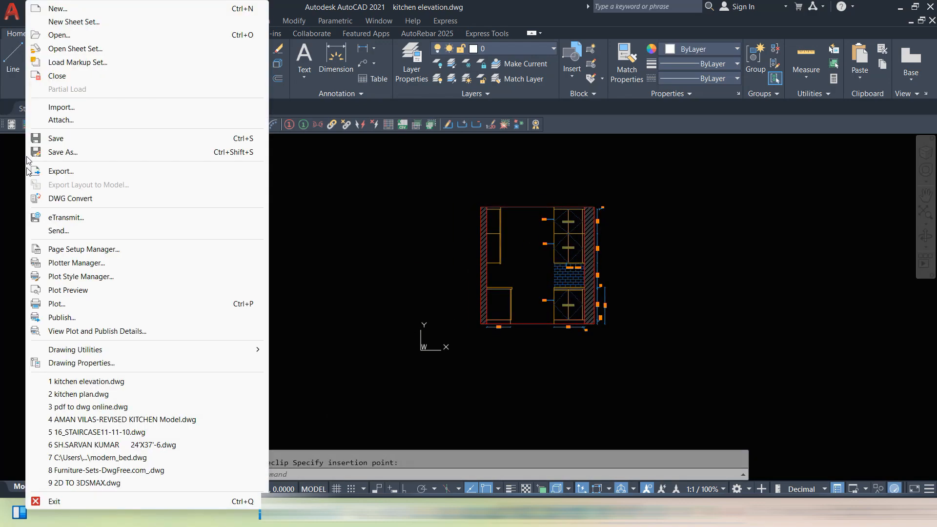
click(90, 151)
click(299, 220)
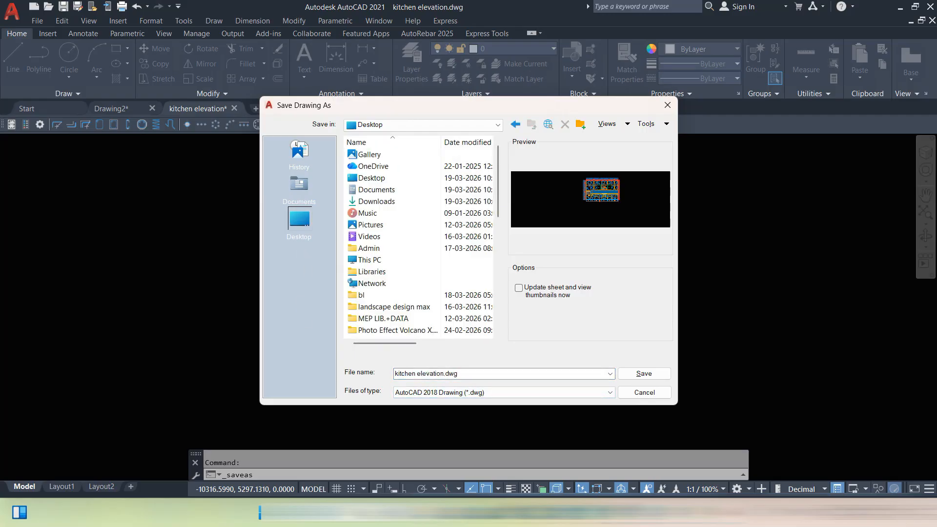
click(417, 373)
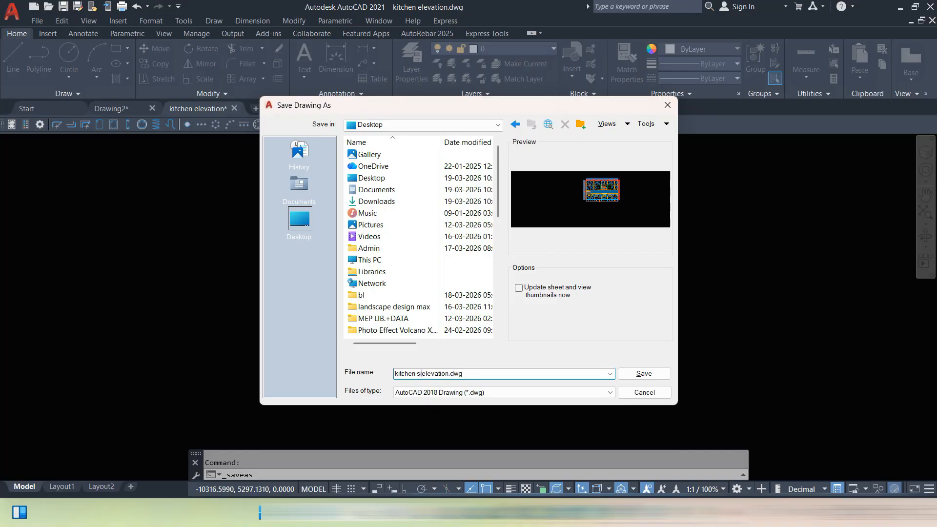
click(641, 375)
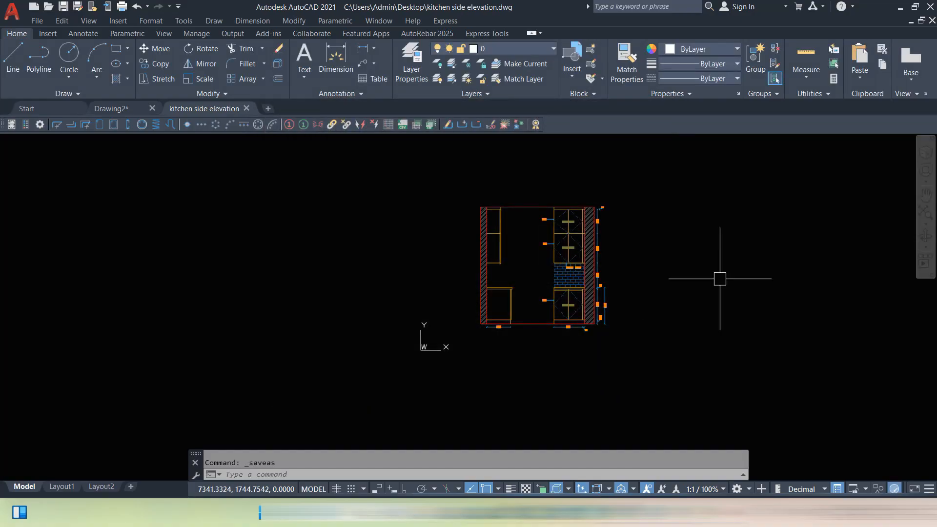
Switch to 3ds Max and reset the current scene to an empty one
click(589, 512)
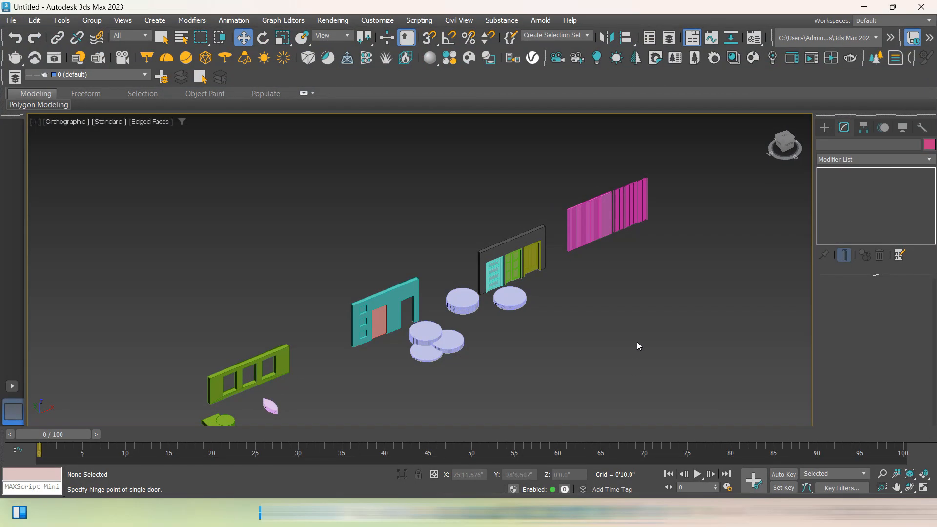
click(10, 20)
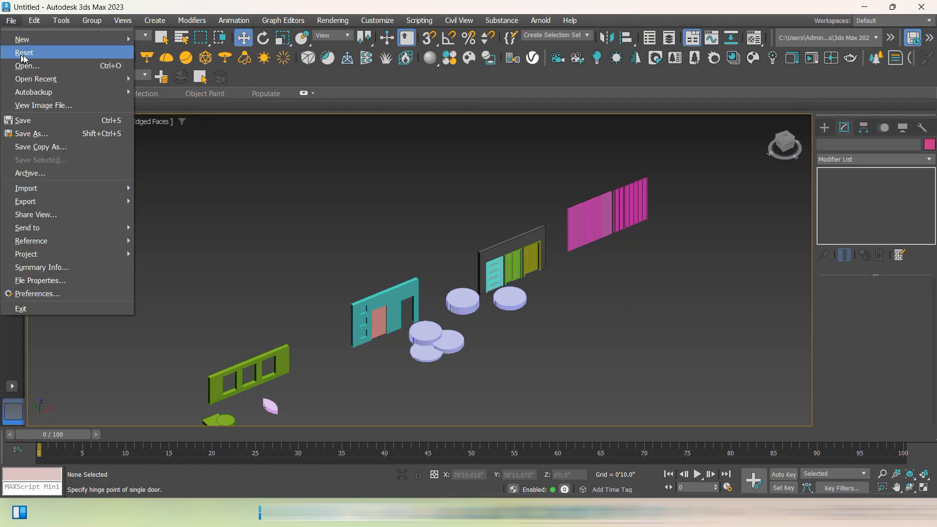
click(29, 52)
click(467, 272)
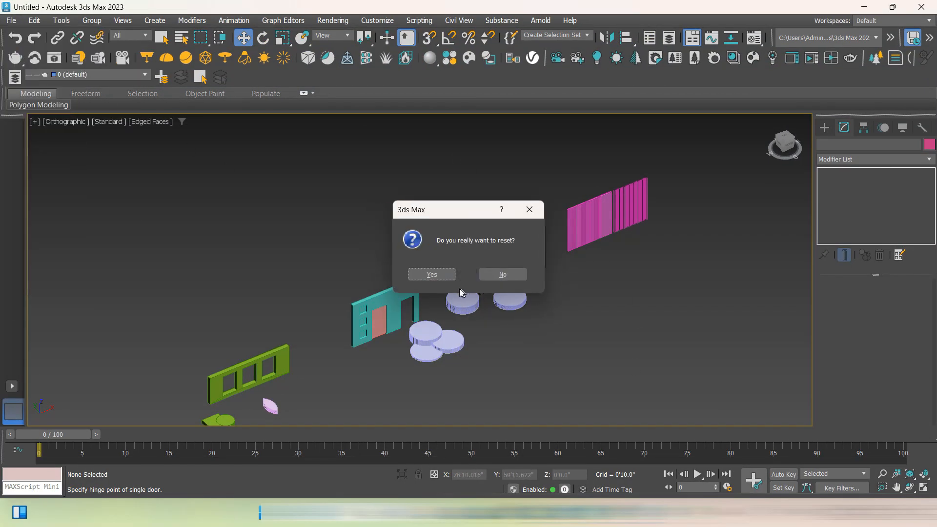
click(433, 275)
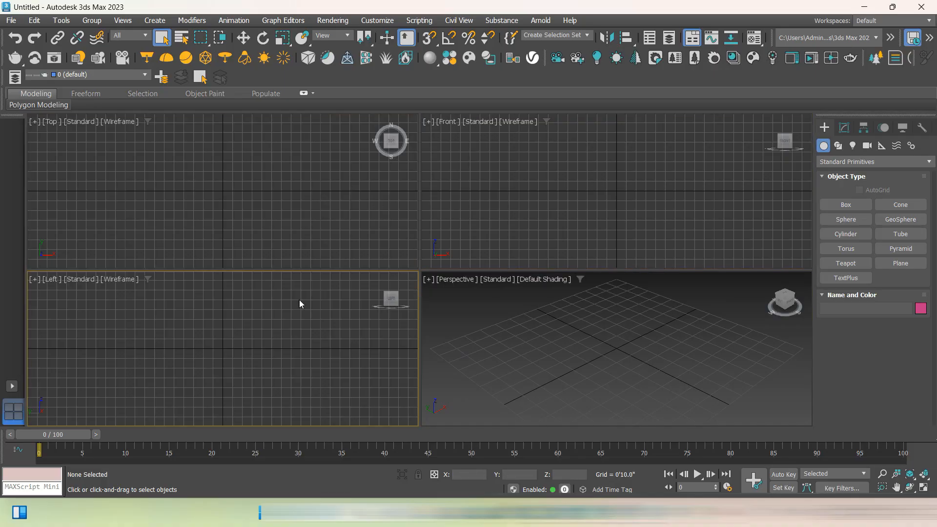
Set the display units to metric millimetres and the system unit scale to 1 unit = 1.0 millimetres
click(583, 218)
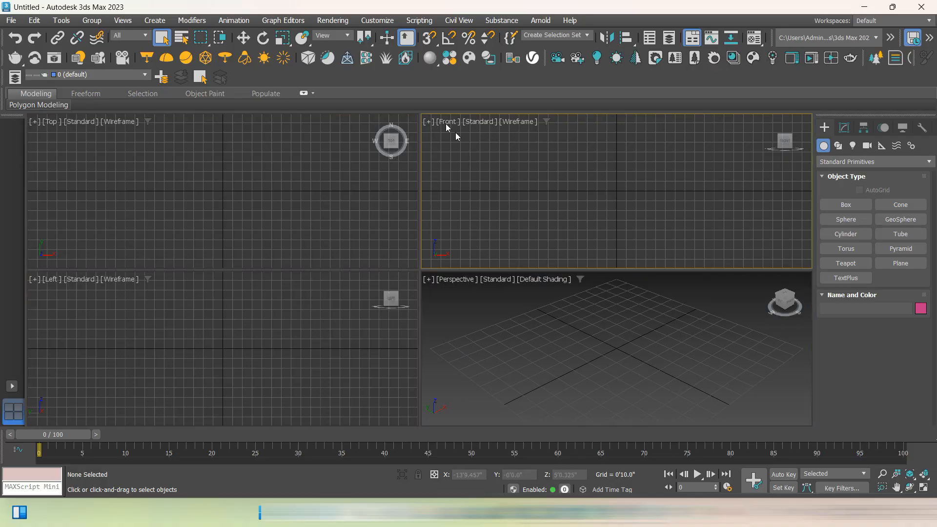
click(384, 23)
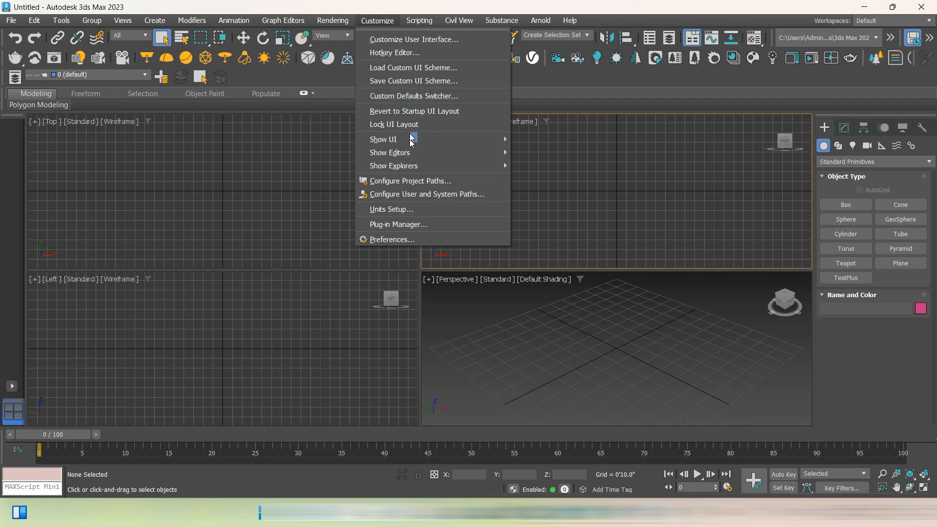
mouse_move(416, 153)
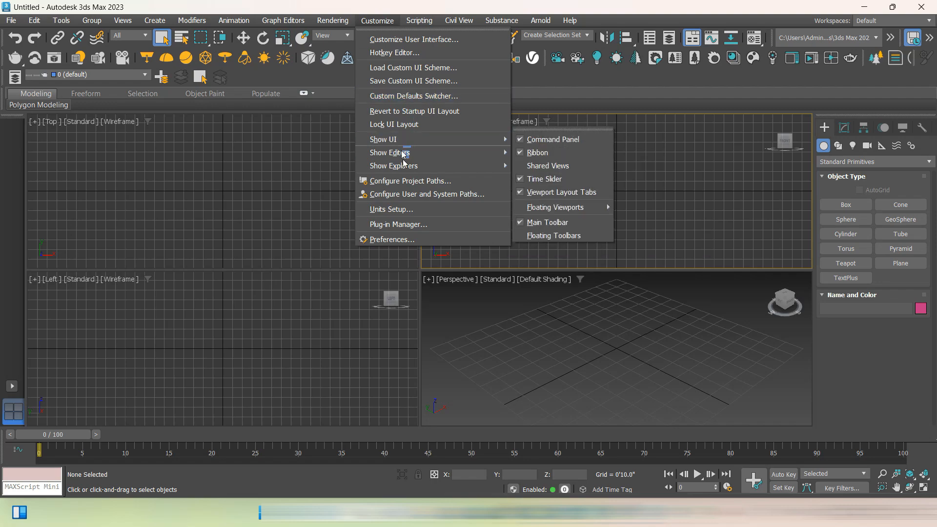
click(415, 208)
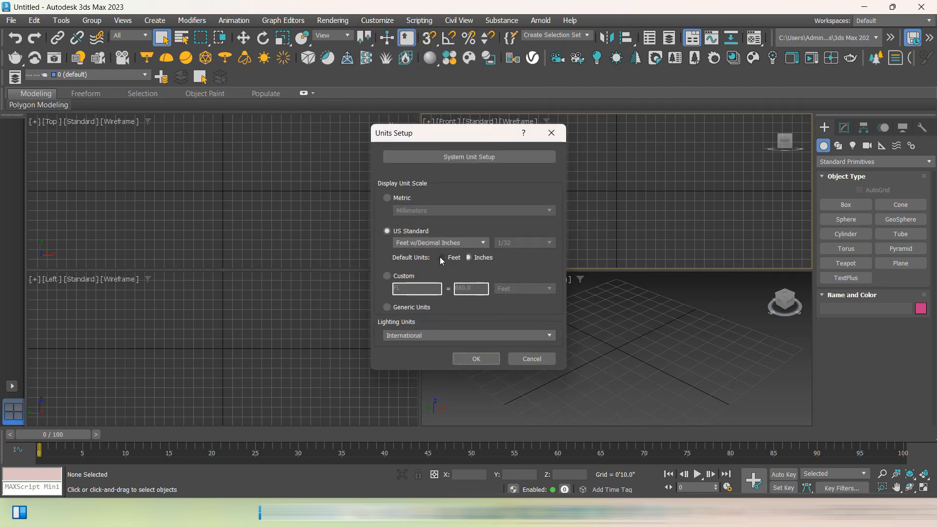
click(400, 200)
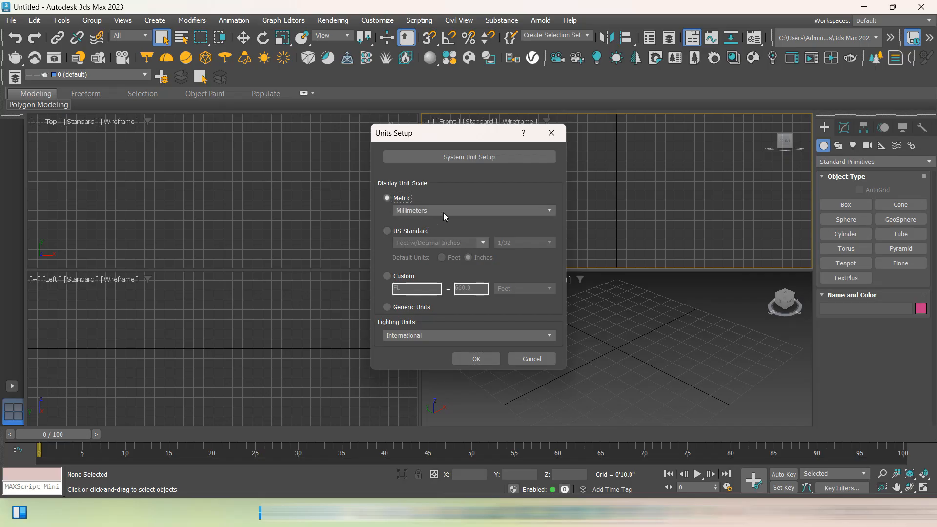
click(481, 159)
click(531, 214)
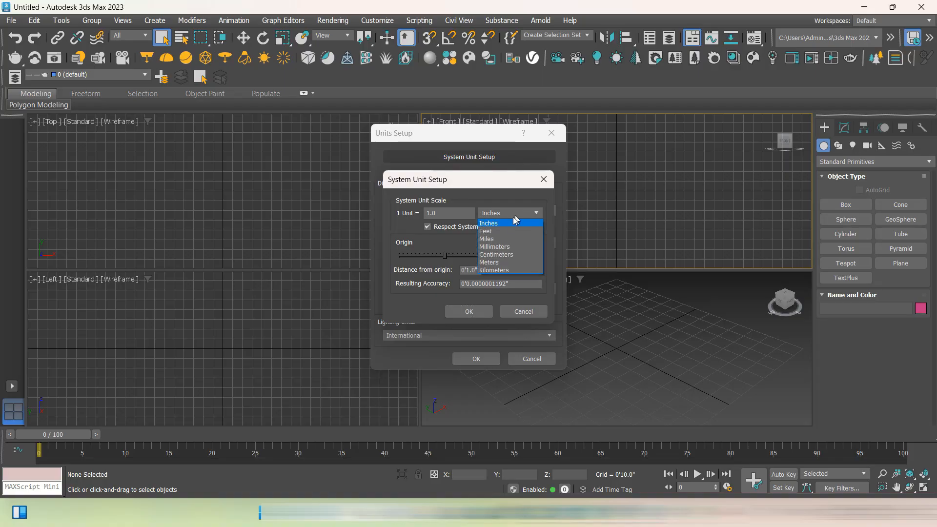
click(507, 247)
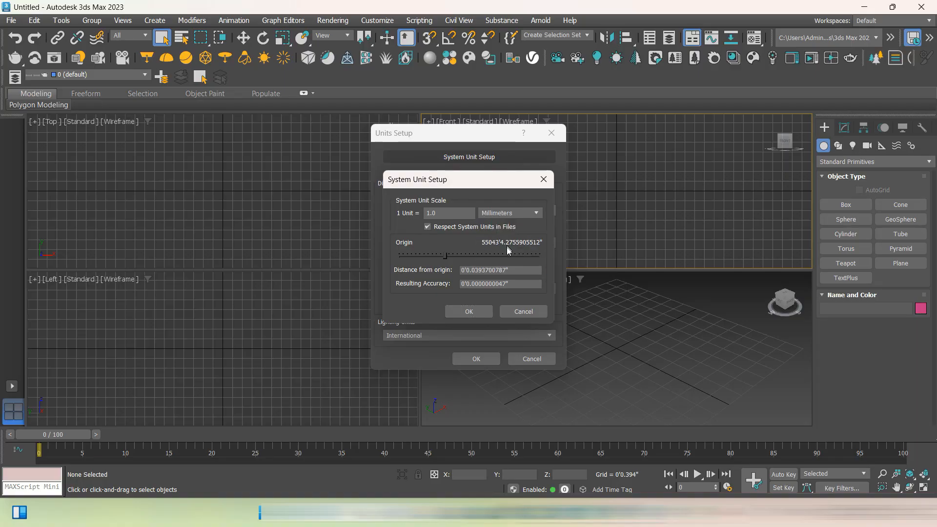
click(472, 313)
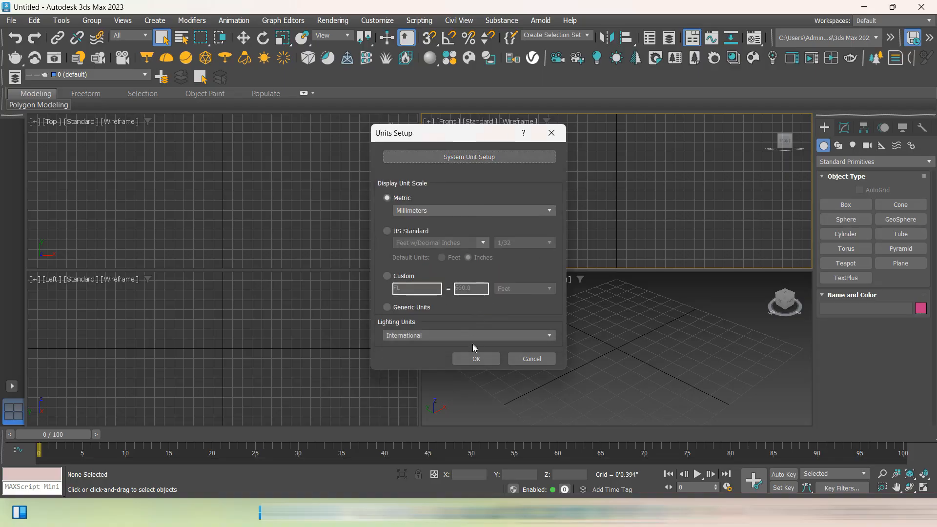
click(476, 359)
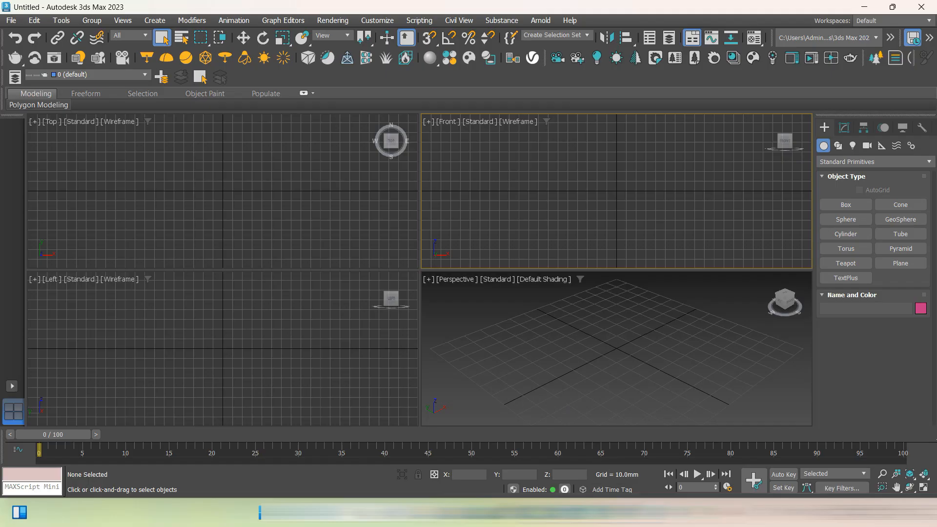
click(293, 189)
click(581, 210)
click(602, 326)
click(332, 332)
Import "kitchen plan.dwg" from the Desktop into the Top viewport with millimetres as incoming file units and rescaling on
click(320, 221)
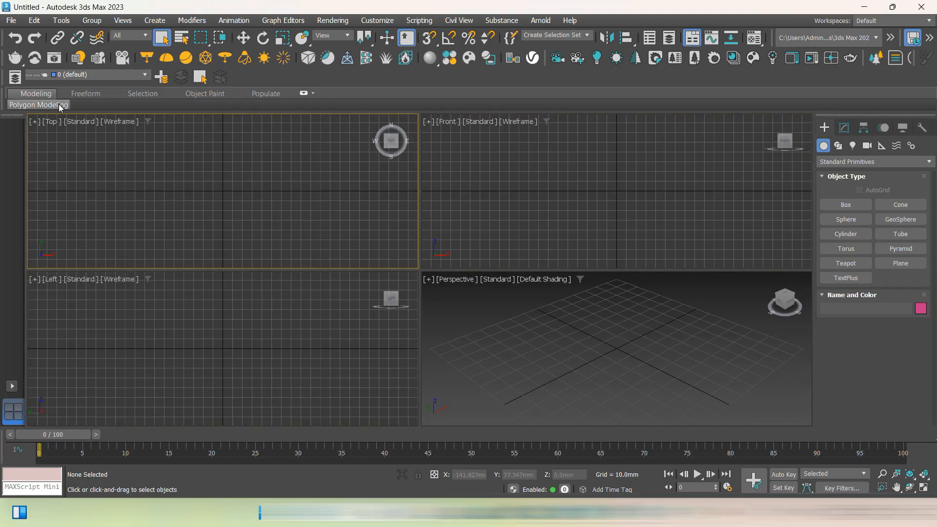
click(12, 20)
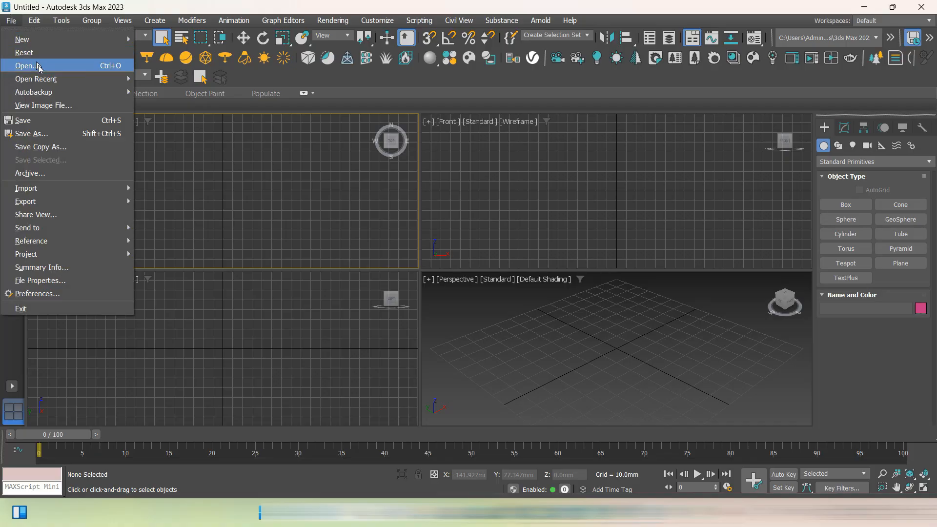
mouse_move(85, 198)
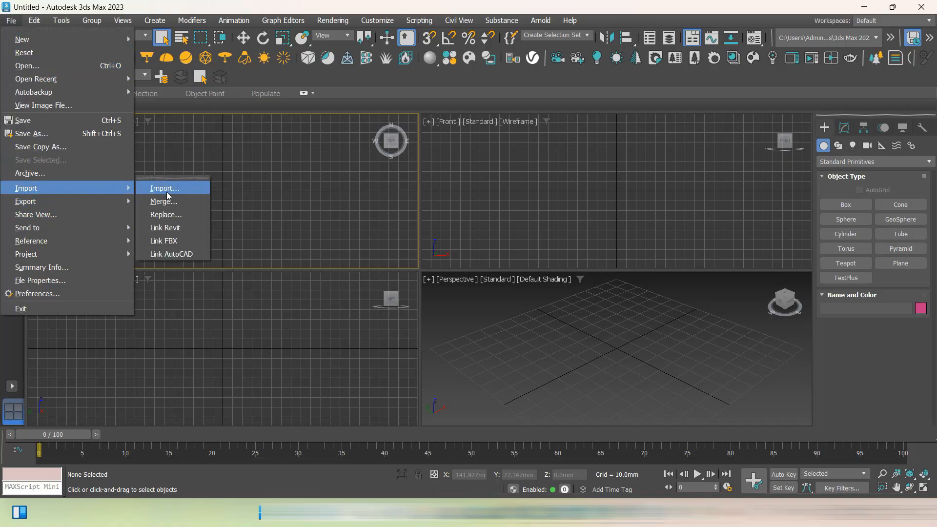
click(169, 192)
click(37, 113)
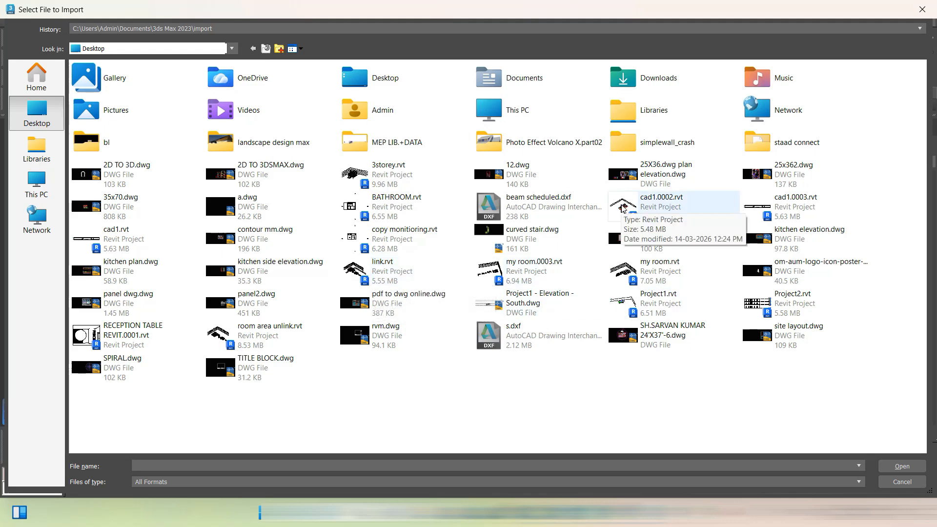
click(143, 277)
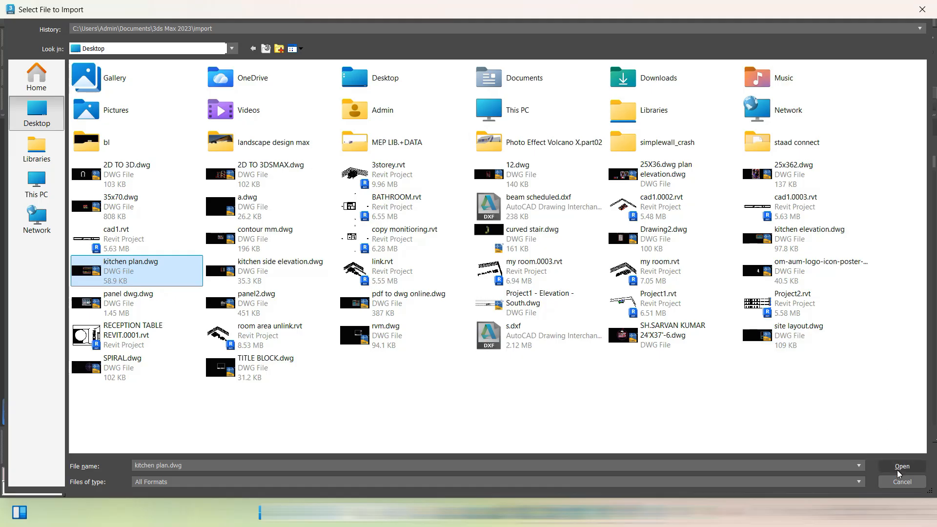
click(898, 468)
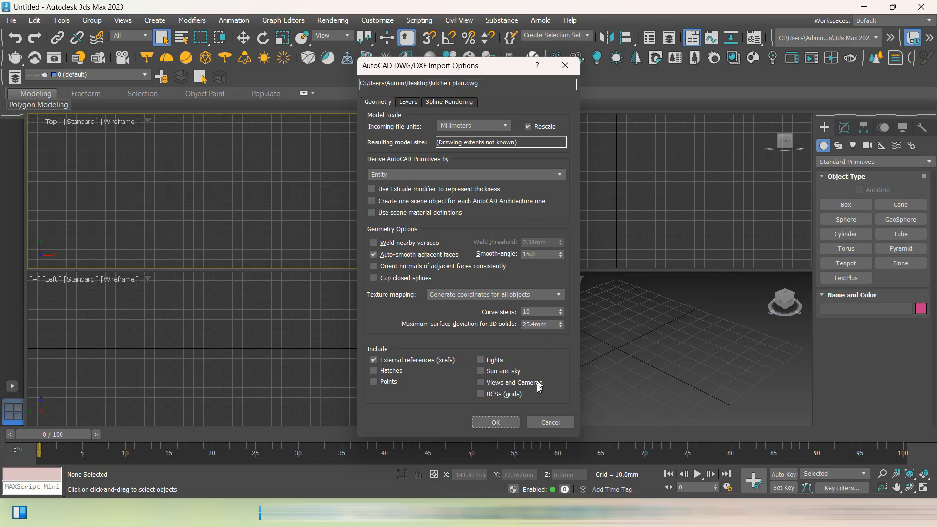
click(496, 422)
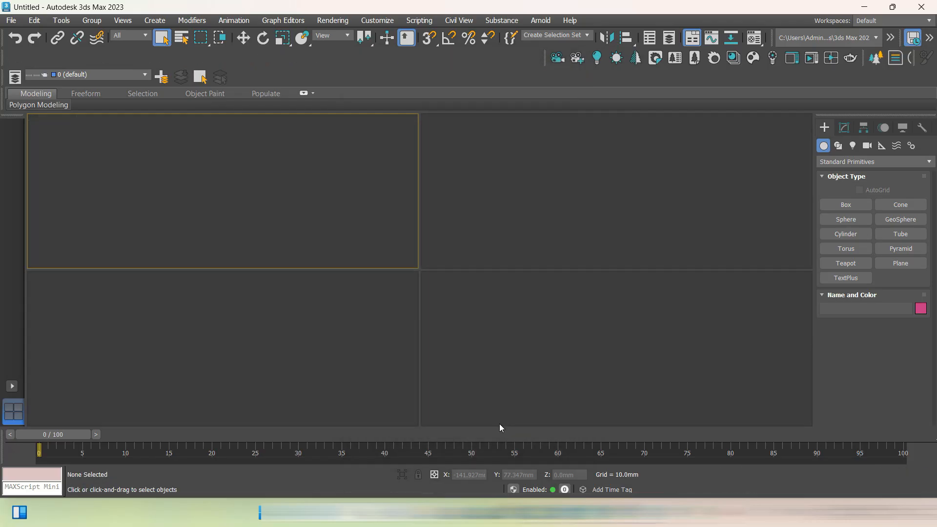
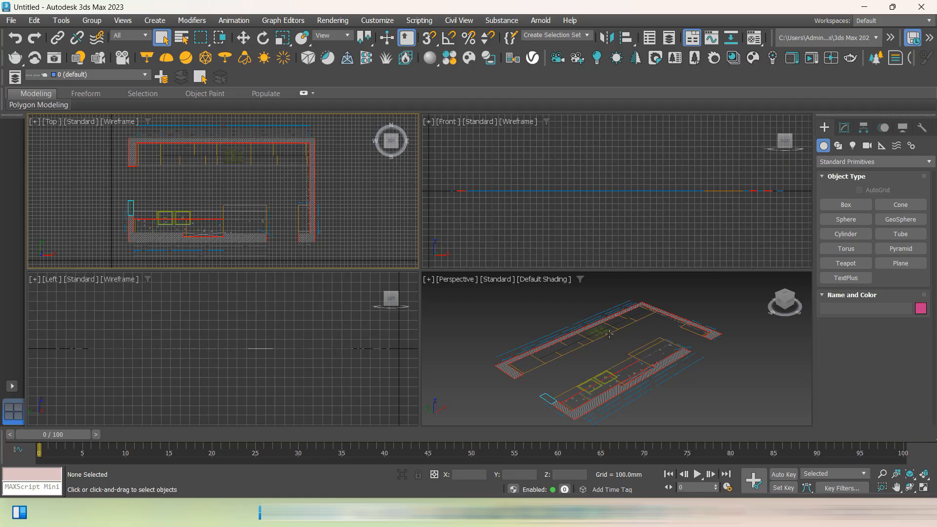
click(17, 20)
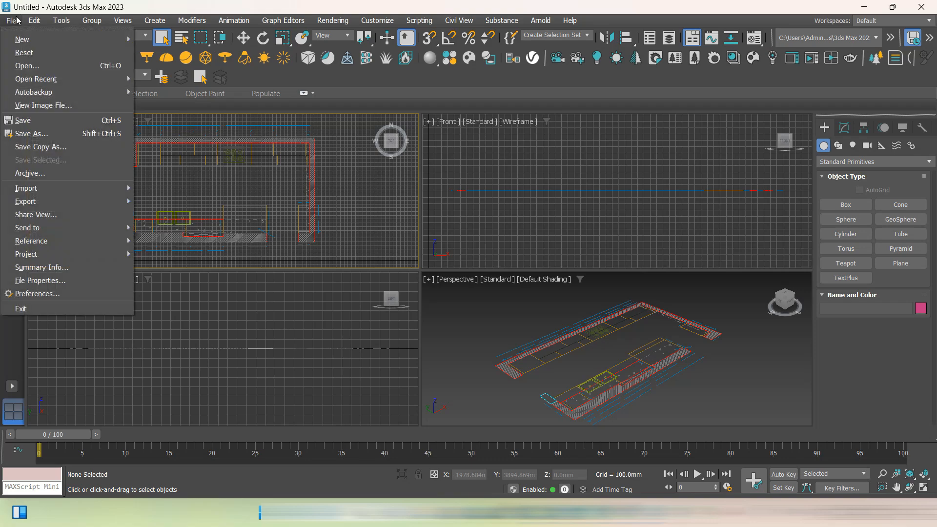
click(371, 210)
scroll(357, 209, down, 4)
middle_drag(363, 200, 313, 205)
drag(320, 144, 166, 264)
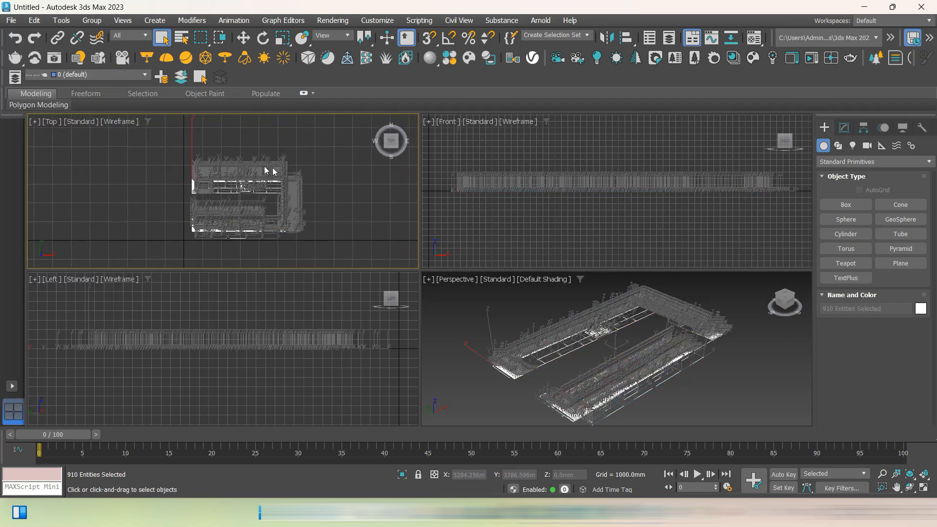
click(316, 189)
click(283, 192)
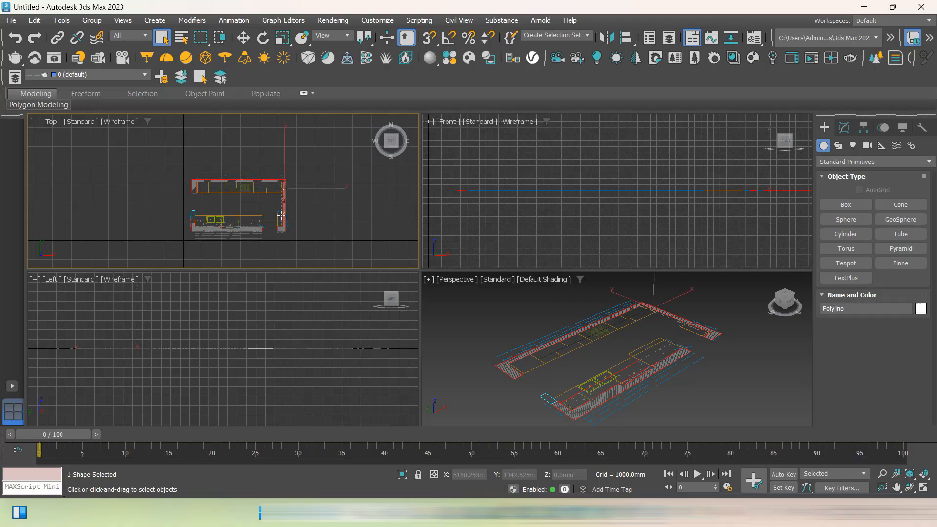
scroll(282, 214, up, 2)
click(338, 218)
Select all entities of the imported kitchen plan in the Top viewport and group them under the default name
scroll(316, 183, down, 2)
drag(325, 145, 166, 248)
click(91, 20)
click(93, 32)
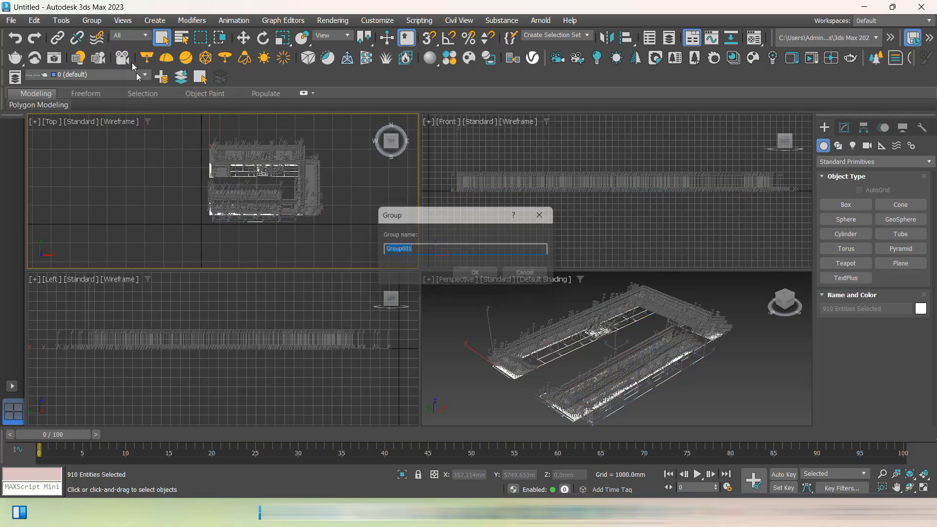
click(469, 276)
click(329, 218)
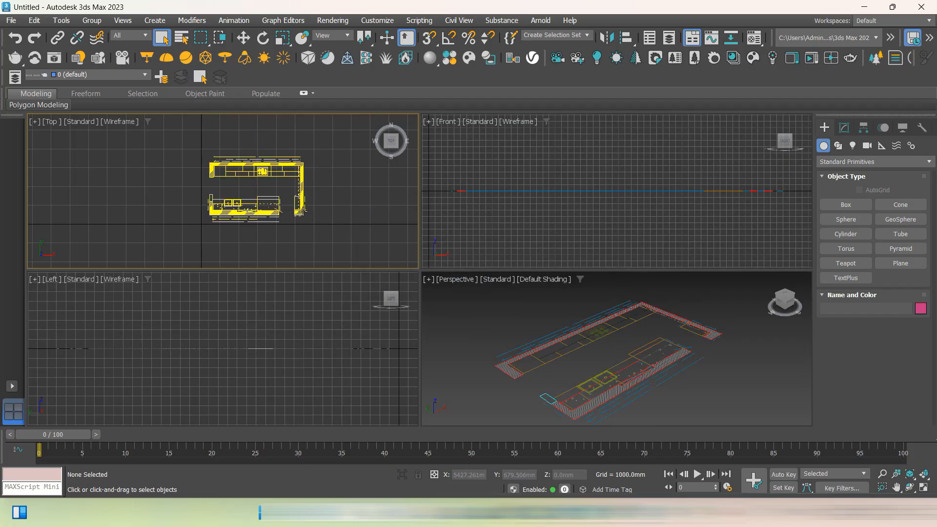
click(300, 204)
click(335, 228)
middle_drag(339, 200, 332, 202)
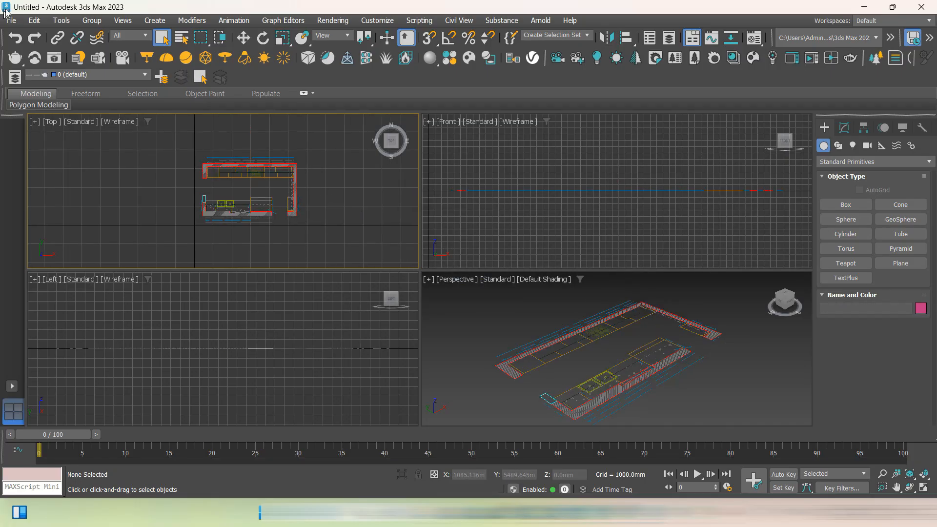
Import "kitchen elevation.dwg" from the Desktop with the same millimetre import options
click(11, 20)
mouse_move(71, 187)
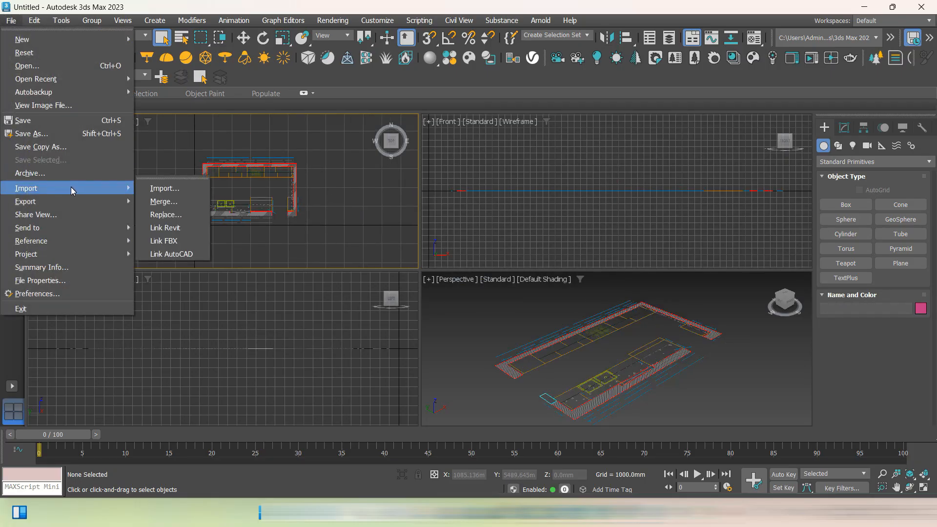
click(151, 189)
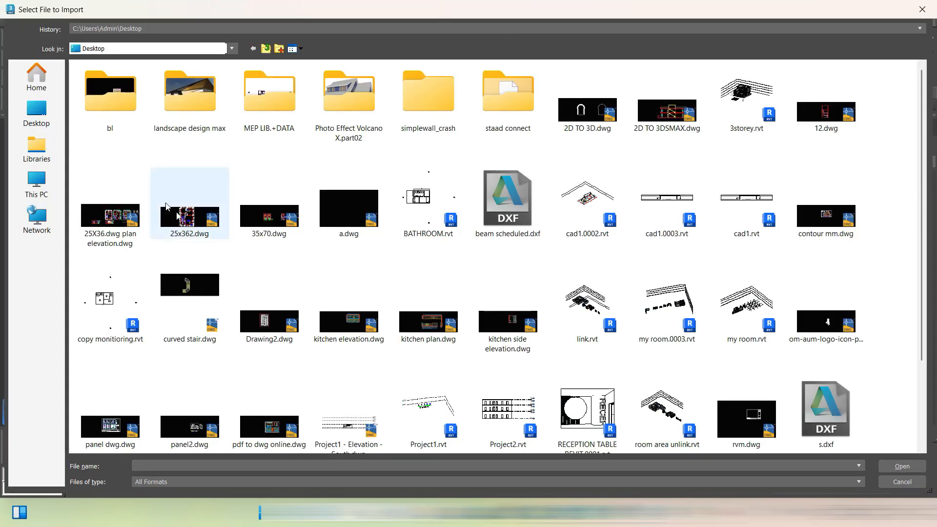
click(343, 332)
click(901, 466)
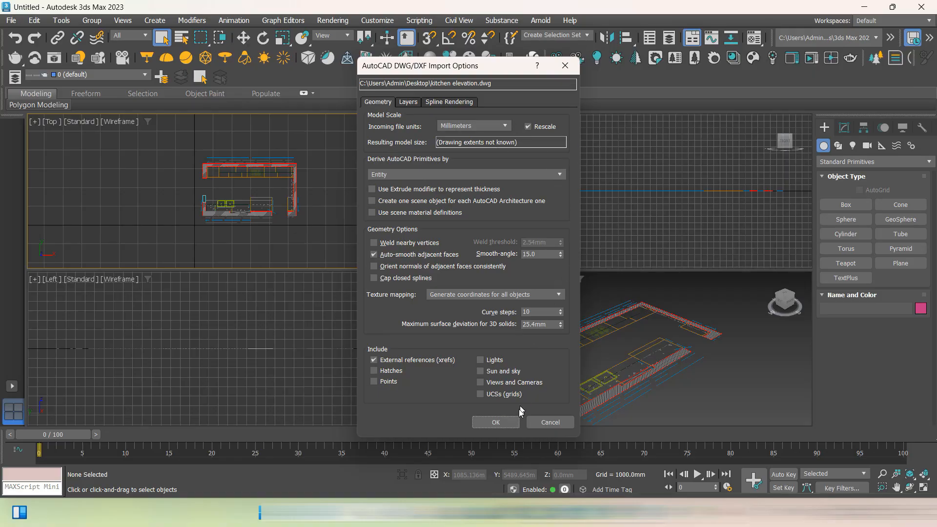
click(496, 423)
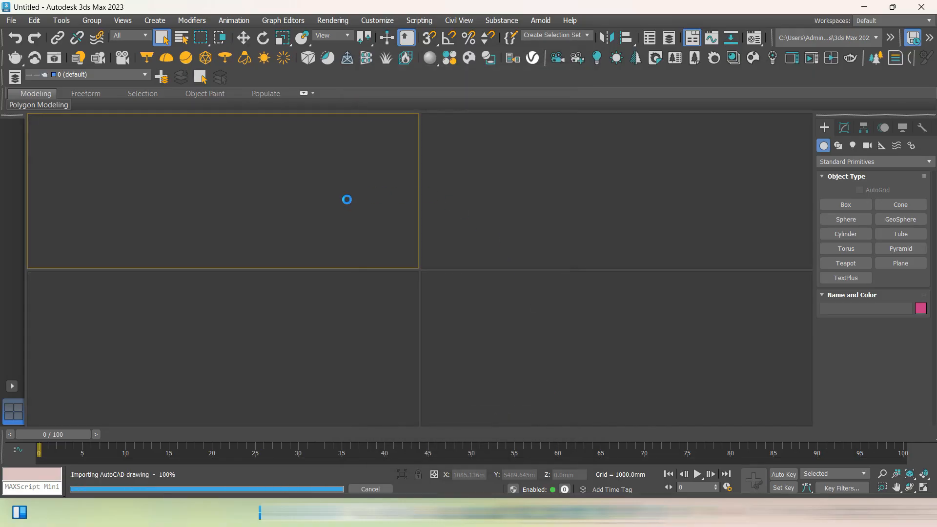
Move the kitchen plan group along negative X in the Top viewport until it is clear of the elevation
scroll(338, 200, down, 3)
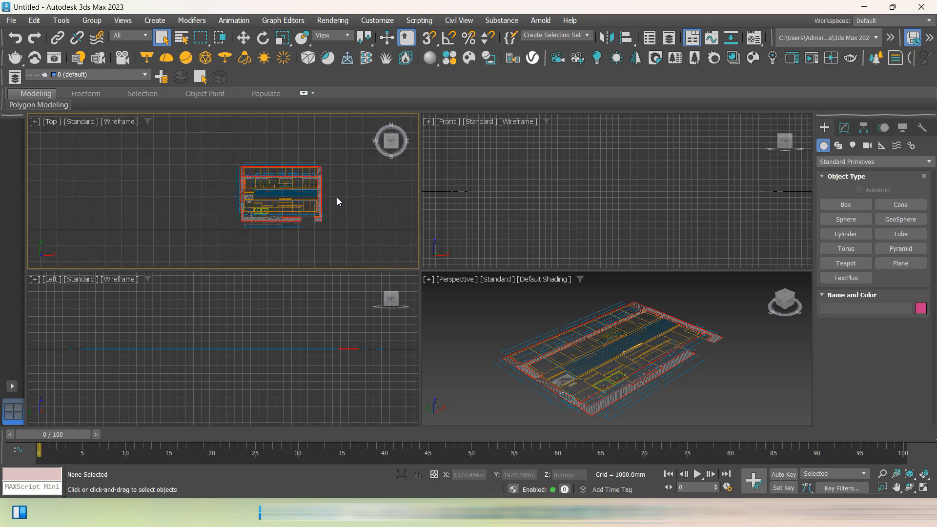
click(243, 38)
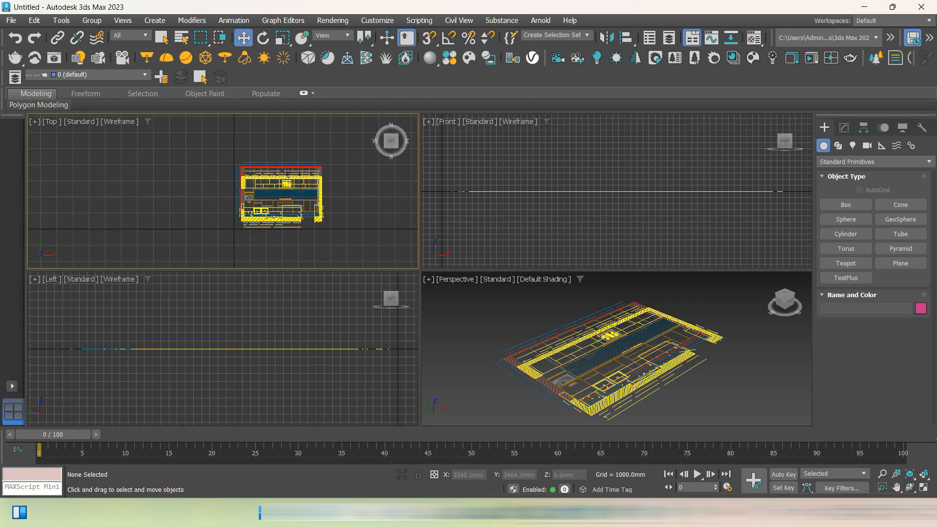
click(237, 202)
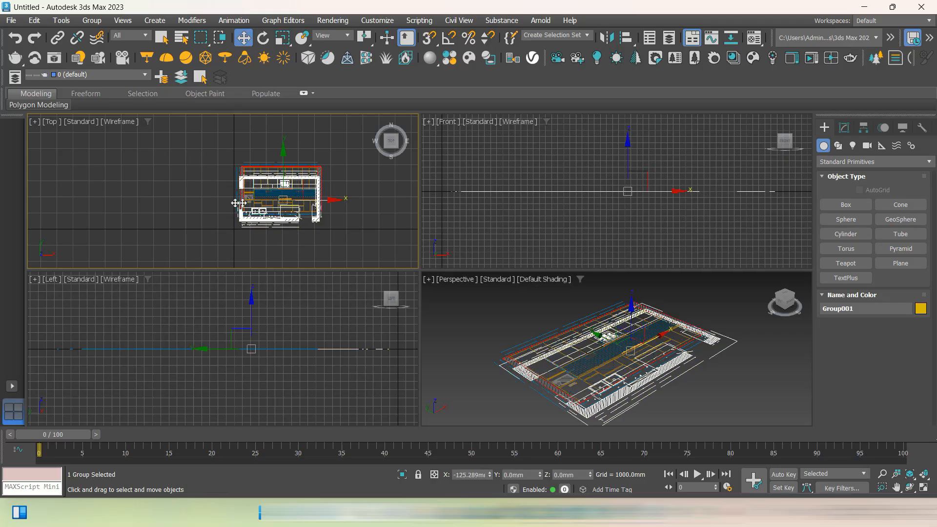
drag(237, 203, 46, 204)
click(284, 246)
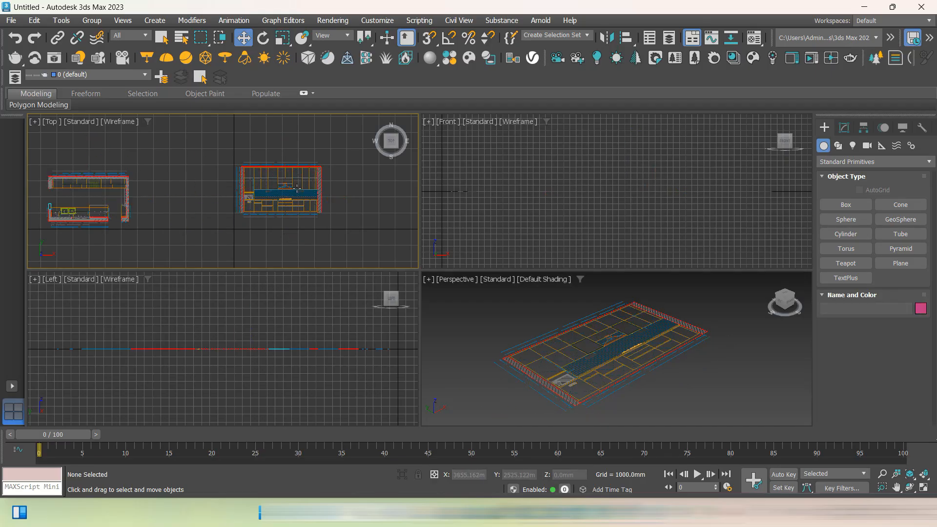
Select all entities of the kitchen elevation in the Top viewport and group them under the default name
scroll(297, 188, up, 3)
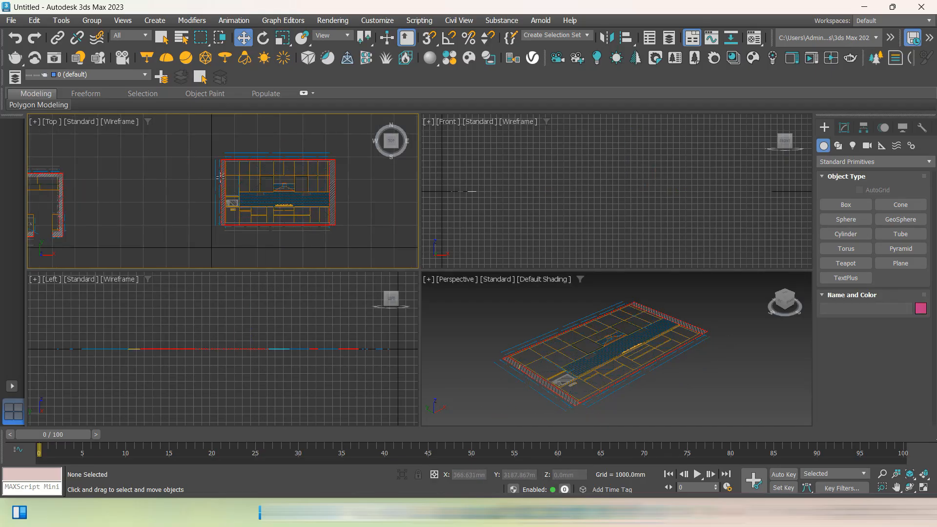
drag(344, 142, 206, 240)
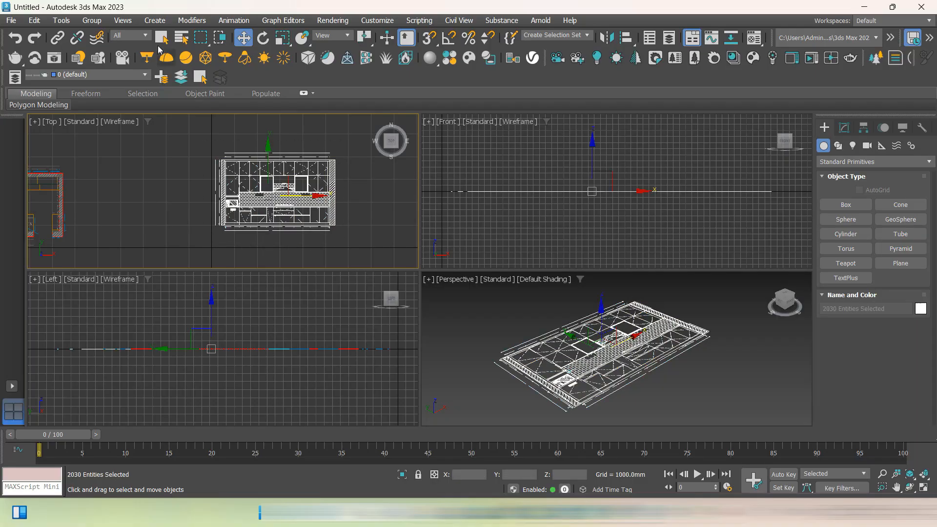
click(90, 20)
click(100, 36)
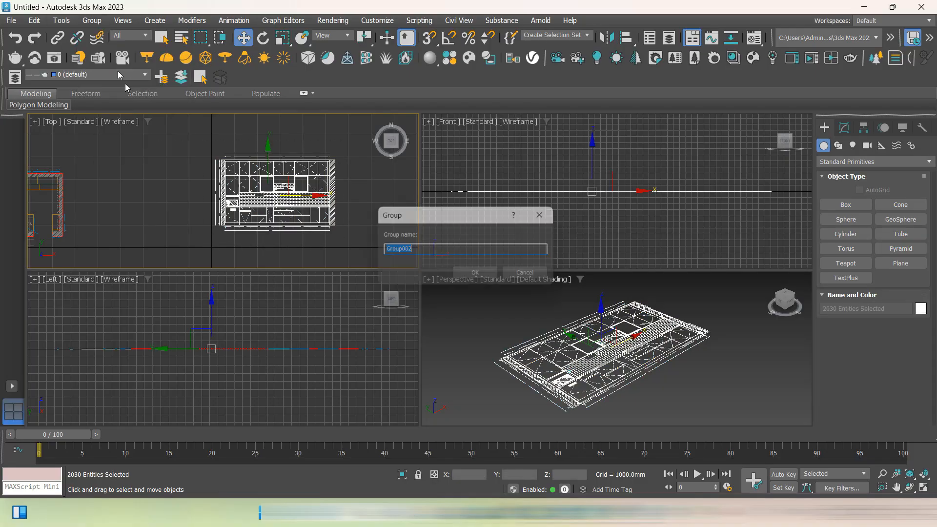
click(479, 275)
click(340, 222)
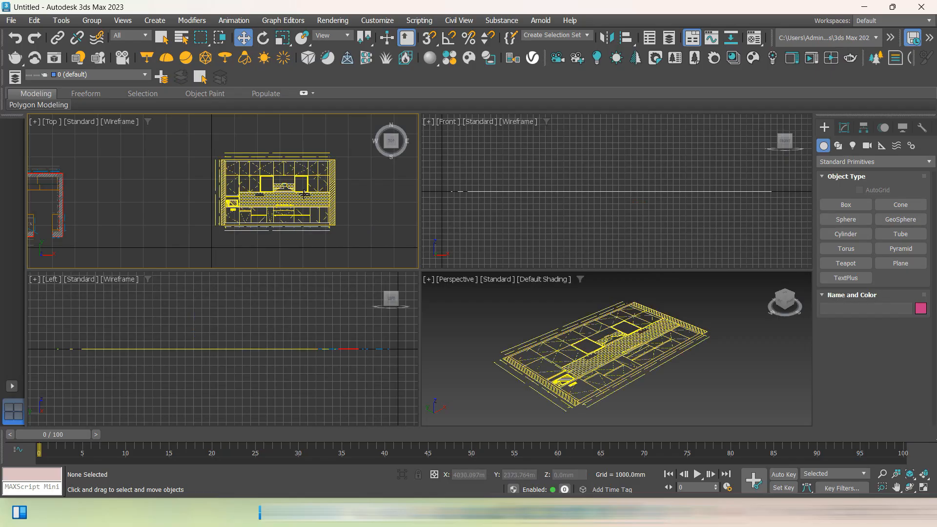
Move the kitchen elevation group along negative X so it sits right beside the plan
click(302, 196)
drag(305, 195, 160, 194)
click(289, 178)
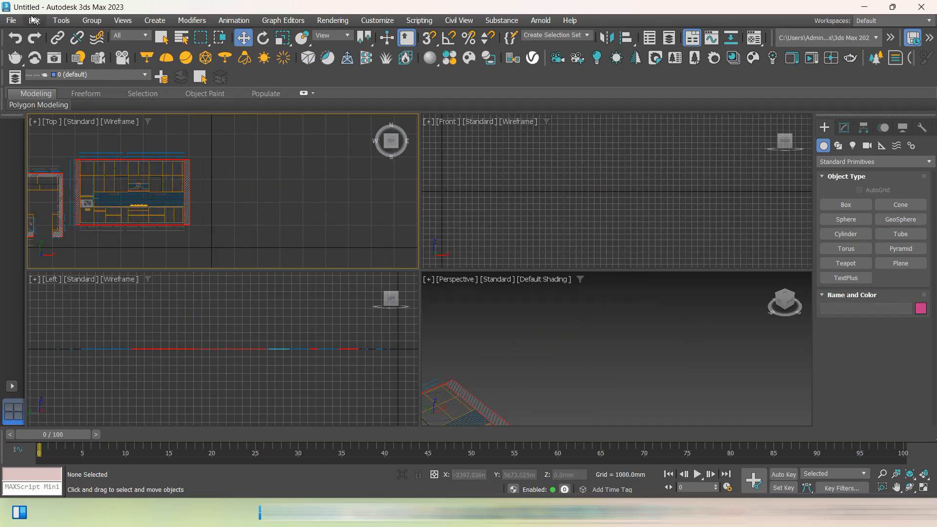
Import "kitchen side elevation.dwg" from the Desktop, keeping millimetres as incoming units and rescaling on
click(11, 21)
mouse_move(98, 188)
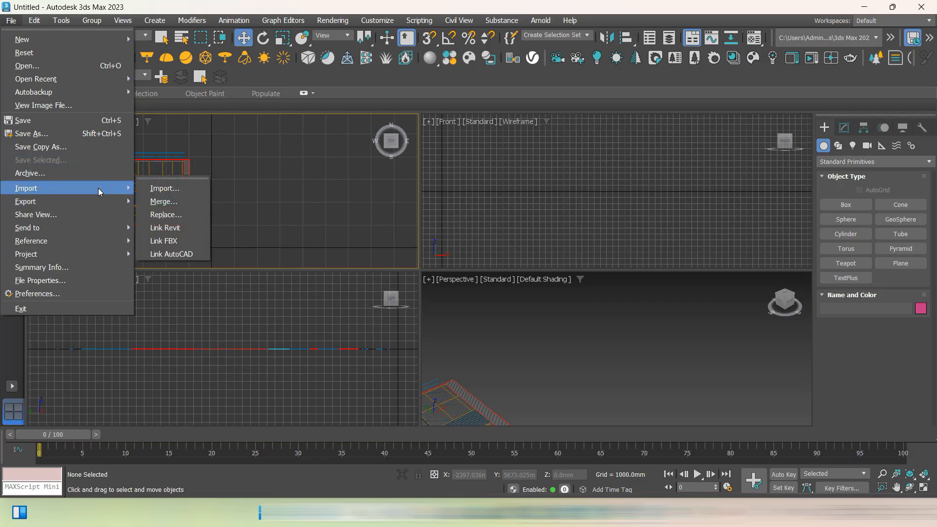
click(156, 188)
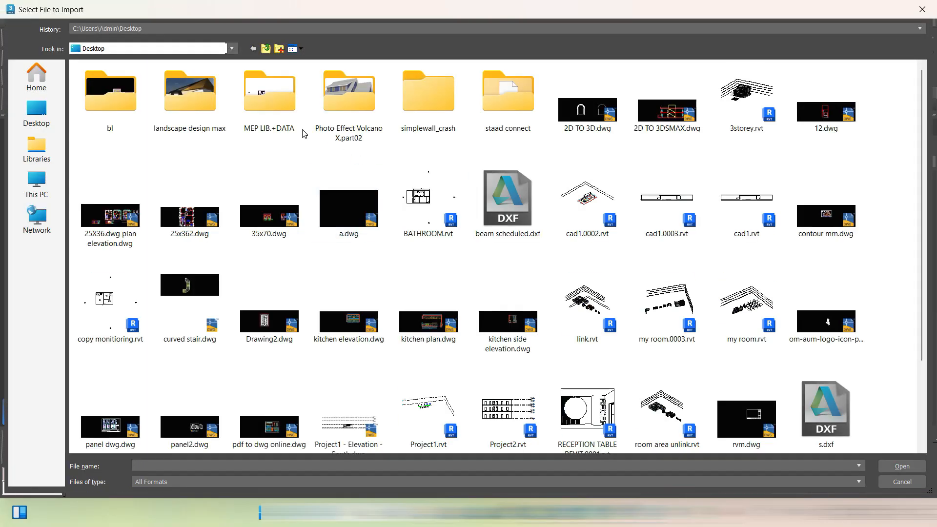
click(507, 320)
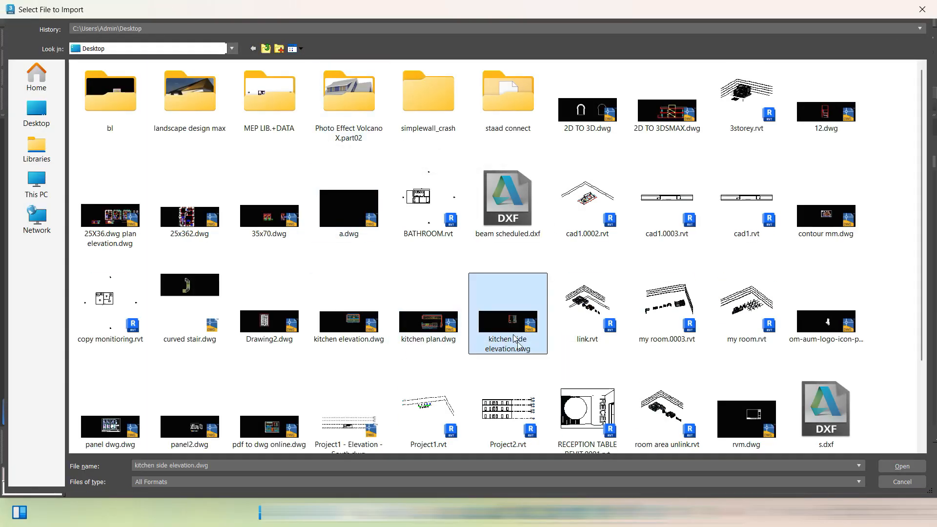
click(902, 467)
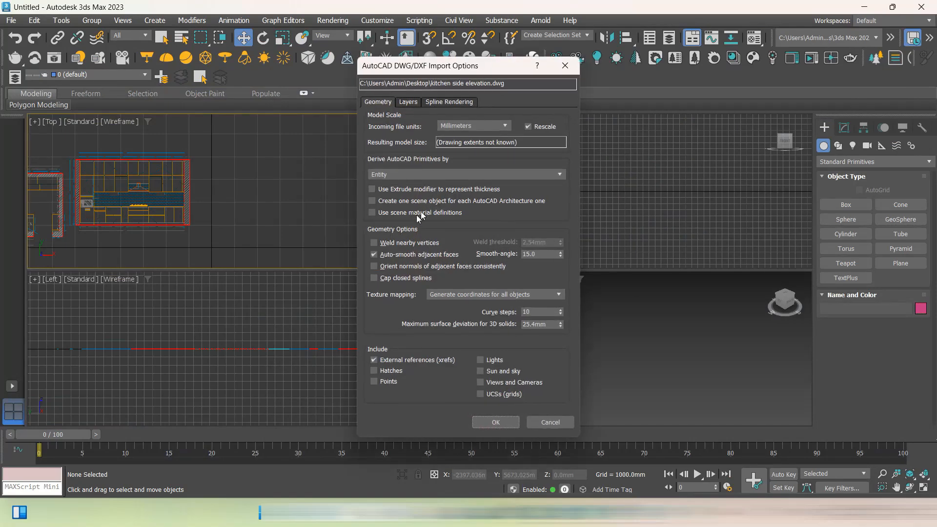
click(505, 422)
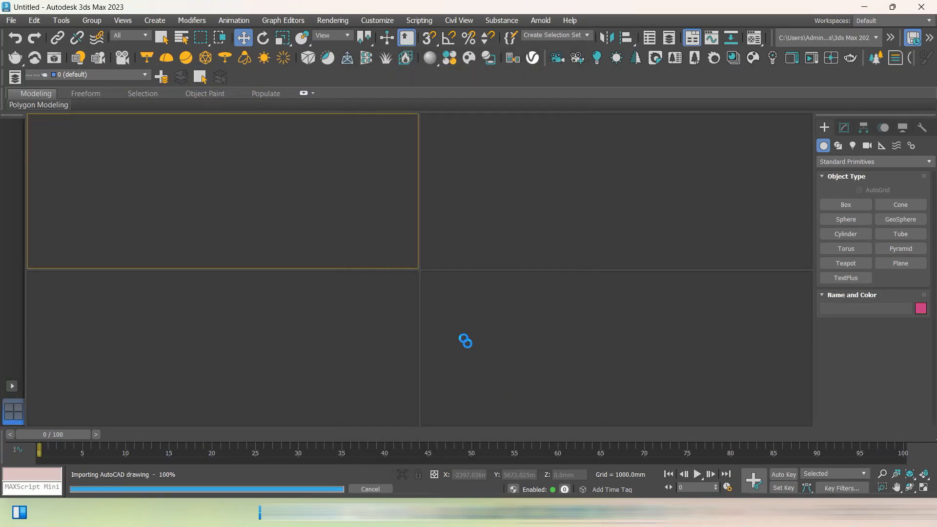
Select all entities of the side elevation in the Top viewport and group them under the default name
middle_drag(391, 198, 346, 202)
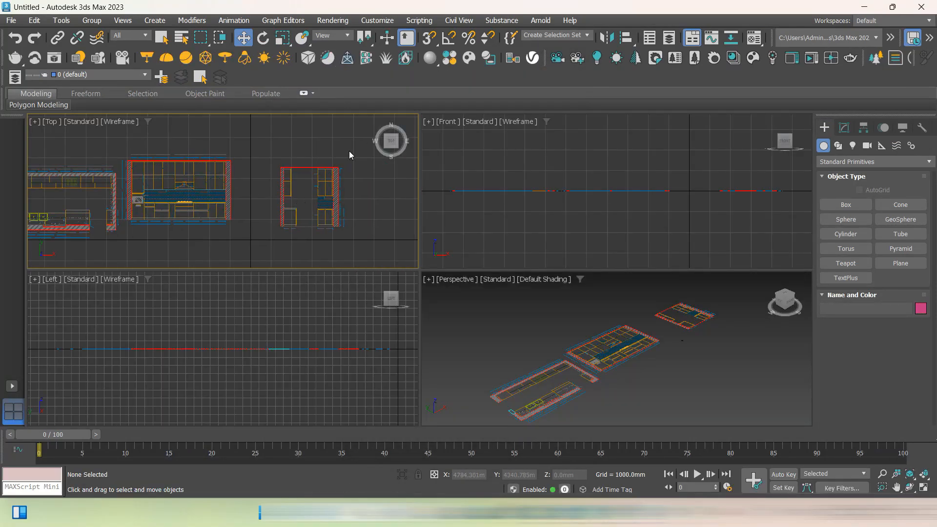
drag(260, 231, 259, 229)
click(92, 20)
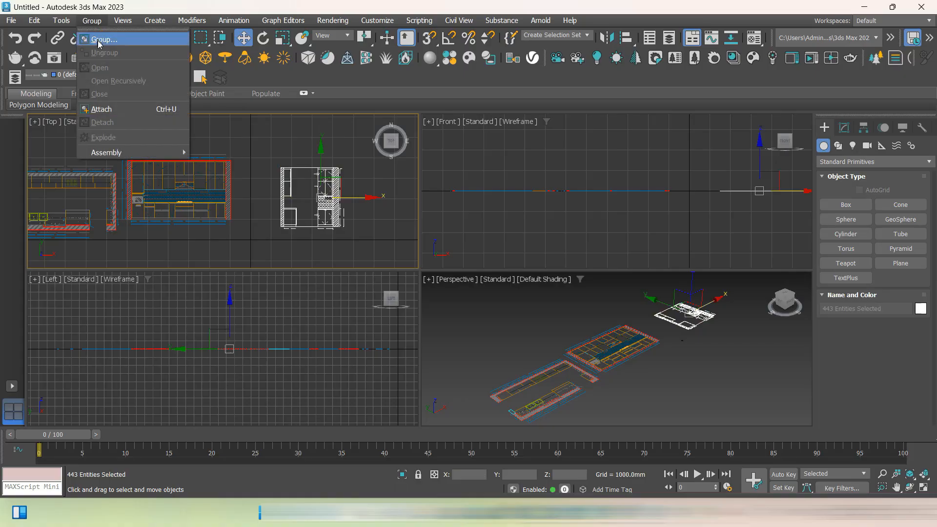
click(104, 35)
click(495, 276)
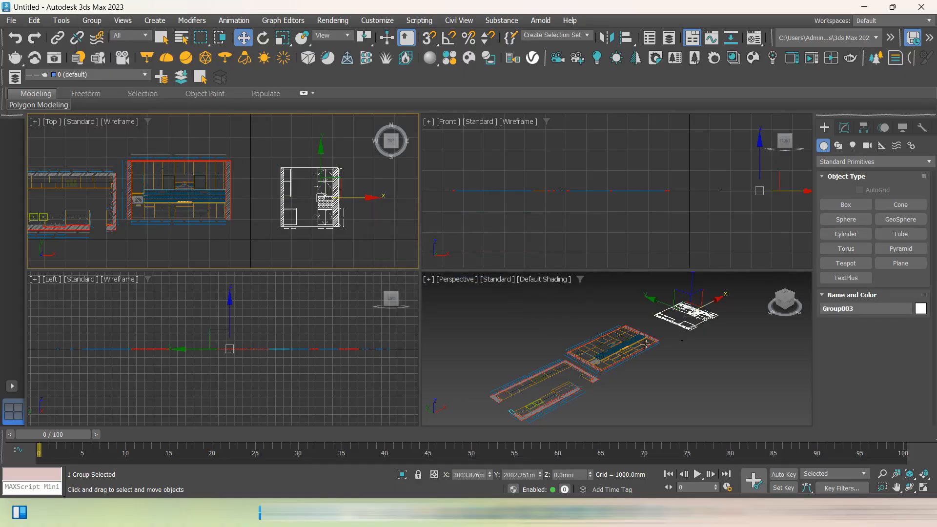
Maximize the Perspective viewport and select the kitchen elevation group beside the plan
middle_click(705, 358)
click(705, 358)
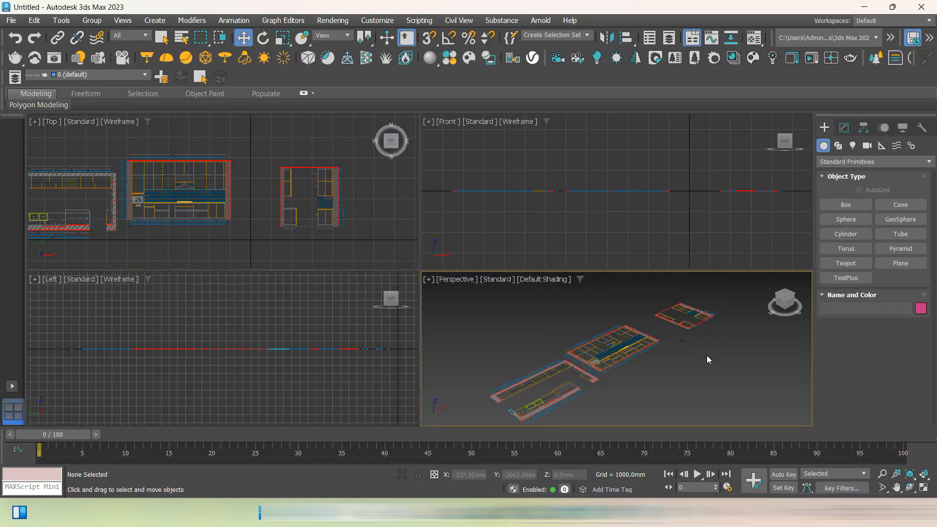
scroll(676, 351, up, 3)
key(alt+w)
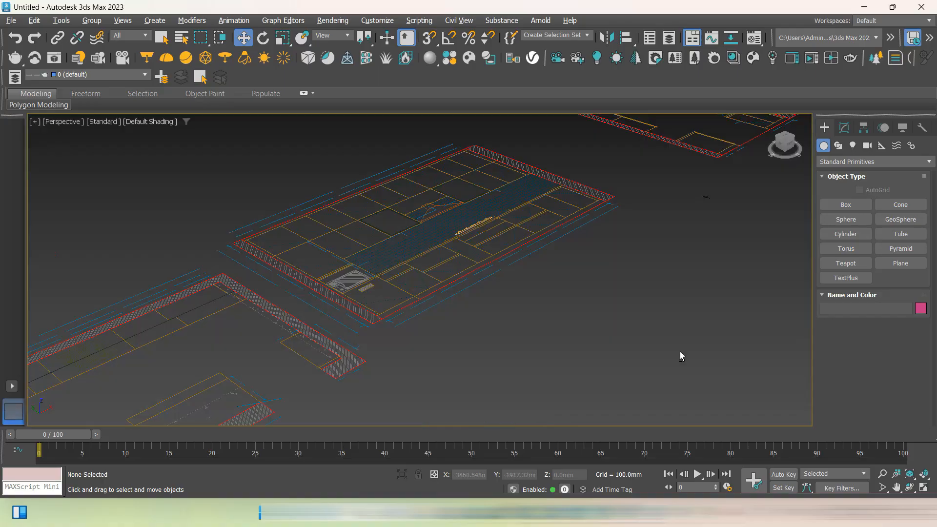
click(469, 284)
middle_drag(449, 335, 600, 307)
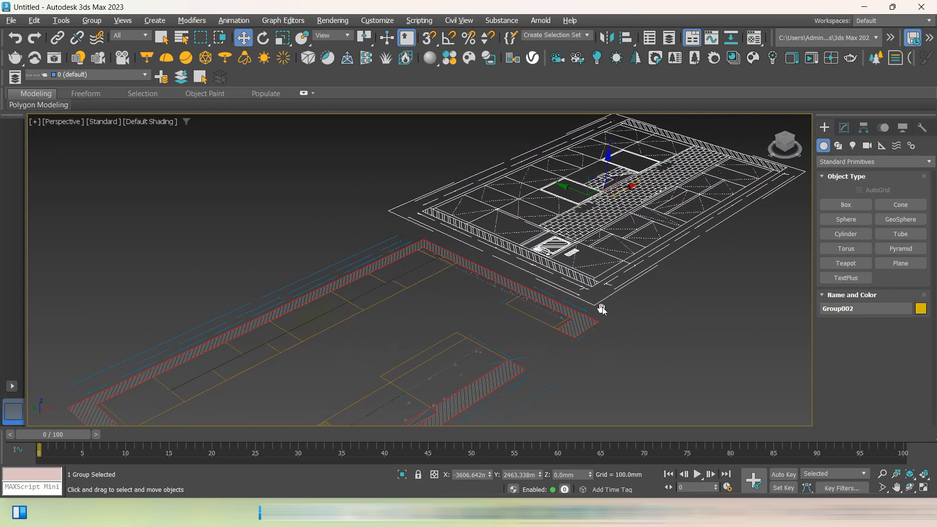
Activate Rotate, enable angle snap and set the snap angle to 90 degrees
click(263, 37)
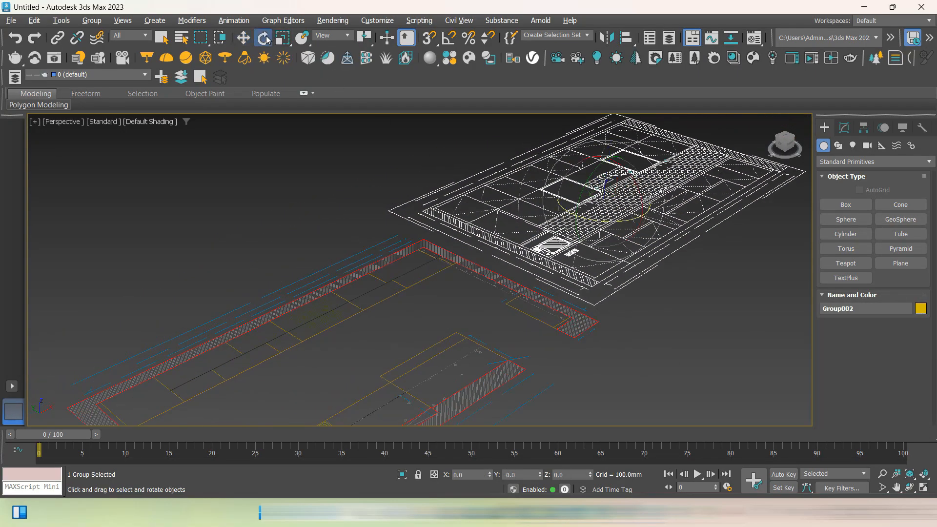
middle_drag(610, 196, 550, 226)
click(449, 37)
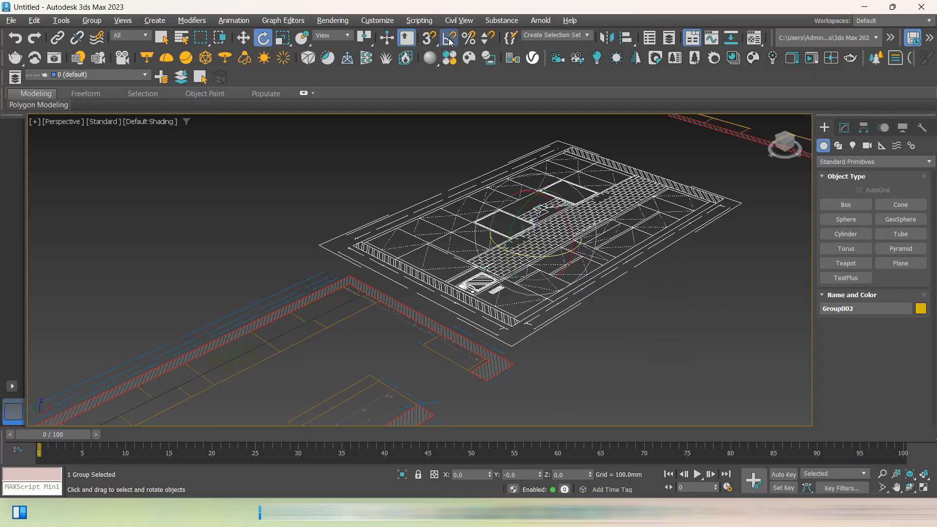
right_click(449, 37)
drag(475, 260, 420, 241)
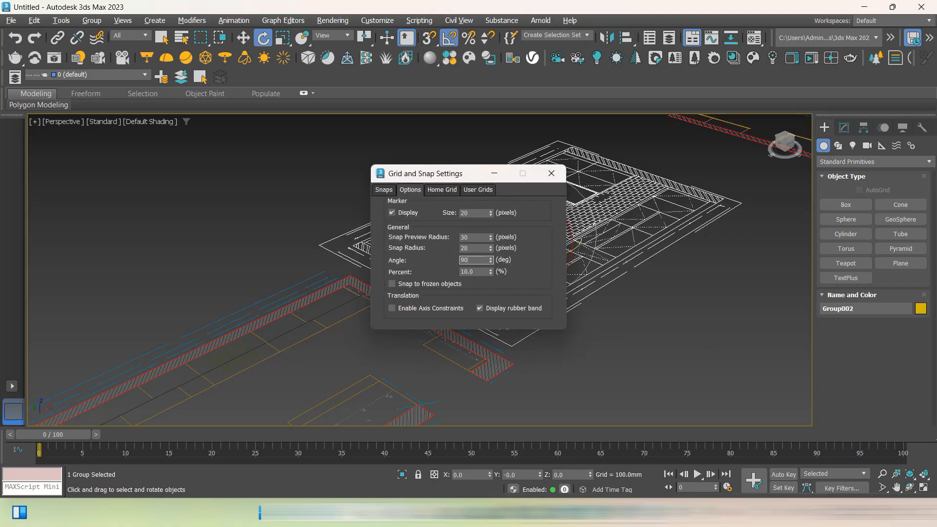
text(90)
click(551, 173)
Rotate the kitchen elevation group 90 degrees about the X axis so it stands upright on the plan
mouse_move(561, 210)
mouse_down()
mouse_move(581, 221)
mouse_move(573, 215)
mouse_up()
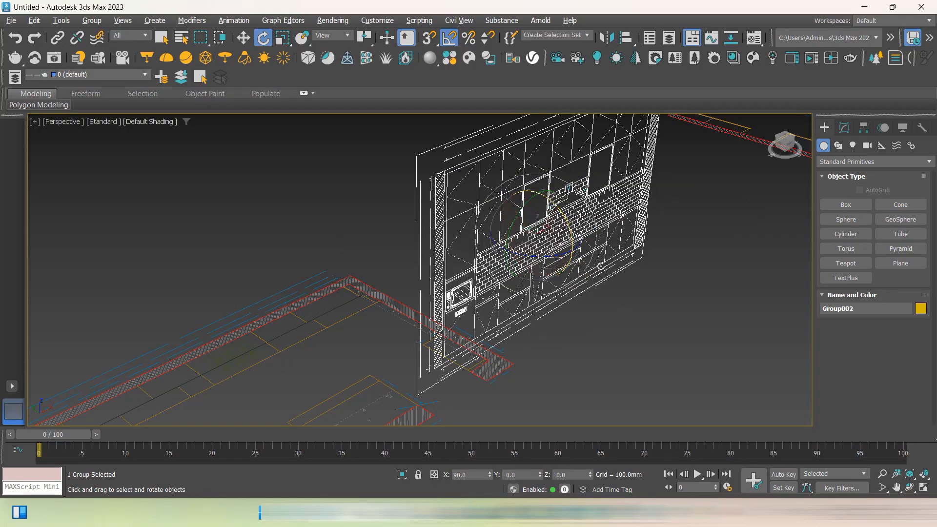
click(692, 303)
scroll(691, 298, down, 3)
scroll(663, 253, down, 6)
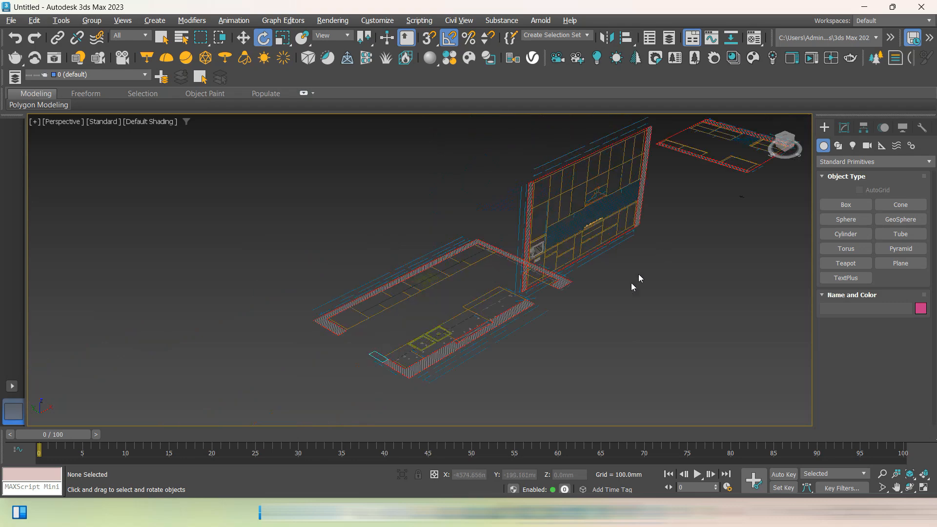
scroll(510, 293, up, 6)
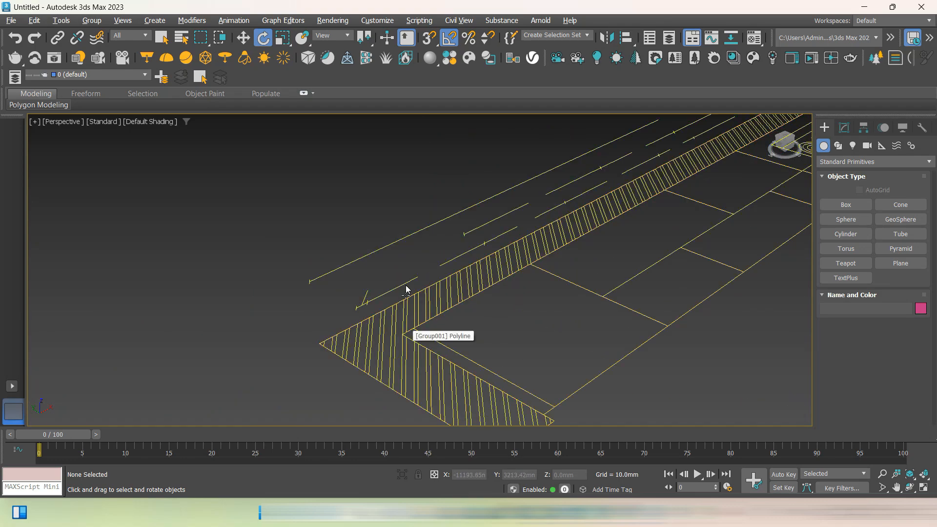
scroll(408, 285, down, 6)
With 3D snap on, move the upright elevation group by its lower-left wall endpoint onto the matching outer wall corner of the plan
click(657, 163)
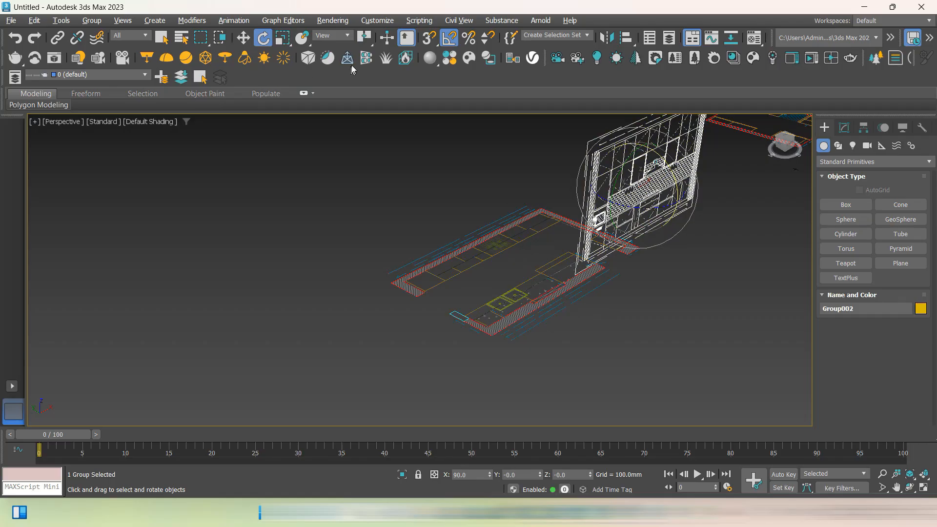
click(243, 37)
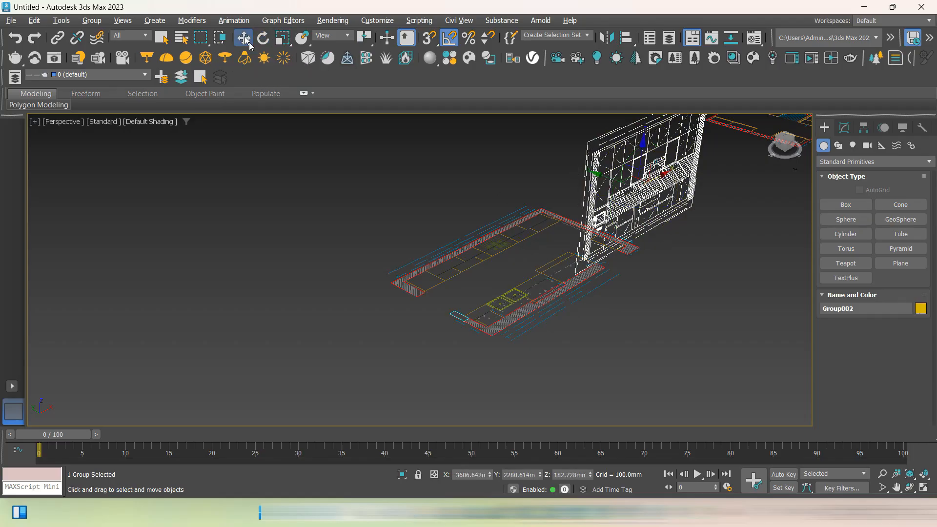
click(429, 38)
scroll(581, 266, up, 6)
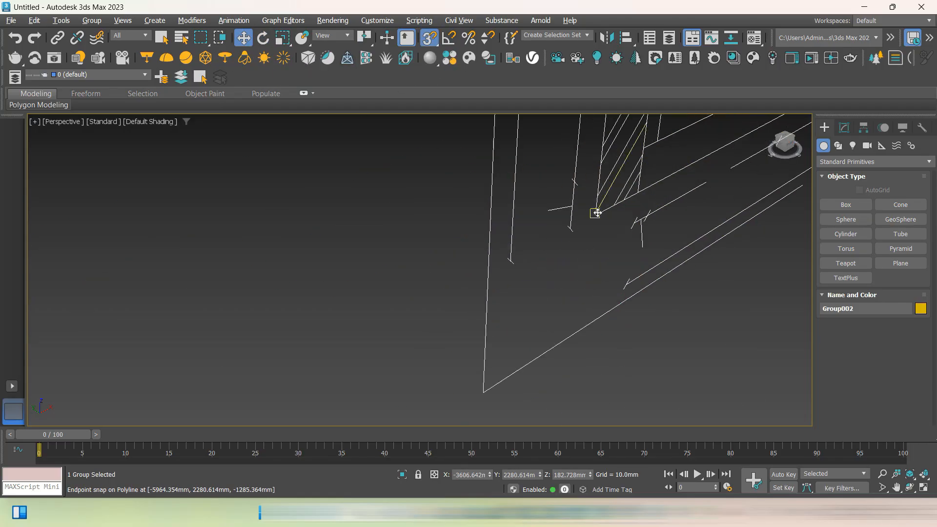
drag(597, 213, 547, 331)
scroll(647, 240, down, 7)
scroll(493, 229, up, 3)
scroll(534, 241, up, 6)
scroll(553, 331, up, 4)
scroll(540, 335, down, 3)
scroll(540, 332, up, 4)
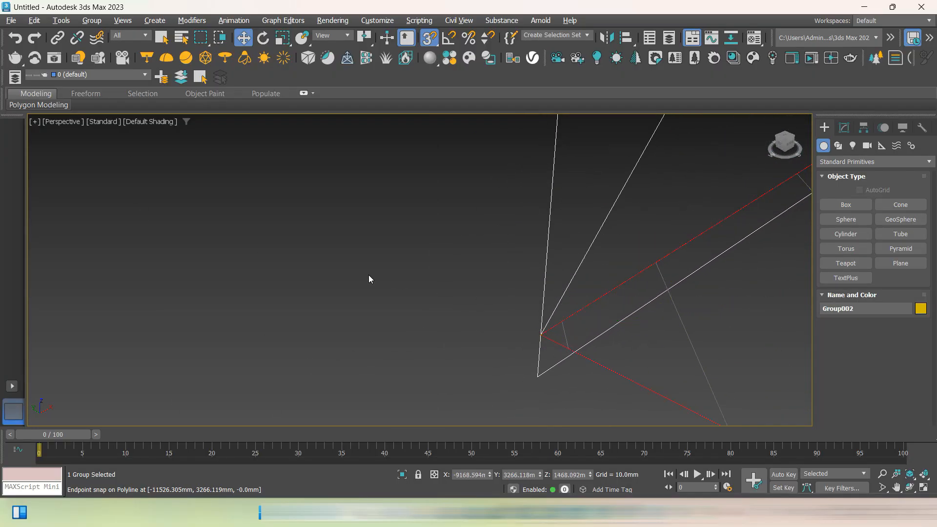
Reselect the elevation group and examine how its lower wall corner lines up with the plan's outer wall corner
click(368, 275)
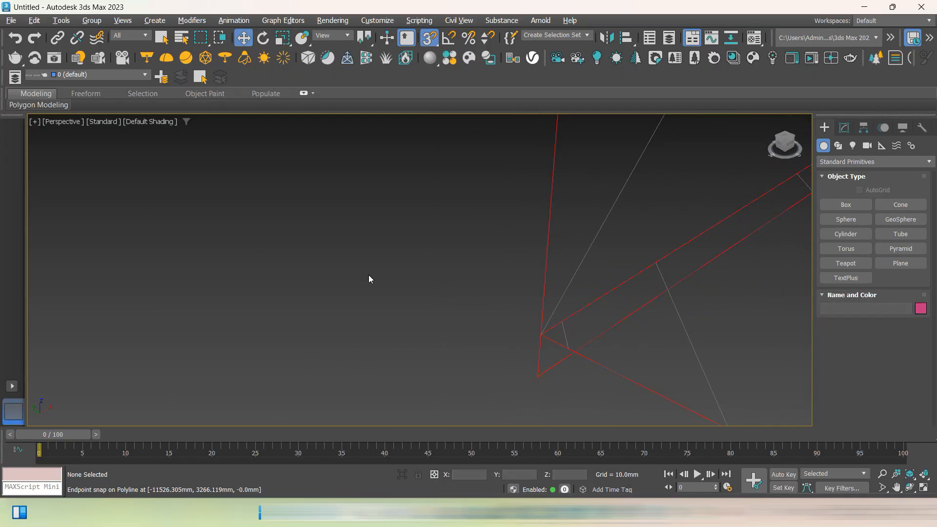
click(538, 375)
scroll(494, 373, down, 5)
scroll(495, 373, up, 4)
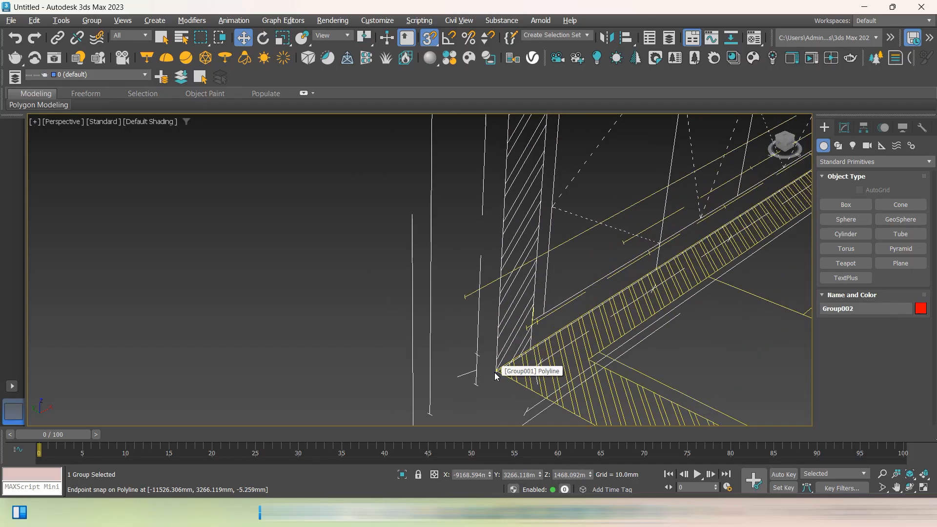
scroll(511, 392, up, 2)
scroll(511, 392, down, 6)
scroll(514, 390, down, 2)
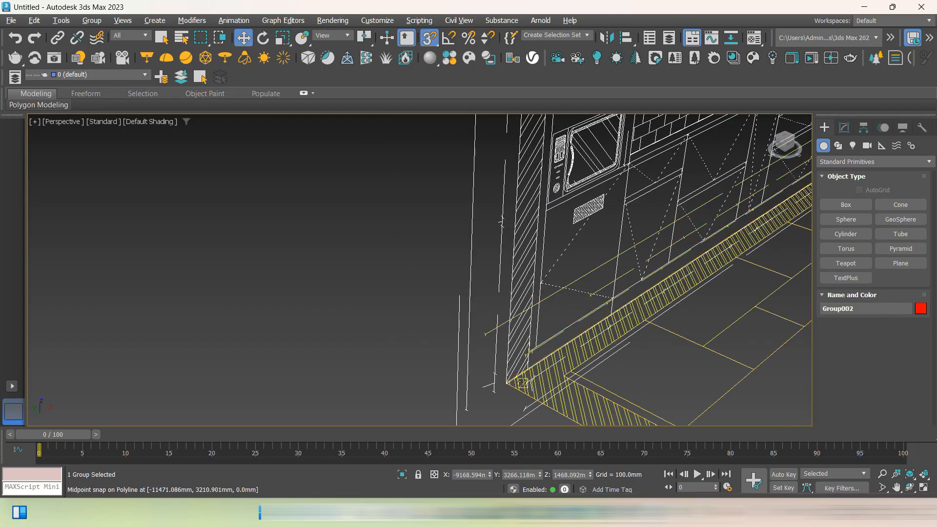
Snap the bottom corner of the upright front elevation onto the floor plan's outer wall corner and deselect it
scroll(513, 388, up, 6)
scroll(512, 387, up, 3)
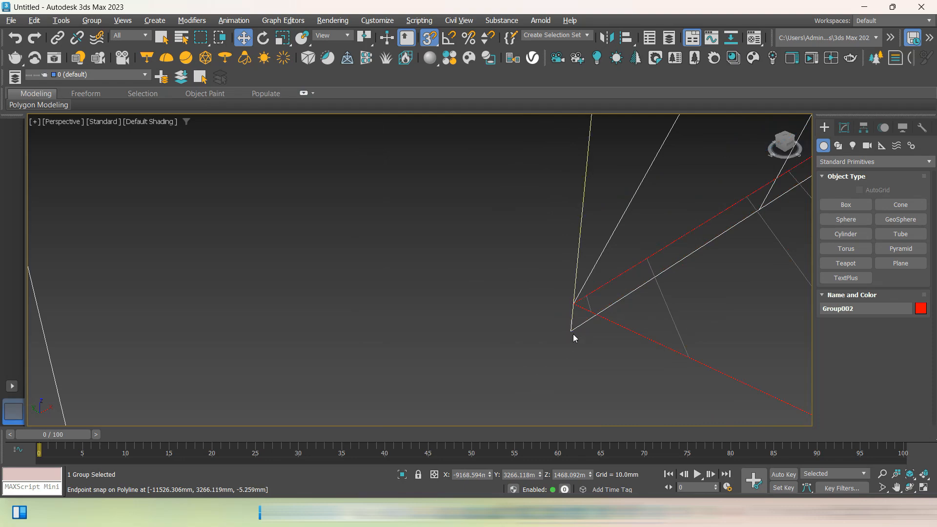
drag(571, 331, 574, 303)
click(473, 316)
scroll(424, 297, down, 4)
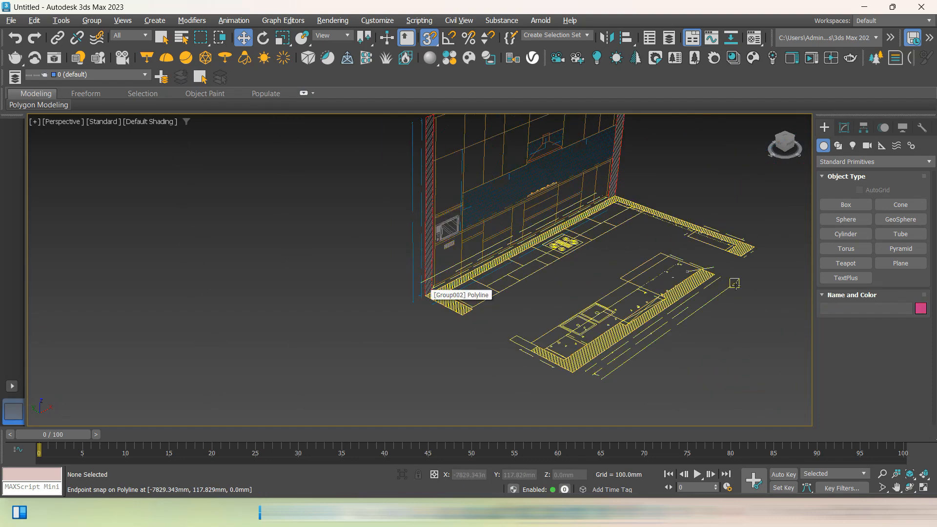
scroll(429, 295, down, 2)
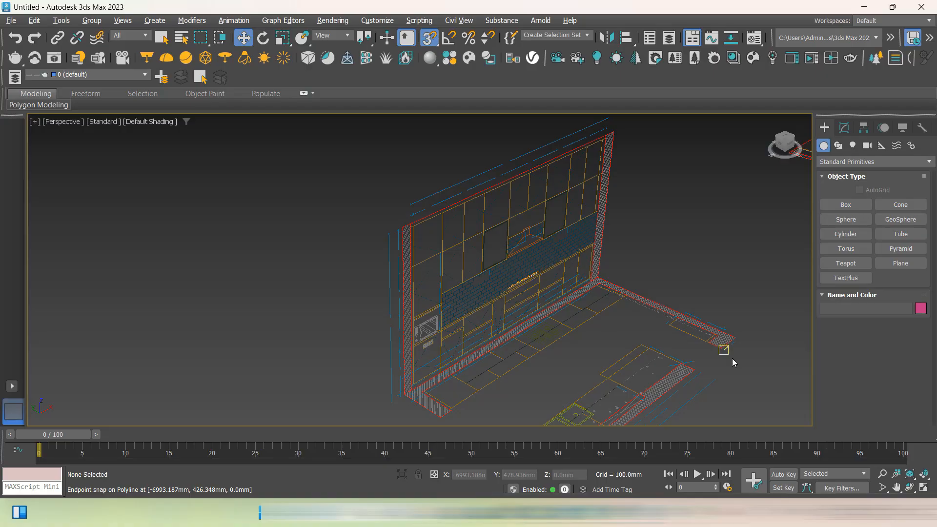
Select the flat side elevation group and set up Rotate with angle snap enabled and 3D snap disabled
scroll(732, 362, down, 2)
scroll(695, 293, down, 3)
middle_drag(694, 293, 626, 265)
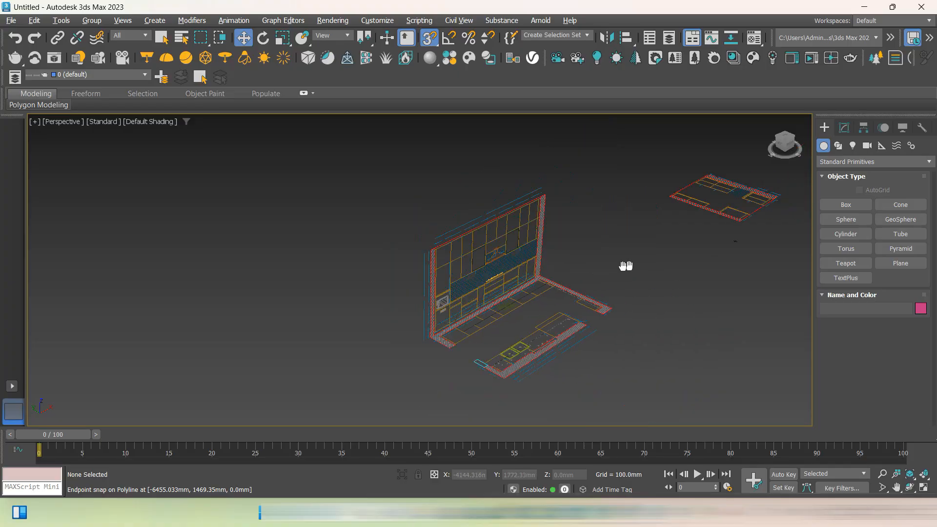
click(716, 220)
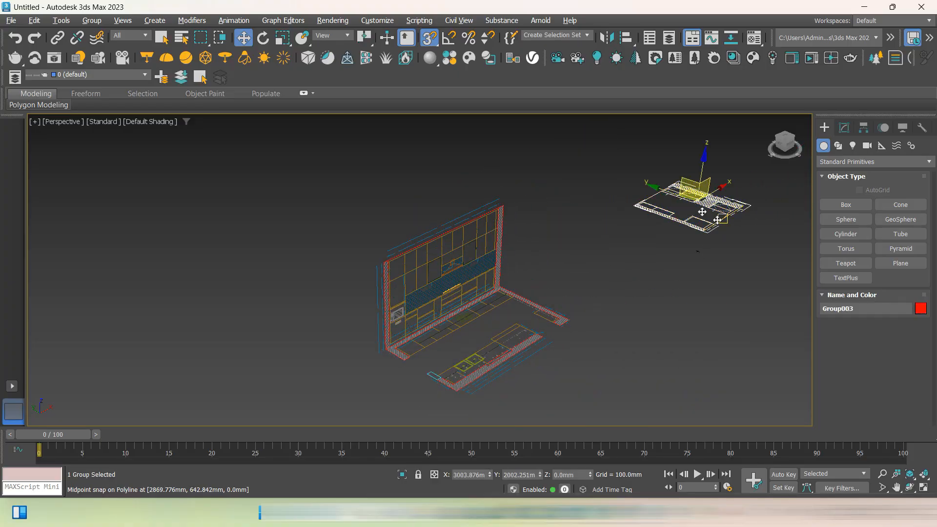
click(263, 39)
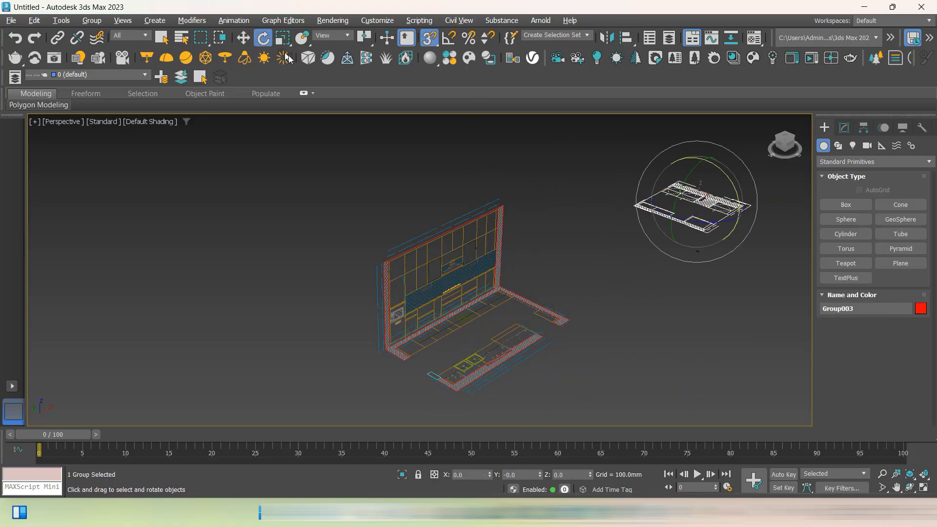
click(429, 38)
click(449, 38)
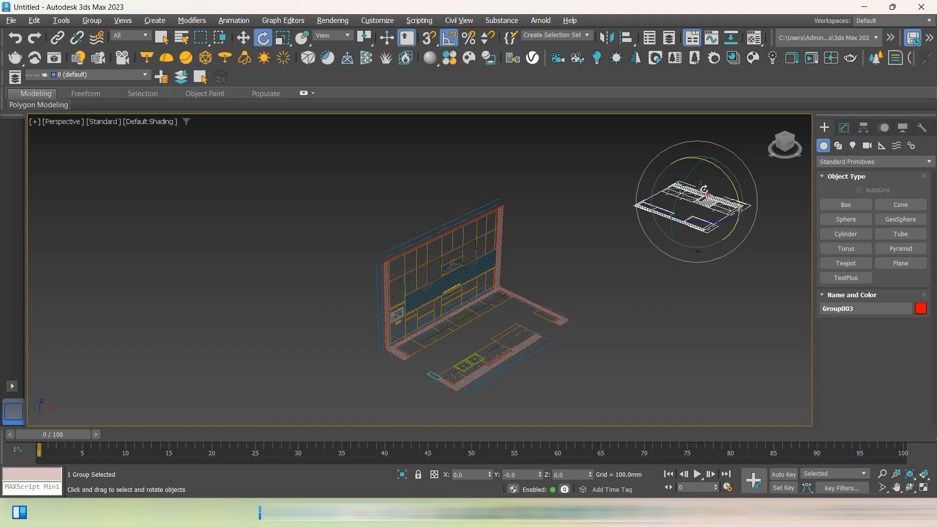
Try to stand the side elevation upright with a single rotation, and undo it
drag(694, 170, 692, 173)
click(735, 348)
scroll(757, 238, up, 10)
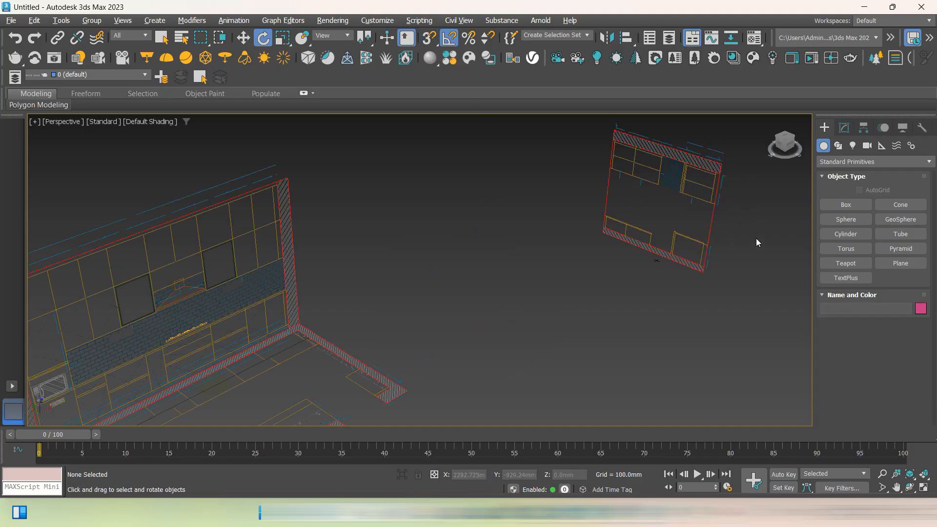
middle_drag(733, 231, 736, 295)
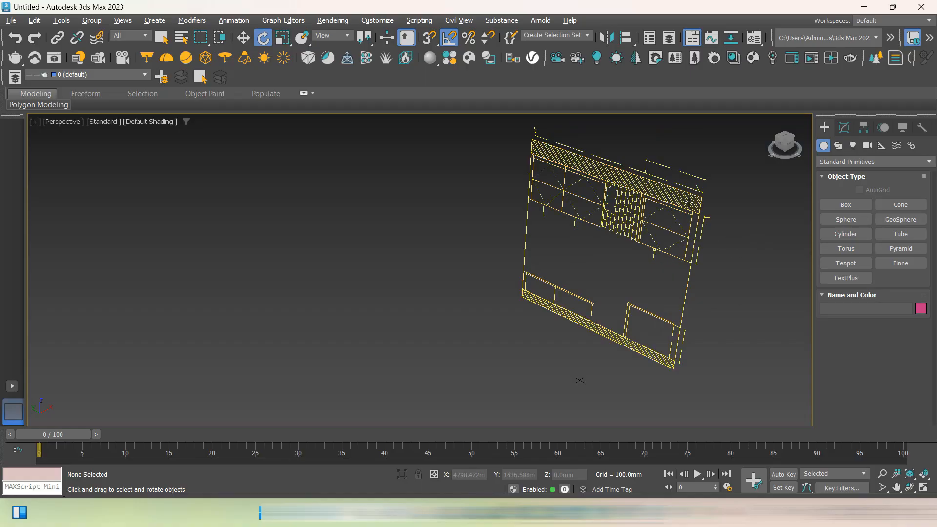
key(ctrl+z)
key(ctrl+z)
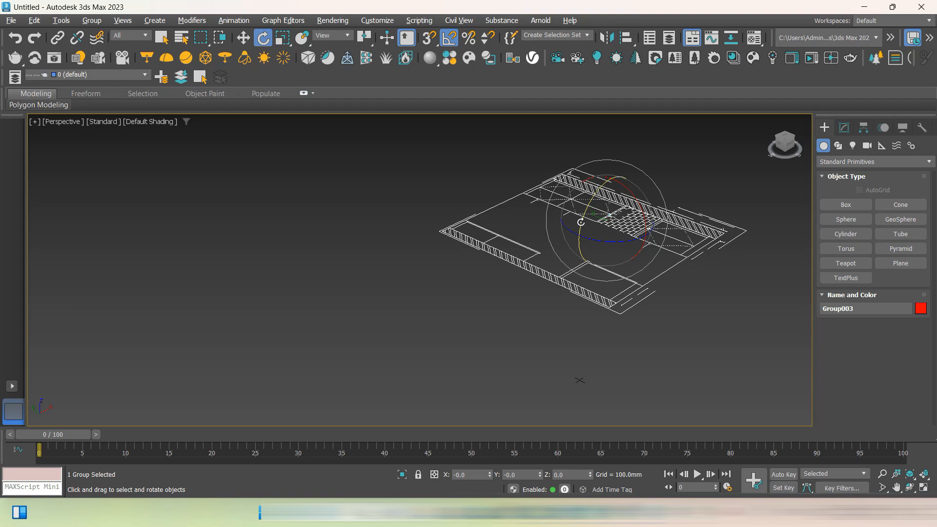
Stand the side elevation upright by rotating it 90° about Y and 90° about X
drag(581, 224, 581, 229)
drag(624, 184, 607, 191)
click(601, 351)
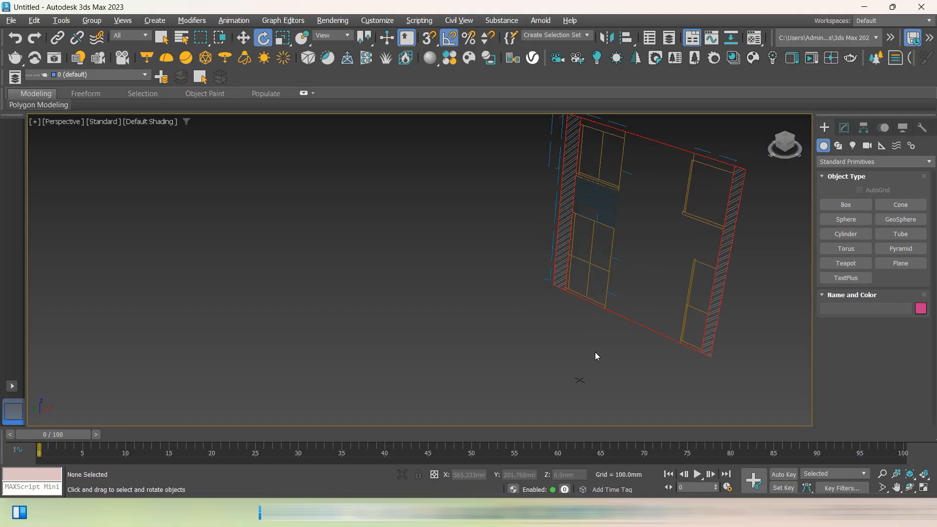
Check the kitchen side elevation drawing in AutoCAD, and turn the upright side elevation 180° about its vertical axis to match
click(708, 264)
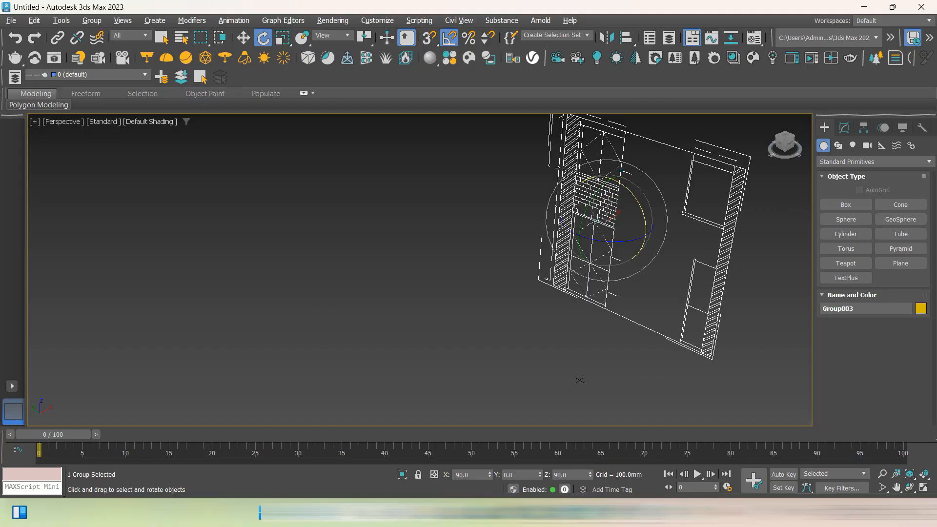
click(731, 464)
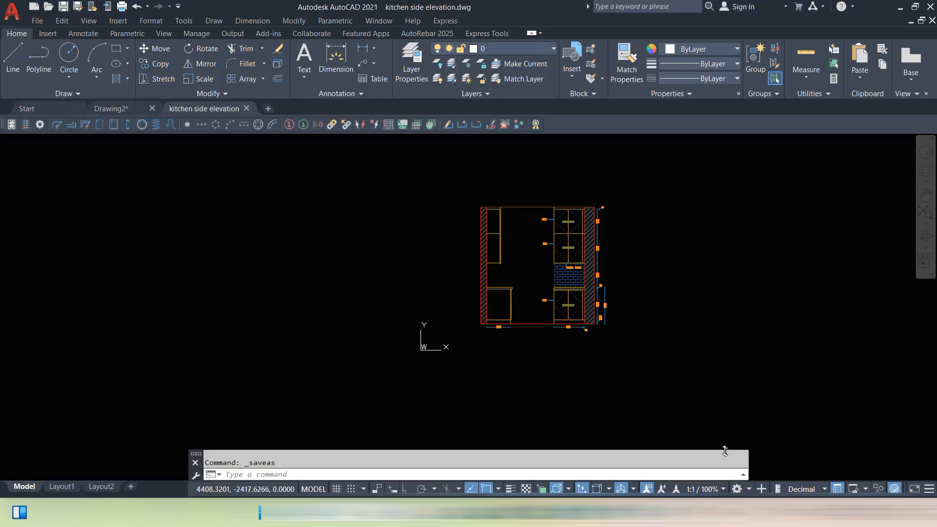
scroll(591, 306, up, 2)
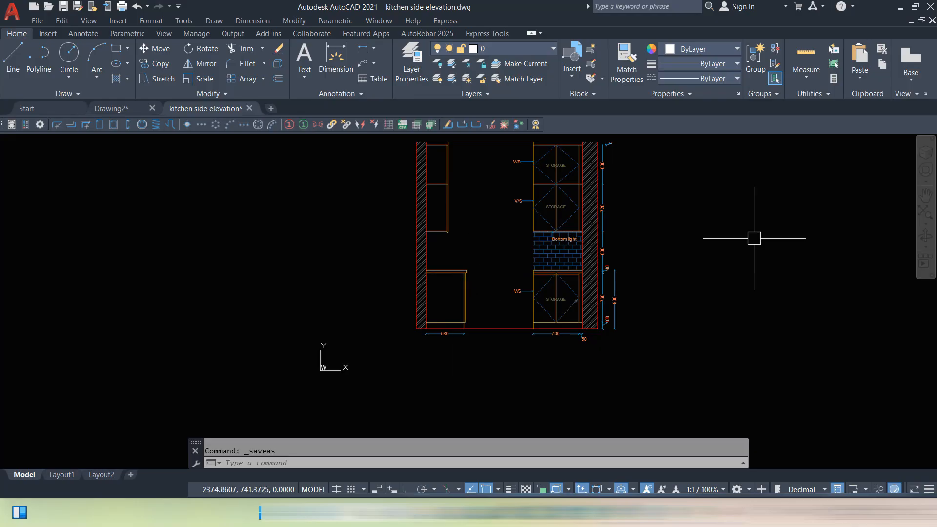
click(900, 6)
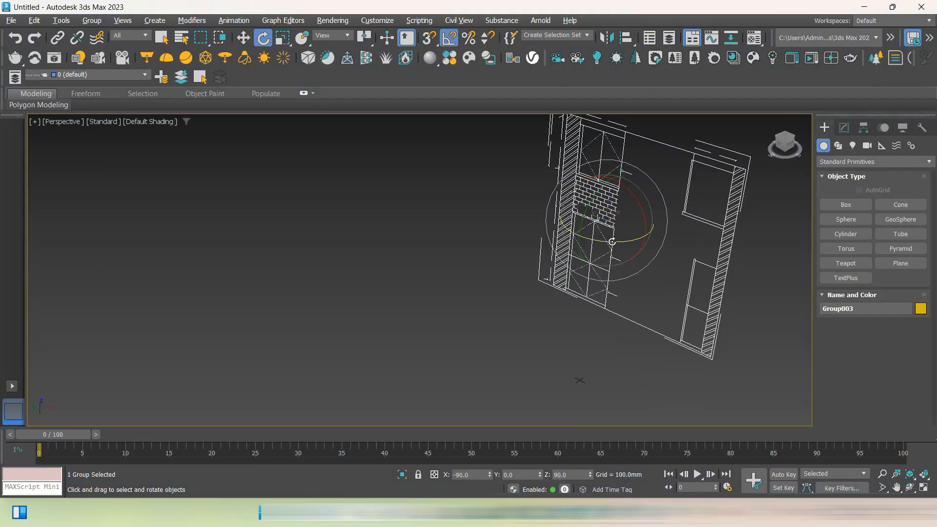
drag(614, 242, 623, 244)
click(693, 315)
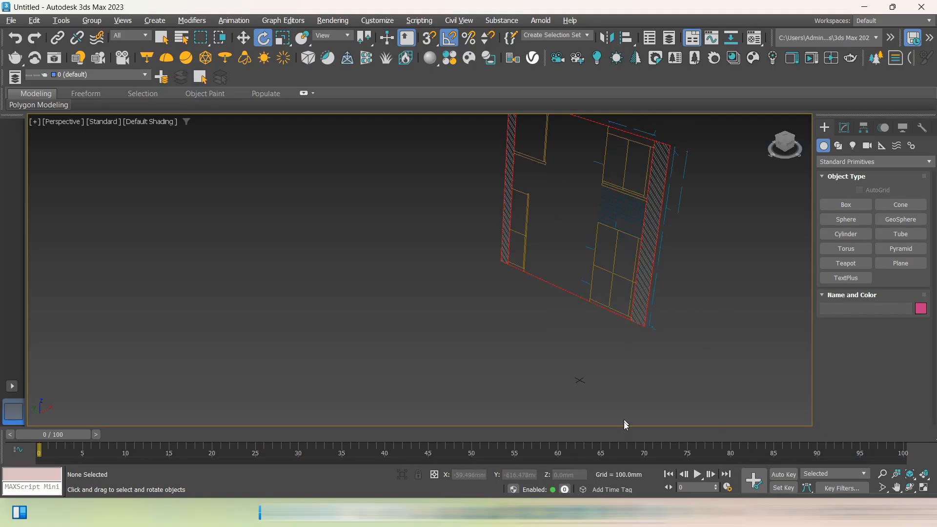
Compare with the kitchen side elevation drawing in AutoCAD again, and flip the side elevation top to bottom by 180° to match
mouse_move(671, 513)
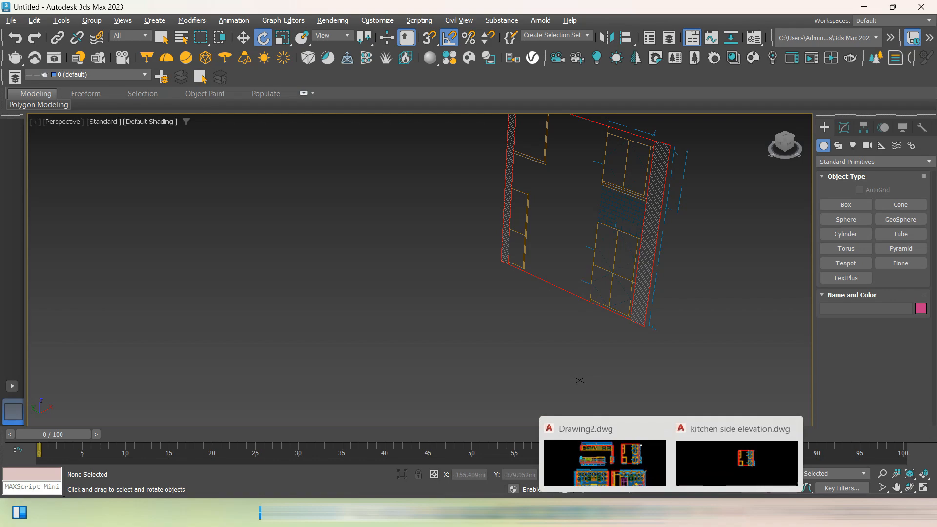
click(701, 468)
middle_drag(448, 244, 473, 321)
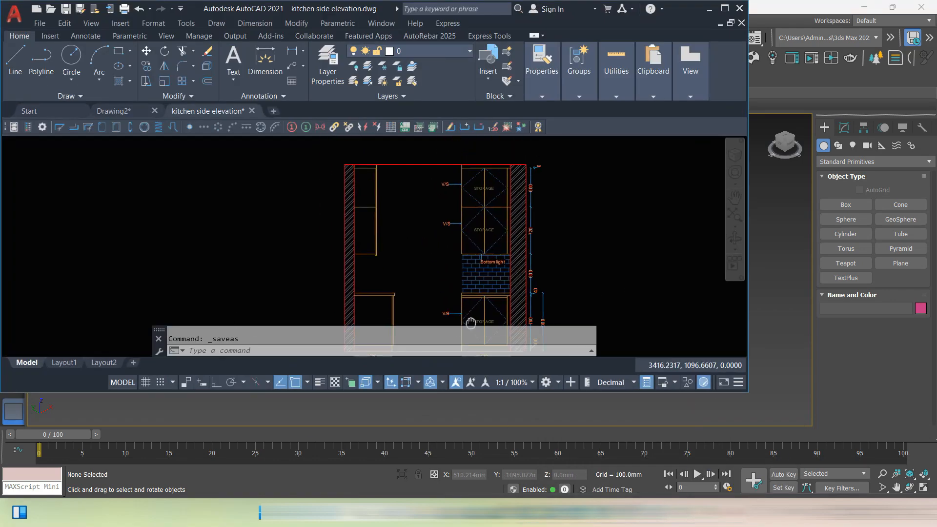
middle_drag(383, 216, 383, 195)
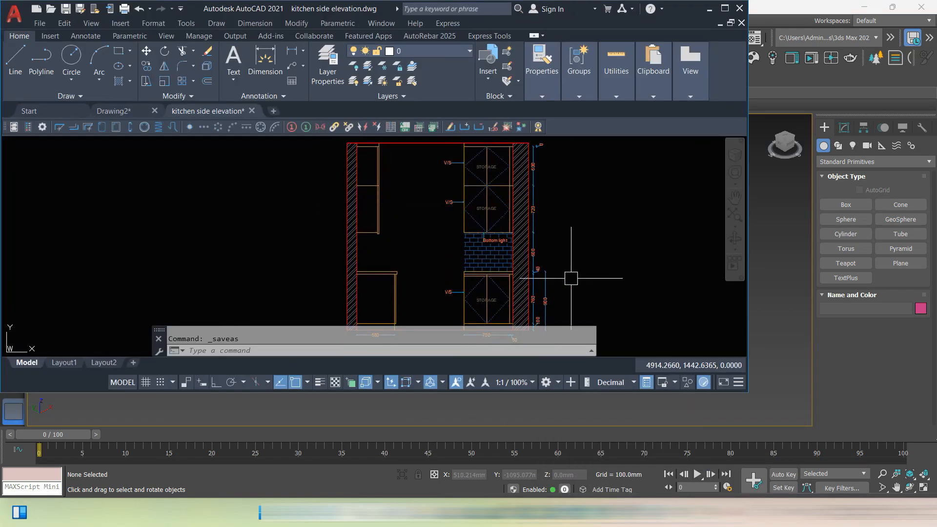
click(599, 459)
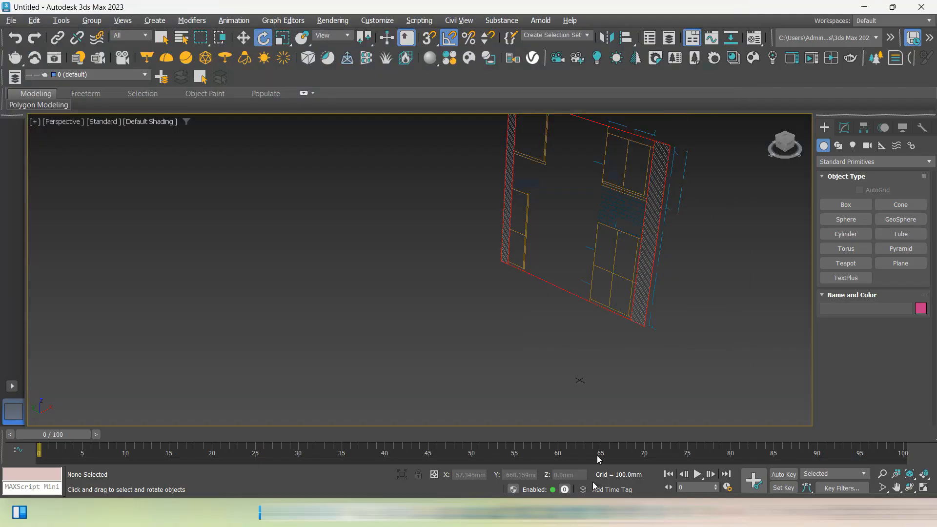
click(644, 253)
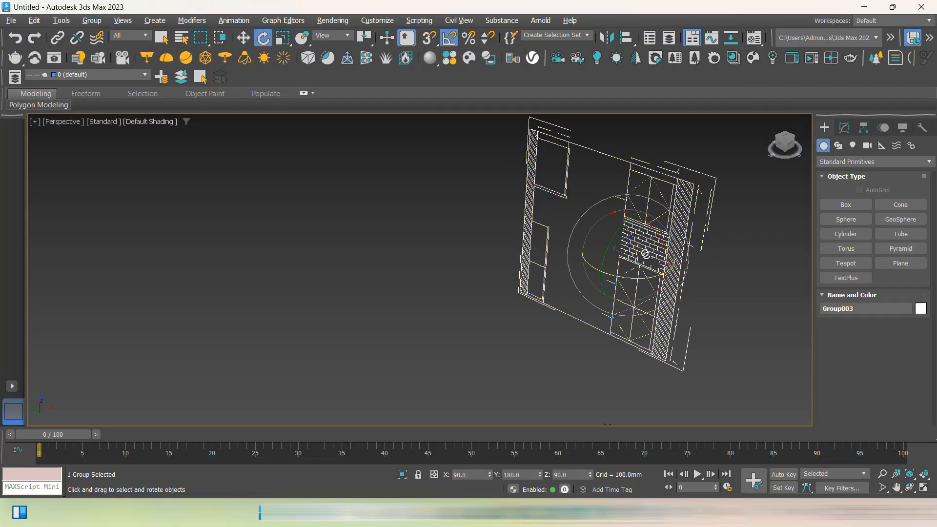
drag(616, 230, 628, 288)
click(759, 290)
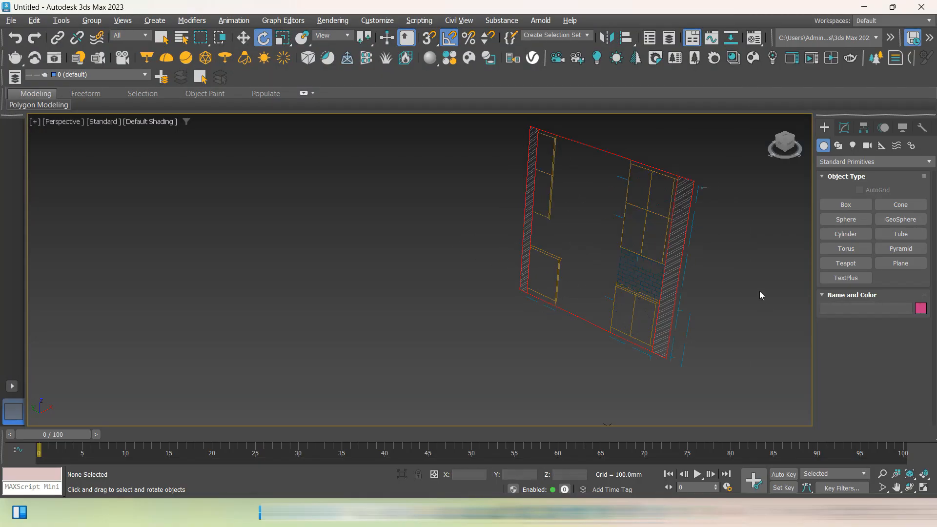
click(780, 146)
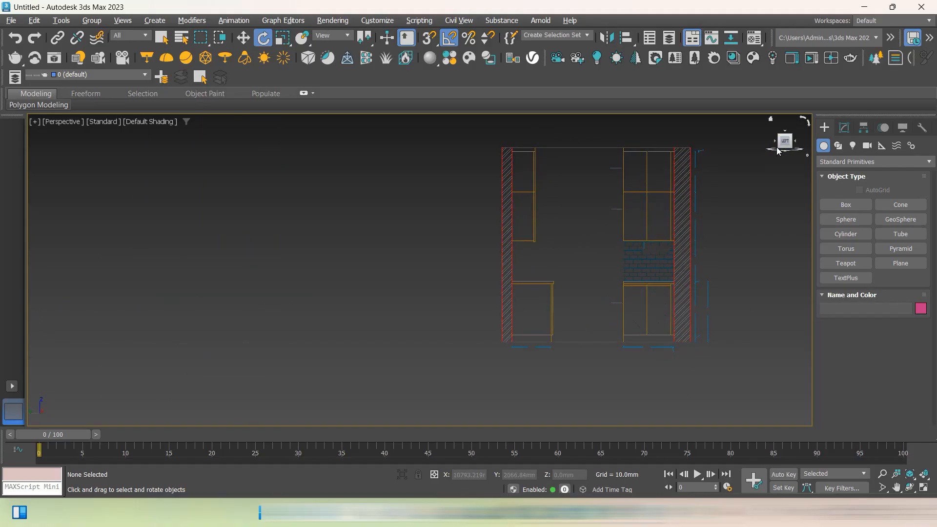
drag(783, 142, 762, 154)
scroll(718, 205, down, 6)
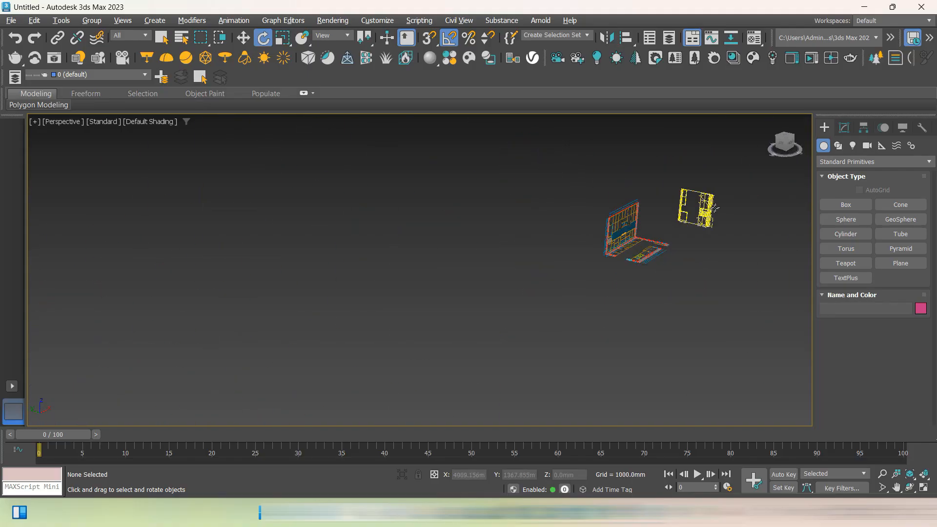
Move the side elevation with 3D snap so its bottom wall corner meets the floor plan's short side wall corner, and deselect it
scroll(712, 224, up, 2)
click(707, 221)
alt+middle_drag(735, 253, 351, 108)
scroll(707, 253, up, 5)
click(244, 38)
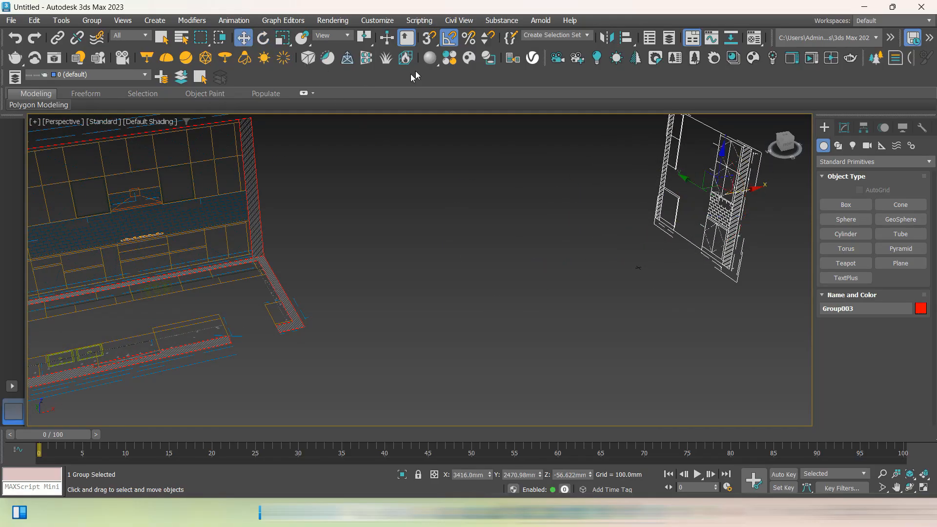
click(429, 39)
scroll(735, 273, up, 6)
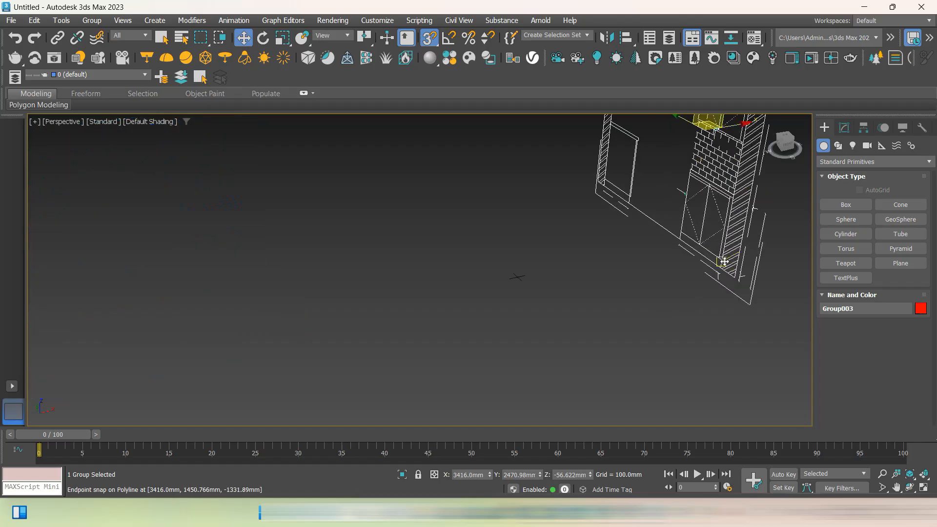
scroll(740, 276, up, 2)
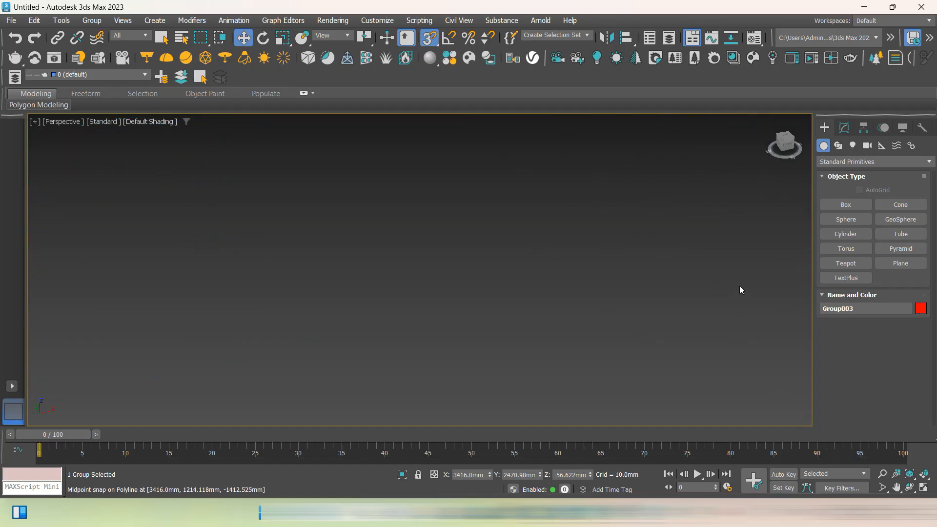
scroll(740, 287, down, 2)
drag(741, 284, 721, 402)
scroll(803, 266, down, 5)
scroll(595, 256, down, 2)
scroll(588, 201, up, 3)
scroll(592, 184, down, 6)
scroll(529, 259, up, 5)
scroll(544, 245, up, 4)
scroll(522, 274, down, 6)
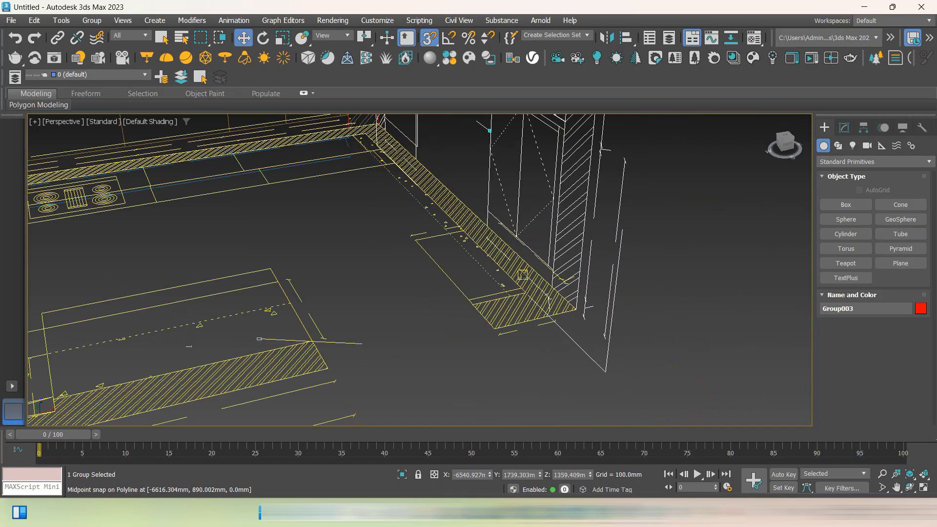
click(674, 320)
Combine the floor plan and both elevations into a single group, deselect it and switch the viewport to Top view
middle_drag(551, 366, 590, 385)
middle_drag(624, 302, 464, 351)
scroll(459, 359, down, 3)
scroll(458, 360, down, 2)
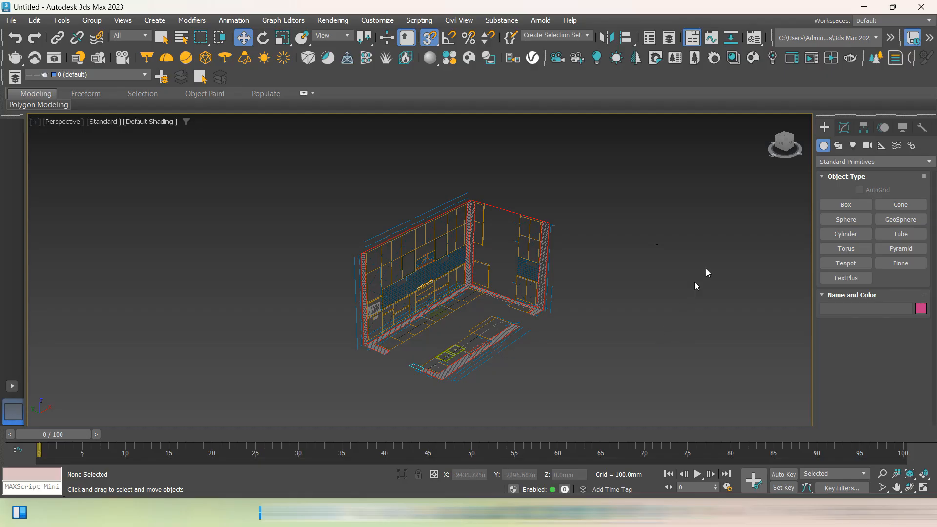
scroll(361, 266, up, 3)
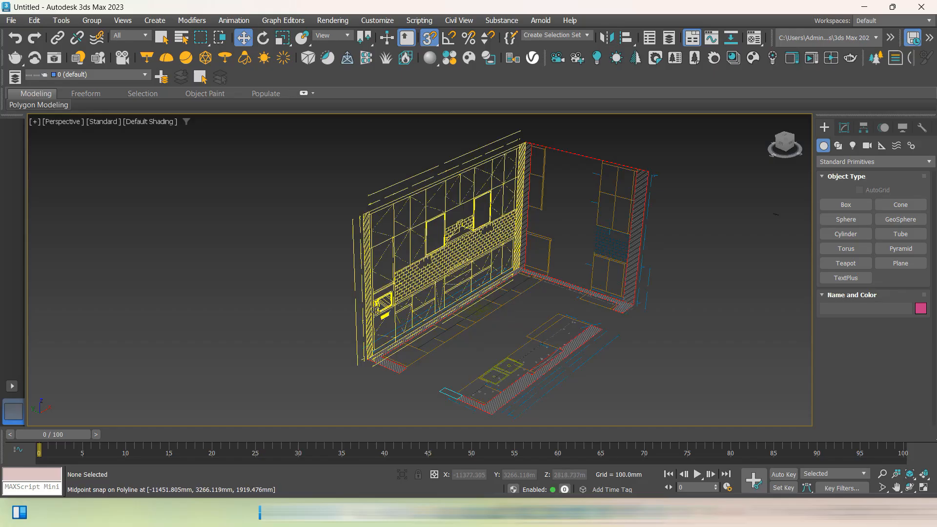
click(787, 140)
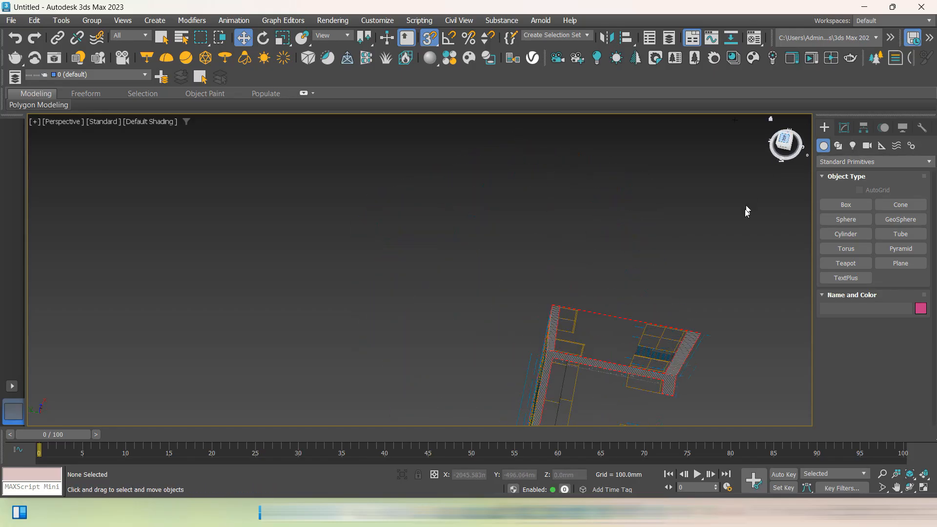
scroll(686, 168, down, 3)
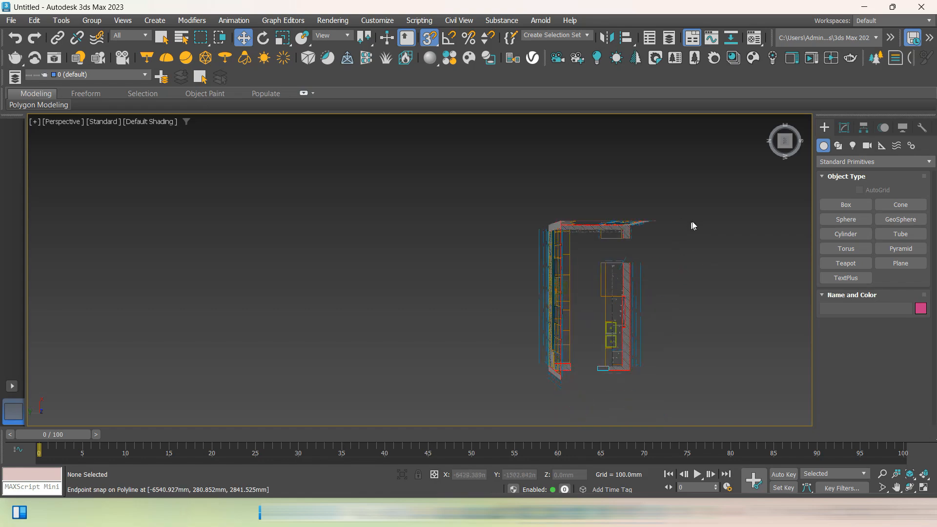
drag(498, 390, 499, 390)
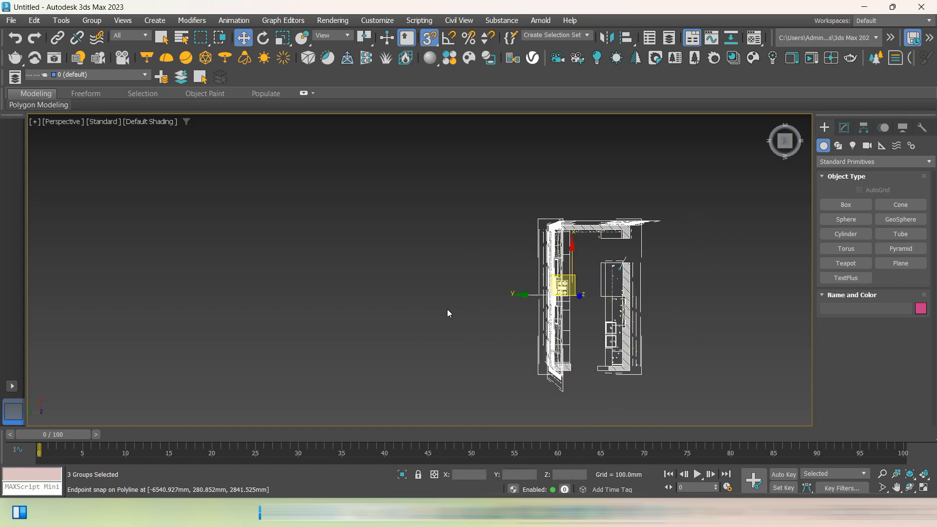
click(92, 20)
click(127, 43)
click(492, 277)
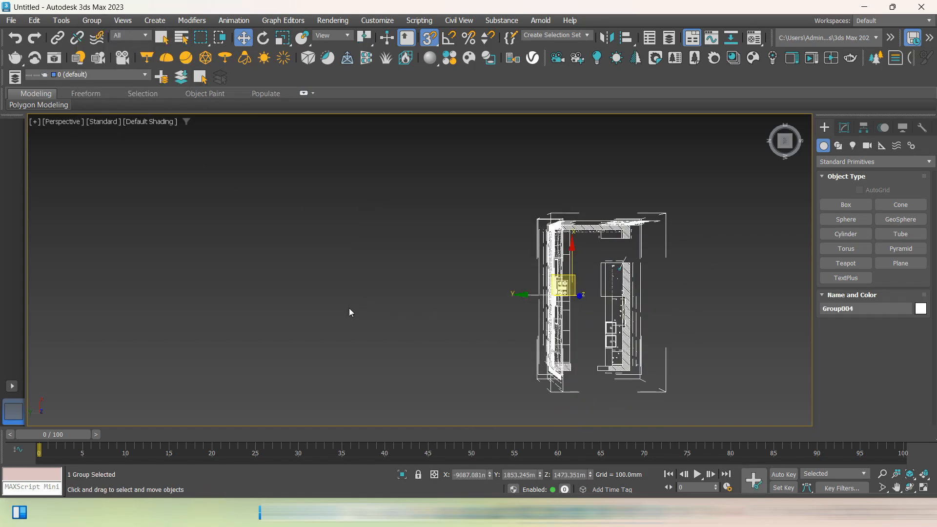
click(659, 310)
key(t)
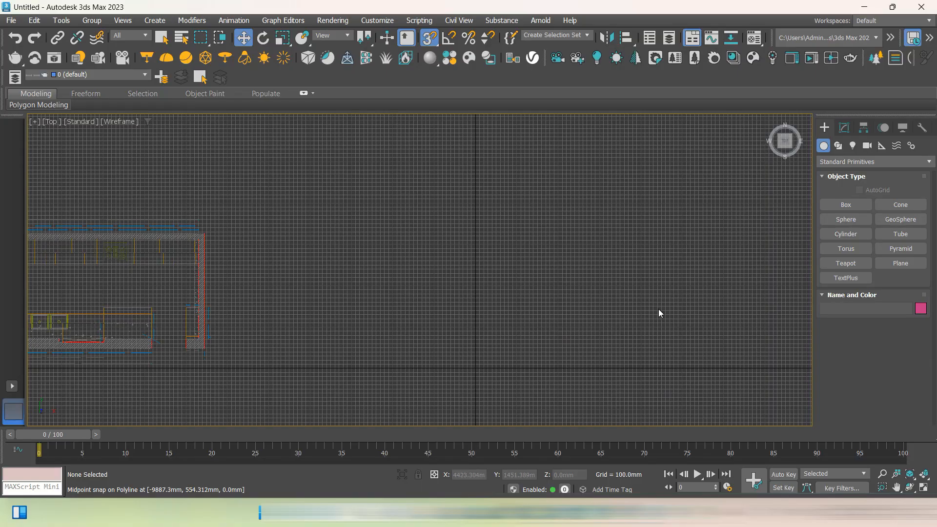
Hide the grid in the Top viewport and frame the kitchen floor plan
key(g)
middle_drag(320, 315, 526, 311)
middle_drag(277, 276, 457, 253)
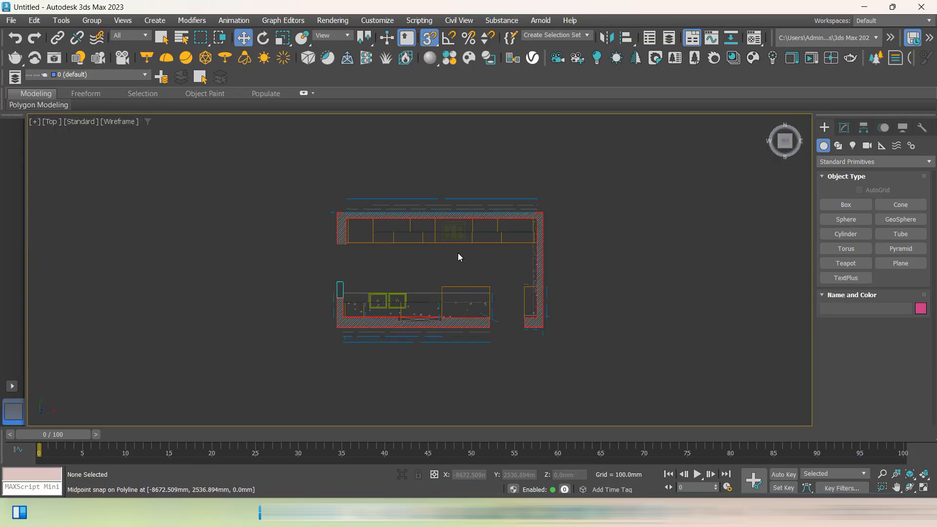
scroll(458, 254, up, 3)
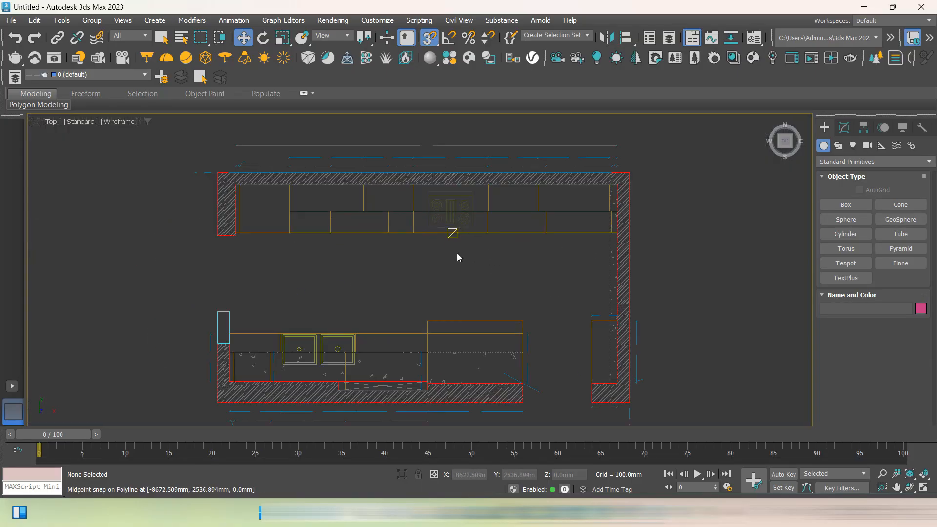
Create a box over the short wall stub beside the long wall, about 768 × 223 mm, snapped to the elevation's height of about 2871 mm
click(846, 204)
scroll(219, 171, up, 2)
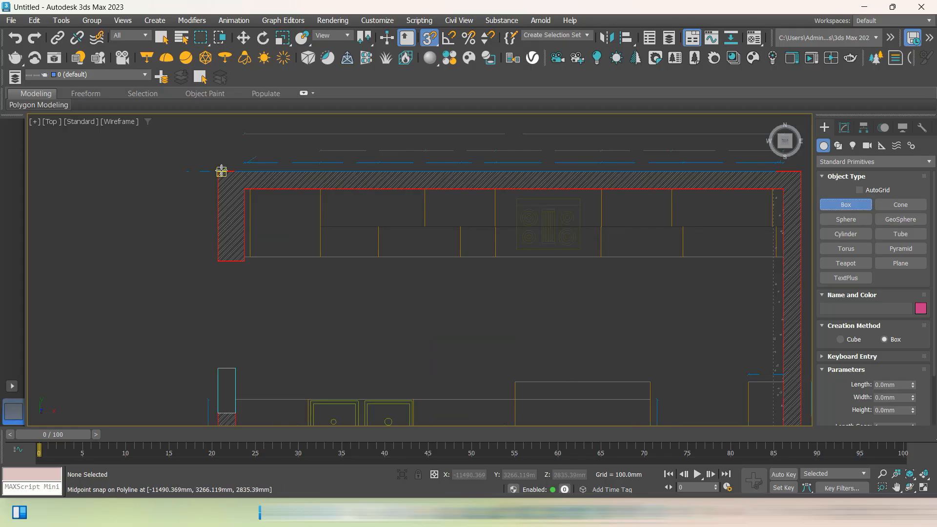
drag(221, 171, 242, 262)
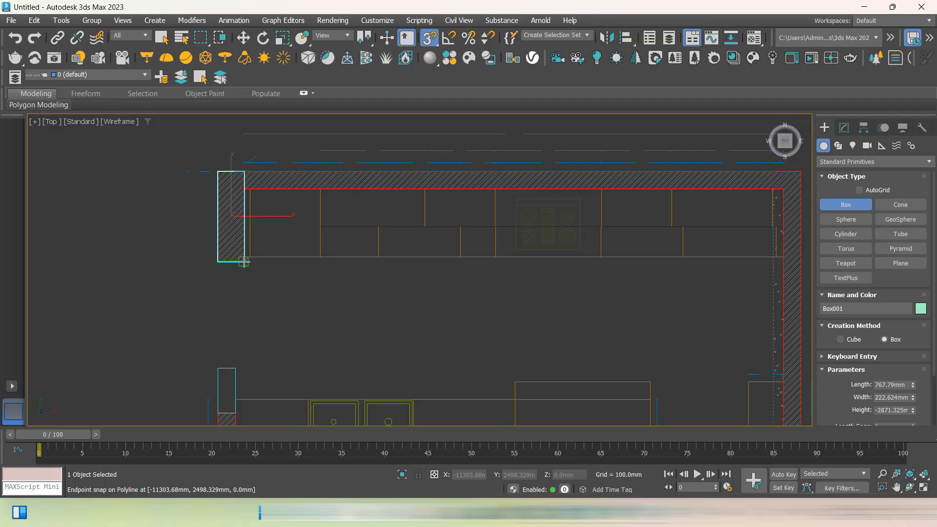
scroll(244, 262, down, 2)
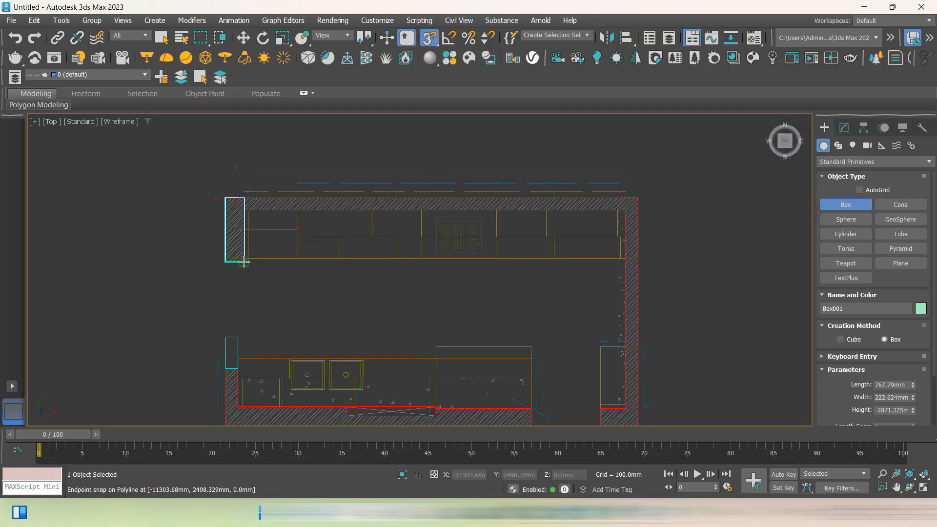
alt+middle_drag(243, 259, 295, 207)
scroll(272, 263, down, 2)
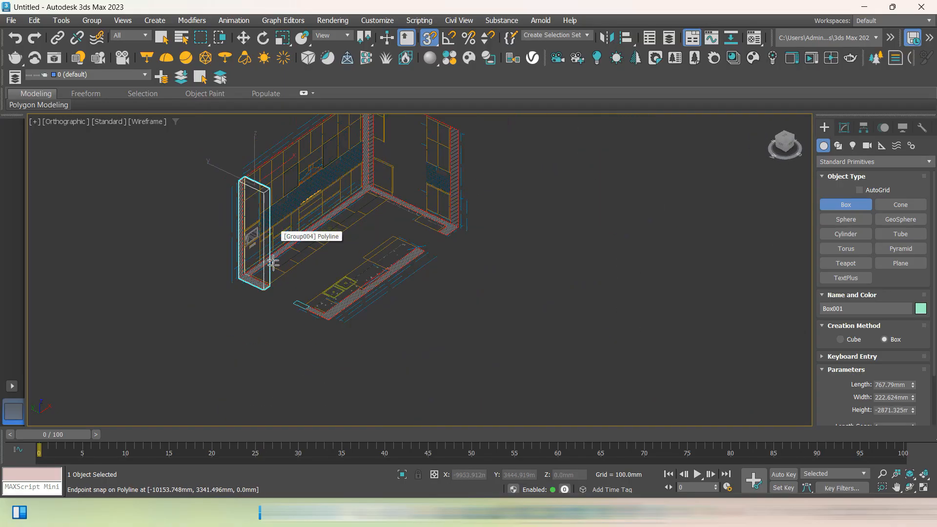
scroll(264, 291, up, 3)
scroll(324, 316, down, 1)
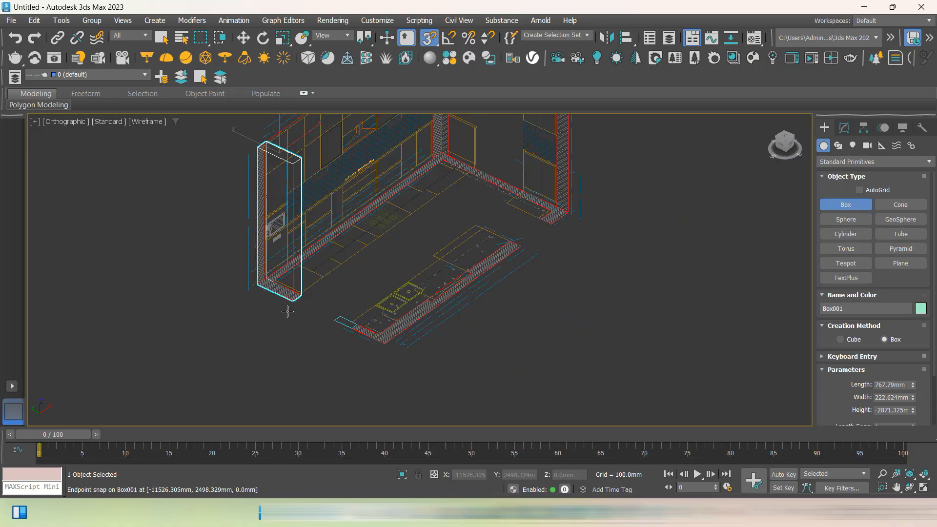
Try to create a box about 2409 × 151 mm along the short side wall and snap its height to the elevation
alt+middle_drag(287, 312, 493, 262)
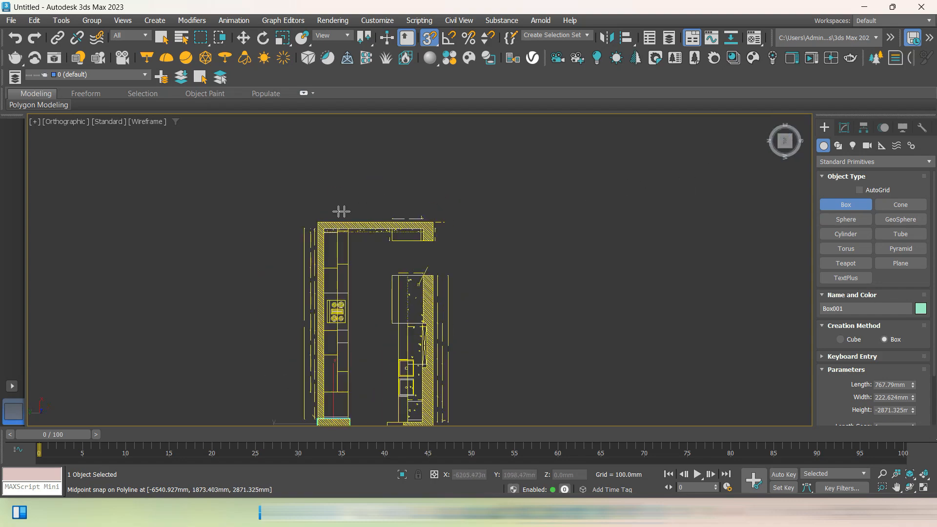
scroll(346, 210, up, 3)
middle_drag(343, 222, 341, 131)
middle_drag(325, 352, 350, 224)
scroll(401, 180, down, 2)
middle_drag(402, 178, 381, 337)
scroll(350, 241, up, 3)
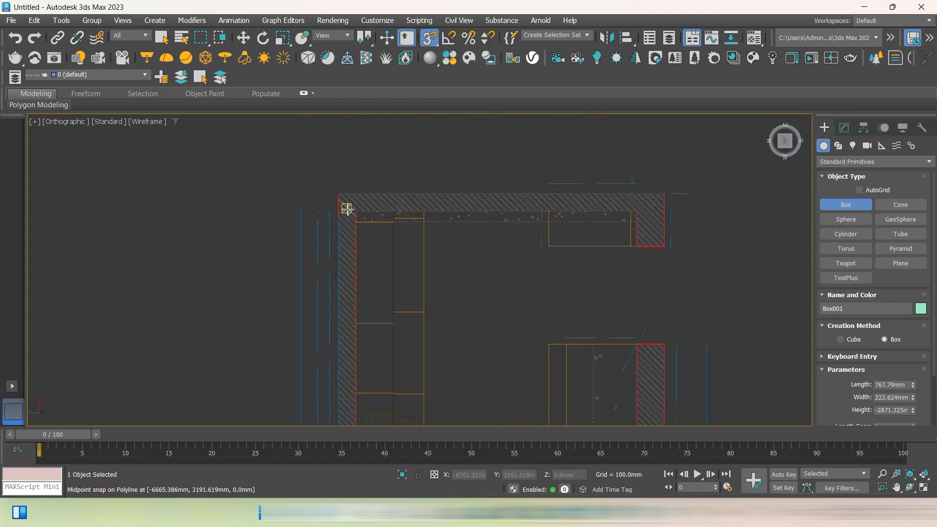
drag(356, 211, 639, 194)
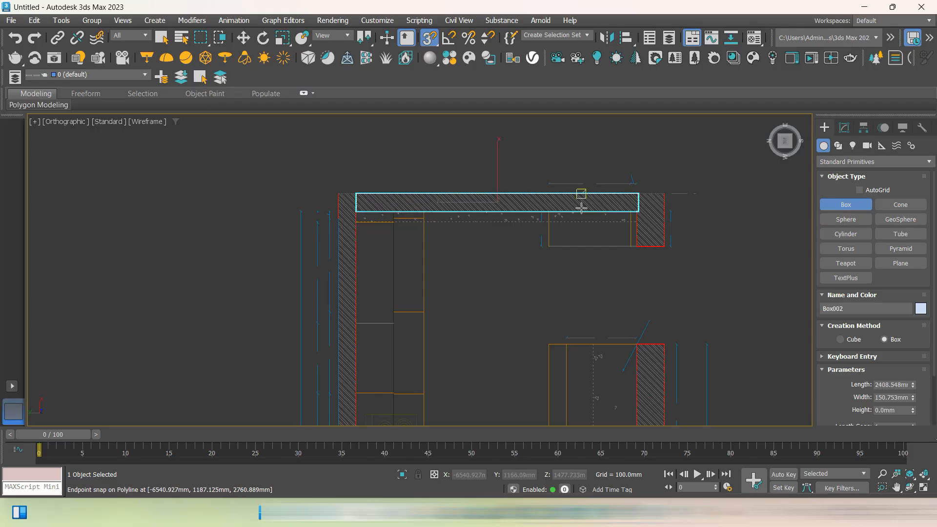
scroll(579, 215, down, 3)
alt+middle_drag(573, 224, 489, 167)
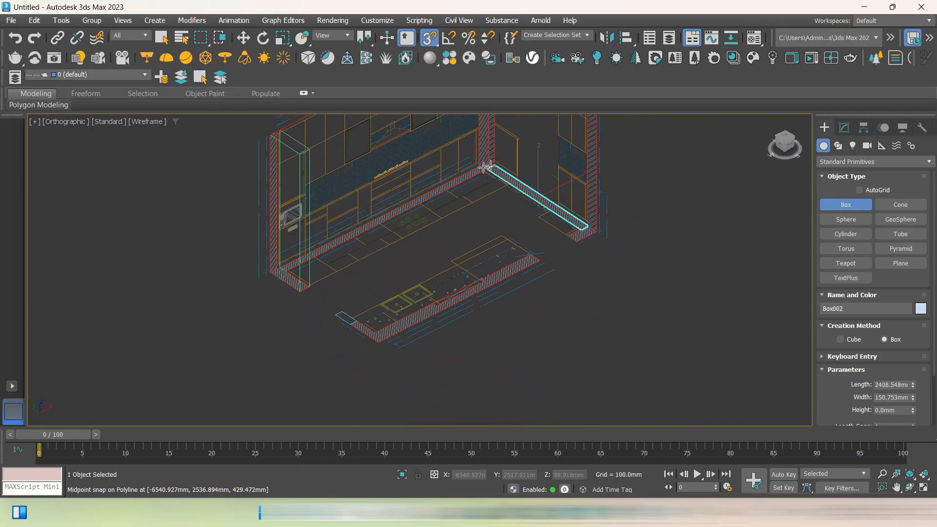
click(299, 151)
scroll(681, 229, down, 3)
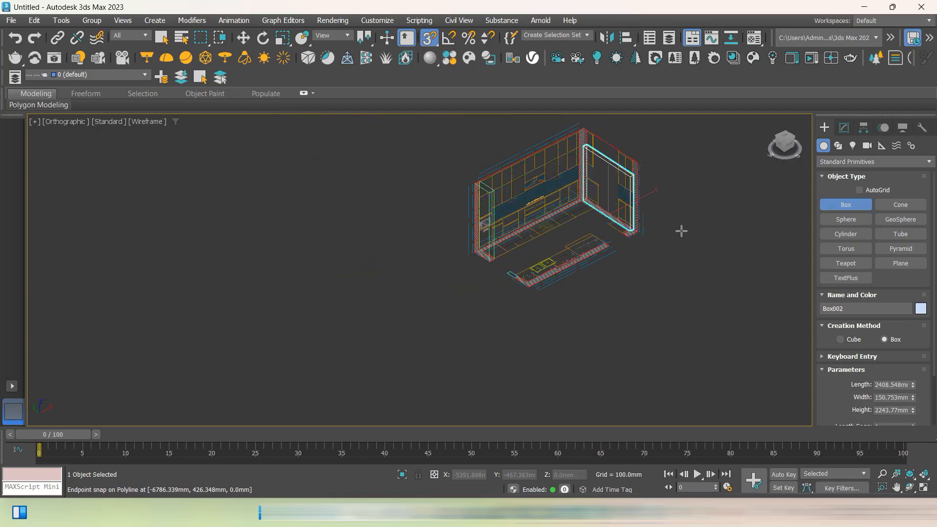
middle_drag(682, 230, 681, 281)
scroll(624, 235, up, 3)
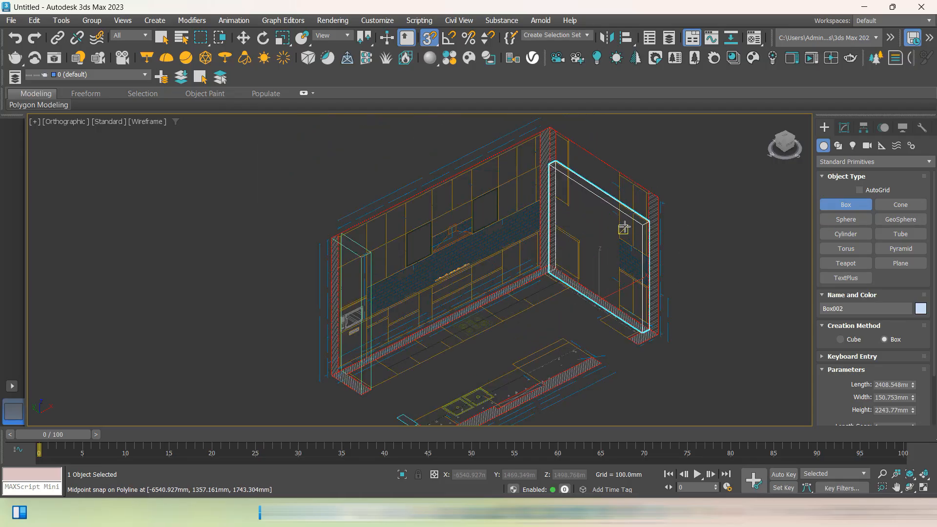
click(791, 141)
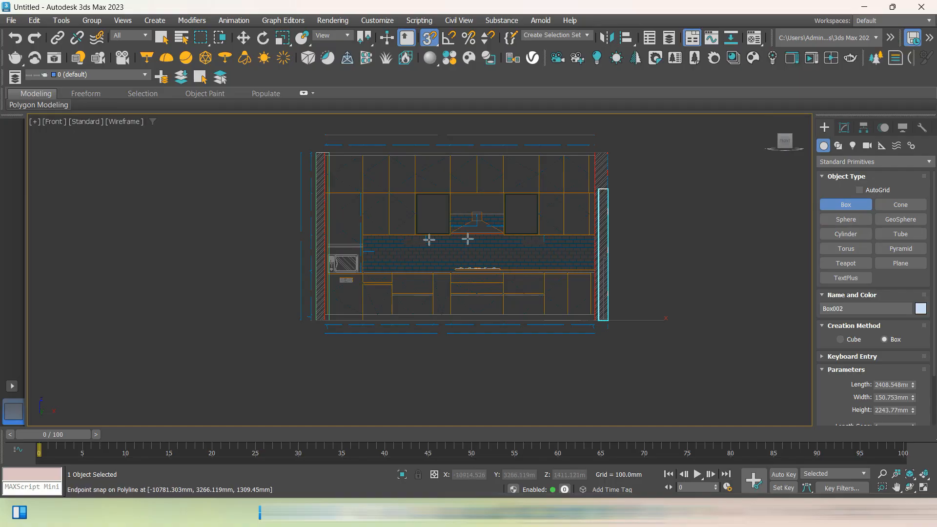
right_click(658, 221)
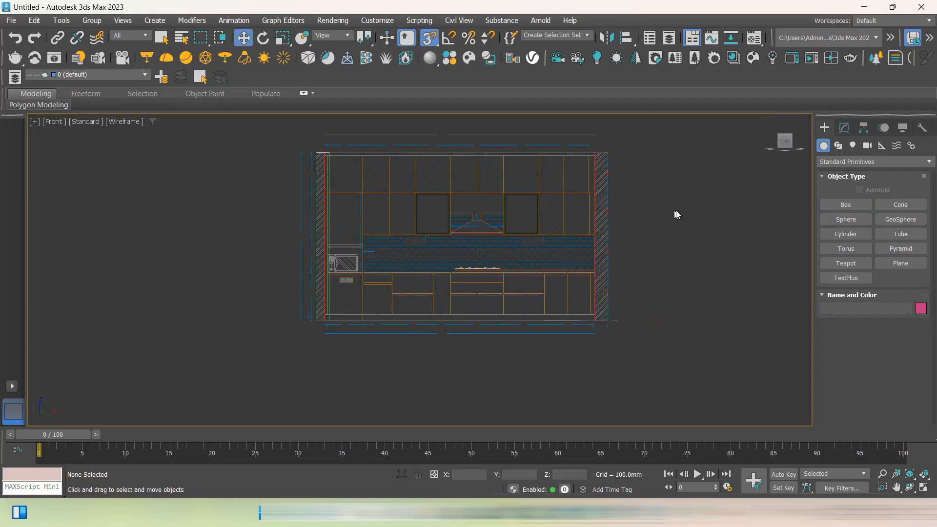
Try to create the short side wall's box in Top view, about 2388 × 151 mm, starting at its corner with the long wall
drag(784, 142, 769, 163)
scroll(592, 259, up, 5)
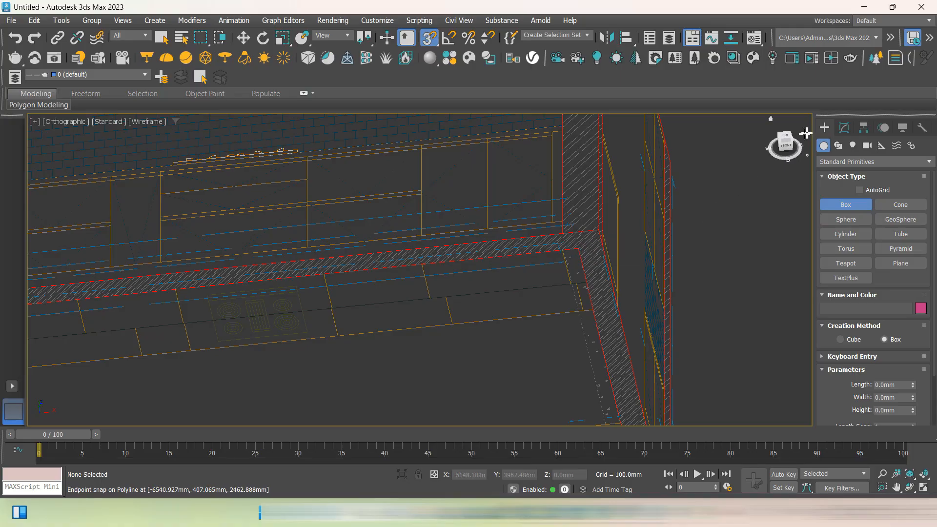
click(782, 141)
middle_drag(693, 178, 611, 173)
scroll(594, 223, up, 3)
scroll(587, 204, down, 3)
mouse_move(560, 134)
mouse_down()
mouse_move(591, 234)
mouse_move(556, 332)
mouse_move(578, 403)
mouse_move(538, 372)
mouse_move(548, 377)
mouse_move(454, 377)
mouse_move(556, 374)
mouse_up()
scroll(556, 332, down, 1)
scroll(576, 397, up, 3)
scroll(556, 375, up, 4)
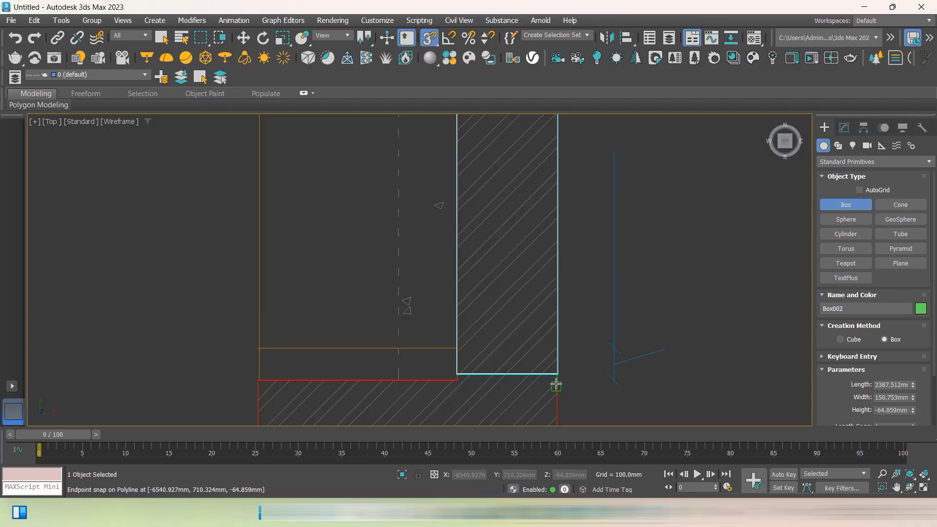
right_click(556, 384)
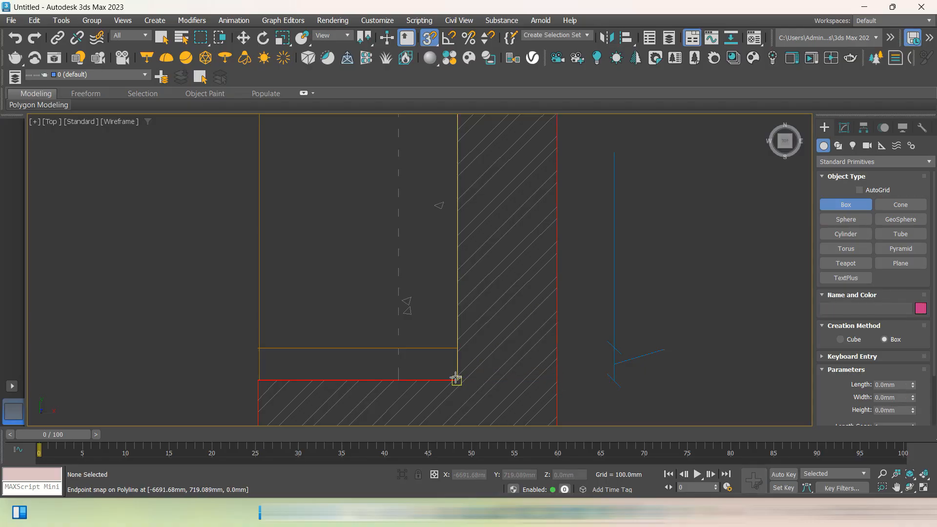
Try to create the short side wall's box from its opposite end to the long wall, about 2398 × 151 mm
drag(456, 380, 547, 123)
scroll(543, 261, down, 6)
scroll(517, 195, down, 3)
scroll(527, 140, up, 8)
scroll(530, 130, up, 4)
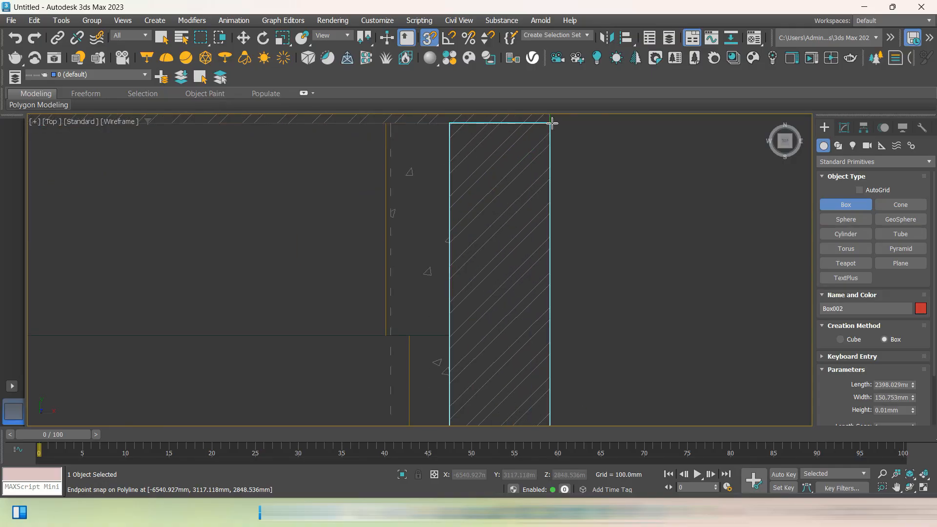
scroll(561, 271, down, 5)
alt+middle_drag(561, 272, 531, 269)
scroll(531, 269, down, 3)
right_click(582, 208)
middle_drag(579, 218, 567, 251)
key(space)
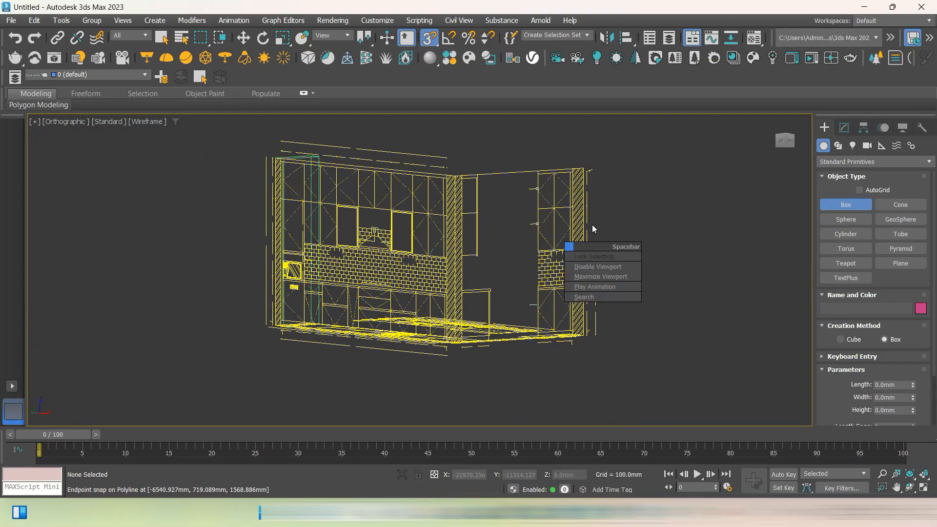
Create a box about 2391 × 151 mm over the short side wall in an angled view, snapping its height to about 2871 mm
alt+middle_drag(636, 203, 621, 230)
scroll(617, 263, down, 8)
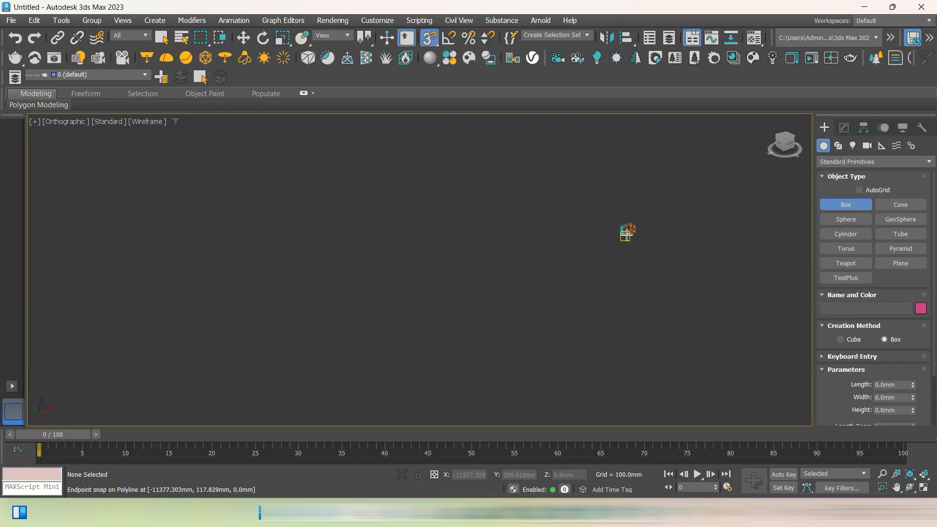
scroll(626, 233, up, 12)
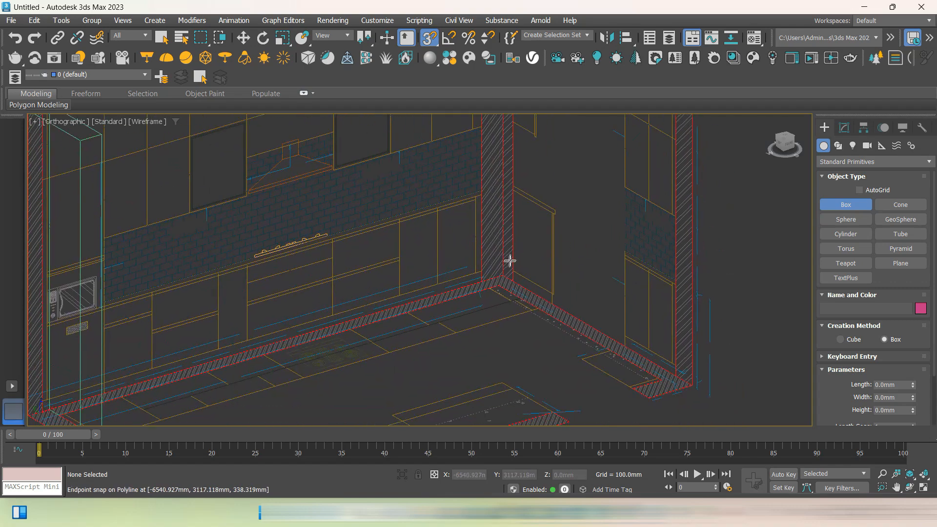
alt+middle_drag(510, 261, 542, 266)
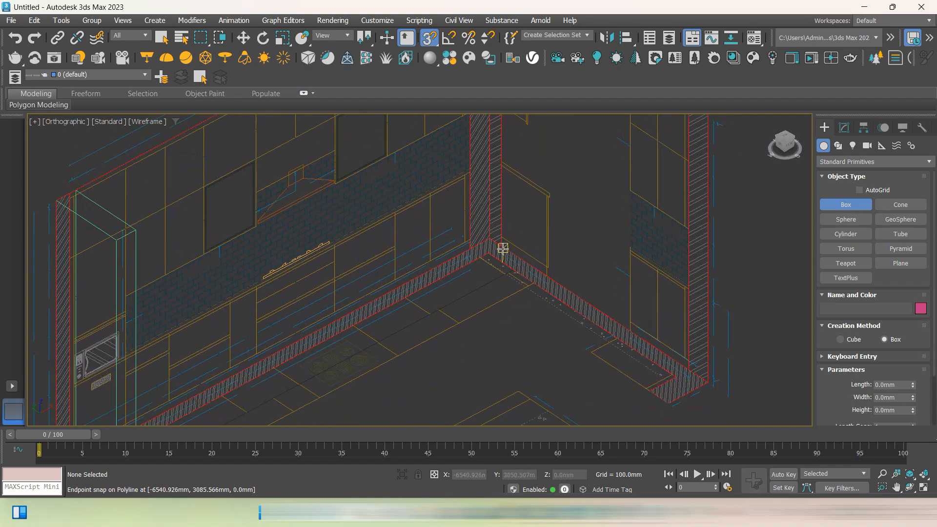
scroll(502, 249, up, 6)
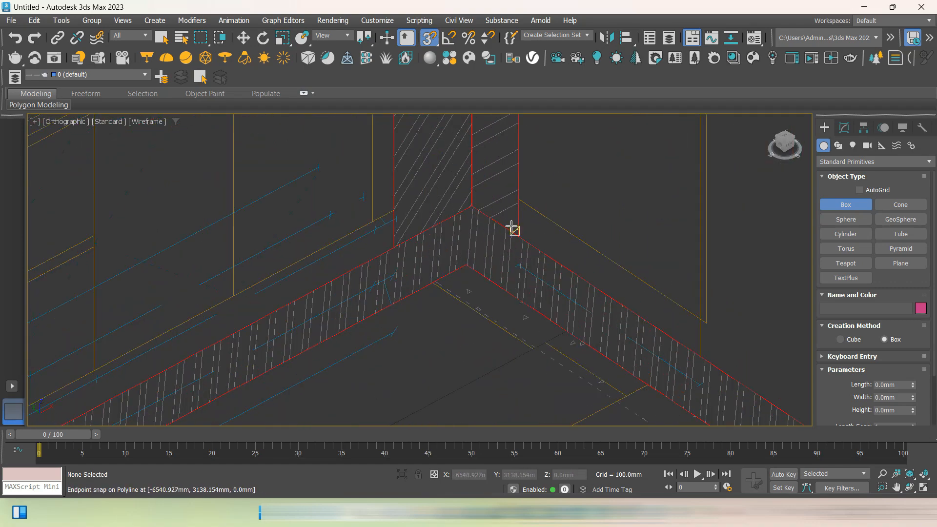
drag(517, 236, 613, 358)
scroll(486, 198, down, 5)
scroll(673, 331, up, 5)
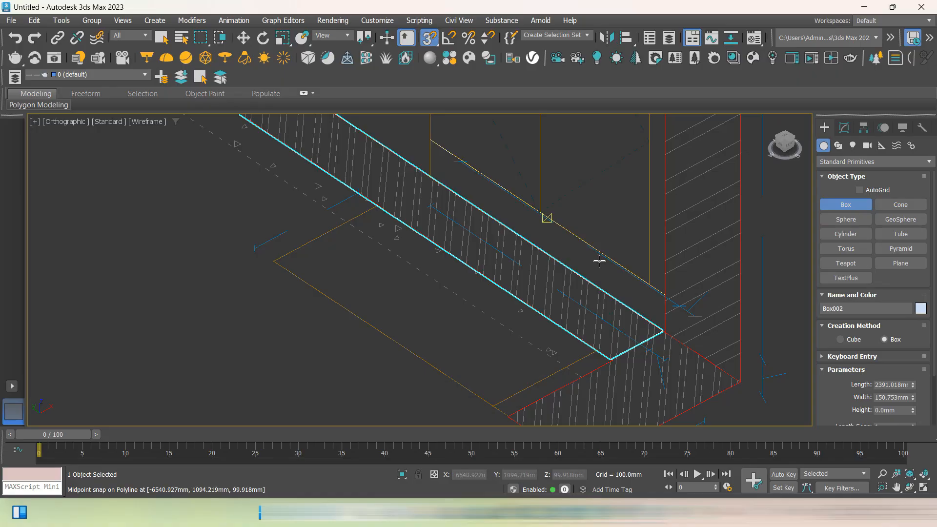
scroll(599, 261, down, 6)
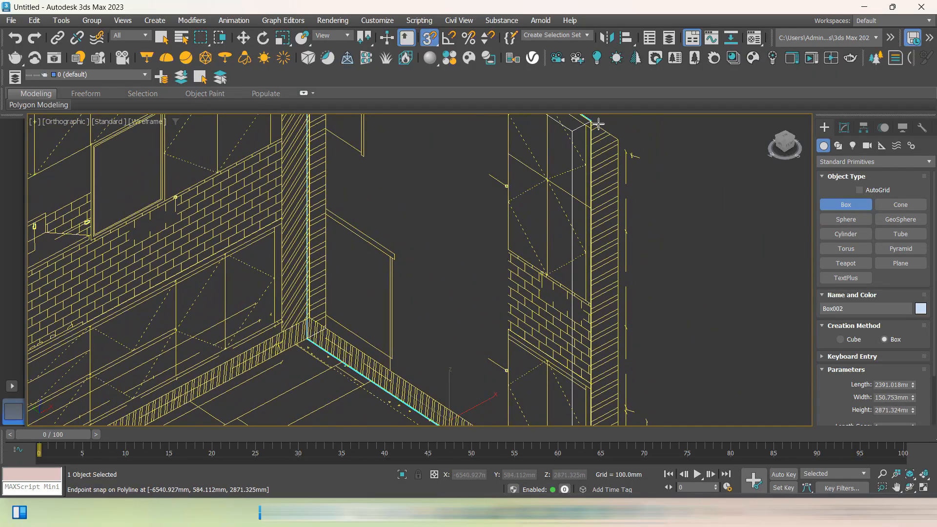
scroll(680, 210, down, 6)
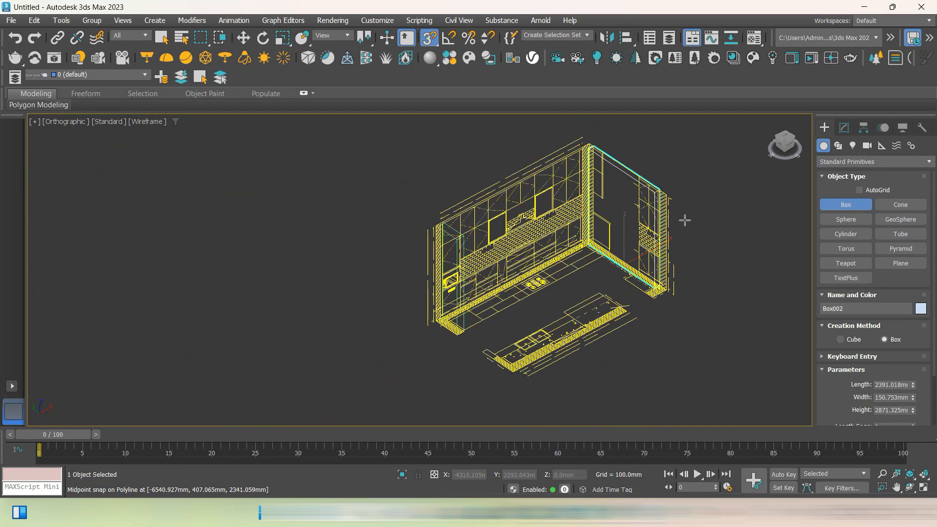
Switch the viewport from wireframe to default shading, leave box creation and deselect the side wall box
key(F3)
key(w)
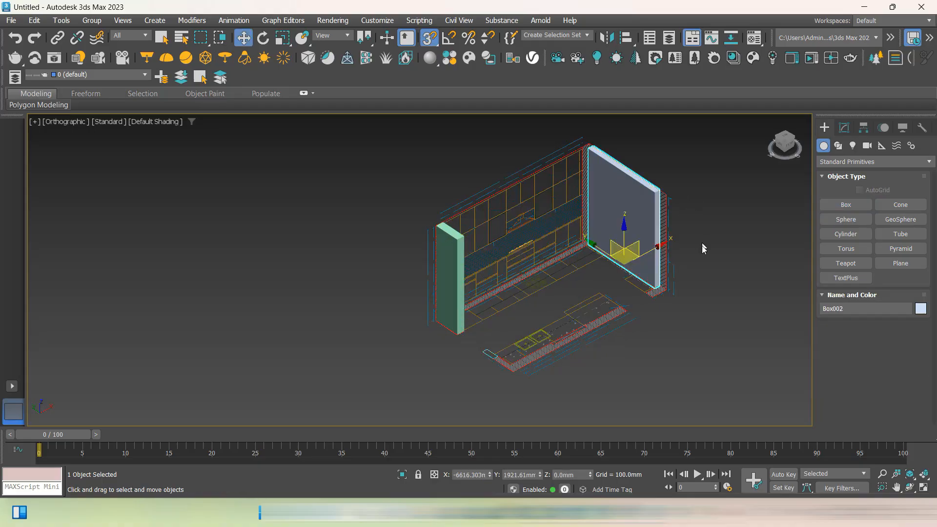
click(706, 307)
alt+middle_drag(707, 307, 669, 308)
scroll(653, 244, up, 3)
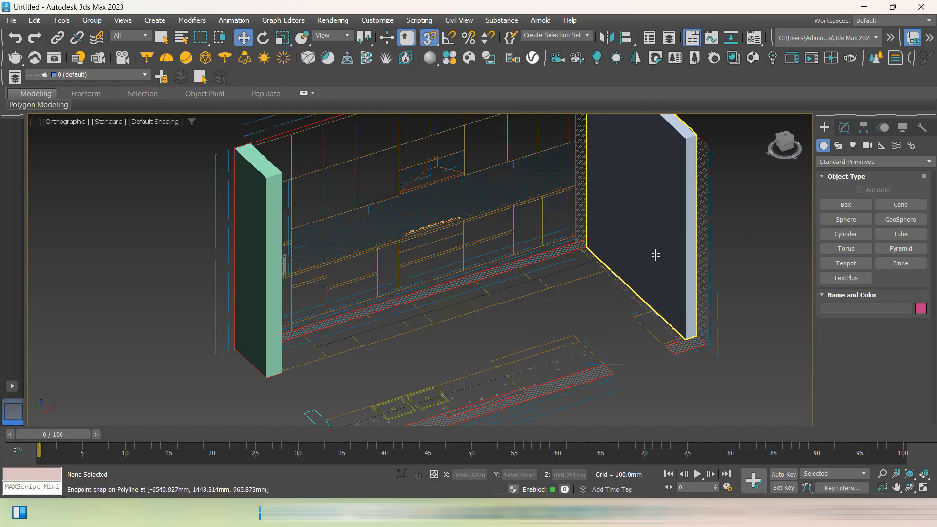
alt+middle_drag(656, 264, 669, 295)
middle_drag(608, 246, 611, 326)
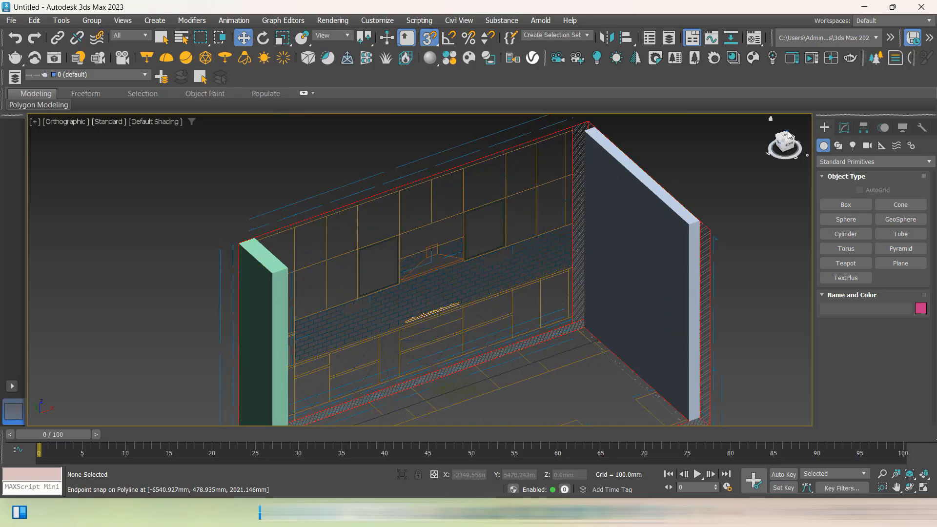
In Top view, draw a box base about 4763 × 149 mm over the long back wall, snapping between the two side walls
click(787, 140)
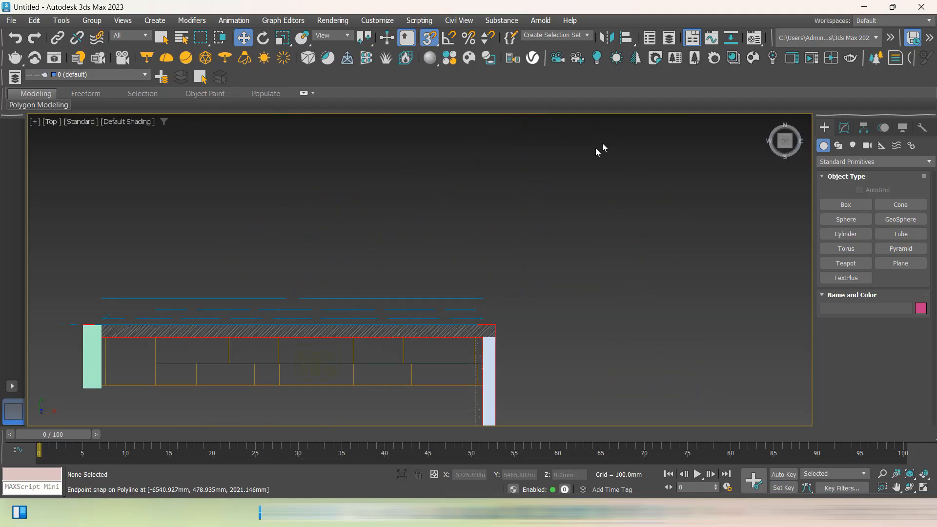
scroll(485, 334, up, 5)
scroll(558, 297, down, 3)
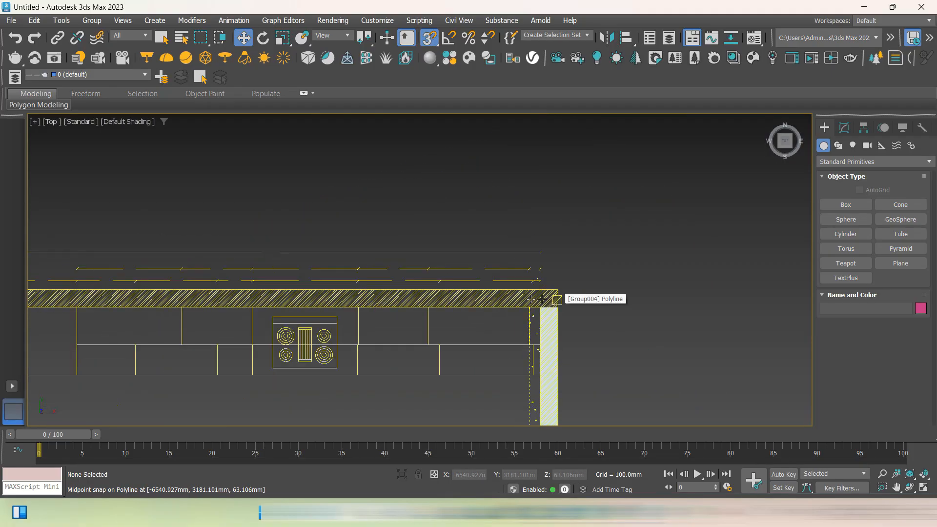
middle_drag(253, 302, 488, 231)
click(846, 205)
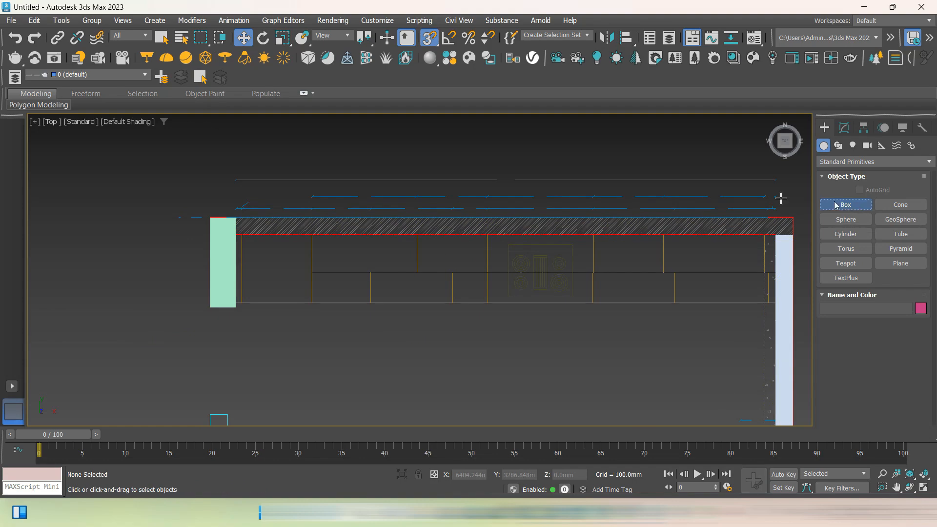
scroll(236, 216, up, 5)
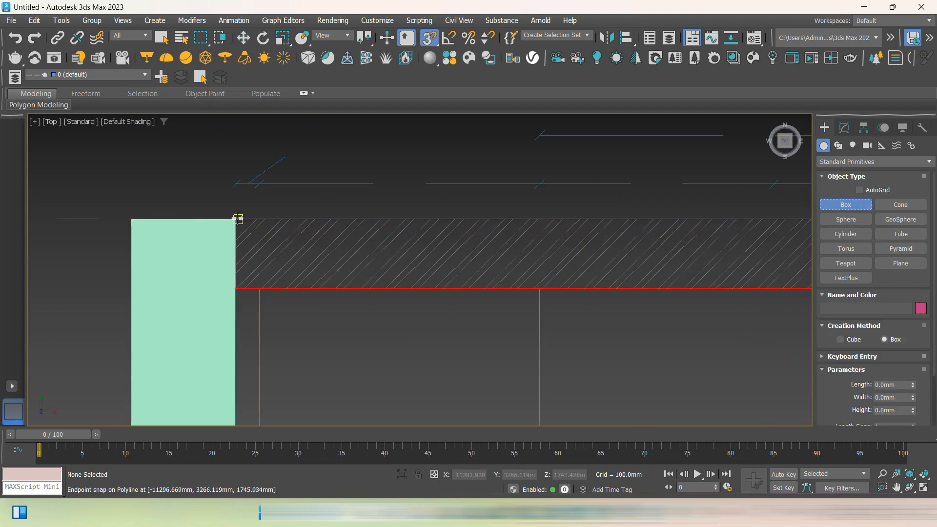
drag(236, 215, 634, 306)
scroll(300, 245, down, 5)
scroll(701, 228, up, 3)
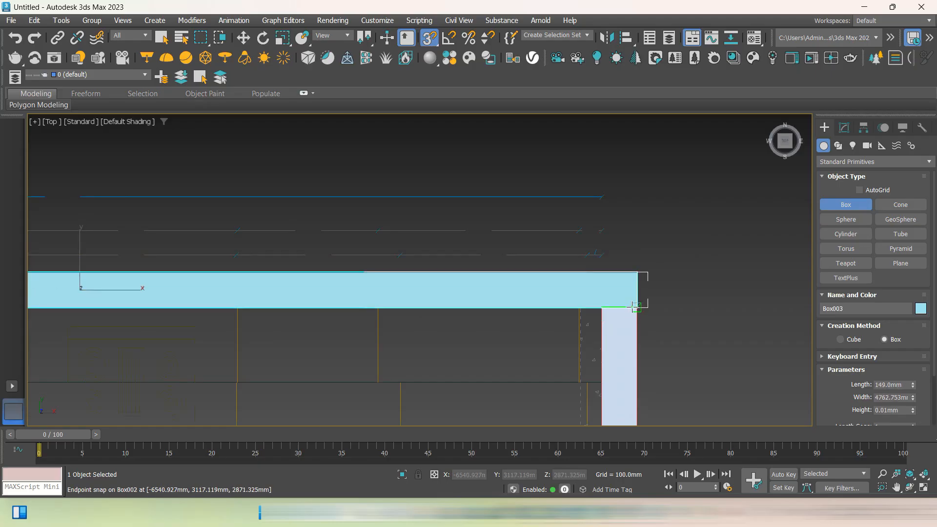
Snap the back wall box's height down to the floor plan, about 2871 mm, and check the wall from several angles
scroll(619, 319, down, 1)
alt+middle_drag(616, 321, 642, 266)
scroll(596, 291, down, 3)
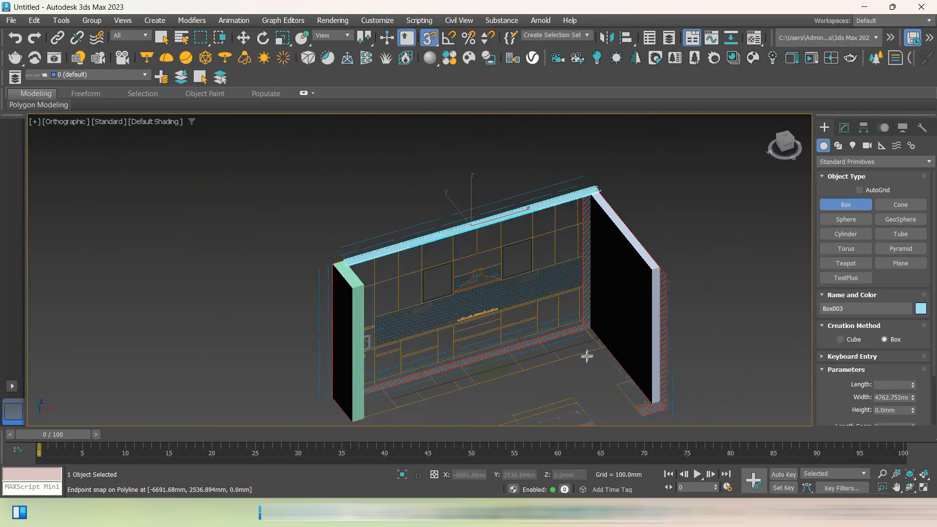
scroll(587, 356, up, 4)
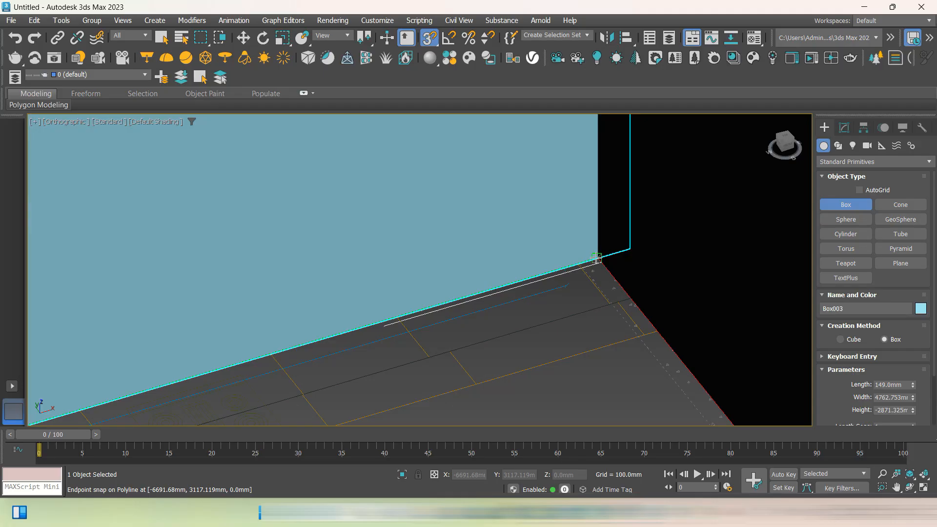
scroll(596, 257, down, 10)
alt+middle_drag(604, 305, 711, 297)
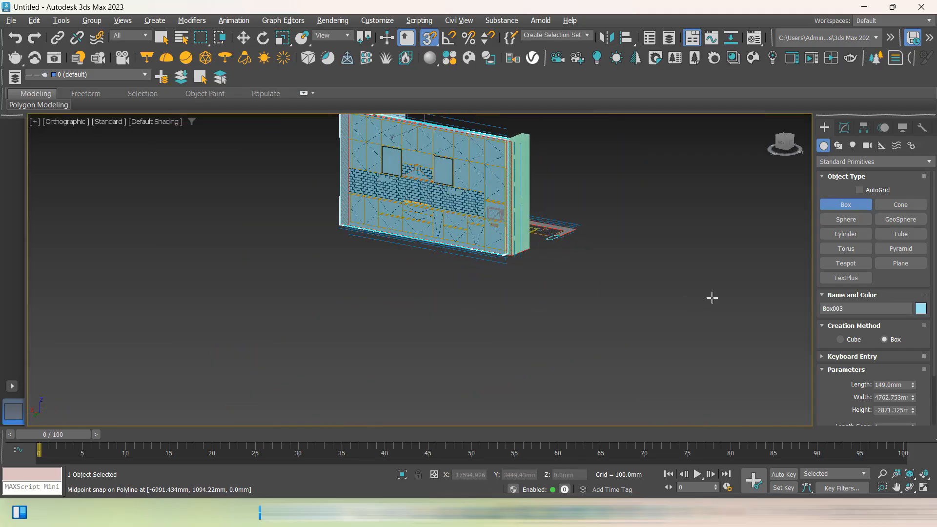
scroll(488, 244, up, 5)
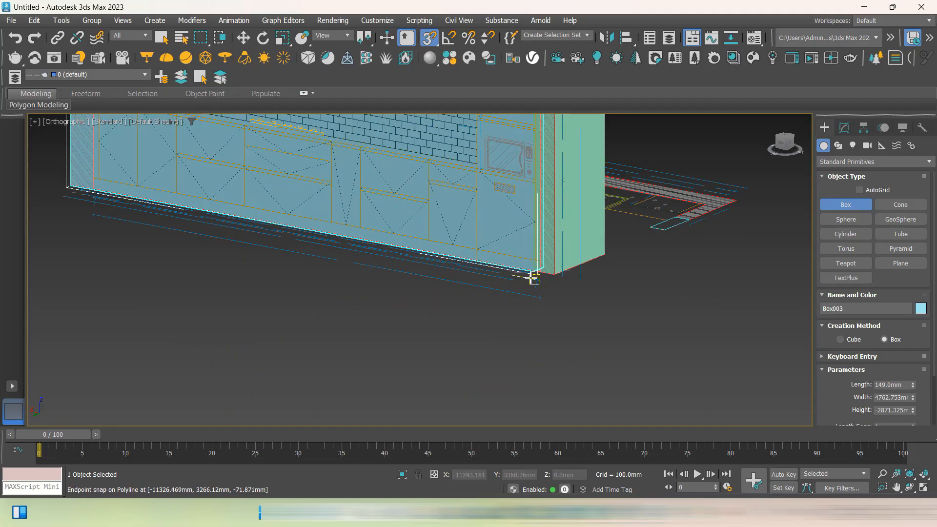
alt+middle_drag(633, 296, 530, 300)
scroll(667, 235, down, 4)
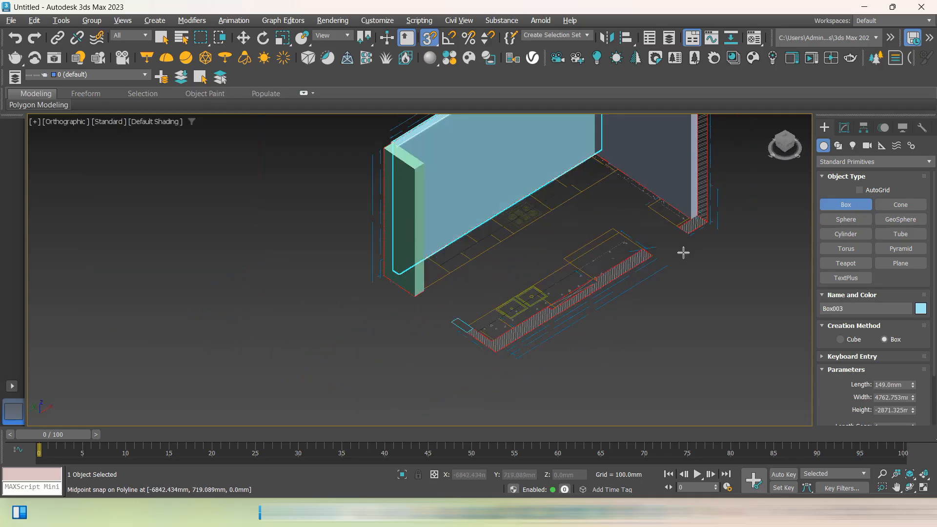
Create a box about 463 × 149 mm over the short wall stub beside the sink counter, snapping its height to the existing wall's top
click(784, 137)
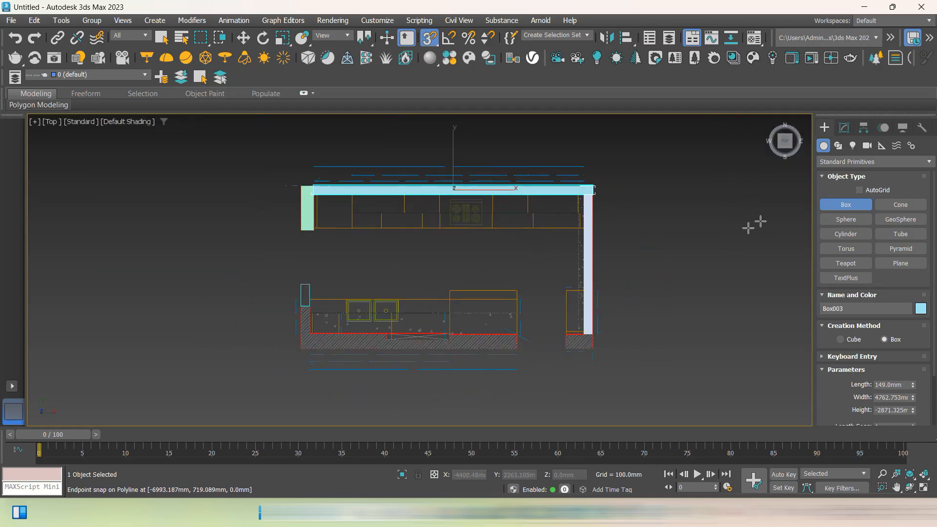
scroll(560, 289, up, 5)
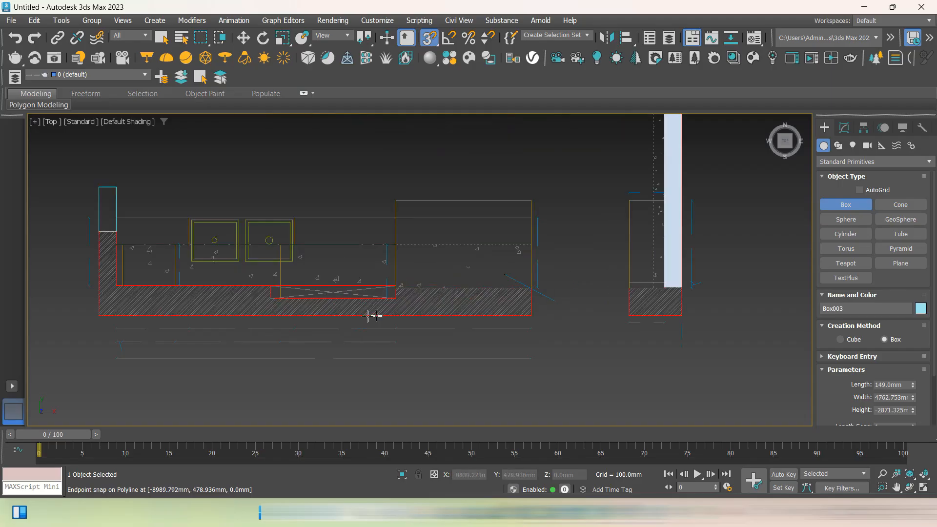
drag(98, 231, 116, 282)
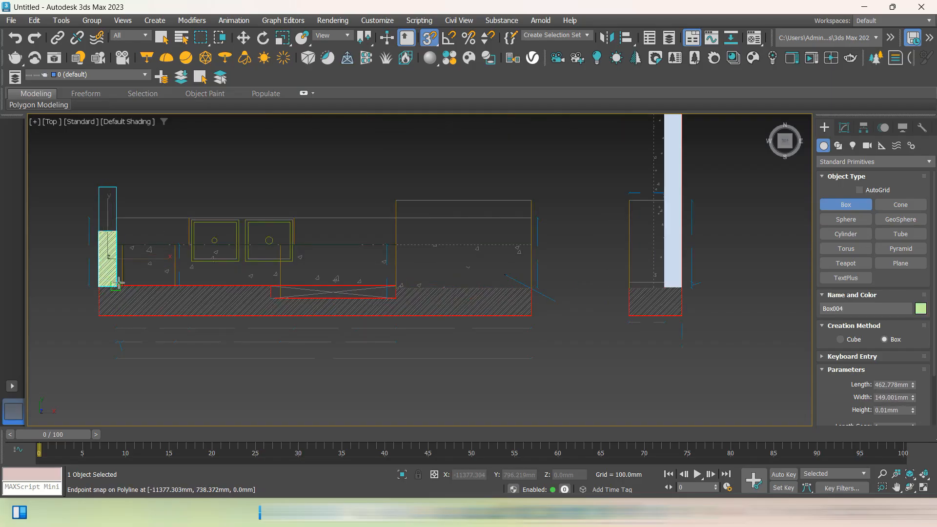
click(118, 283)
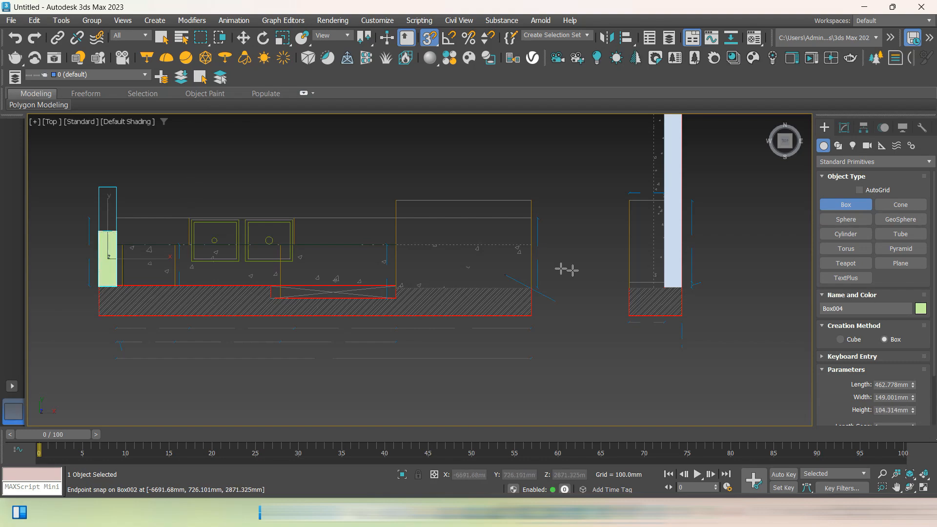
alt+middle_drag(564, 268, 494, 360)
middle_drag(531, 183, 550, 301)
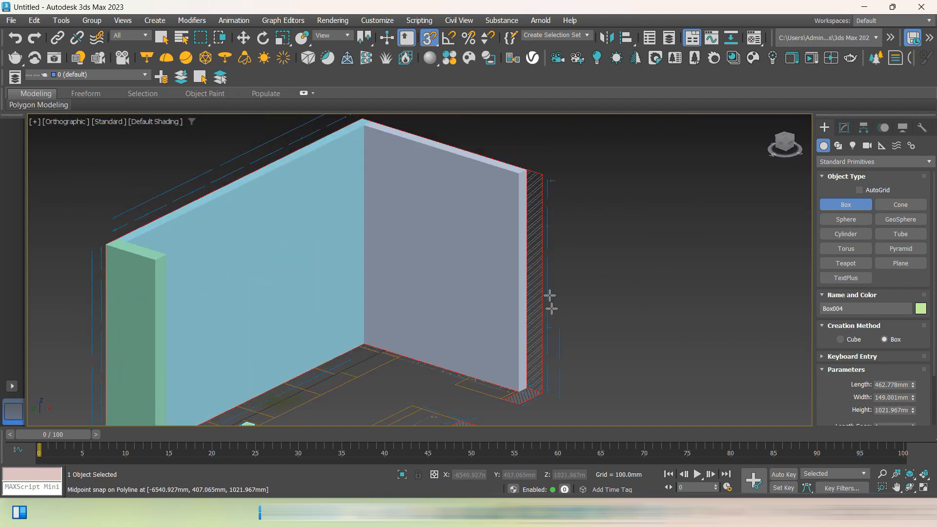
click(518, 173)
scroll(319, 309, down, 3)
middle_drag(319, 308, 354, 235)
key(w)
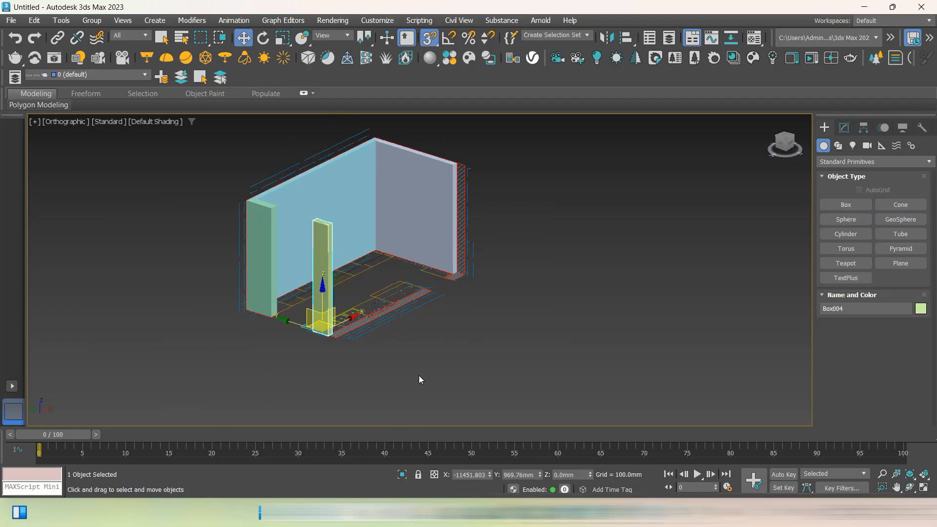
Convert the short wall stub's box to an Editable Poly
click(418, 377)
scroll(321, 303, up, 3)
scroll(322, 302, up, 2)
click(338, 306)
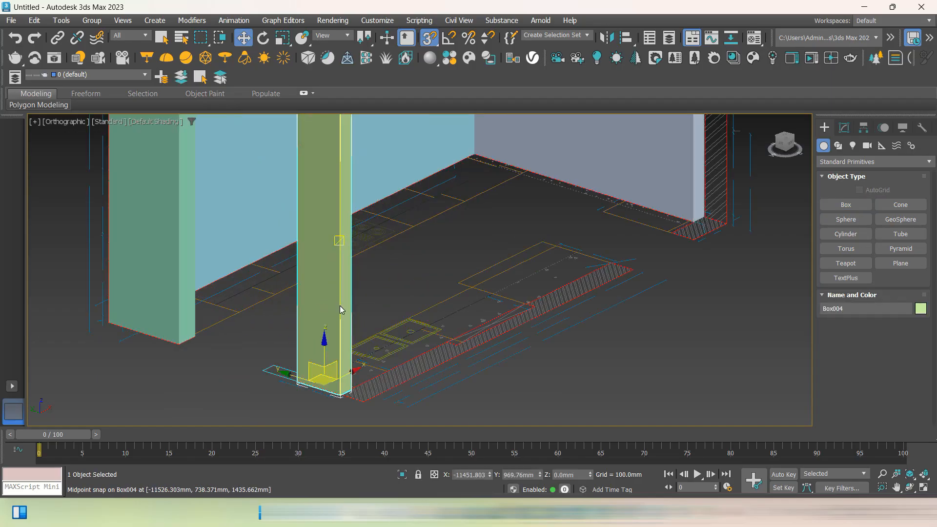
right_click(340, 306)
mouse_move(430, 465)
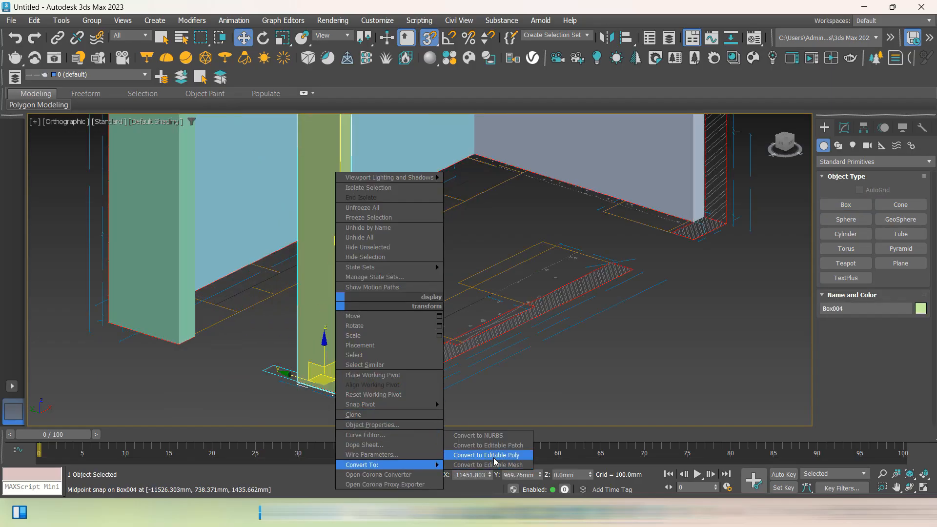
click(493, 455)
Extrude the stub's end polygon by 230 mm over the hatched wall corner of the floor plan
click(884, 301)
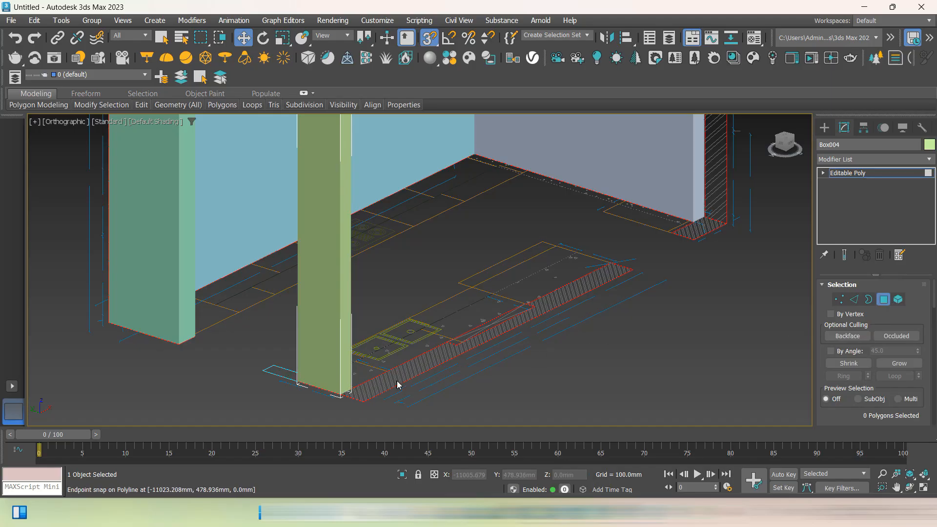
click(342, 362)
middle_drag(342, 361, 353, 349)
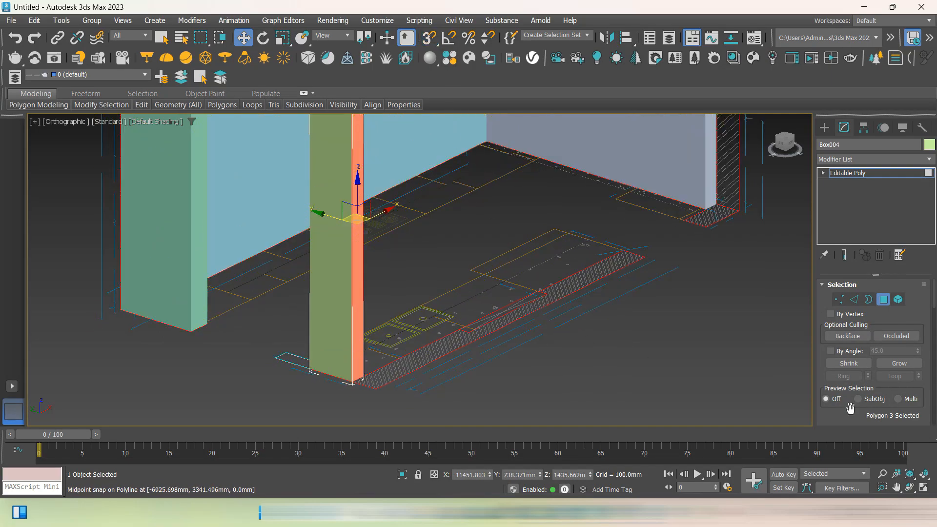
scroll(850, 408, down, 5)
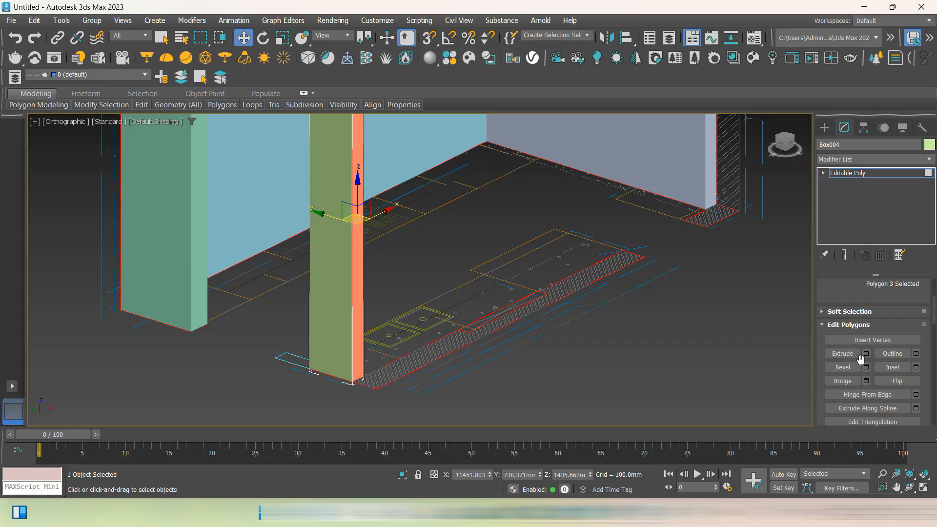
click(866, 354)
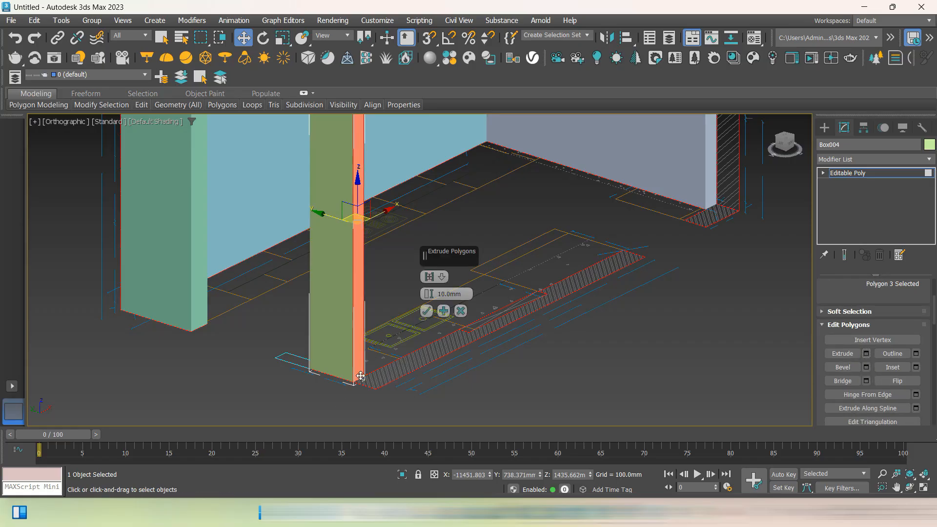
mouse_move(418, 368)
middle_down()
mouse_move(425, 372)
mouse_move(410, 368)
middle_up()
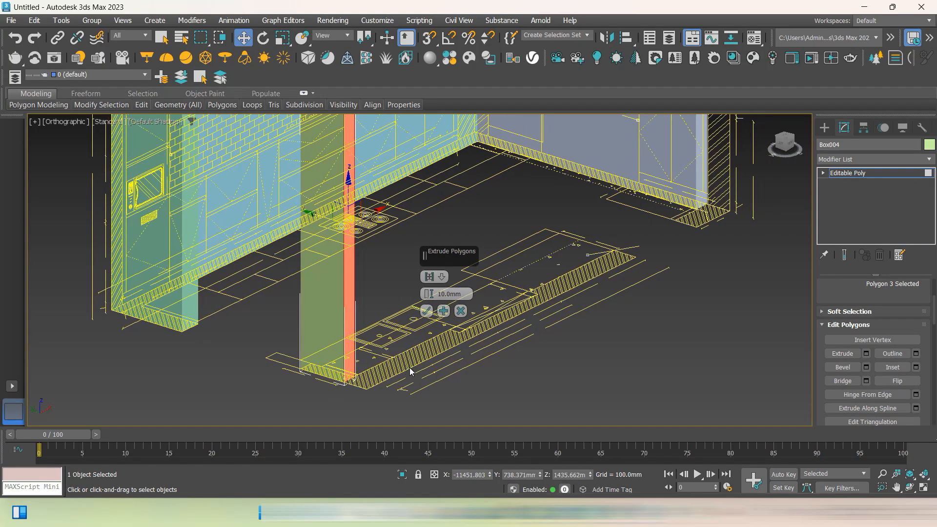
scroll(455, 342, up, 4)
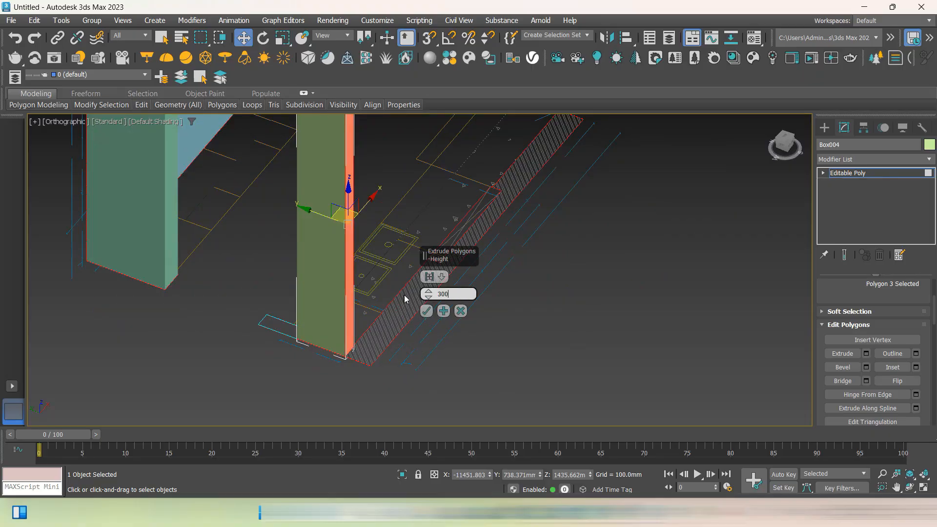
key(Return)
alt+middle_drag(505, 360, 402, 365)
scroll(326, 355, up, 5)
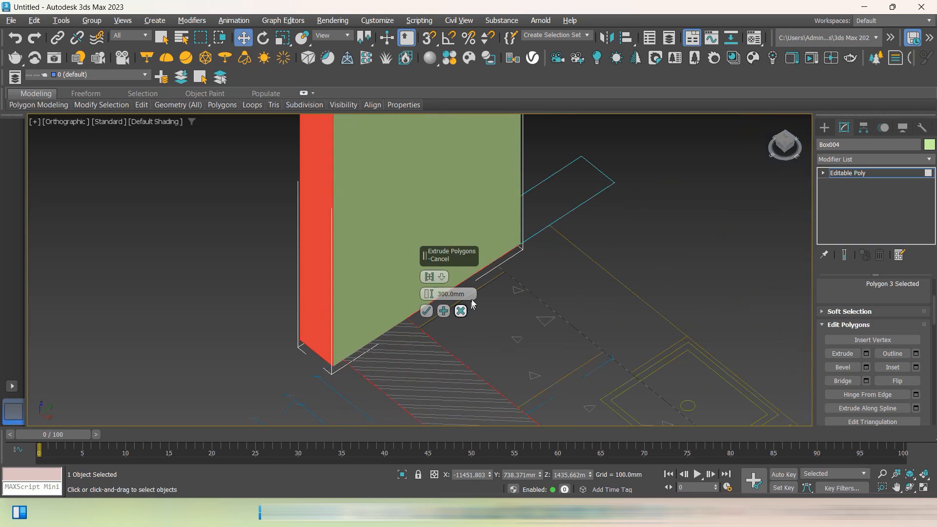
key(Return)
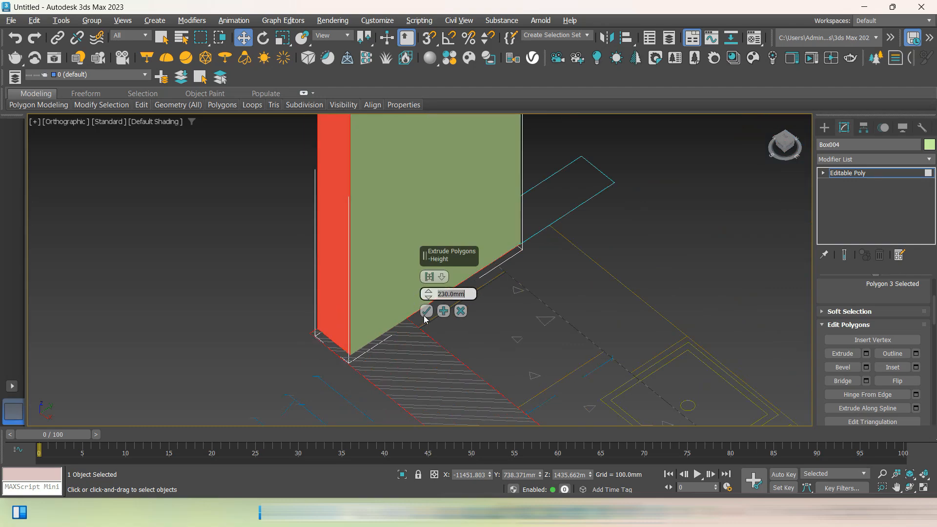
click(424, 315)
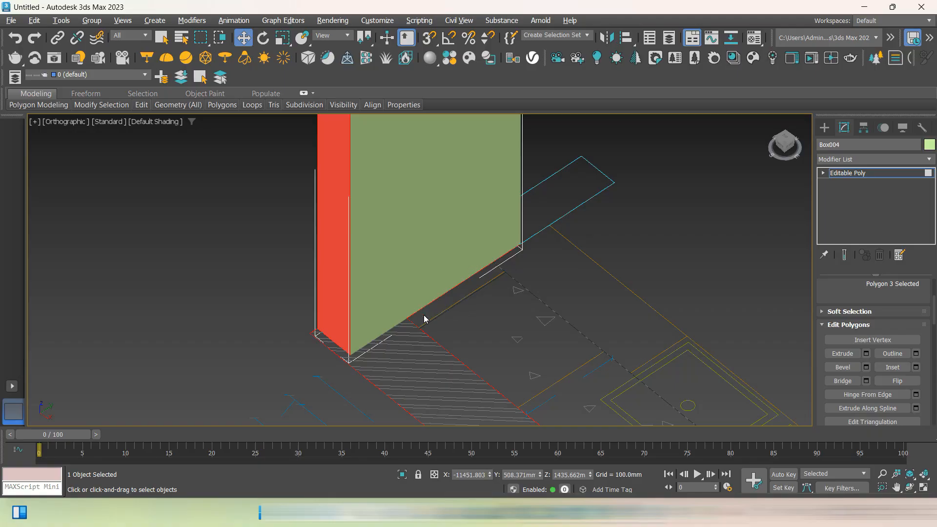
Select the four vertices at the extruded end of the wall stub, both at its base and its top
scroll(424, 319, down, 3)
click(823, 172)
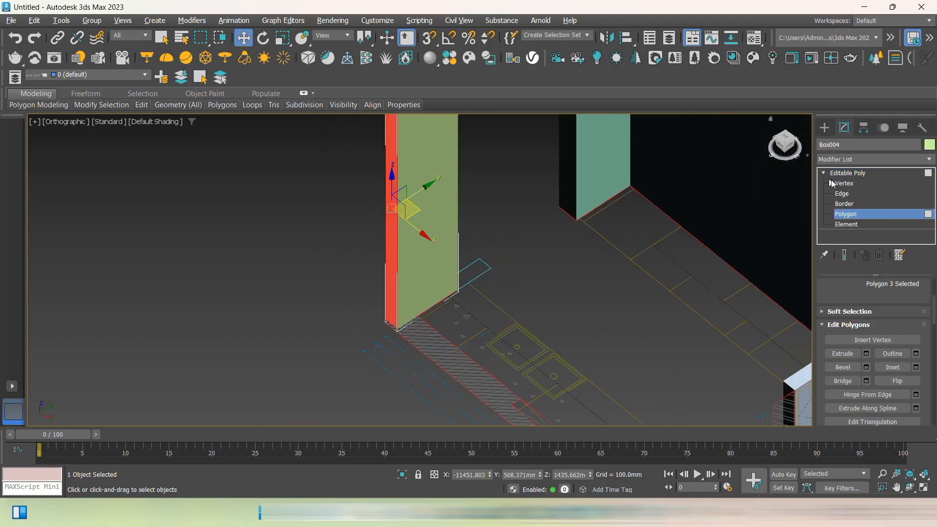
click(843, 183)
scroll(416, 336, up, 3)
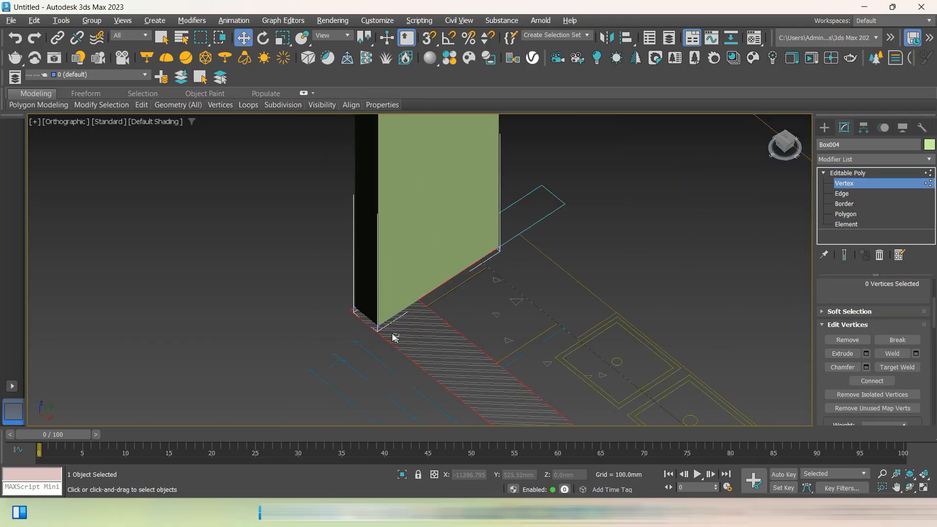
drag(329, 296, 328, 296)
scroll(337, 301, down, 3)
middle_drag(368, 283, 370, 429)
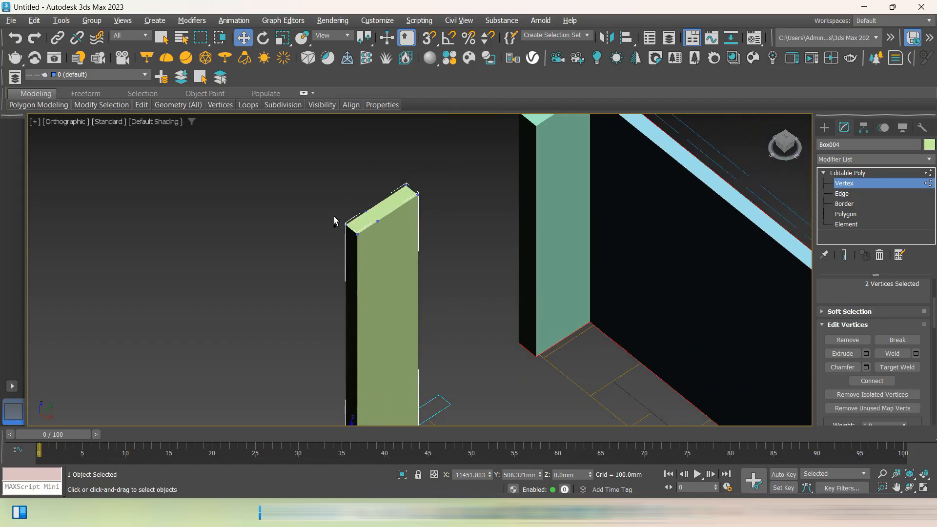
ctrl+drag(339, 214, 352, 236)
ctrl+click(356, 236)
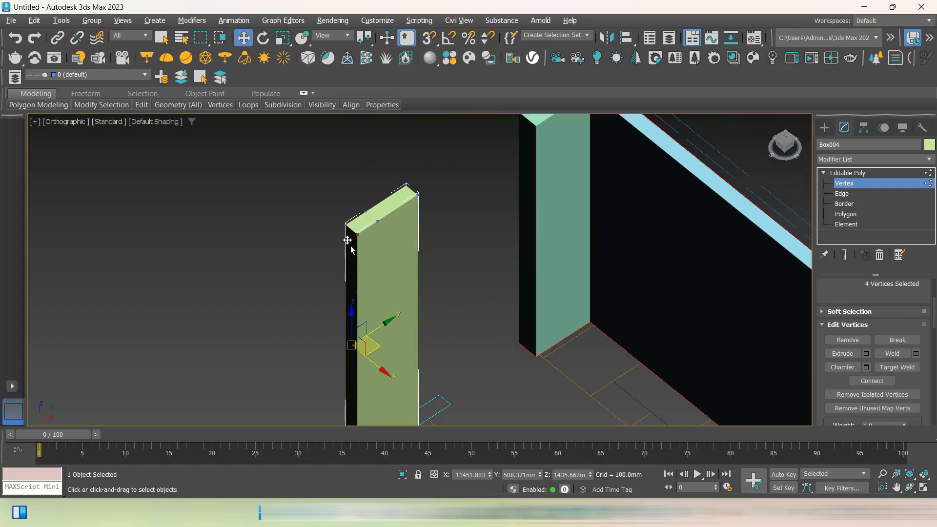
Move the four end vertices about 29 mm with snapping onto the floor plan's outer wall corner, and deselect them
middle_drag(383, 328, 388, 135)
scroll(346, 282, up, 4)
scroll(361, 253, up, 4)
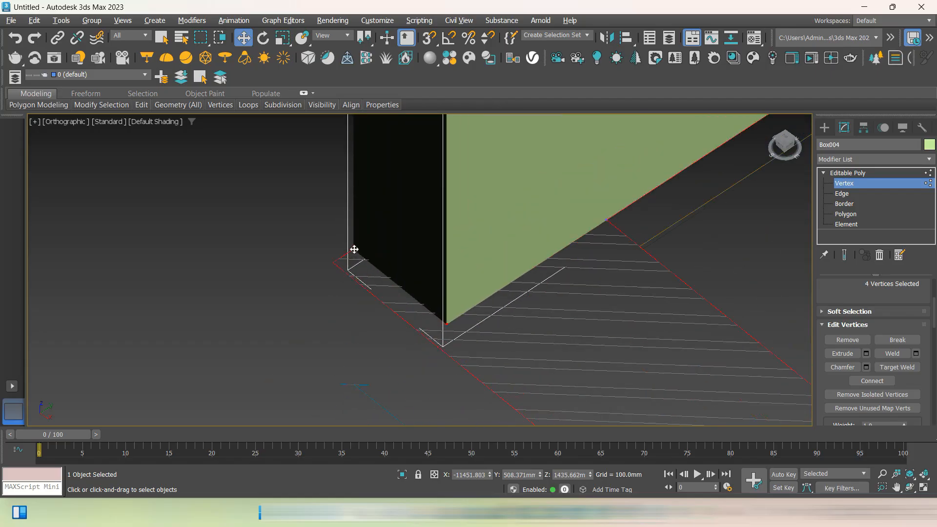
mouse_move(353, 249)
mouse_down()
mouse_move(333, 264)
mouse_move(357, 253)
mouse_up()
key(s)
scroll(402, 292, down, 2)
middle_drag(407, 296, 450, 461)
middle_drag(485, 254, 487, 192)
scroll(420, 382, up, 5)
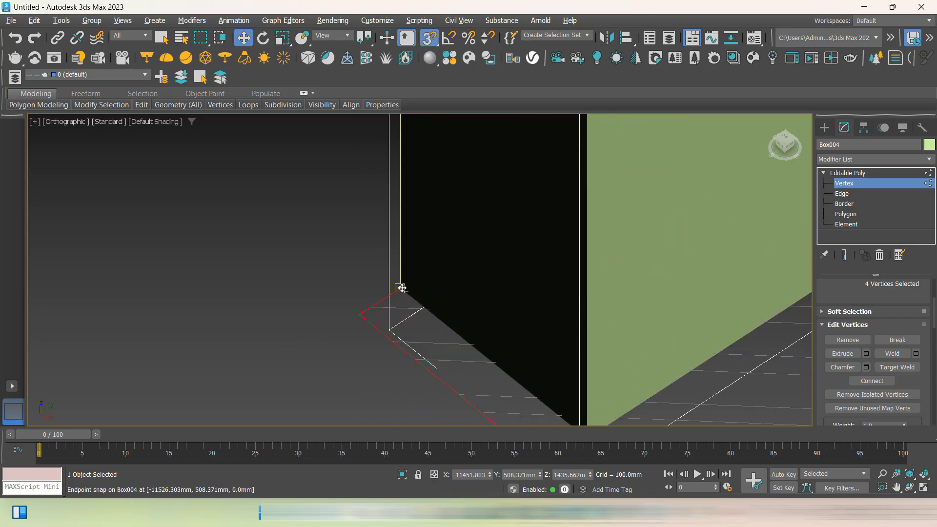
drag(400, 289, 364, 315)
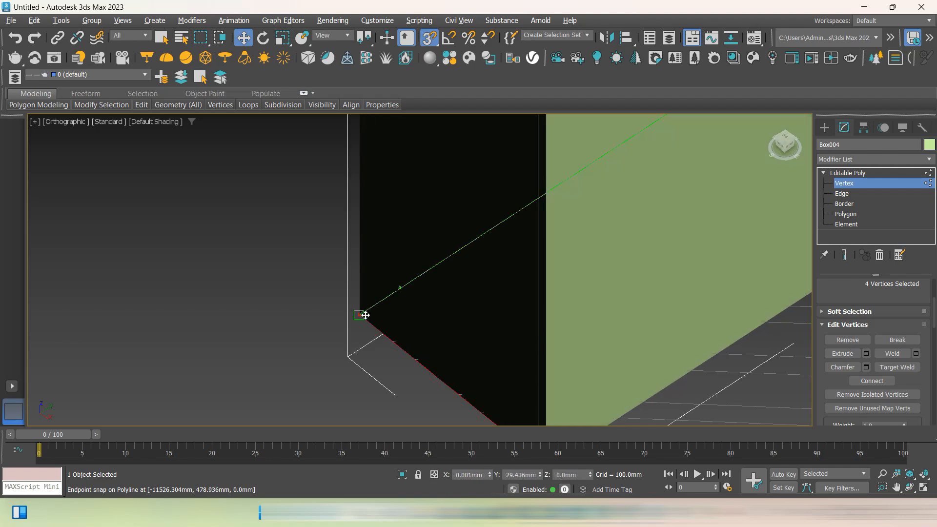
click(320, 264)
scroll(282, 218, down, 6)
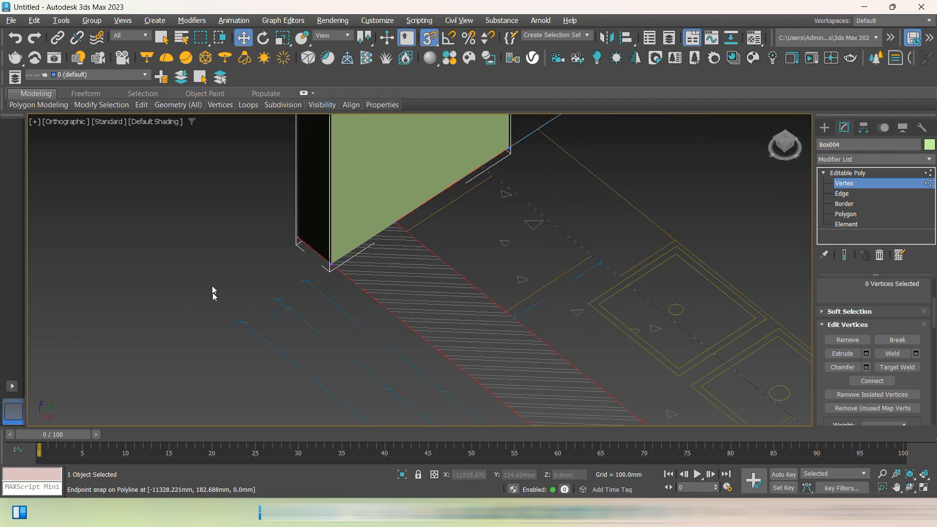
Turn on the Edged Faces display to show the edges of the extruded wall stub
scroll(184, 242, down, 3)
scroll(301, 267, up, 4)
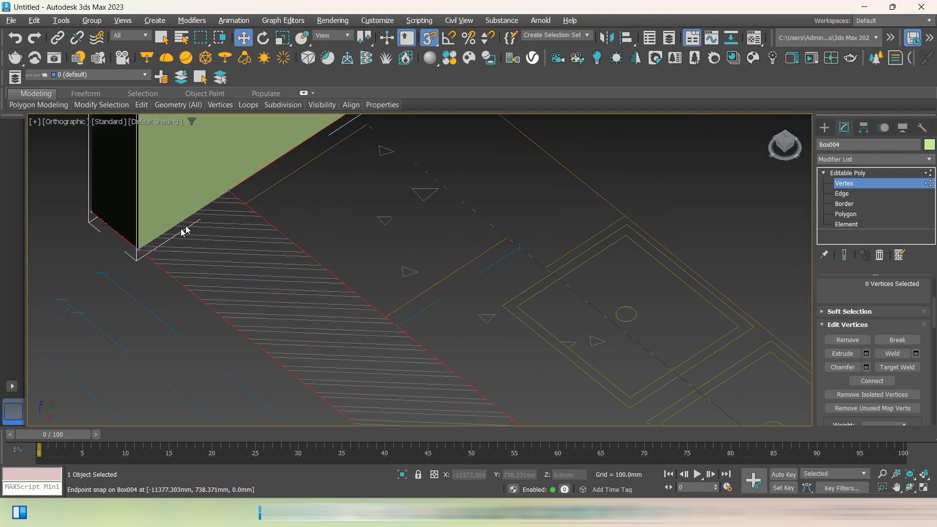
key(F4)
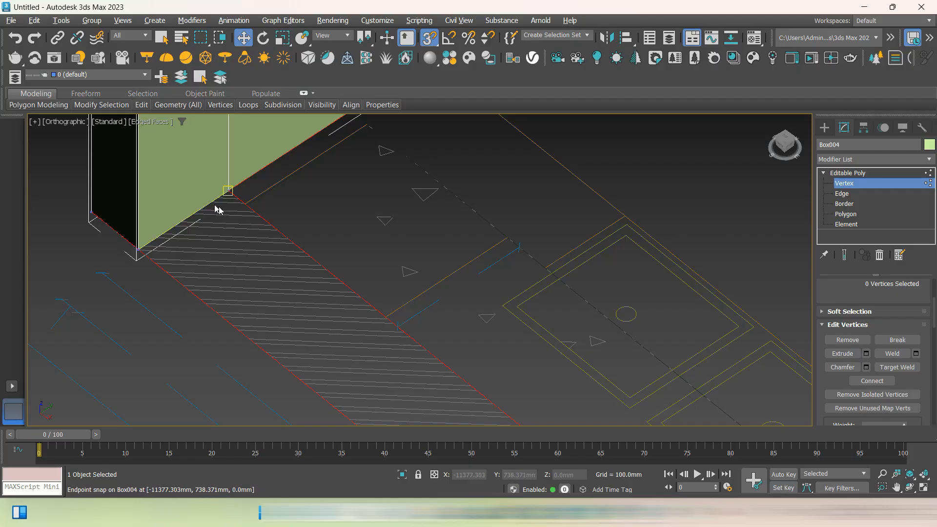
click(845, 213)
scroll(454, 262, down, 2)
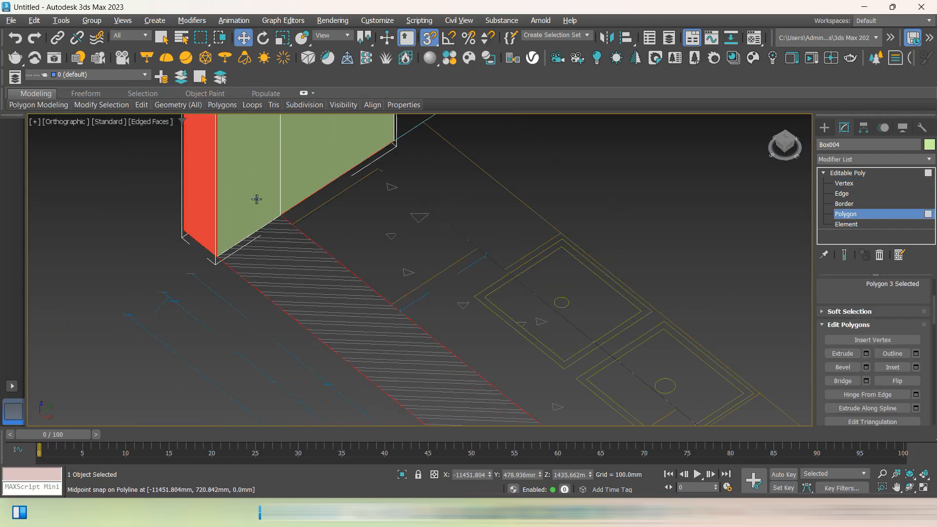
click(257, 199)
scroll(256, 199, down, 4)
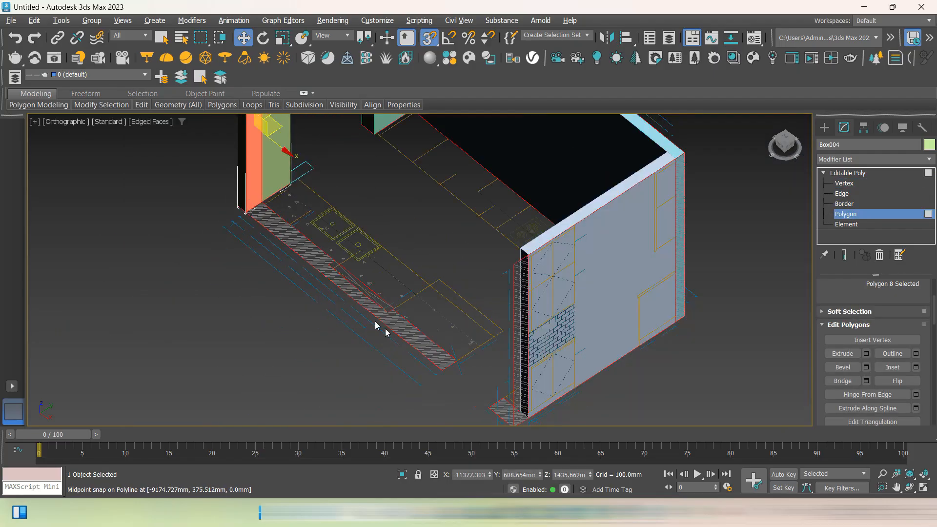
scroll(422, 354, up, 6)
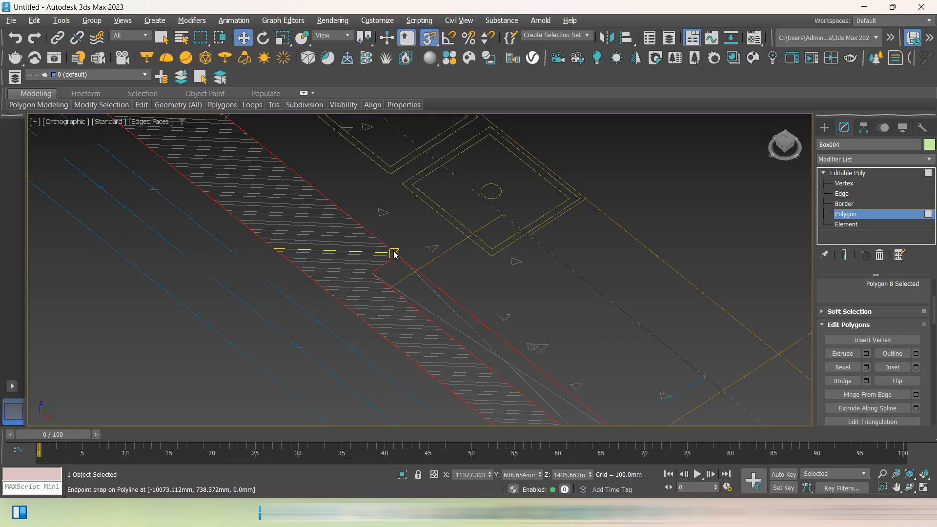
scroll(382, 265, down, 3)
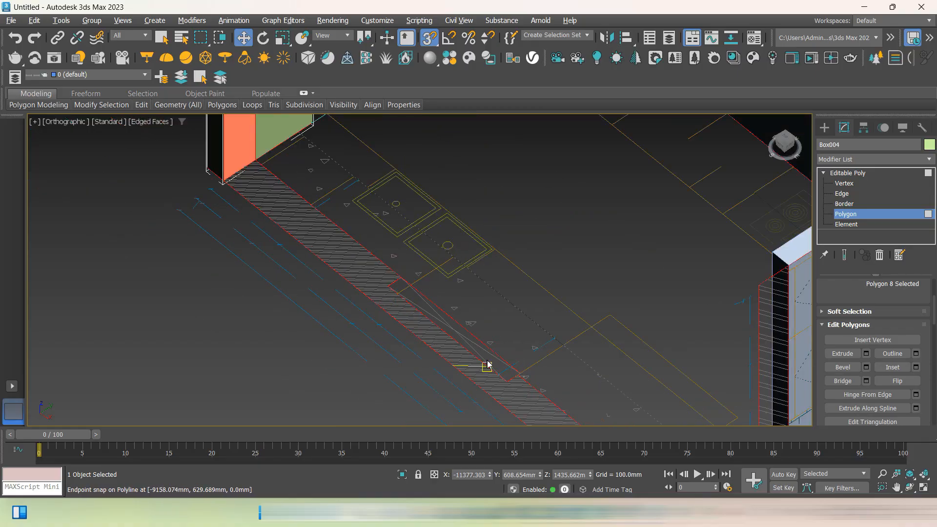
scroll(488, 364, down, 2)
click(228, 316)
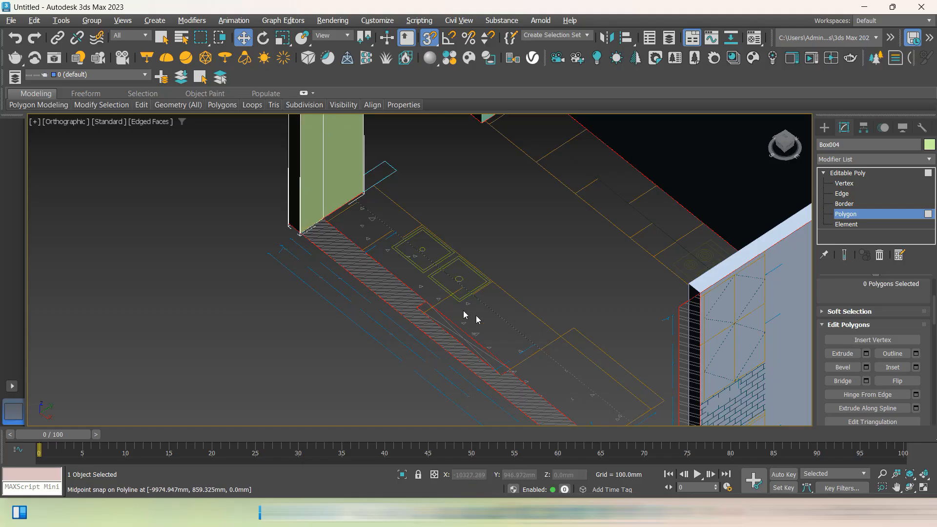
Start a corner-type line on the hatched long wall, snapping its first two points to the inner and outer corners beside the wall stub
click(786, 142)
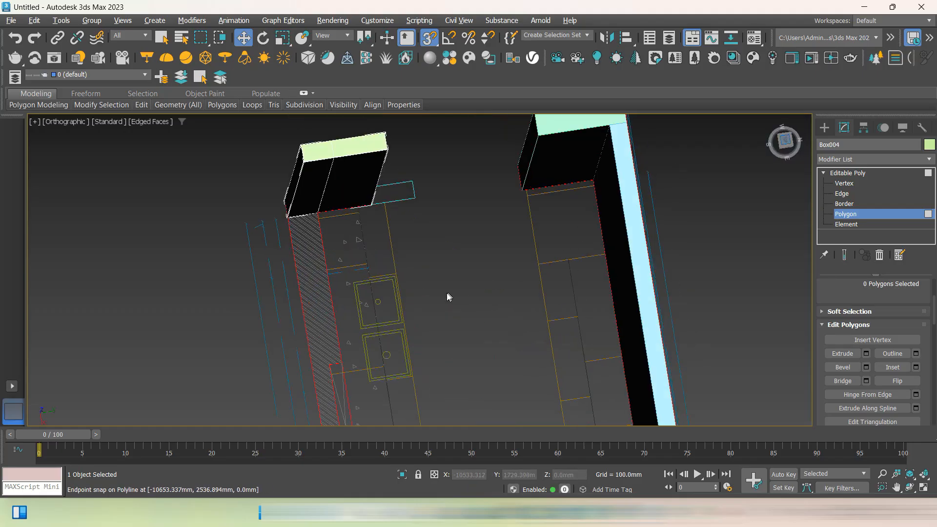
click(826, 130)
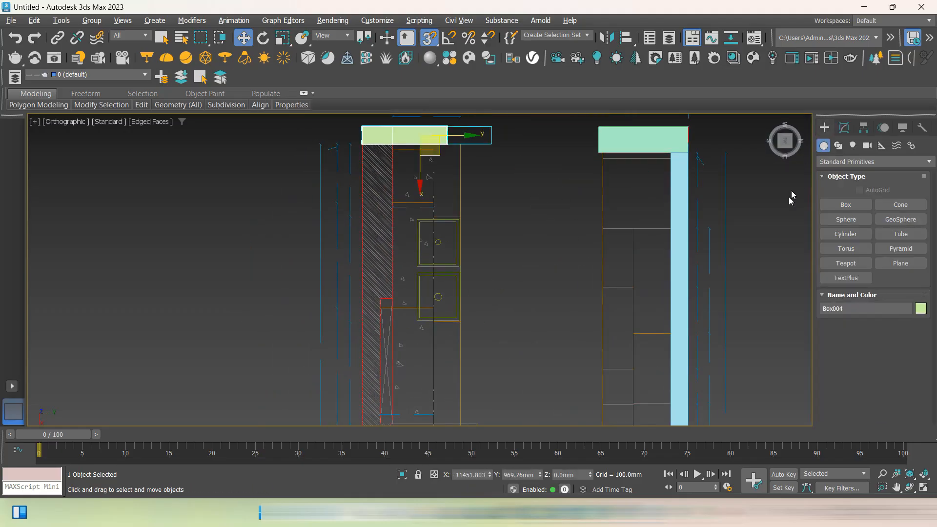
click(838, 145)
click(846, 214)
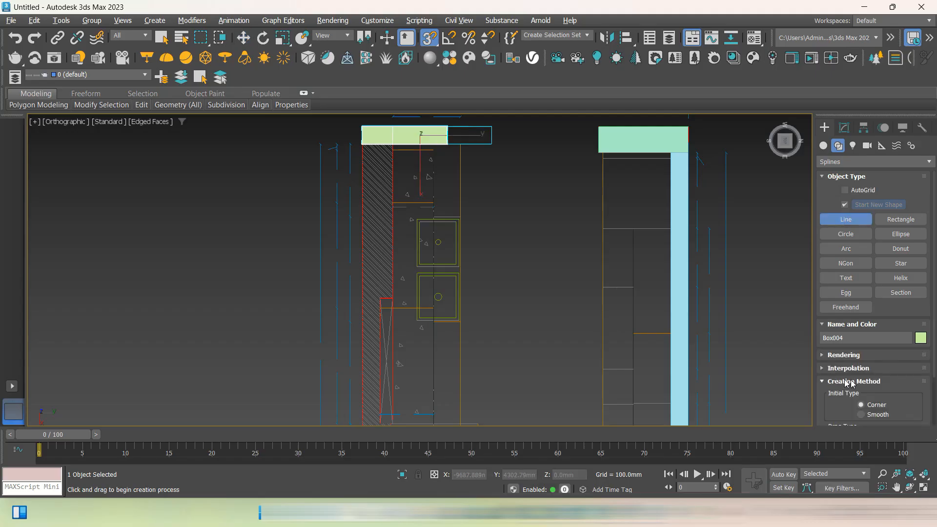
scroll(921, 404, down, 2)
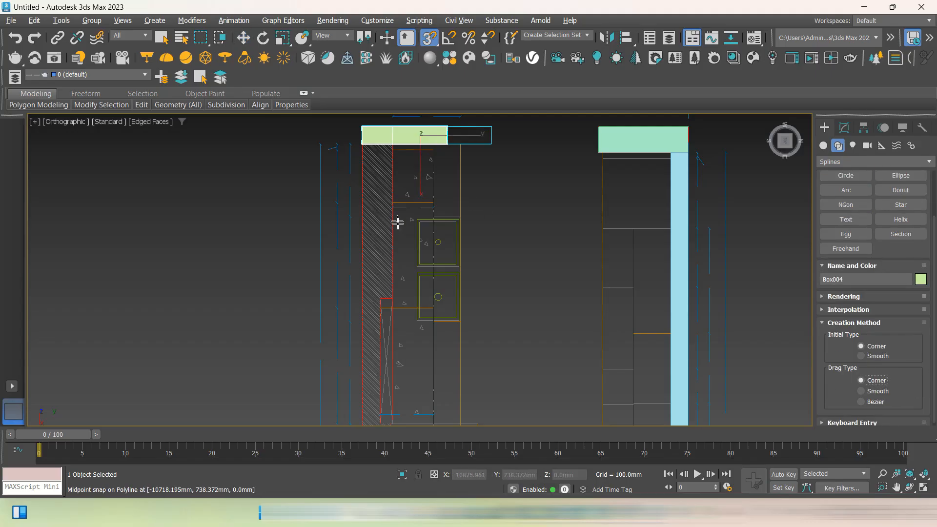
alt+middle_drag(423, 254, 388, 210)
scroll(395, 198, up, 4)
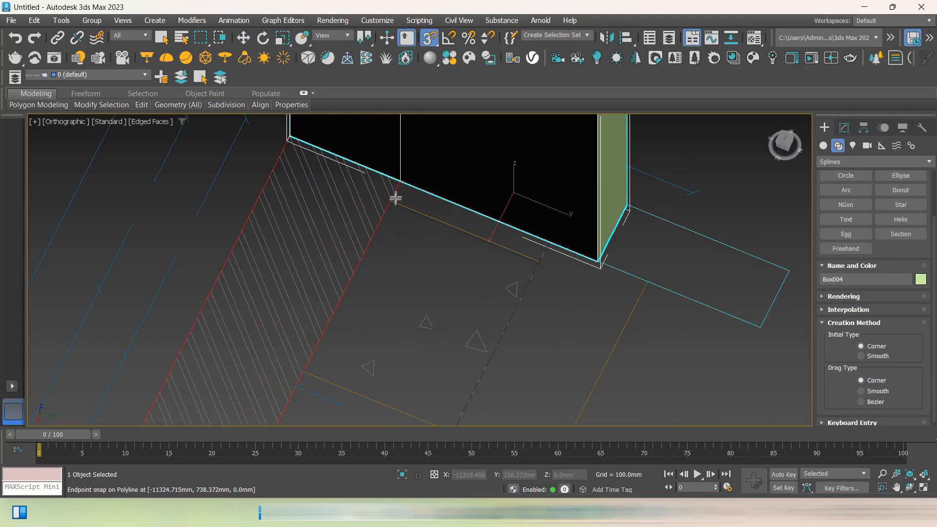
click(399, 181)
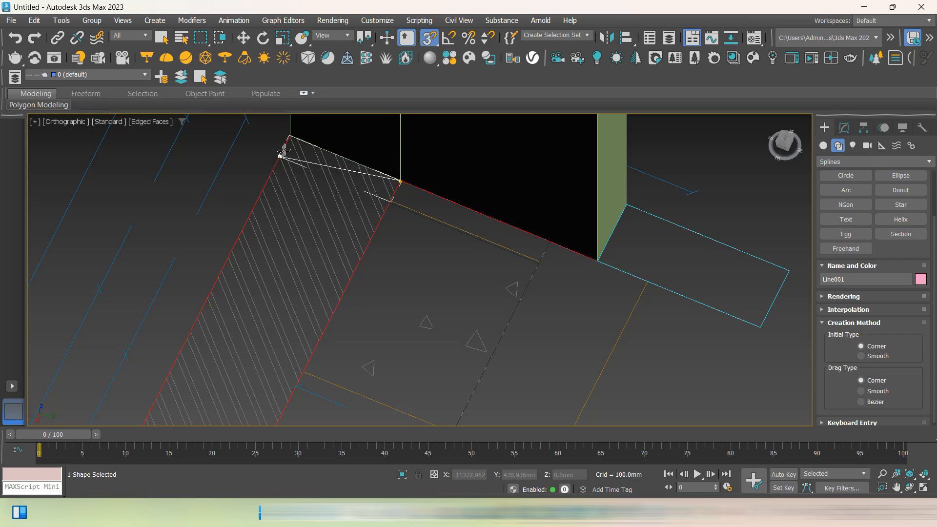
click(290, 136)
Continue the line along the outer face of the hatched wall, snapping points to both corners of its far end
scroll(262, 222, down, 4)
middle_drag(276, 255, 333, 87)
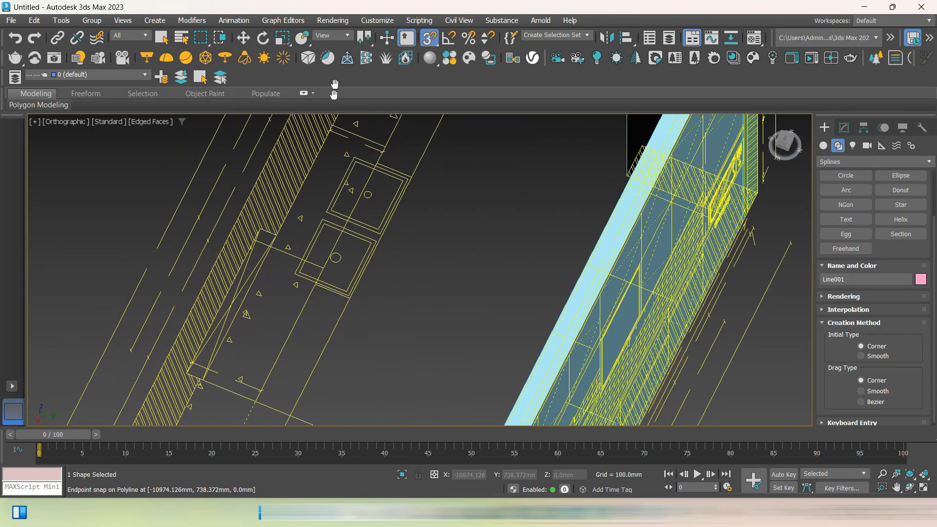
middle_drag(153, 362, 286, 171)
alt+middle_drag(301, 224, 272, 265)
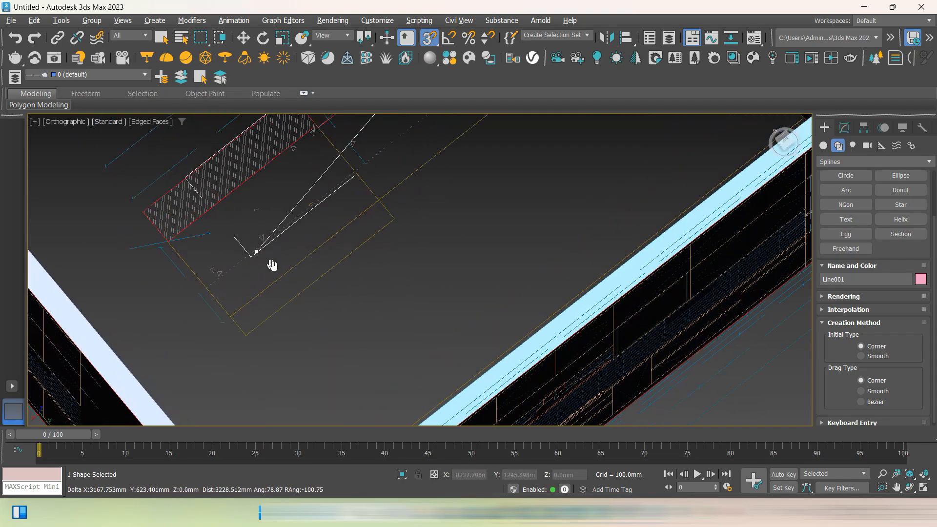
scroll(150, 217, up, 4)
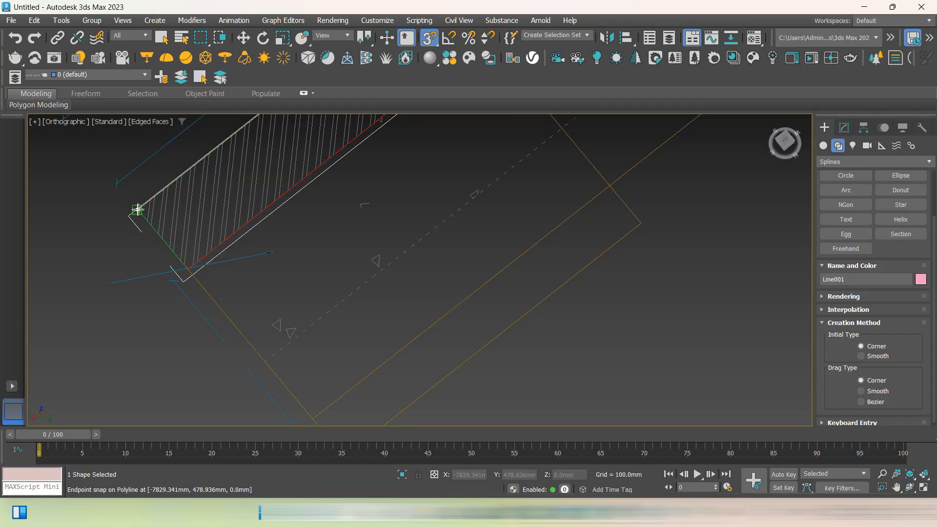
click(137, 209)
click(188, 268)
Continue the line along the inner face, snapping points to the two corners at the nearer end of the wall recess
scroll(229, 287, down, 4)
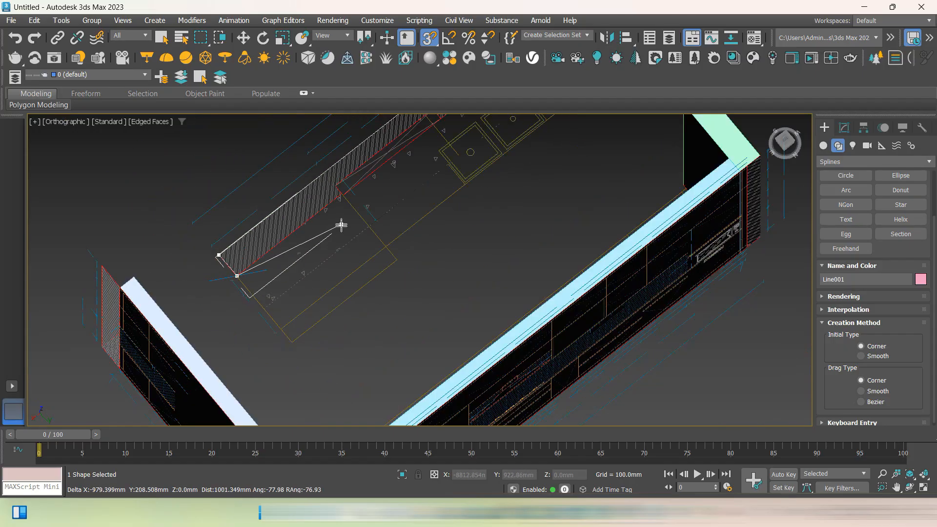
middle_drag(341, 224, 304, 291)
scroll(294, 263, up, 4)
scroll(328, 254, up, 6)
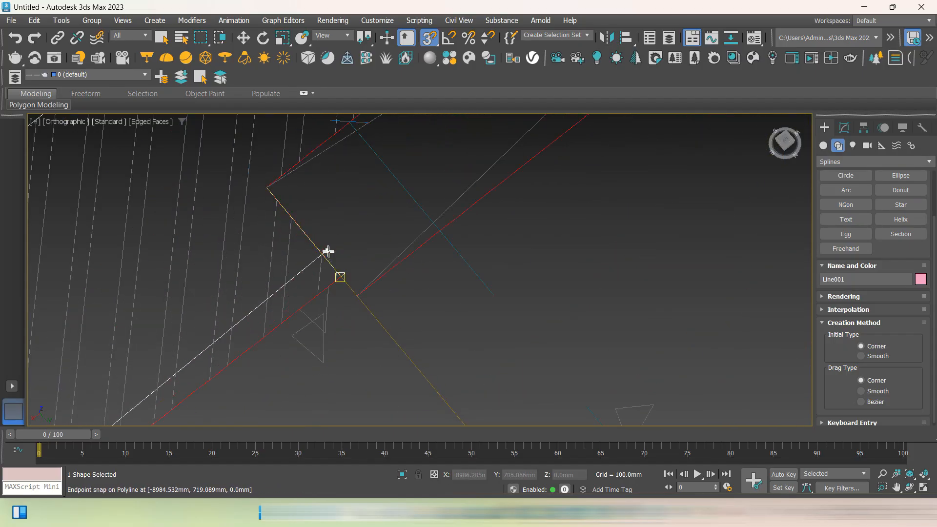
click(341, 278)
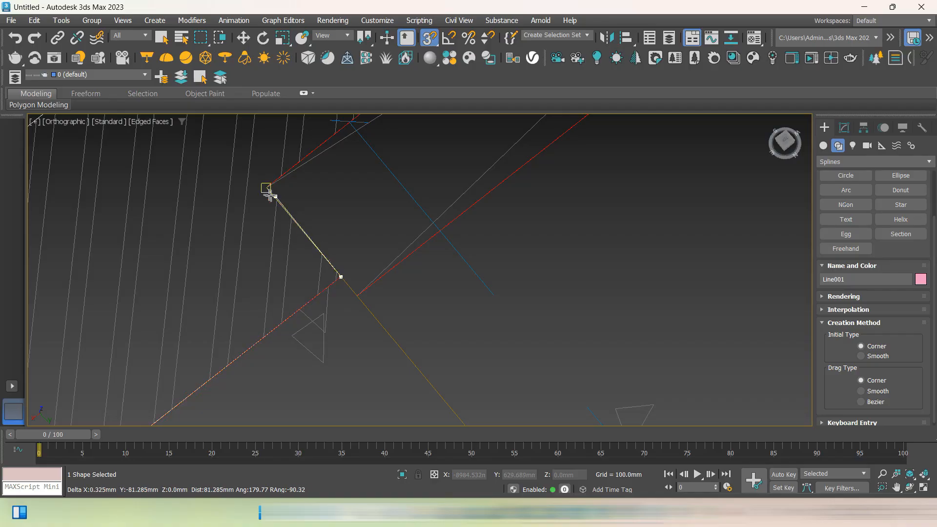
click(269, 185)
Trace along the recess and snap two points to the corners at its opposite end
scroll(404, 171, down, 5)
middle_drag(403, 171, 255, 372)
middle_drag(535, 165, 355, 335)
scroll(421, 245, up, 6)
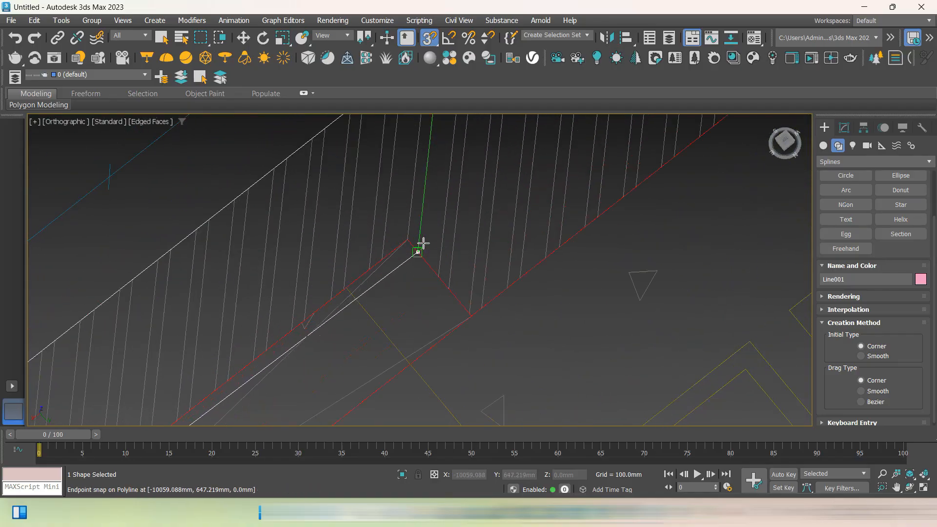
click(400, 238)
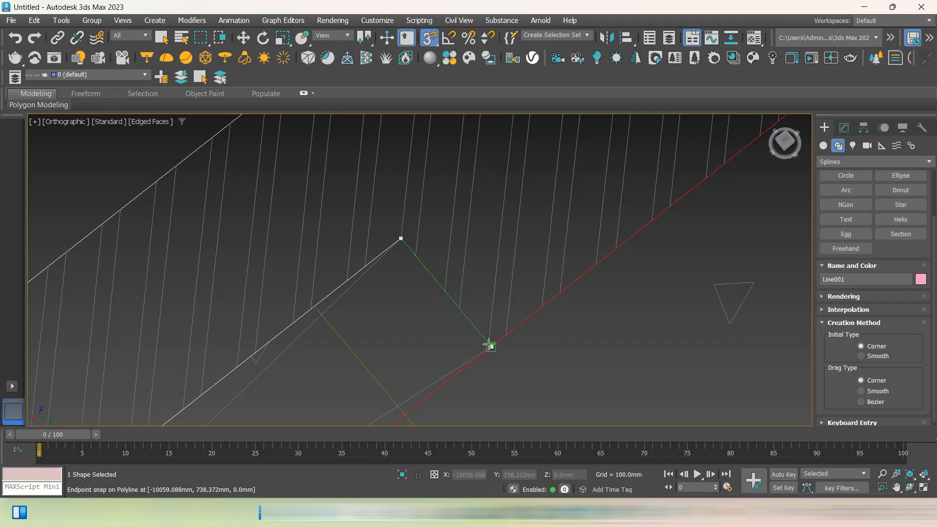
click(489, 345)
Finish the line at its starting point beside the wall stub and close the spline
scroll(653, 245, down, 6)
middle_drag(652, 249, 358, 468)
middle_drag(624, 246, 410, 441)
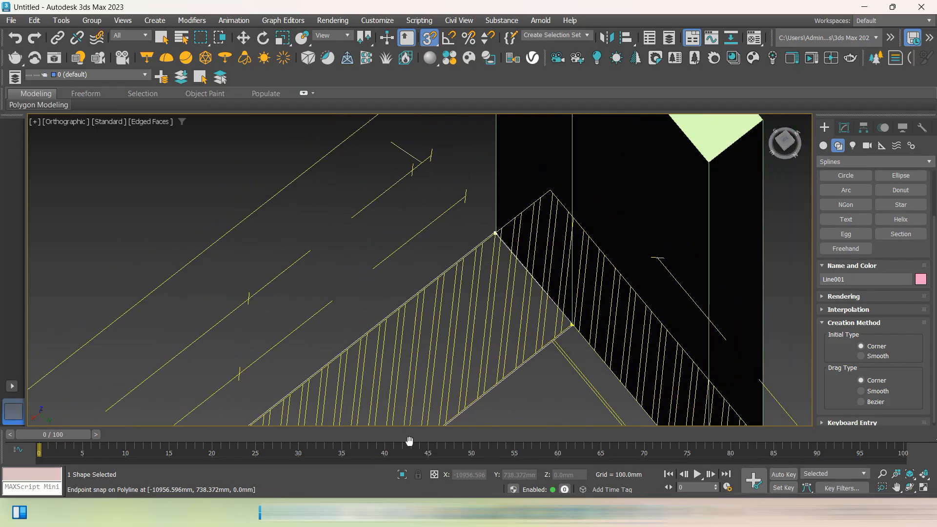
scroll(522, 356, up, 2)
scroll(607, 307, up, 3)
scroll(631, 272, up, 2)
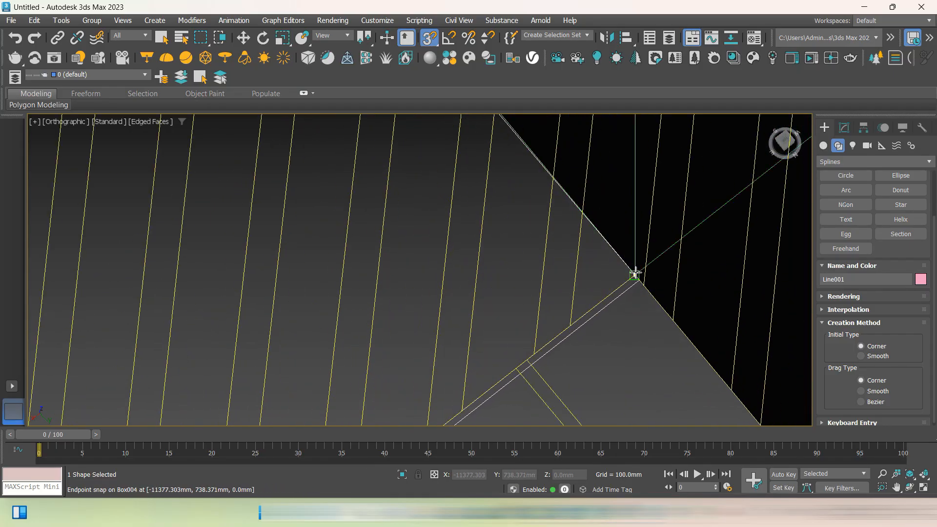
click(635, 273)
click(444, 264)
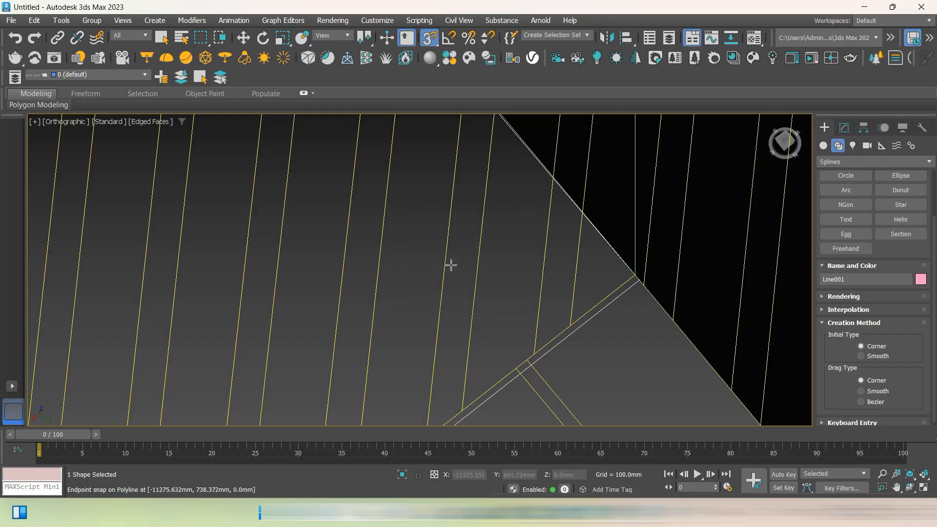
Apply an Extrude modifier to the closed wall outline with an amount of 3000 mm
scroll(477, 337, down, 6)
scroll(493, 331, up, 1)
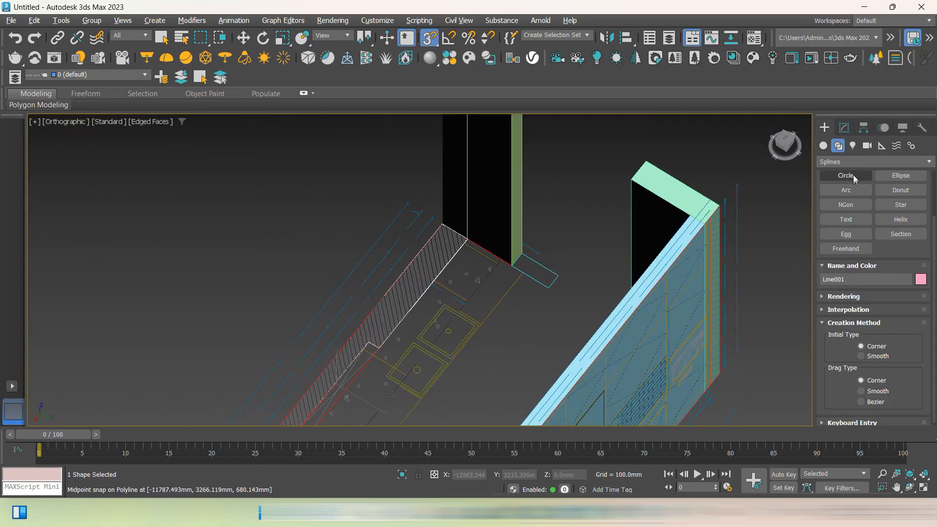
click(844, 127)
click(862, 157)
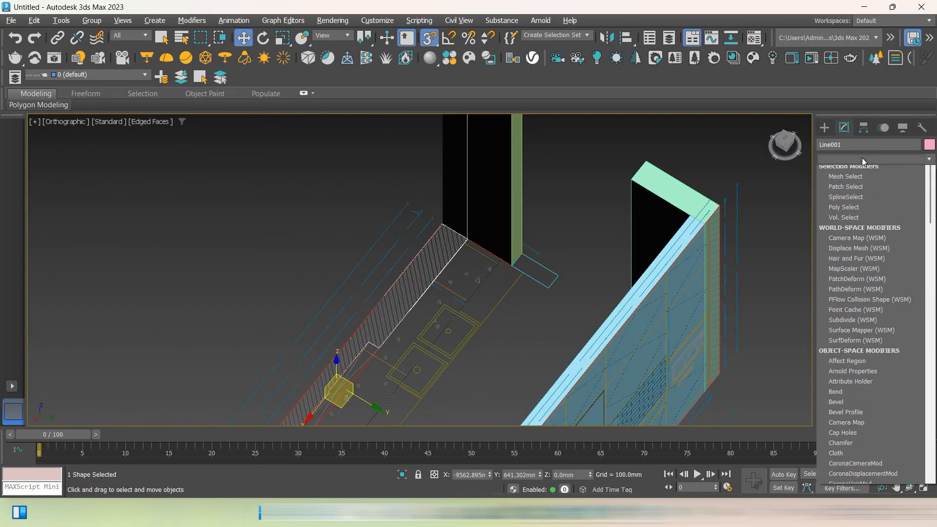
key(e)
click(849, 223)
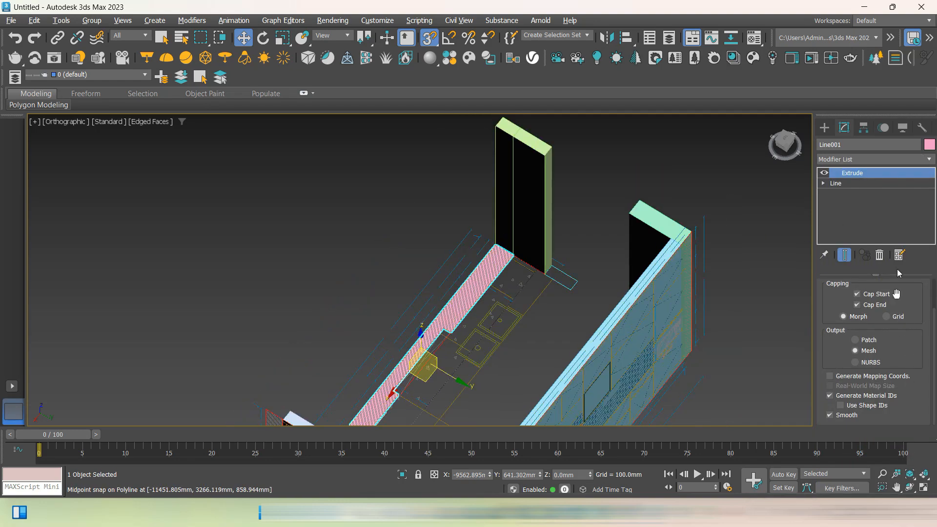
scroll(901, 325, up, 2)
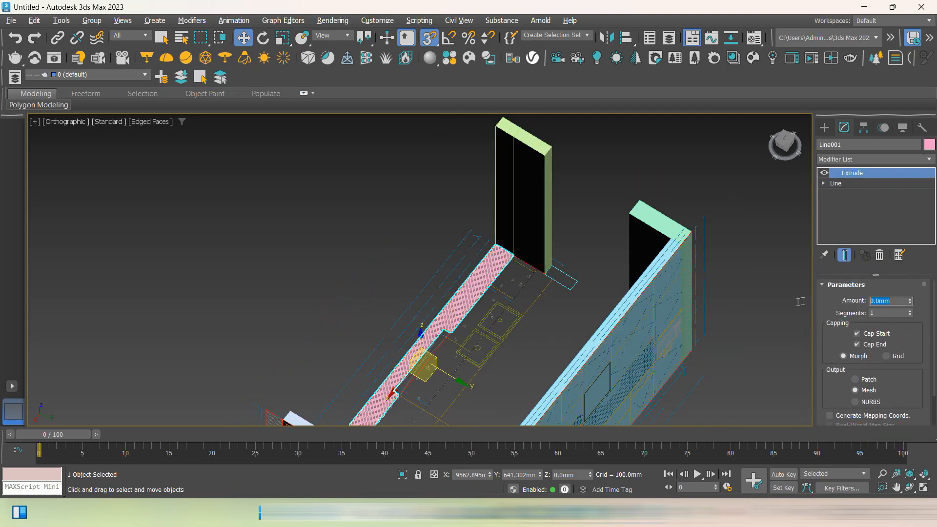
key(Return)
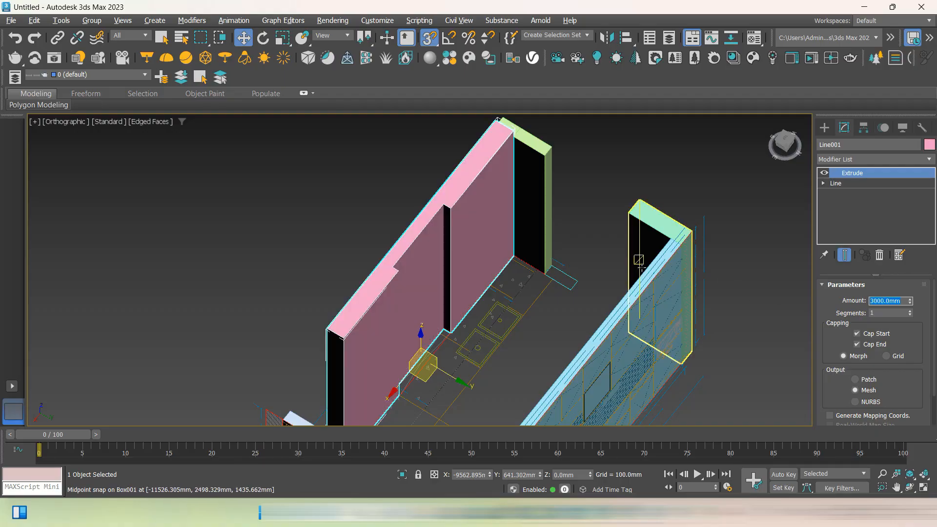
Compare the new wall's height with the neighbouring walls, and switch to AutoCAD to examine the height dimensions on the kitchen elevations
alt+middle_drag(646, 274, 508, 253)
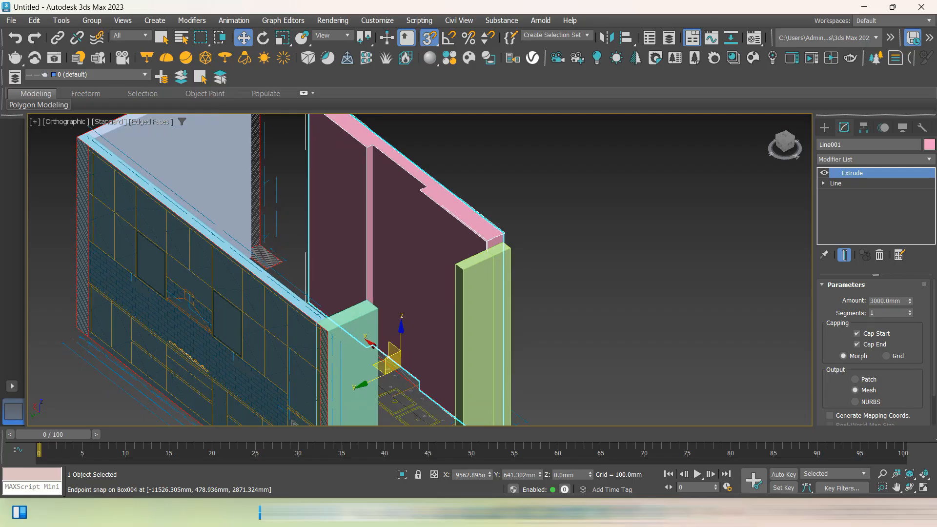
mouse_move(673, 512)
click(641, 455)
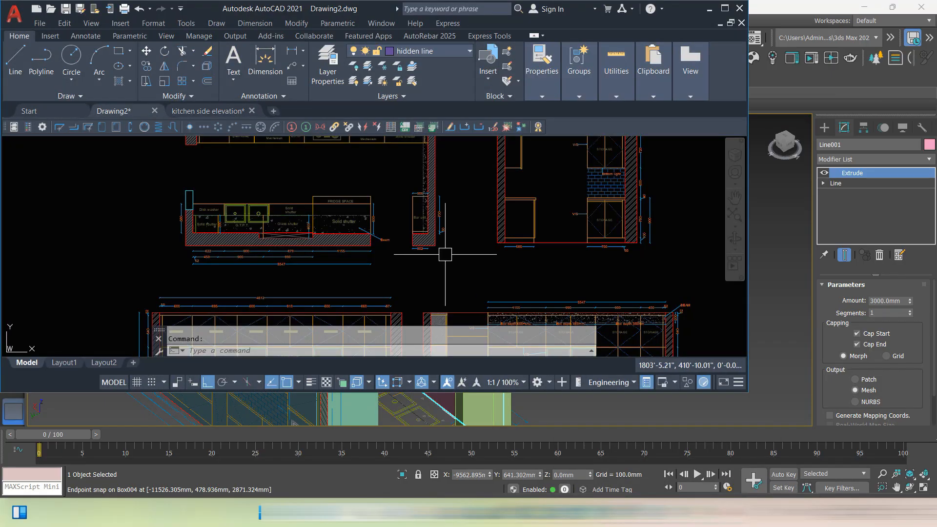
scroll(445, 254, down, 2)
mouse_move(309, 303)
middle_down()
mouse_move(367, 240)
mouse_move(366, 121)
middle_up()
scroll(309, 267, up, 5)
scroll(310, 270, up, 3)
scroll(314, 230, down, 3)
scroll(314, 230, down, 2)
scroll(397, 262, down, 2)
middle_drag(402, 181, 377, 361)
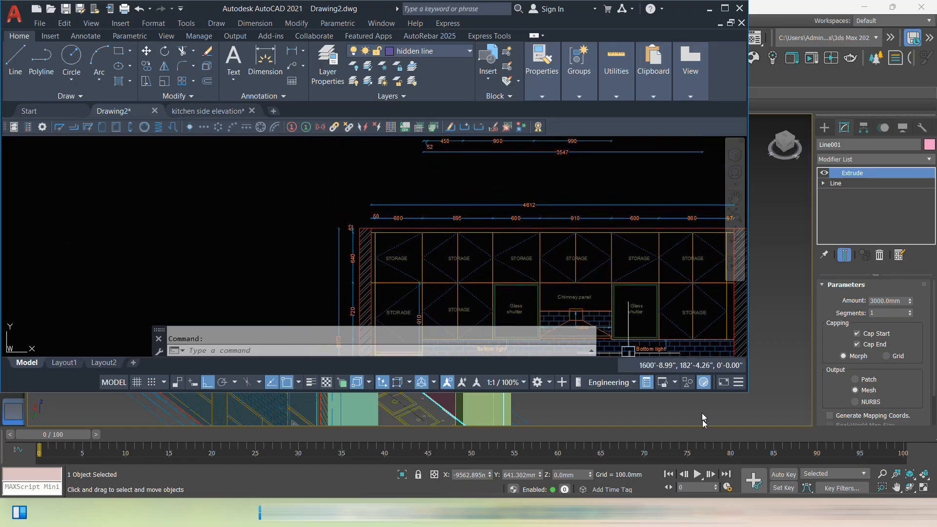
Return to 3ds Max, set the long wall's extrusion amount to 2872 mm, and deselect the wall
click(608, 512)
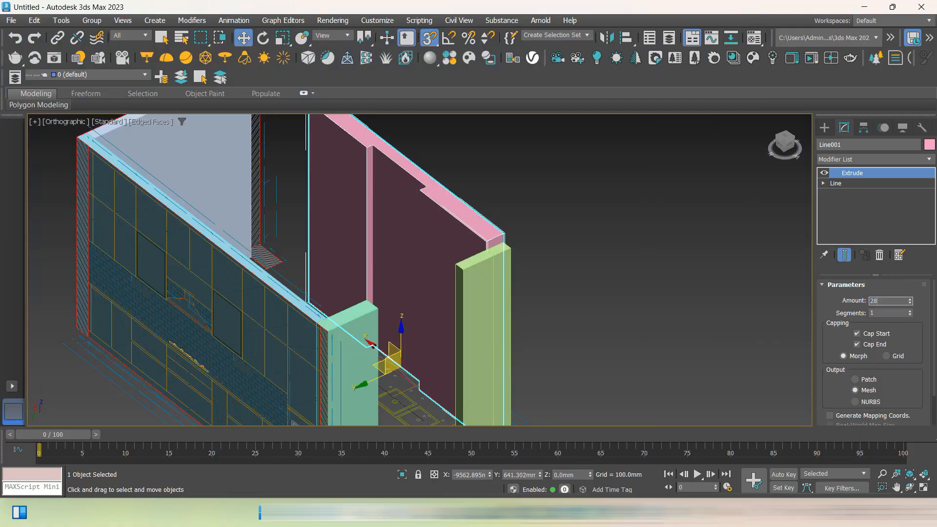
key(Return)
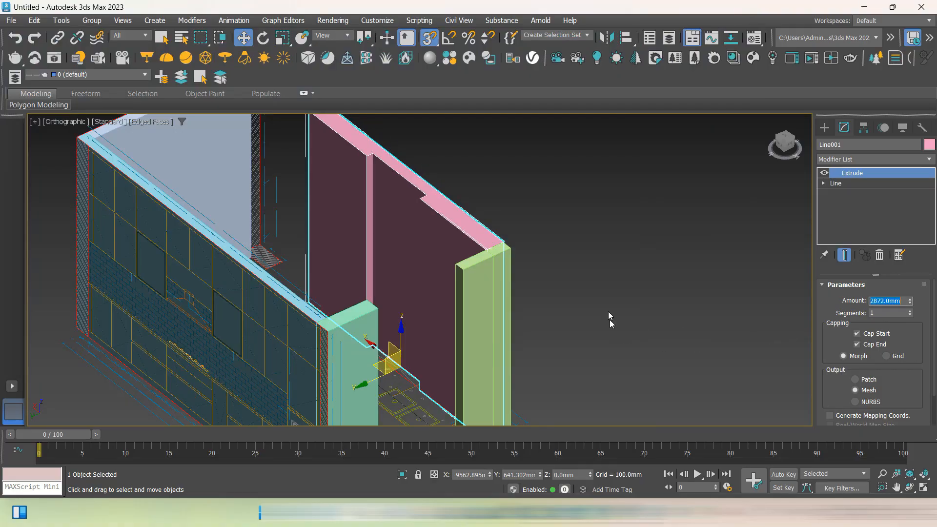
click(605, 285)
middle_drag(589, 307, 528, 309)
scroll(653, 305, down, 2)
scroll(485, 312, up, 5)
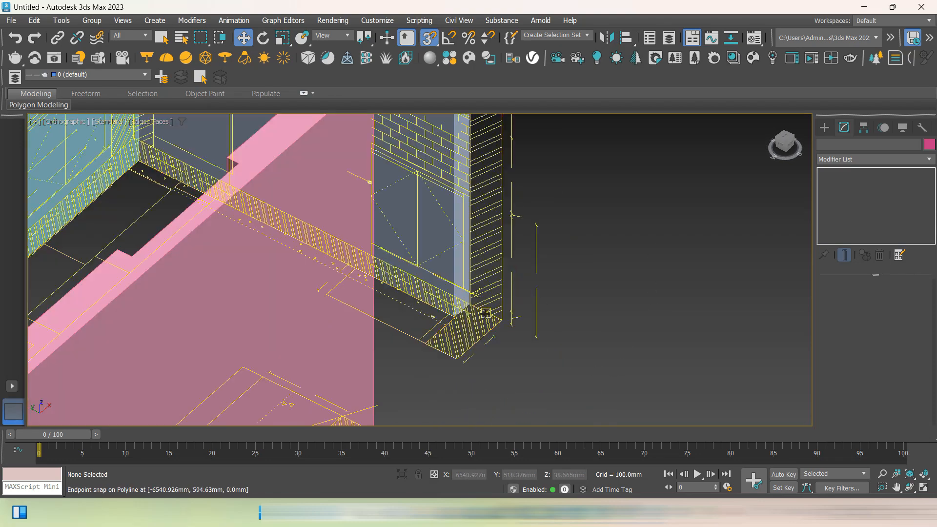
Create a box over the hatched wall stub at the end of the back wall, snapping its height to the neighbouring wall's top
click(825, 127)
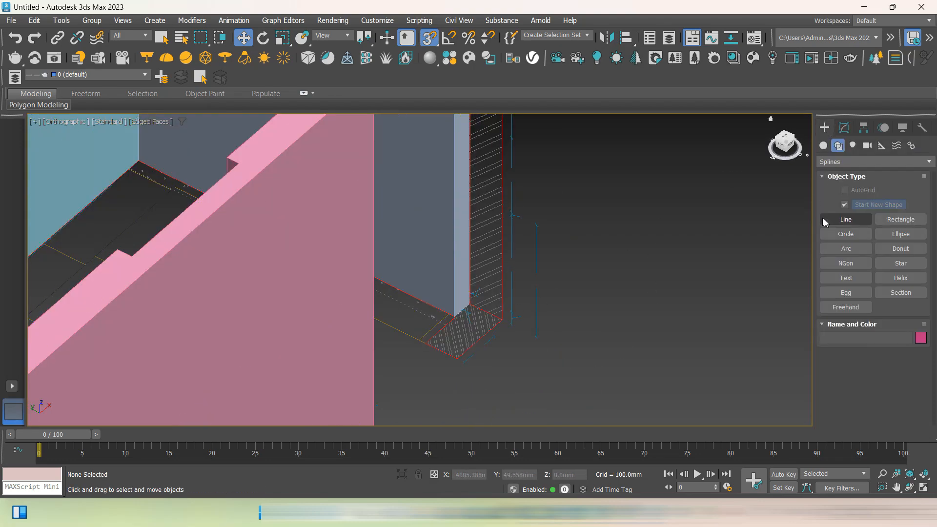
click(823, 146)
click(835, 204)
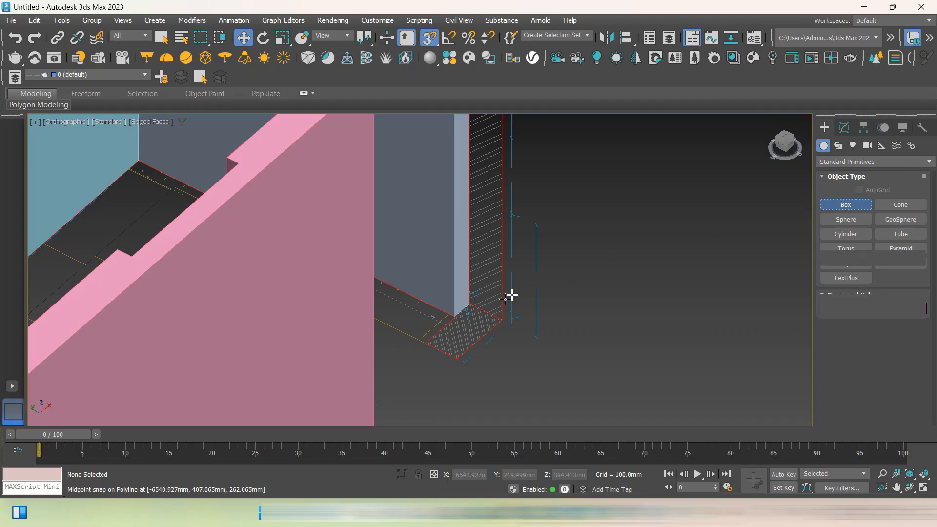
drag(470, 304, 457, 358)
scroll(365, 273, down, 3)
middle_drag(365, 274, 305, 337)
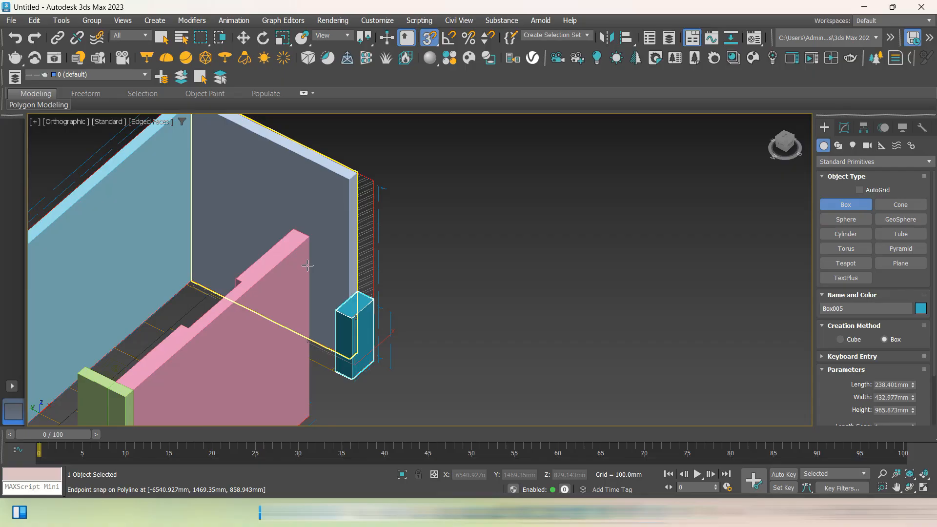
click(307, 237)
key(w)
click(610, 229)
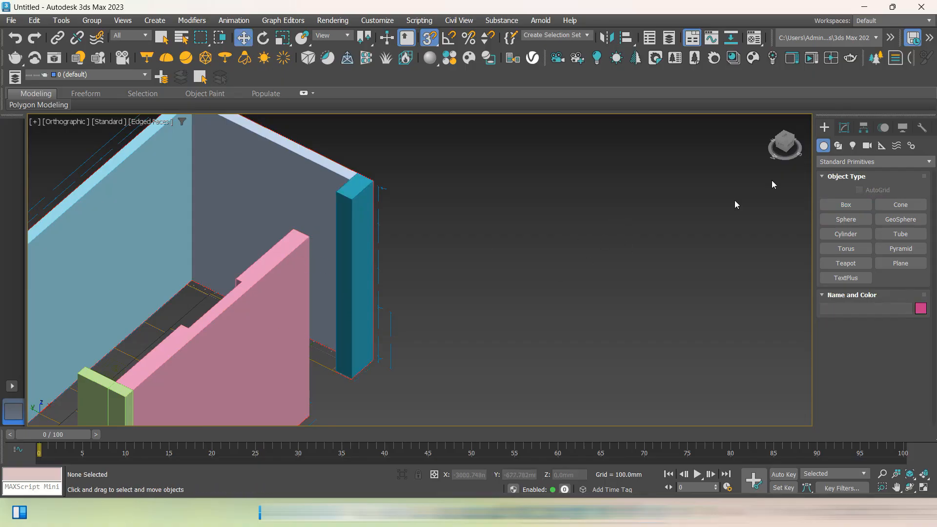
Create a new layer named 3dwall
right_click(803, 72)
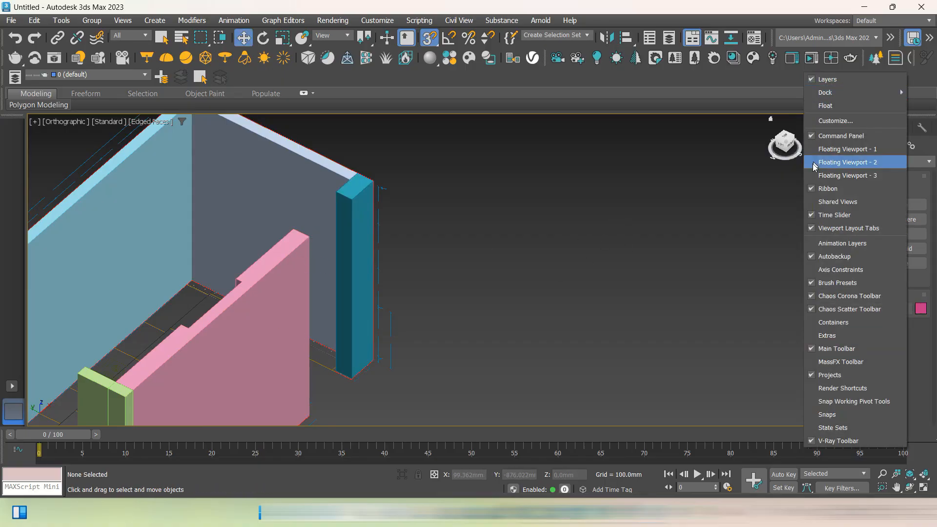
click(307, 116)
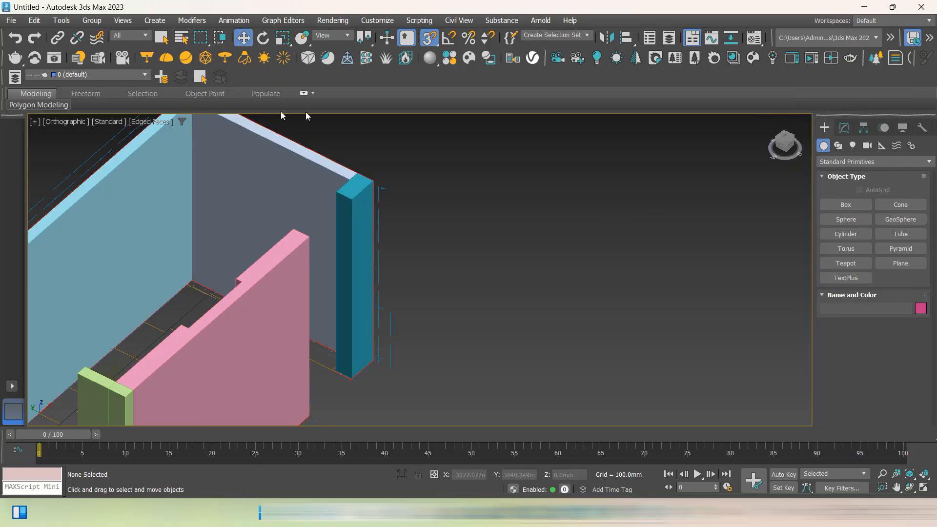
click(161, 77)
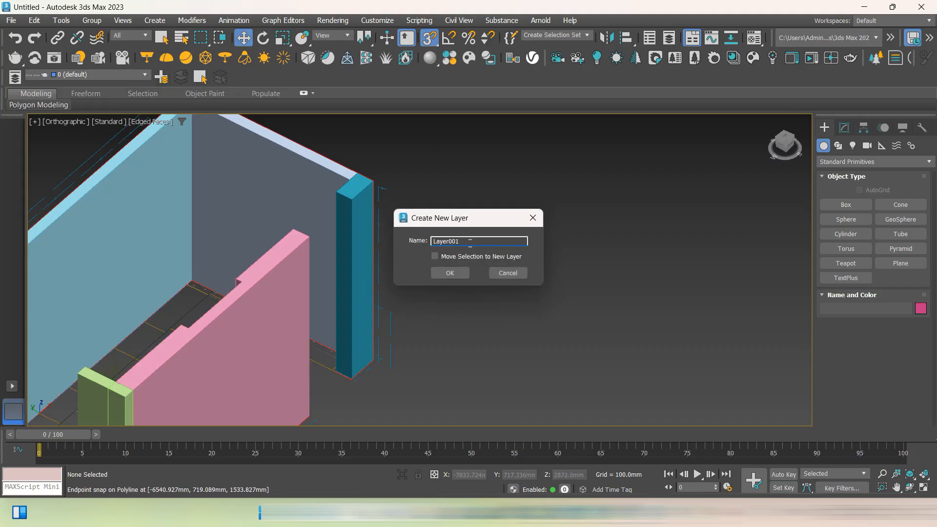
drag(470, 243, 343, 257)
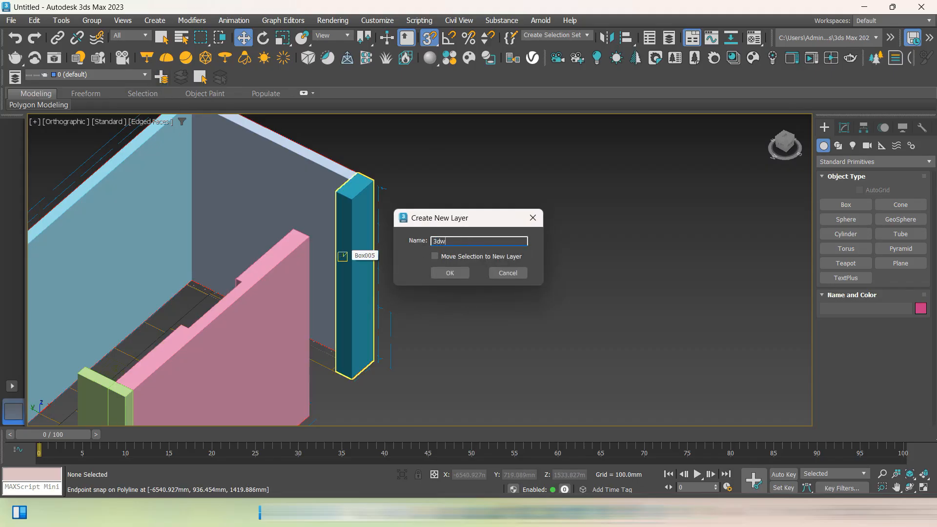
click(449, 272)
Select all six wall objects of the kitchen and add them to the 3dwall layer
click(781, 147)
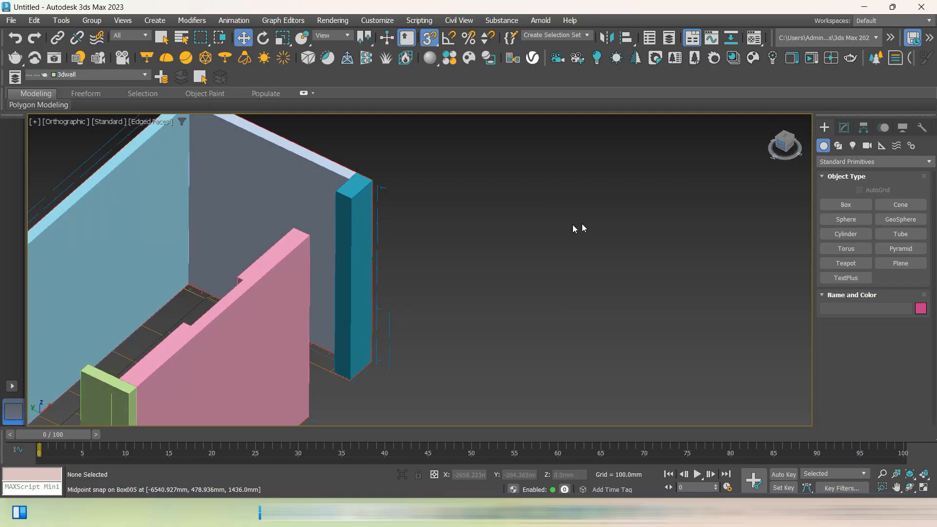
middle_drag(476, 247, 537, 262)
key(z)
click(477, 193)
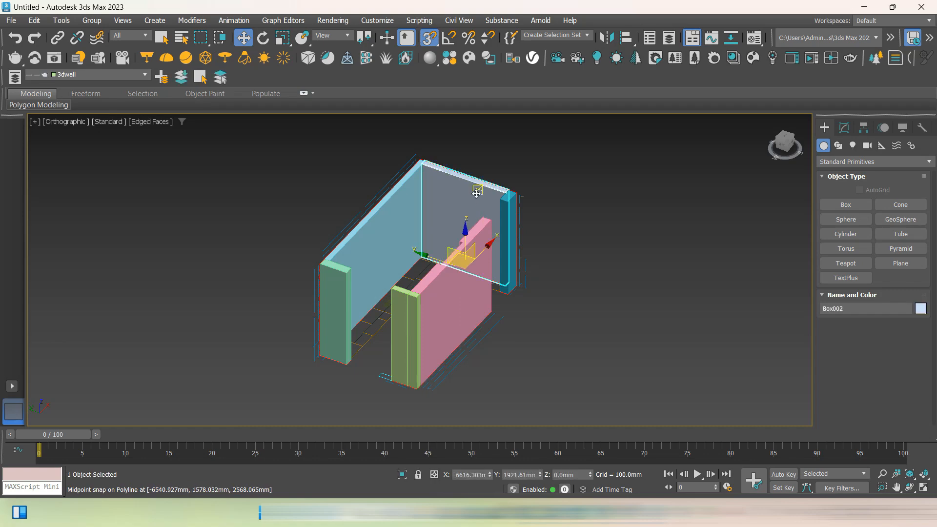
ctrl+click(366, 264)
ctrl+click(336, 278)
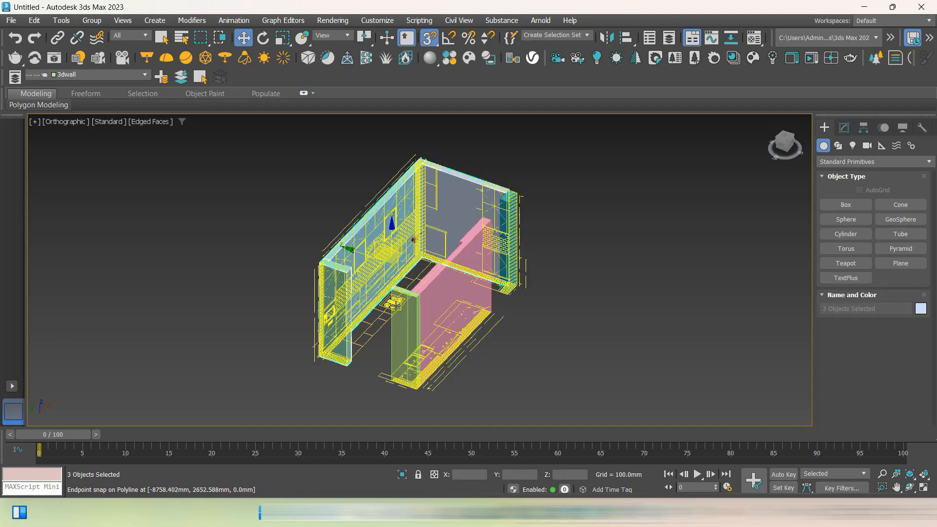
ctrl+click(399, 305)
ctrl+click(428, 296)
ctrl+click(507, 228)
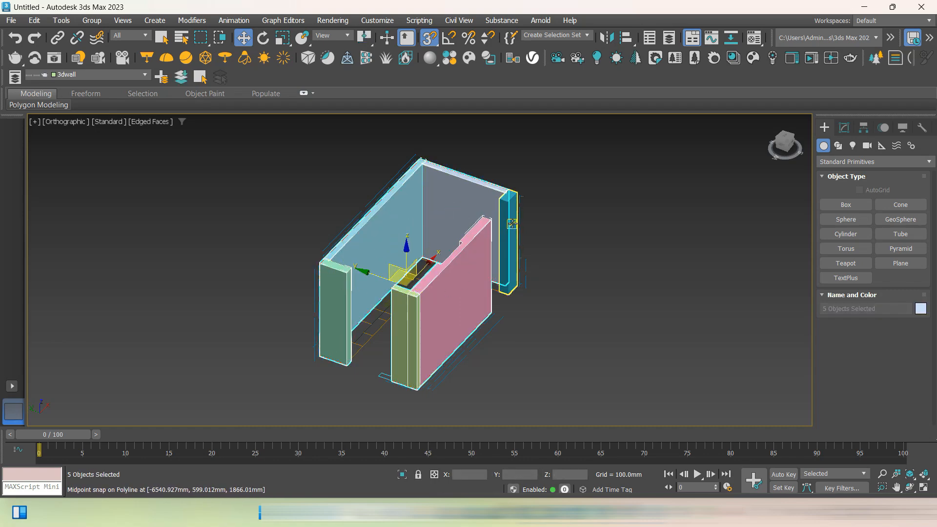
scroll(395, 294, up, 4)
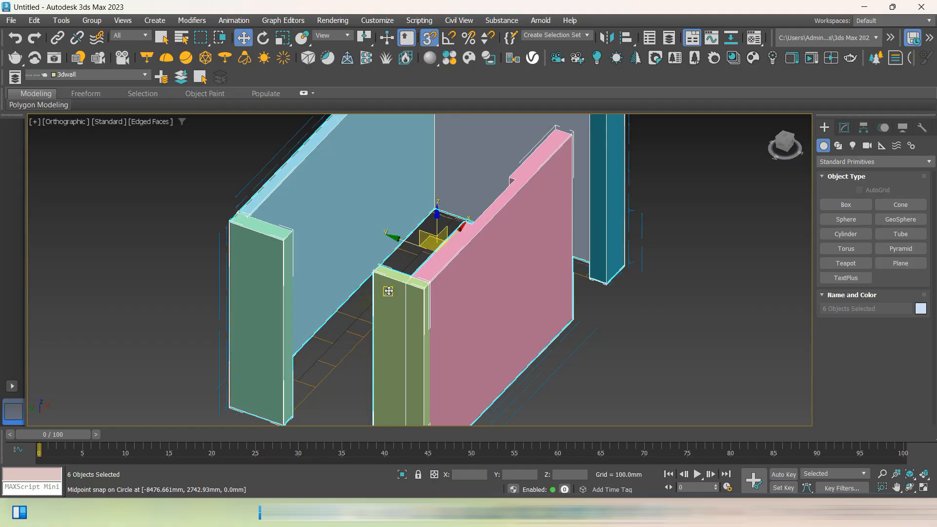
scroll(389, 291, down, 4)
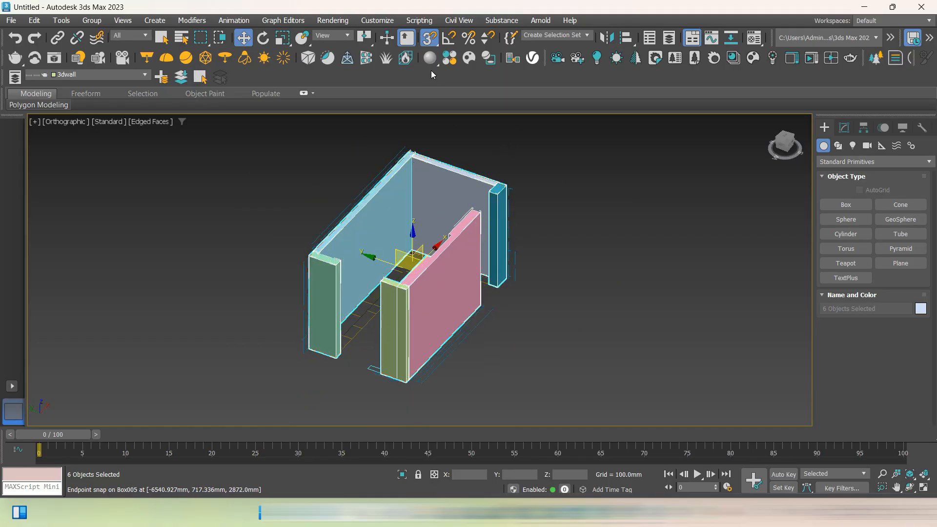
click(181, 78)
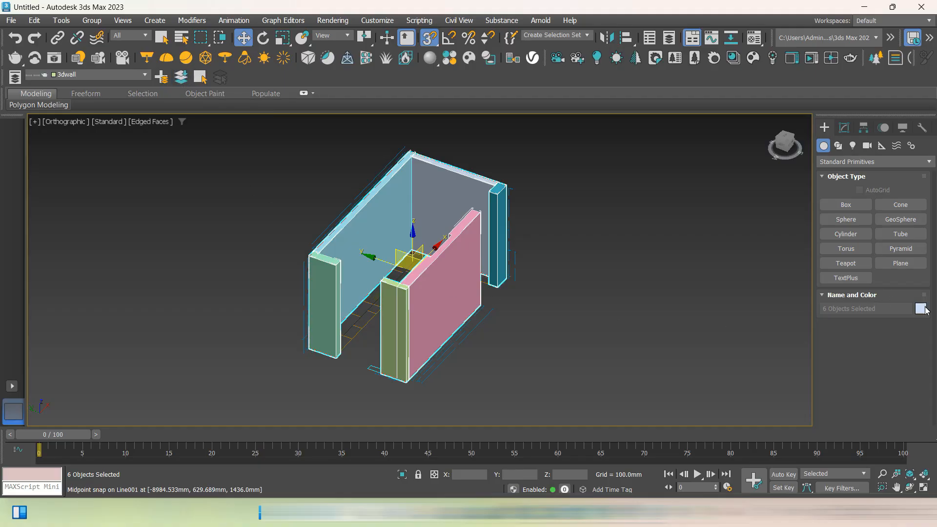
Set the object color of the selected walls to white and deselect them
click(921, 309)
click(581, 282)
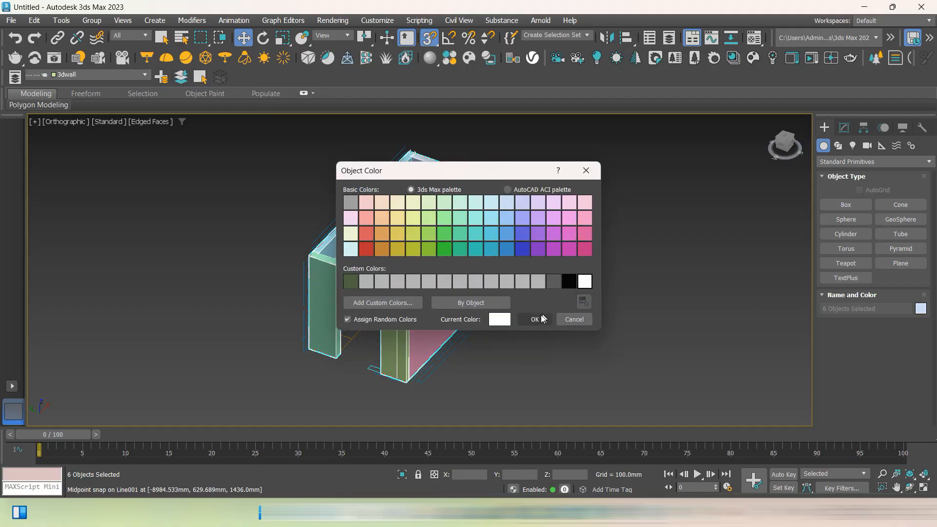
click(534, 319)
click(598, 319)
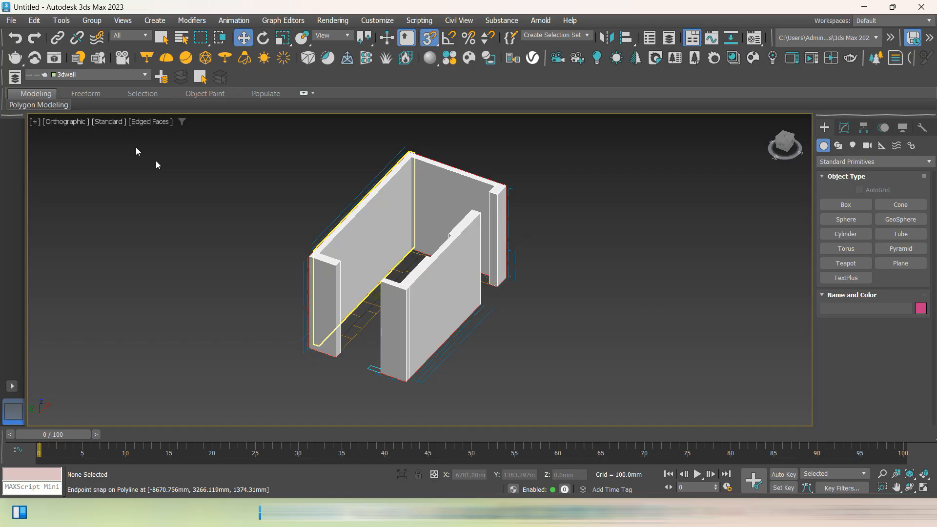
Hide and show the 3dwall layer to check that it contains the walls
click(122, 74)
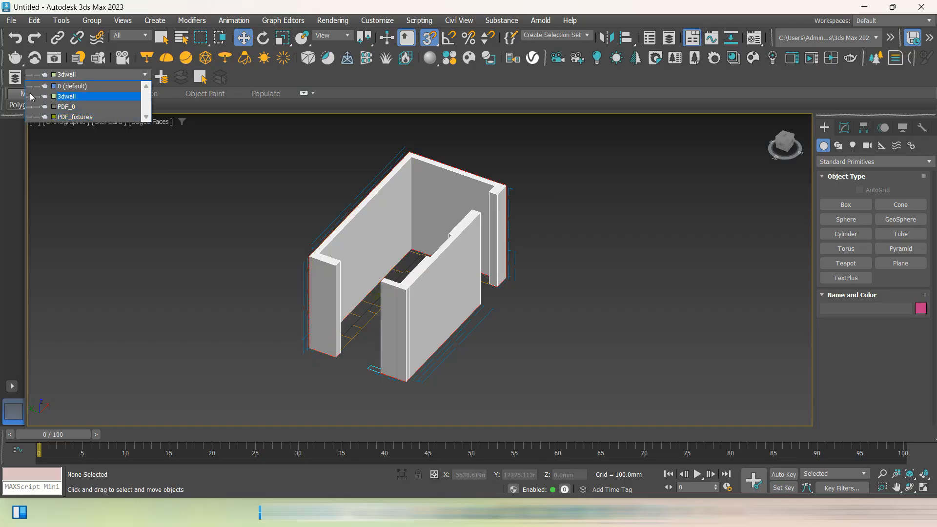
click(31, 96)
click(30, 98)
click(29, 97)
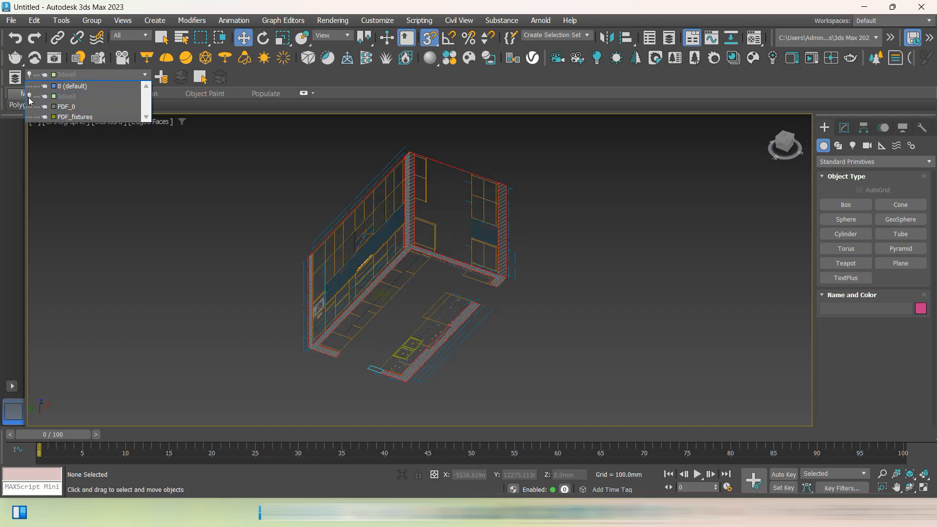
click(30, 97)
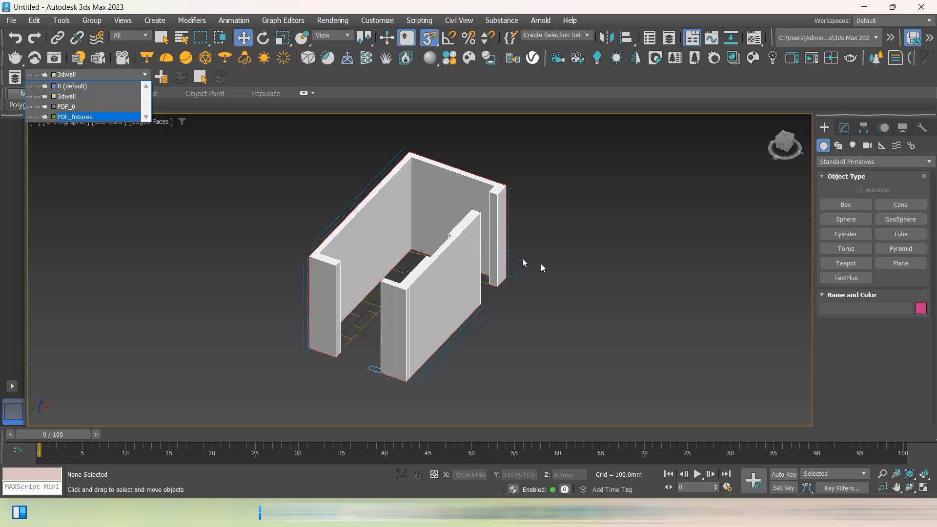
click(601, 300)
Create a new layer named 3d floor
alt+middle_drag(603, 301, 578, 323)
middle_drag(619, 257, 623, 320)
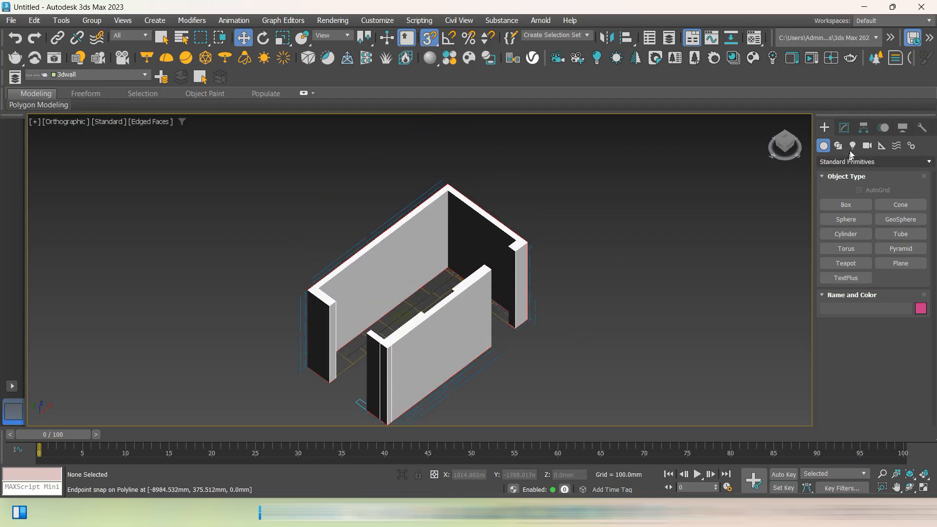
click(159, 79)
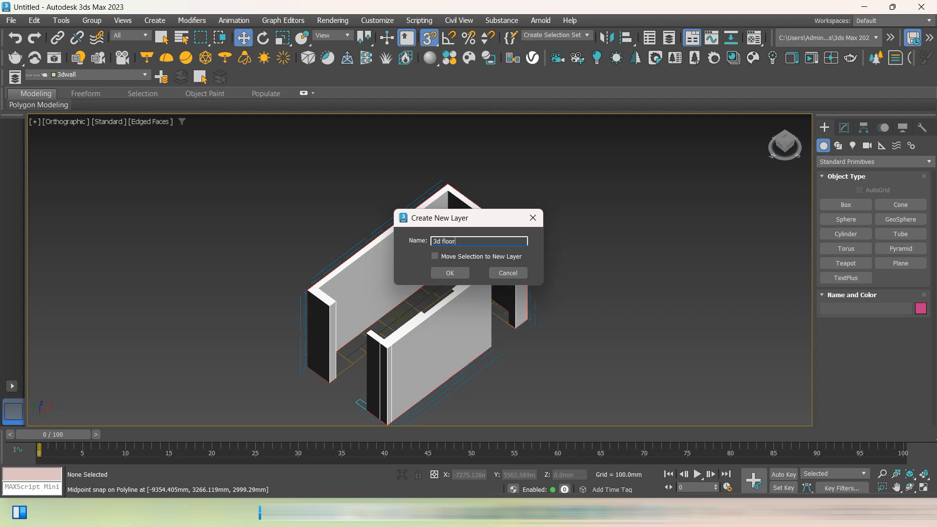
click(442, 274)
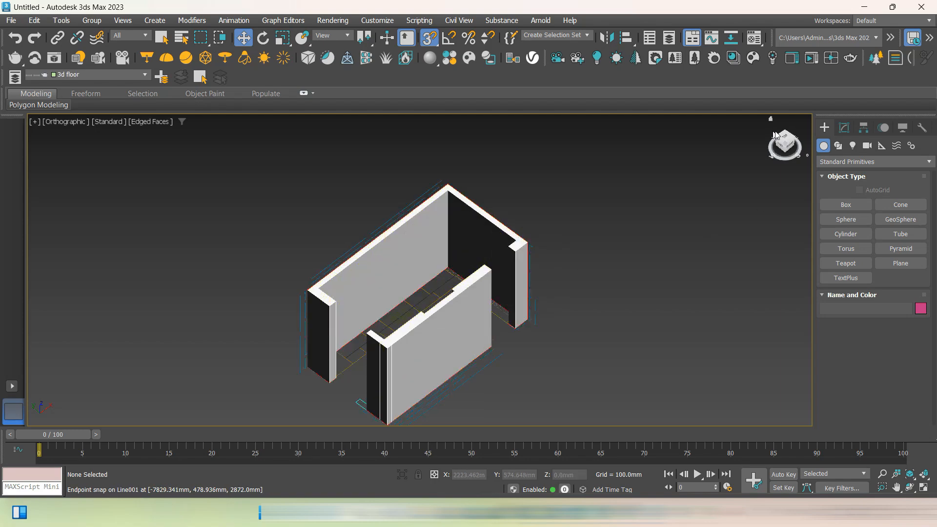
Create a box of about 2789 by 4985 mm across the whole kitchen footprint on top of the walls, with a height of 115 mm
click(787, 142)
click(845, 205)
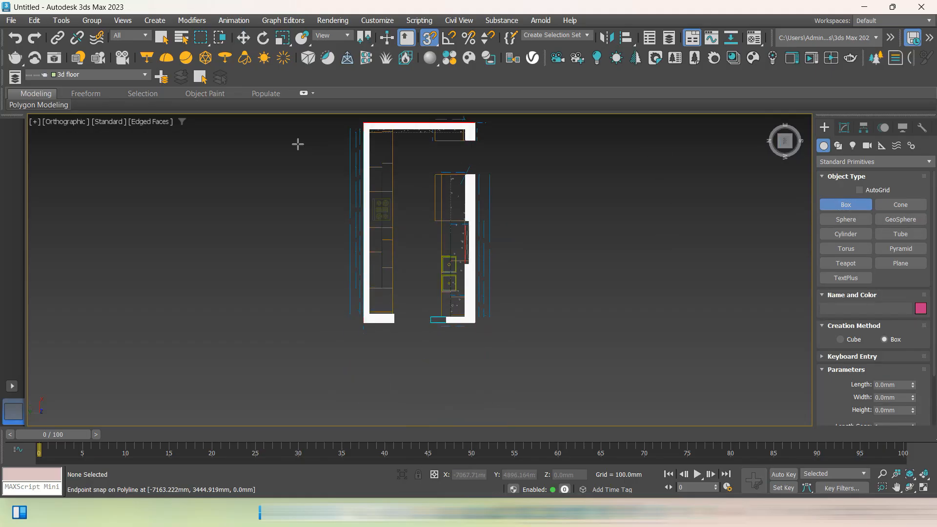
scroll(367, 121, up, 3)
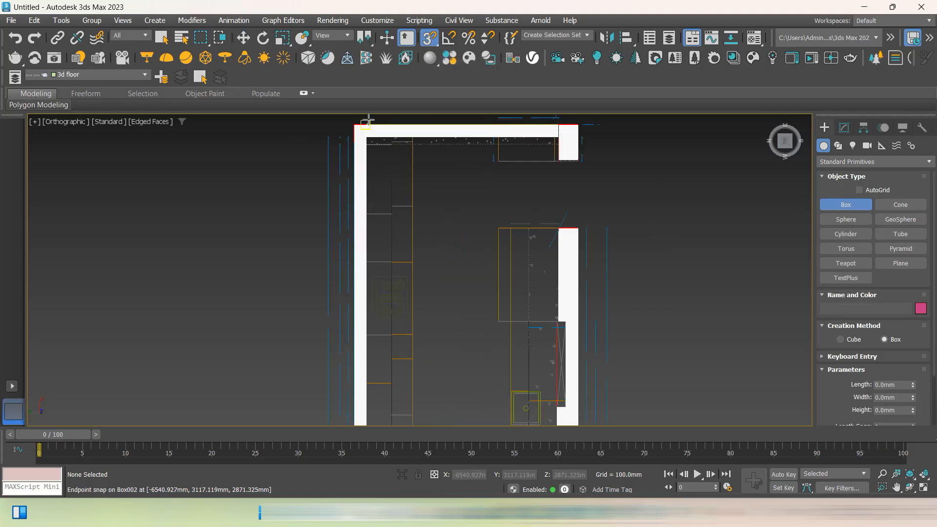
drag(353, 122, 526, 278)
scroll(426, 219, down, 4)
scroll(462, 341, up, 5)
alt+middle_drag(526, 277, 485, 347)
click(413, 177)
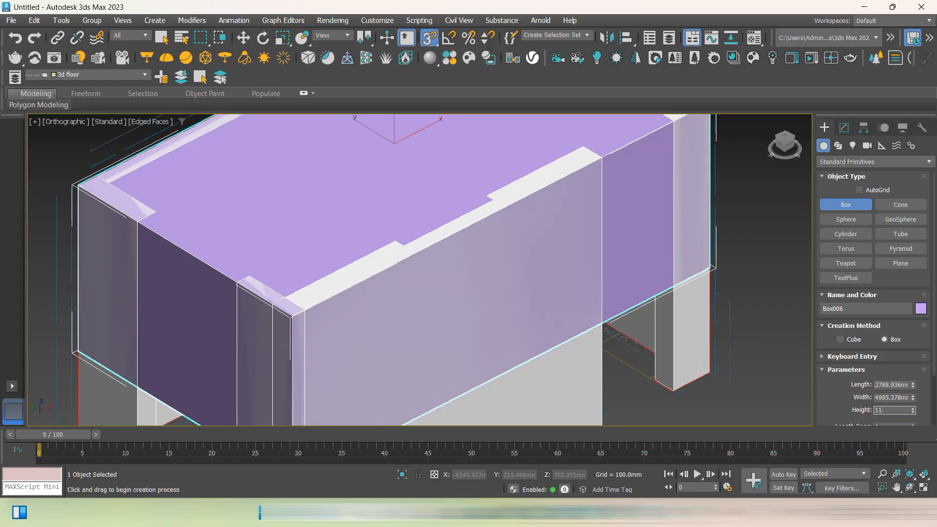
text(115)
key(Return)
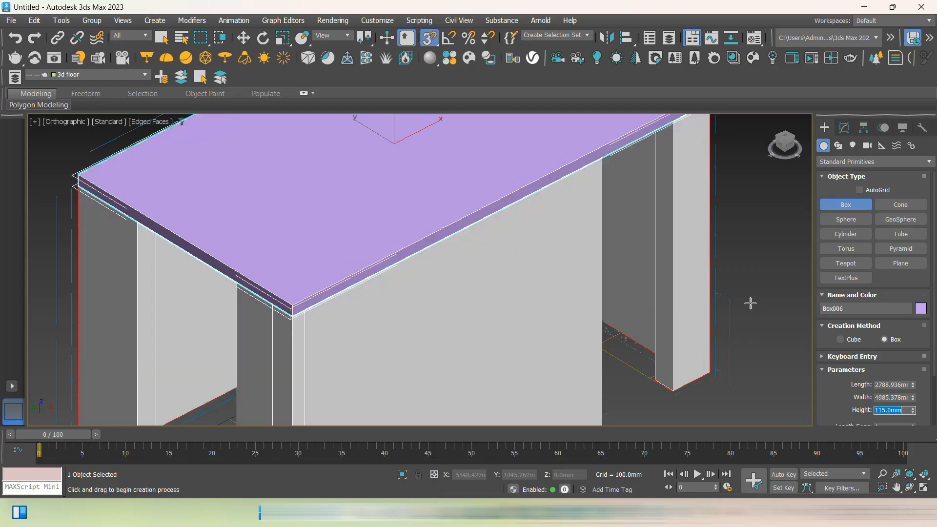
scroll(750, 304, down, 5)
key(w)
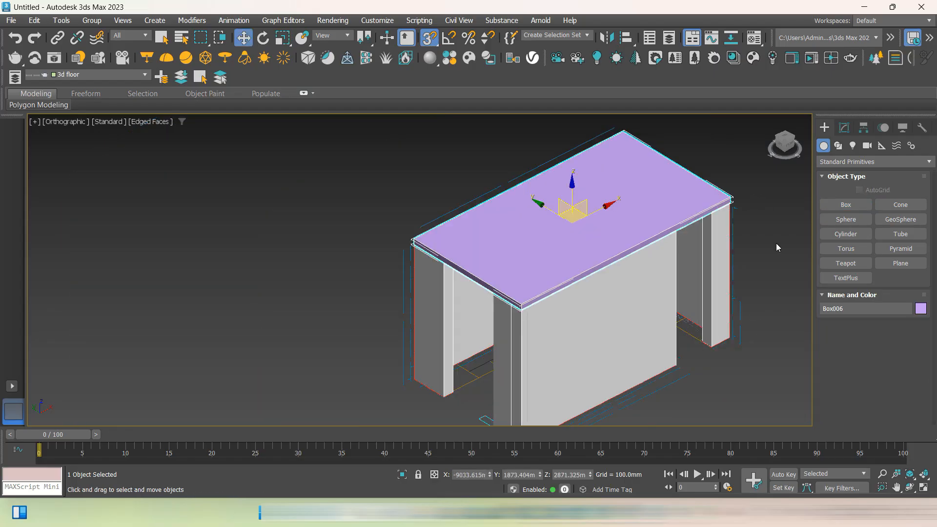
Set the object color of the slab on top of the walls to grey
right_click(692, 202)
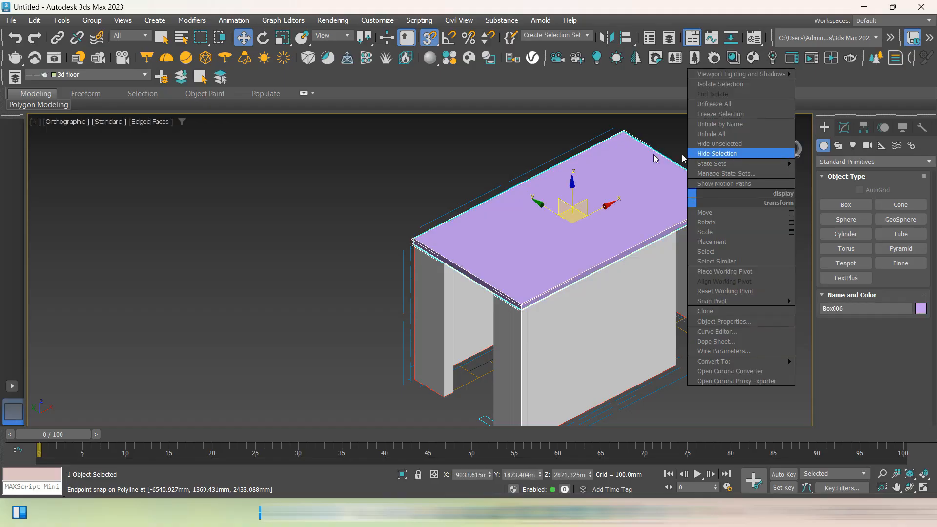
click(230, 188)
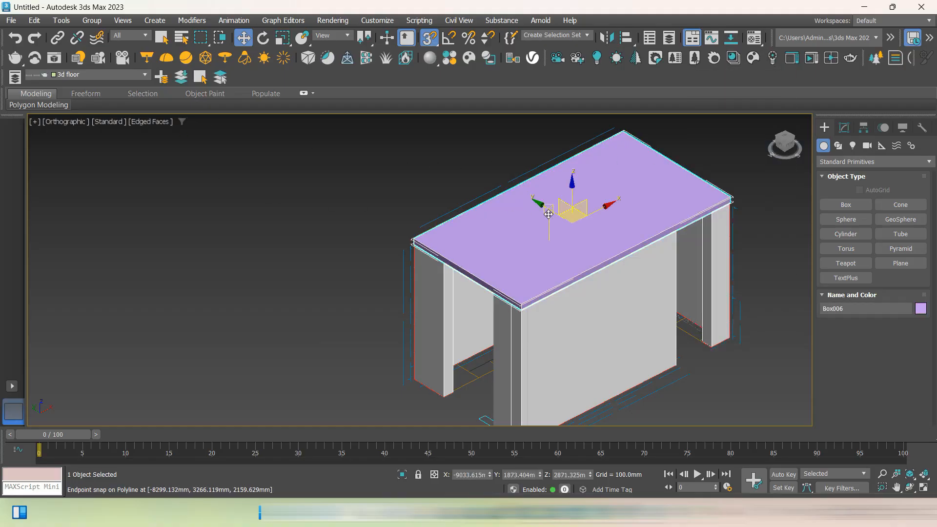
click(920, 309)
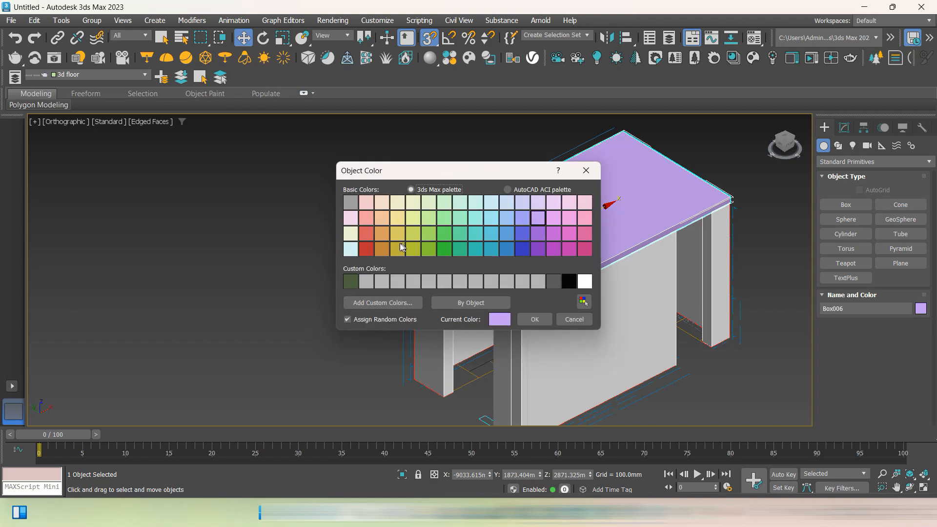
click(352, 203)
click(534, 319)
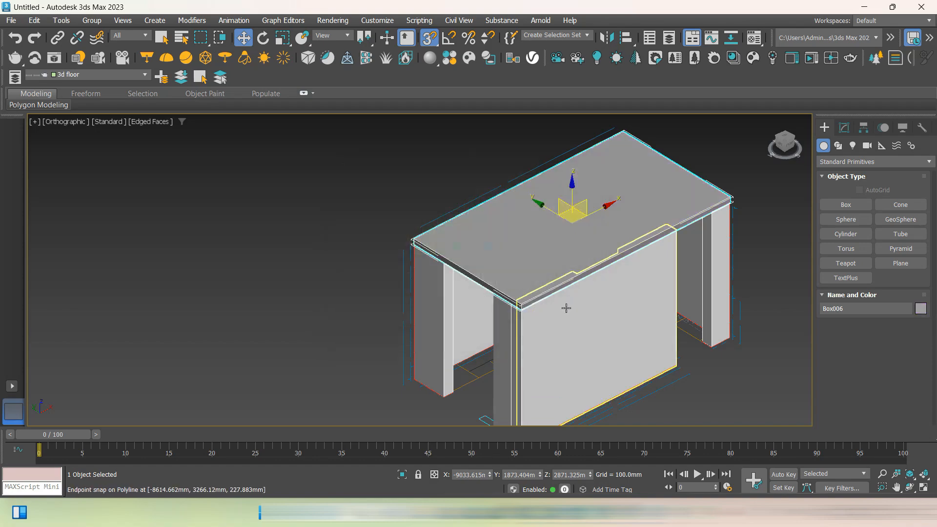
Create a new layer named 3droof and move the selected slab to it
click(162, 78)
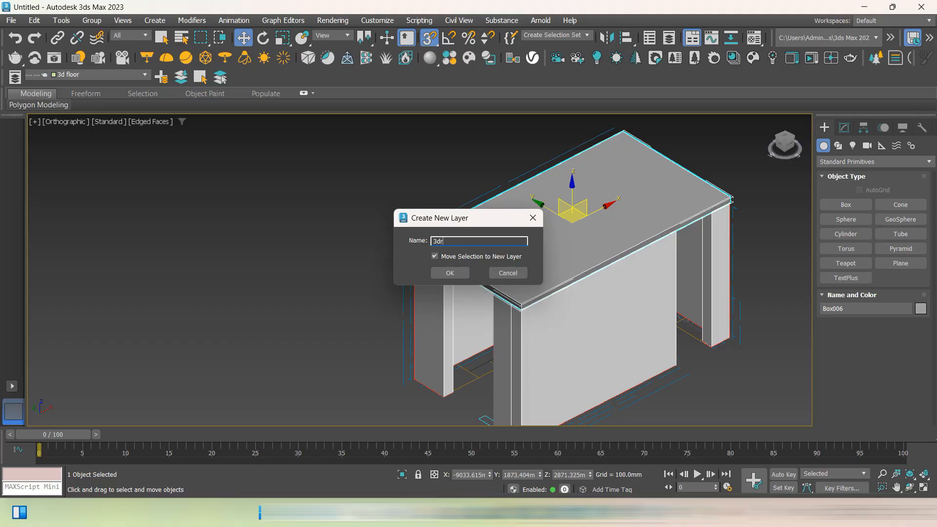
click(447, 272)
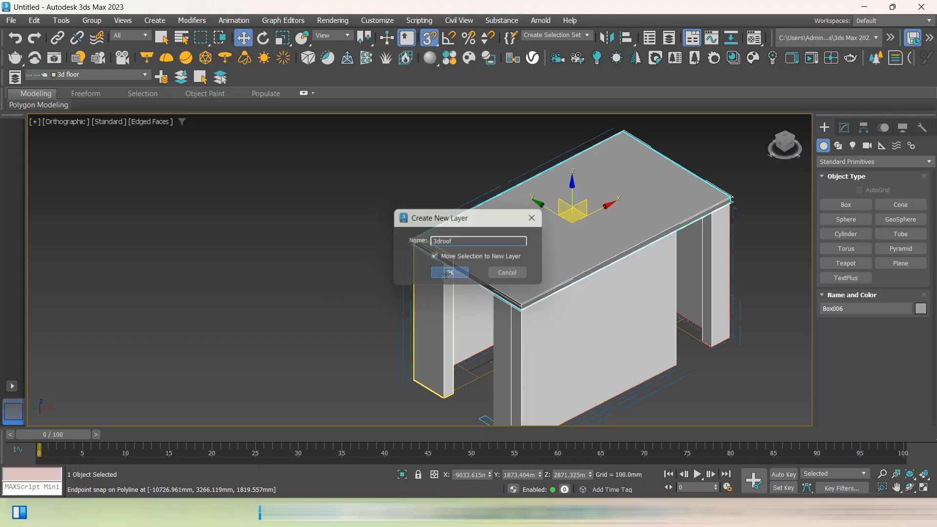
click(181, 78)
click(226, 220)
click(568, 216)
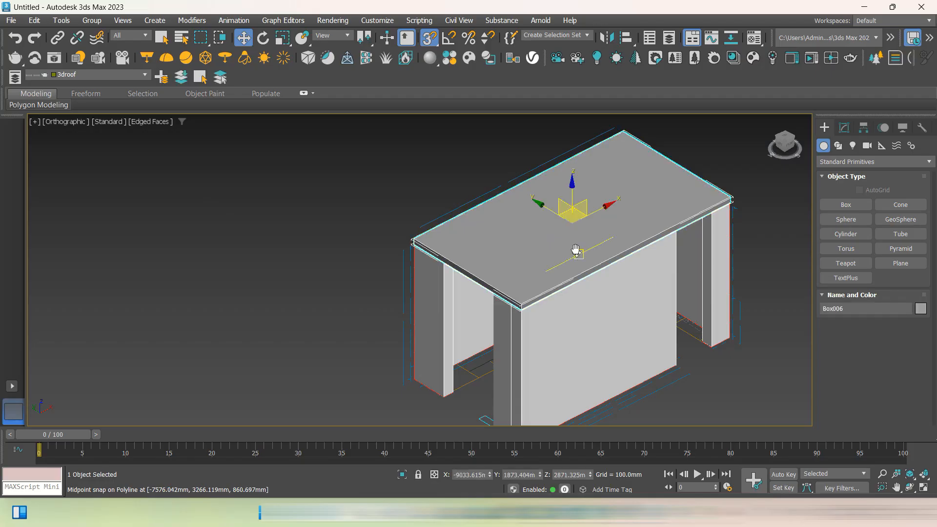
Make one independent copy of the roof slab directly below the kitchen walls
middle_drag(575, 251, 560, 195)
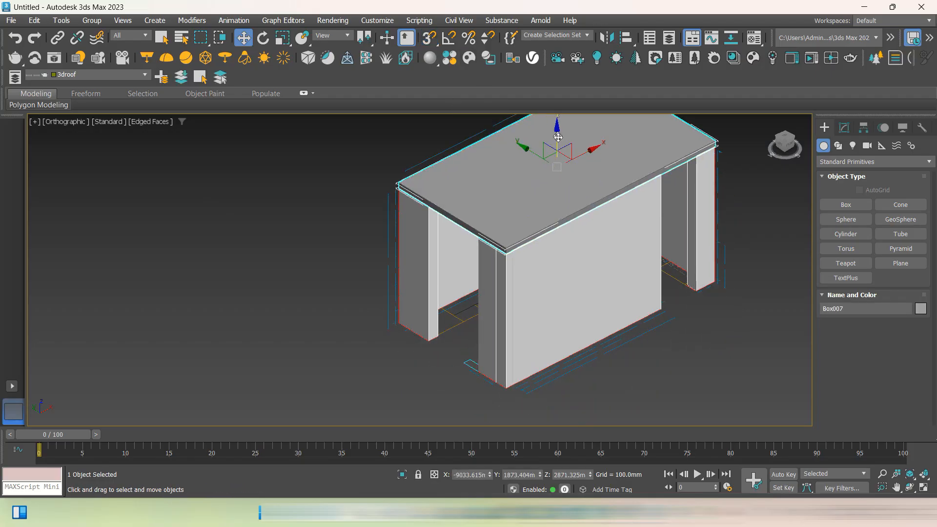
shift+drag(556, 139, 557, 342)
click(410, 220)
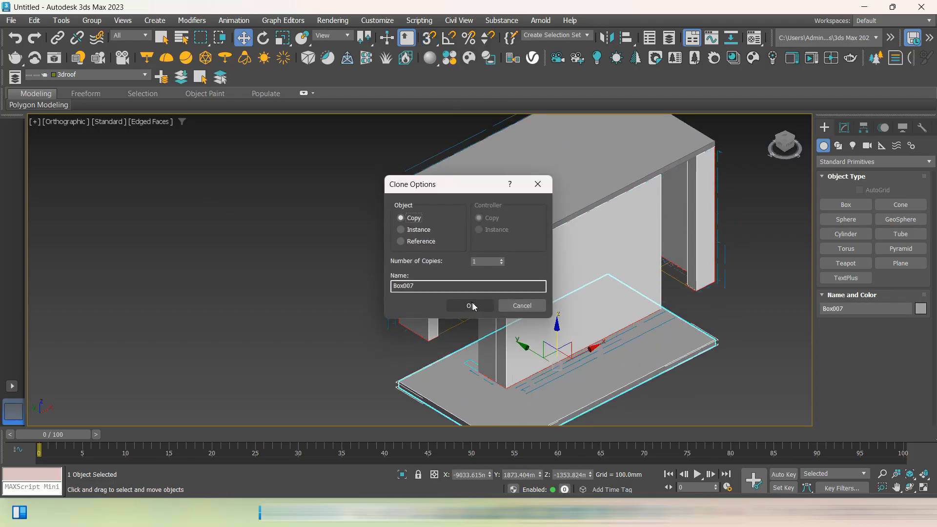
click(472, 305)
Move the copied slab vertically so its top corner snaps to the base of the walls as the kitchen floor
scroll(395, 387, up, 5)
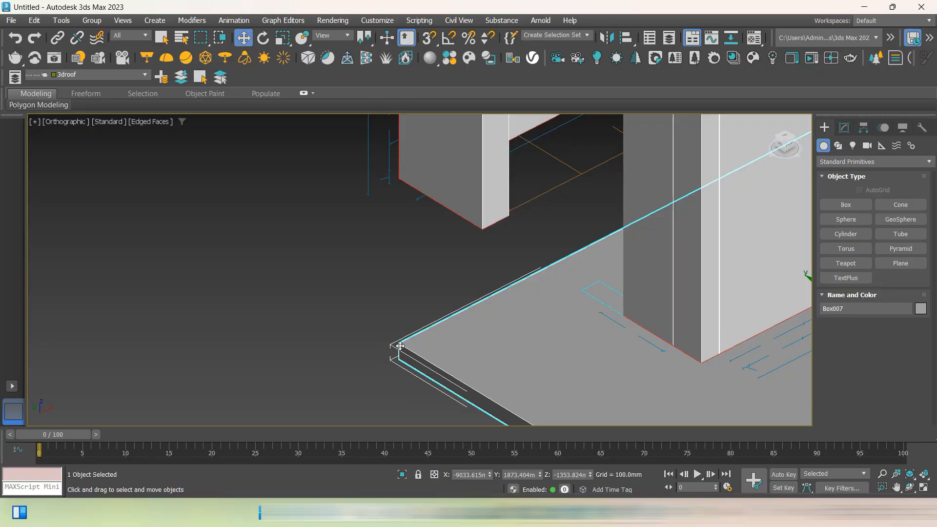
key(s)
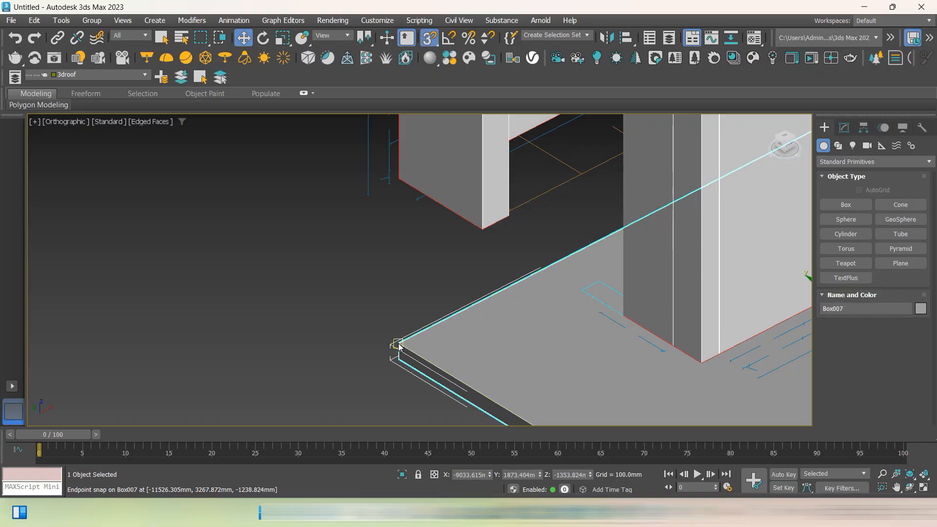
drag(401, 344, 398, 180)
click(332, 286)
scroll(341, 311, down, 3)
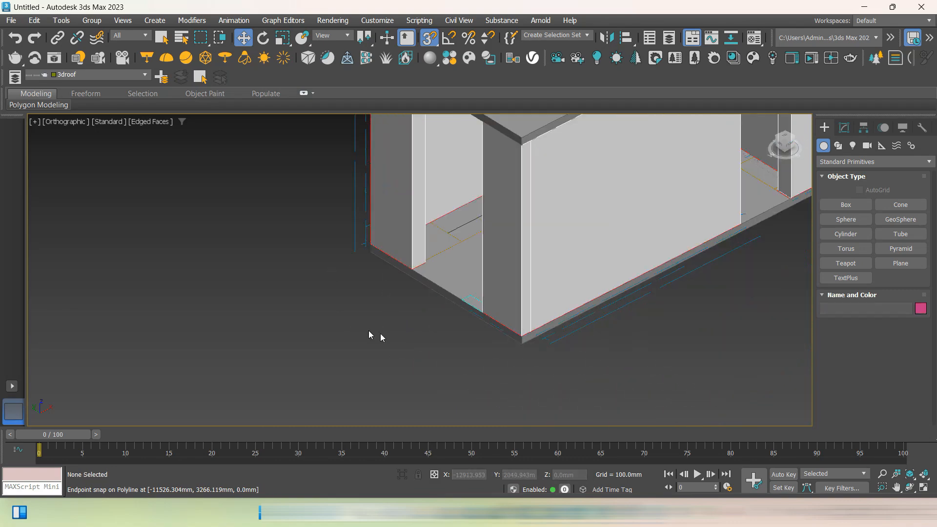
Make 3d floor the current layer and move the floor slab to it
click(122, 75)
click(78, 97)
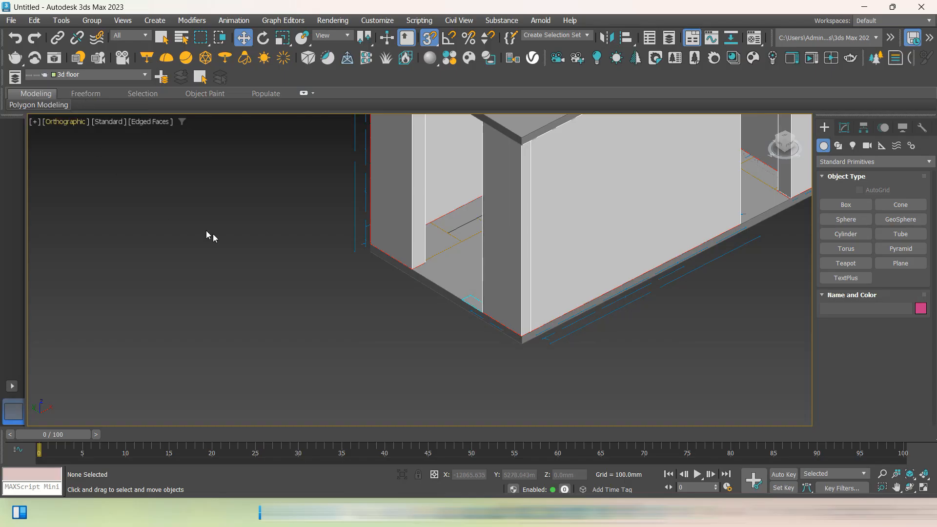
middle_drag(423, 322, 368, 370)
scroll(410, 281, up, 5)
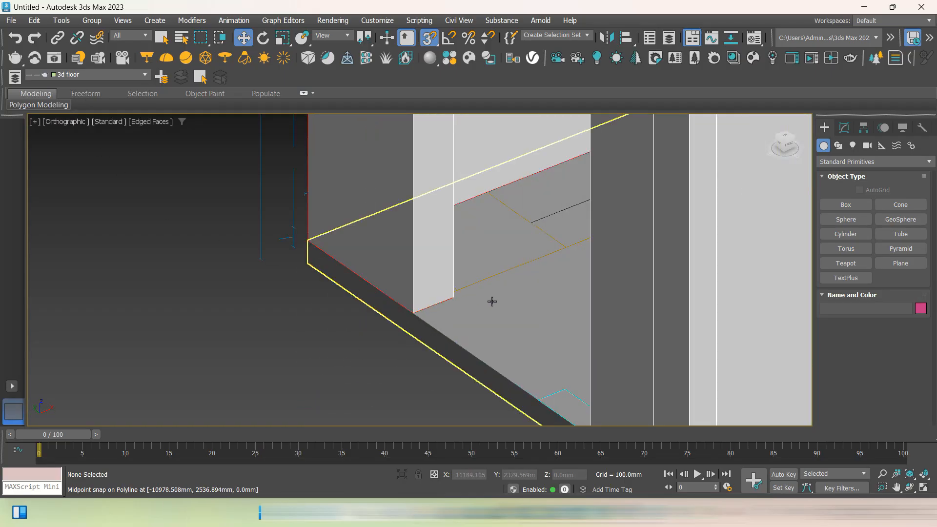
click(494, 302)
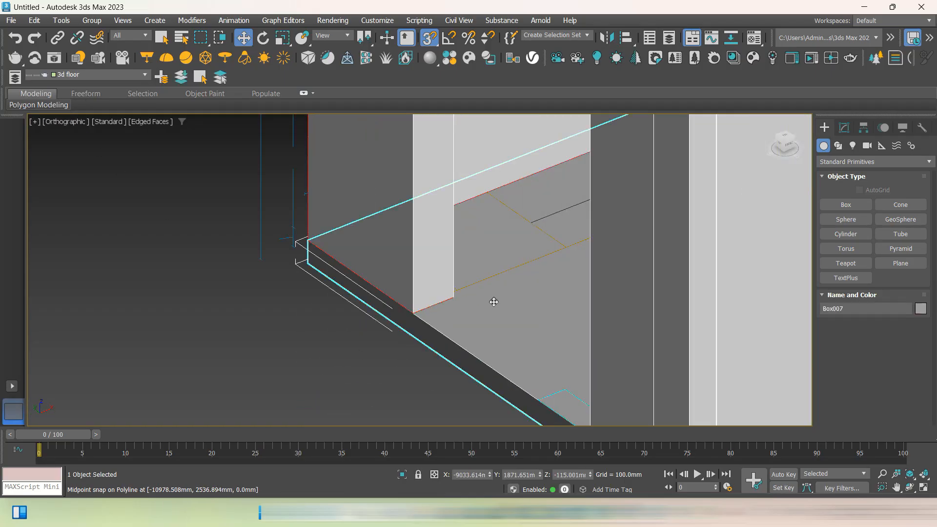
click(181, 74)
scroll(161, 220, down, 6)
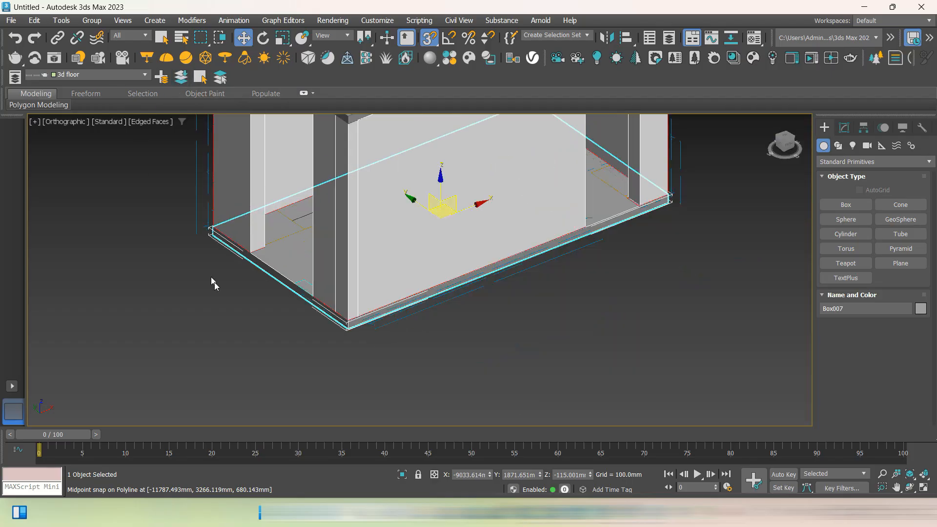
click(444, 349)
Hide the 3droof layer
scroll(451, 351, down, 6)
middle_drag(591, 319, 333, 158)
click(115, 74)
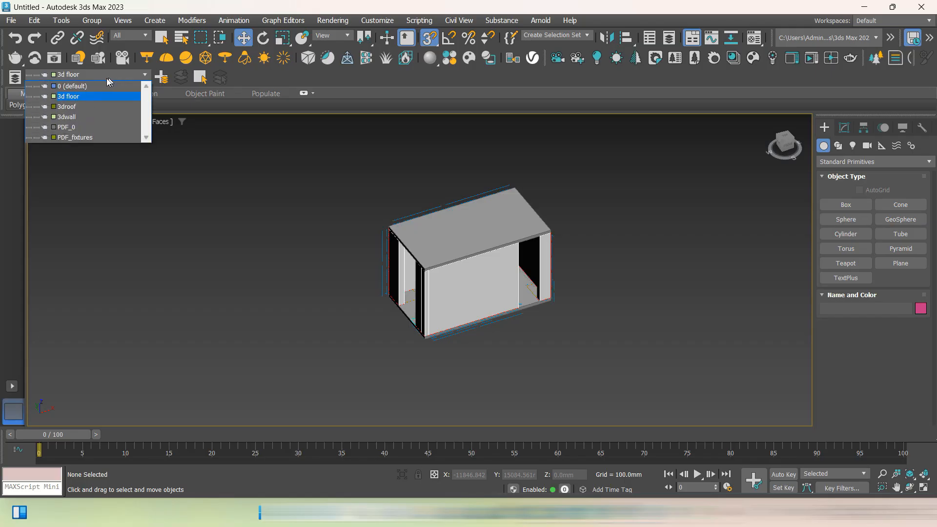
click(27, 107)
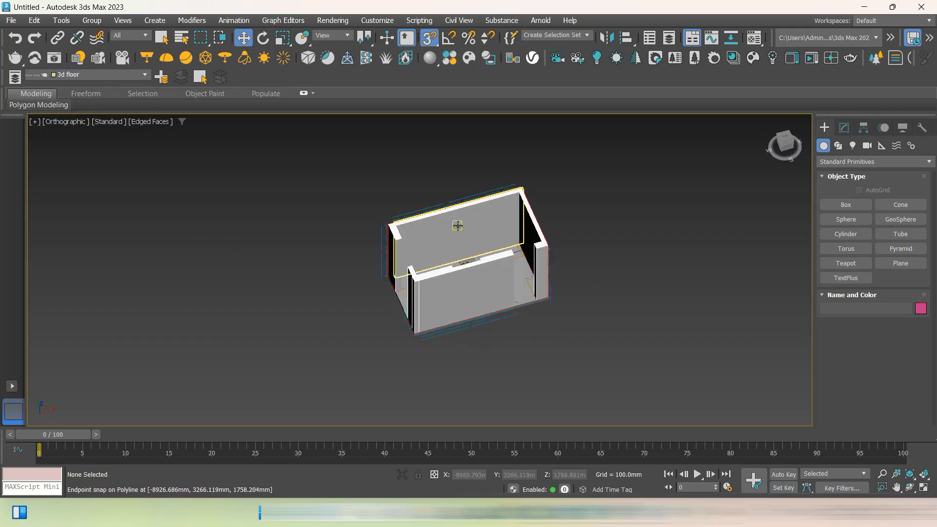
Examine the open kitchen interior, with its walls and the plan lines on the floor, from several angles
scroll(457, 225, up, 3)
mouse_move(464, 223)
alt+middle_down()
mouse_move(502, 242)
mouse_move(456, 278)
mouse_move(468, 239)
alt+middle_up()
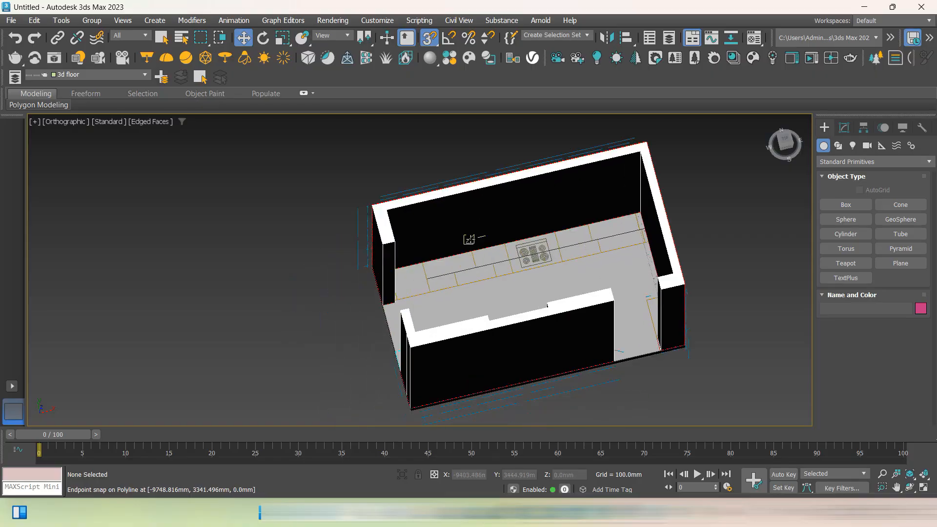
scroll(468, 244, up, 5)
scroll(561, 258, down, 1)
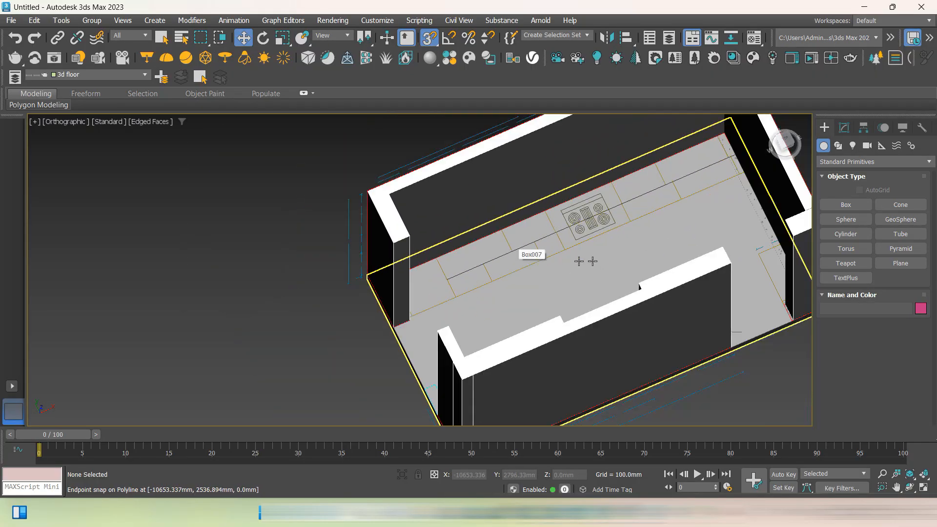
alt+middle_drag(579, 261, 470, 195)
scroll(454, 183, up, 2)
scroll(431, 187, down, 3)
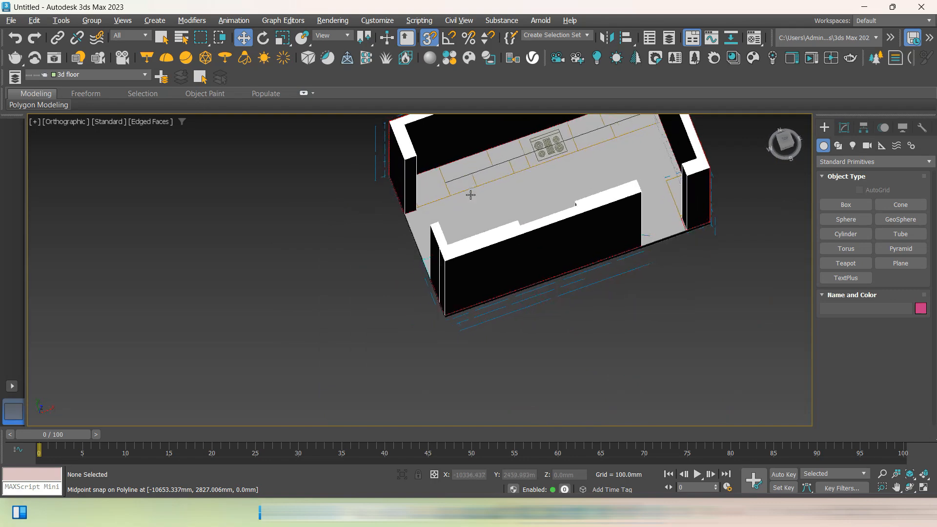
middle_drag(510, 160, 560, 147)
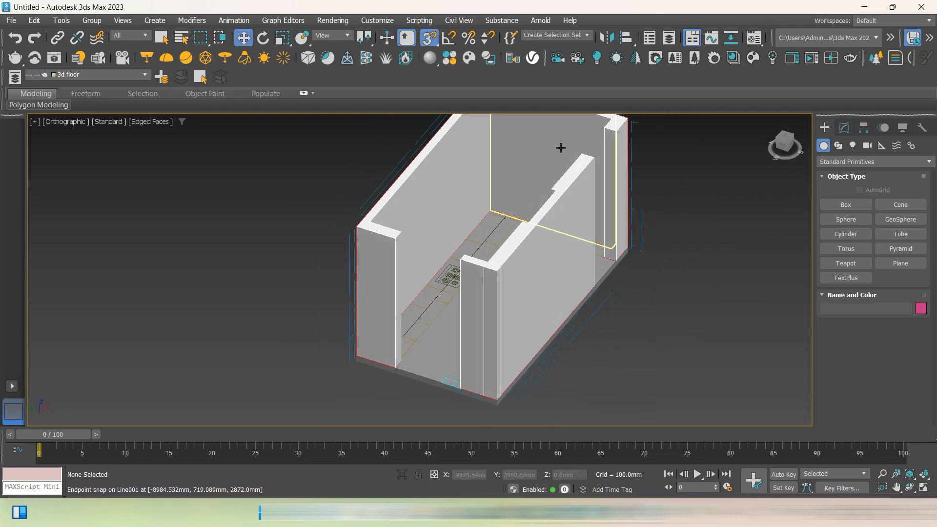
Hide the far end wall, the near long wall and the short wall pieces at both of its ends
click(561, 147)
ctrl+click(553, 264)
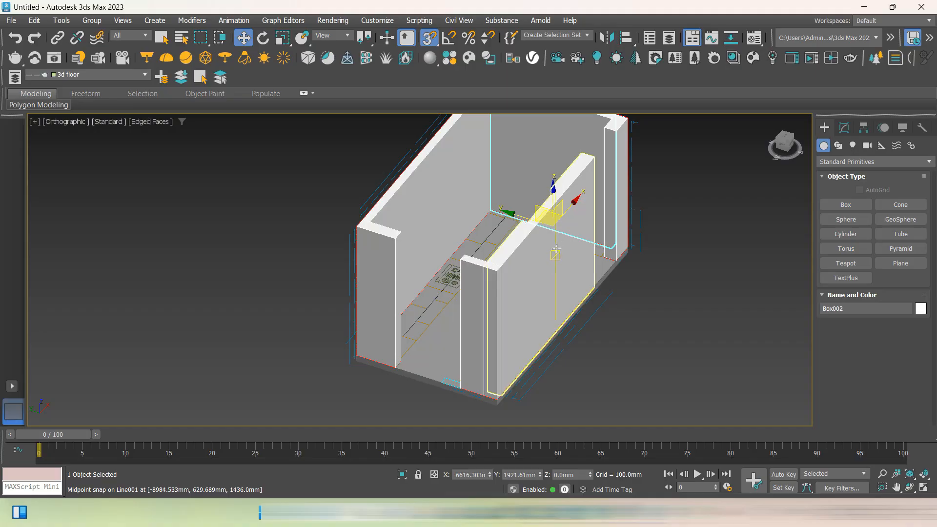
ctrl+click(459, 299)
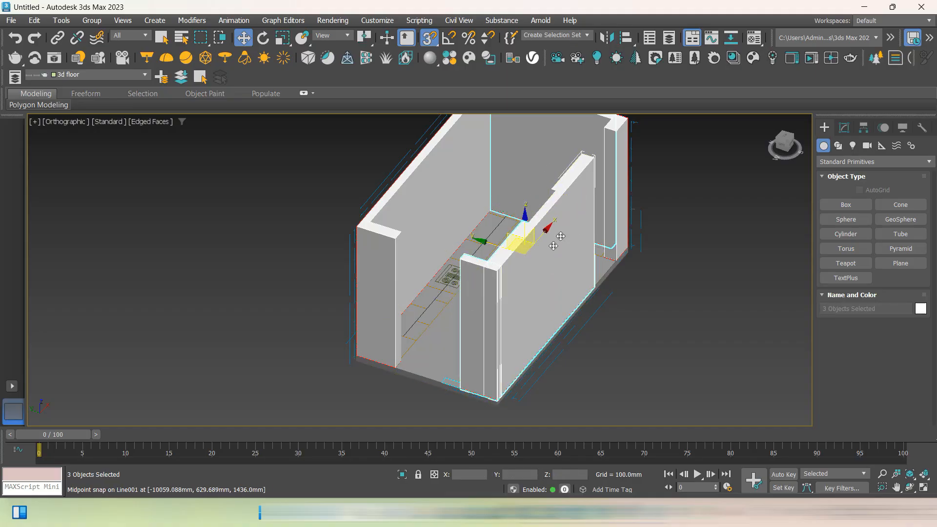
ctrl+click(618, 153)
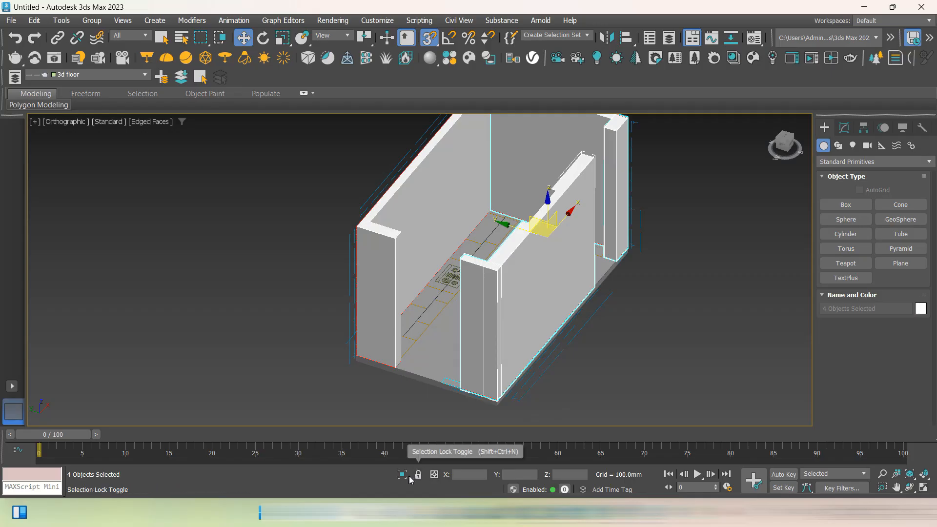
right_click(610, 310)
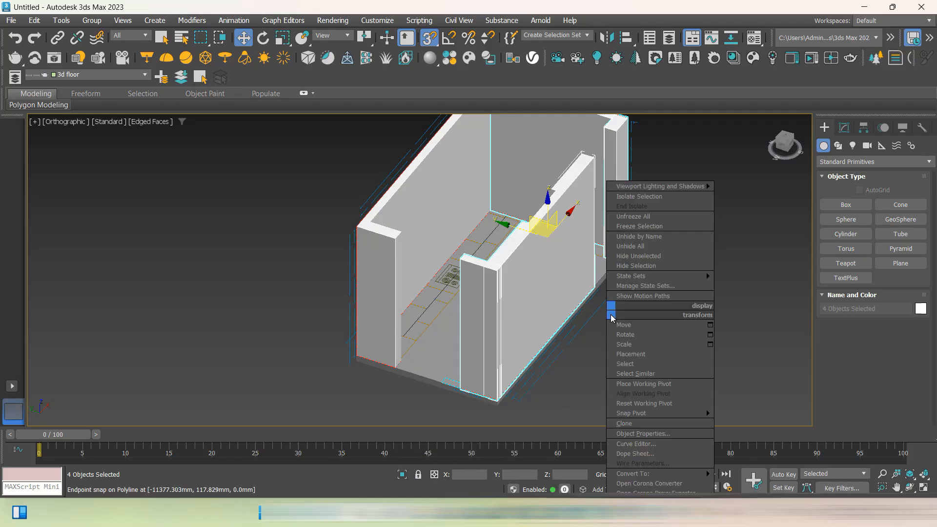
click(651, 266)
middle_drag(662, 305, 713, 333)
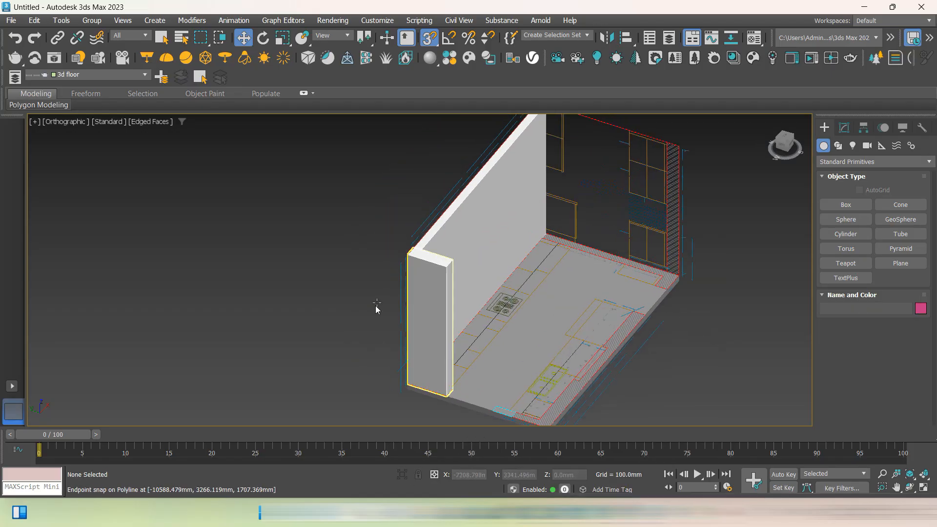
Hide the short wall piece at the near end of the remaining long wall
click(428, 275)
right_click(429, 282)
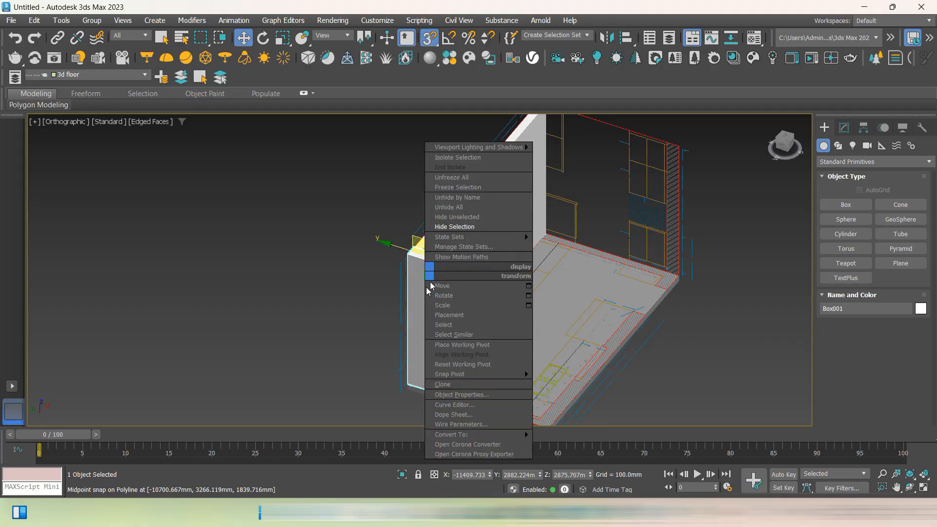
click(309, 338)
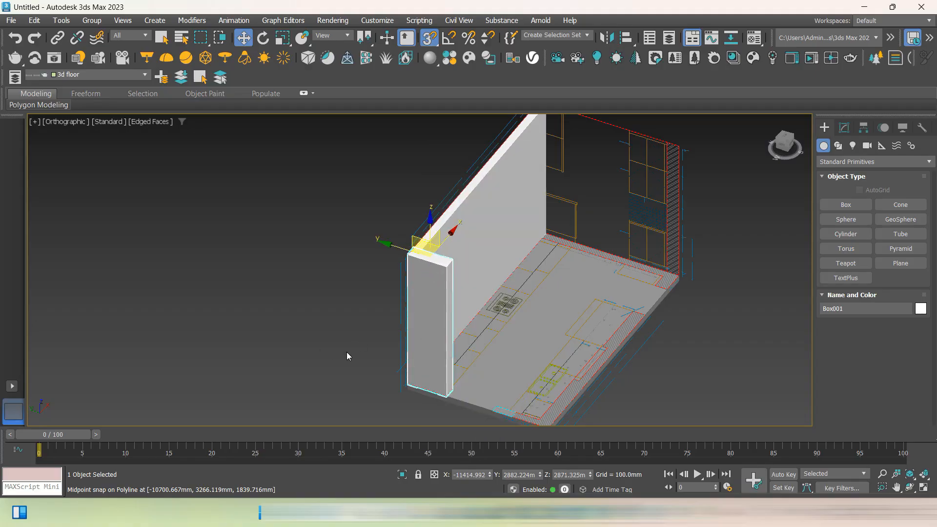
right_click(443, 291)
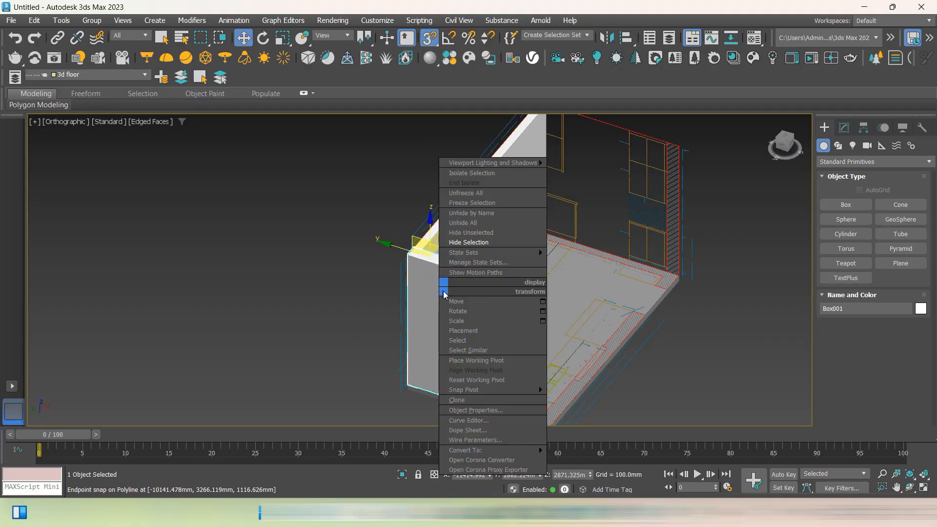
click(461, 241)
In the Left view, draw a box base of about 100 by 580 mm over the plinth outline below the base cabinet beside the wall
scroll(505, 373, up, 4)
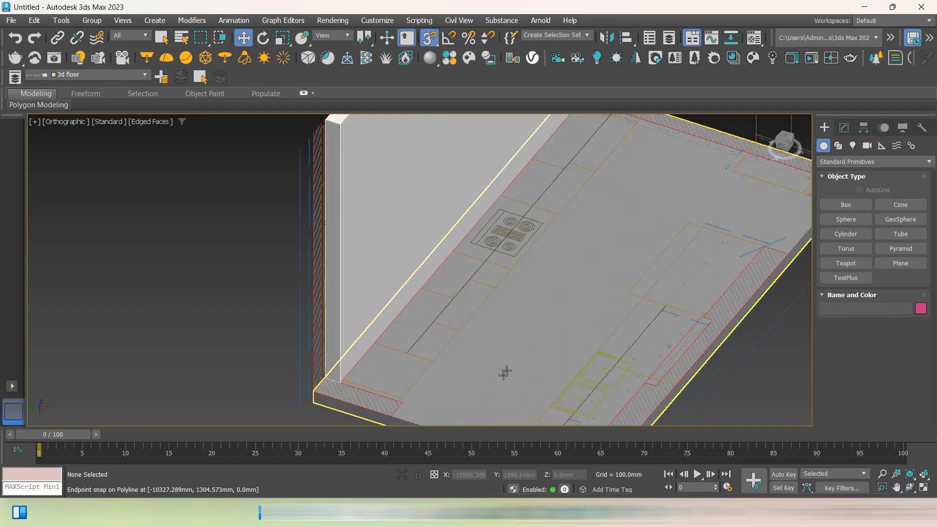
middle_drag(646, 187, 566, 352)
scroll(538, 267, up, 3)
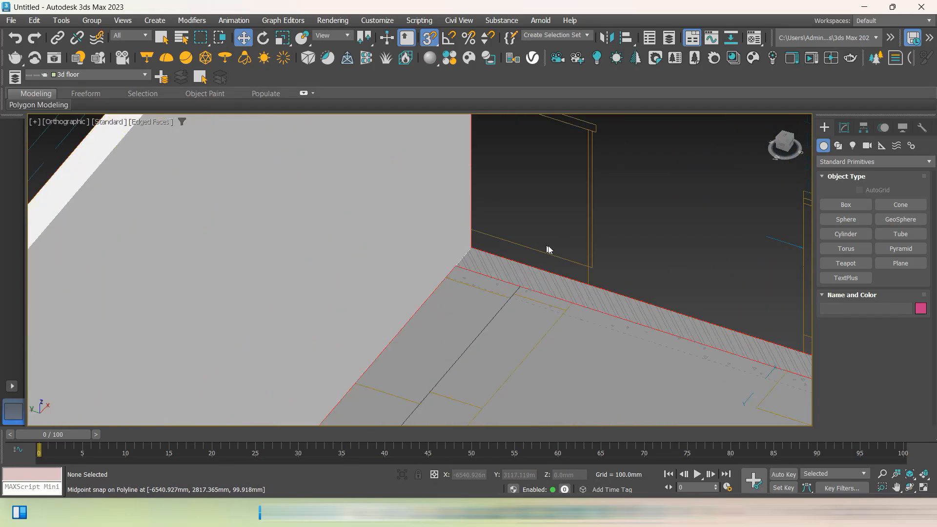
click(782, 149)
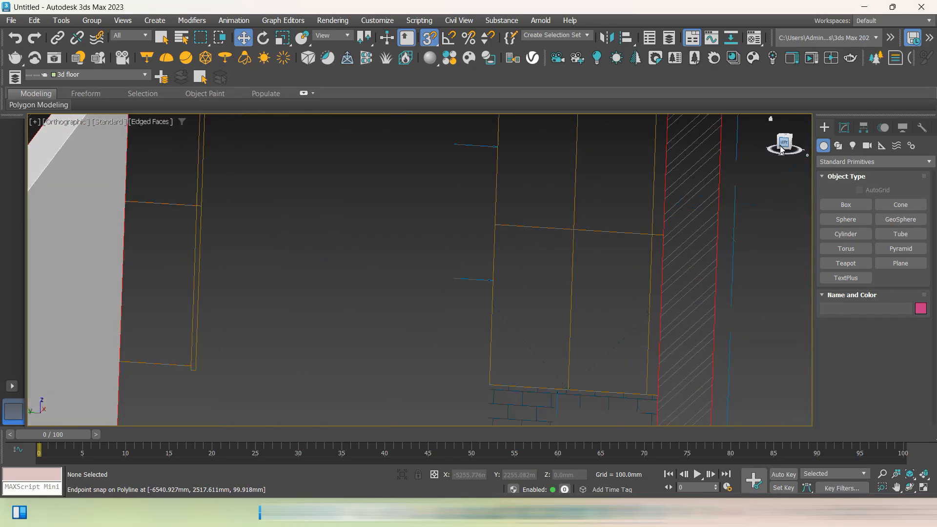
scroll(550, 318, down, 5)
scroll(550, 318, up, 4)
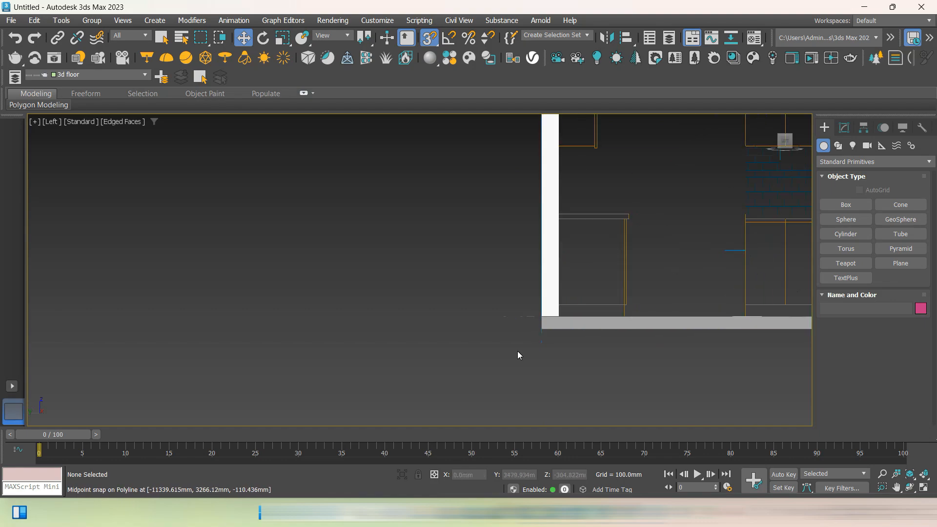
click(861, 206)
scroll(600, 316, up, 4)
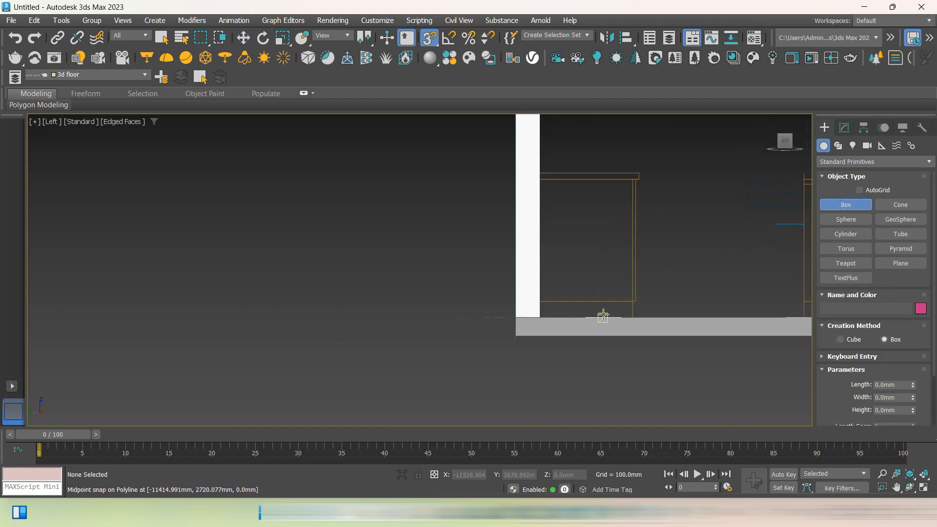
drag(477, 289, 672, 323)
scroll(662, 321, up, 5)
scroll(646, 231, down, 7)
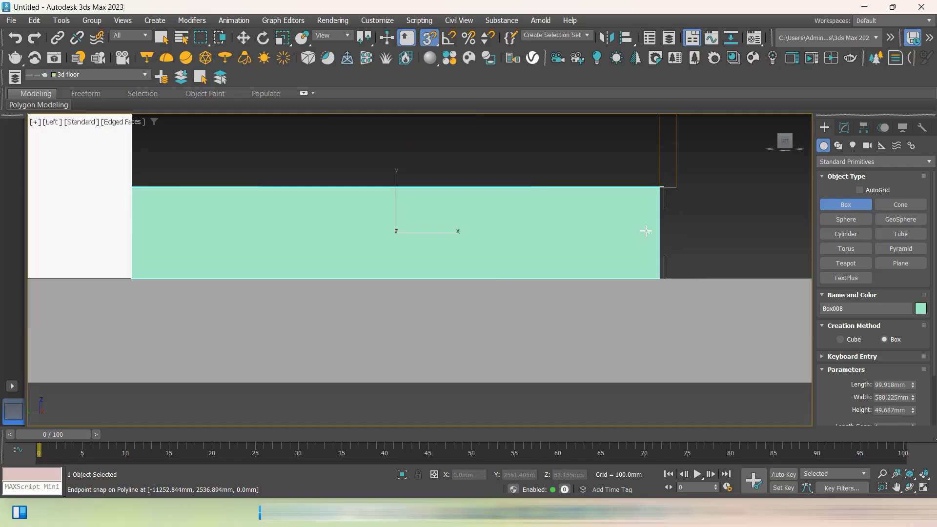
click(644, 232)
Extend the plinth box about 843 mm along the long wall over the cabinet plan and finish creating boxes
alt+middle_drag(679, 241, 592, 275)
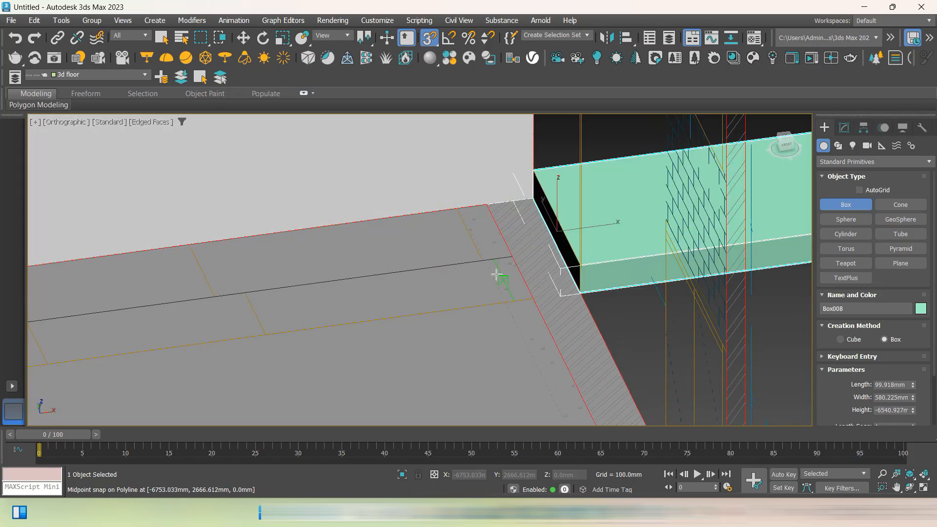
click(379, 295)
scroll(379, 295, down, 4)
middle_drag(378, 294, 657, 248)
scroll(657, 248, down, 5)
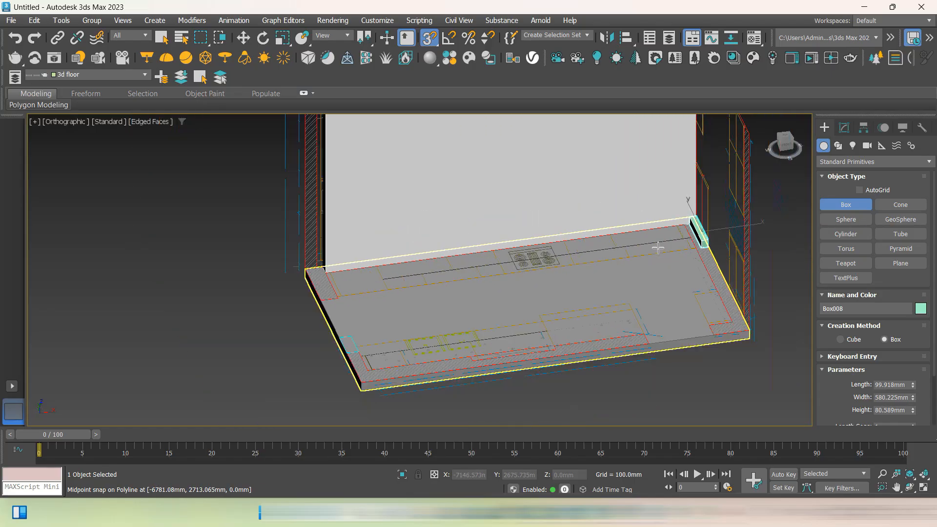
scroll(328, 293, up, 6)
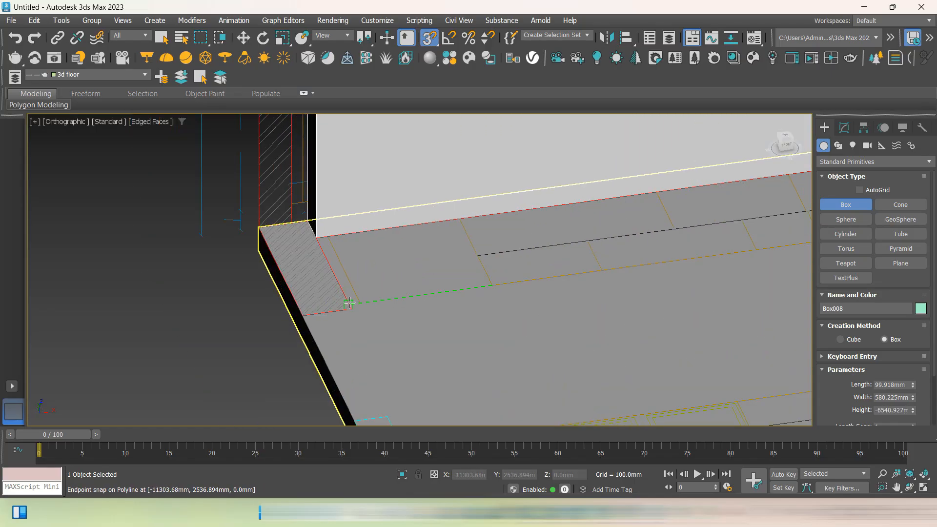
scroll(265, 291, down, 5)
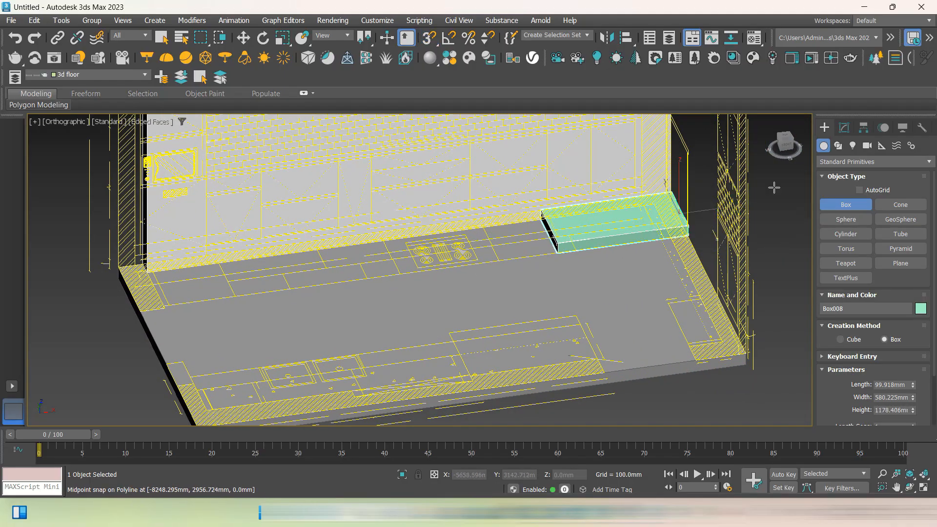
click(653, 225)
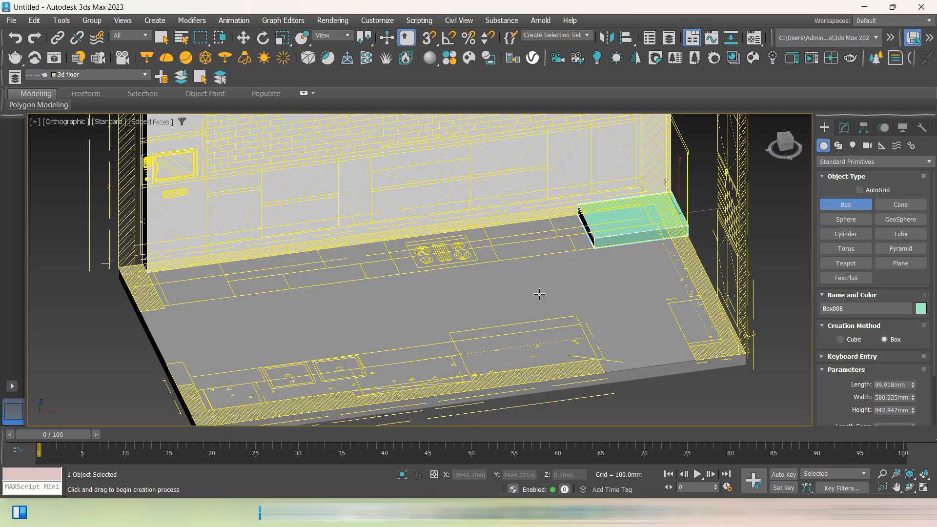
right_click(633, 232)
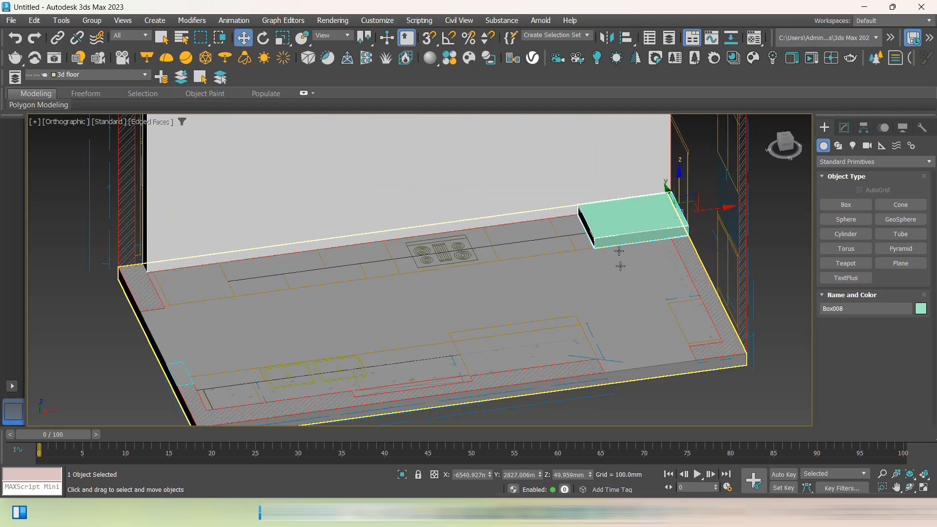
Convert the plinth box to an Editable Poly and open it for vertex editing
right_click(619, 223)
mouse_move(649, 385)
click(762, 395)
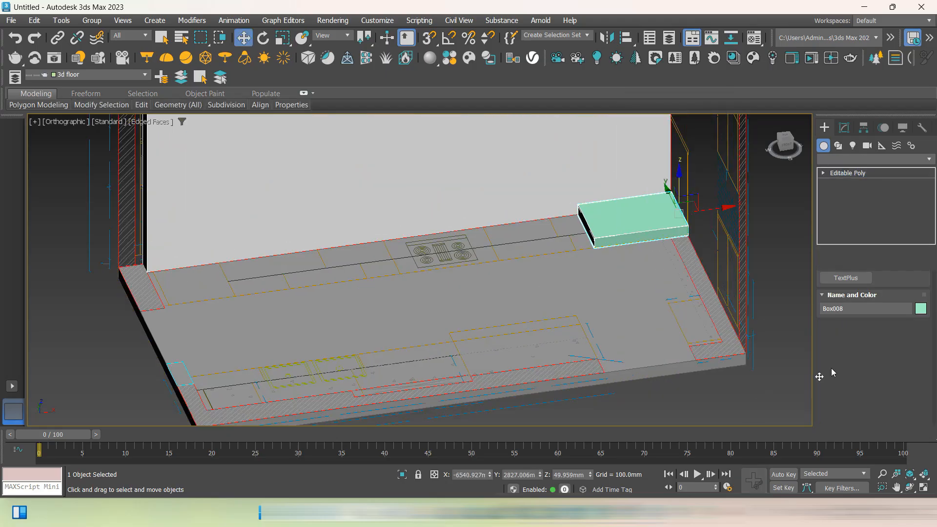
click(839, 299)
Snap the vertices at the plinth's inner end along the long wall to the opposite end of the cabinet plan
drag(619, 182, 478, 308)
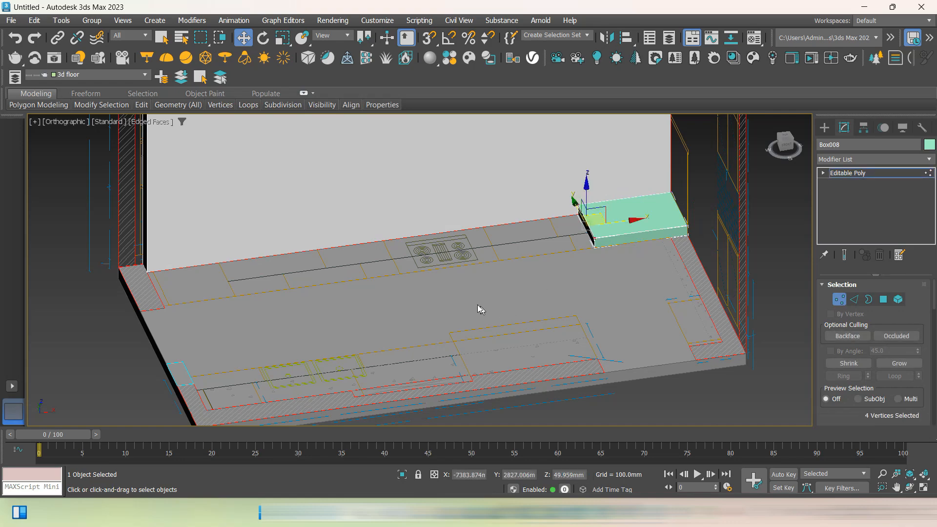
scroll(594, 248, up, 3)
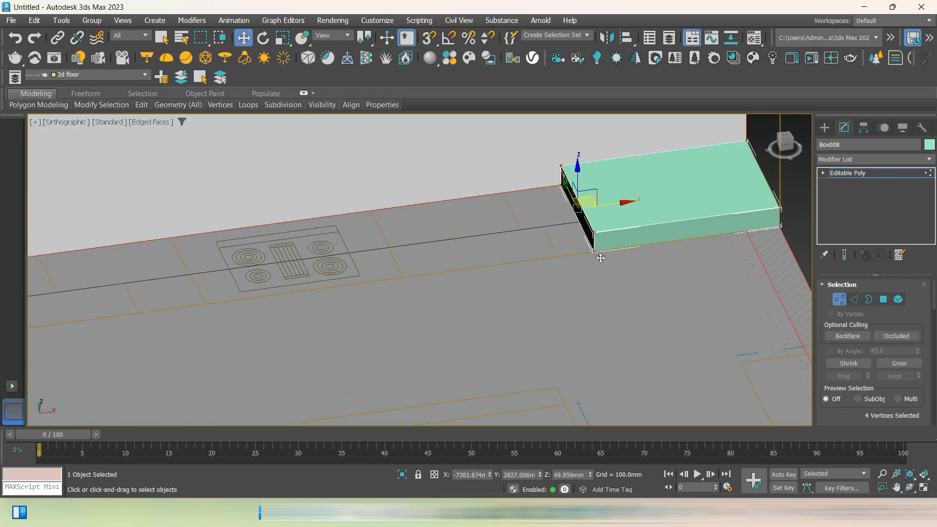
key(s)
drag(594, 251, 313, 321)
Pull the plinth's original end vertices about 150 mm inward, snapped to the floor plan, and clear the vertex selection
scroll(643, 259, down, 5)
scroll(315, 291, up, 5)
scroll(342, 279, down, 5)
scroll(667, 291, up, 5)
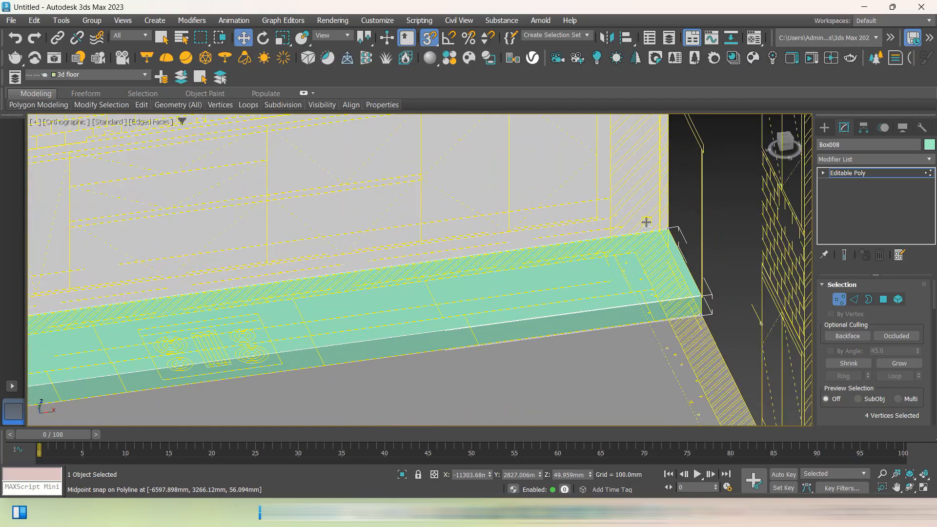
scroll(698, 322, up, 3)
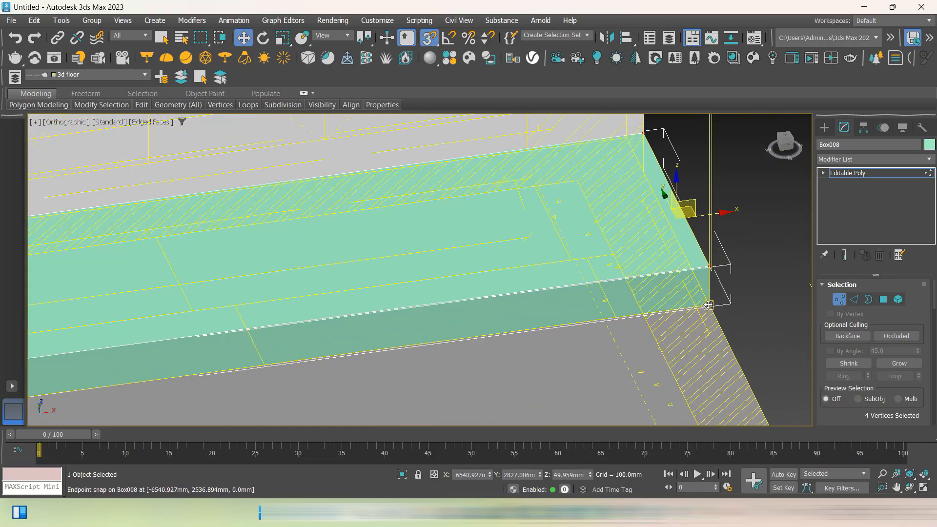
drag(712, 303, 646, 313)
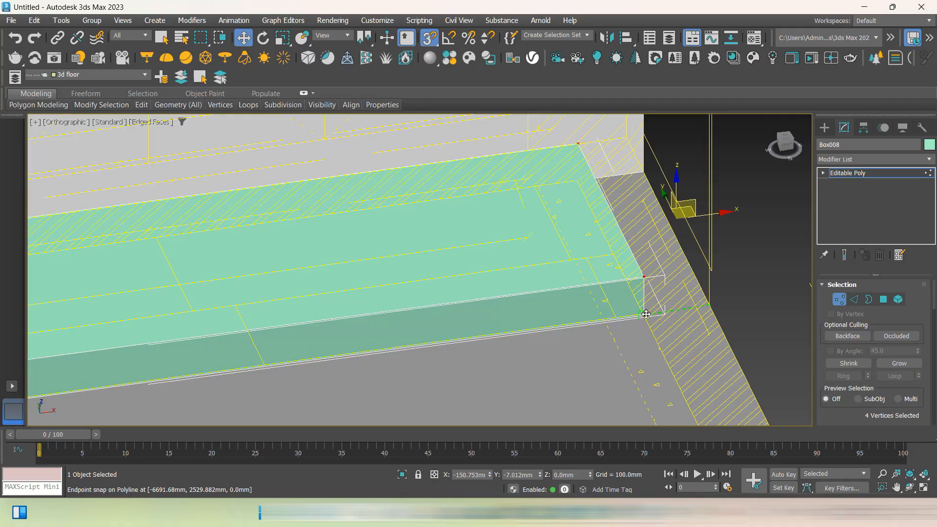
scroll(610, 315, down, 5)
click(783, 319)
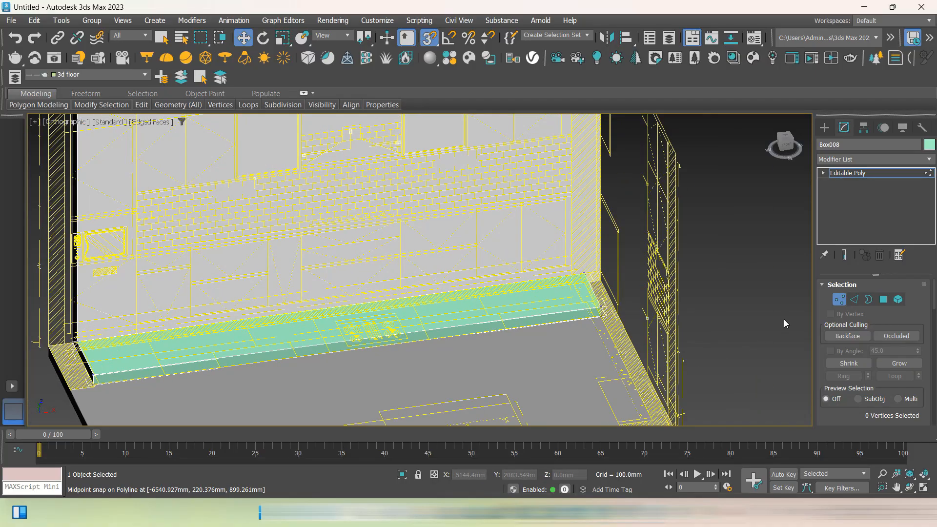
Turn off edged-face display, check the lengthened plinth from several sides, and leave vertex editing
key(F3)
key(F3)
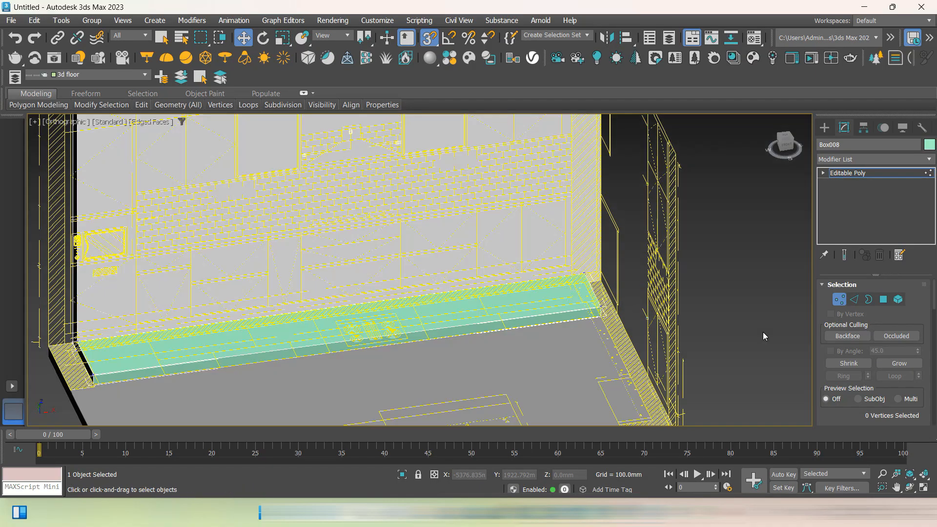
key(F4)
alt+middle_drag(544, 368, 743, 265)
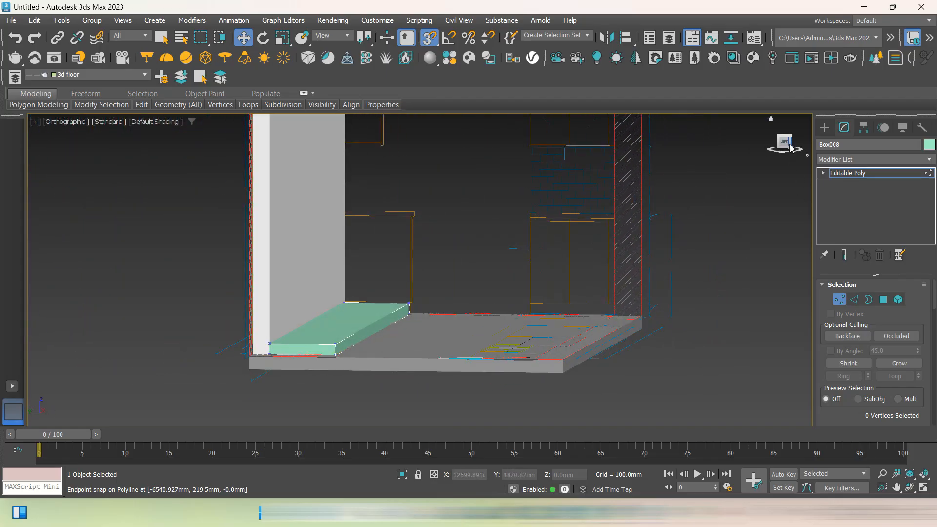
click(784, 142)
alt+middle_drag(753, 251, 685, 257)
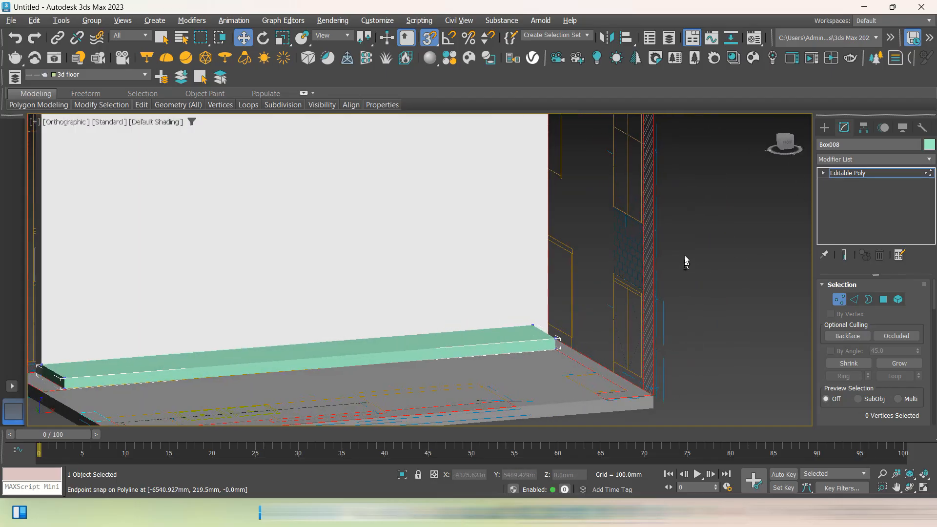
click(787, 143)
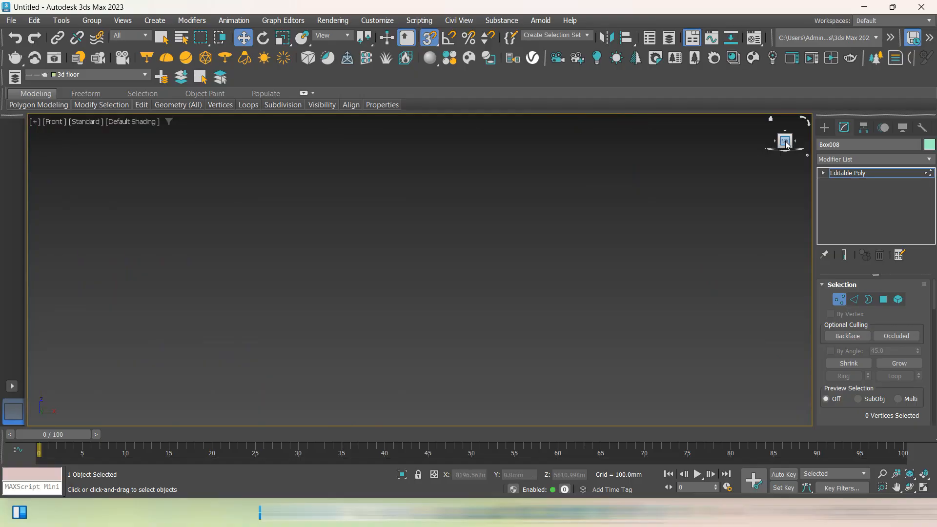
key(z)
scroll(597, 396, up, 5)
alt+middle_drag(613, 276, 638, 271)
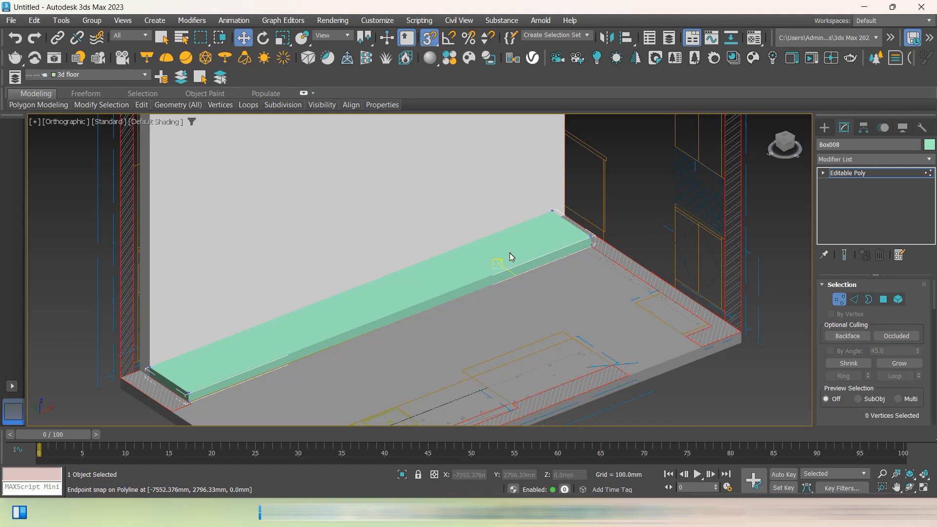
click(824, 127)
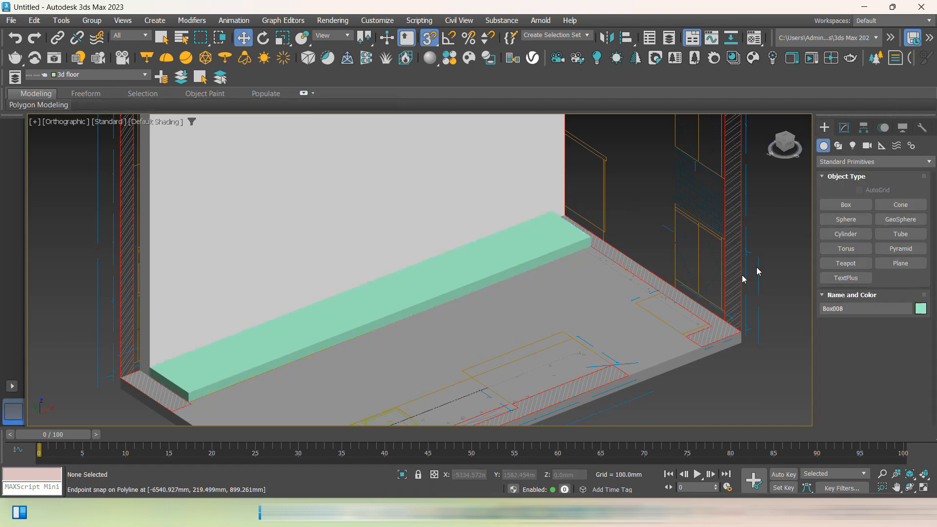
right_click(521, 266)
mouse_move(620, 422)
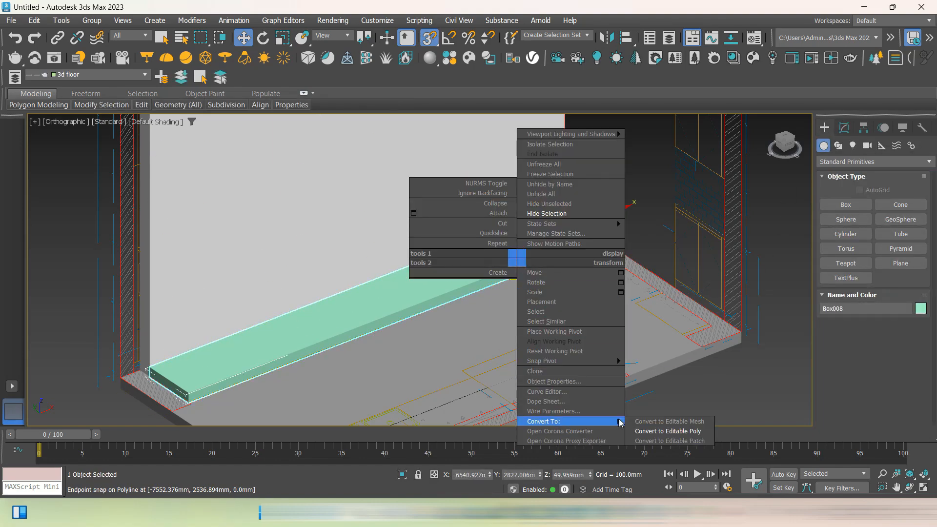
click(742, 389)
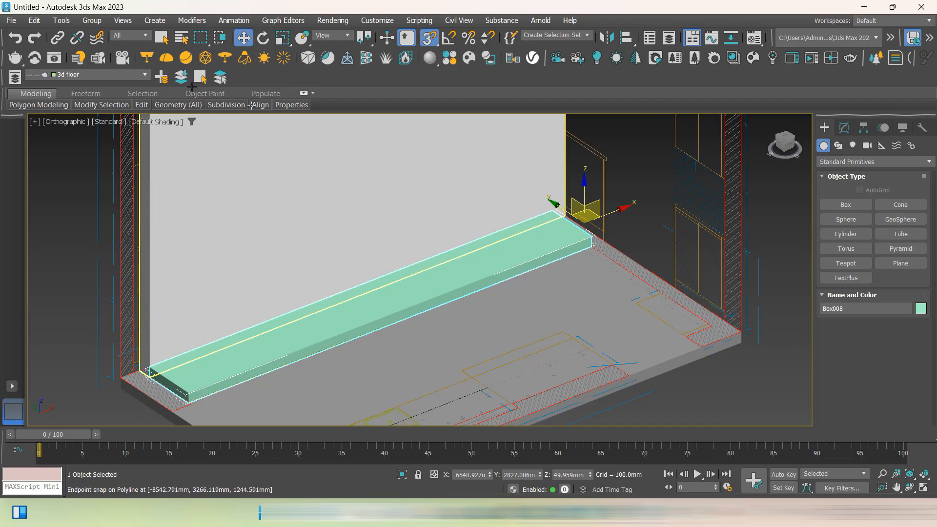
click(103, 235)
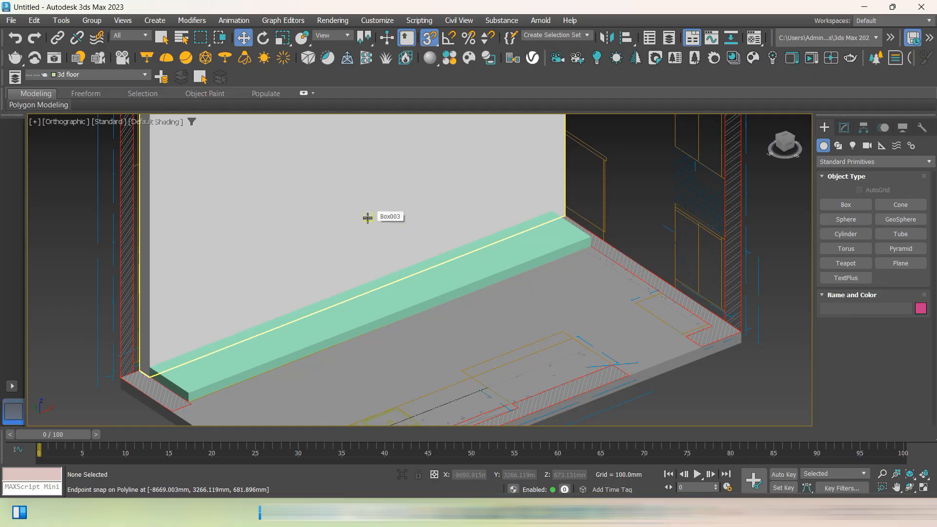
click(780, 143)
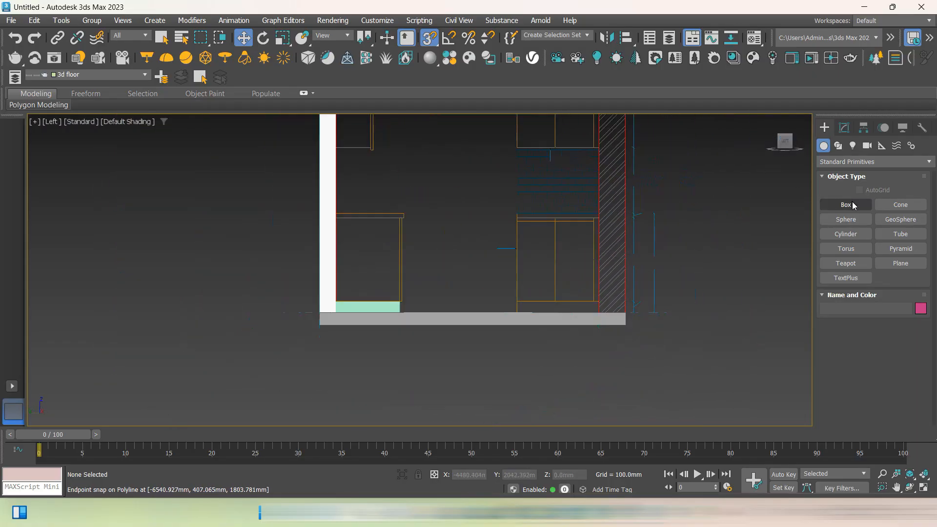
click(845, 204)
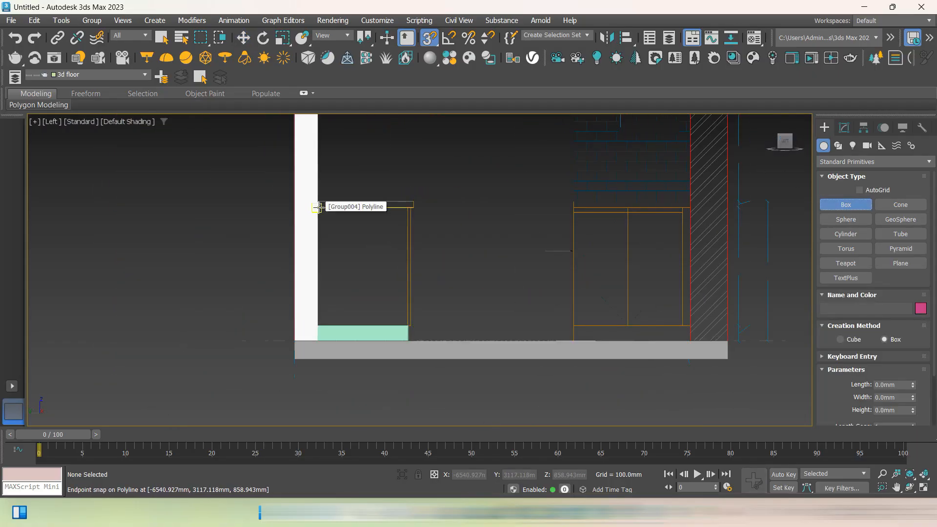
drag(319, 207, 445, 360)
scroll(356, 262, up, 5)
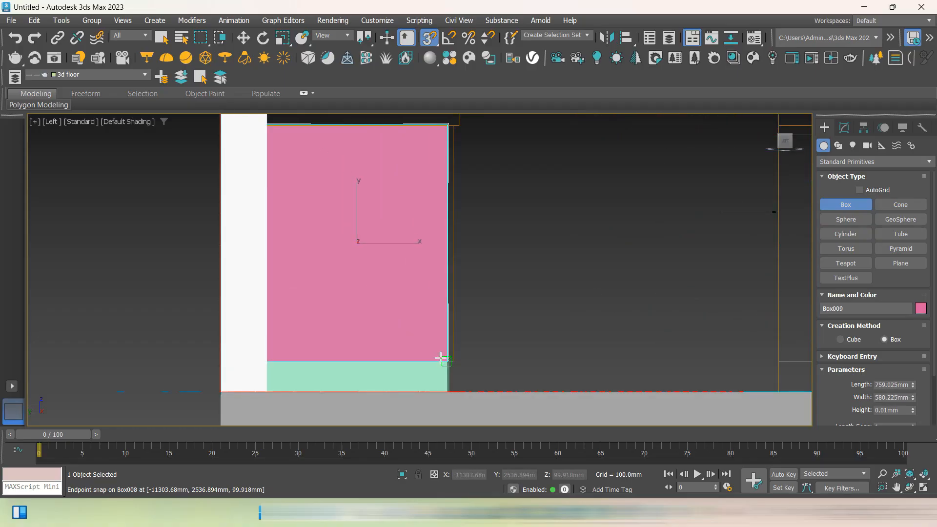
alt+middle_drag(440, 358, 396, 376)
scroll(412, 340, down, 5)
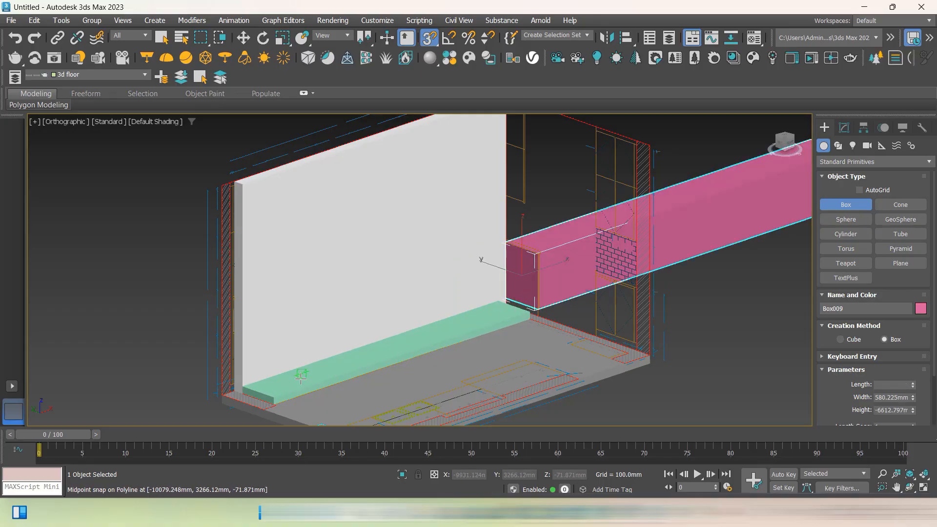
alt+middle_drag(276, 399, 188, 304)
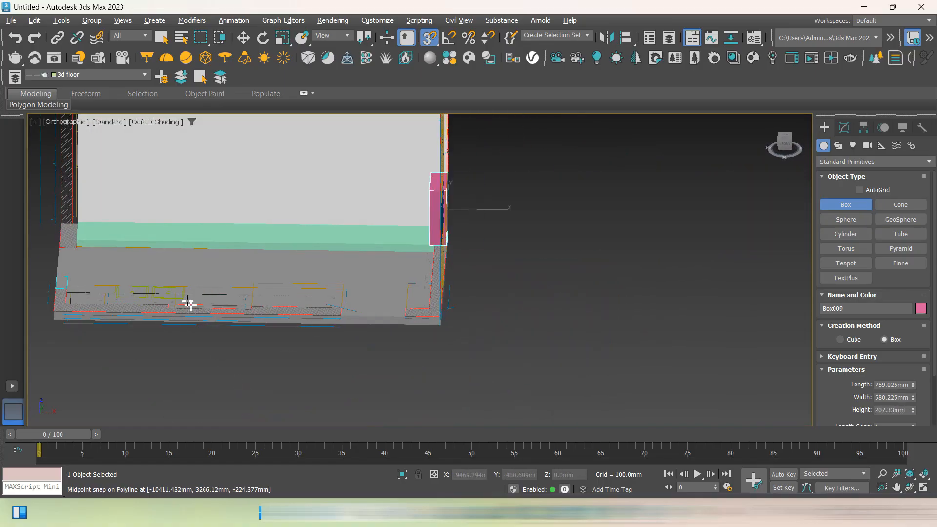
right_click(641, 239)
alt+middle_drag(140, 209, 374, 325)
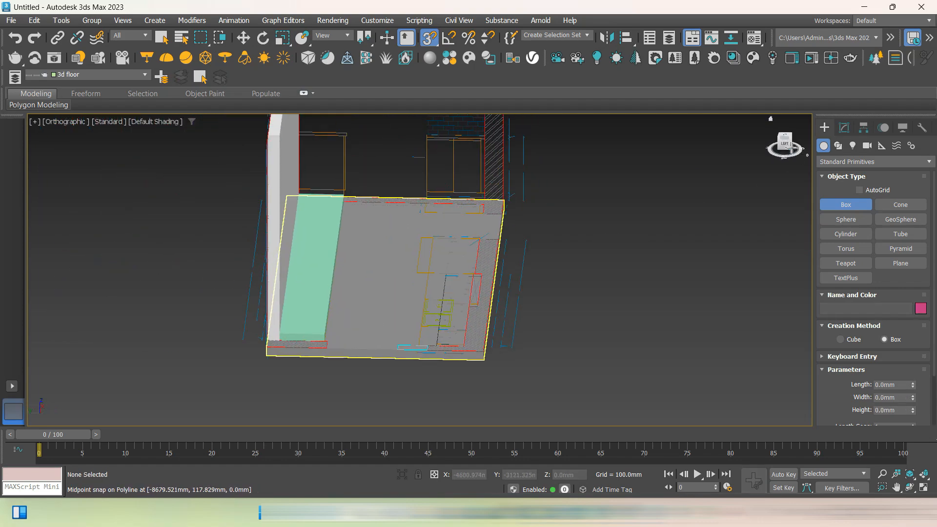
In the Left view, draw a box base of about 759 by 580 mm over the base cabinet outline above the plinth
key(l)
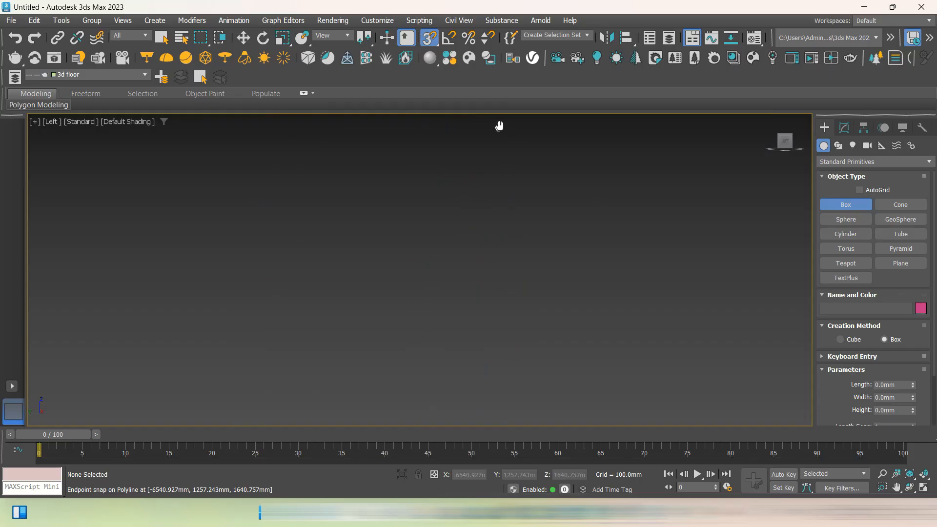
middle_drag(432, 311, 448, 153)
middle_drag(416, 377, 458, 197)
scroll(411, 285, up, 7)
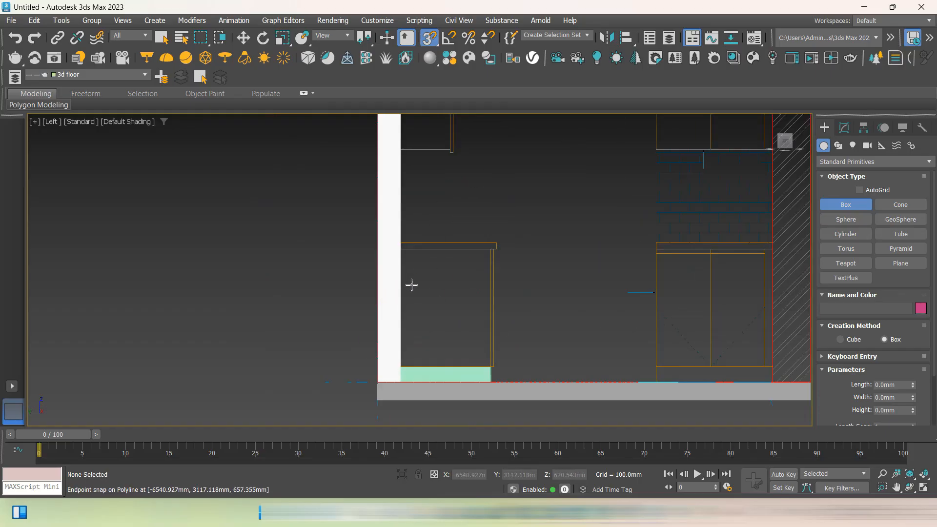
drag(400, 249, 485, 366)
Extend the base cabinet box about 4209 mm along the long wall above the plinth and finish creating boxes
alt+middle_drag(478, 368, 431, 383)
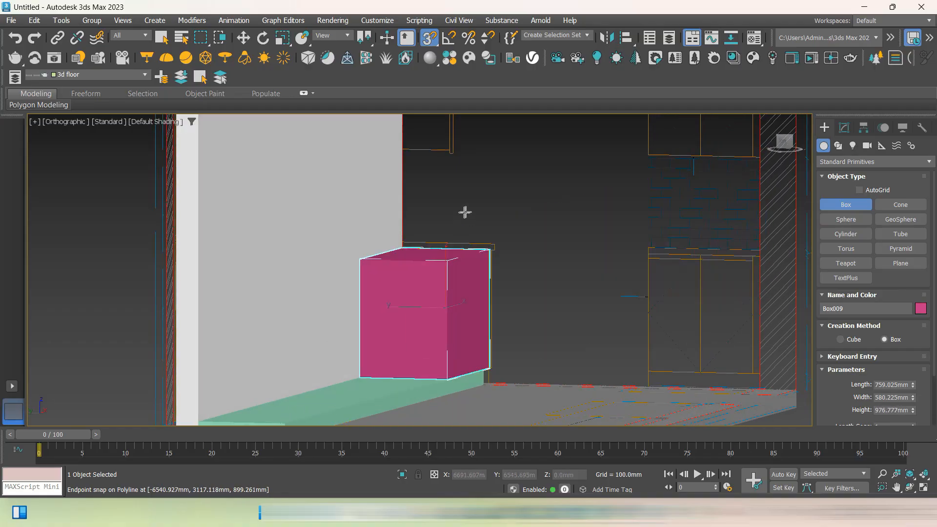
scroll(500, 202, down, 7)
alt+middle_drag(665, 268, 647, 283)
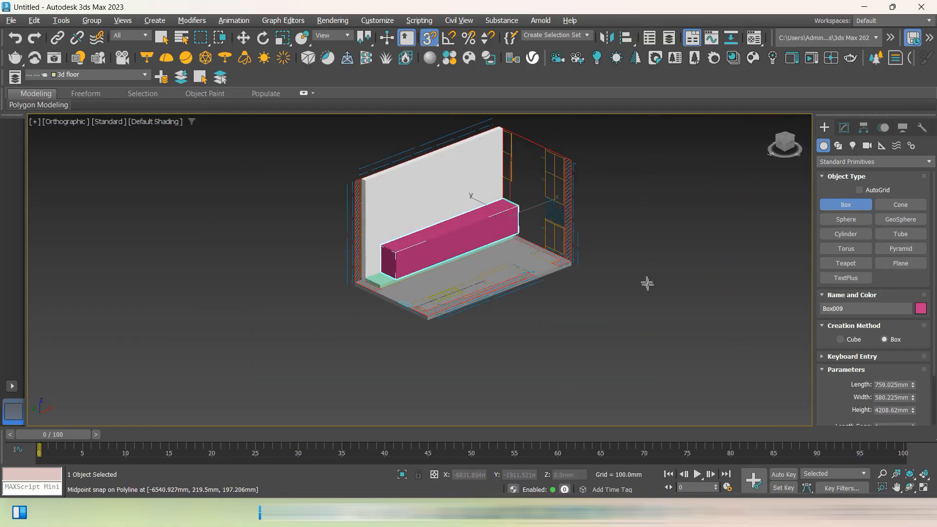
key(w)
click(655, 298)
Convert the base cabinet box to an Editable Poly
scroll(438, 252, up, 4)
right_click(442, 240)
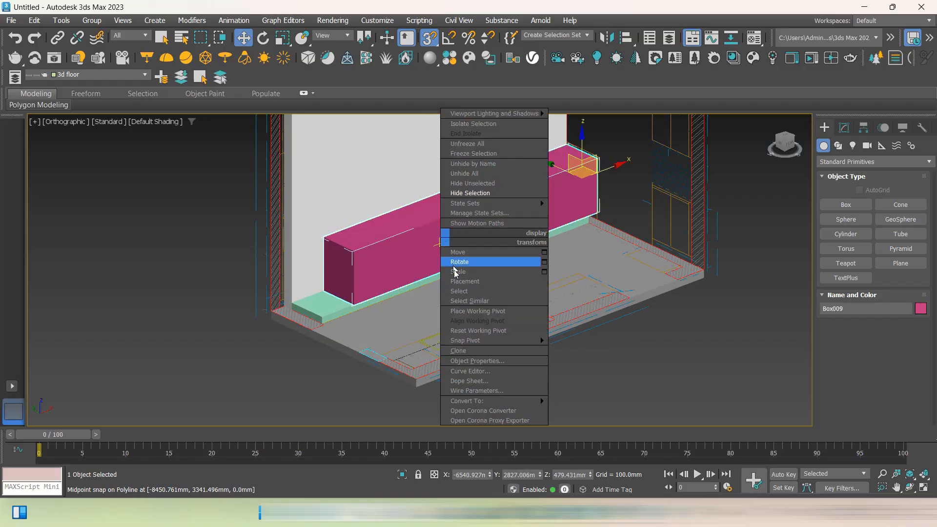
mouse_move(545, 403)
click(591, 411)
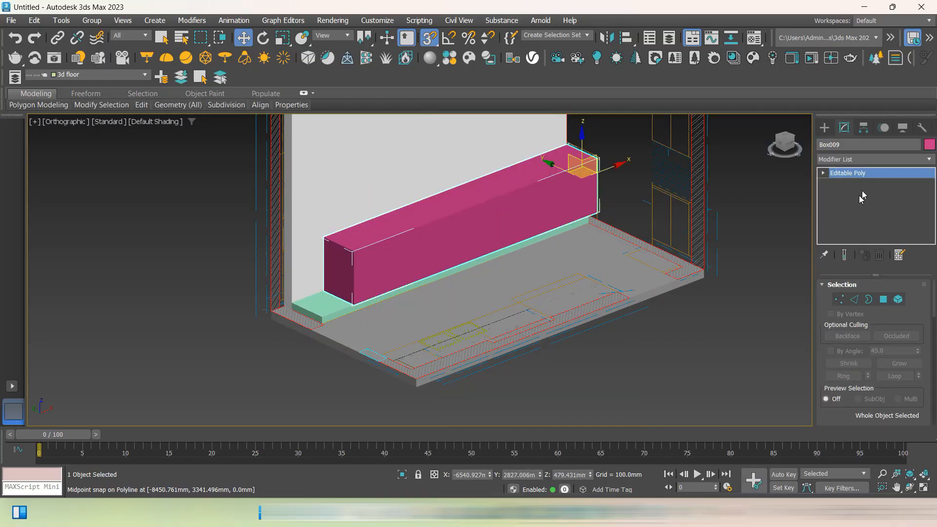
Snap the cabinet box's short end vertices to the end of the plinth, then leave vertex editing and deselect the box
click(839, 300)
drag(317, 229, 393, 356)
scroll(307, 303, up, 4)
scroll(429, 304, down, 6)
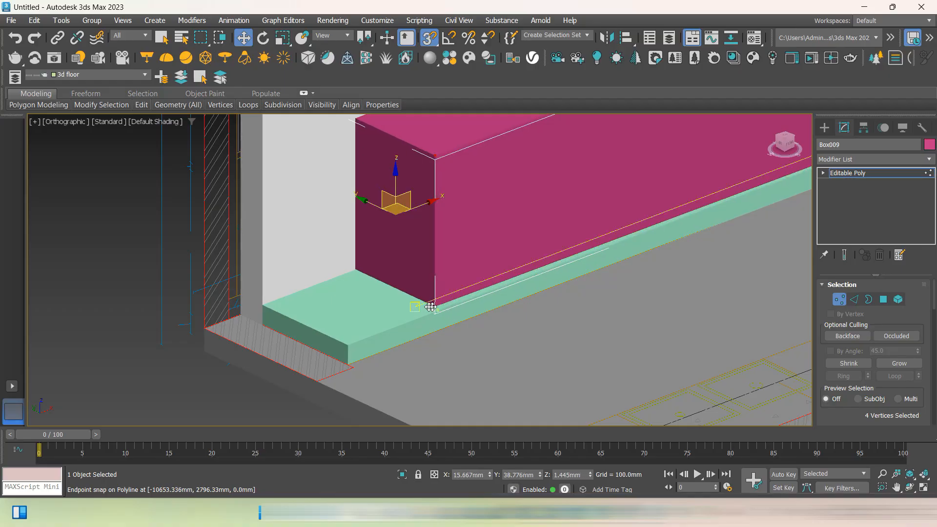
click(251, 349)
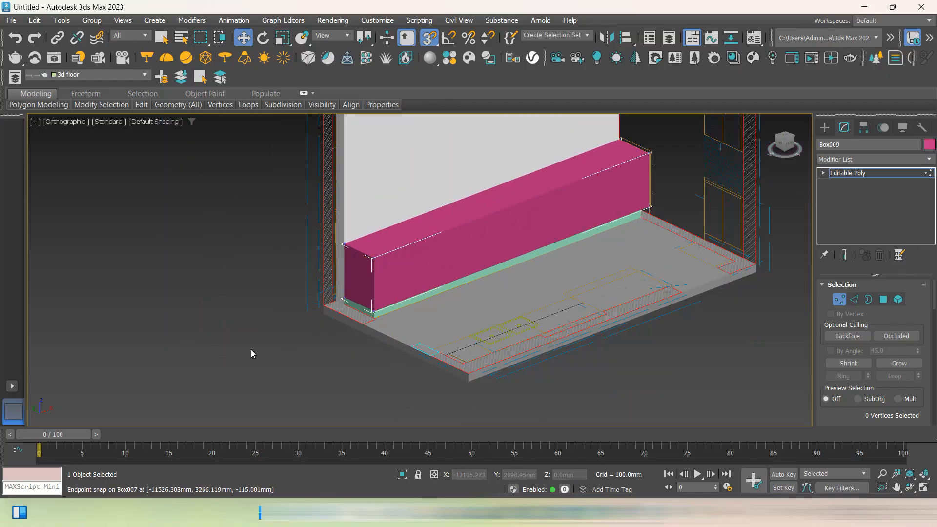
click(824, 129)
click(677, 170)
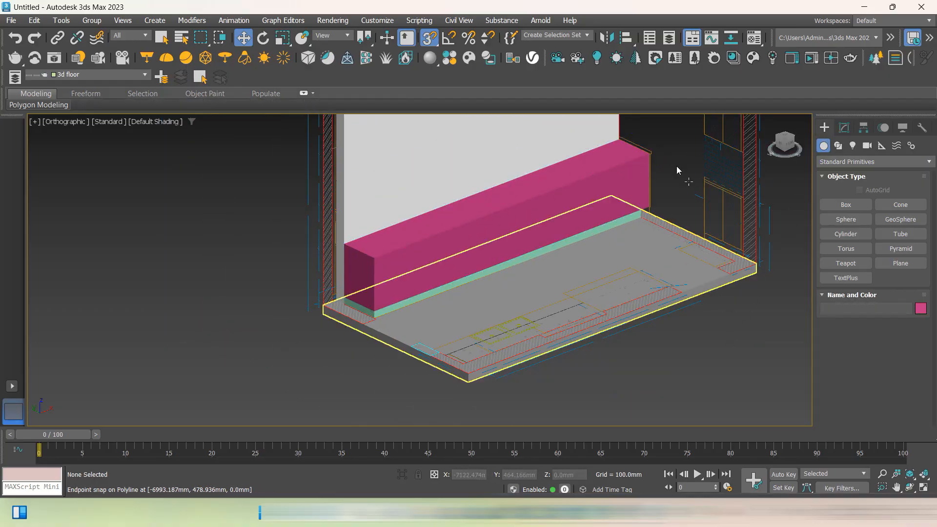
In the Left view, draw a box base of about 619 by 40 mm over the countertop outline above the base cabinet
scroll(623, 143, up, 4)
scroll(690, 167, down, 4)
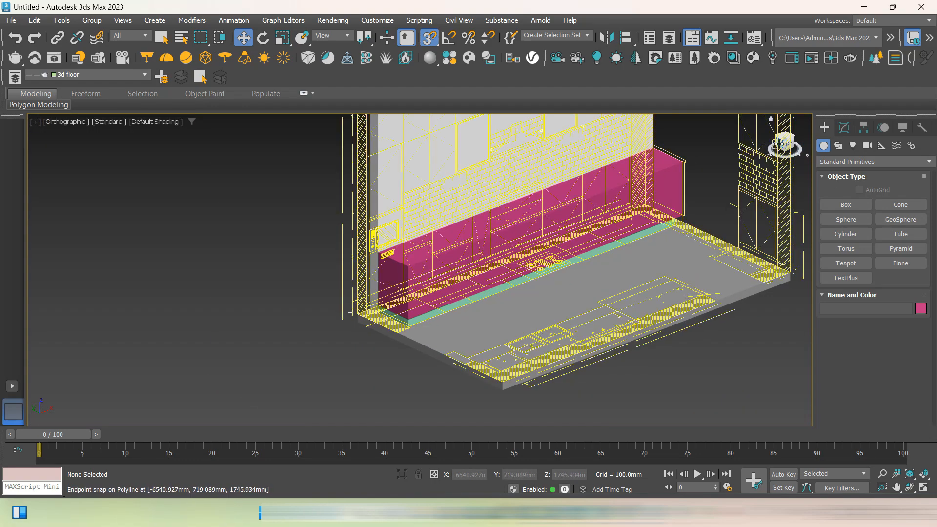
click(778, 144)
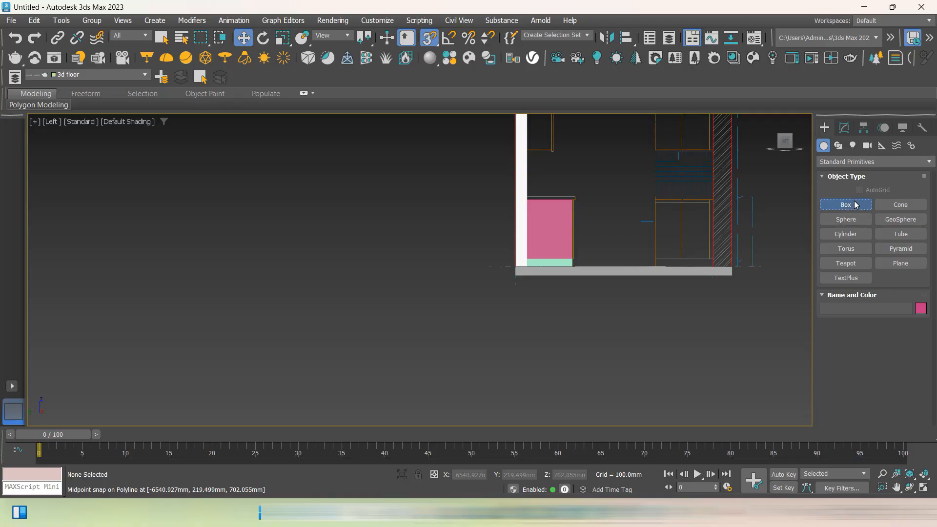
click(845, 204)
scroll(575, 209, up, 5)
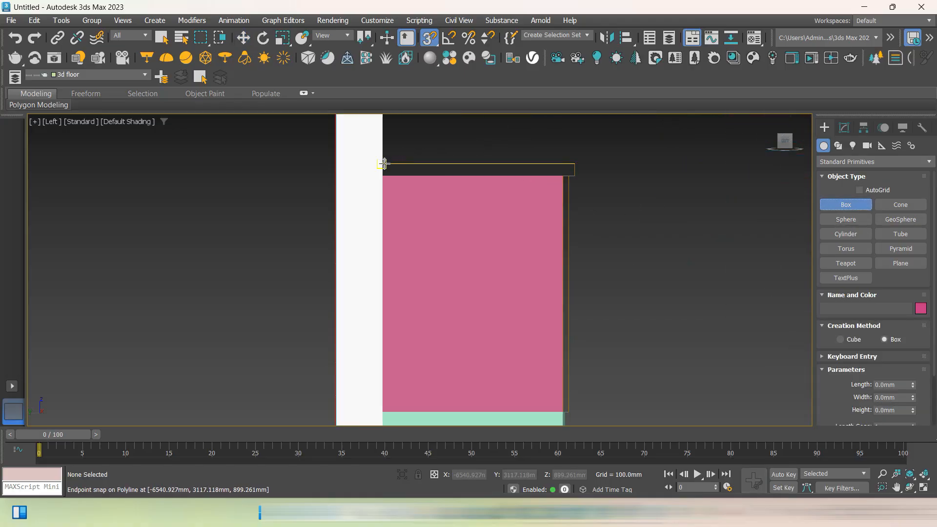
drag(384, 163, 573, 174)
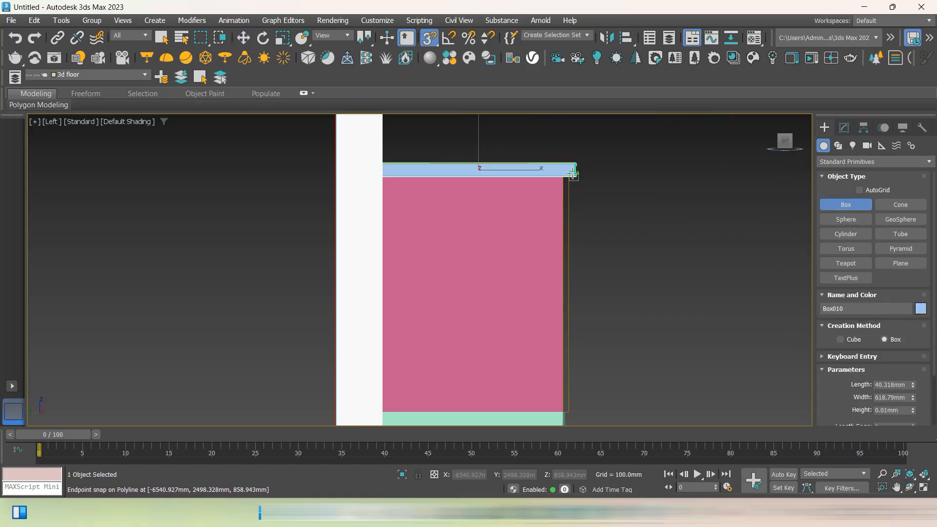
Give the countertop box a height of about -578 mm, show edged faces, and finish creating boxes
scroll(574, 174, down, 4)
alt+middle_drag(575, 175, 493, 207)
scroll(396, 191, down, 5)
middle_drag(402, 206, 656, 196)
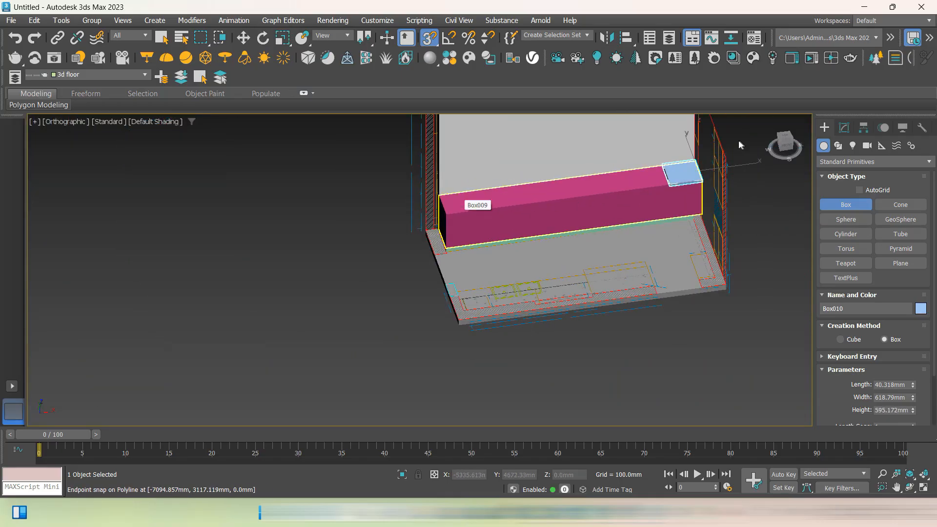
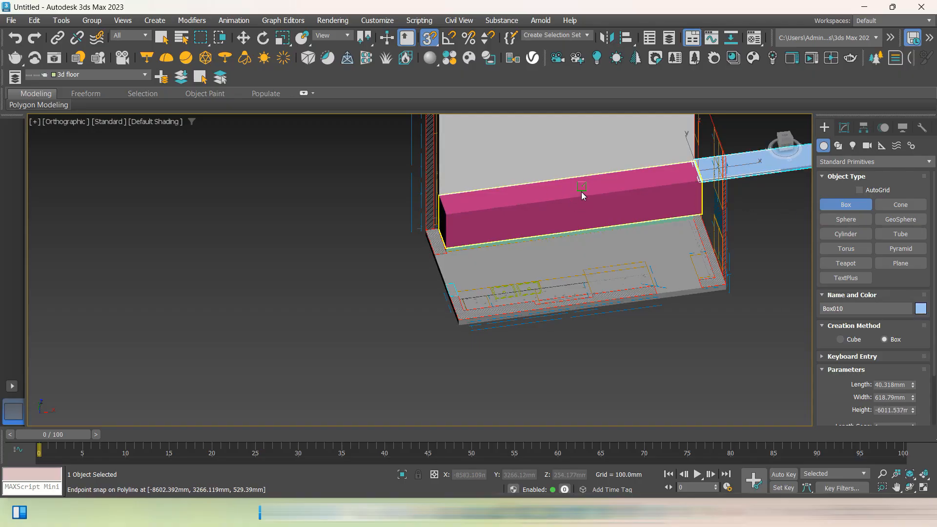
key(F4)
middle_drag(727, 194, 594, 229)
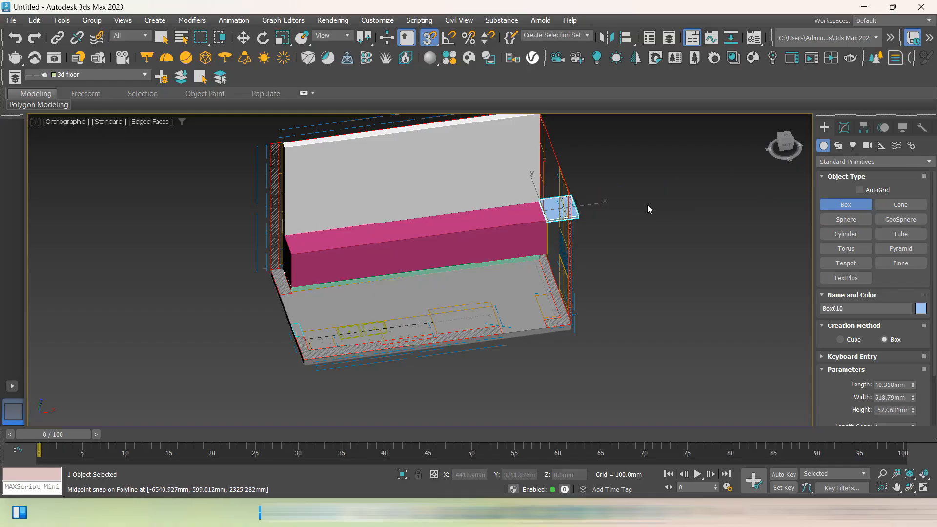
click(647, 209)
key(w)
click(640, 261)
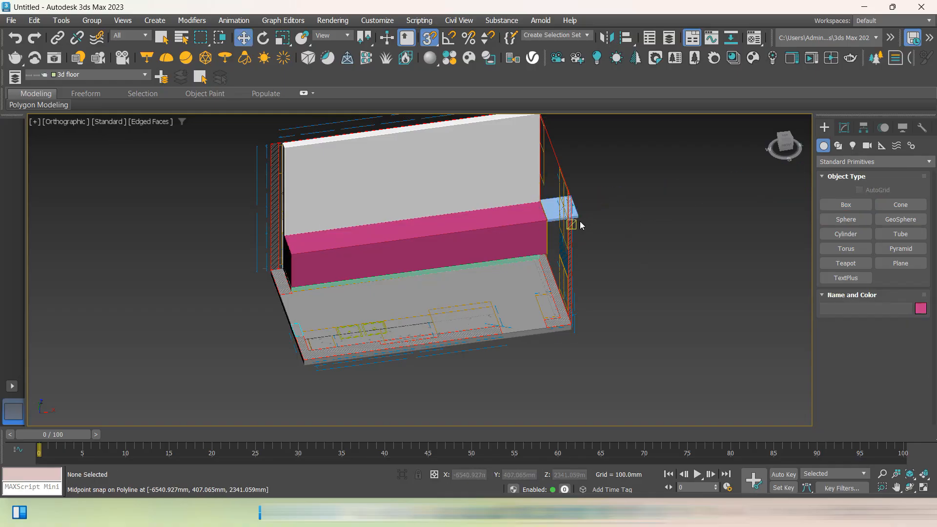
scroll(580, 221, up, 2)
click(579, 215)
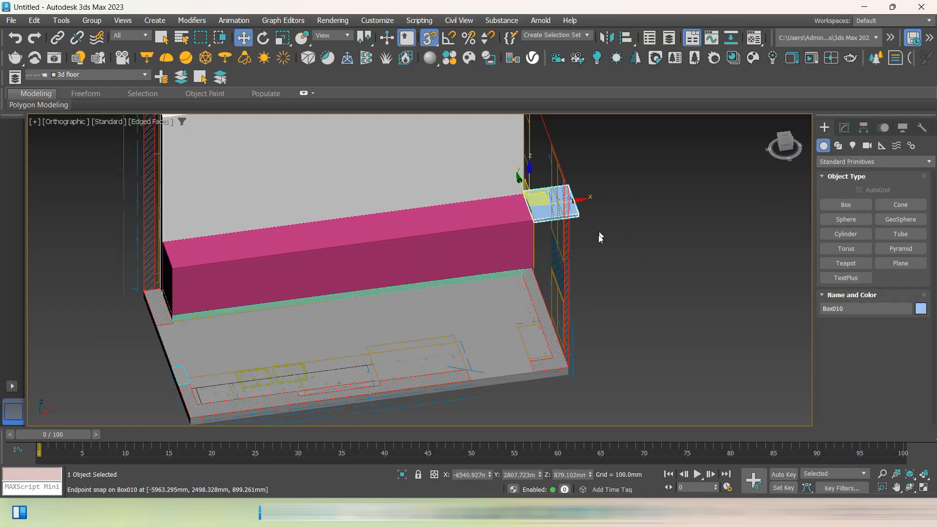
scroll(540, 226, up, 3)
click(528, 217)
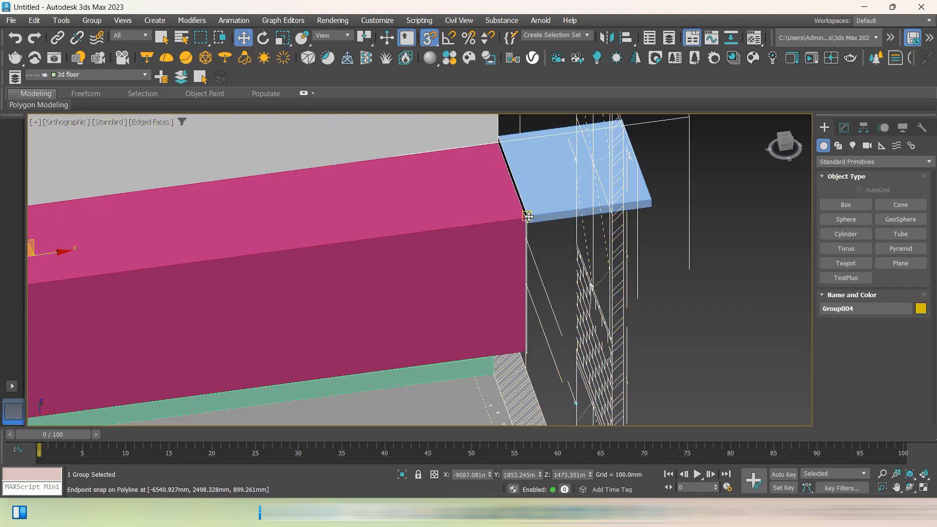
drag(565, 207, 565, 207)
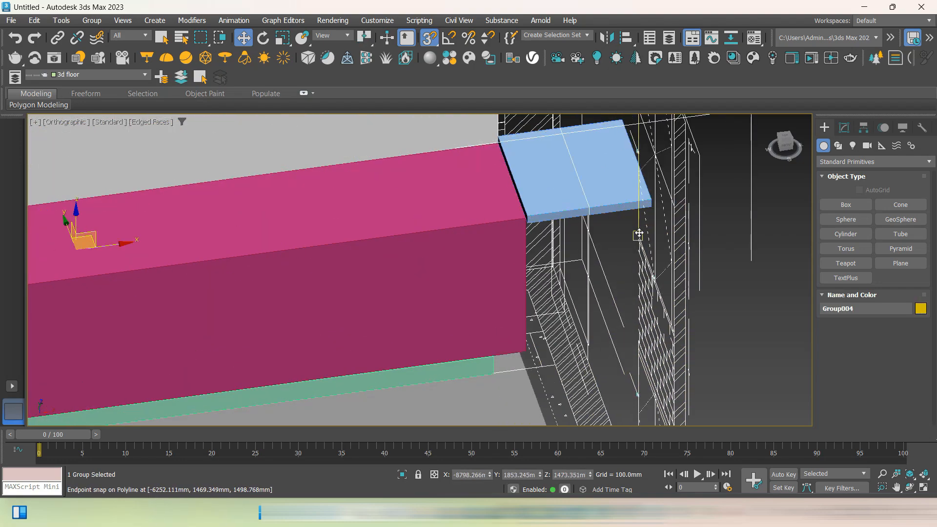
key(ctrl+z)
click(733, 265)
click(537, 176)
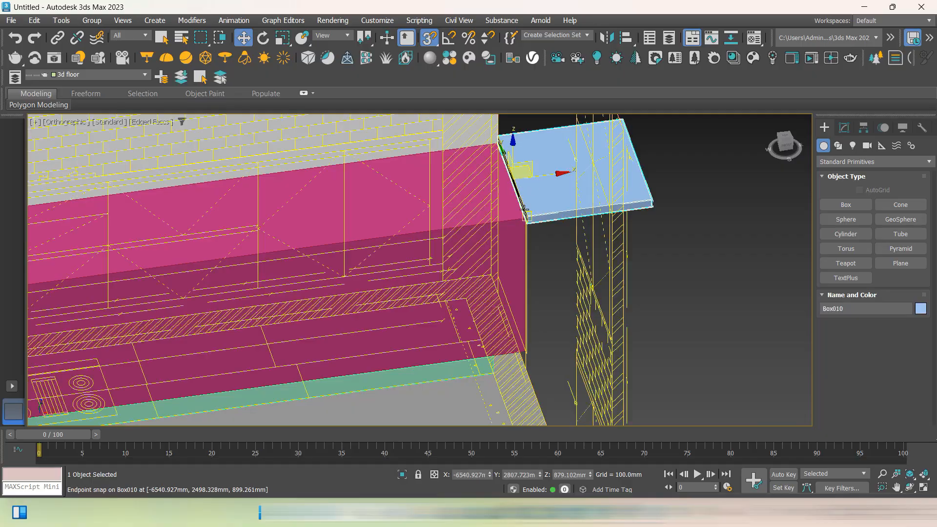
click(528, 215)
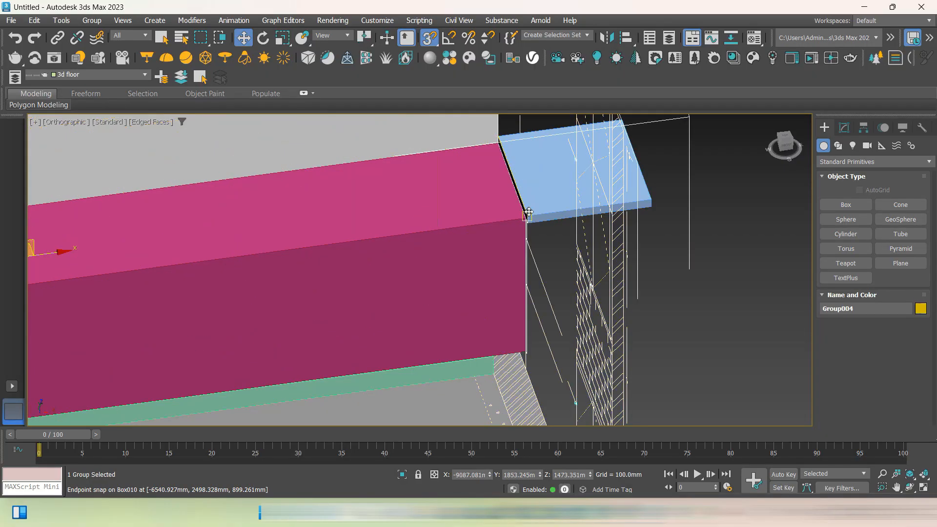
Lock the selection on the countertop box and move it by its corner towards the opposite end of the base cabinet run
click(541, 193)
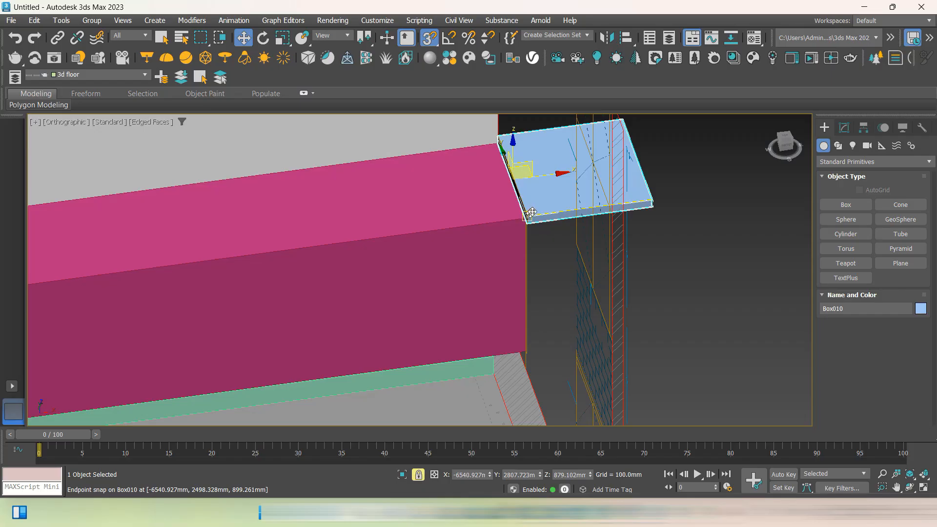
drag(530, 213, 374, 322)
scroll(701, 195, down, 3)
scroll(537, 185, down, 1)
scroll(297, 256, up, 2)
scroll(297, 256, up, 4)
scroll(586, 203, up, 3)
alt+middle_drag(339, 372, 446, 344)
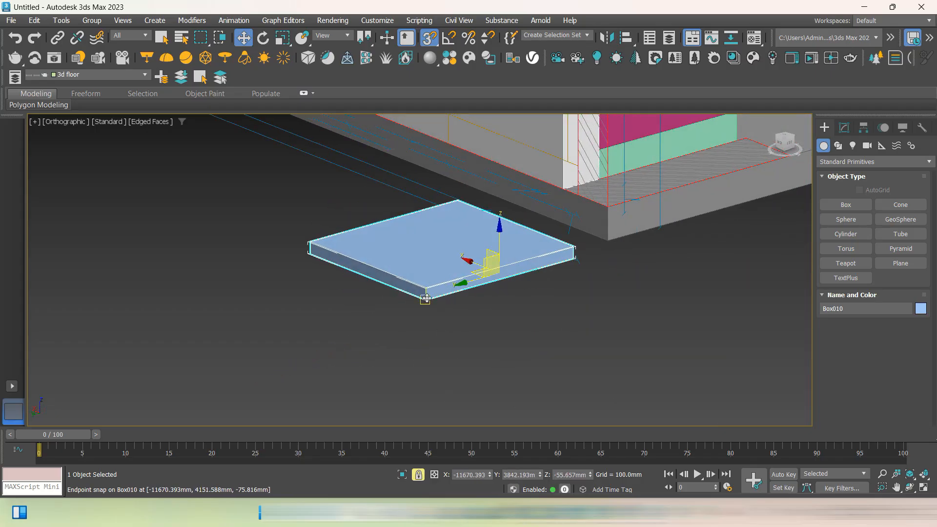
Snap the countertop box's bottom back corner to the top back corner of the base cabinet beside the long wall
drag(426, 298, 388, 211)
scroll(547, 385, down, 5)
scroll(634, 193, up, 4)
scroll(488, 277, up, 6)
scroll(383, 222, down, 6)
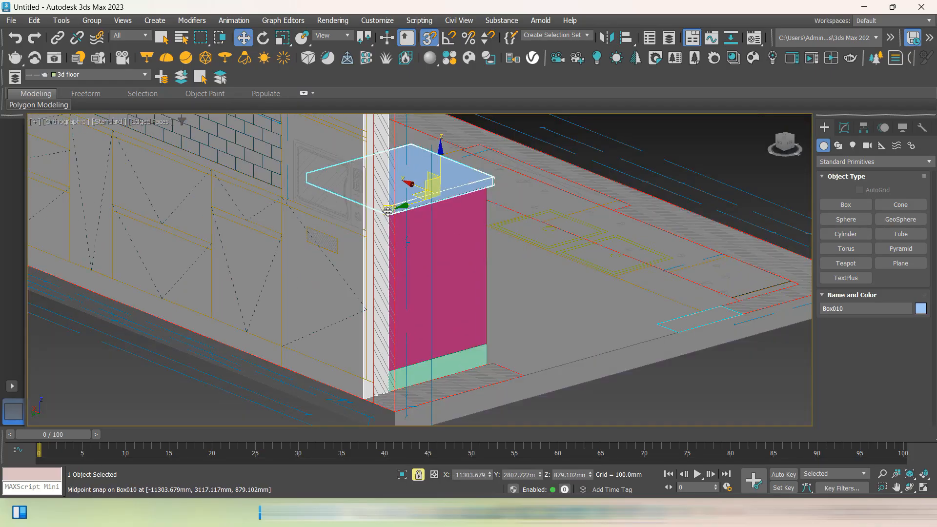
Unlock the selection and convert the countertop box to an Editable Poly
alt+middle_drag(759, 386, 650, 362)
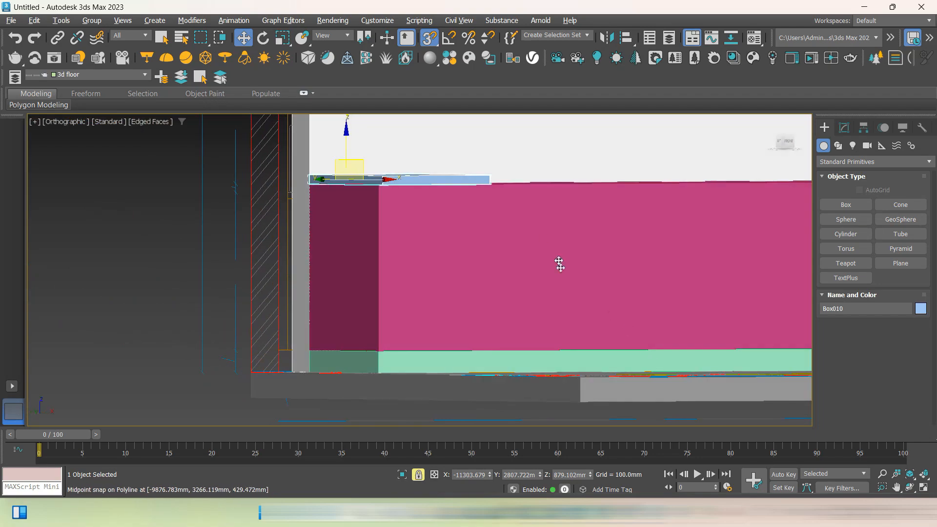
mouse_move(559, 264)
alt+middle_down()
mouse_move(541, 202)
mouse_move(566, 246)
alt+middle_up()
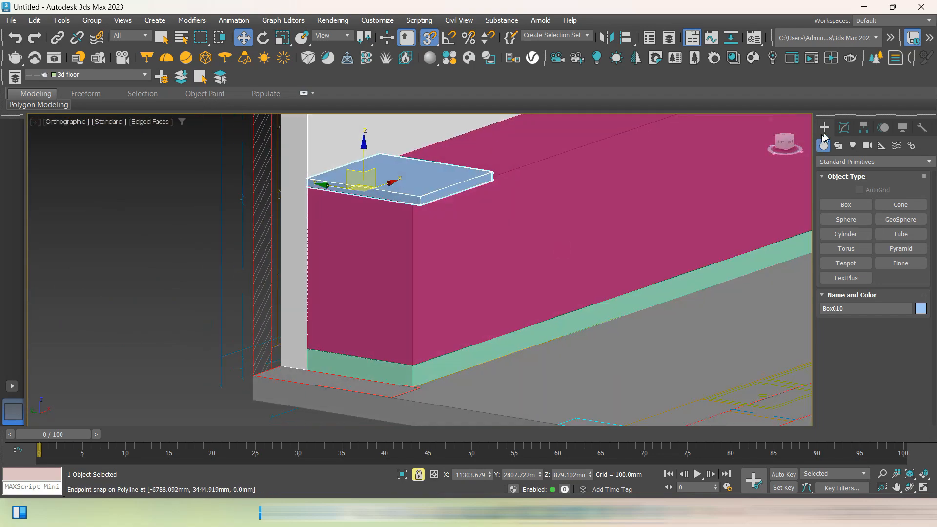
click(844, 127)
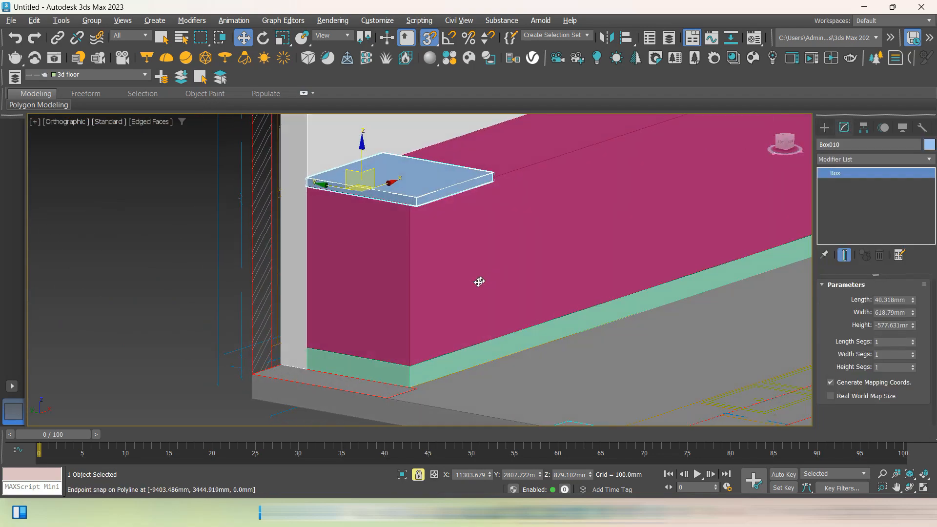
alt+middle_drag(478, 280, 444, 384)
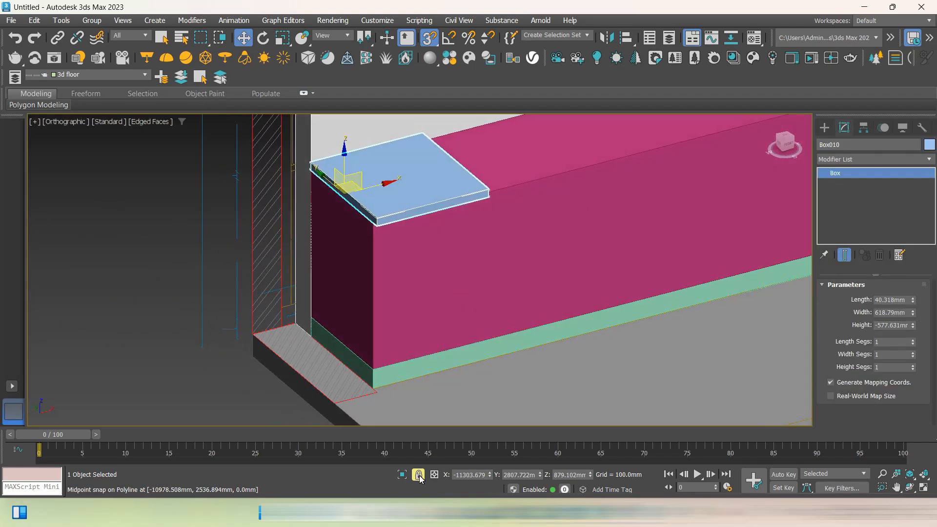
right_click(414, 167)
click(537, 340)
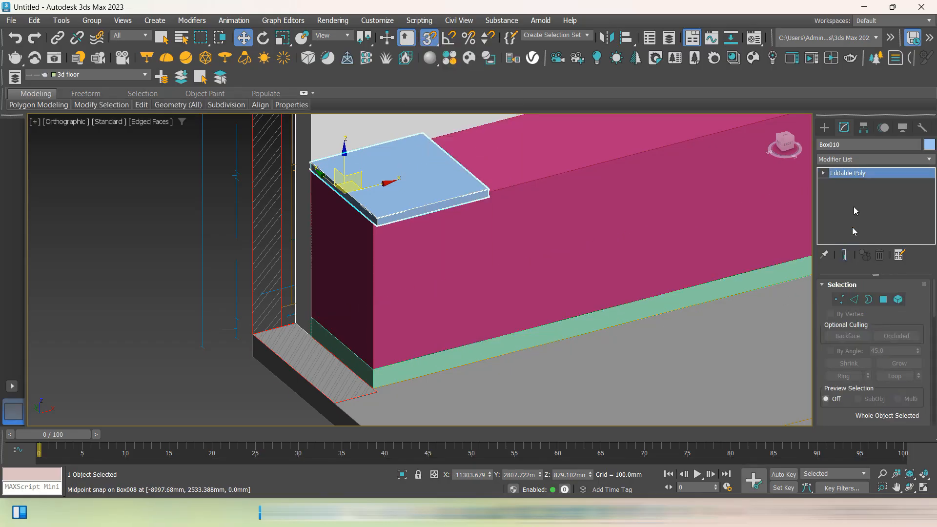
Snap the countertop's four inner end vertices to the other end of the countertop outline, then leave vertex editing and deselect it
click(839, 299)
alt+middle_drag(634, 253, 566, 233)
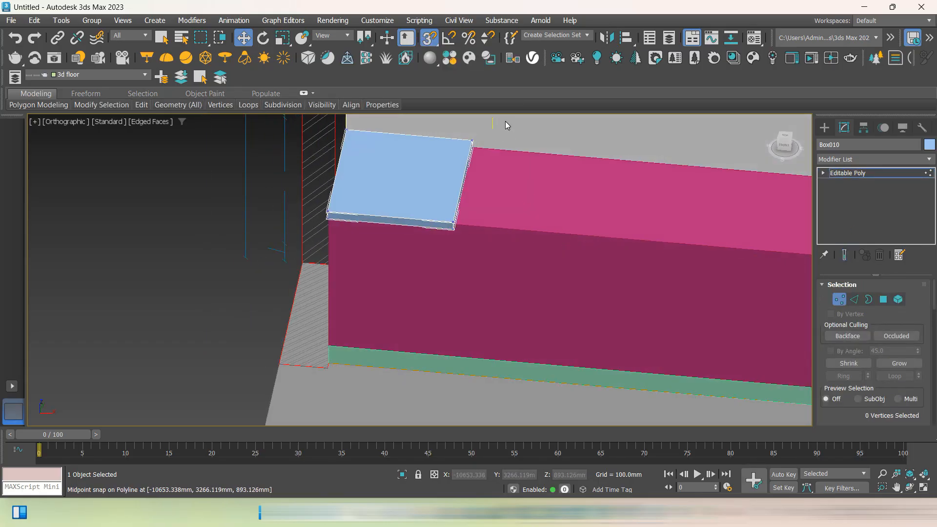
drag(505, 121, 429, 274)
alt+middle_drag(496, 211, 473, 203)
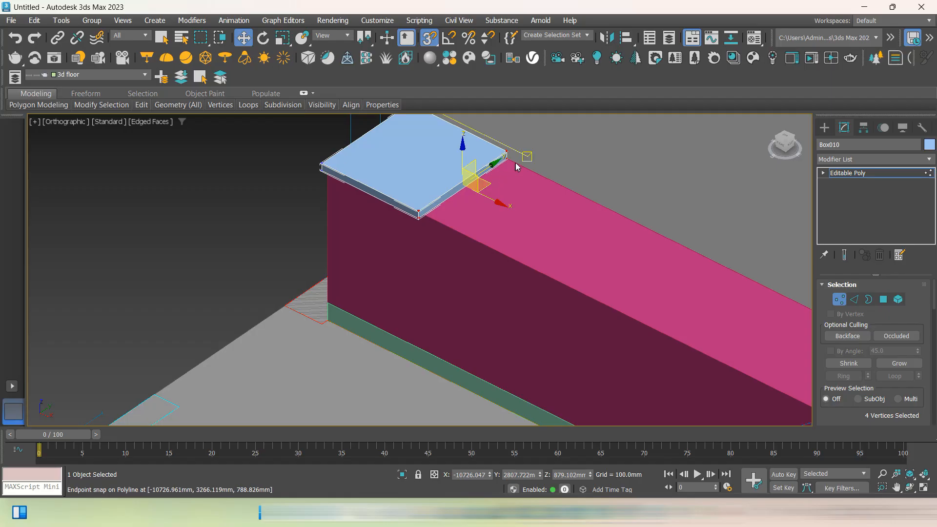
drag(507, 158, 717, 264)
scroll(569, 194, down, 4)
scroll(774, 309, up, 4)
scroll(697, 293, down, 2)
scroll(768, 317, up, 3)
scroll(762, 278, up, 1)
scroll(585, 216, down, 4)
alt+middle_drag(559, 238, 496, 273)
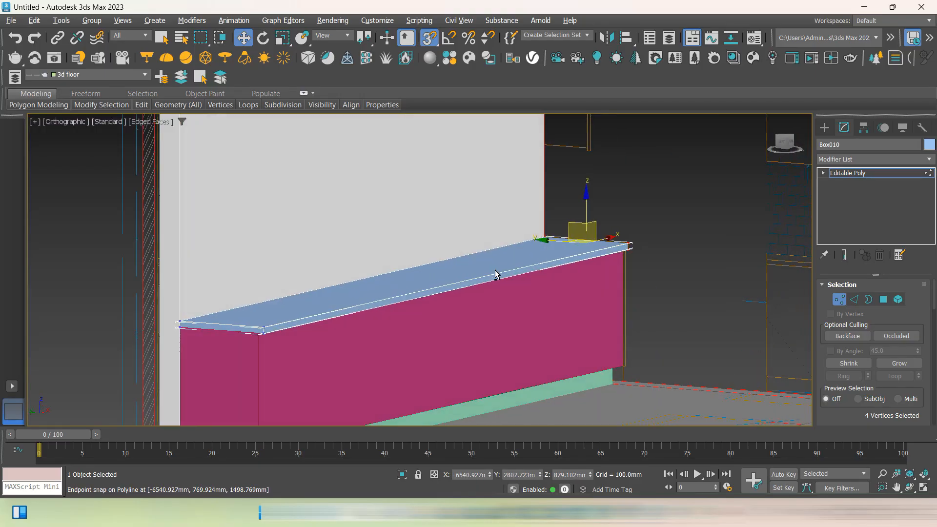
click(668, 195)
scroll(668, 194, down, 3)
middle_drag(680, 238, 704, 209)
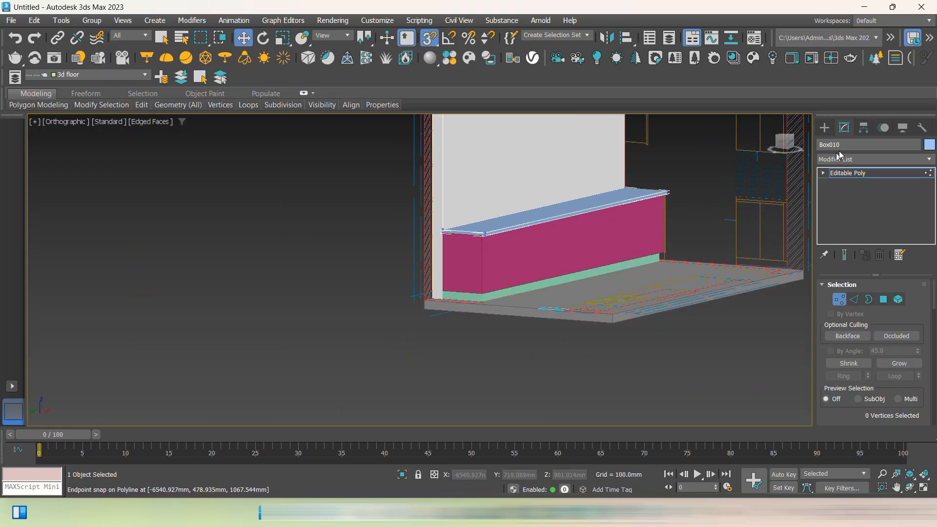
click(826, 130)
click(712, 358)
Examine the base cabinet divisions of the elevation drawing against the model in wireframe and in the Front view
alt+middle_drag(631, 342, 590, 365)
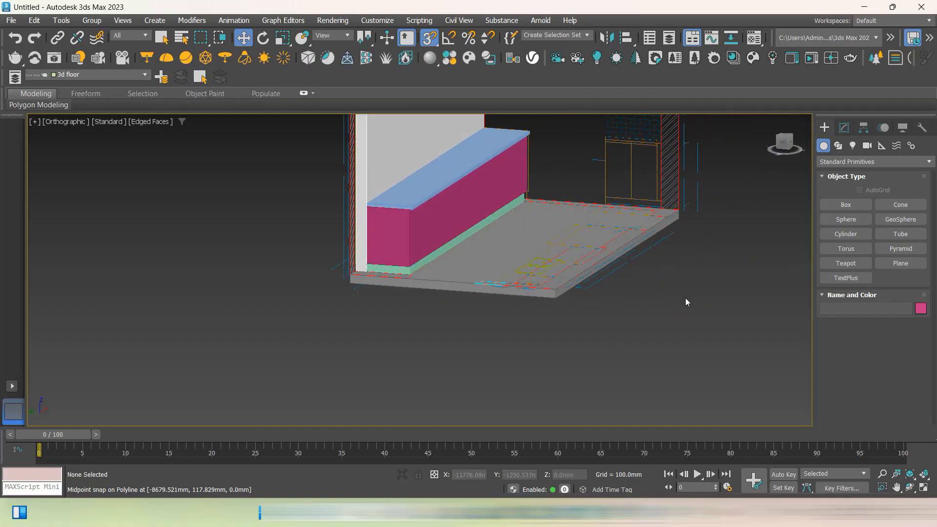
alt+middle_drag(685, 298, 719, 293)
middle_drag(720, 293, 624, 289)
middle_drag(609, 244, 595, 317)
middle_drag(619, 211, 624, 199)
key(F3)
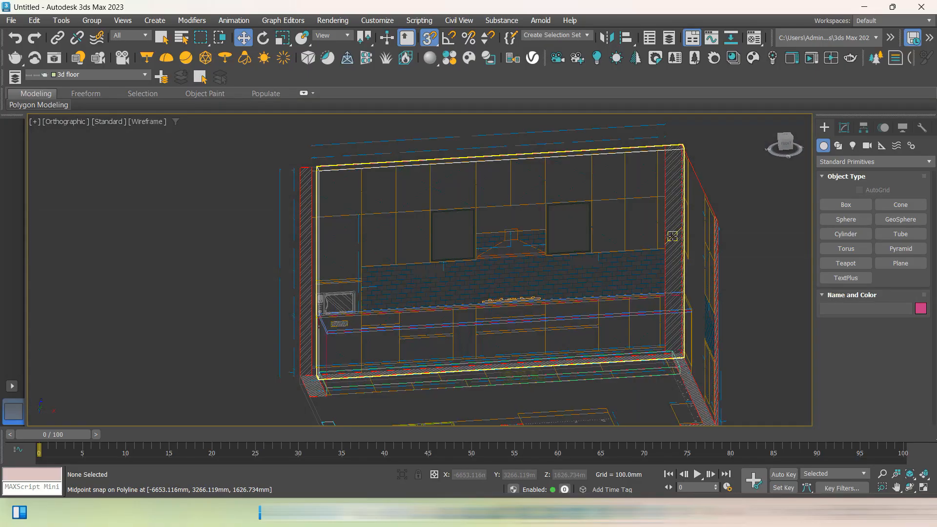
click(787, 144)
scroll(352, 319, up, 4)
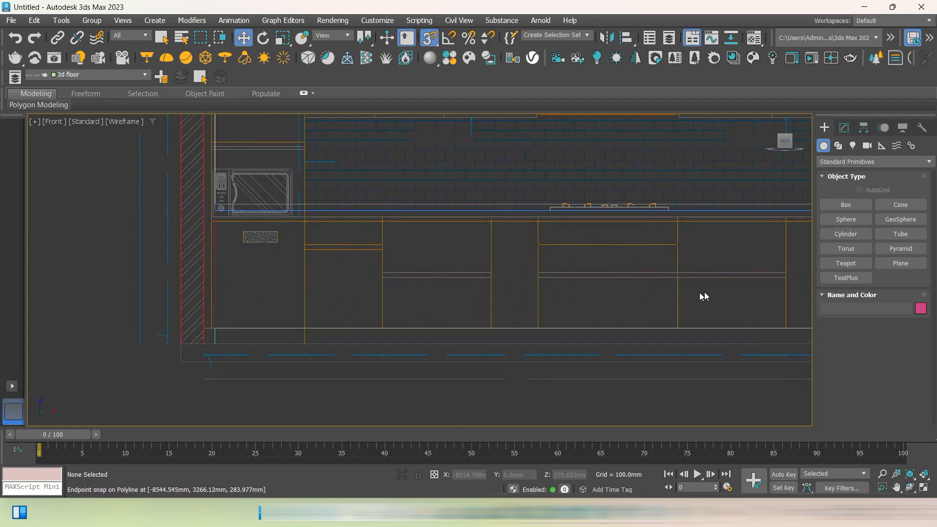
middle_drag(703, 295, 593, 288)
scroll(376, 286, down, 4)
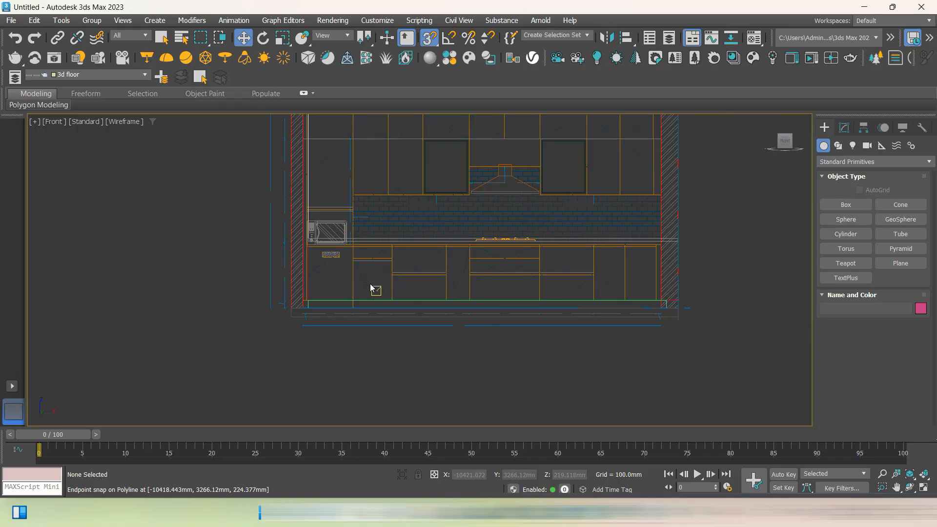
alt+middle_drag(430, 283, 472, 355)
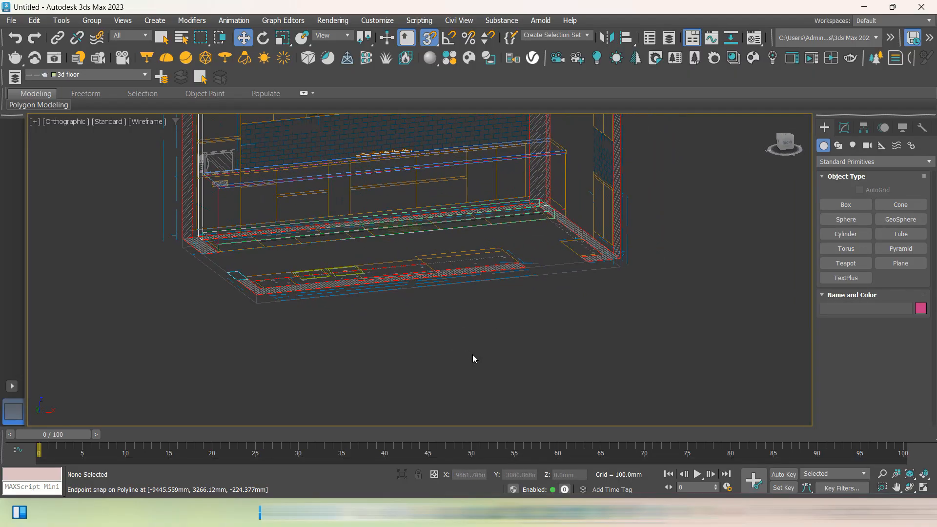
key(F3)
middle_drag(398, 323, 455, 362)
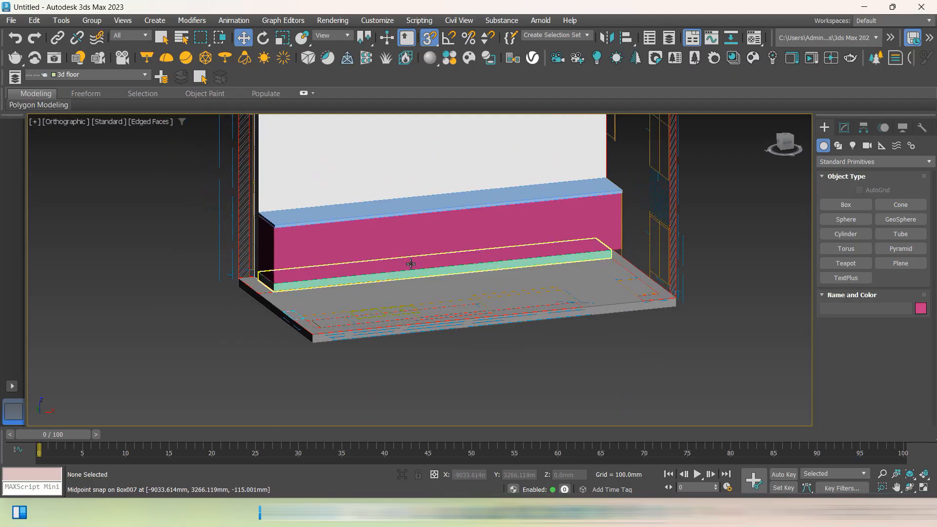
Enter edge editing on the base cabinet block along the long wall and activate a vertical slice plane across it
click(345, 249)
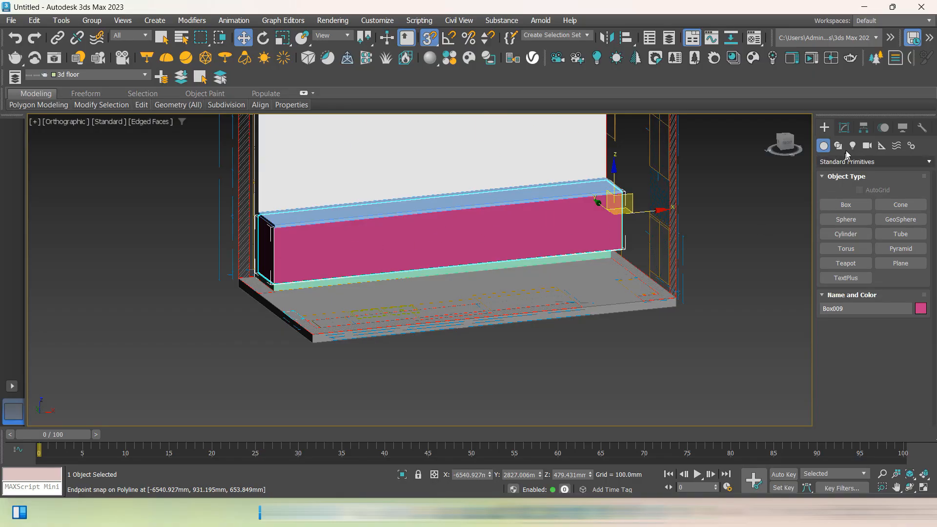
click(844, 128)
click(855, 299)
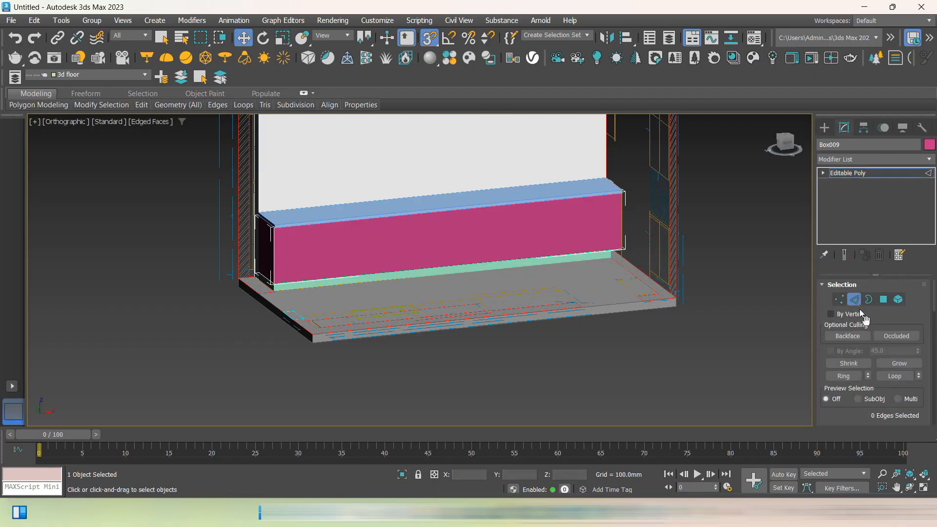
scroll(848, 363, down, 10)
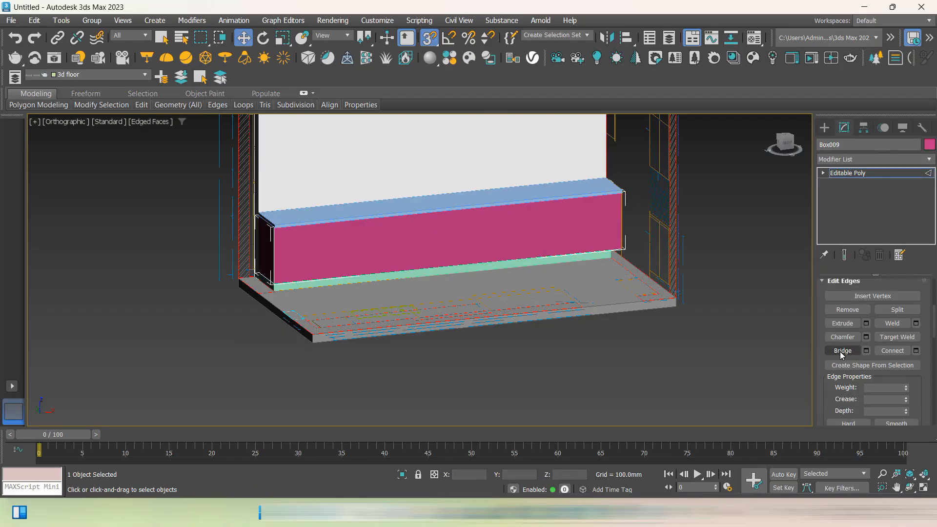
scroll(839, 350, down, 5)
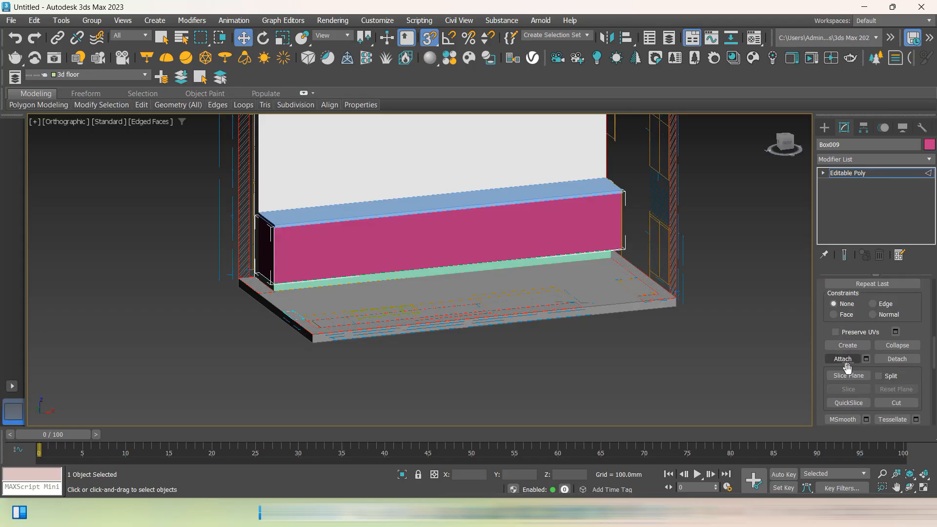
click(849, 376)
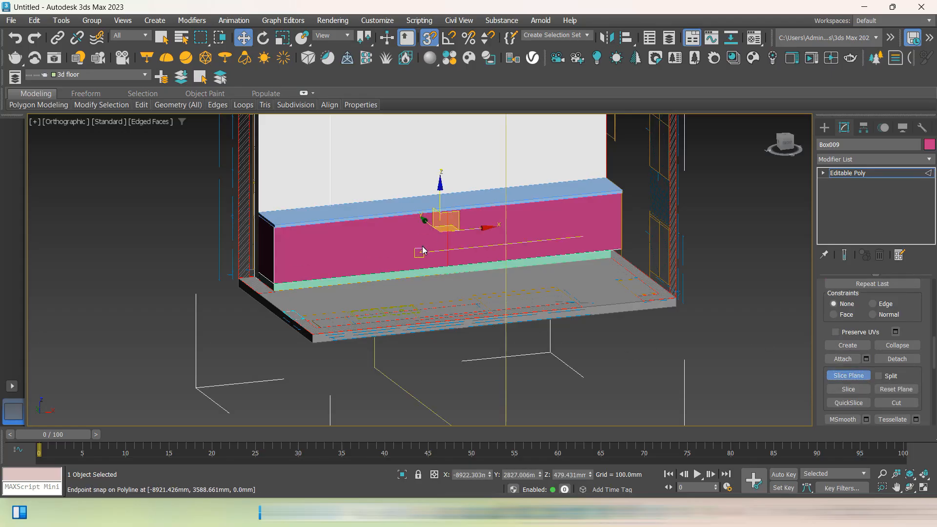
key(x)
Switch to AutoCAD to view the kitchen plan and elevation drawings, and return to 3ds Max
key(alt+Tab)
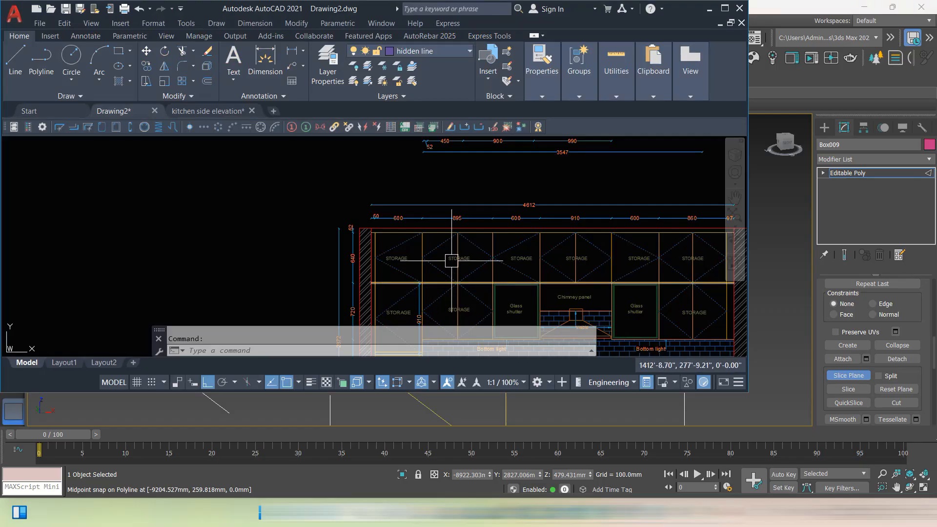
scroll(452, 260, down, 5)
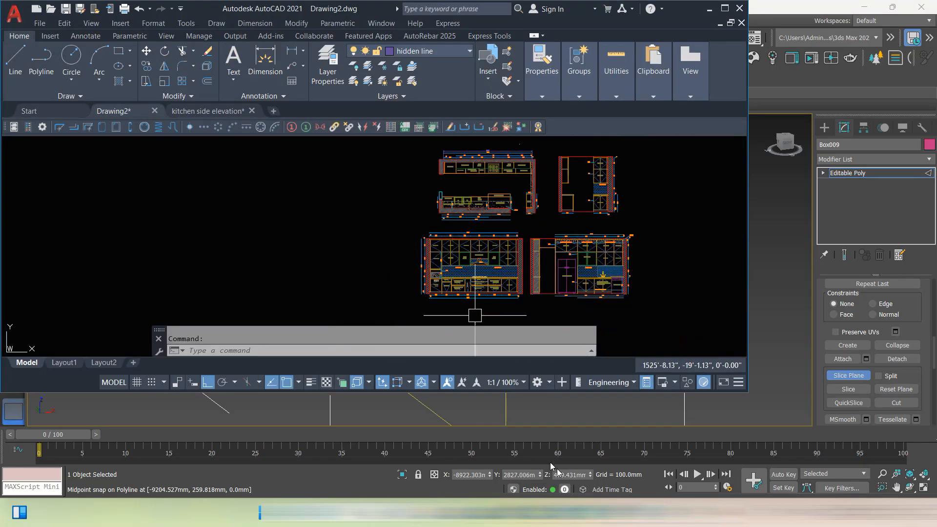
click(708, 9)
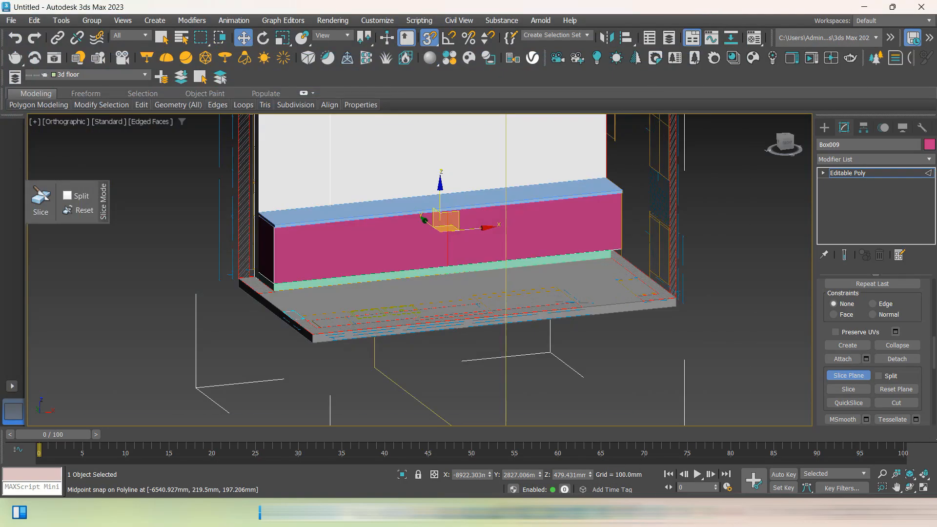
In the wireframe Front view, slice the base cabinet block at the drawing's division line beside the microwave unit
click(786, 144)
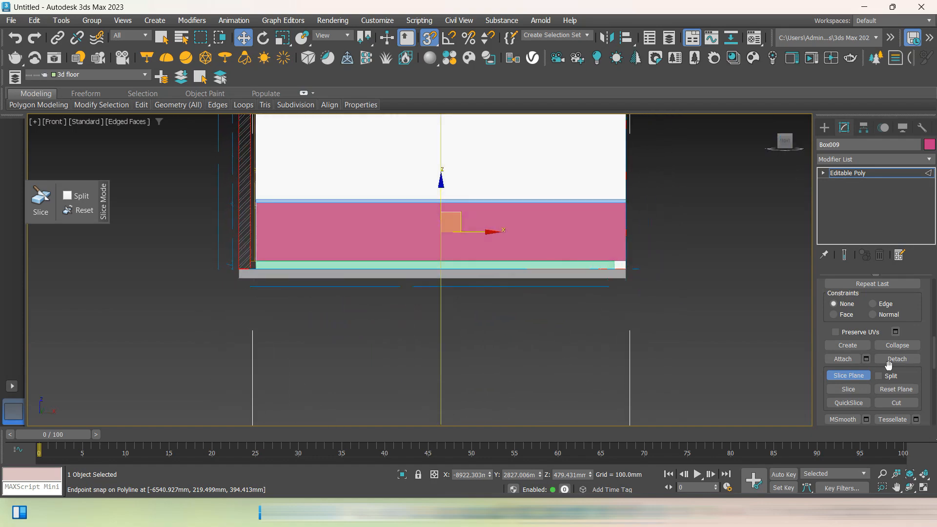
key(F3)
scroll(410, 213, up, 4)
middle_drag(410, 213, 449, 214)
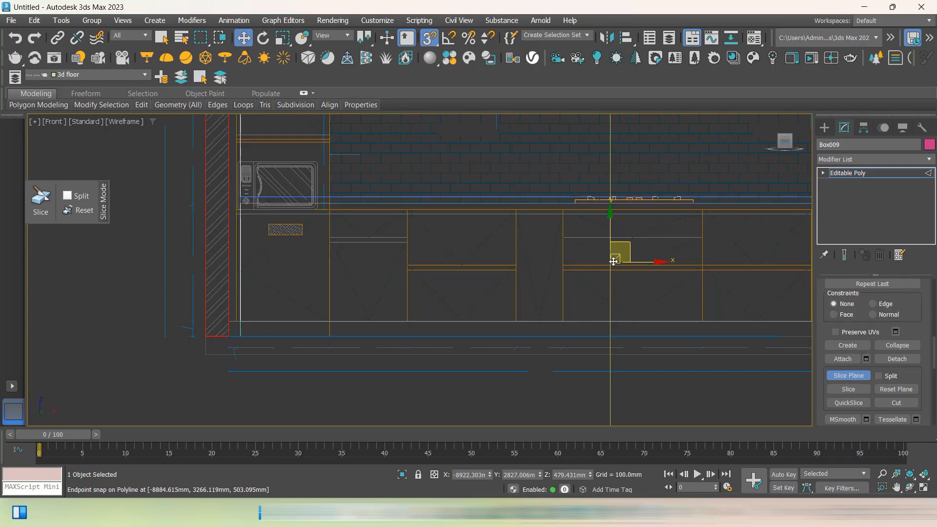
drag(613, 261, 329, 216)
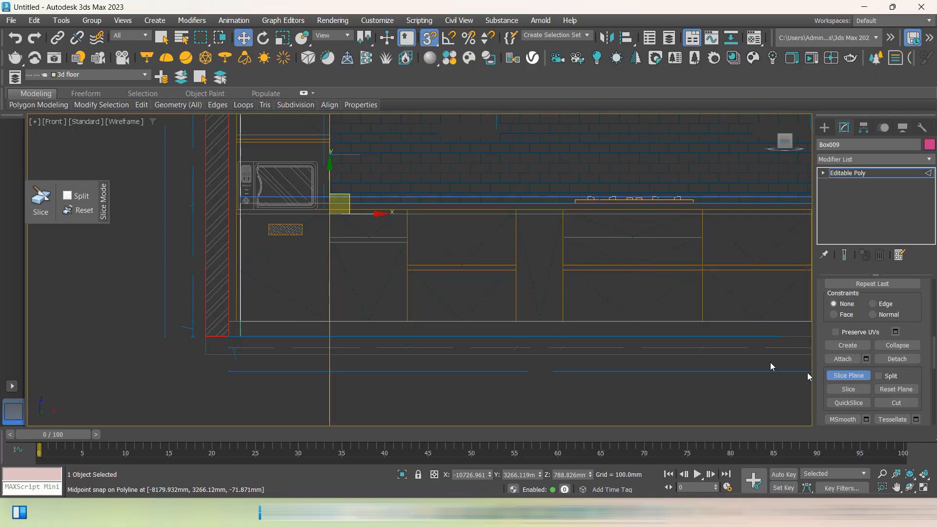
click(853, 388)
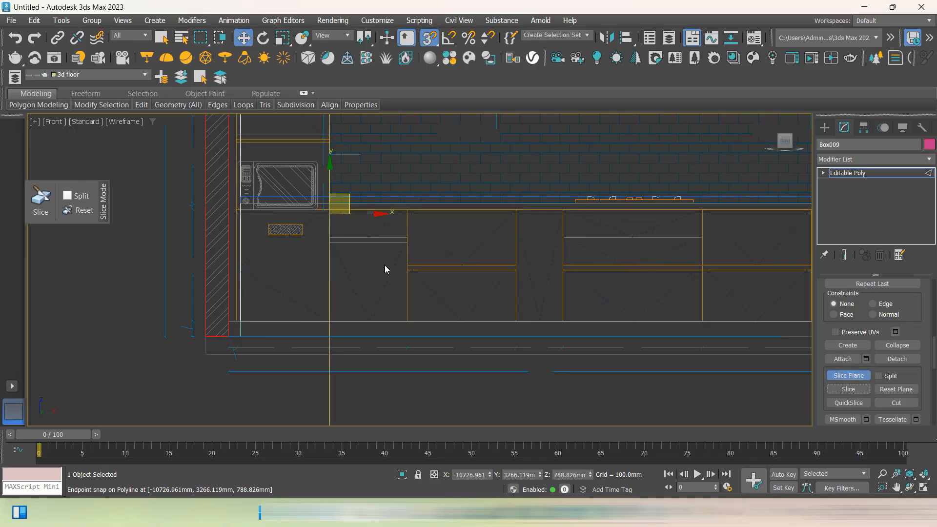
Slice the base cabinet block at the next two division lines, on both sides of the wide cabinet before the hob section
drag(328, 214, 419, 215)
scroll(406, 209, up, 6)
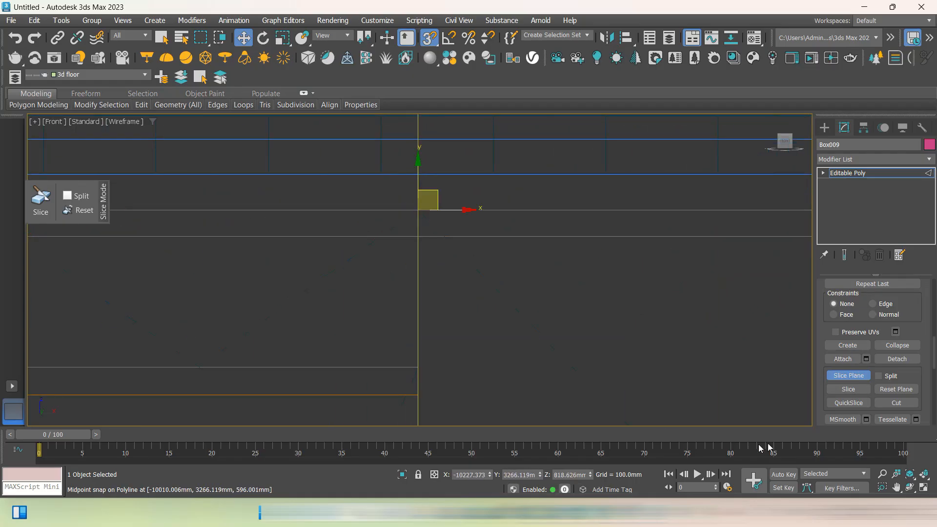
click(836, 392)
middle_drag(583, 278, 317, 274)
scroll(320, 274, down, 2)
scroll(408, 296, down, 2)
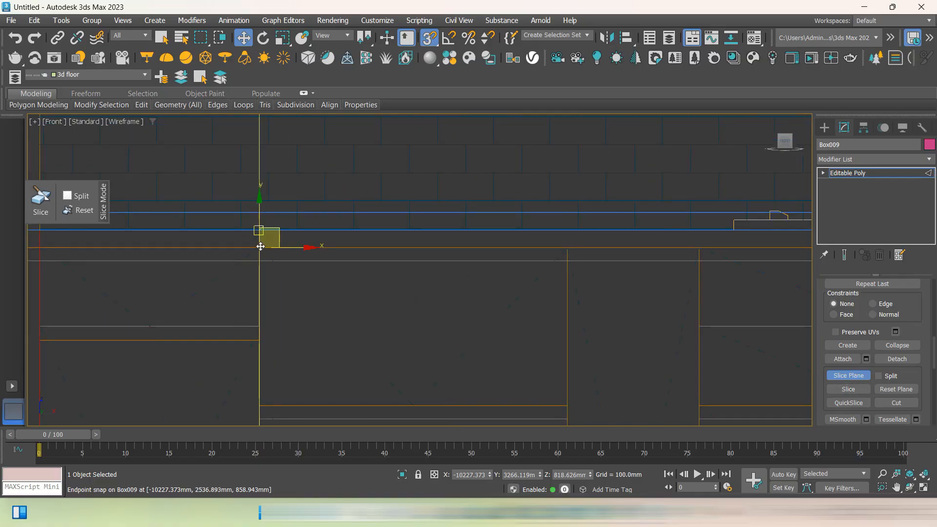
drag(259, 246, 565, 247)
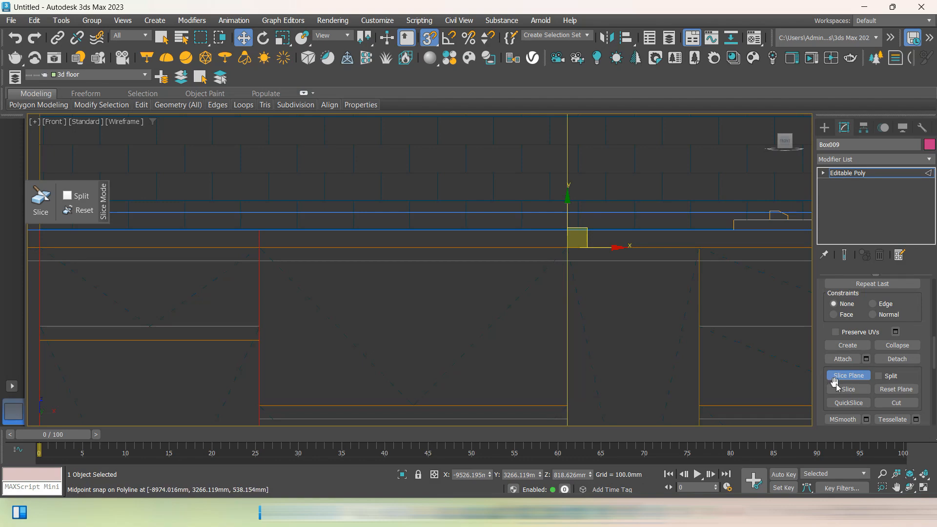
click(848, 389)
Slice the base cabinet block at the two division lines bounding the cabinet under the hob
middle_drag(527, 276, 294, 285)
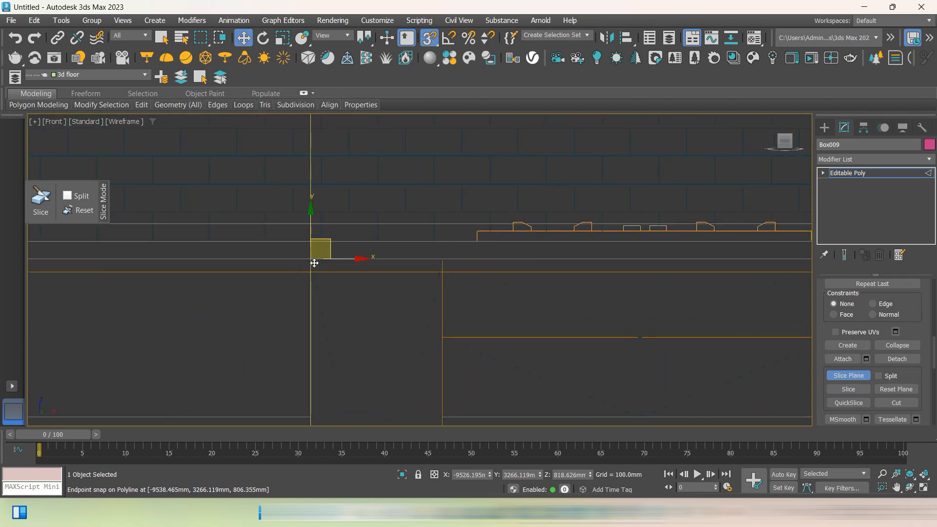
drag(310, 259, 442, 260)
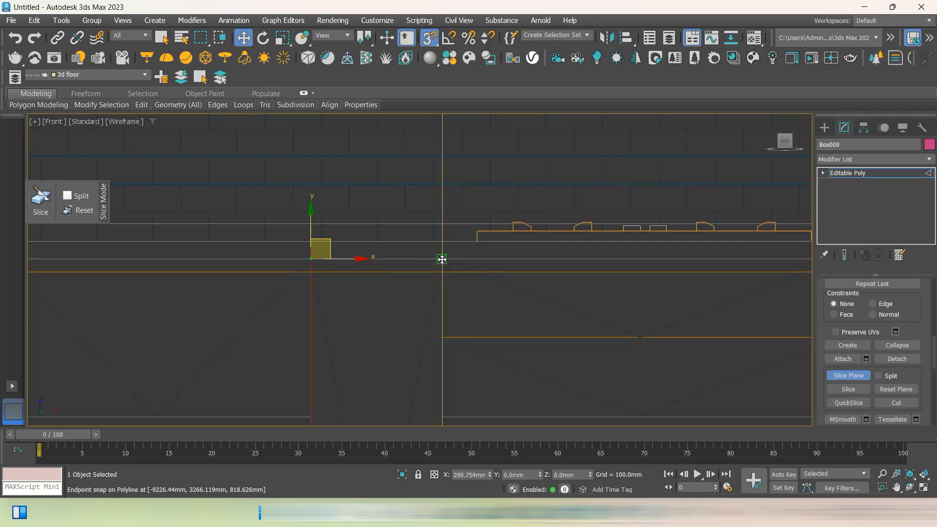
middle_drag(586, 274, 314, 277)
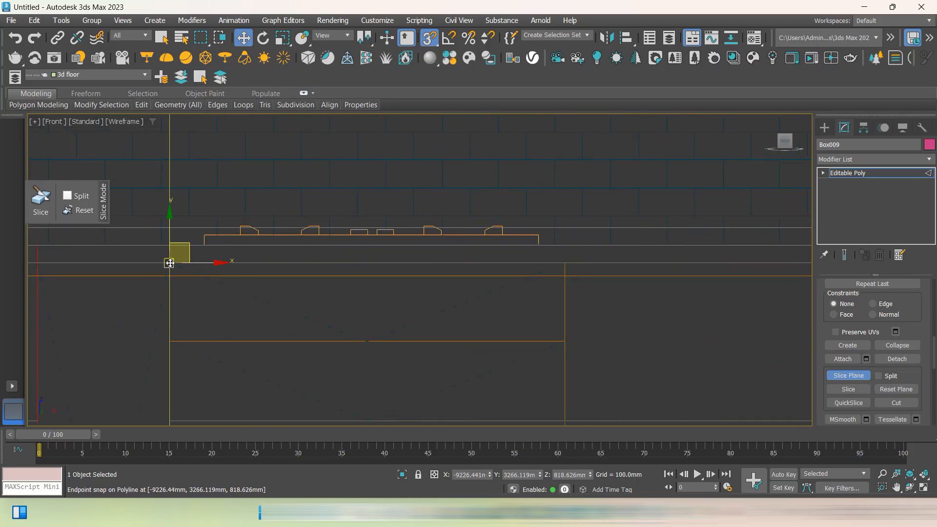
drag(173, 259, 555, 266)
scroll(556, 264, up, 5)
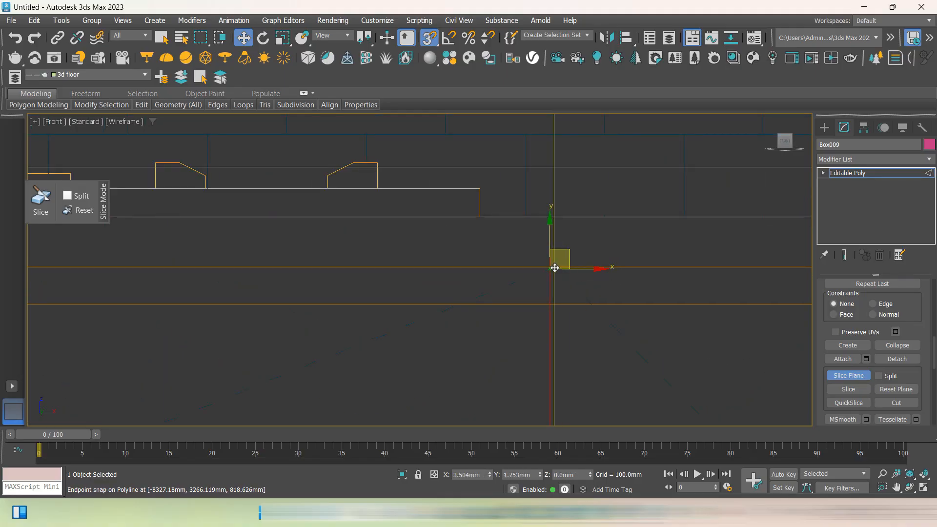
click(847, 389)
Slice the base cabinet block at the far division line of the wide cabinet just right of the hob cabinet
scroll(693, 326, down, 3)
middle_drag(692, 326, 284, 272)
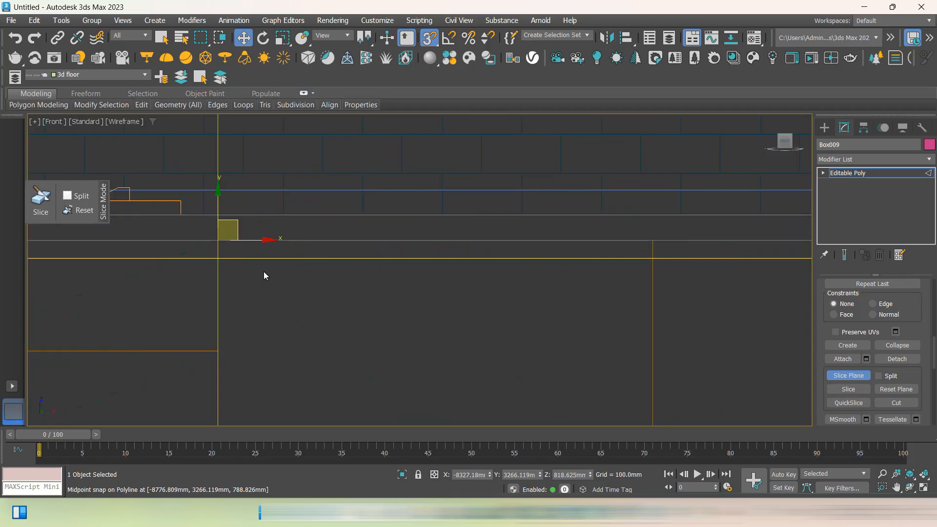
scroll(263, 273, down, 3)
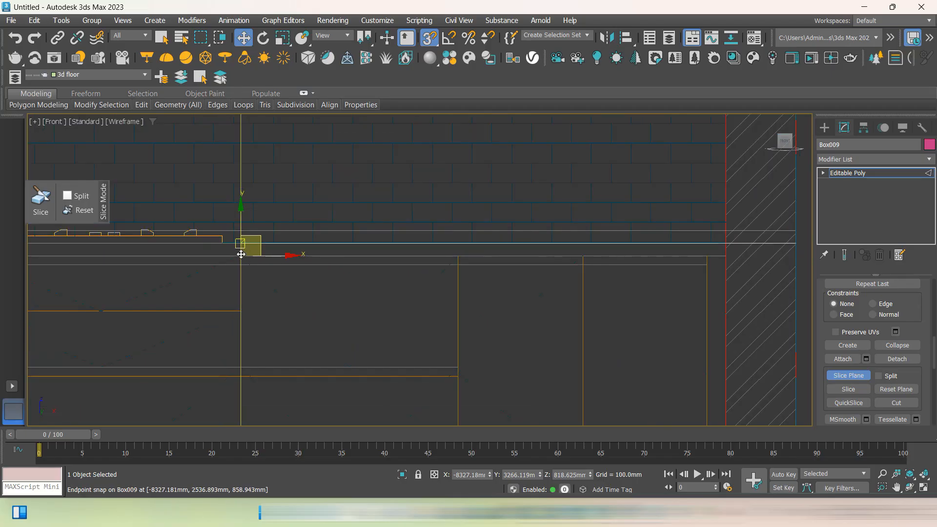
drag(241, 256, 458, 256)
scroll(454, 256, up, 3)
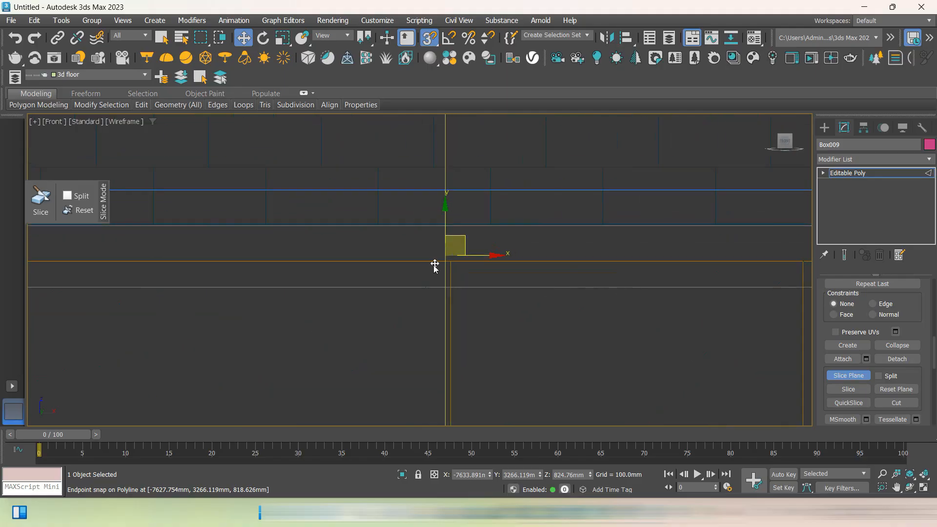
drag(446, 255, 449, 265)
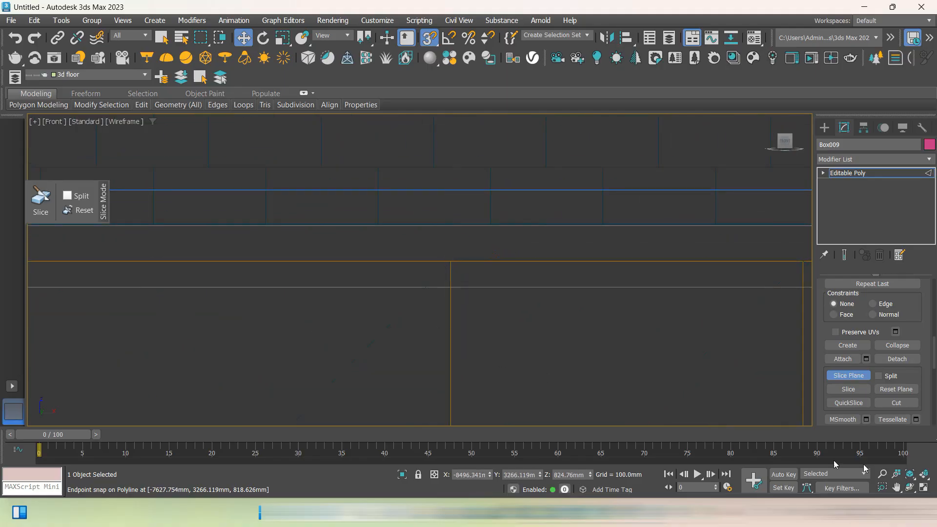
scroll(571, 302, down, 5)
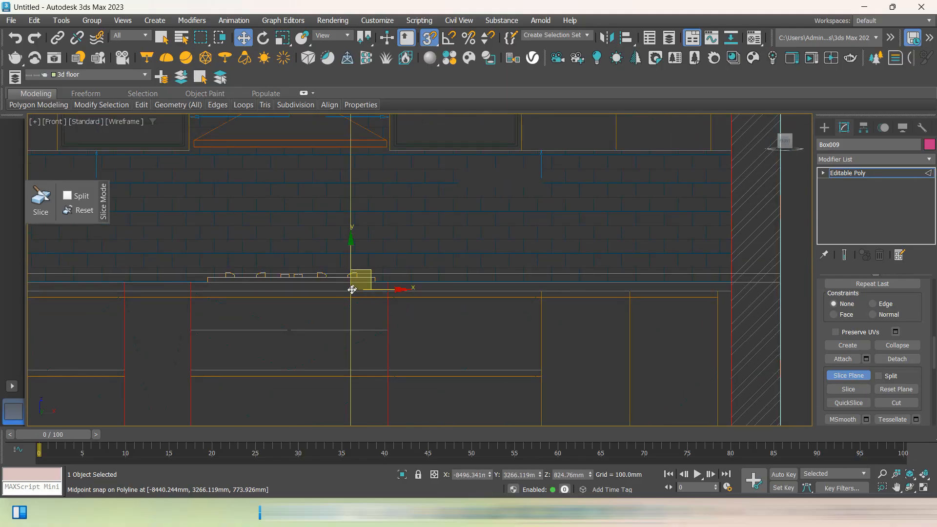
drag(352, 287, 544, 294)
scroll(539, 288, up, 2)
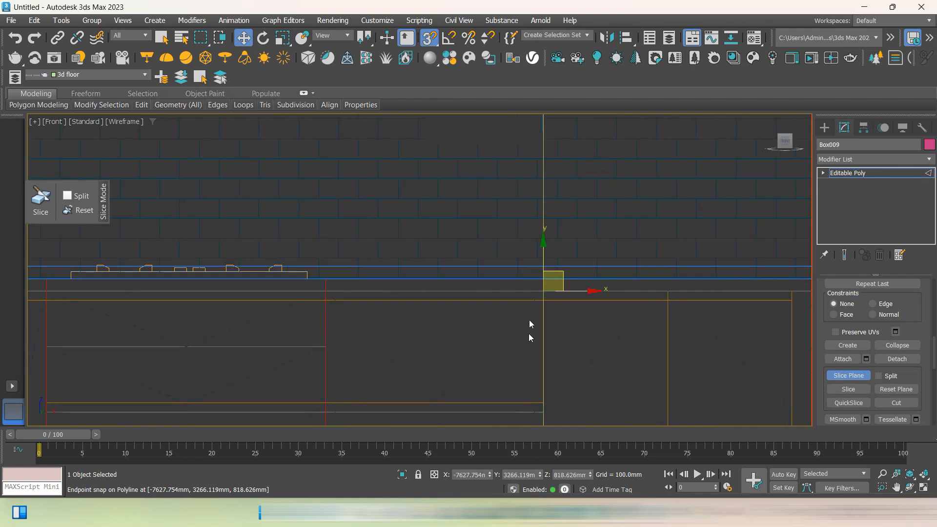
scroll(583, 316, up, 2)
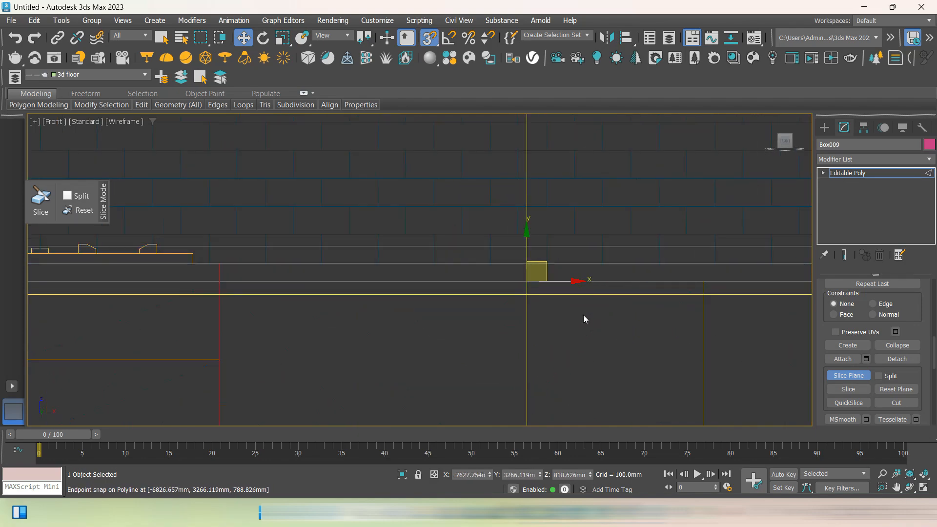
click(863, 391)
Slice the base cabinet block at the last two division lines before the right wall, then leave slice plane mode
scroll(663, 324, up, 2)
middle_drag(663, 324, 381, 324)
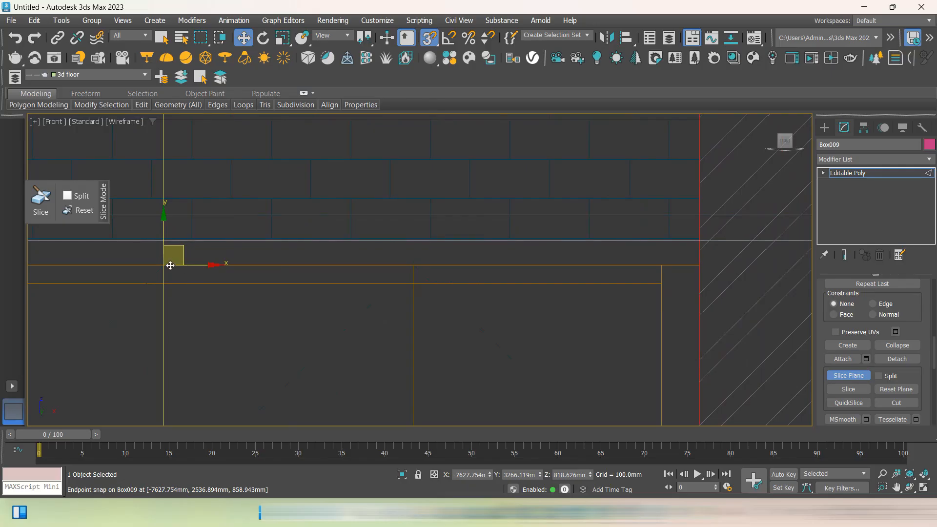
drag(167, 265, 414, 264)
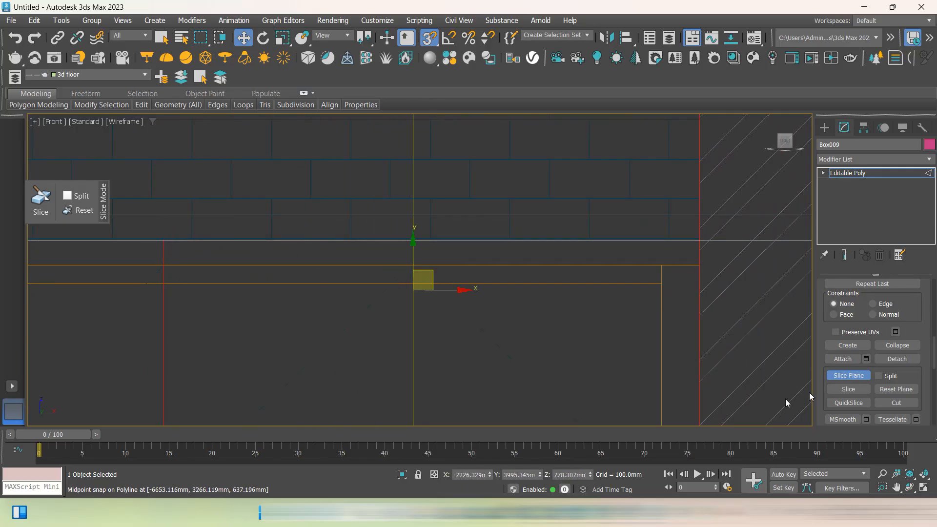
click(847, 391)
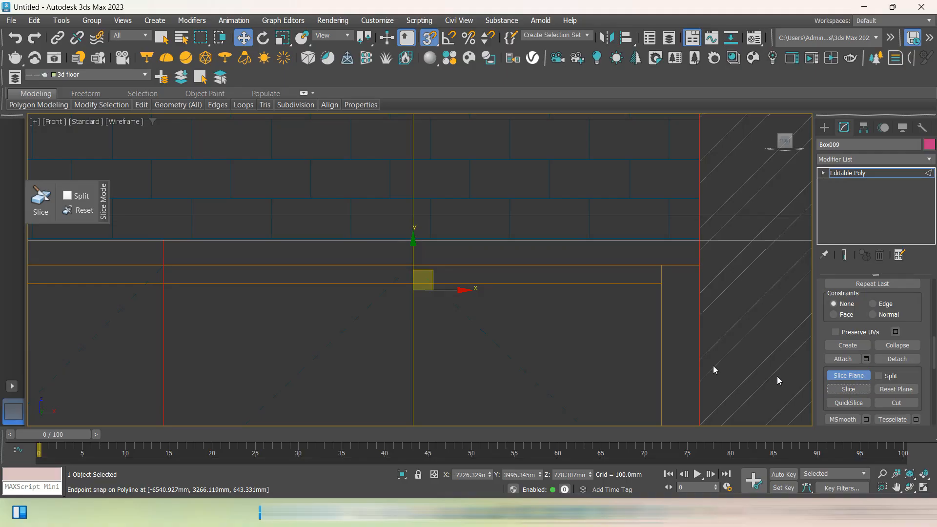
middle_drag(603, 334, 570, 332)
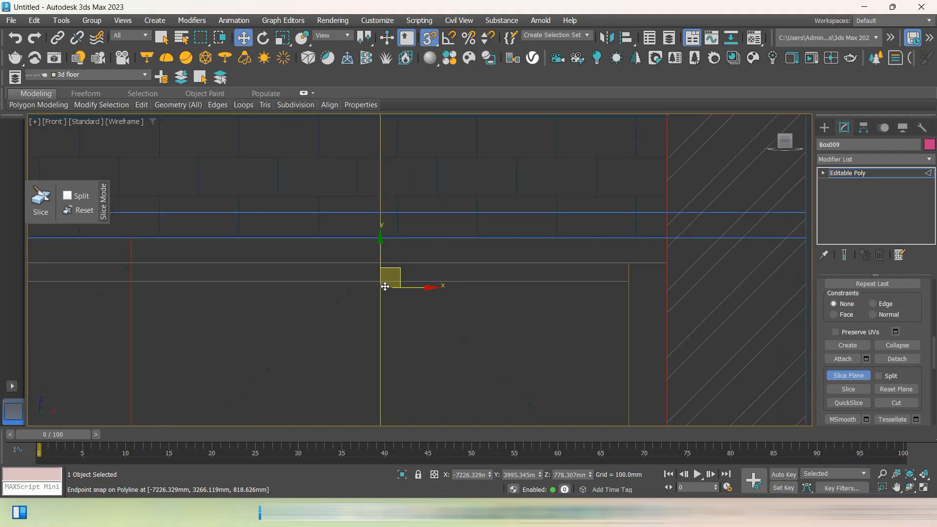
drag(381, 288, 628, 265)
click(849, 389)
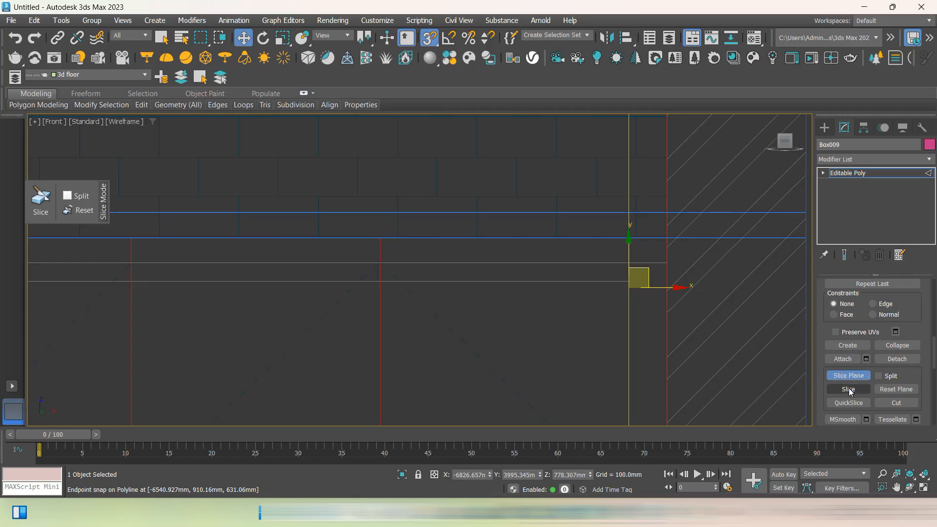
click(858, 376)
Display the whole Front view shaded with edged faces to show the sliced cabinet divisions
scroll(573, 278, down, 6)
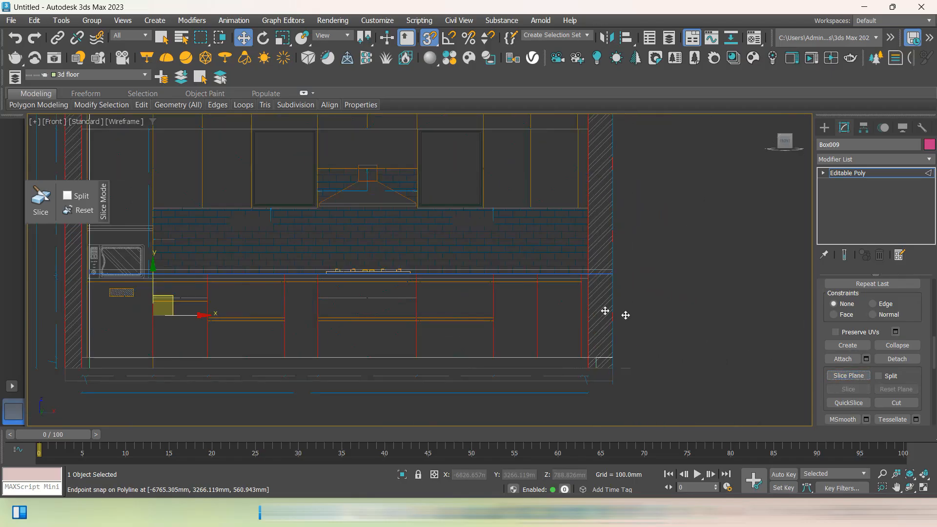
middle_drag(526, 396, 621, 391)
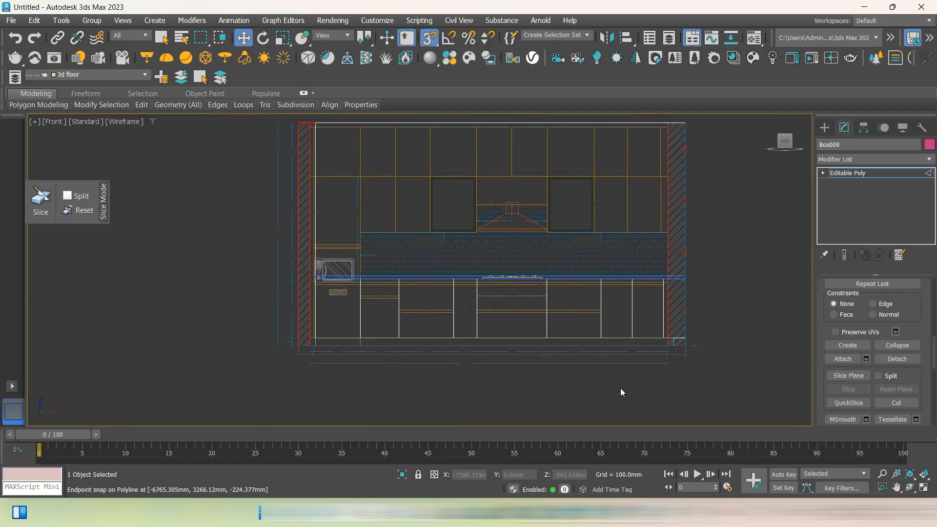
key(F3)
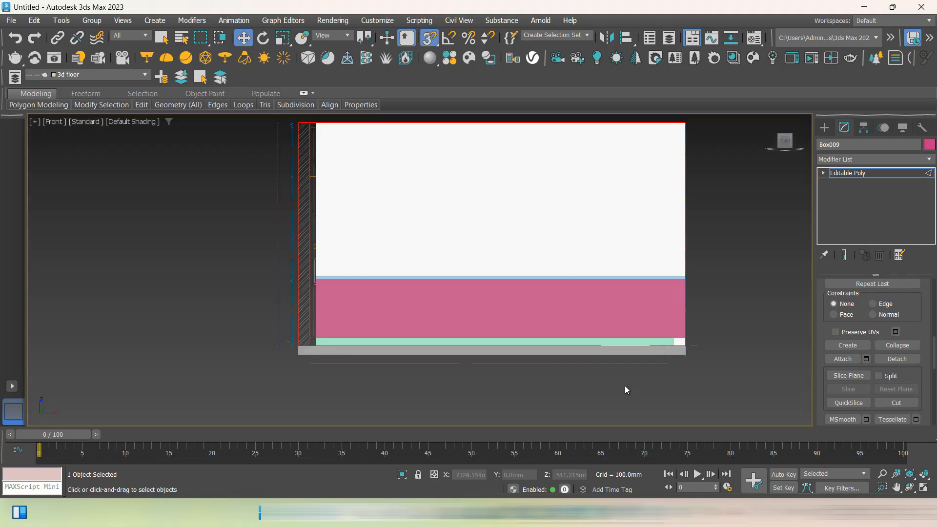
key(F4)
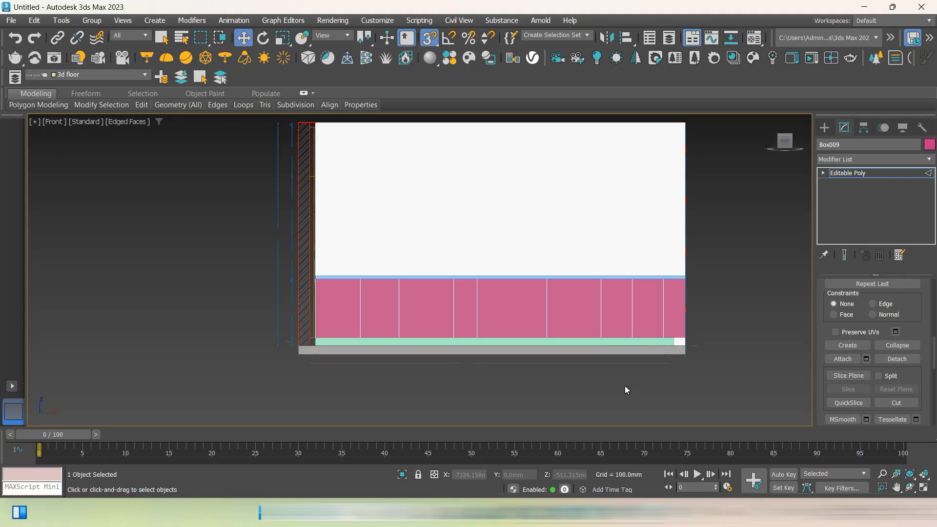
In the wireframe Front view, select the two vertical edges bounding the narrow cabinet just right of the oven unit
key(F3)
scroll(436, 326, up, 3)
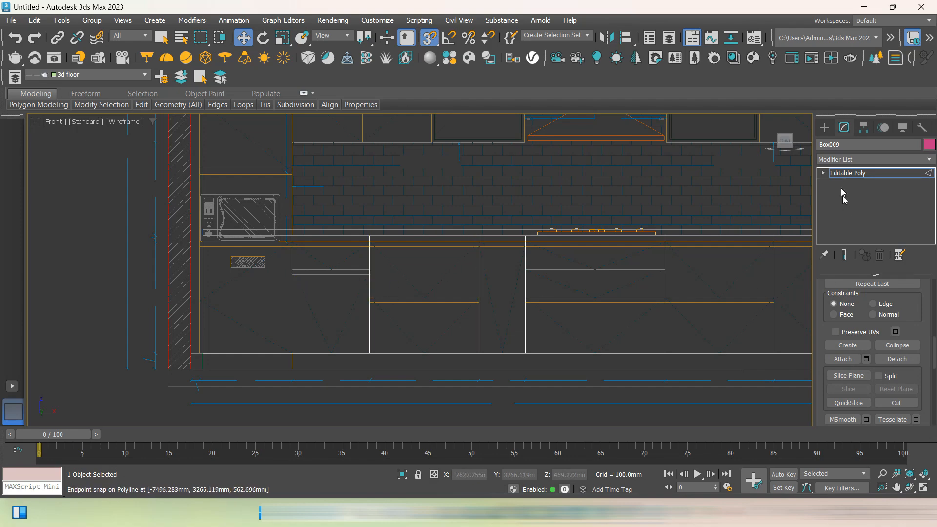
key(2)
scroll(356, 295, up, 3)
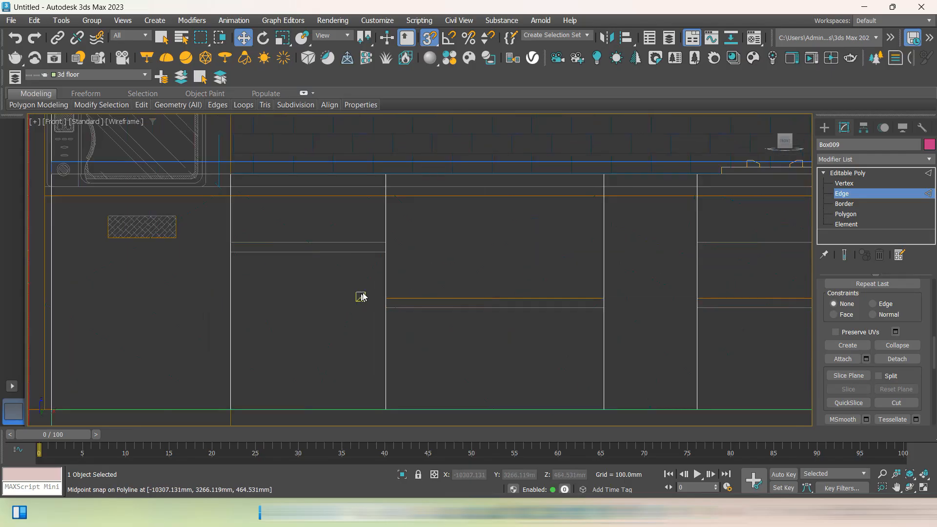
click(386, 303)
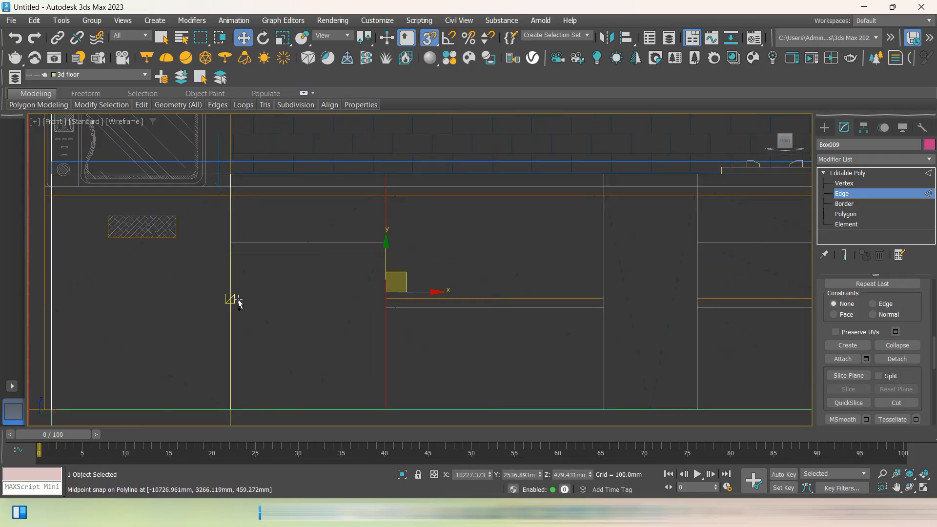
drag(230, 298, 230, 297)
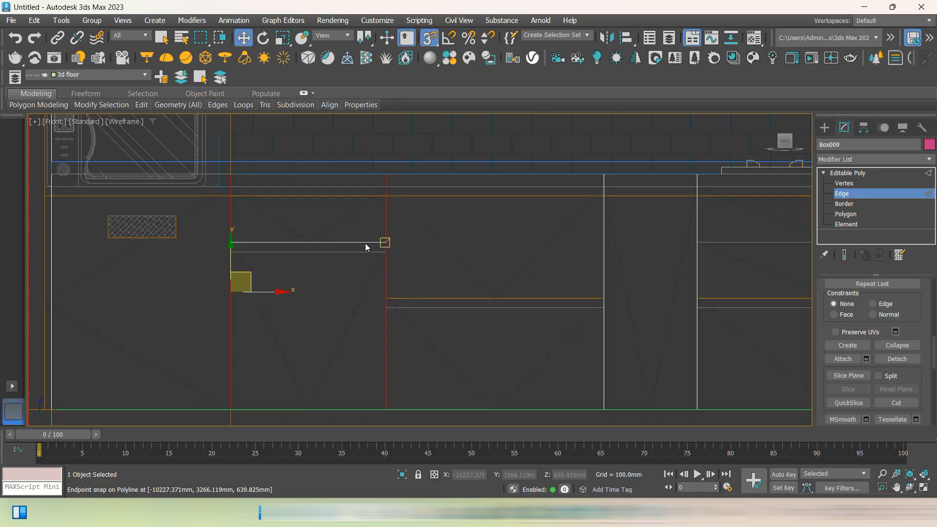
click(385, 268)
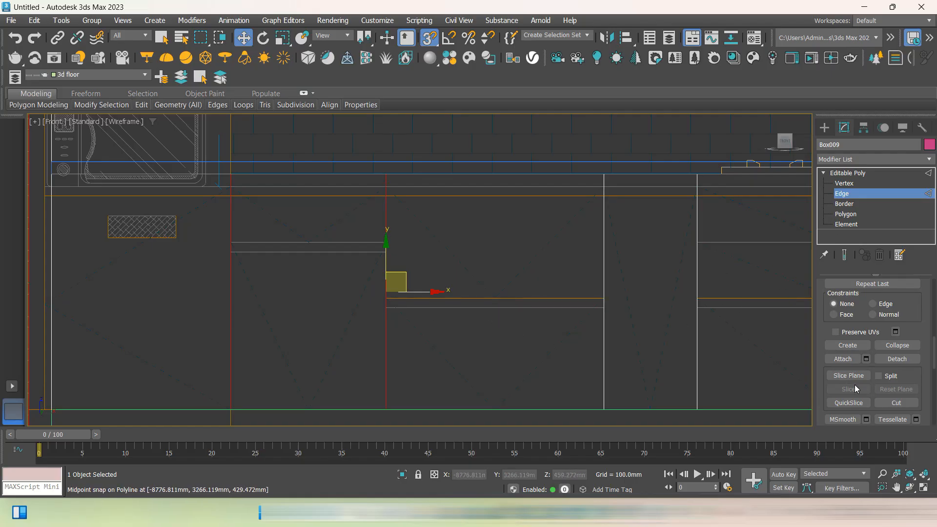
Activate the slice plane for the selected cabinet edges and move it from the right wall to below the hob
scroll(730, 337, down, 3)
scroll(855, 366, down, 5)
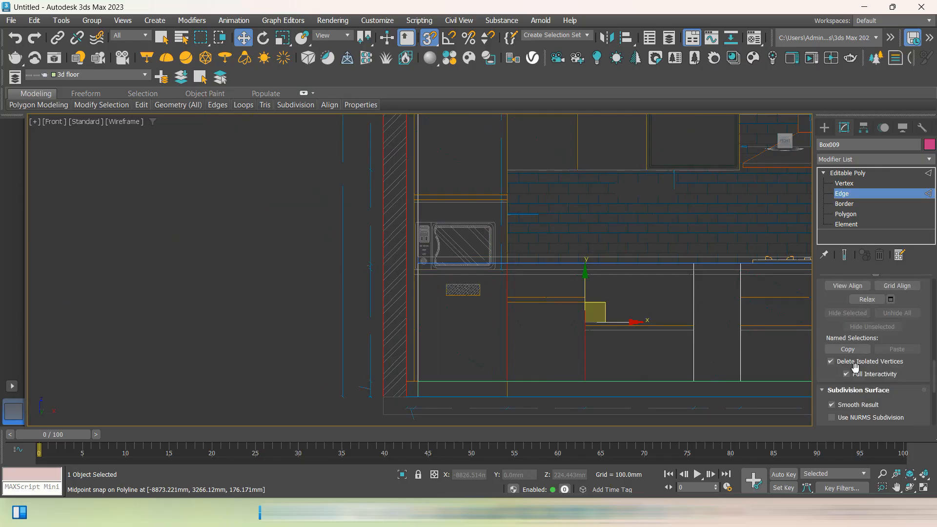
scroll(855, 366, down, 2)
scroll(854, 342, up, 5)
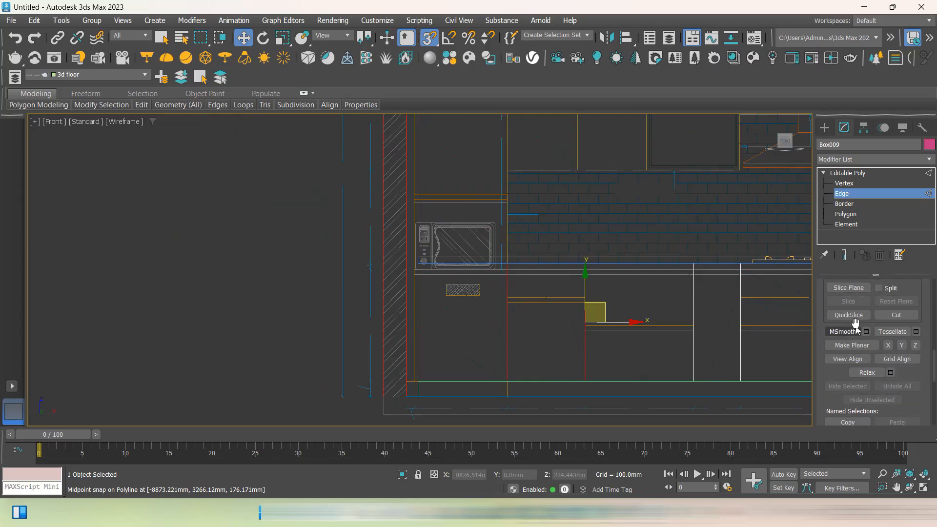
click(850, 288)
scroll(433, 297, up, 5)
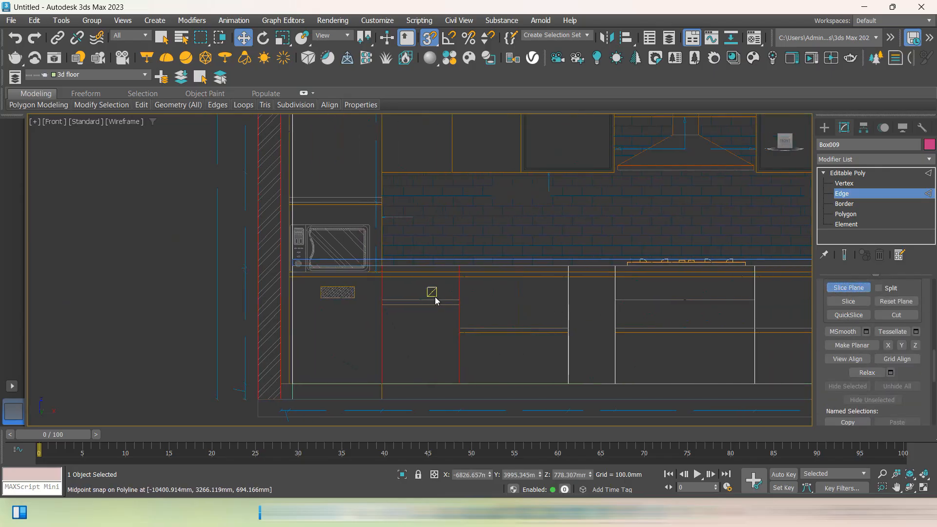
scroll(641, 317, down, 6)
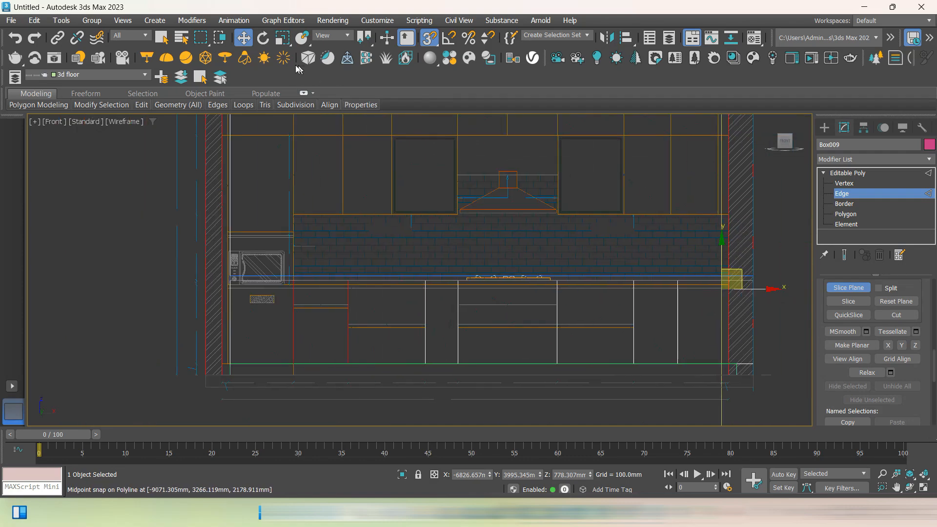
click(264, 39)
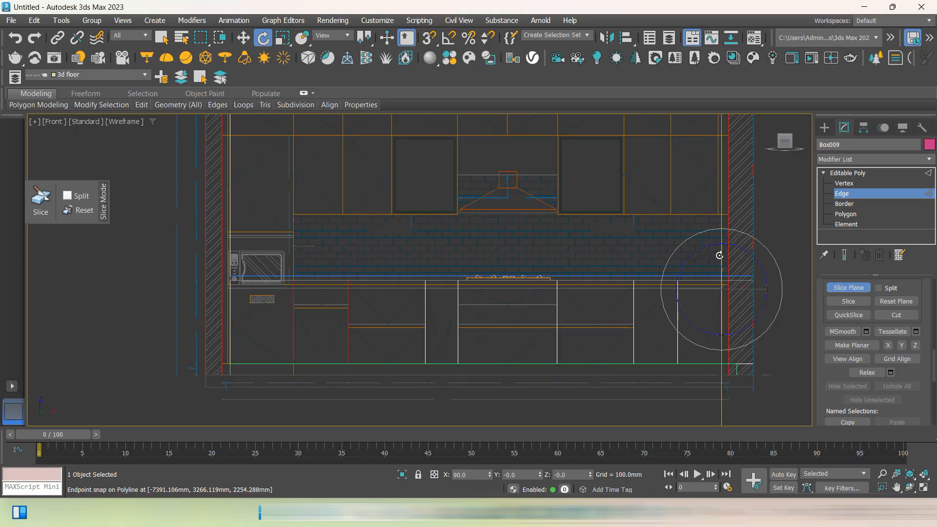
drag(722, 260, 719, 269)
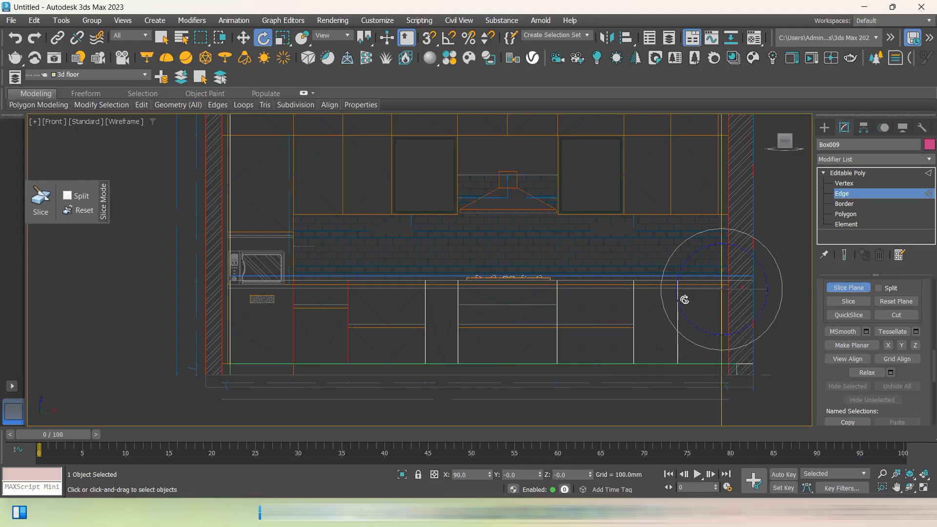
scroll(684, 299, down, 2)
key(w)
drag(737, 295, 538, 312)
Rotate the slice plane from vertical to horizontal with angle snapping on
click(270, 41)
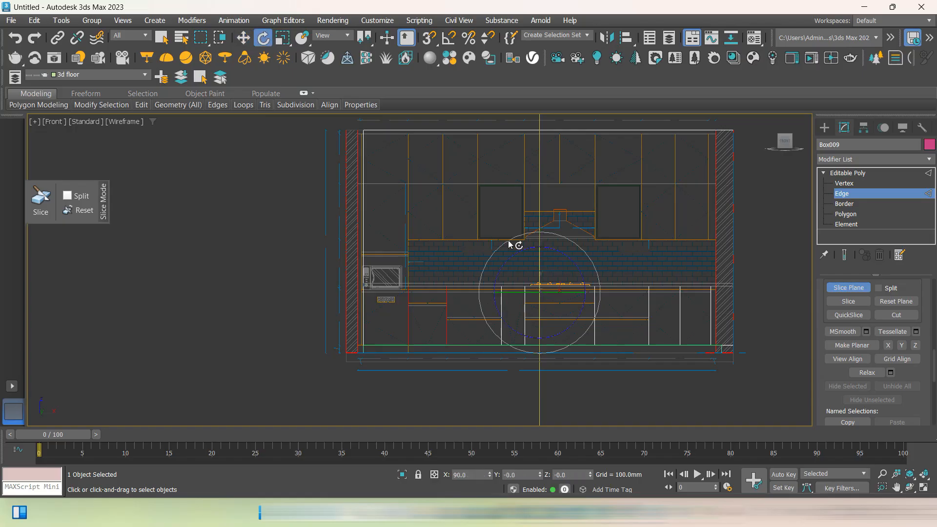
drag(550, 249, 558, 251)
key(ctrl+z)
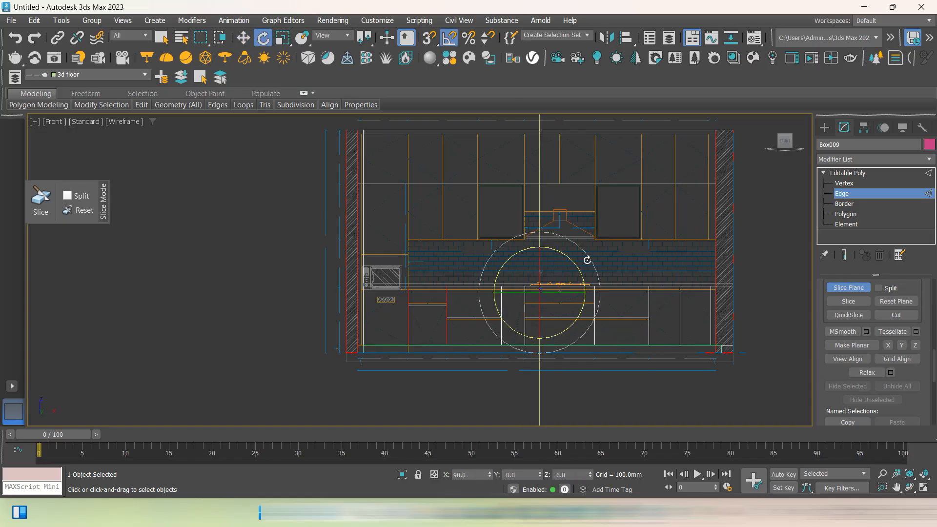
drag(570, 263, 575, 264)
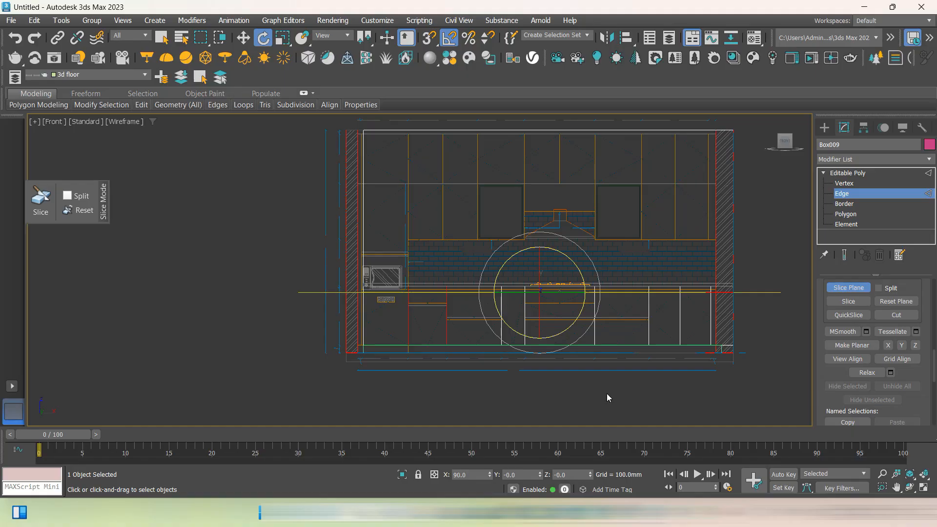
Snap the slice plane to the lower drawer division line of the wide cabinet left of the hob, Z about 429 mm, and slice there
click(242, 38)
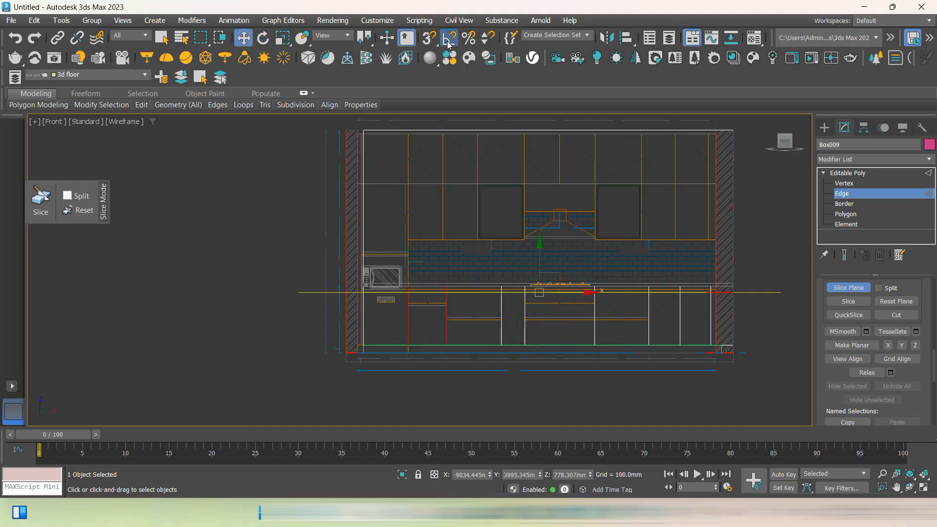
click(429, 38)
scroll(527, 290, up, 4)
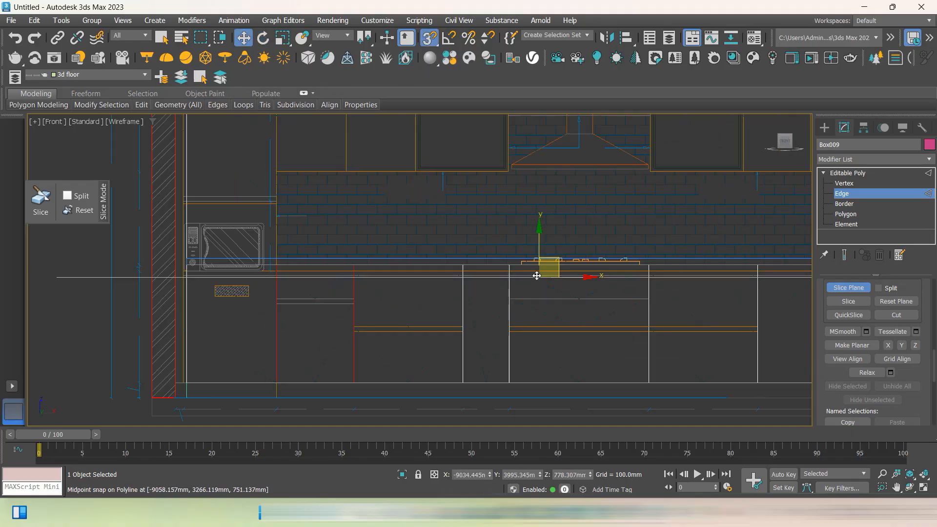
drag(536, 276, 339, 317)
scroll(366, 345, up, 3)
scroll(400, 341, down, 1)
scroll(369, 319, up, 3)
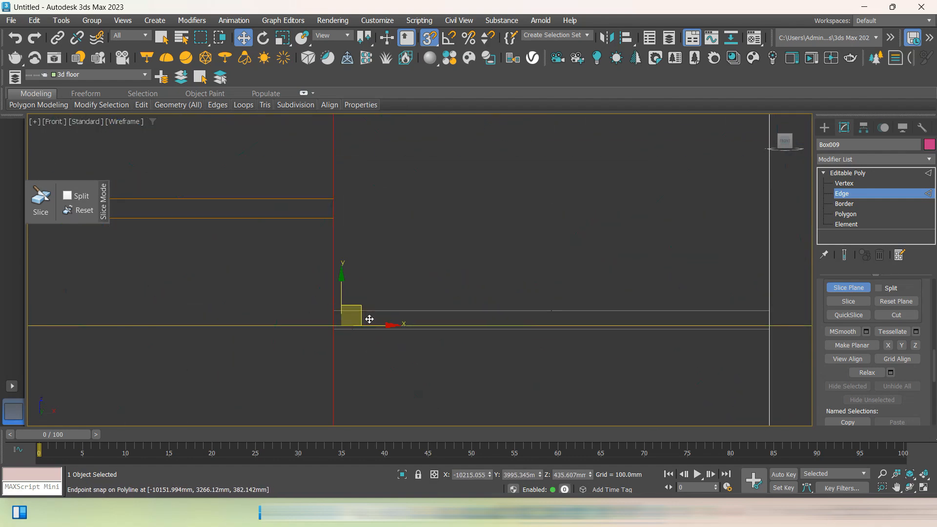
drag(335, 330, 322, 346)
scroll(339, 322, up, 5)
scroll(432, 343, down, 8)
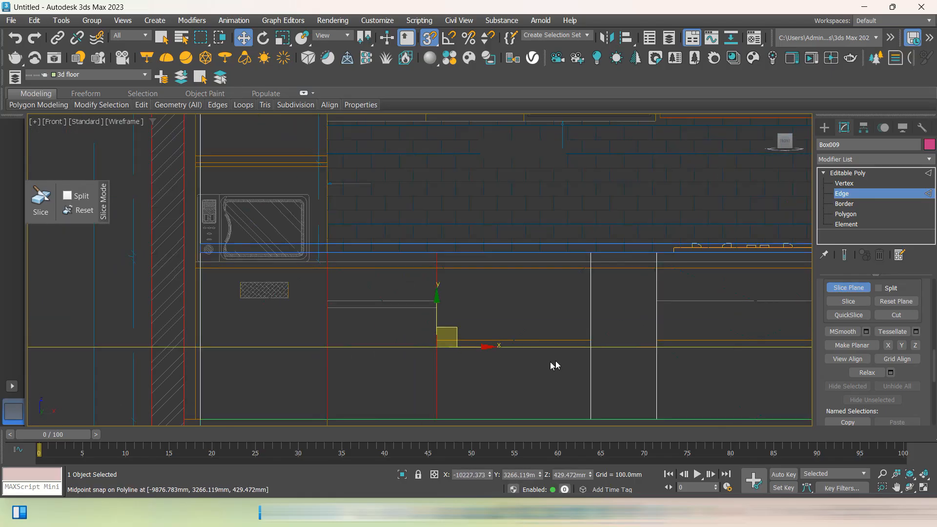
middle_drag(555, 365, 456, 314)
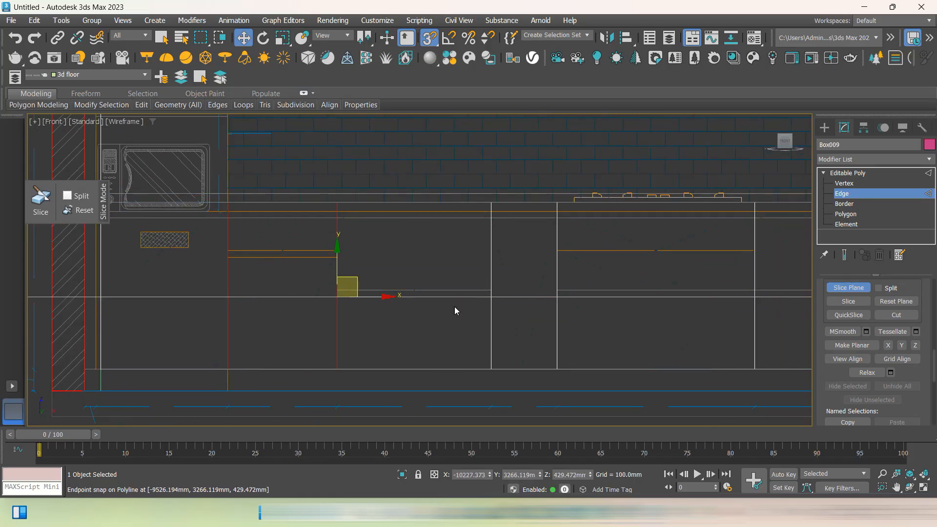
click(860, 304)
Move the slice plane up to the upper line of the same drawer division, at Z about 459 mm
scroll(355, 294, up, 3)
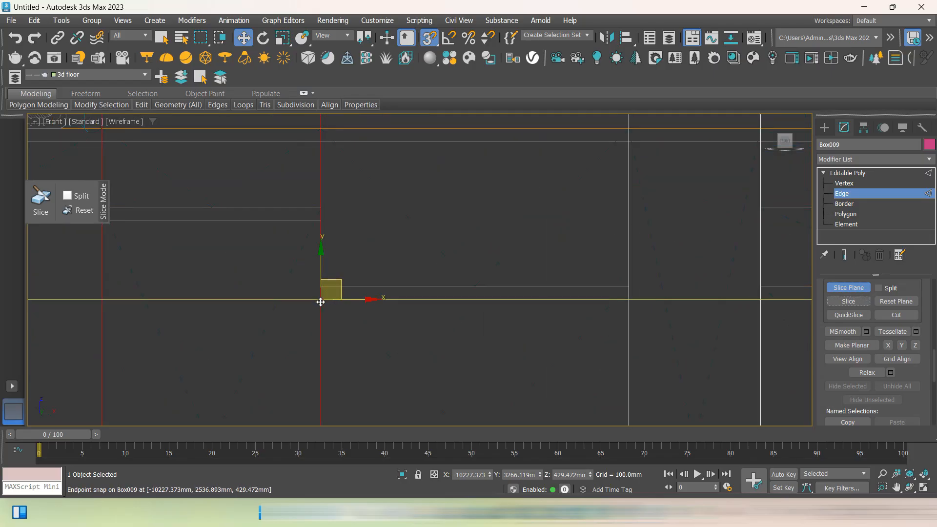
drag(321, 300, 321, 286)
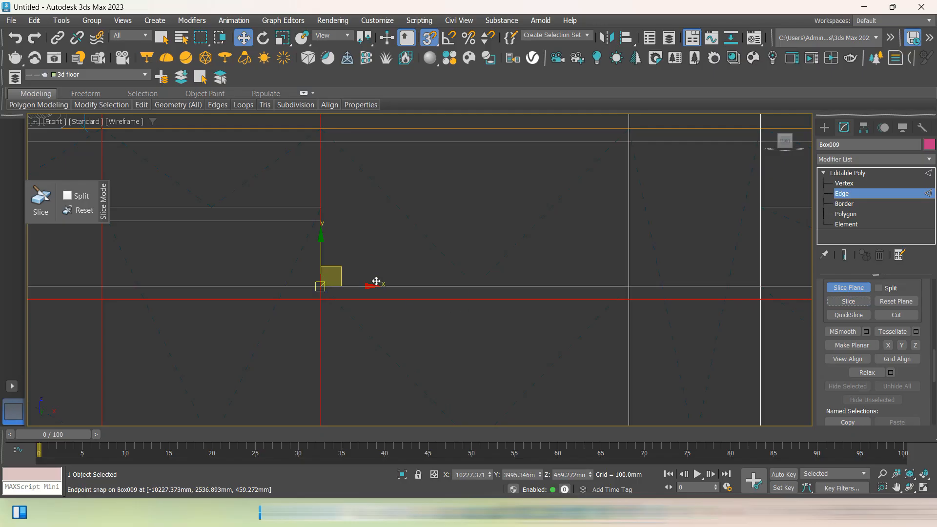
middle_drag(377, 282, 409, 351)
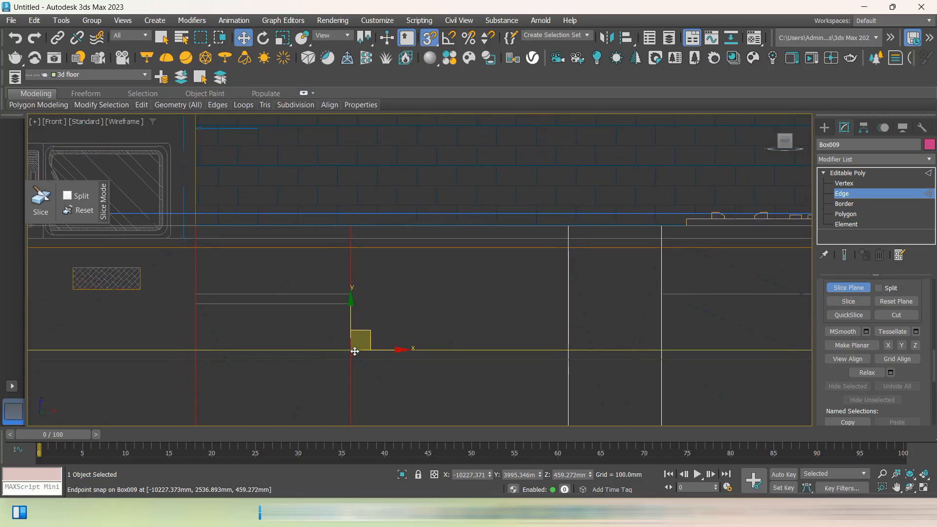
Slice the cabinet box horizontally at heights of 608.272 mm and 639.825 mm, leave slice plane mode and deselect the new edges
drag(350, 349, 351, 303)
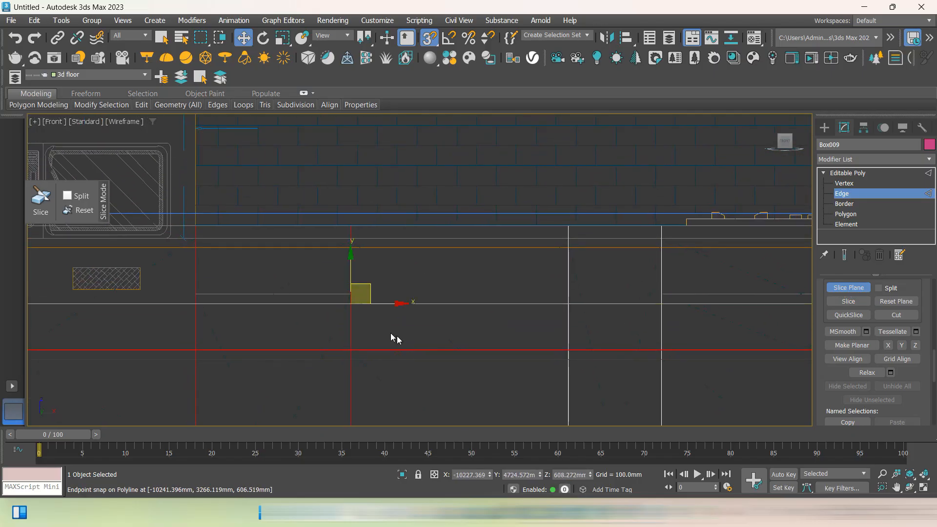
click(853, 302)
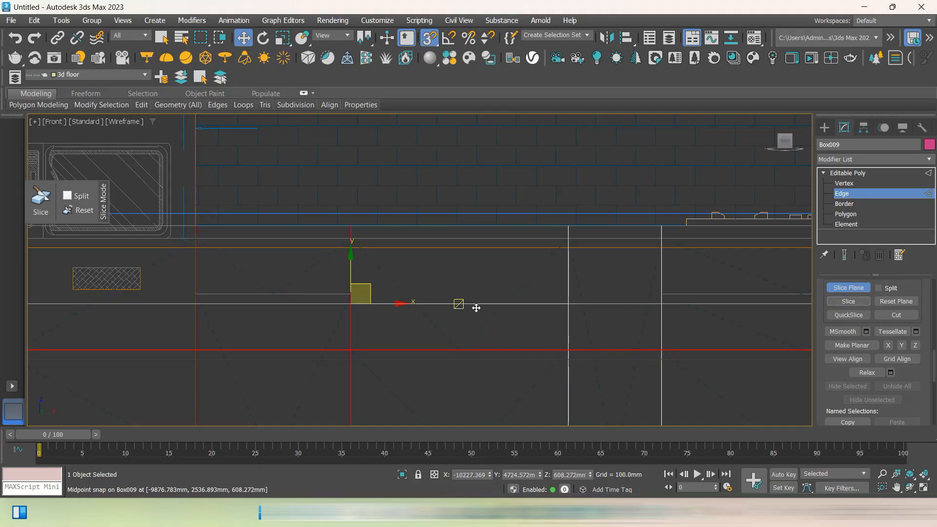
middle_drag(419, 311, 448, 359)
drag(379, 352, 380, 341)
click(853, 303)
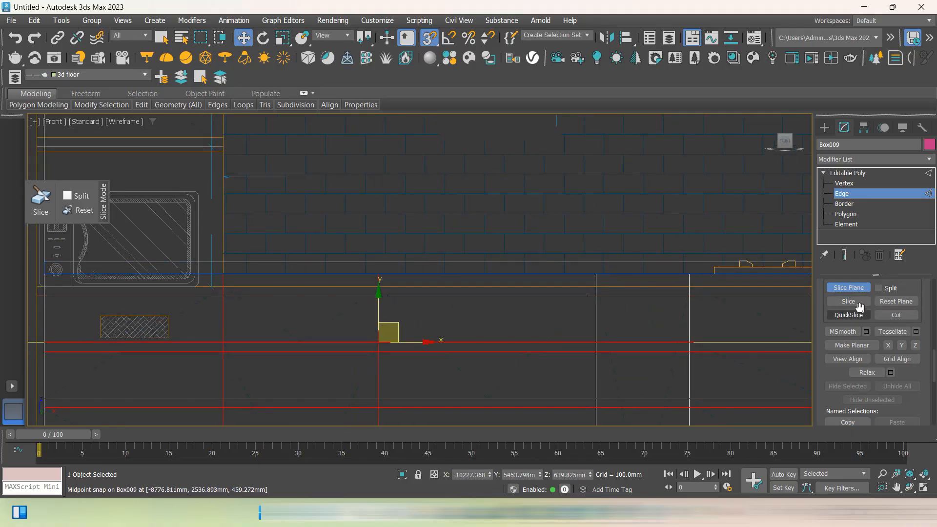
scroll(623, 361, down, 4)
middle_drag(623, 361, 409, 274)
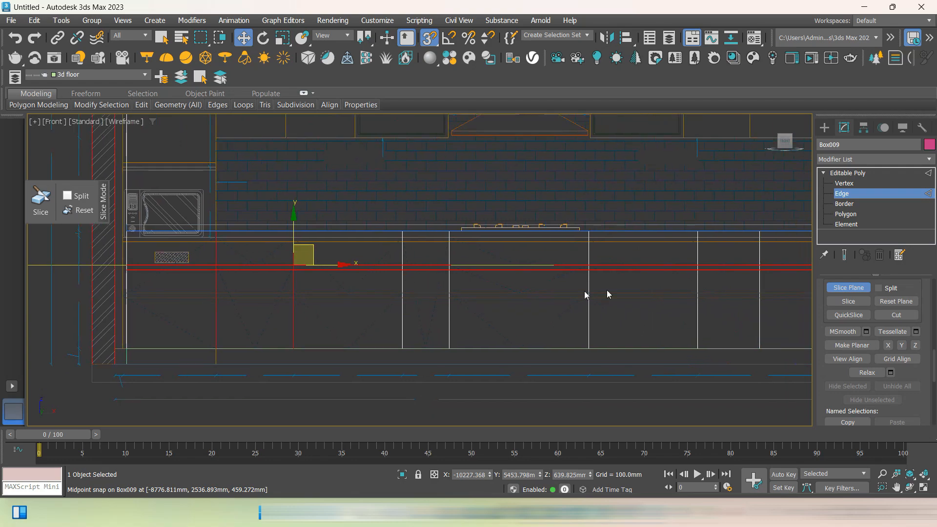
middle_drag(613, 290, 428, 286)
middle_drag(570, 286, 695, 292)
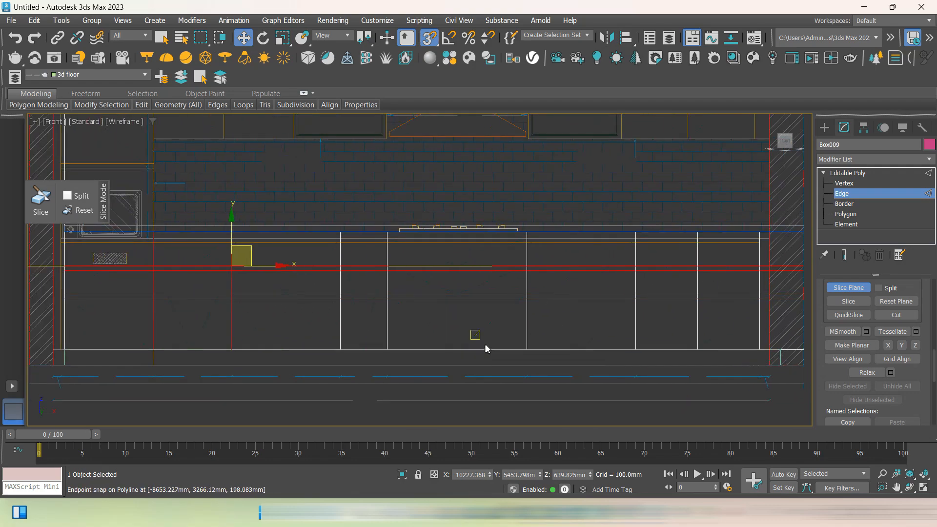
middle_drag(566, 365, 623, 341)
click(863, 289)
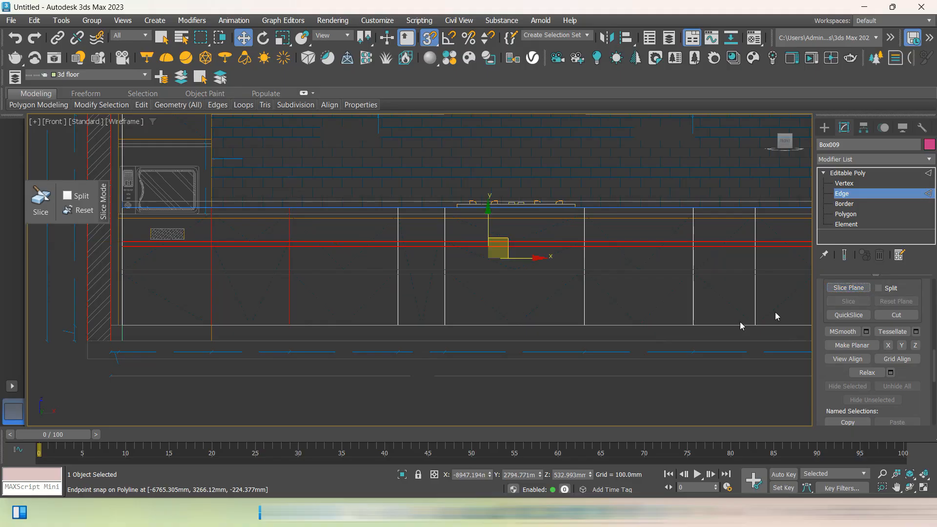
click(650, 408)
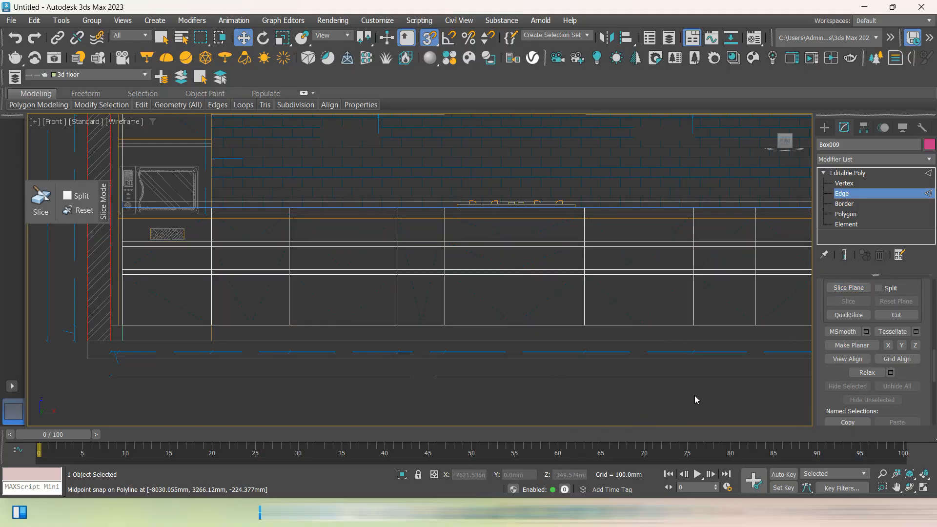
Remove the lower pair of horizontal edges from the front of the second cabinet section, next to the microwave section
alt+middle_drag(596, 350, 528, 360)
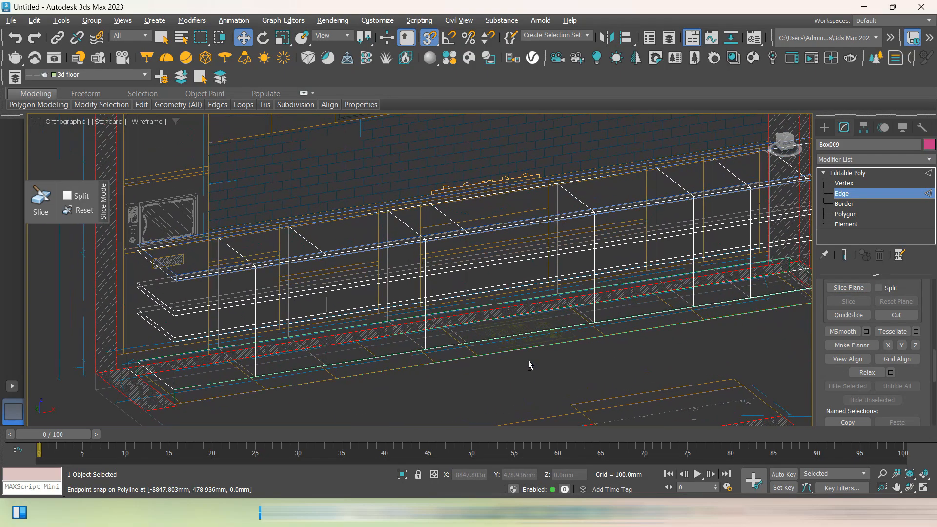
scroll(326, 302, up, 3)
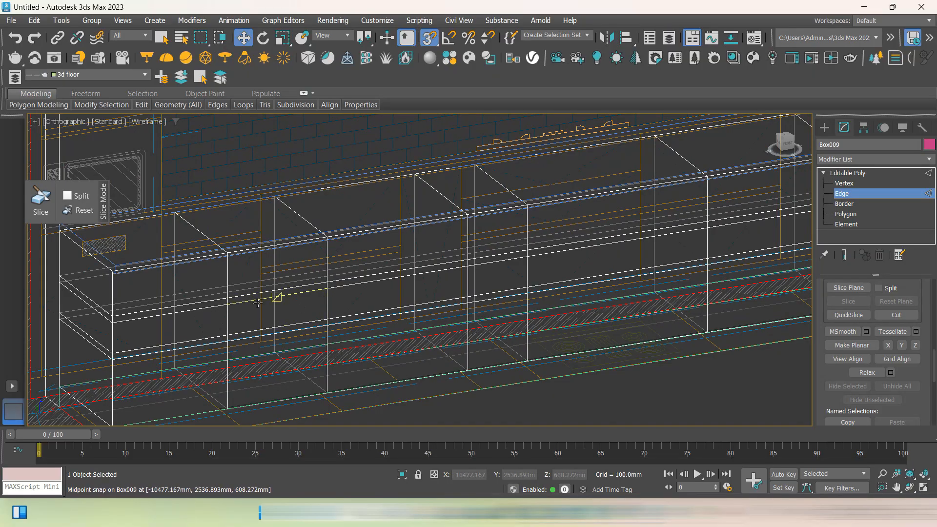
alt+middle_drag(275, 297, 219, 234)
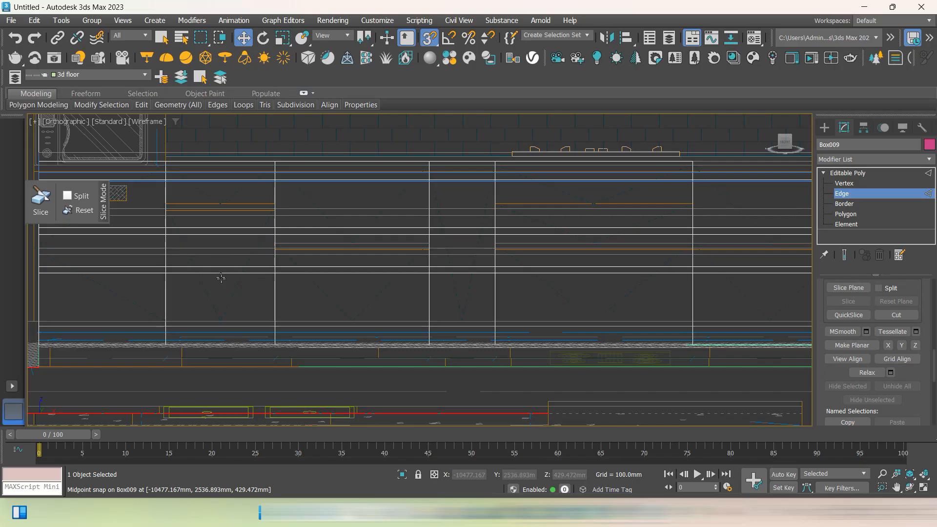
click(204, 269)
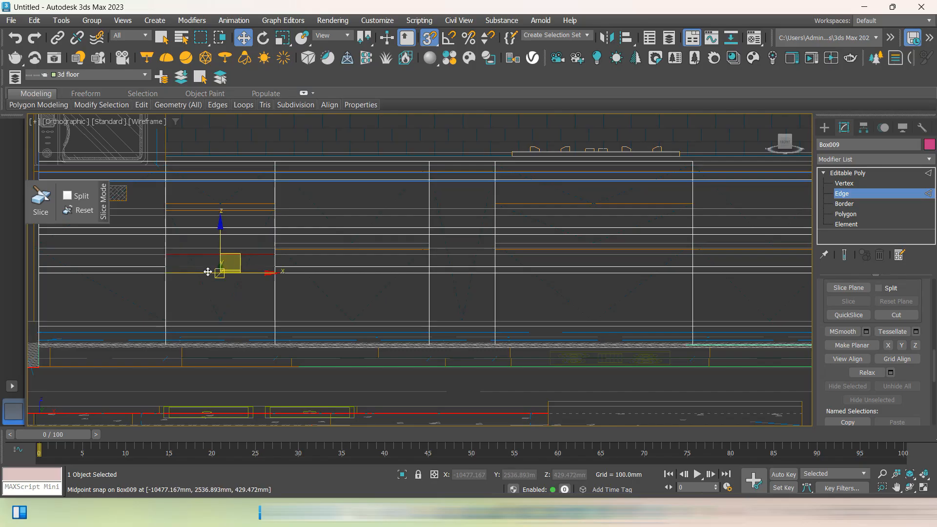
drag(232, 288, 207, 243)
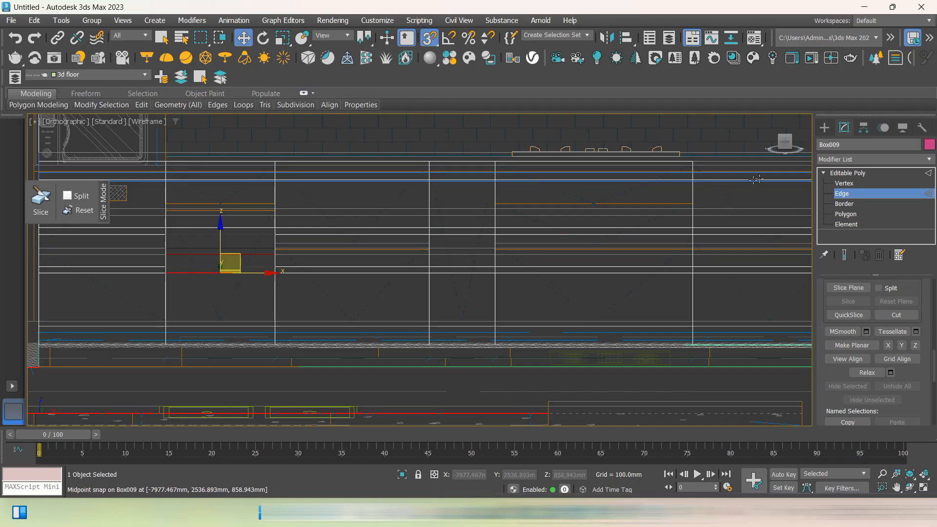
click(786, 147)
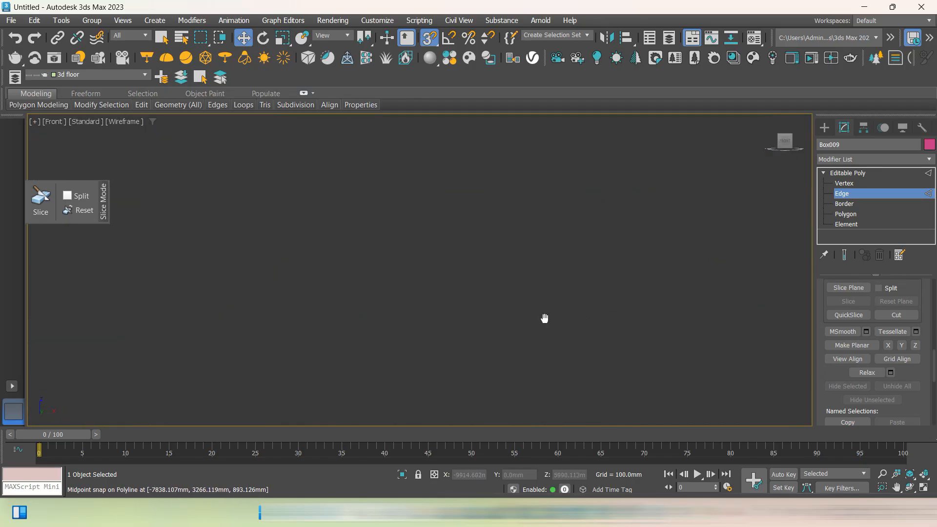
key(z)
scroll(469, 311, down, 6)
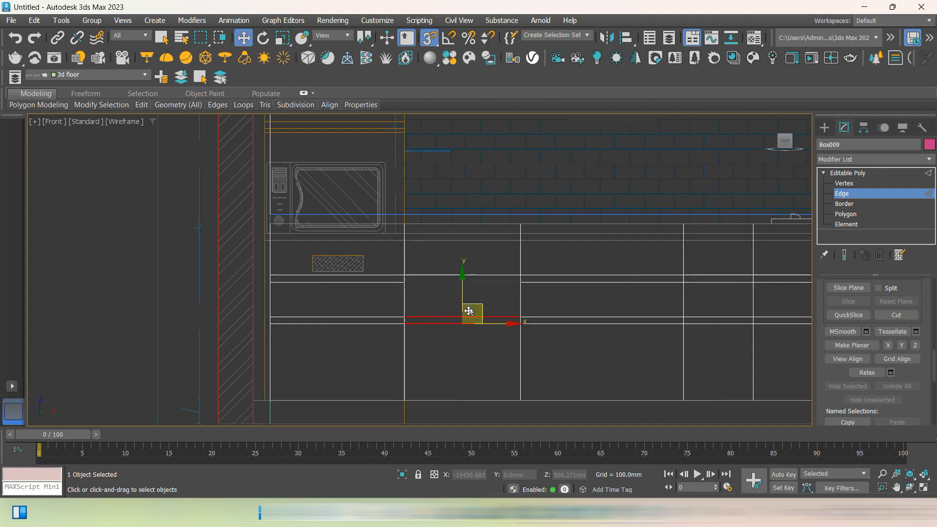
click(476, 360)
drag(482, 312, 438, 350)
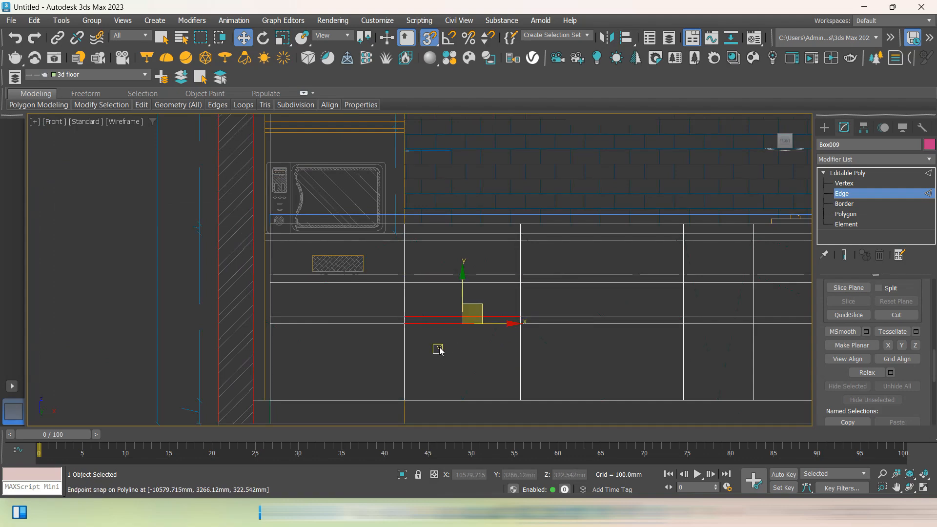
key(BackSpace)
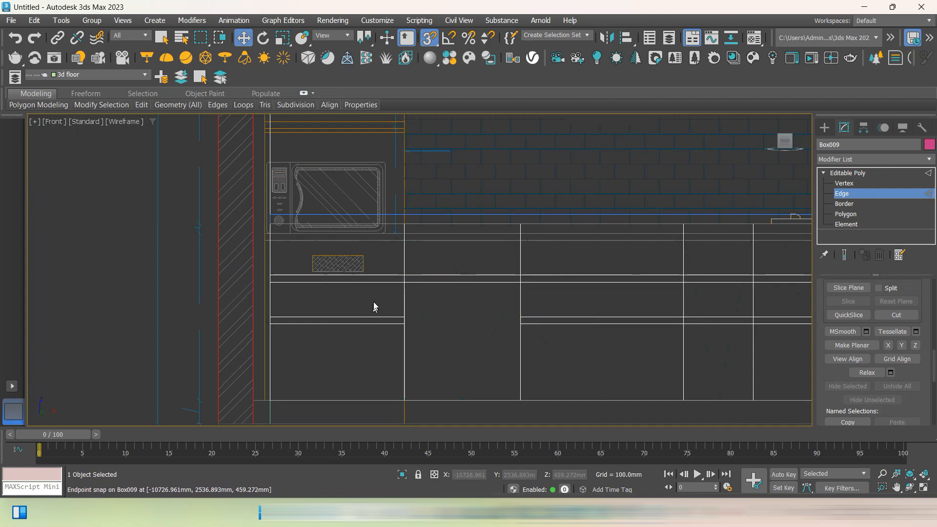
Remove both pairs of horizontal edges from the front of the cabinet section below the microwave
drag(374, 306, 346, 368)
key(BackSpace)
drag(299, 292, 300, 316)
key(BackSpace)
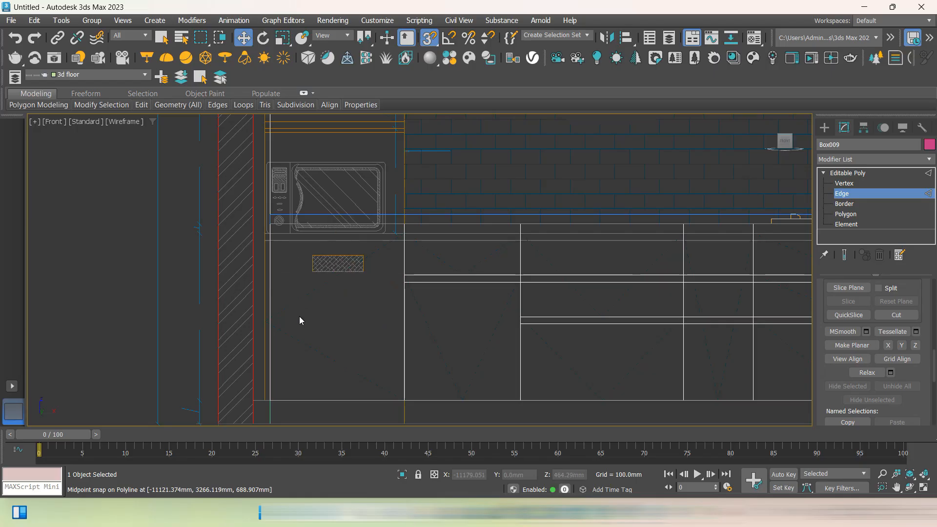
Remove the upper pair of horizontal edges from the front of the third cabinet section
middle_drag(469, 333, 409, 340)
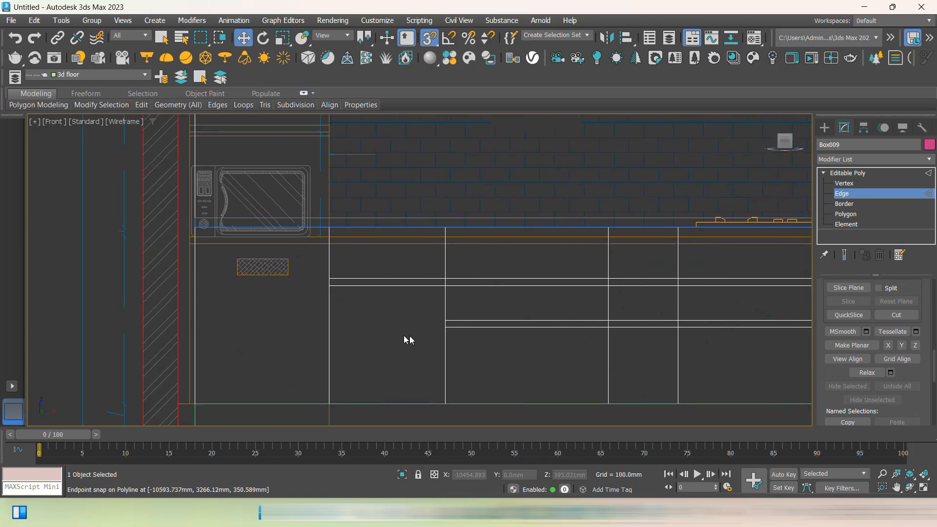
click(782, 146)
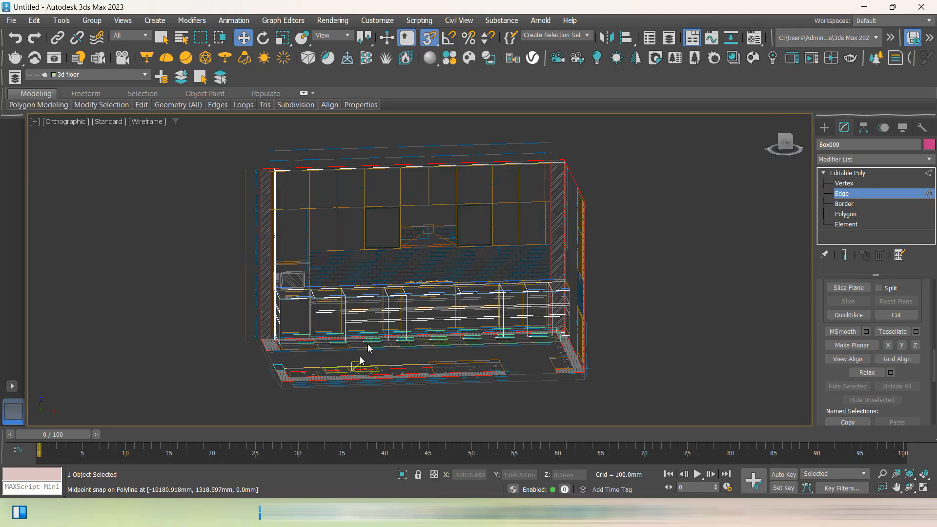
scroll(366, 349, up, 6)
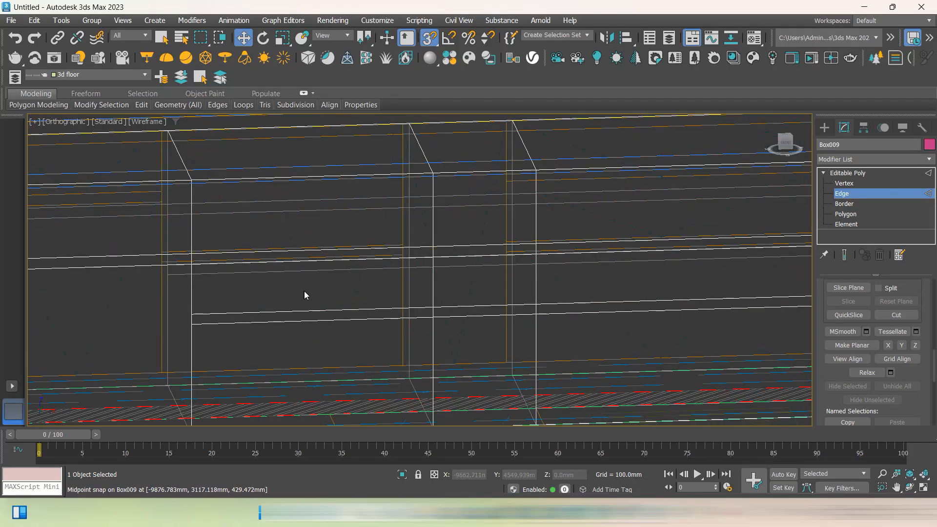
scroll(303, 294, down, 4)
alt+middle_drag(318, 310, 351, 325)
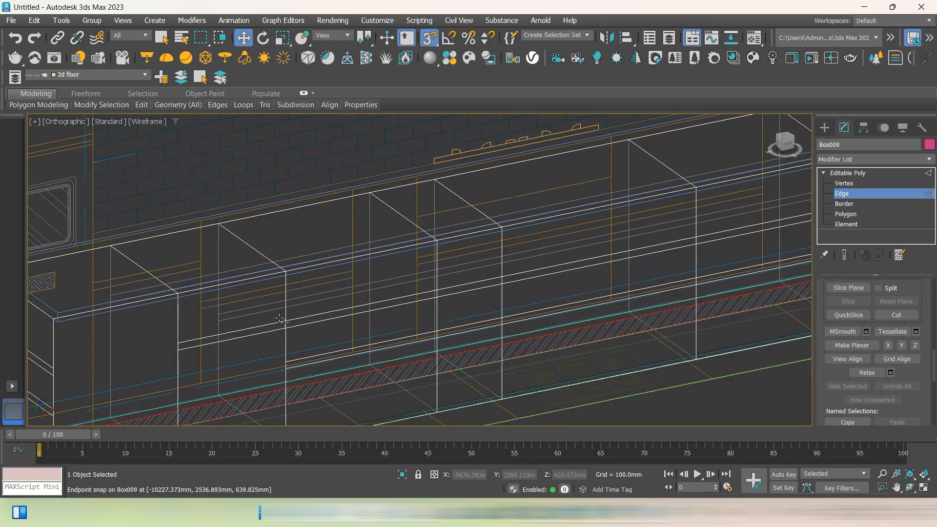
drag(370, 287, 342, 329)
key(ctrl+z)
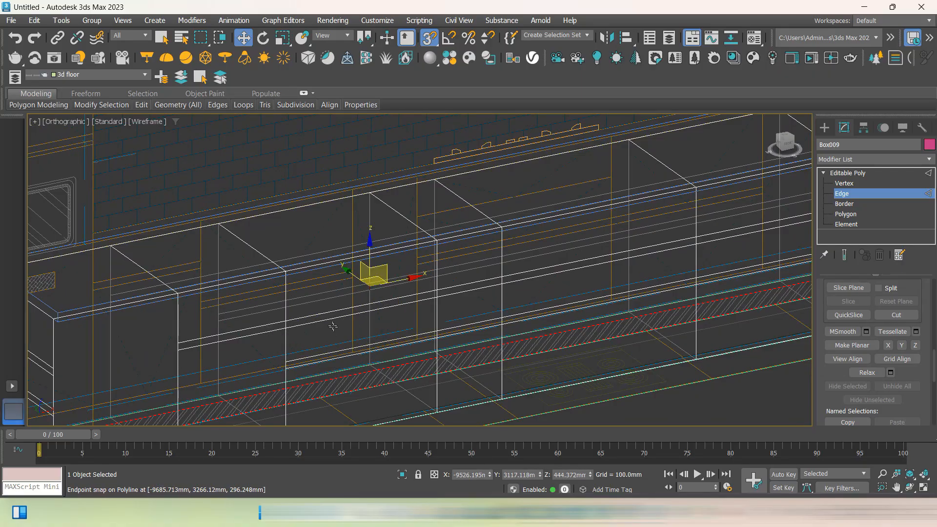
click(344, 339)
drag(318, 298, 345, 332)
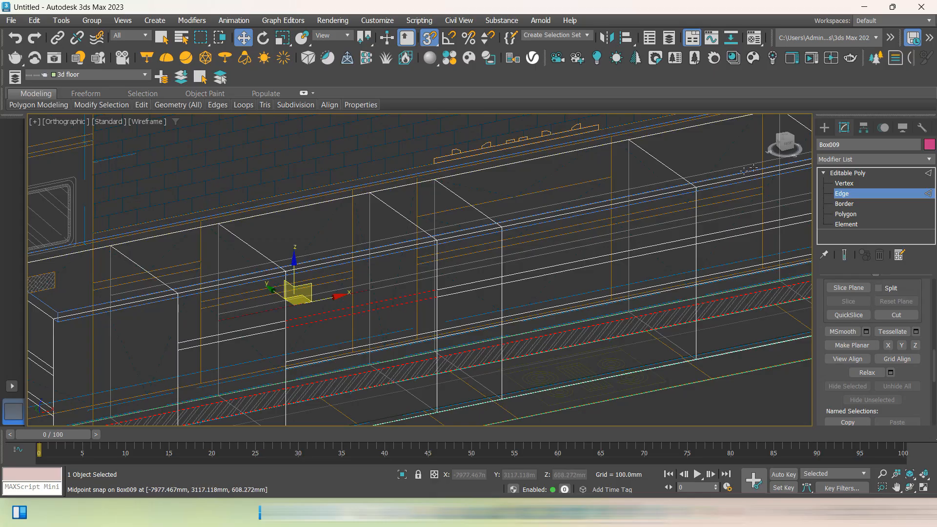
key(f)
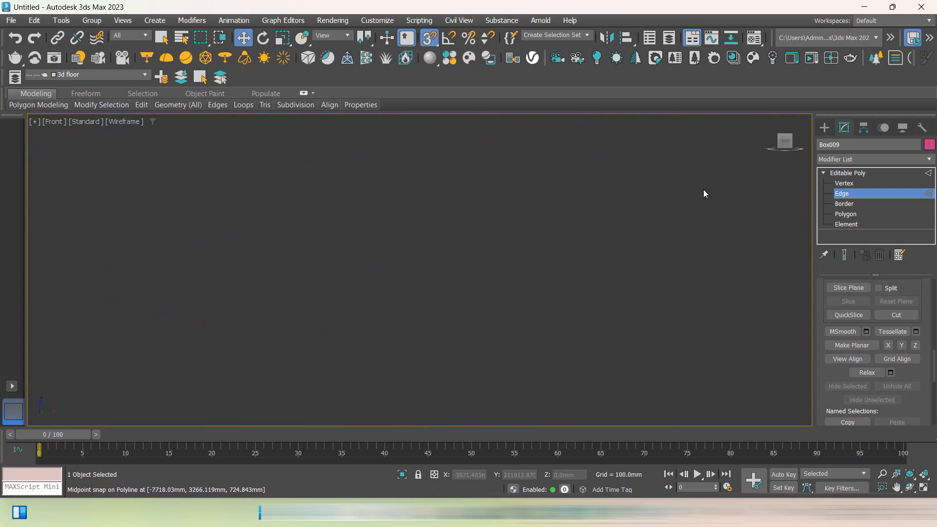
scroll(453, 260, down, 6)
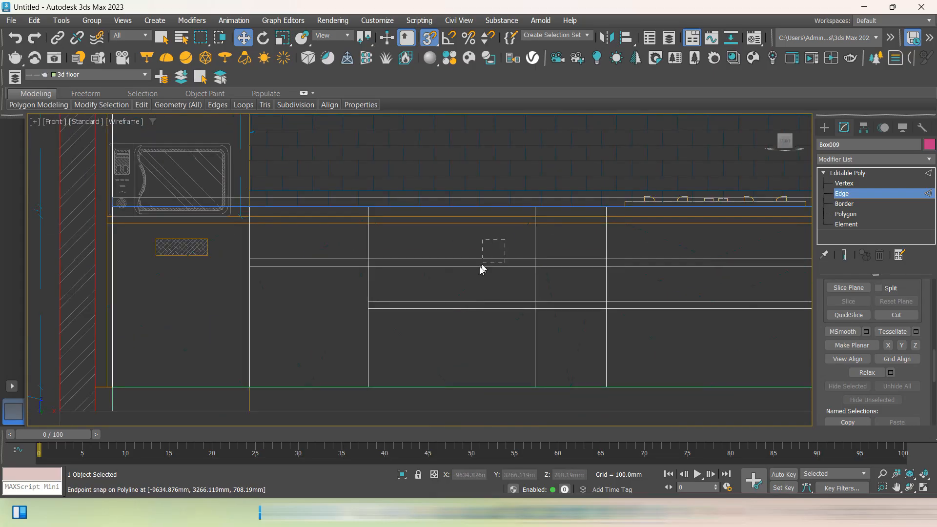
key(BackSpace)
Examine the remaining cabinet front divisions against the elevation drawing, both at an angle and in front view
scroll(600, 293, down, 2)
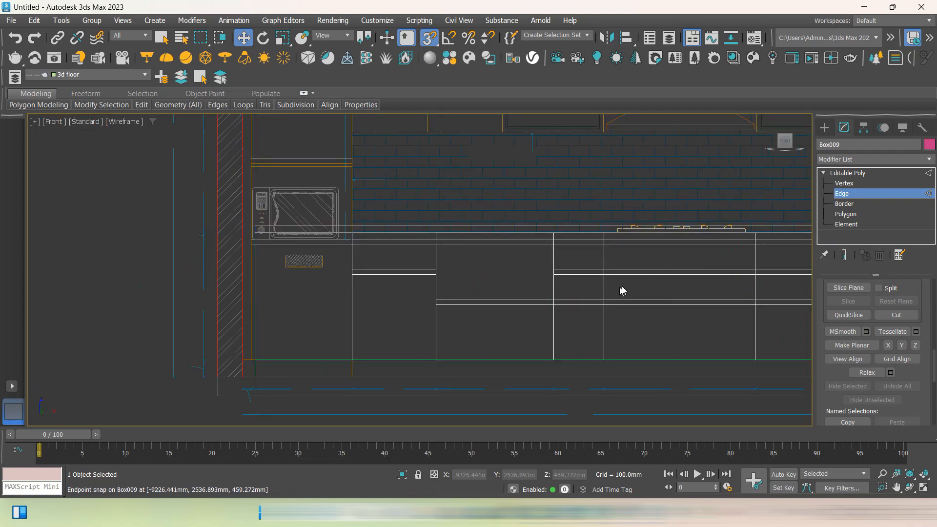
drag(786, 145, 783, 149)
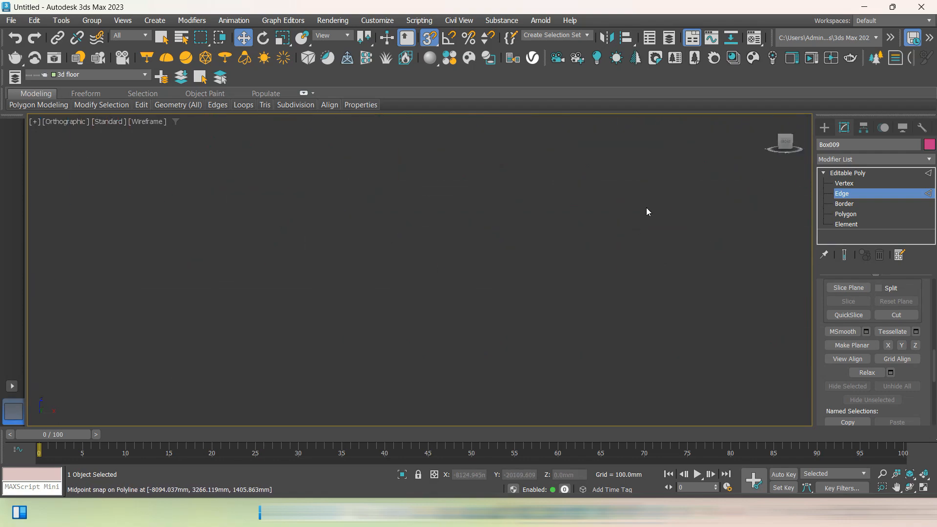
key(z)
scroll(414, 294, up, 6)
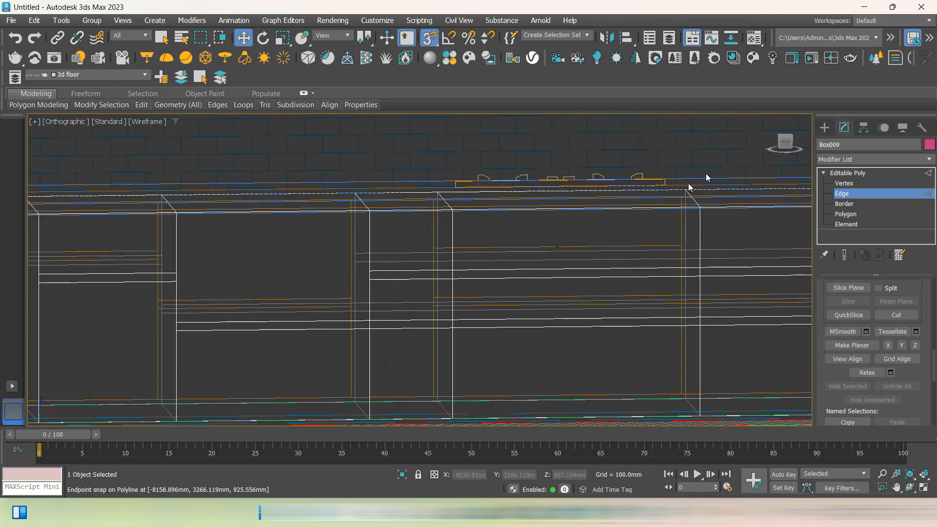
scroll(571, 251, down, 2)
alt+middle_drag(529, 306, 506, 310)
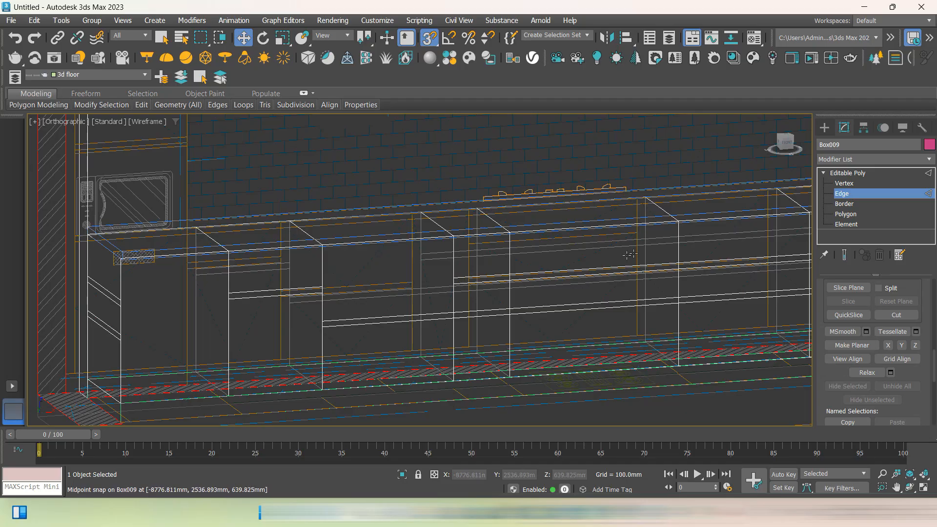
click(787, 145)
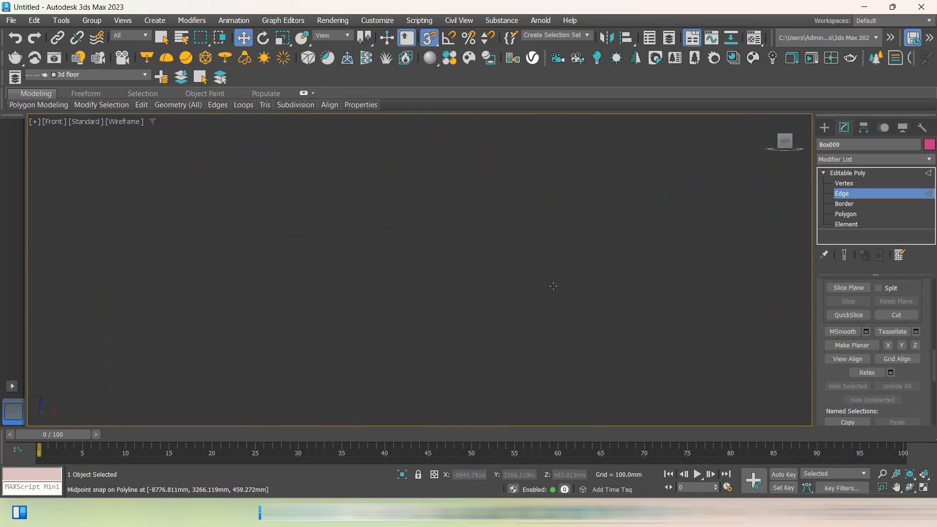
scroll(529, 303, up, 5)
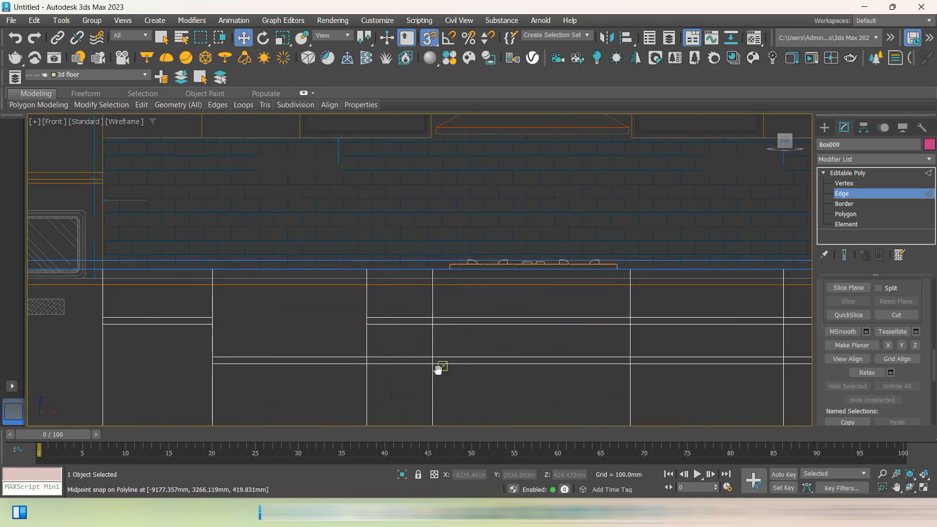
scroll(439, 368, up, 1)
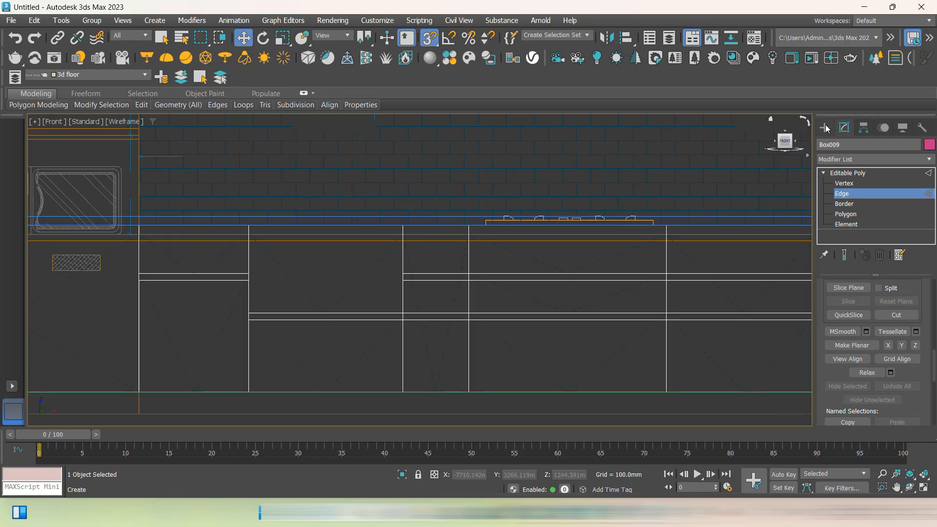
Leave edge editing and display the cabinet box see-through in a shaded view with edged faces
click(825, 128)
key(F3)
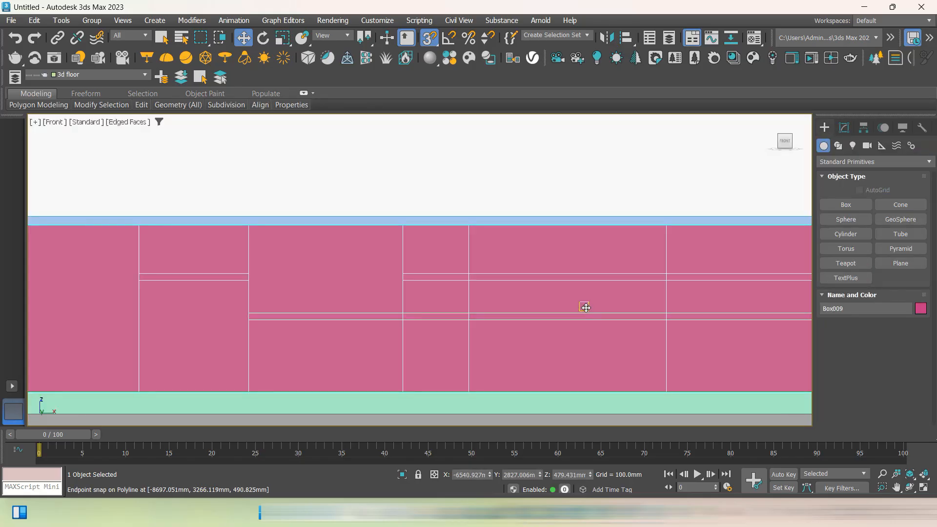
key(alt+x)
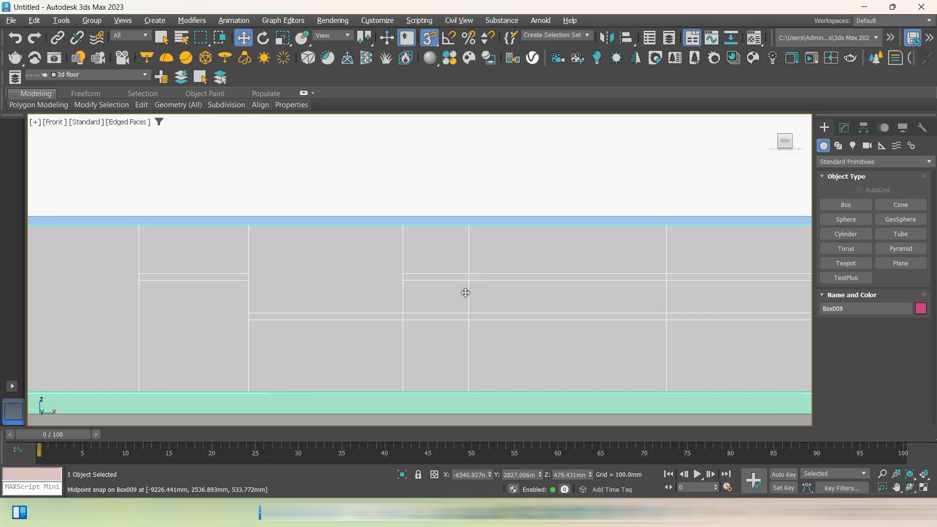
alt+middle_drag(464, 284, 490, 303)
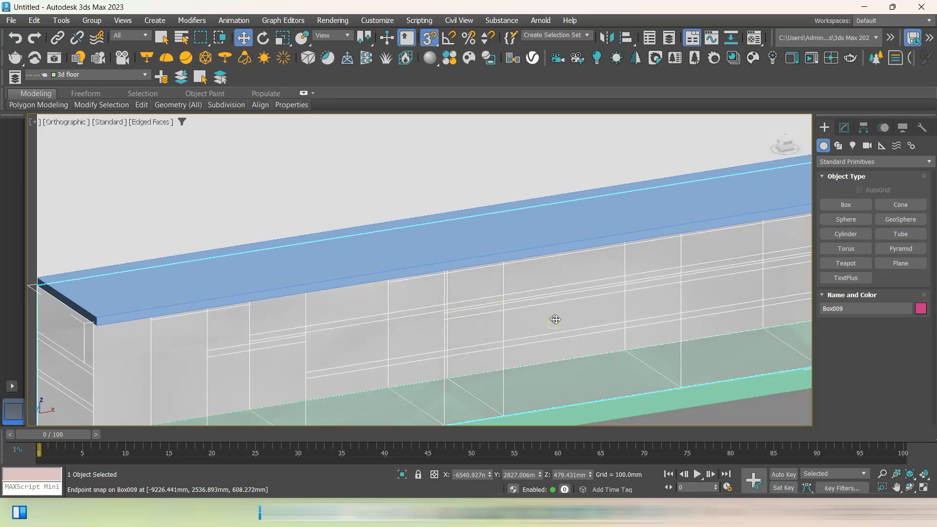
Turn off the see-through display of the cabinet box and deselect it
alt+middle_drag(554, 318, 488, 289)
key(f)
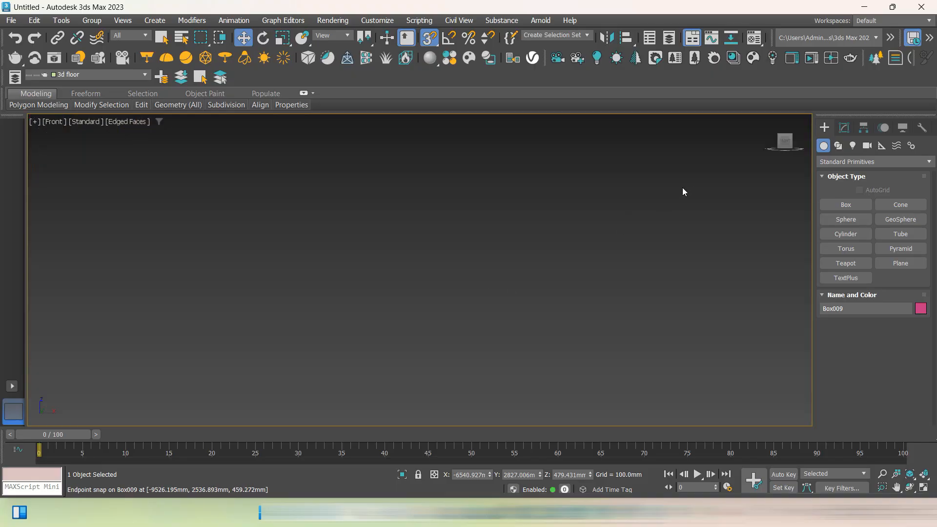
key(z)
scroll(284, 278, up, 3)
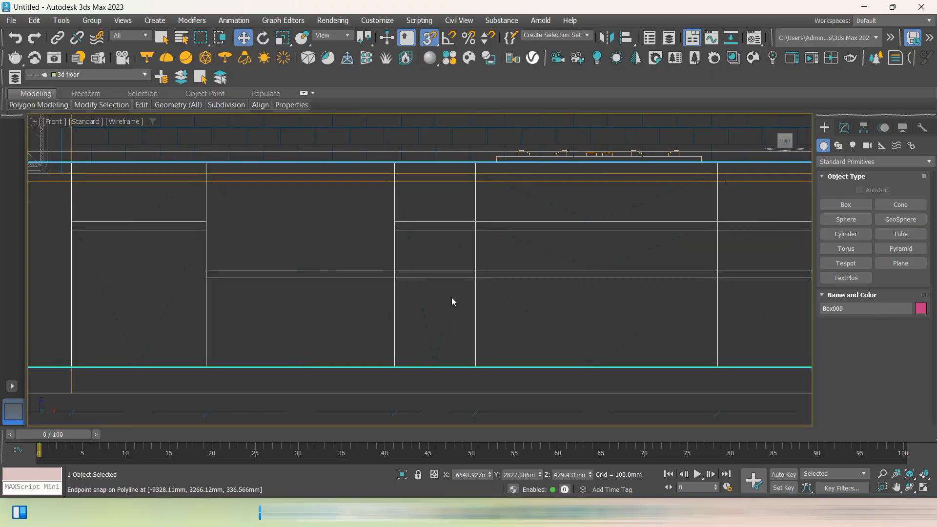
middle_drag(452, 302, 399, 295)
alt+middle_drag(449, 259, 464, 269)
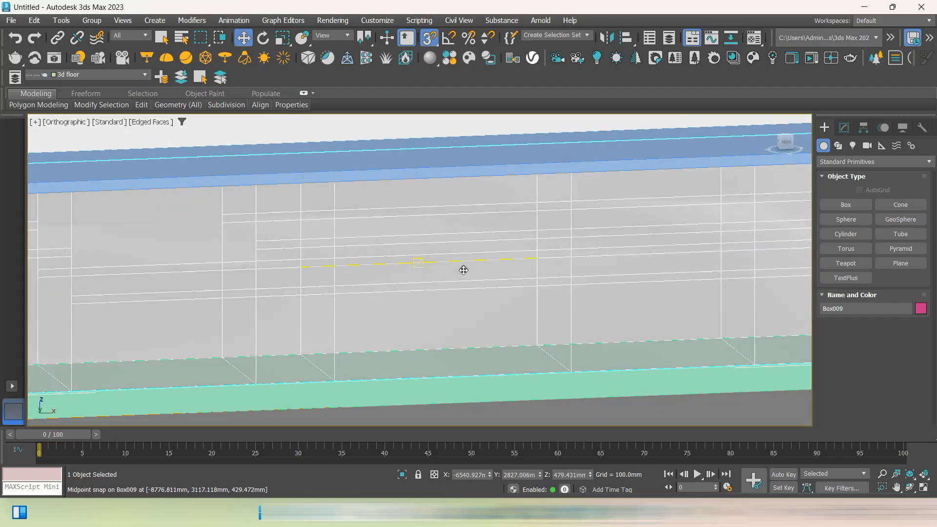
key(alt+x)
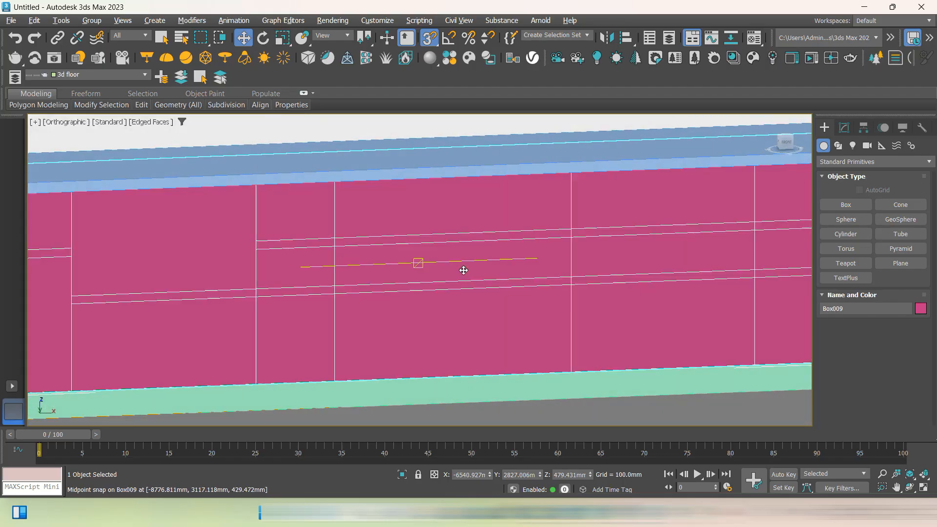
scroll(464, 270, down, 4)
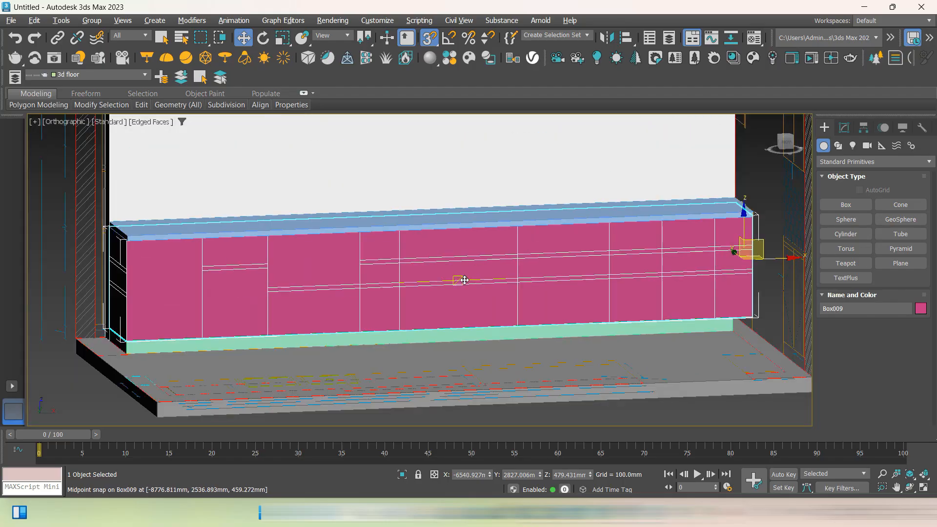
click(481, 155)
right_click(481, 155)
click(512, 106)
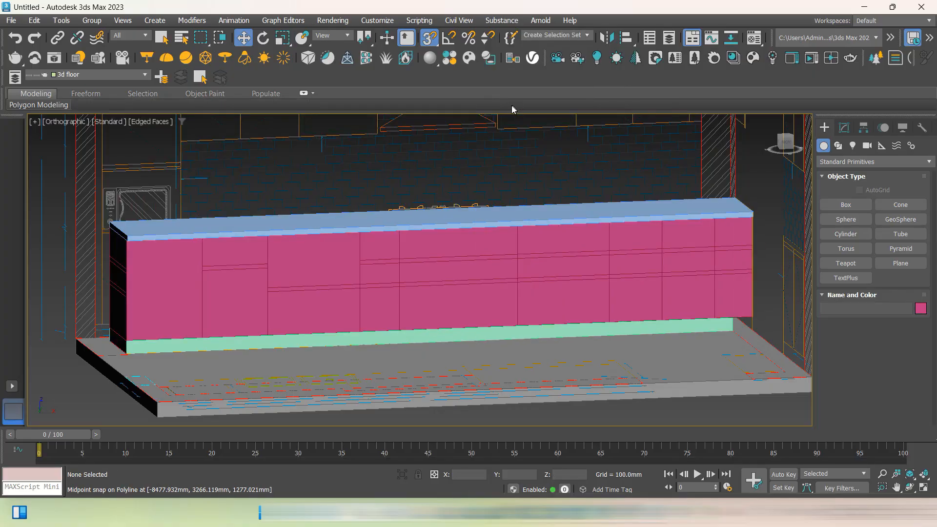
Display the whole kitchen in front view as wireframe, framed on the base cabinets
mouse_move(502, 218)
alt+middle_down()
mouse_move(494, 246)
mouse_move(504, 220)
alt+middle_up()
scroll(493, 248, down, 5)
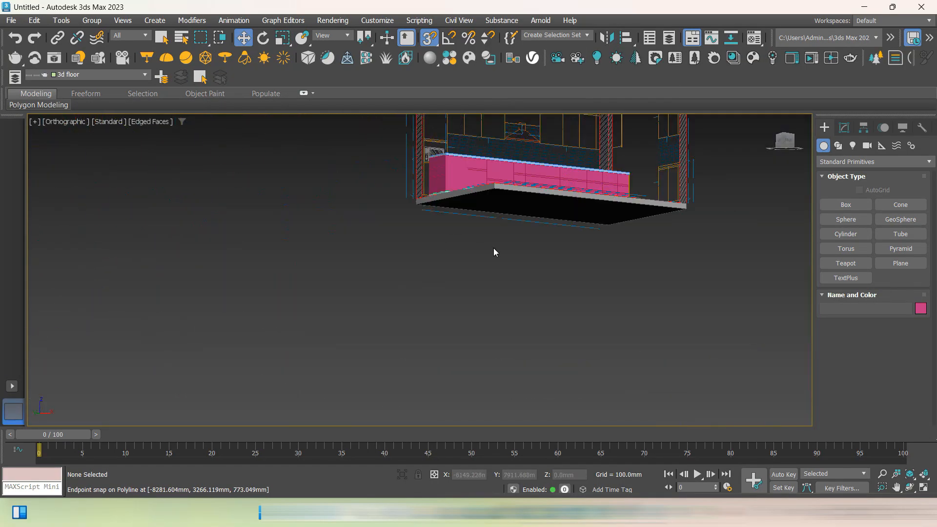
alt+middle_drag(494, 252, 470, 265)
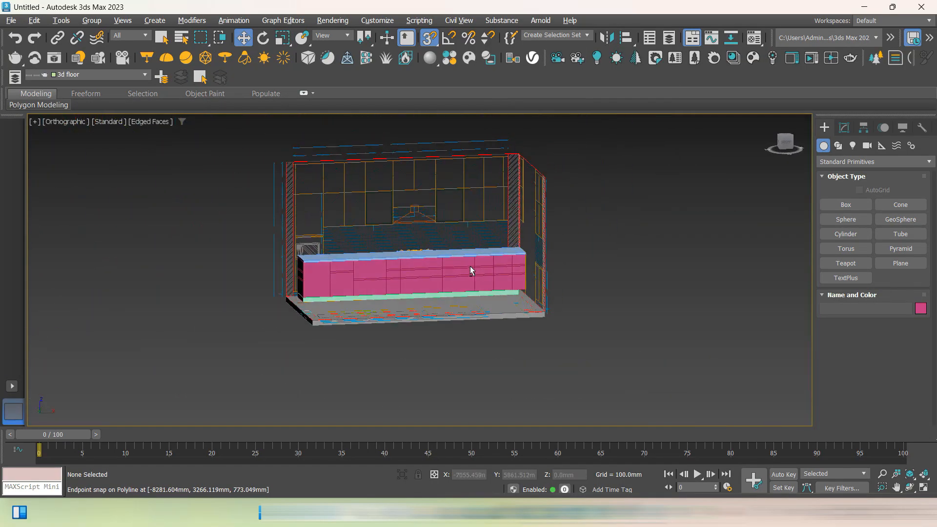
click(787, 144)
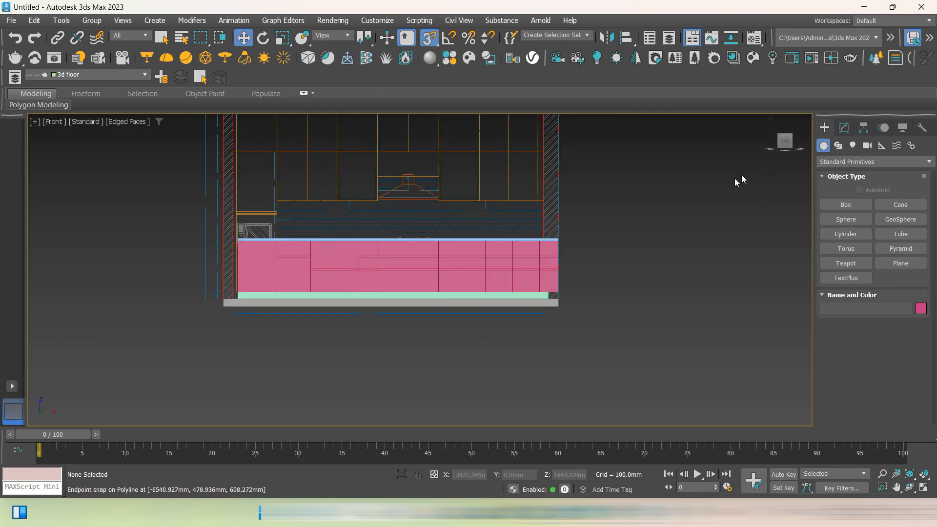
scroll(341, 302, up, 4)
key(F3)
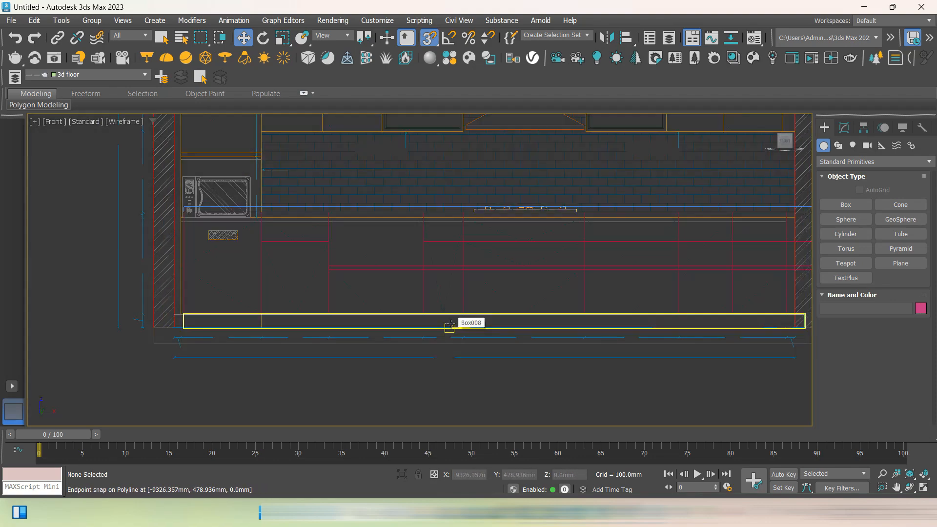
scroll(487, 266, up, 2)
scroll(501, 271, up, 2)
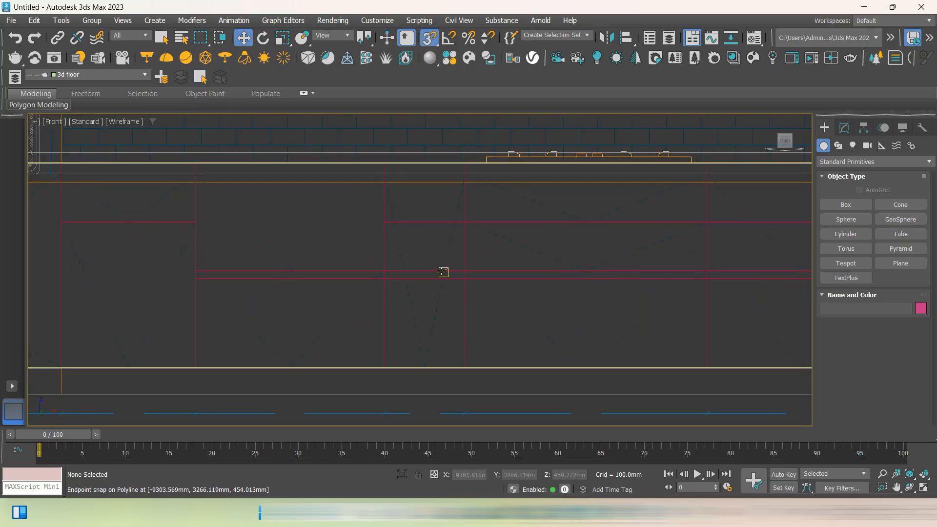
Examine the base cabinet divisions against the elevation drawing in wireframe, both at an angle and in front view
middle_drag(516, 249, 475, 274)
scroll(461, 244, down, 3)
scroll(439, 293, up, 3)
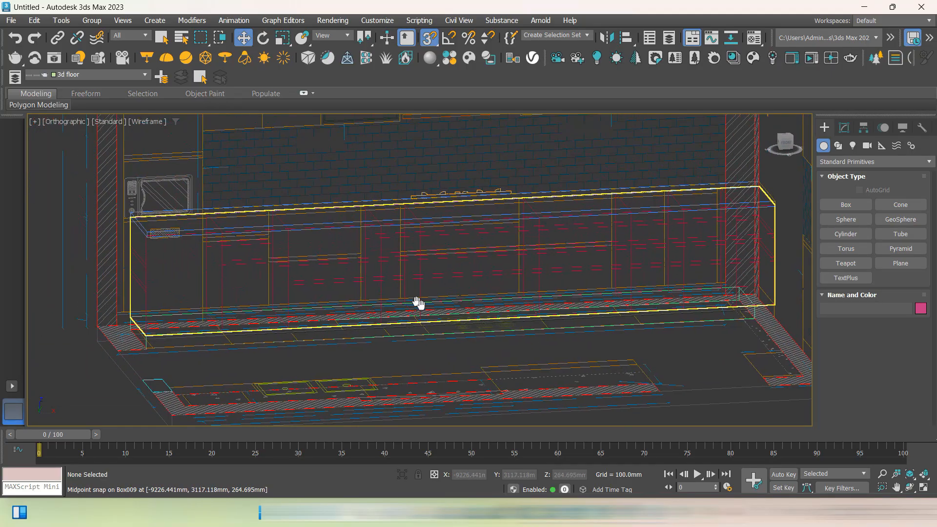
scroll(341, 272, up, 3)
scroll(409, 291, down, 3)
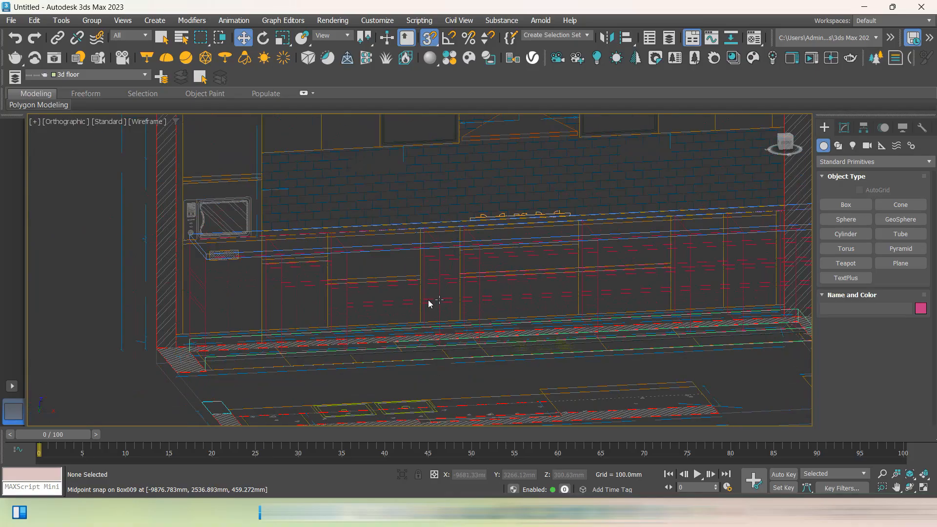
alt+middle_drag(474, 301, 355, 293)
alt+middle_drag(429, 283, 416, 289)
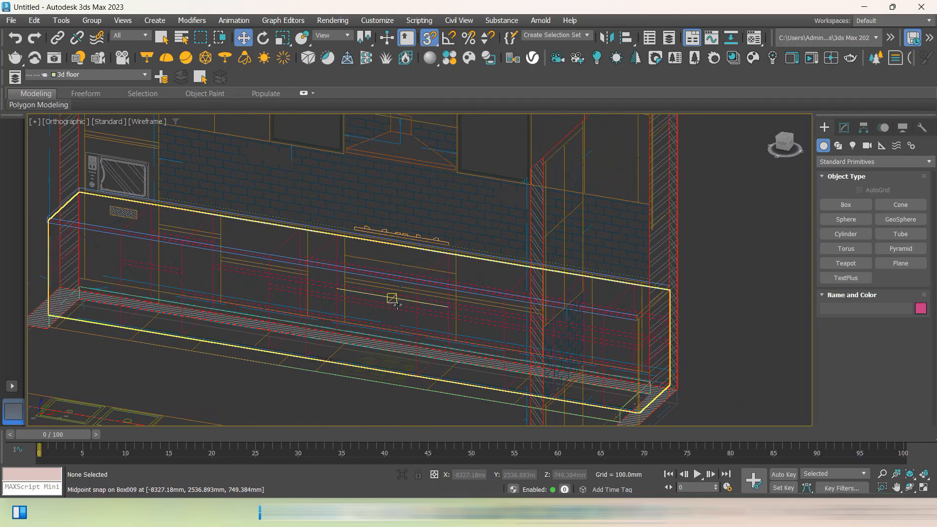
scroll(390, 299, up, 5)
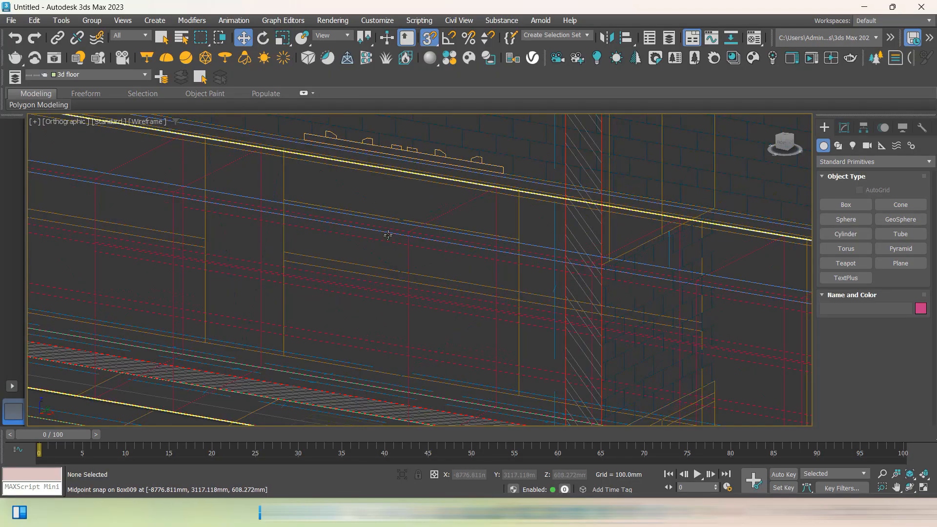
scroll(371, 268, down, 2)
alt+middle_drag(371, 270, 386, 277)
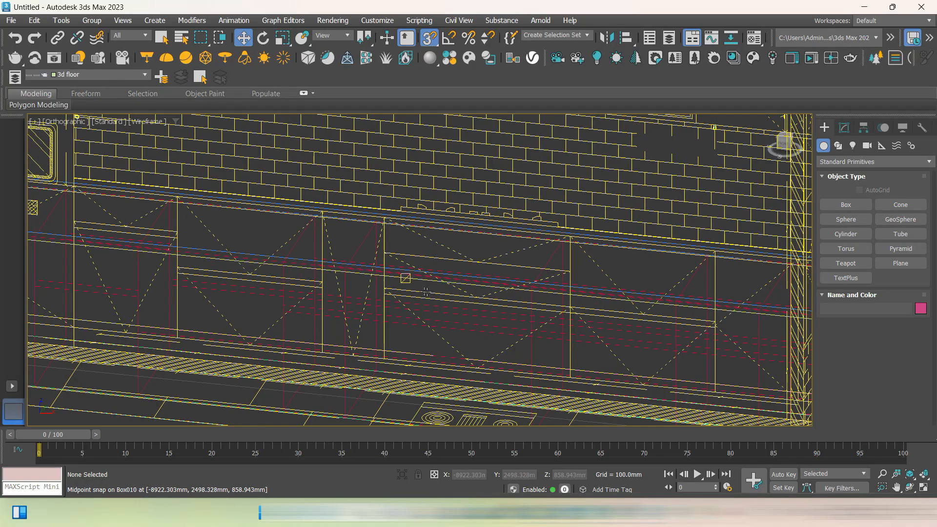
click(783, 142)
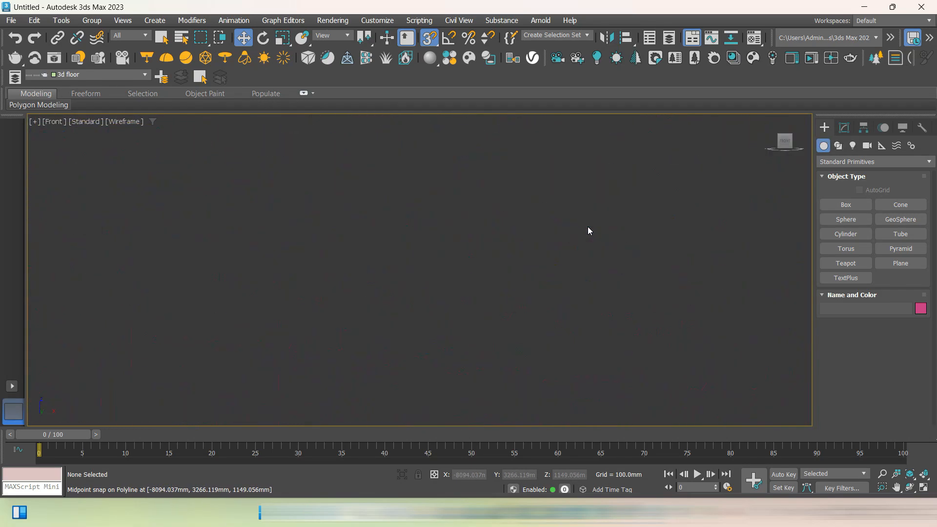
key(z)
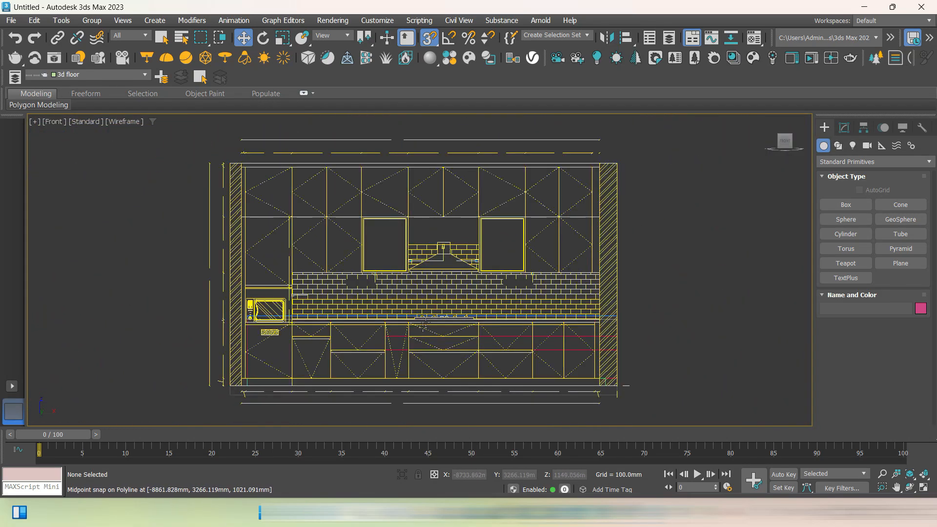
scroll(419, 368, up, 5)
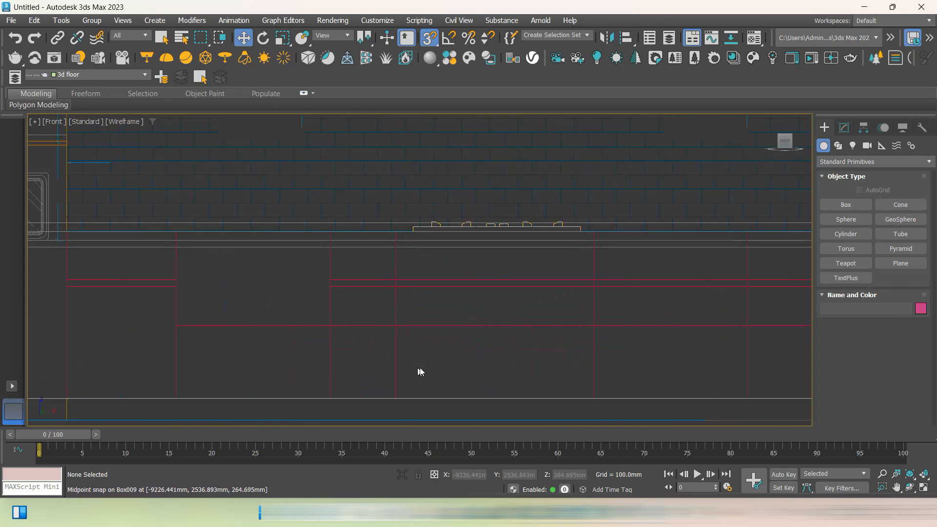
Select the cabinet box and enter edge editing on its editable poly
click(474, 328)
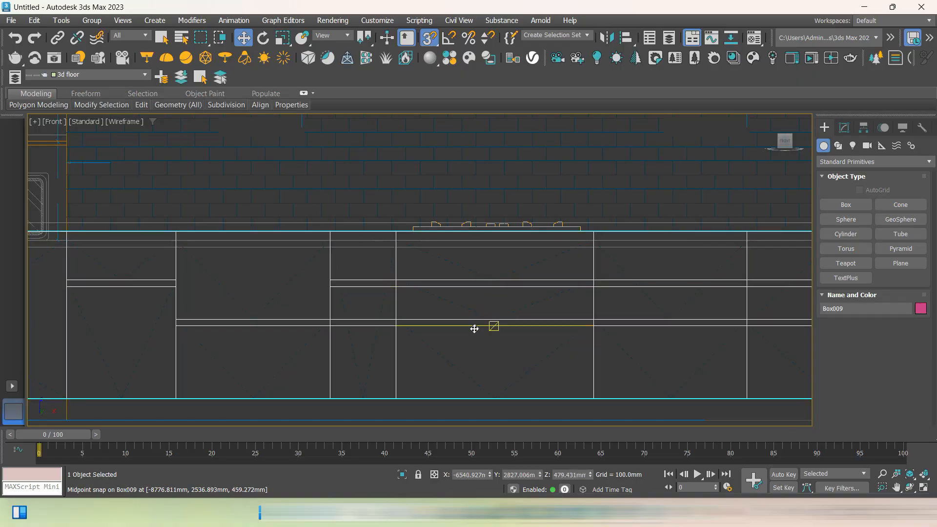
scroll(479, 331, down, 5)
alt+middle_drag(485, 320, 496, 331)
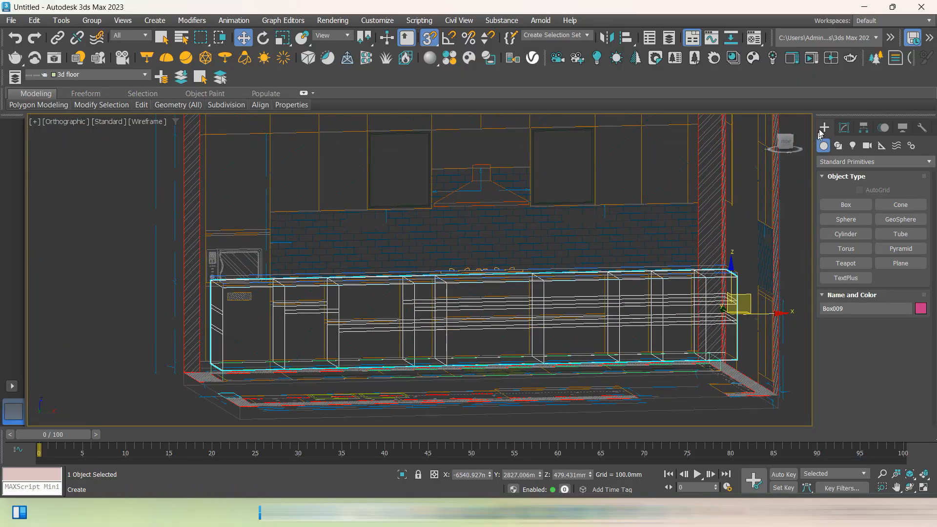
click(843, 128)
click(841, 194)
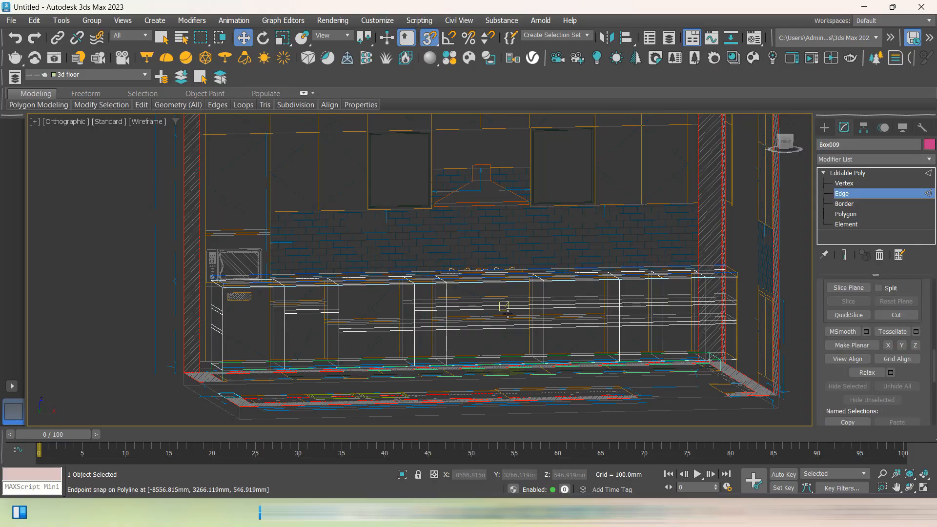
alt+middle_drag(498, 307, 475, 322)
scroll(476, 322, up, 5)
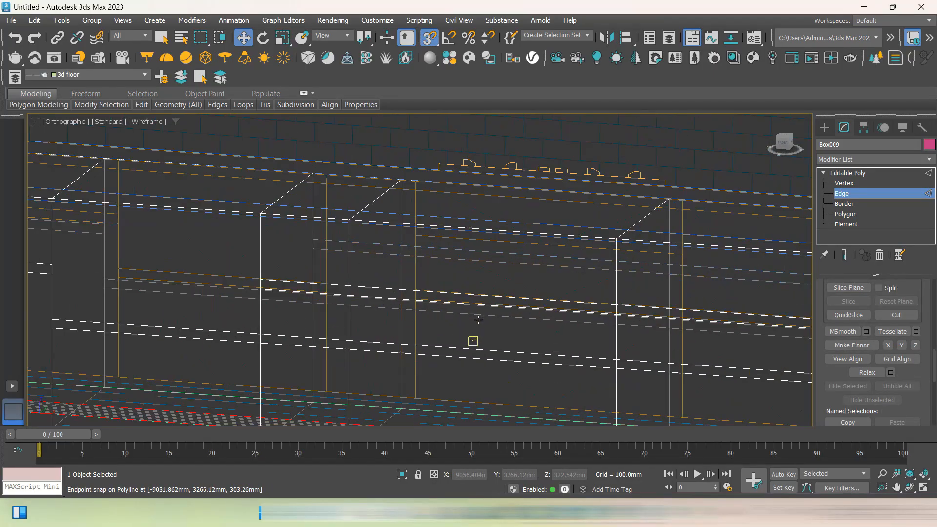
Try selecting single horizontal edges of both pairs on the wide cabinet section below the cooktop
click(511, 309)
drag(511, 308, 506, 332)
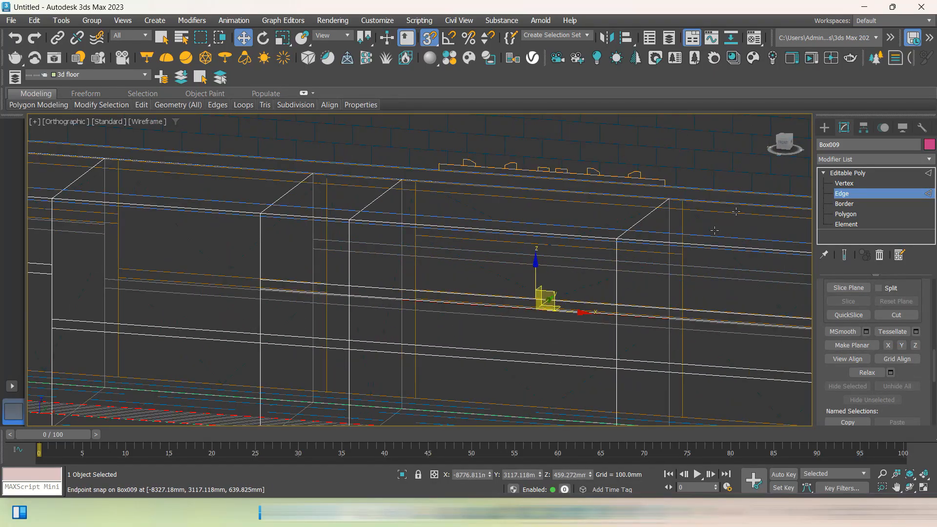
click(785, 143)
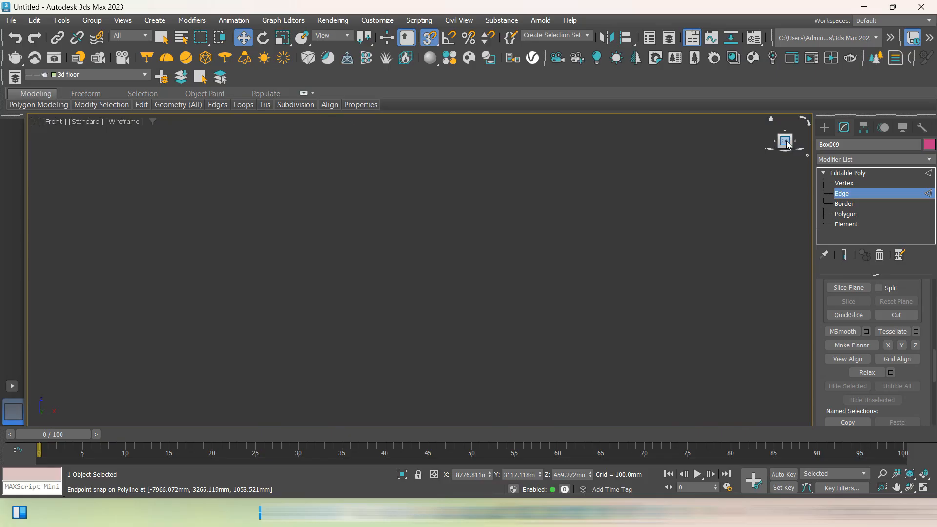
key(z)
scroll(556, 252, down, 5)
click(541, 292)
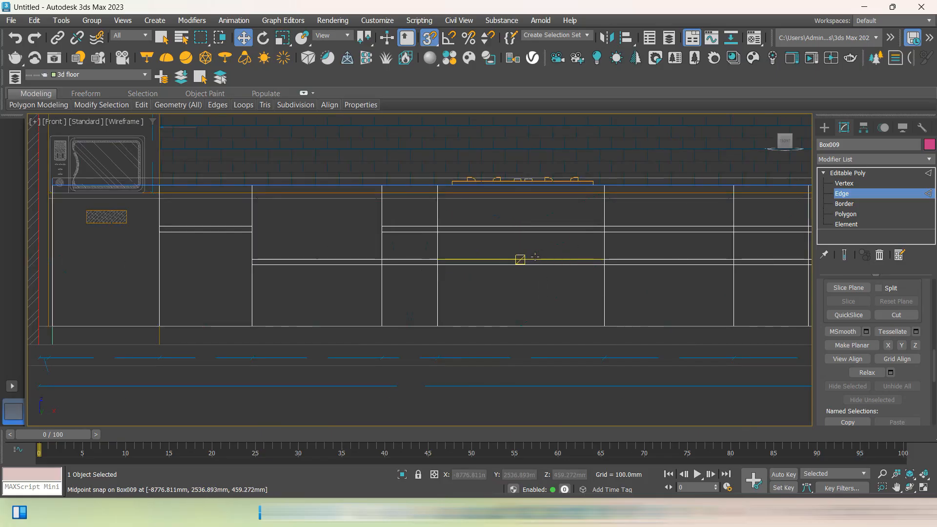
click(520, 260)
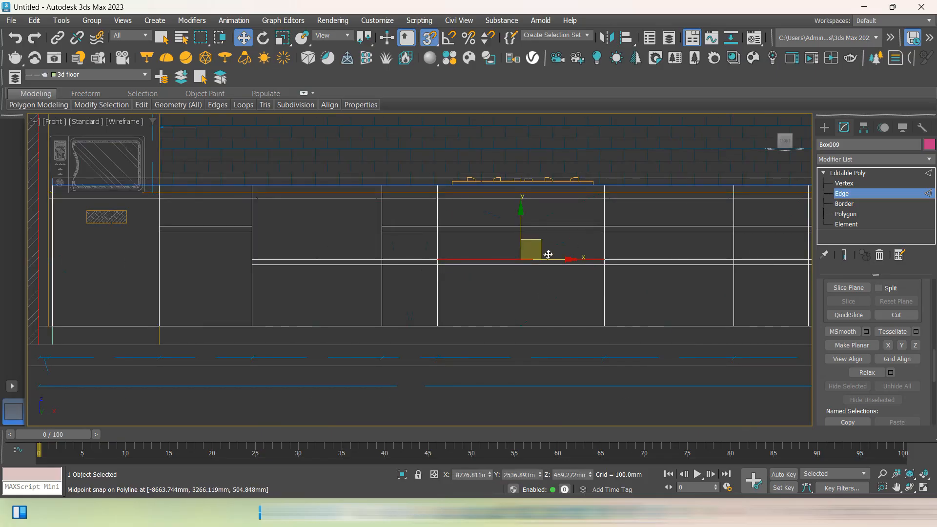
click(565, 232)
click(548, 272)
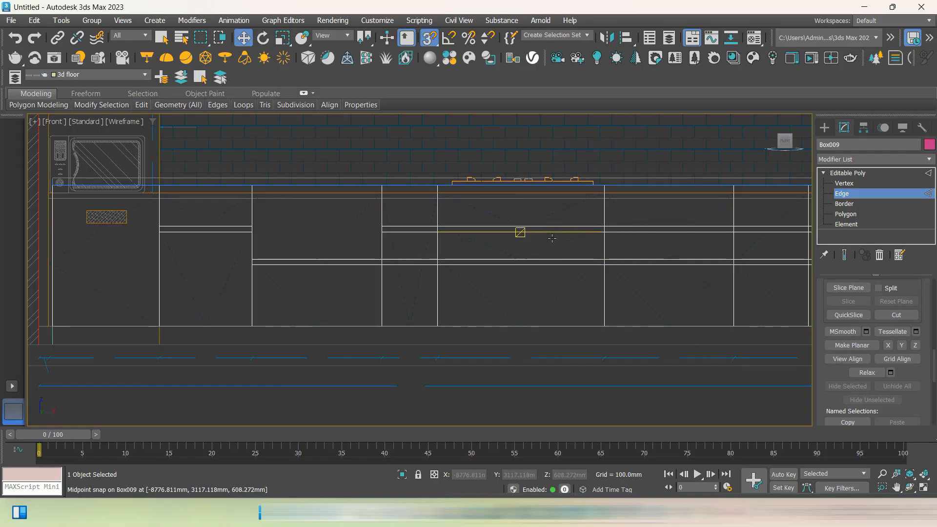
click(552, 233)
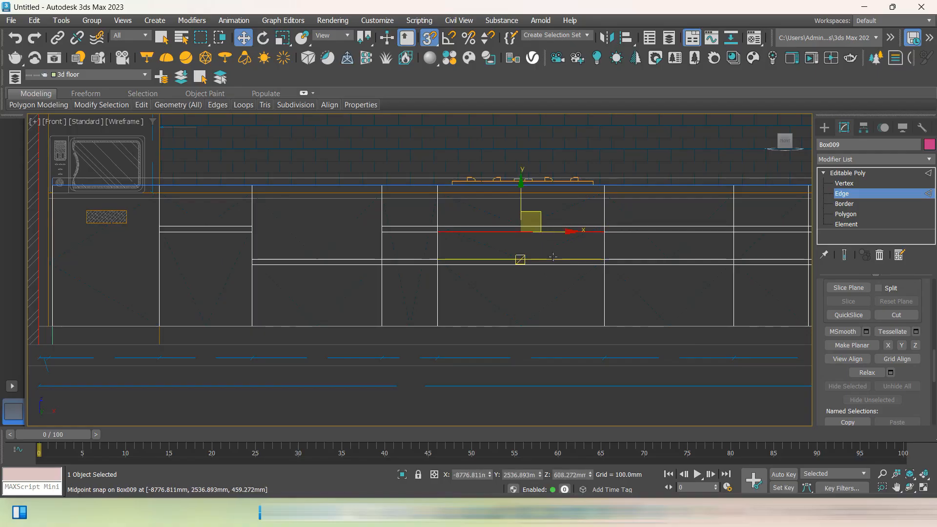
click(561, 247)
Try removing the topmost horizontal edge from the cabinet section below the cooktop, and undo the attempt
scroll(559, 234, up, 3)
click(560, 223)
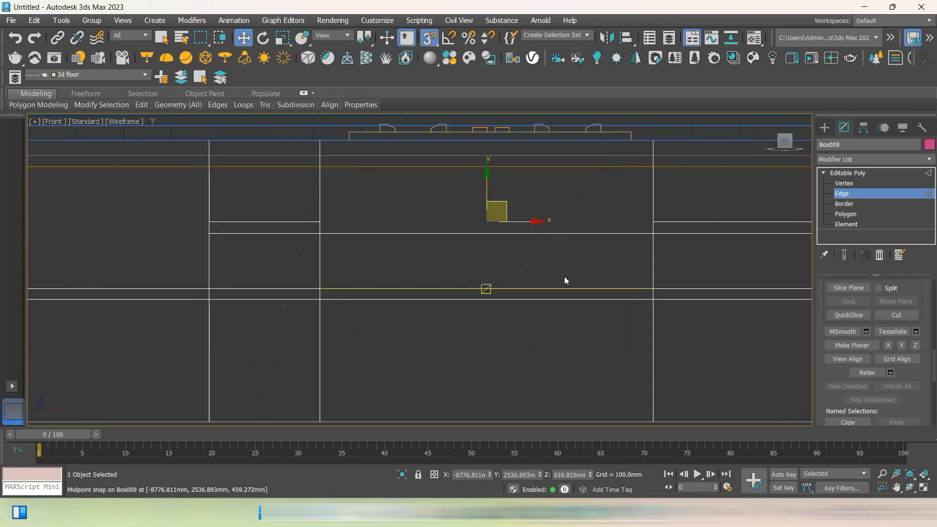
click(560, 292)
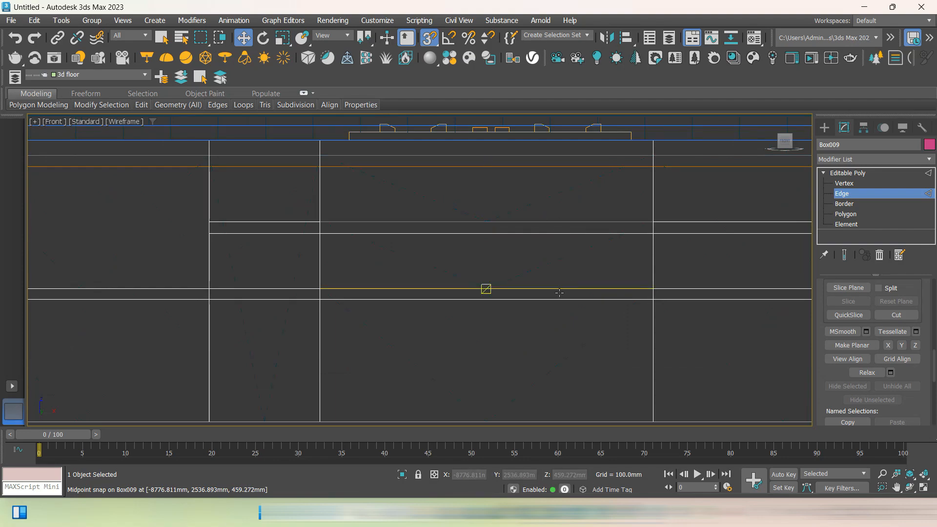
key(ctrl+z)
Try removing an edge of the lower horizontal pair from the section below the cooktop, and undo the attempt
click(541, 299)
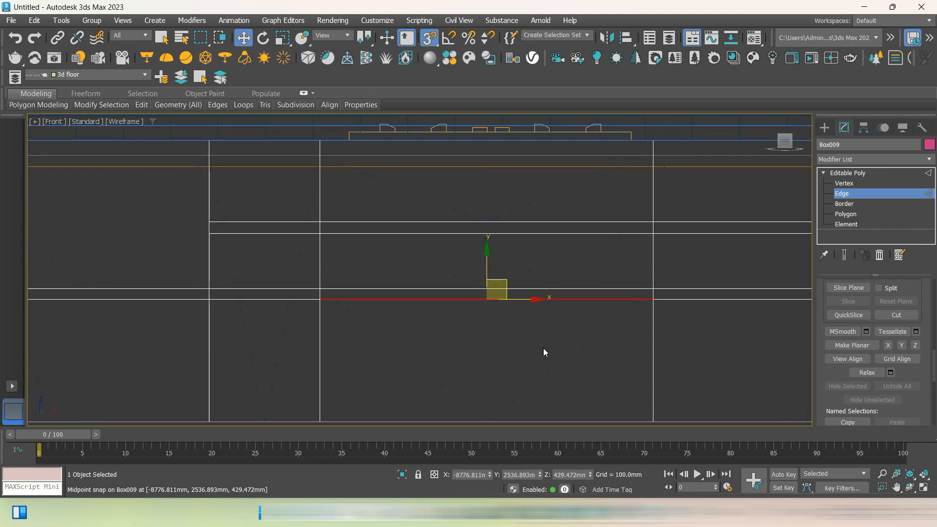
click(543, 347)
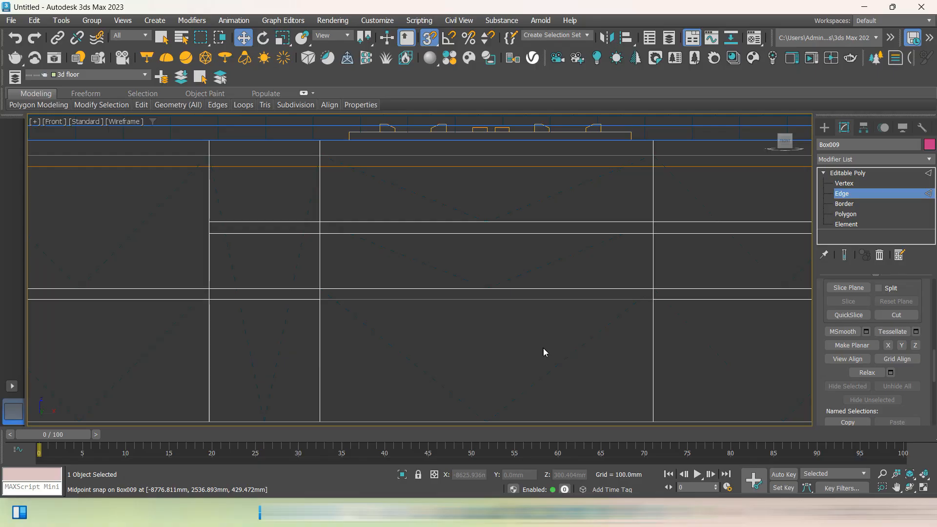
key(ctrl+z)
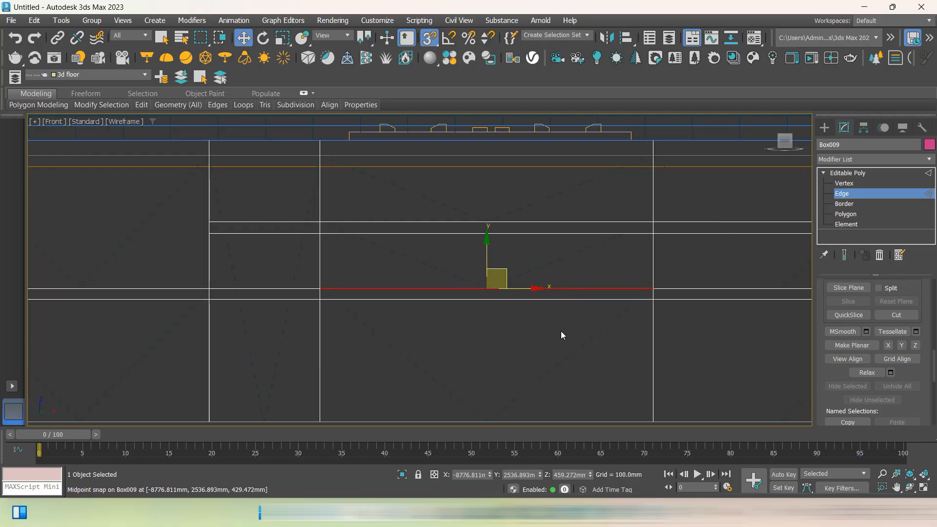
click(530, 353)
key(ctrl+z)
middle_drag(472, 334, 443, 338)
click(260, 292)
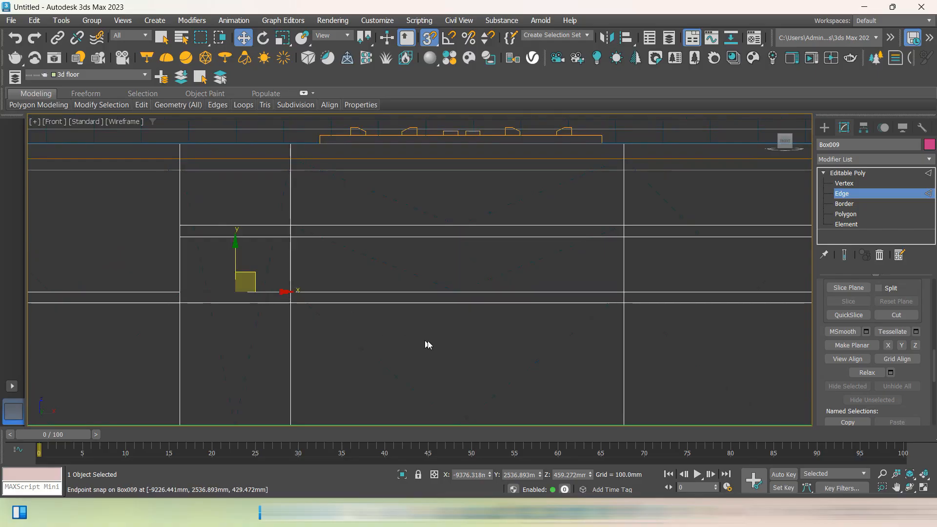
click(441, 333)
key(ctrl+z)
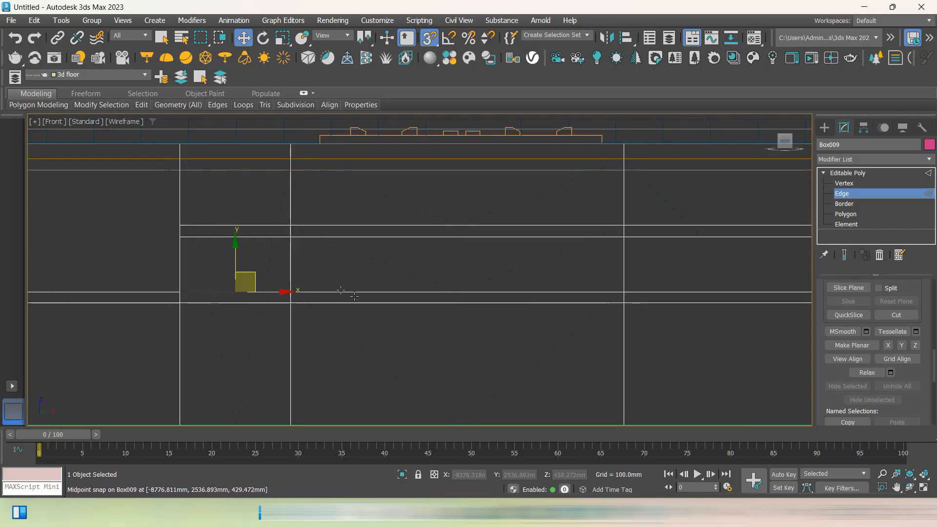
right_click(299, 280)
click(203, 253)
key(2)
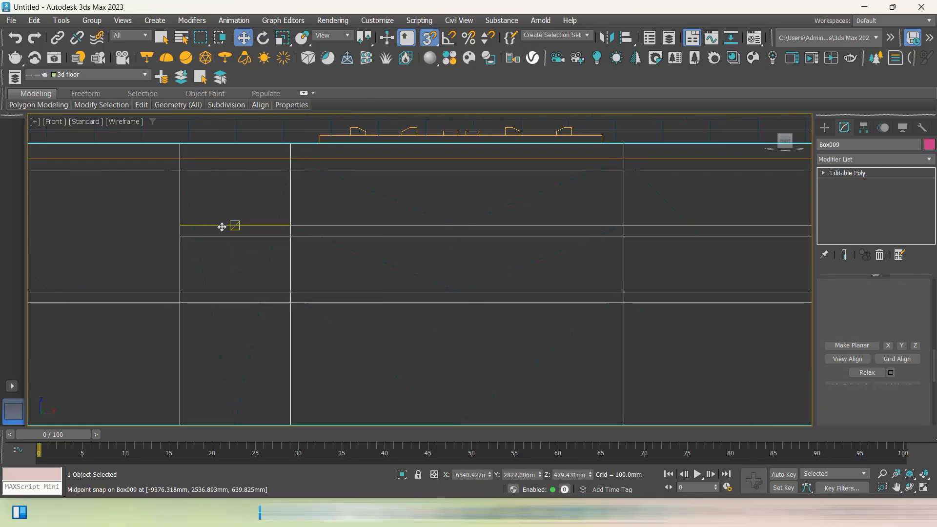
click(252, 292)
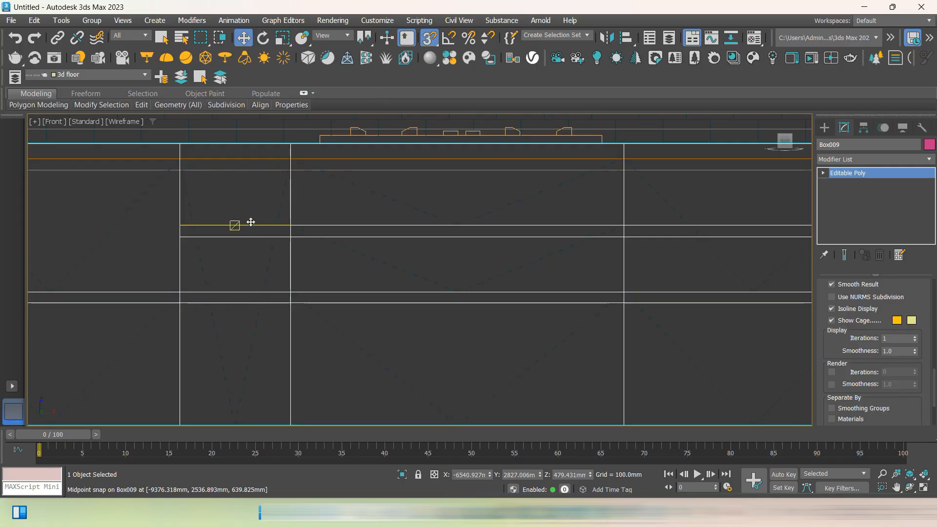
Switch to the kitchen drawing PDF in the browser and examine the base cabinet divisions in the enlarged wall elevation
mouse_move(537, 512)
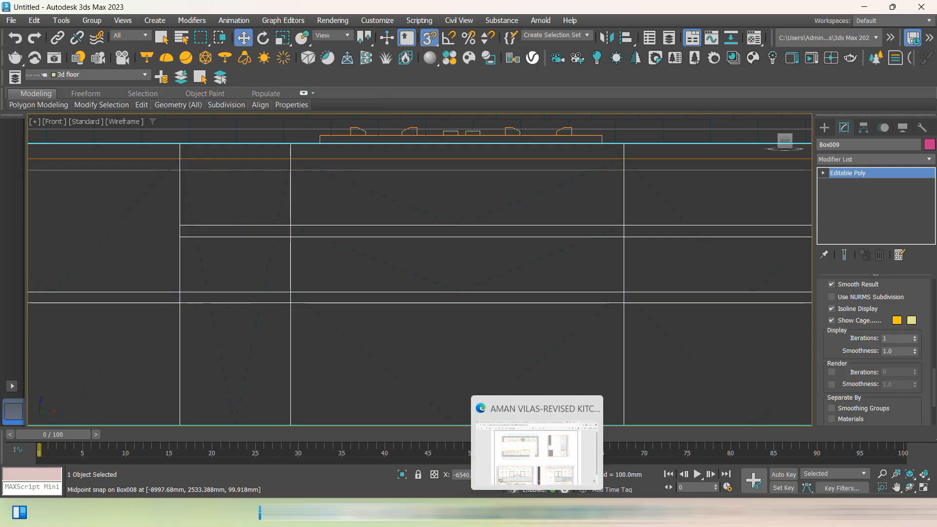
click(554, 463)
right_click(564, 459)
right_click(576, 328)
right_click(727, 328)
click(831, 332)
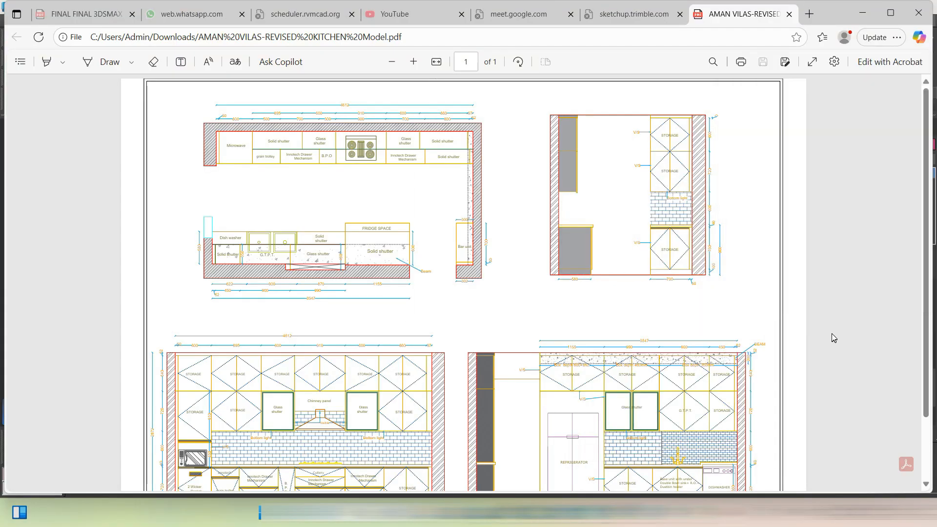
click(413, 62)
click(414, 62)
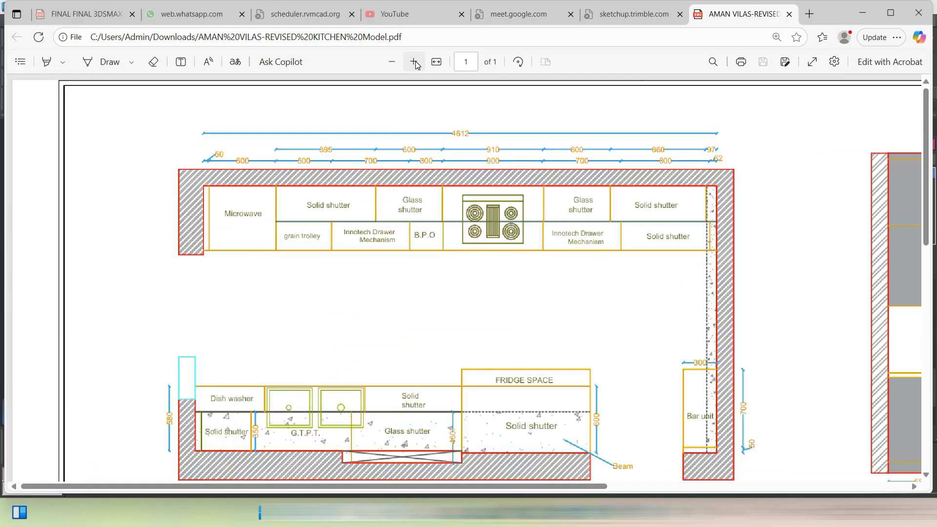
right_click(502, 264)
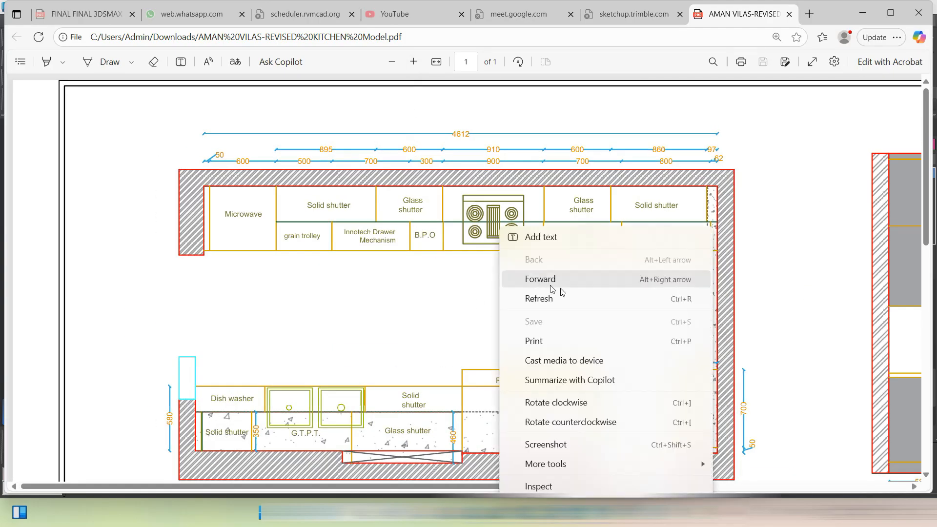
click(778, 240)
scroll(504, 217, down, 4)
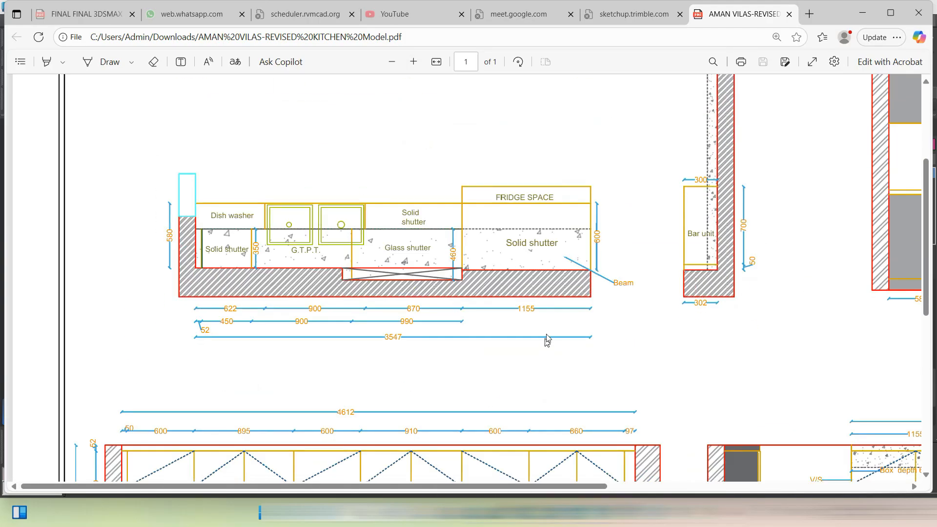
scroll(668, 445, down, 8)
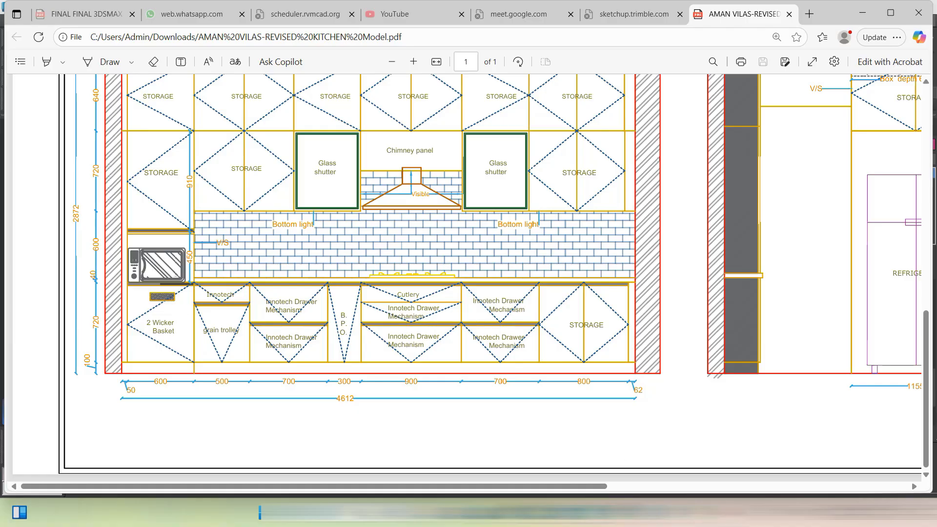
Return to 3ds Max and enter edge editing on the cabinet box again
click(588, 511)
scroll(412, 273, down, 3)
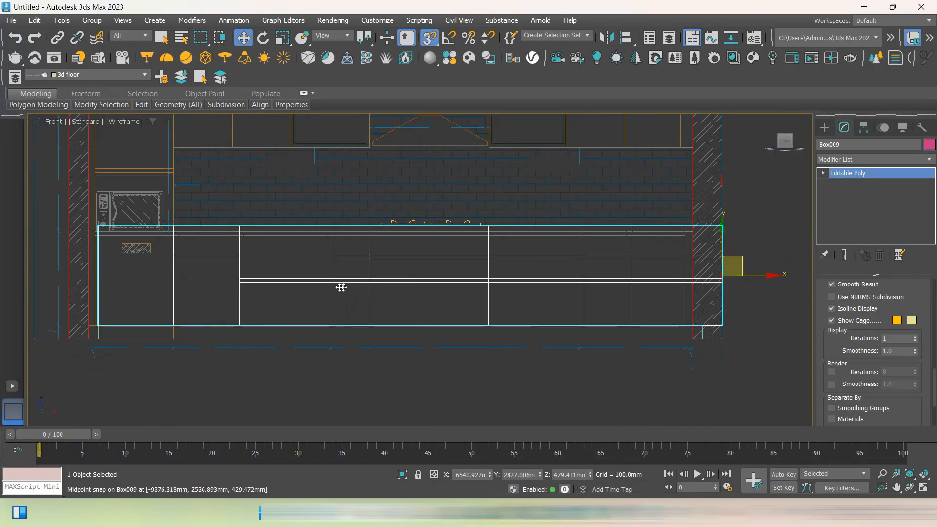
scroll(337, 287, up, 2)
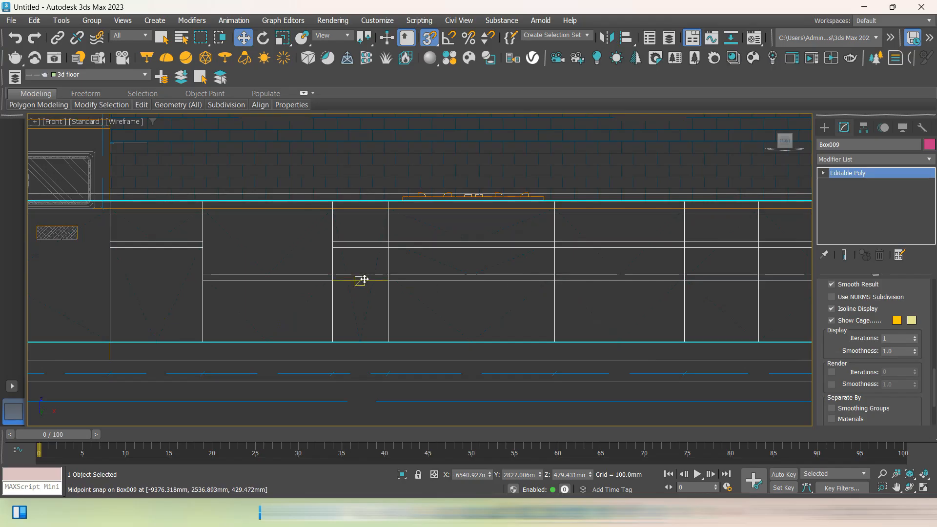
scroll(379, 295, up, 2)
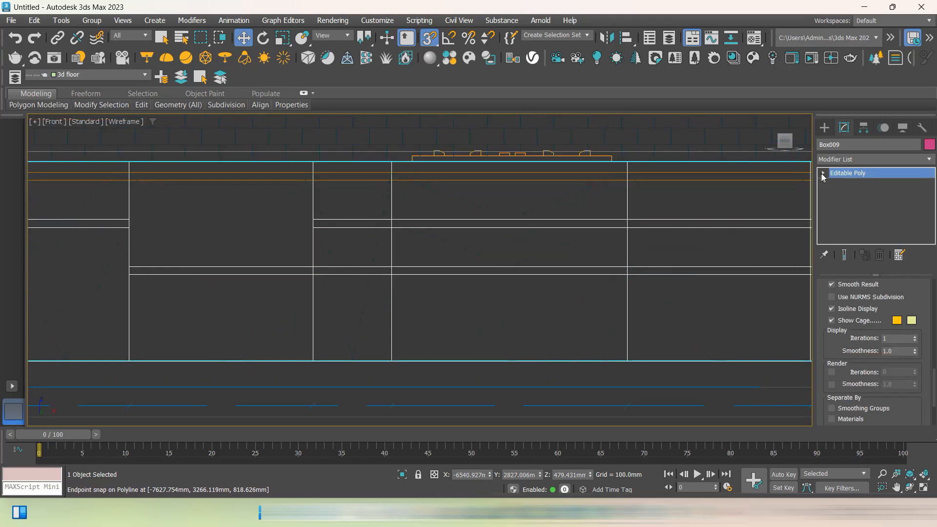
click(823, 173)
click(843, 194)
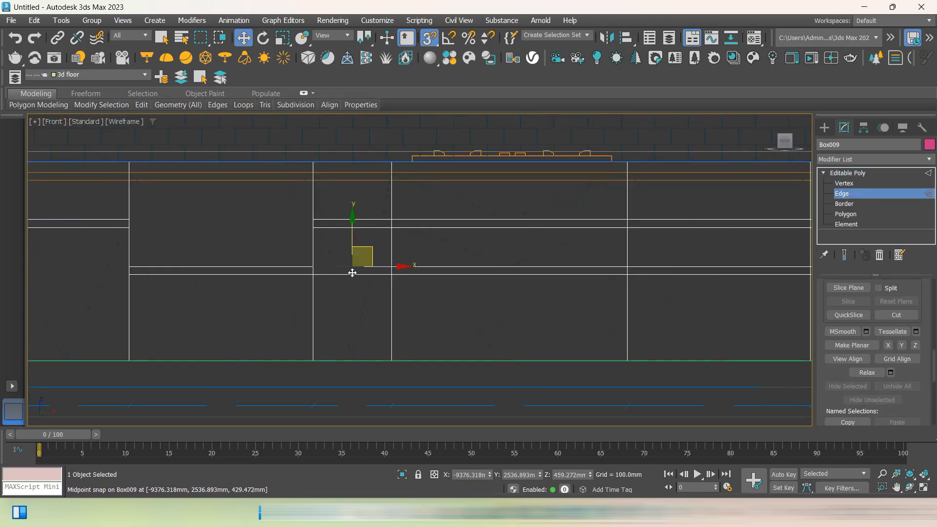
Remove the lower pair of horizontal edges from the narrow cabinet section beside the cooktop section
scroll(343, 324, down, 4)
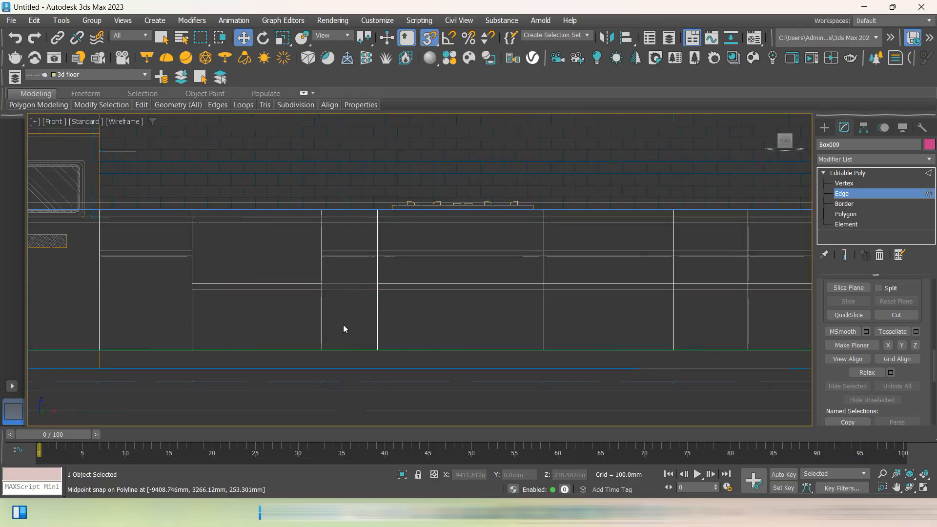
drag(786, 148, 784, 168)
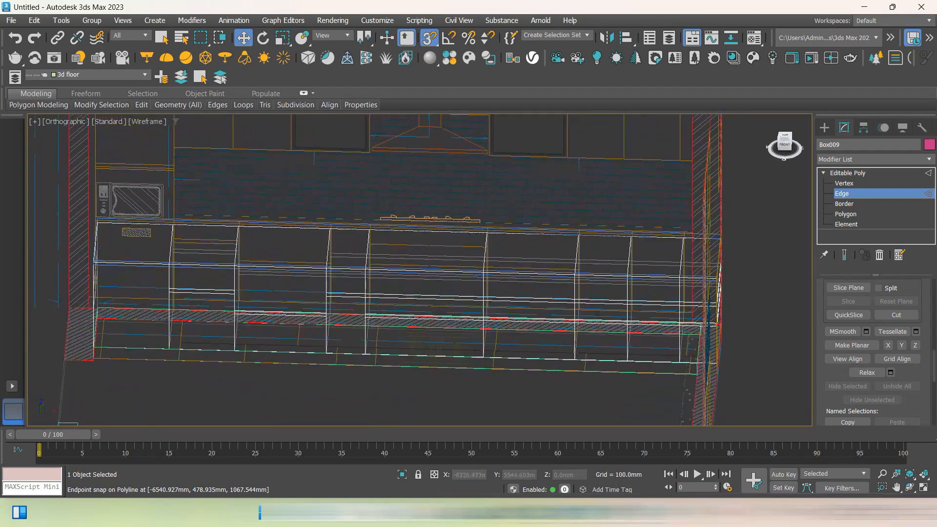
click(783, 146)
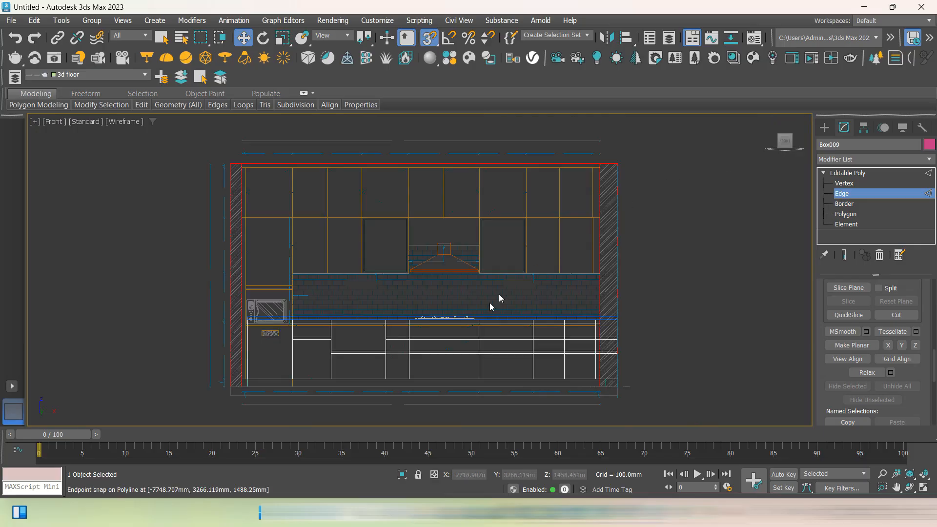
scroll(440, 341, up, 3)
click(360, 327)
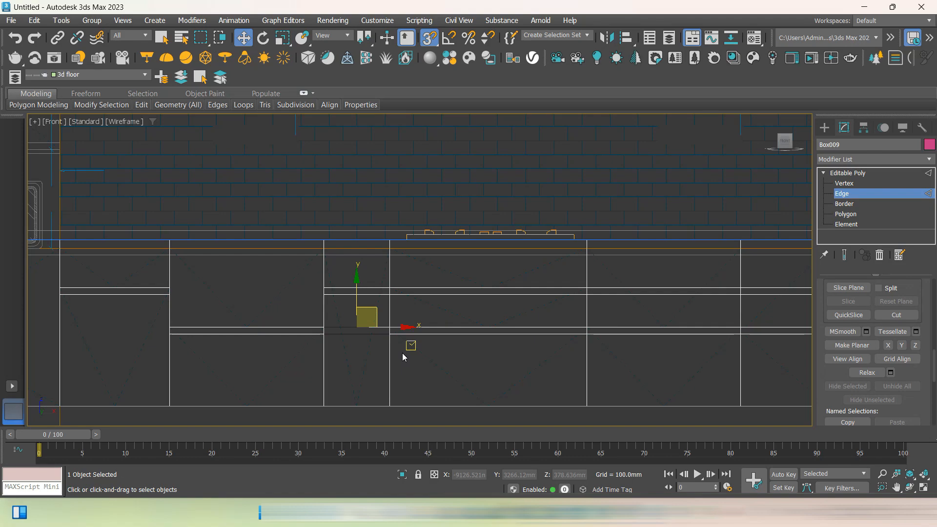
key(BackSpace)
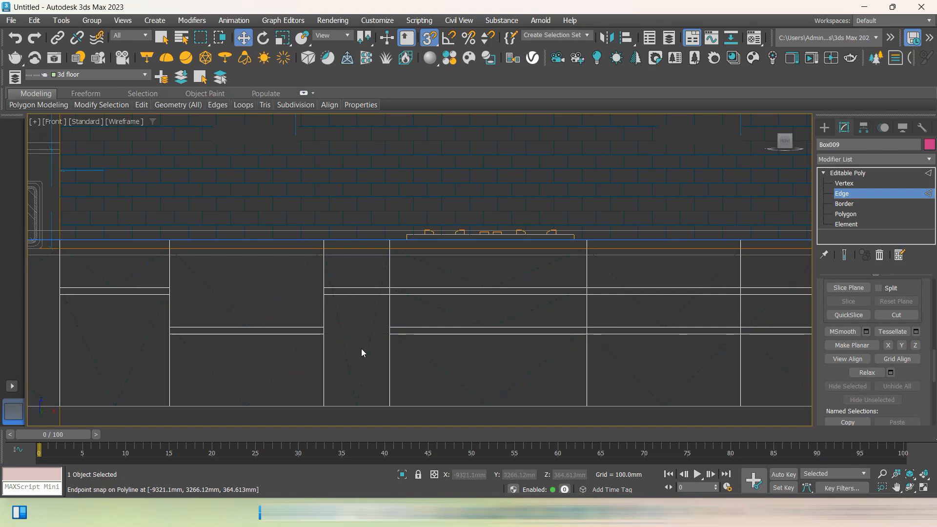
Compare the divisions of the modelled base cabinets with the elevation drawing in the PDF
middle_drag(495, 349, 473, 351)
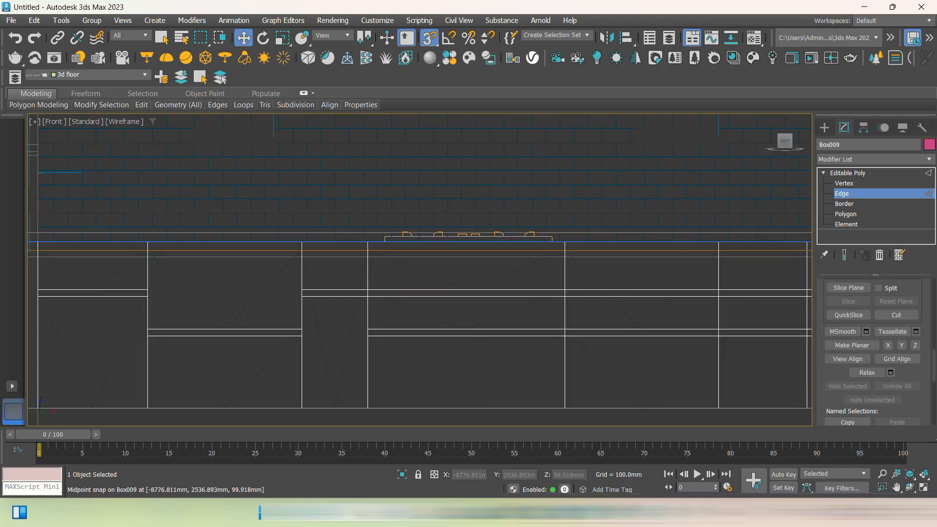
click(536, 513)
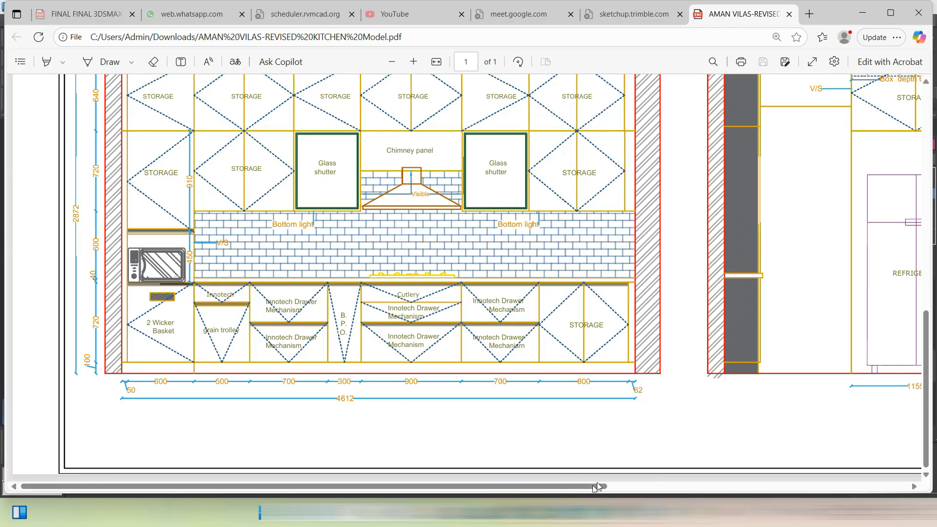
click(536, 512)
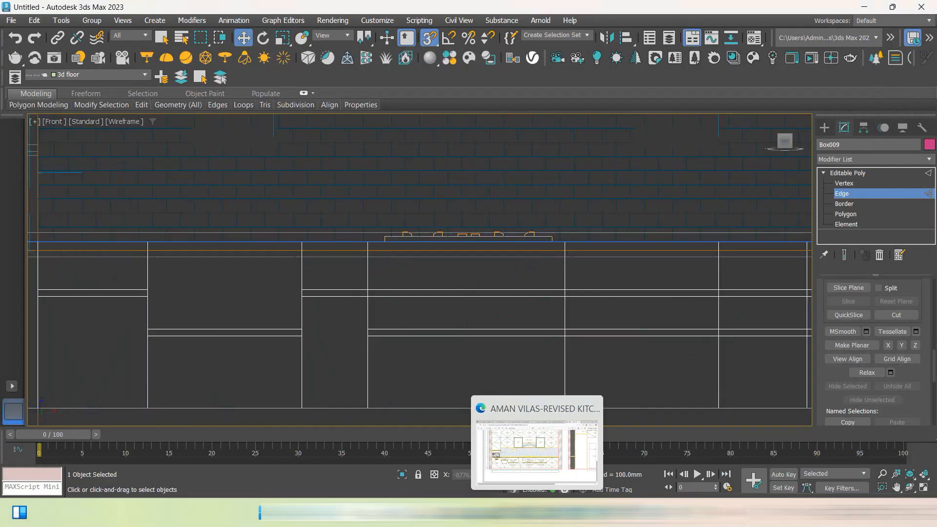
click(536, 512)
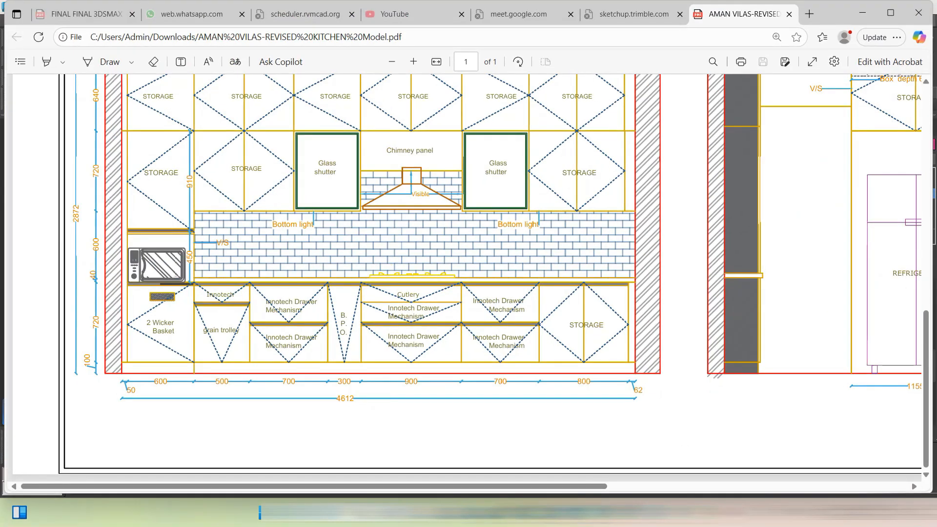
click(551, 513)
scroll(380, 329, down, 2)
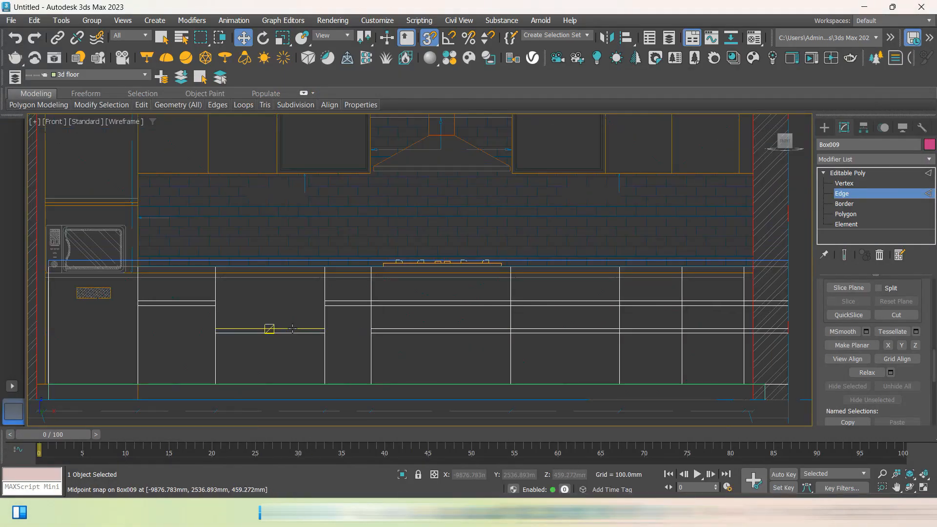
middle_drag(277, 328, 391, 329)
scroll(250, 333, up, 2)
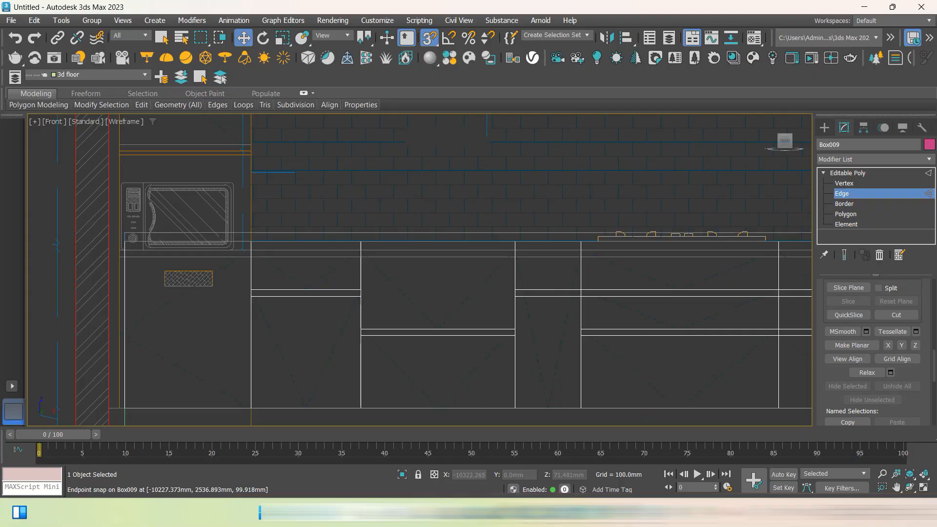
Remove the upper pair of horizontal edges from the narrow cabinet section, following the B.P.O. unit in the elevation drawing
click(551, 512)
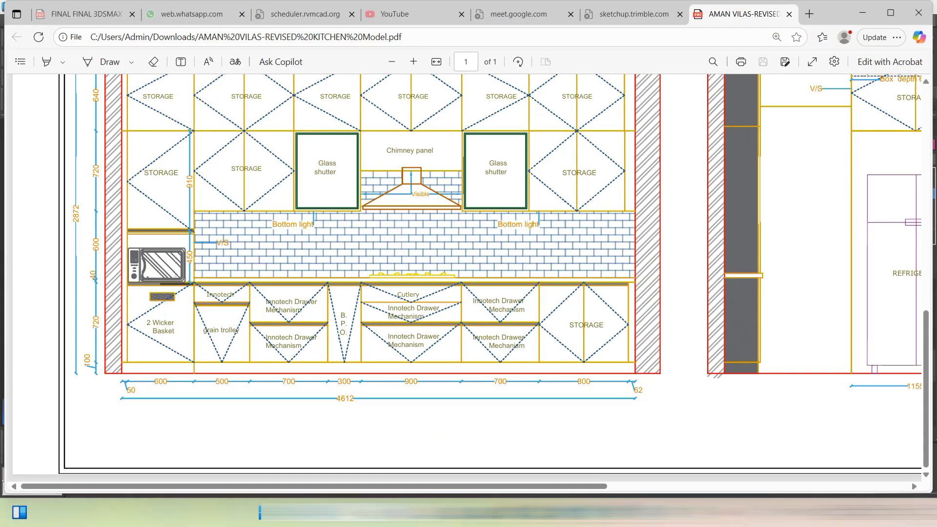
click(552, 512)
click(552, 512)
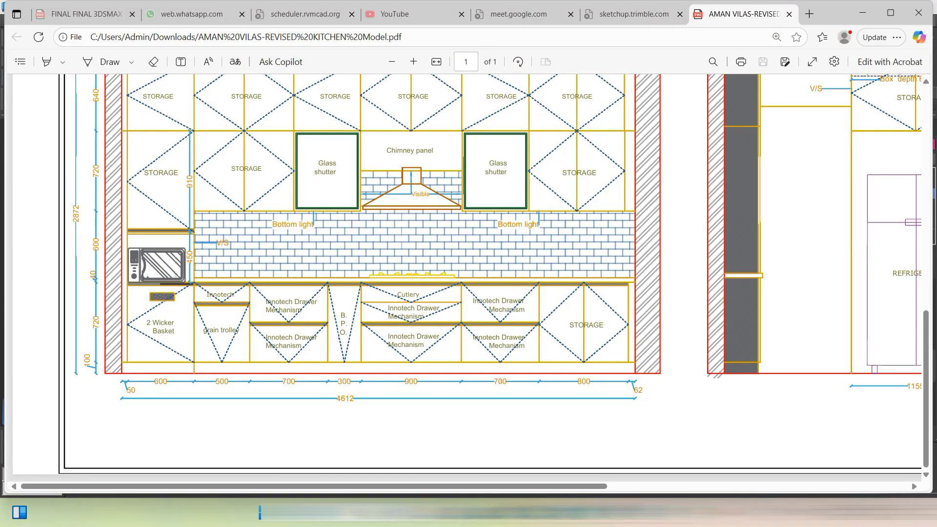
click(551, 513)
click(551, 512)
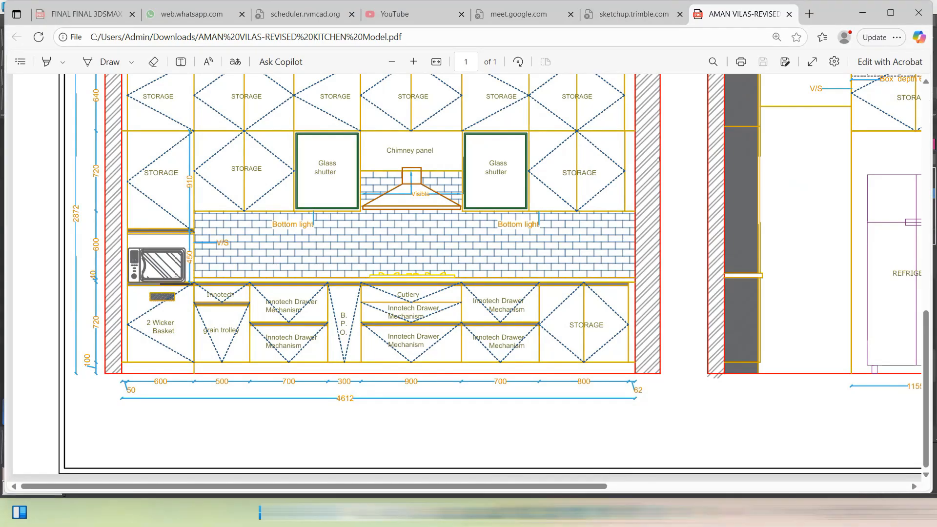
click(551, 513)
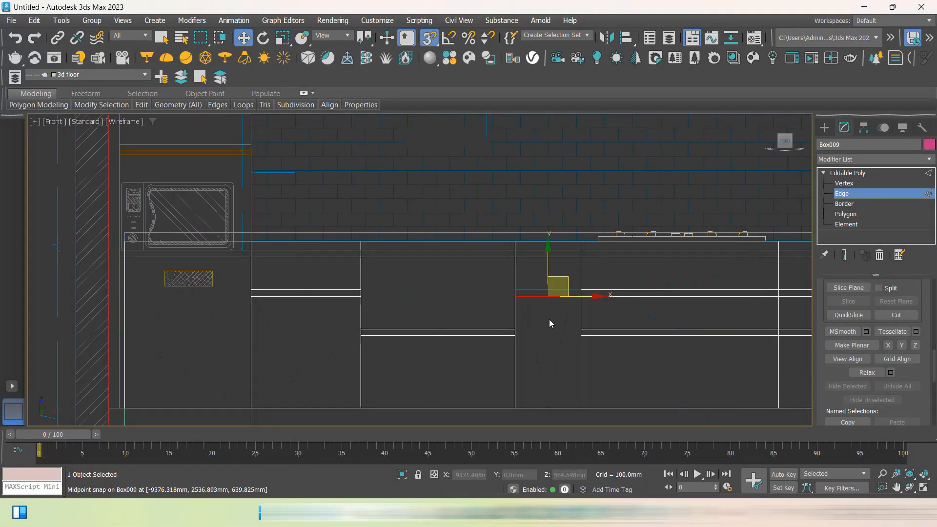
middle_drag(590, 389, 459, 367)
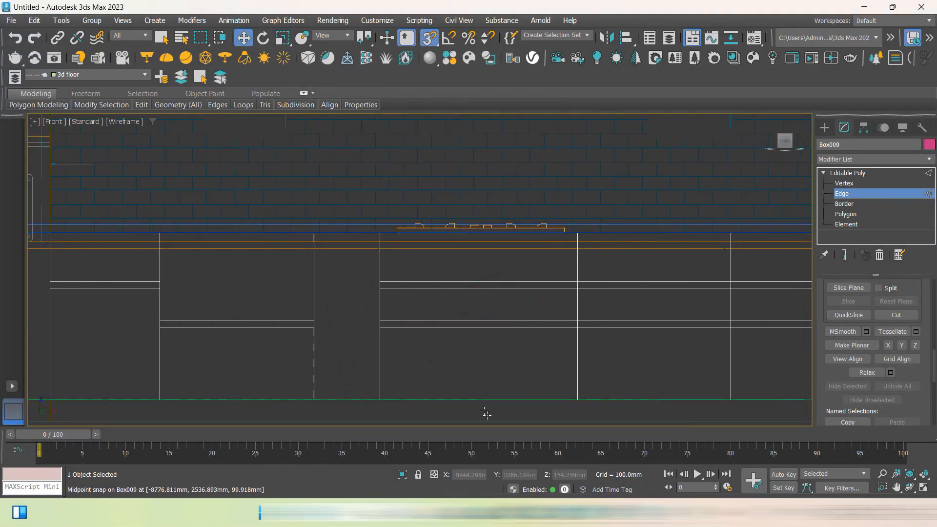
Check the PDF elevation and remove the upper pair of horizontal edges from the 700 mm drawer section right of the cooktop section
click(551, 512)
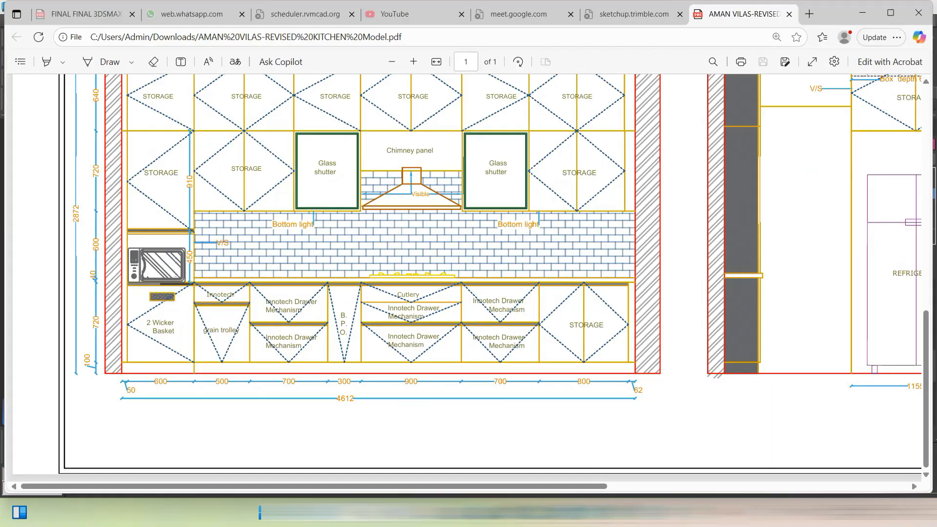
click(552, 512)
click(551, 512)
click(552, 512)
drag(625, 295, 625, 295)
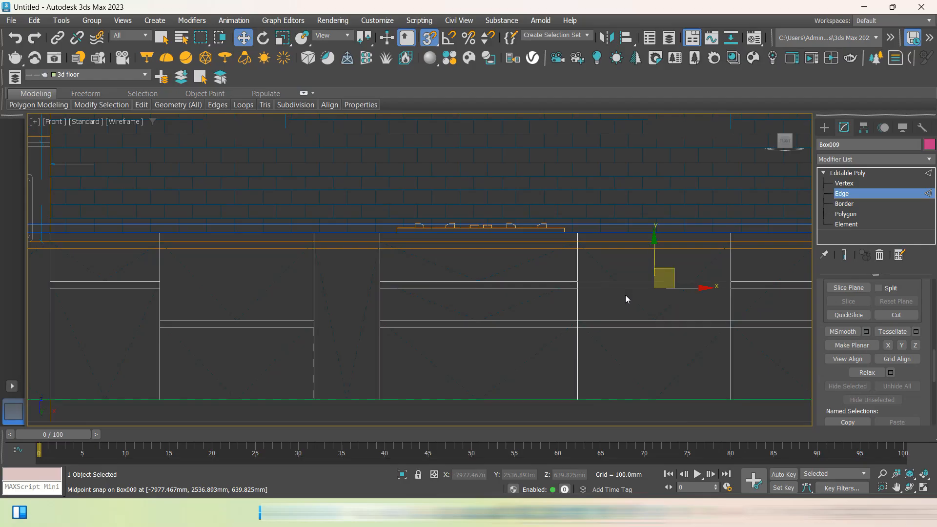
key(ctrl+BackSpace)
Remove the lower edge of the upper horizontal pair from the wide cabinet section below the cooktop
click(550, 288)
key(ctrl+BackSpace)
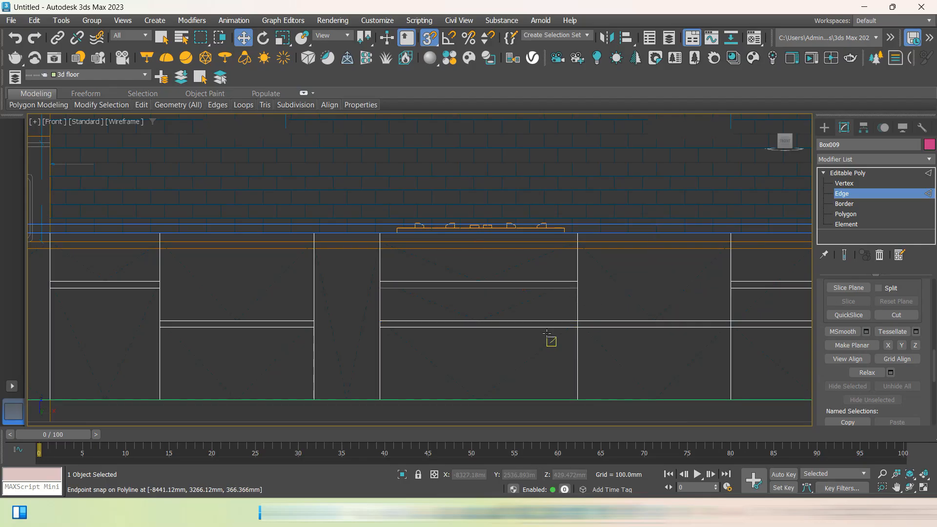
click(561, 288)
key(ctrl+BackSpace)
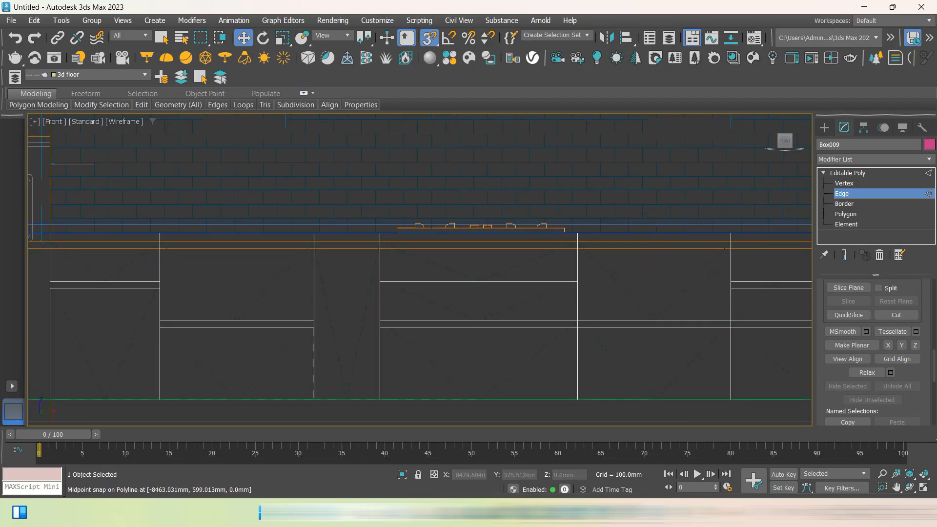
Check the PDF elevation and remove all intermediate horizontal edges from both halves of the 800 mm storage section
click(564, 513)
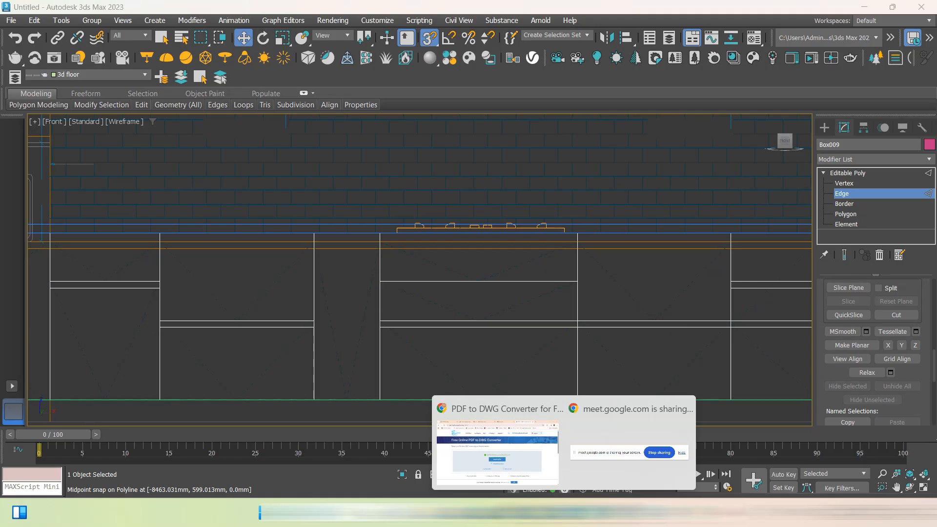
click(590, 512)
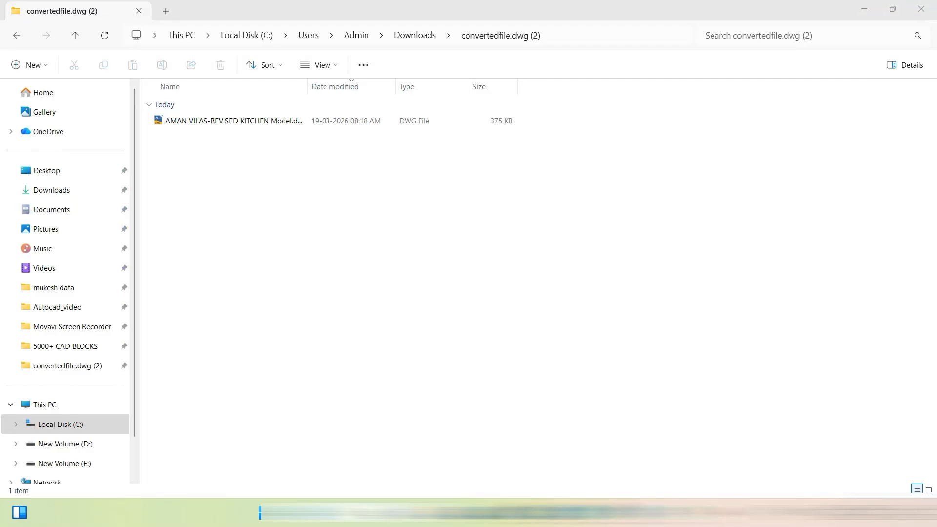
click(591, 513)
click(615, 512)
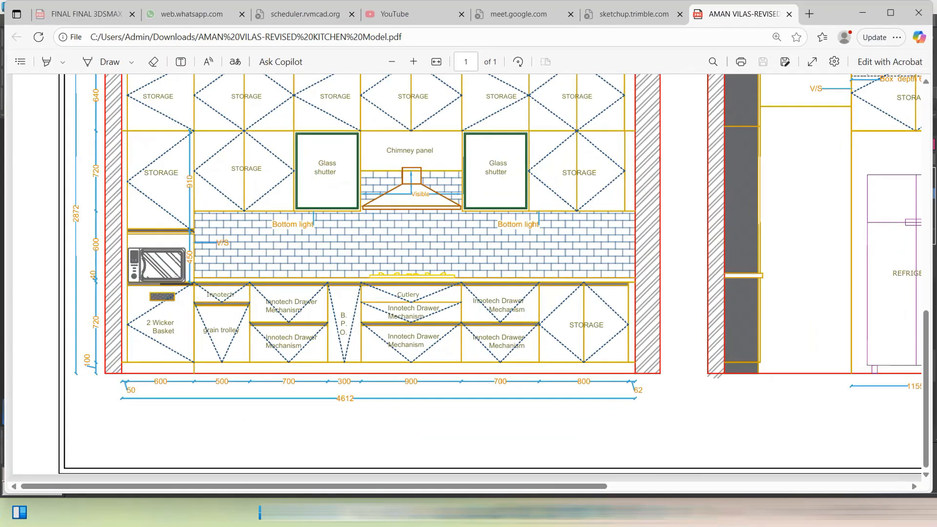
mouse_move(590, 512)
click(590, 452)
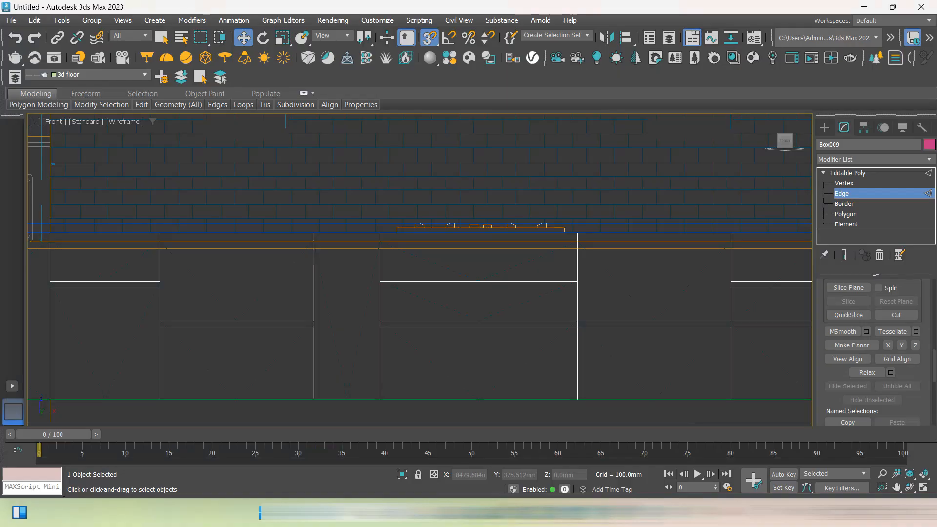
middle_drag(701, 346, 493, 351)
drag(564, 263, 546, 354)
key(BackSpace)
drag(639, 273, 621, 371)
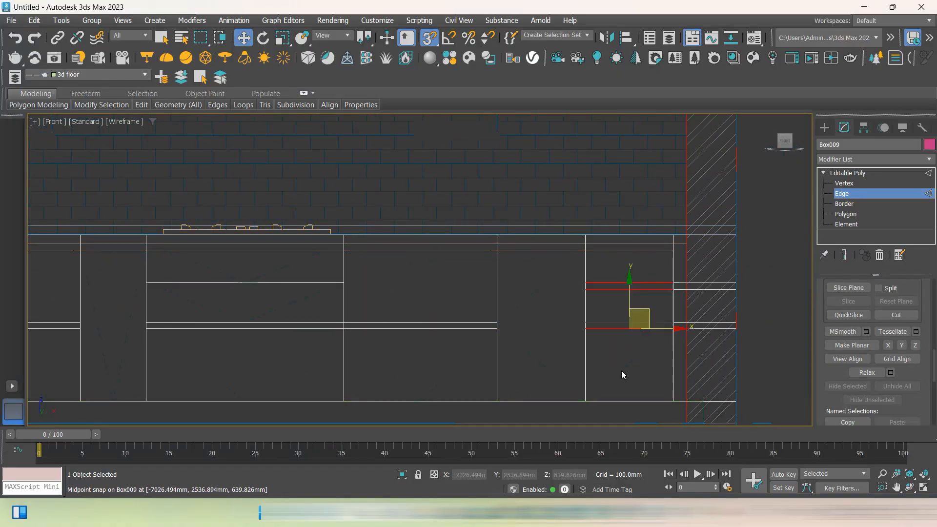
key(BackSpace)
Remove the remaining horizontal edges from the end section that overlaps the hatched wall beside the storage unit
scroll(702, 288, up, 4)
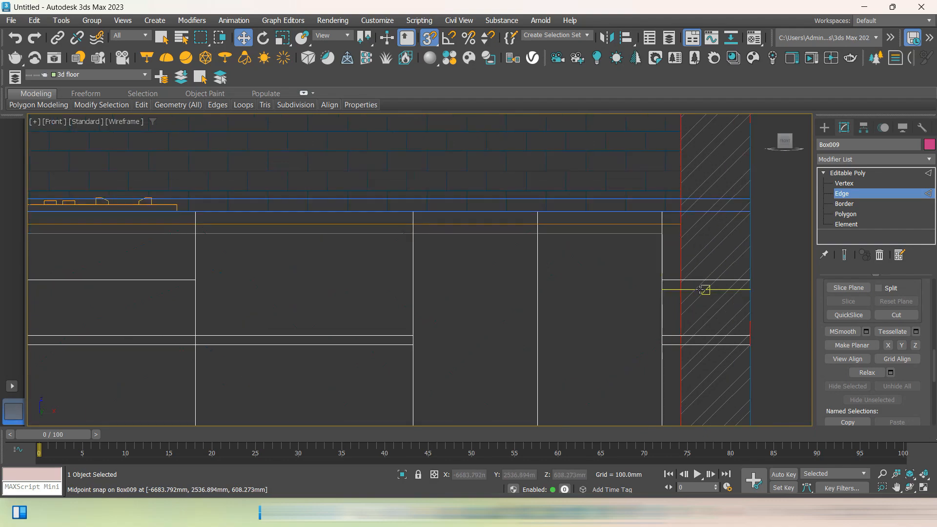
drag(660, 259, 655, 318)
drag(656, 397, 656, 397)
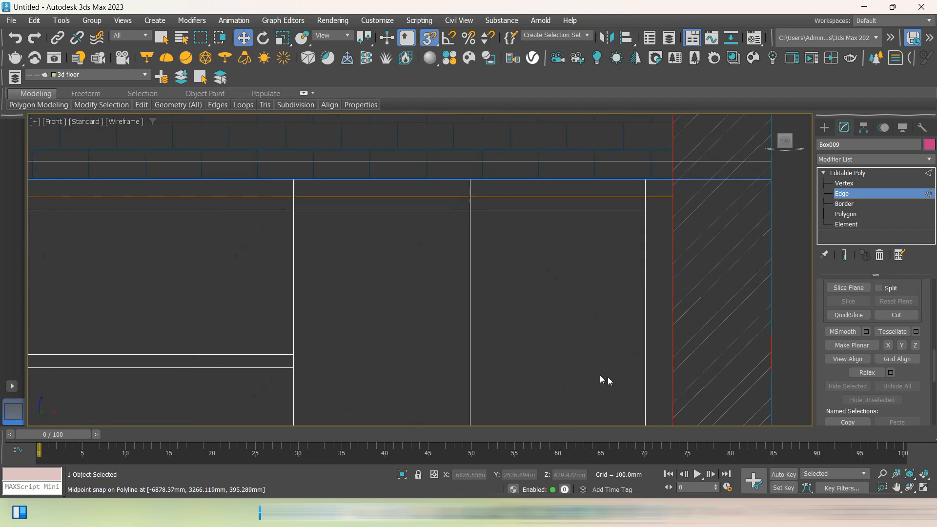
scroll(606, 360, down, 4)
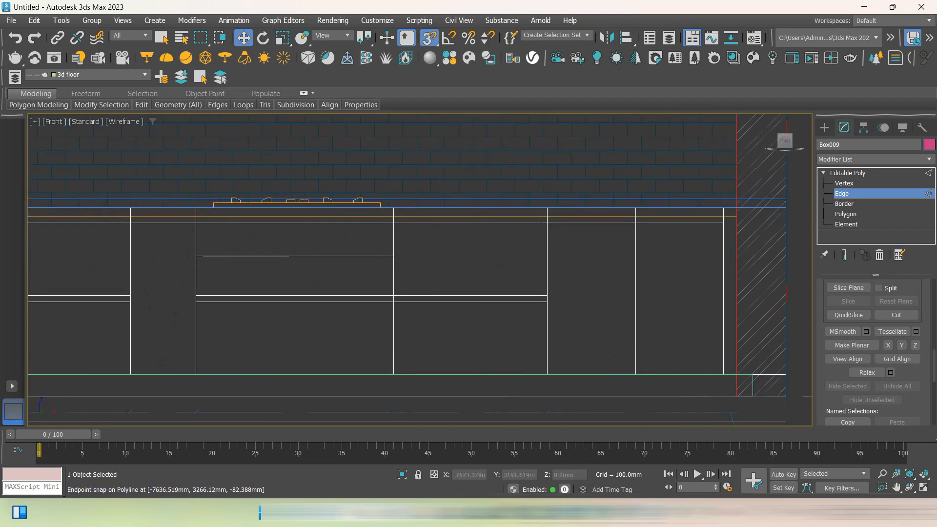
Compare the full row of base cabinet divisions with the elevation drawing in the PDF
click(614, 512)
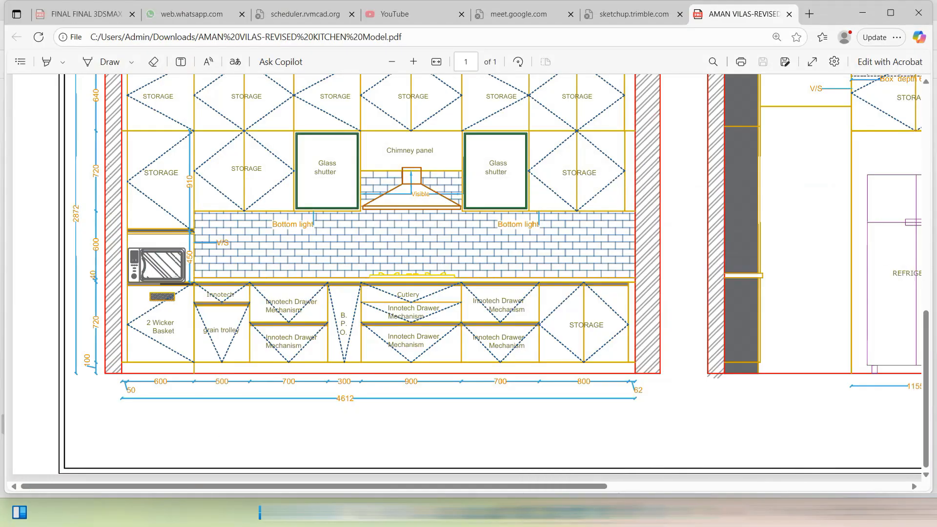
click(613, 512)
click(614, 513)
click(614, 512)
scroll(599, 276, down, 4)
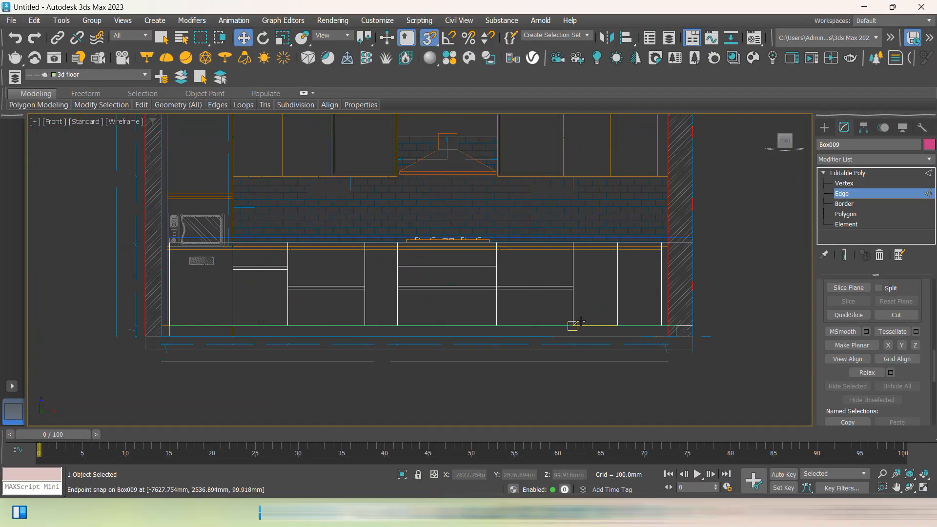
middle_drag(586, 387, 596, 390)
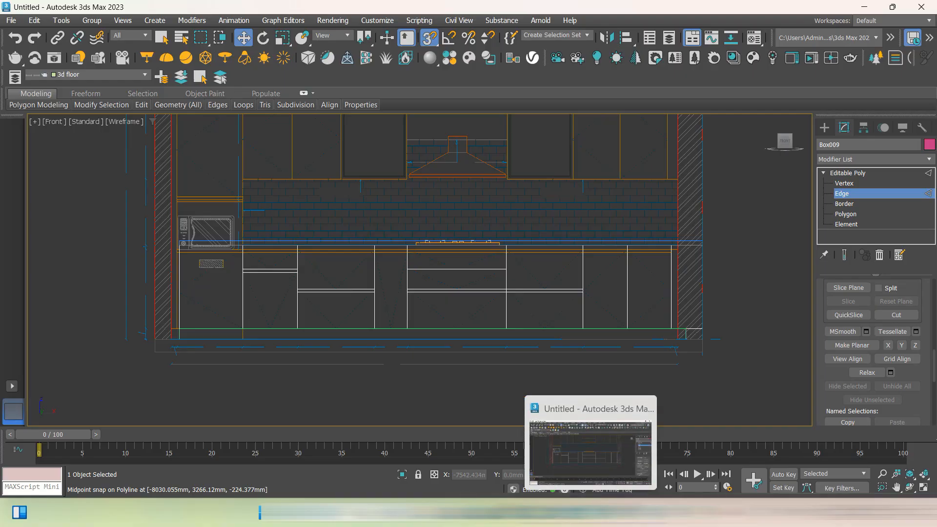
click(614, 512)
click(614, 512)
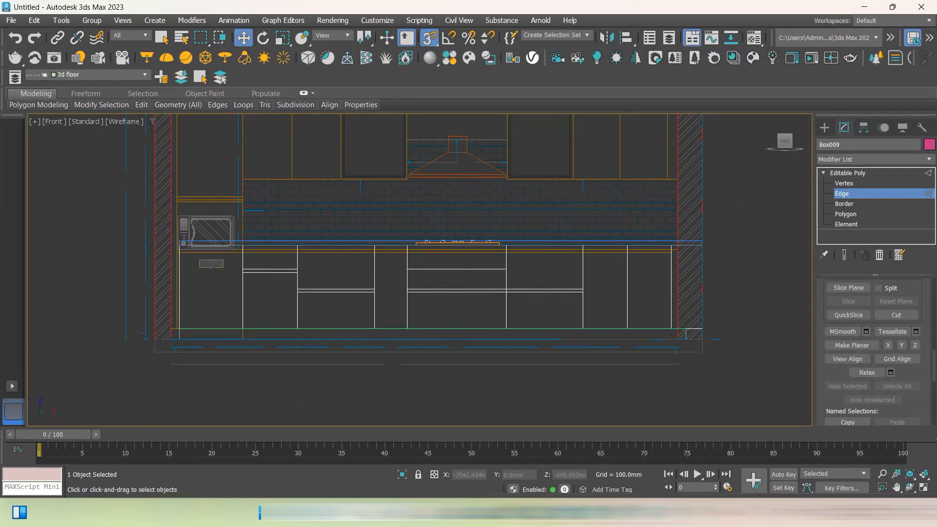
click(614, 512)
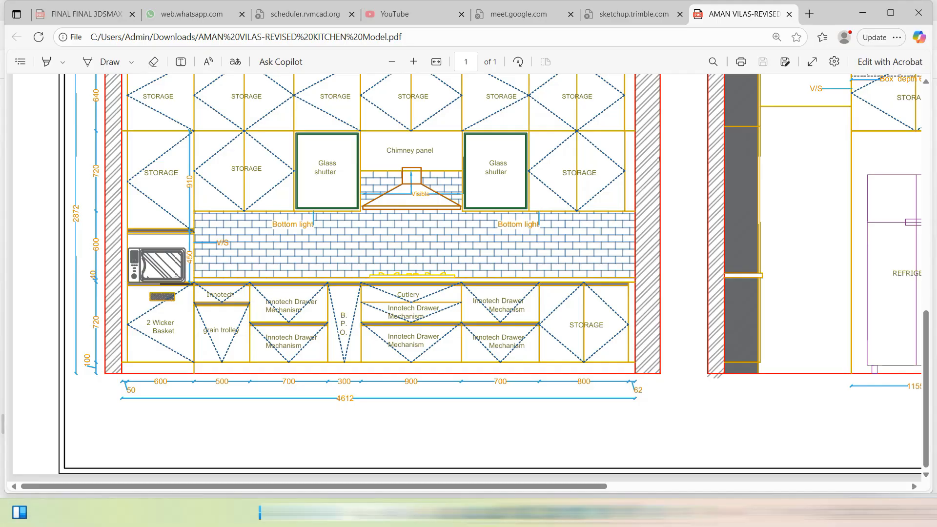
click(614, 513)
click(614, 512)
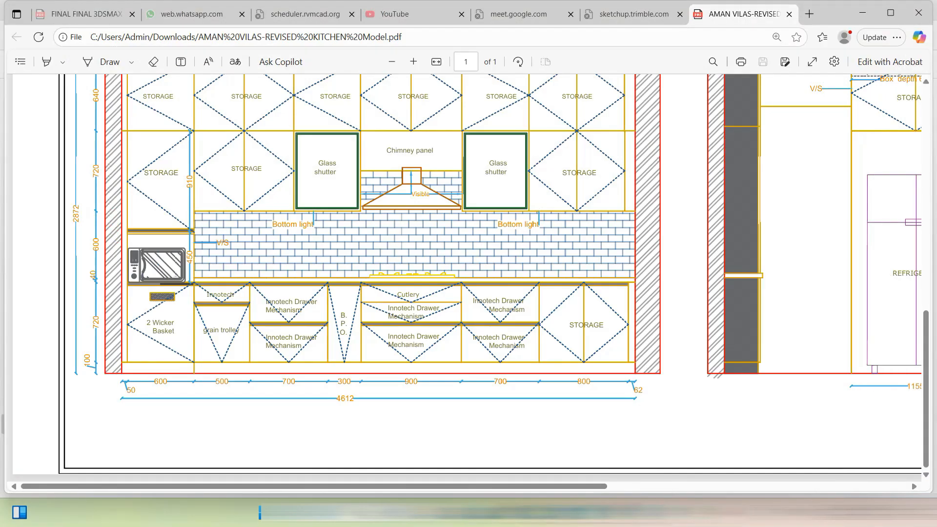
click(614, 512)
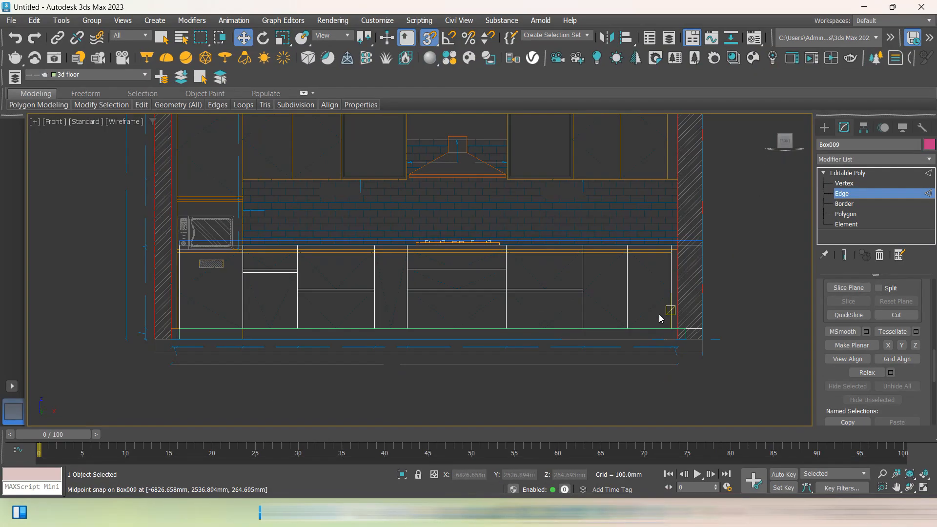
Show the cabinets shaded in an angled view and examine the end face beside the storage section at polygon level
key(F3)
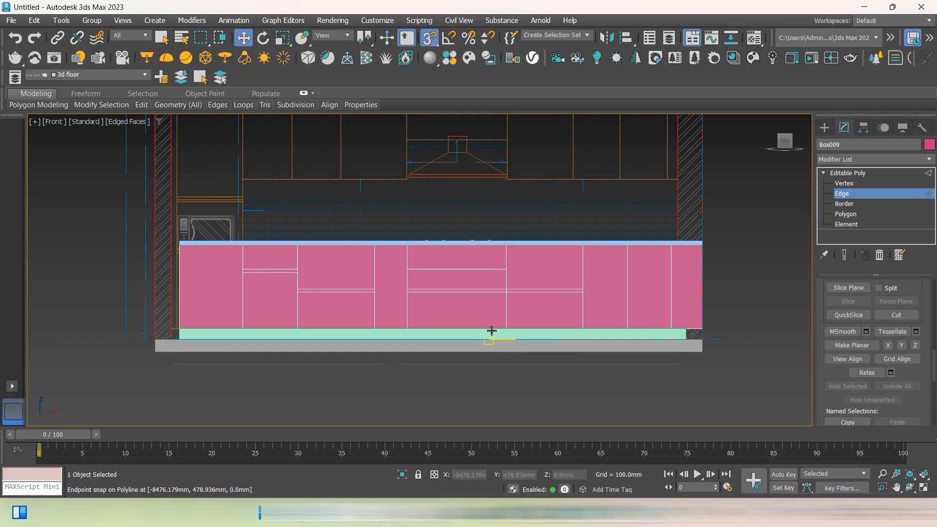
alt+middle_drag(491, 330, 531, 349)
alt+middle_drag(342, 347, 374, 362)
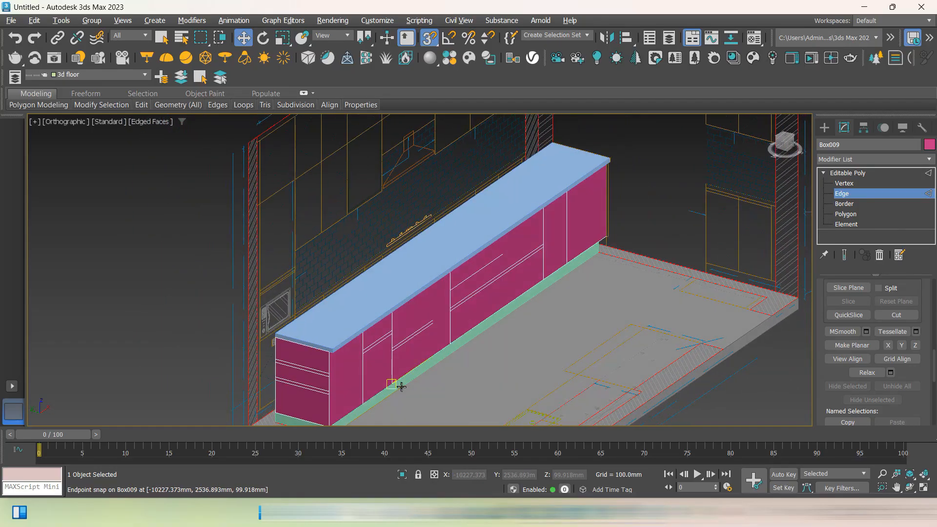
scroll(397, 385, up, 2)
click(845, 214)
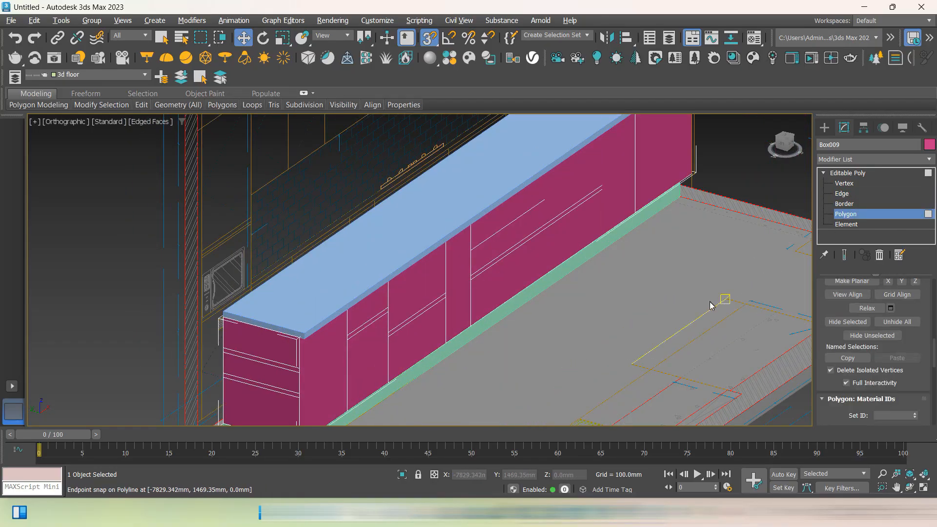
alt+middle_drag(704, 287, 695, 287)
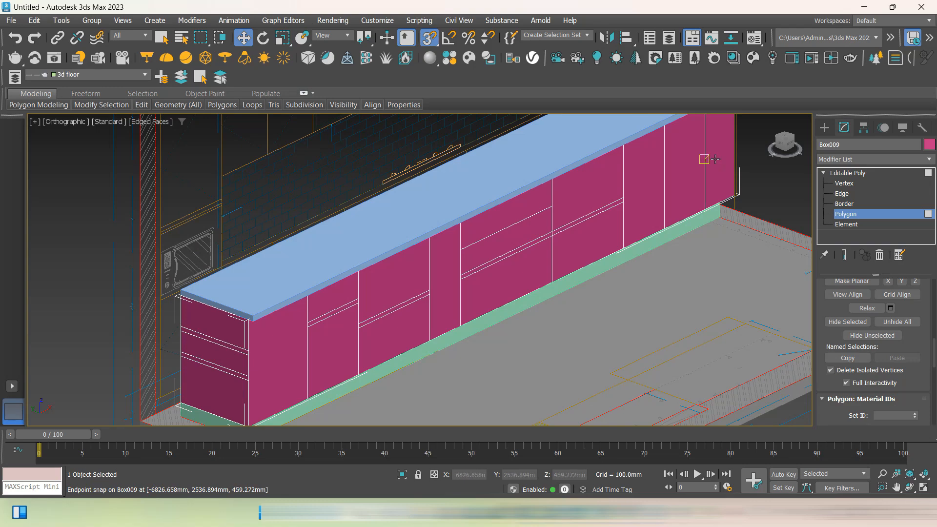
click(715, 159)
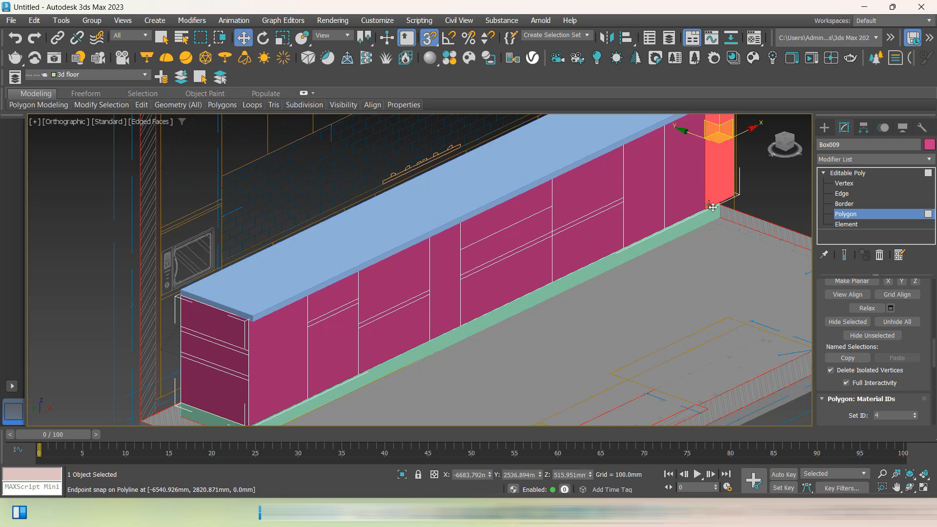
click(767, 180)
drag(785, 144, 780, 146)
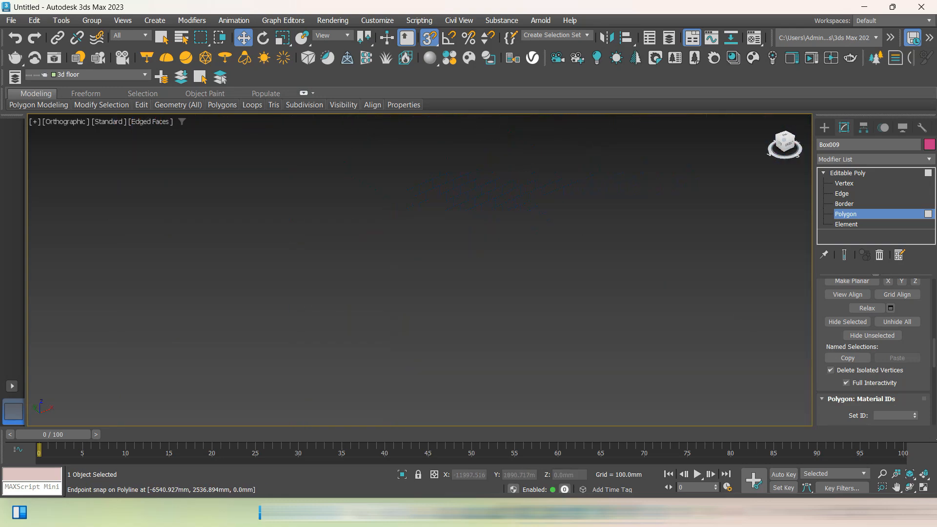
key(z)
scroll(475, 273, up, 10)
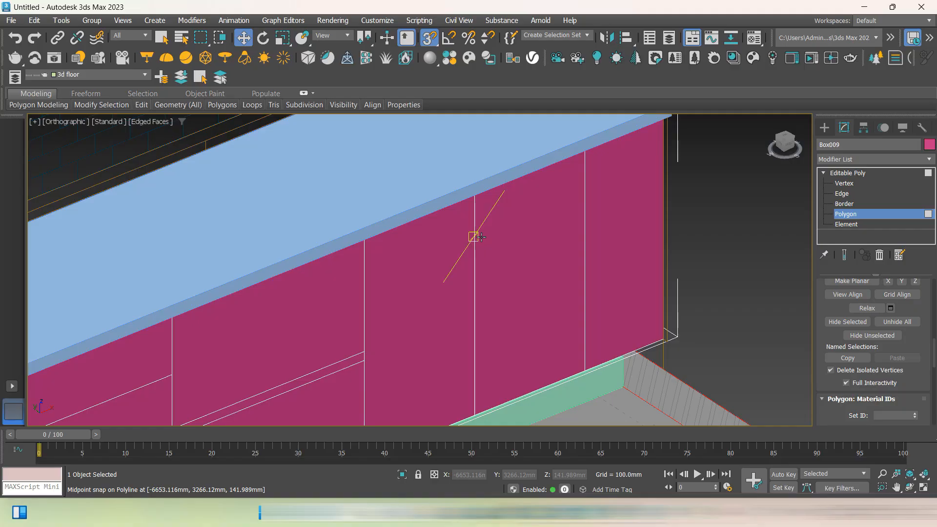
click(587, 243)
Examine the vertical edges of the storage section at edge level for leftover split segments
click(888, 194)
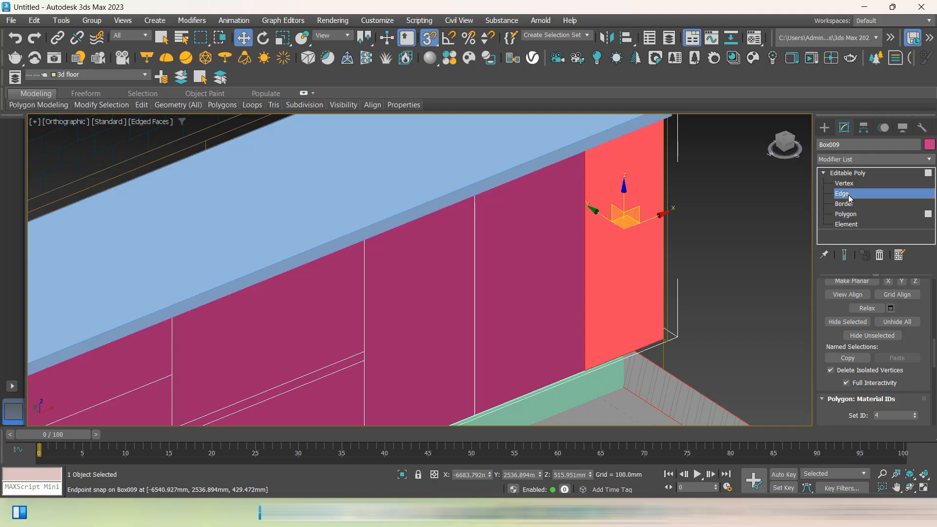
click(584, 240)
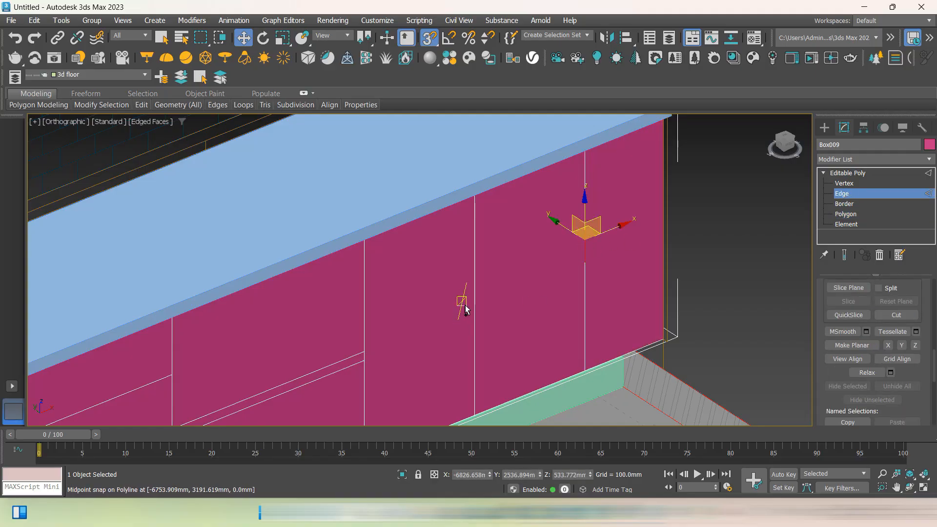
ctrl+click(473, 309)
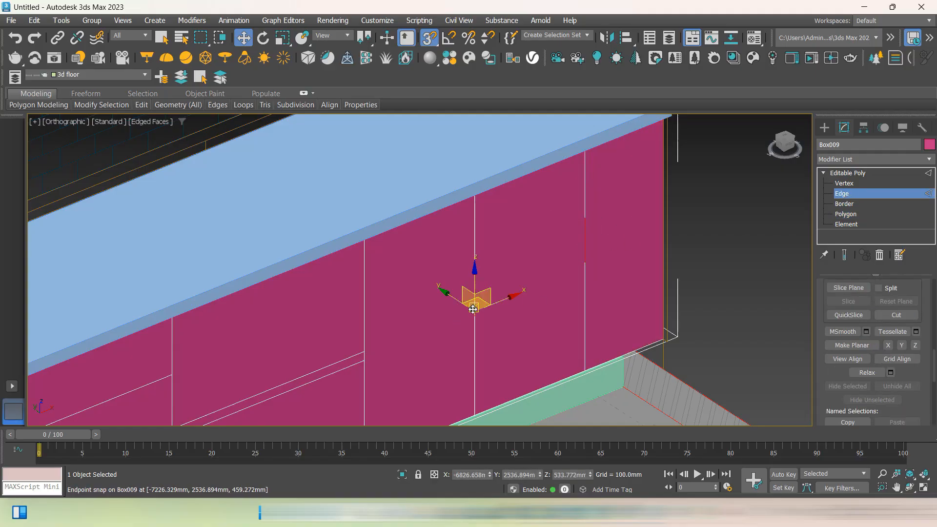
click(787, 141)
key(z)
scroll(721, 240, down, 2)
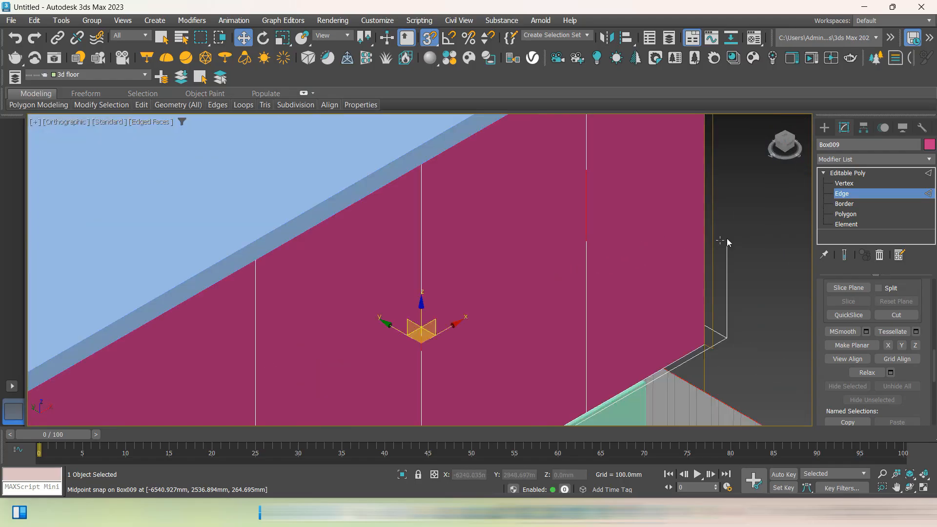
In the wireframe front view, remove the leftover mid-height vertices from the vertical edges of the storage section and wall end
click(789, 149)
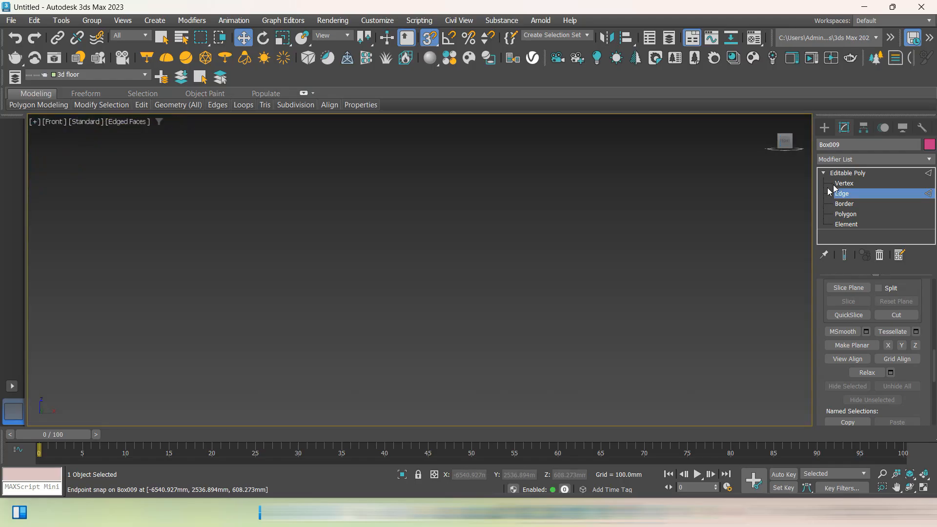
key(z)
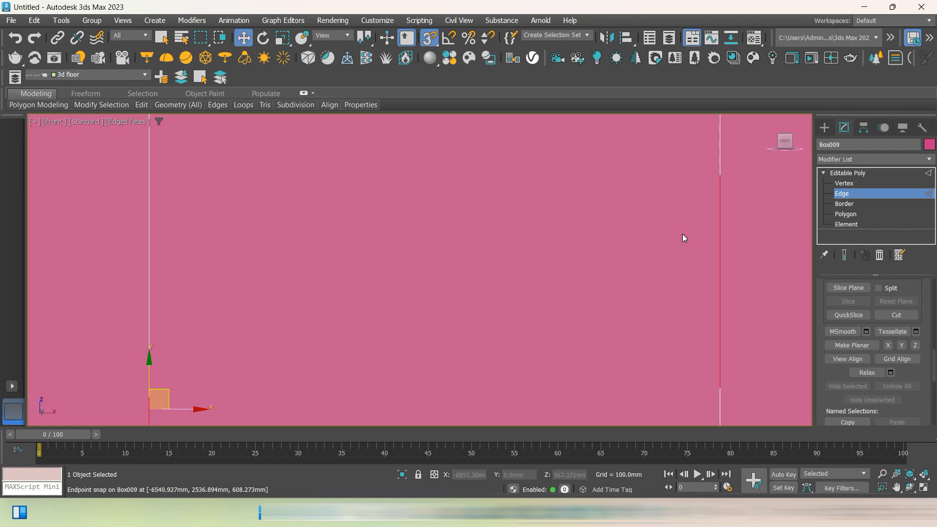
scroll(688, 254, down, 3)
key(F3)
key(1)
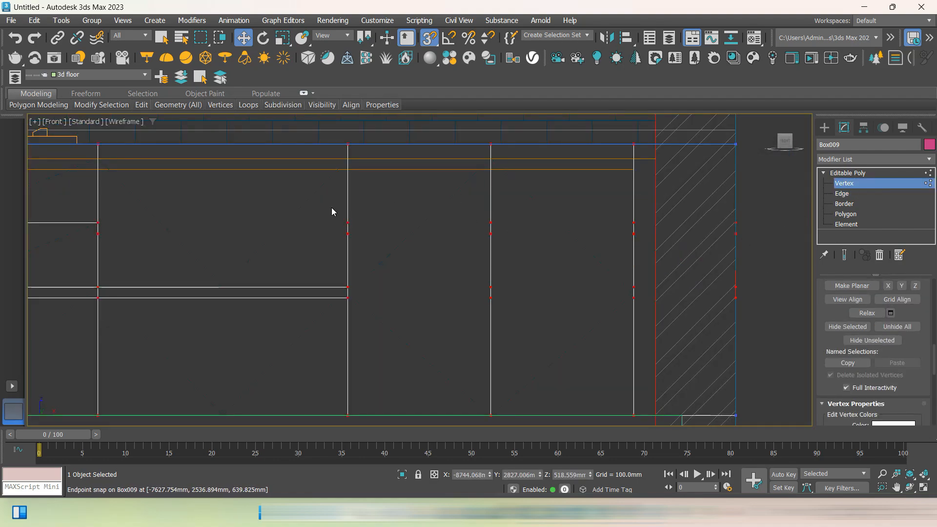
drag(829, 255, 827, 253)
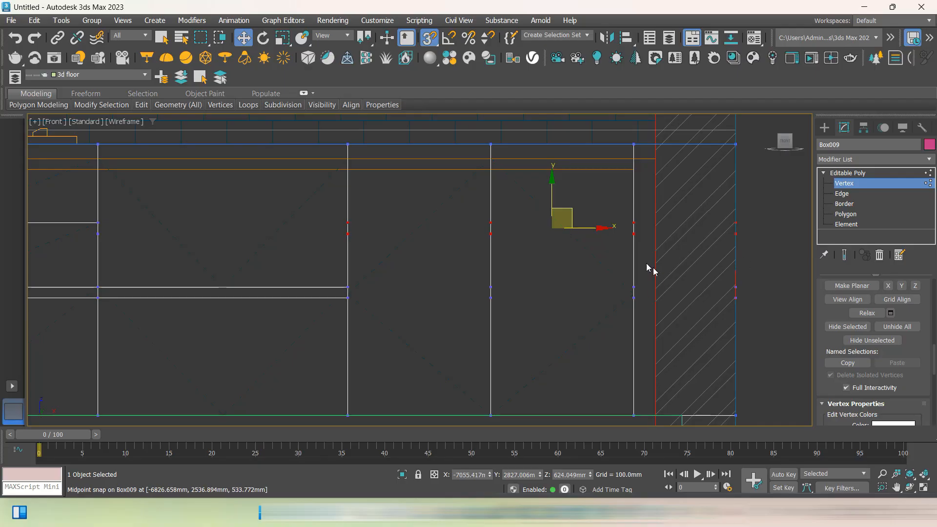
click(437, 243)
drag(678, 243, 746, 245)
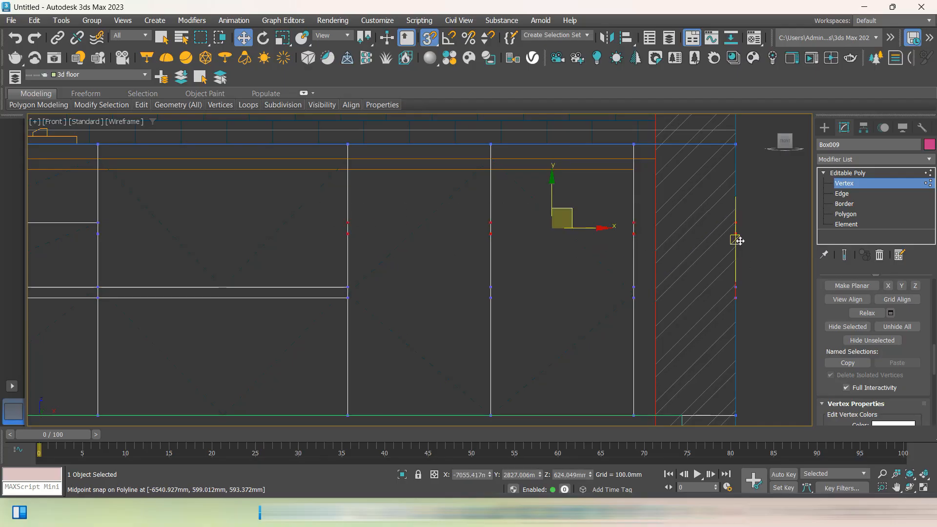
key(BackSpace)
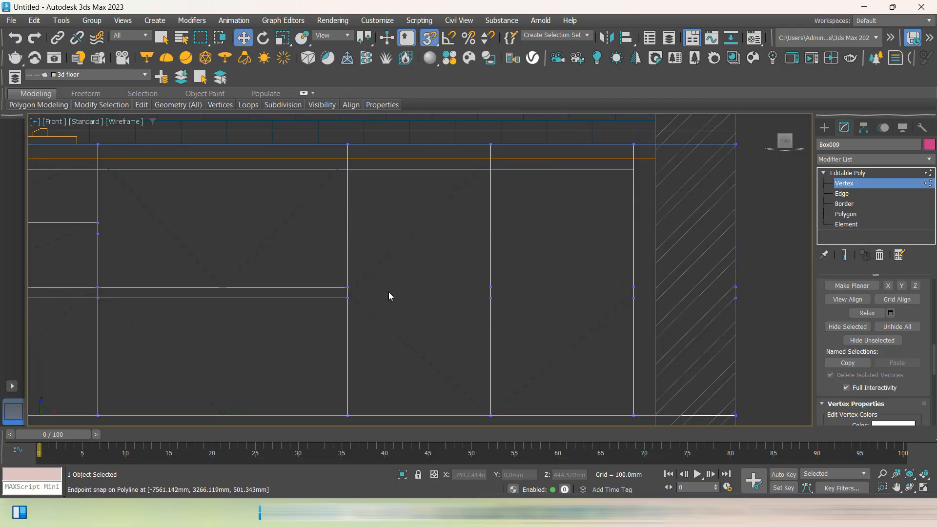
drag(761, 320, 761, 319)
key(BackSpace)
Remove the unused vertices from the vertical edges beside the B.P.O. and wicker basket sections, and return to edge level
scroll(390, 279, down, 3)
middle_drag(389, 280, 717, 279)
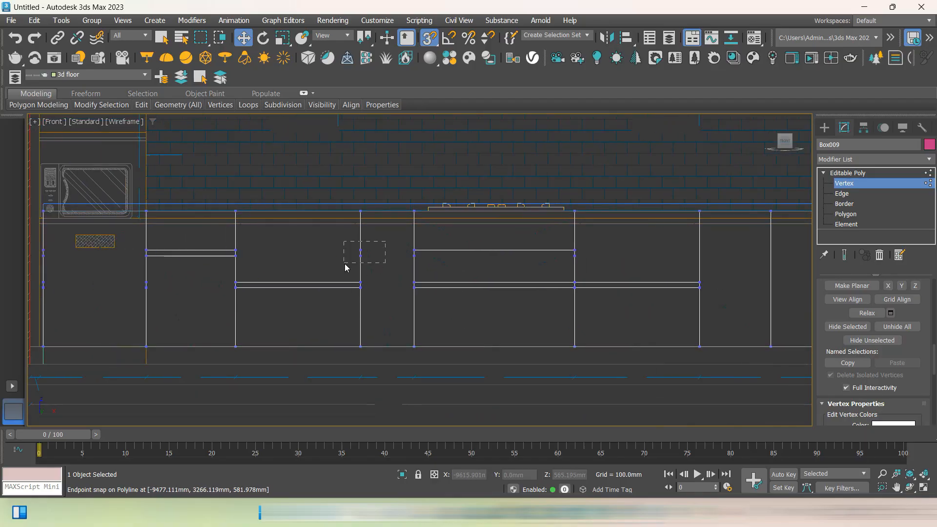
drag(345, 263, 343, 264)
key(BackSpace)
drag(172, 276, 124, 295)
key(BackSpace)
middle_drag(188, 302, 293, 297)
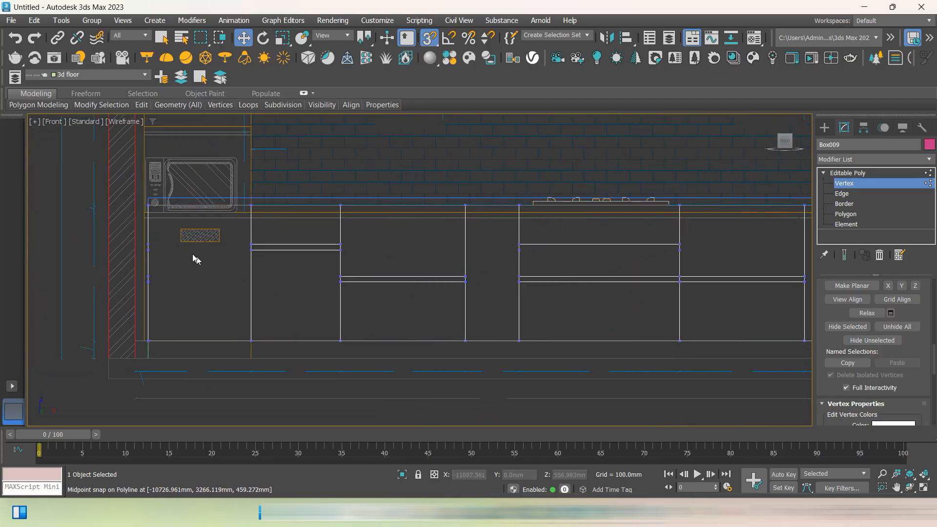
drag(170, 232, 106, 291)
key(BackSpace)
middle_drag(588, 294, 500, 297)
click(841, 194)
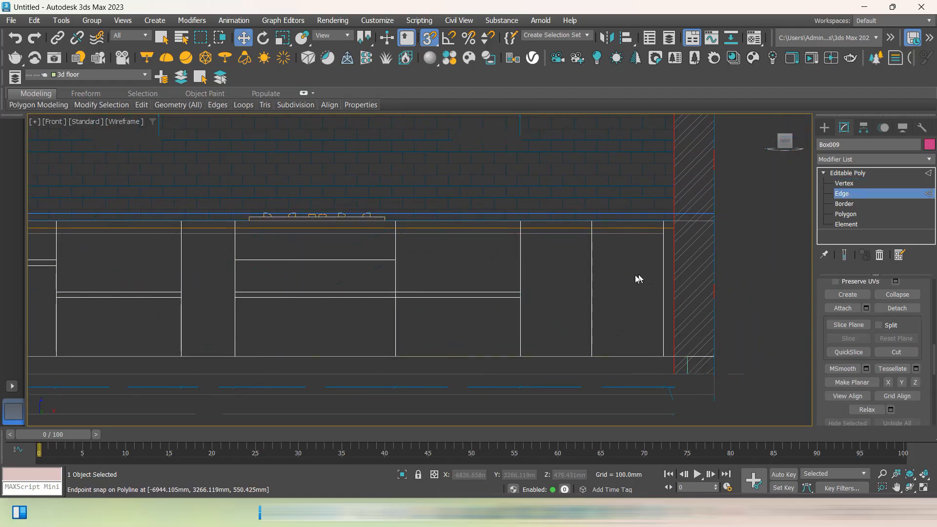
click(592, 278)
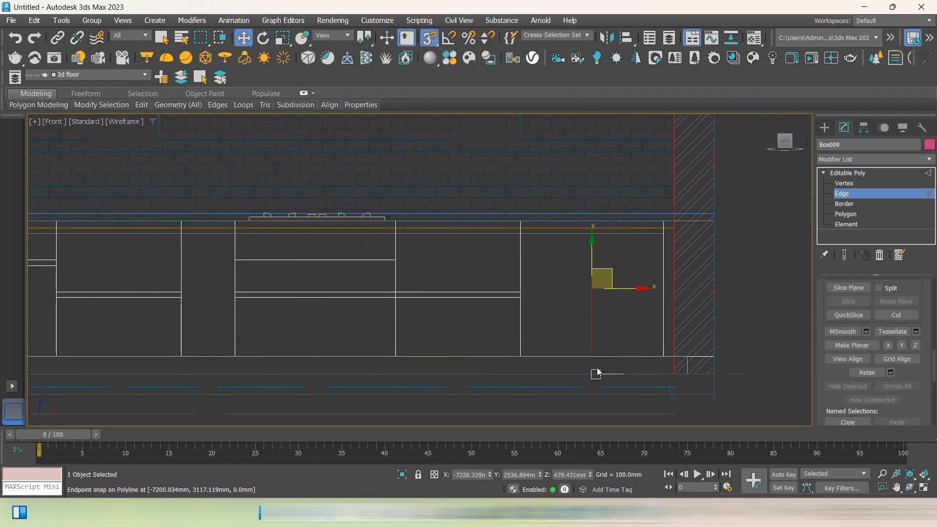
click(664, 278)
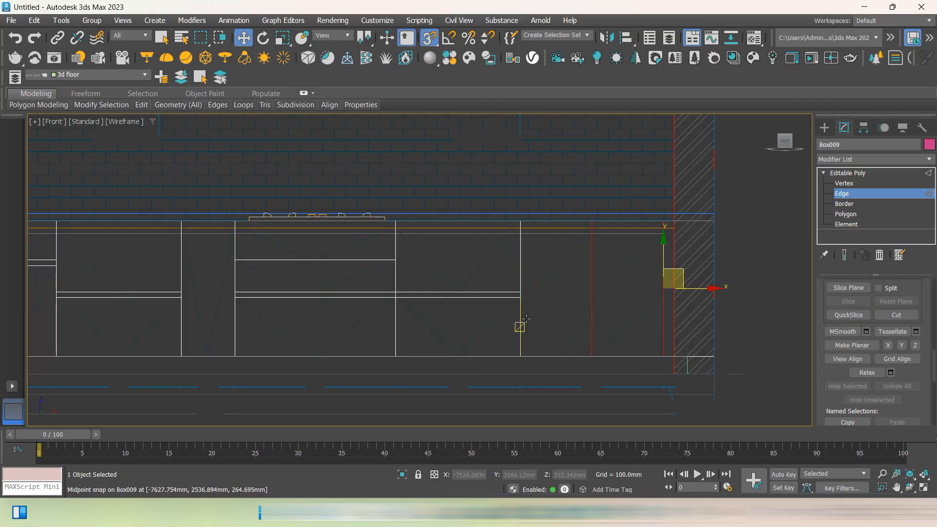
middle_drag(519, 329, 617, 312)
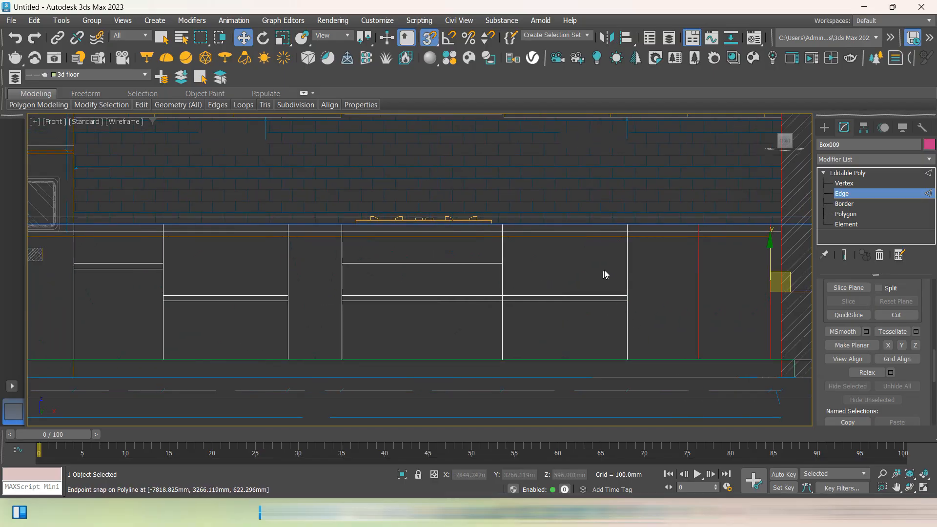
click(729, 286)
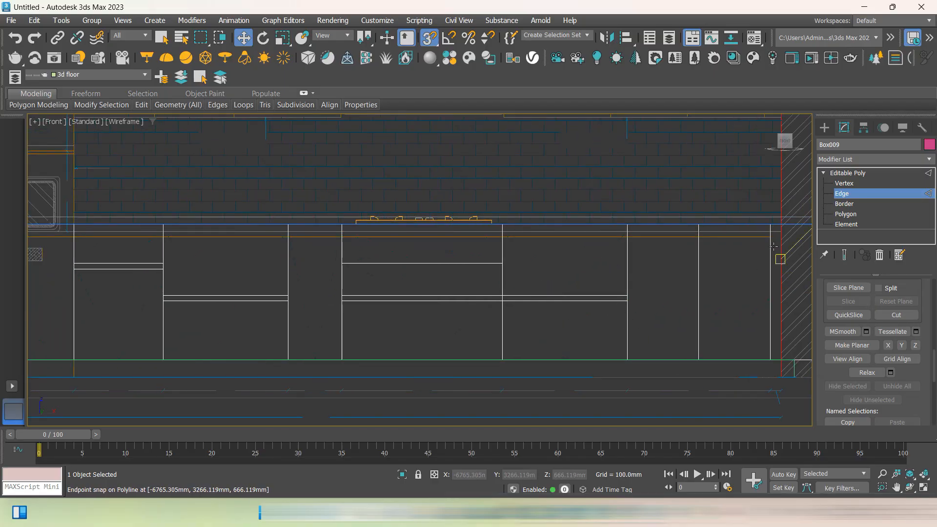
Select the wall-end vertical edge and the vertical edges bounding the two drawer sections nearest the microwave
click(772, 246)
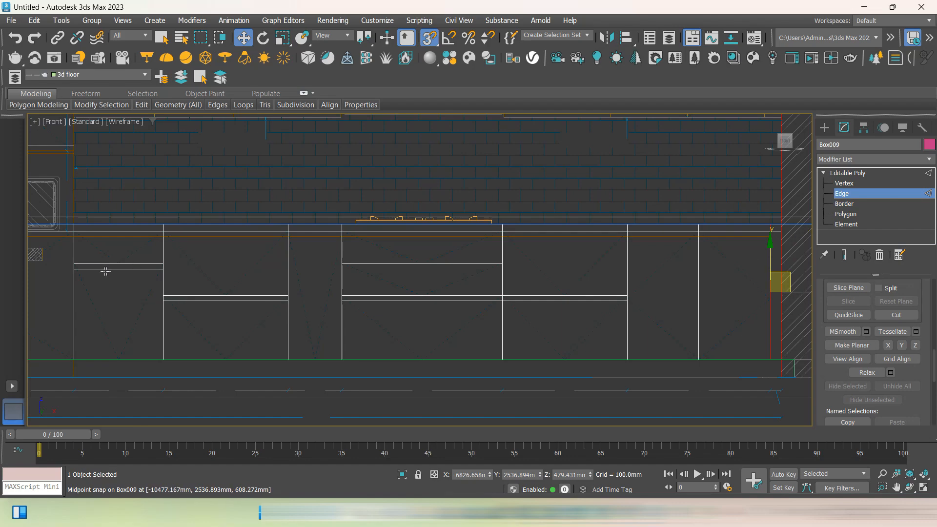
click(73, 296)
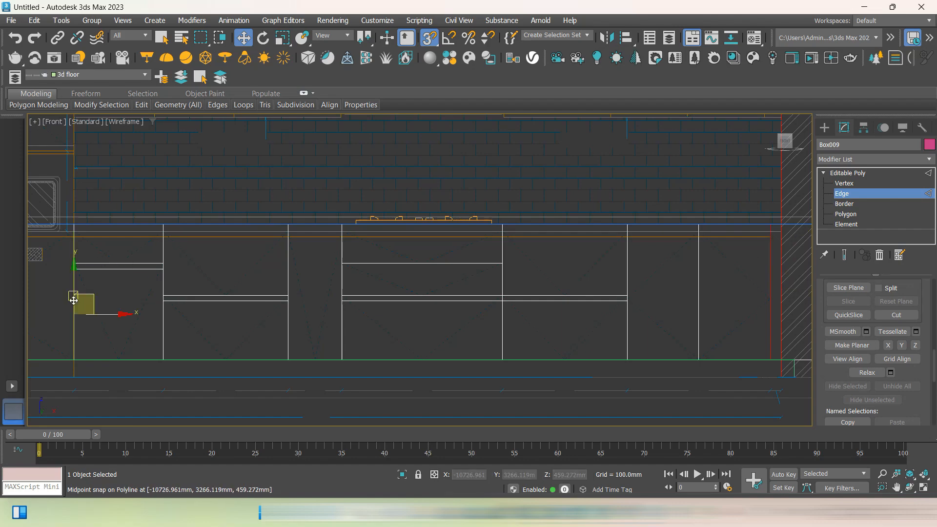
ctrl+click(162, 244)
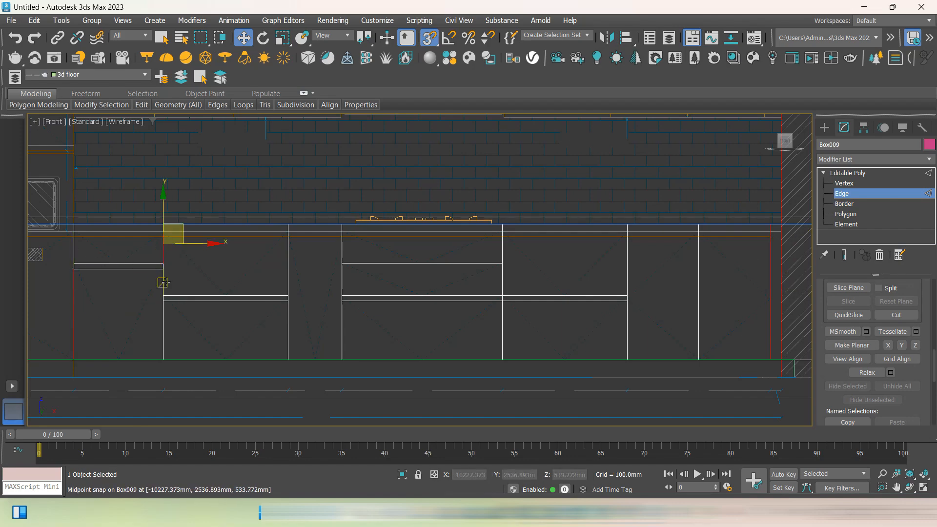
click(163, 330)
click(74, 253)
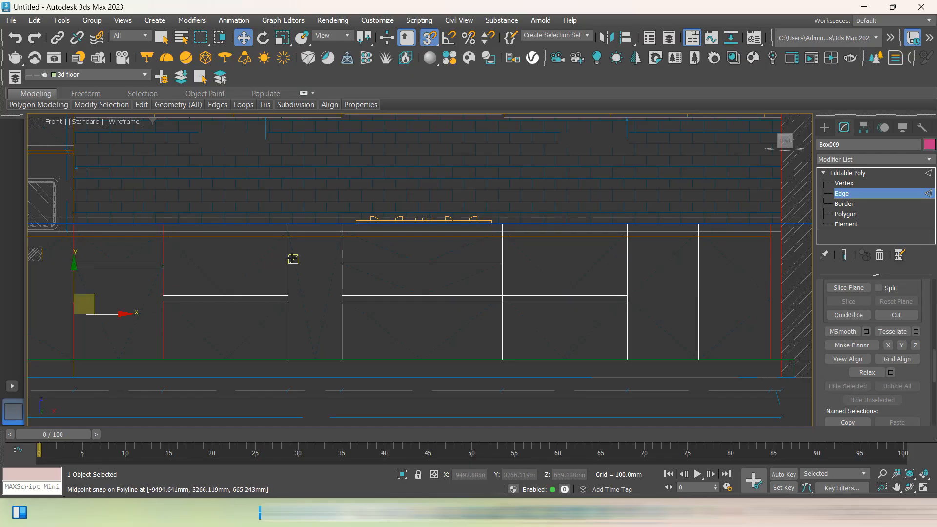
click(288, 257)
ctrl+click(288, 330)
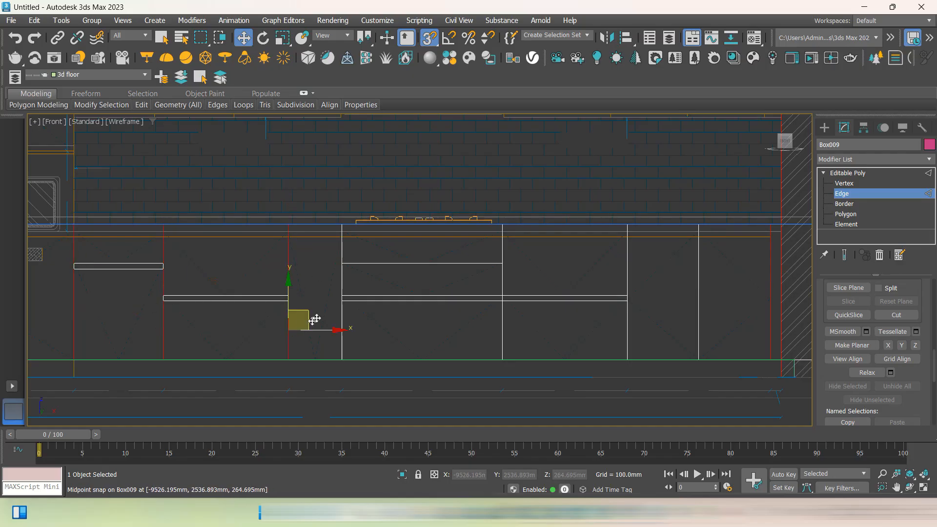
Add the vertical edges on both sides of the hob section and the remaining divisions toward the wall end to the selection
ctrl+click(341, 245)
ctrl+click(341, 280)
ctrl+click(341, 318)
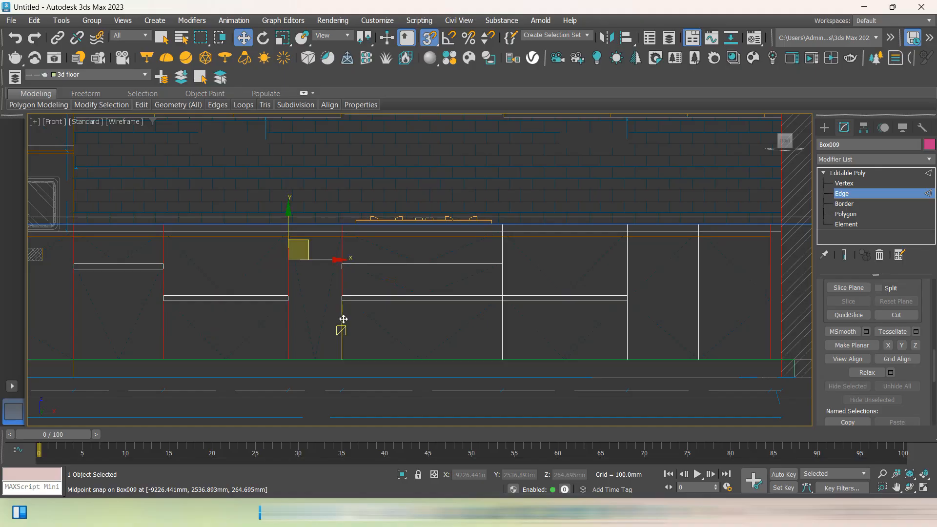
ctrl+click(502, 252)
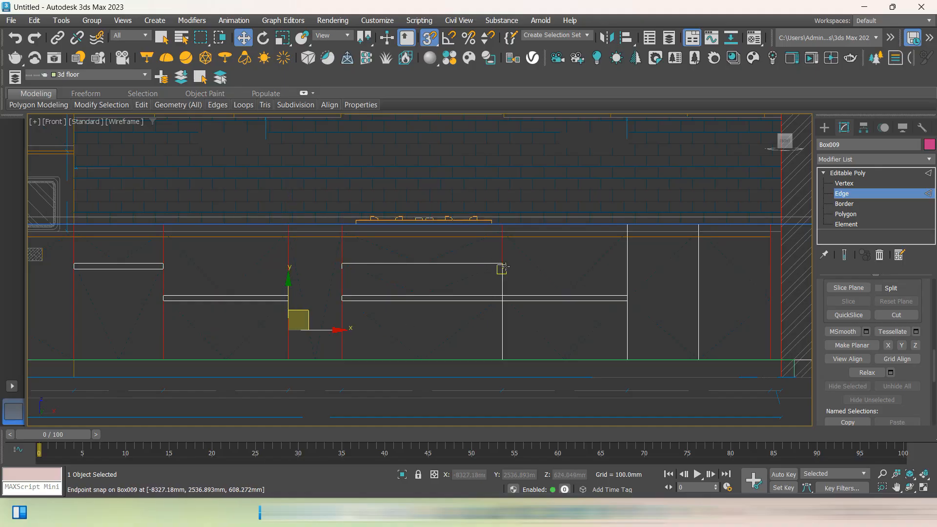
ctrl+click(502, 279)
ctrl+click(502, 328)
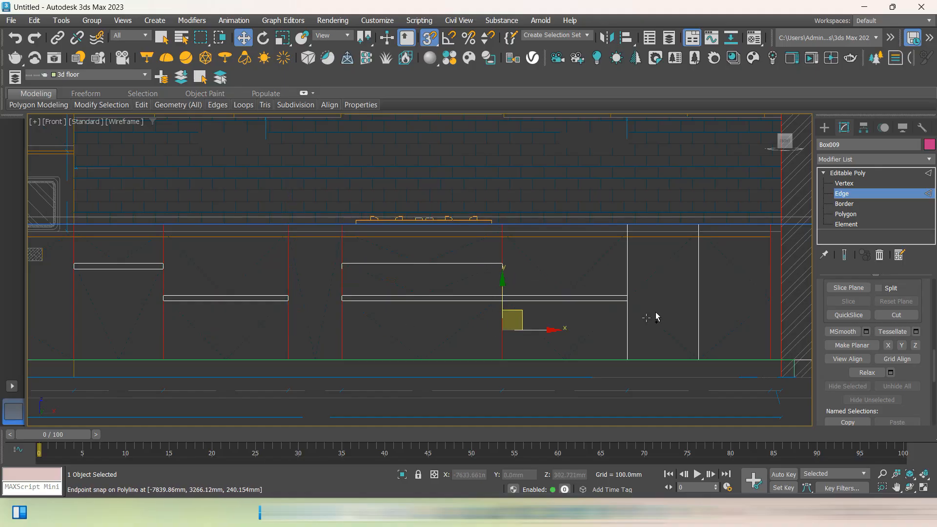
ctrl+click(626, 260)
ctrl+click(627, 331)
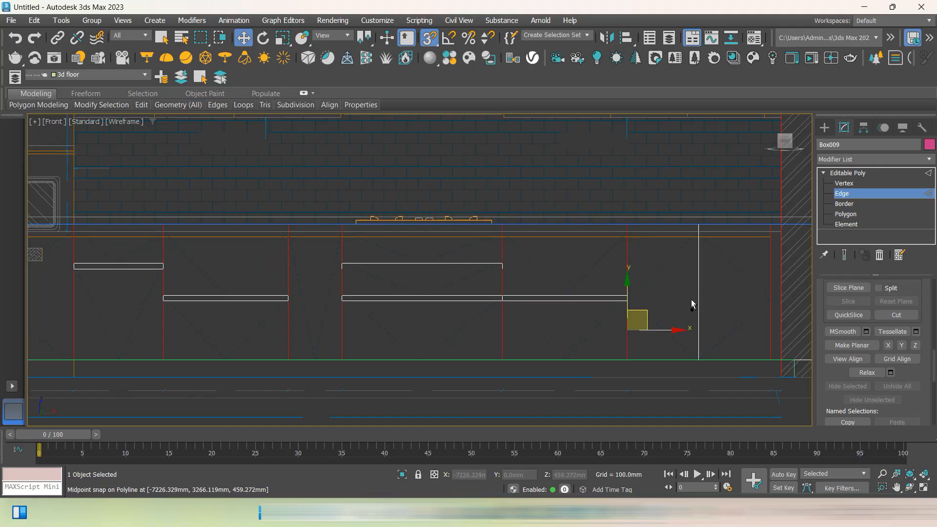
ctrl+click(698, 306)
Add the missed short vertical segments at the section divisions, including those between the paired horizontal lines, to the edge selection
scroll(619, 299, up, 4)
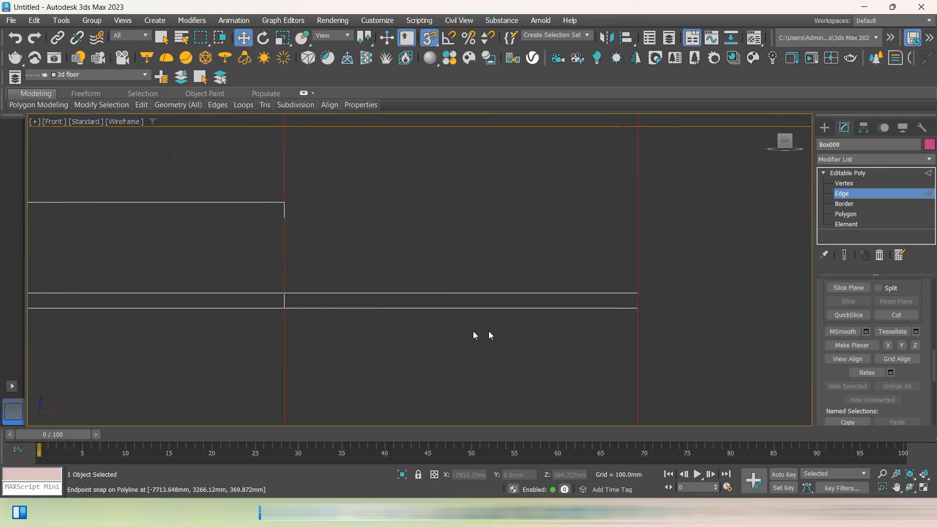
scroll(488, 331, down, 4)
scroll(281, 303, up, 1)
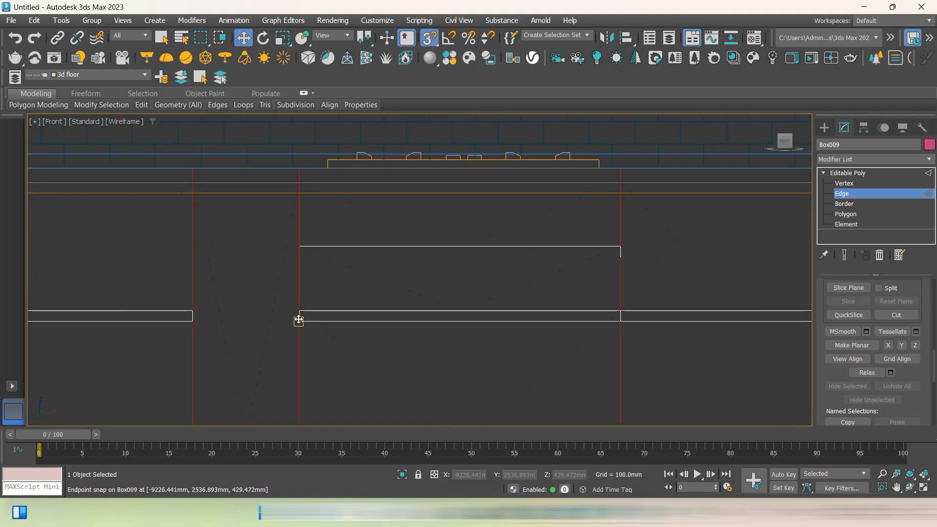
middle_drag(341, 345, 579, 334)
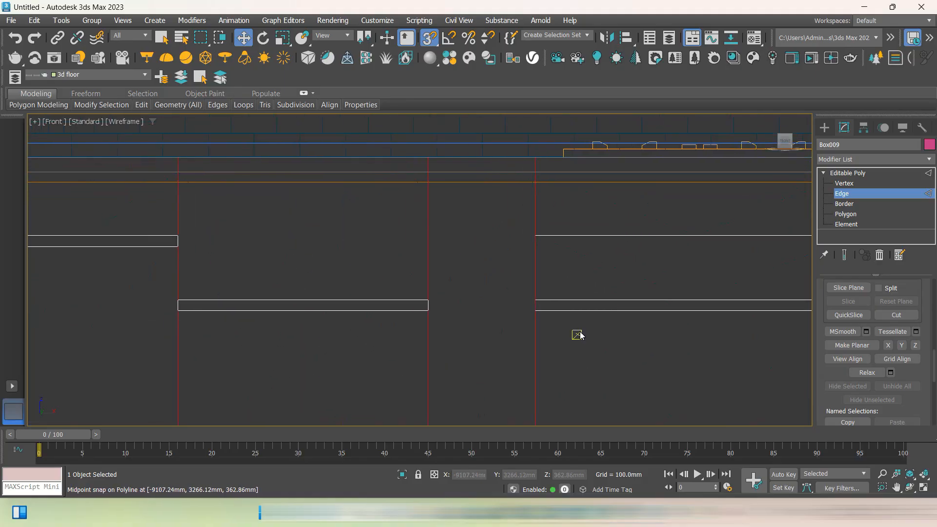
click(178, 309)
scroll(390, 345, down, 2)
scroll(220, 291, up, 2)
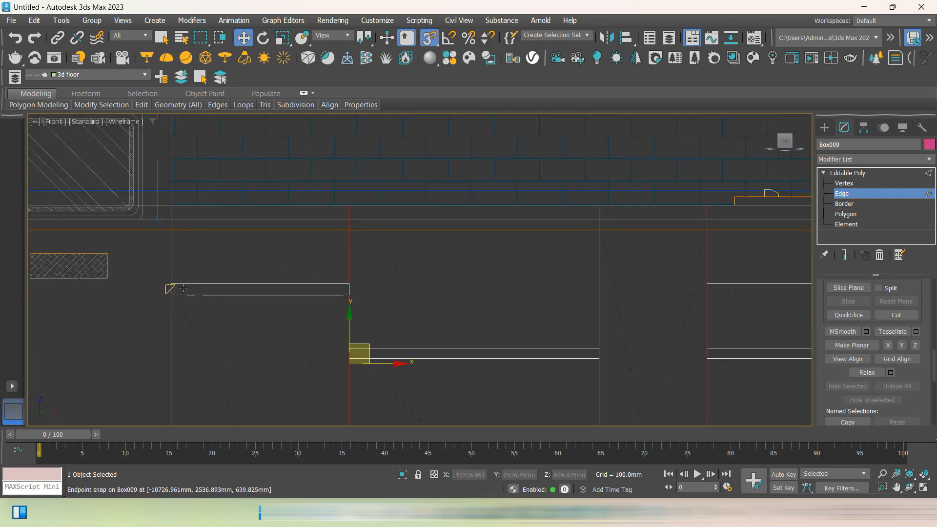
click(358, 298)
click(599, 347)
middle_drag(617, 347, 238, 301)
middle_drag(558, 305, 465, 329)
scroll(565, 342, up, 2)
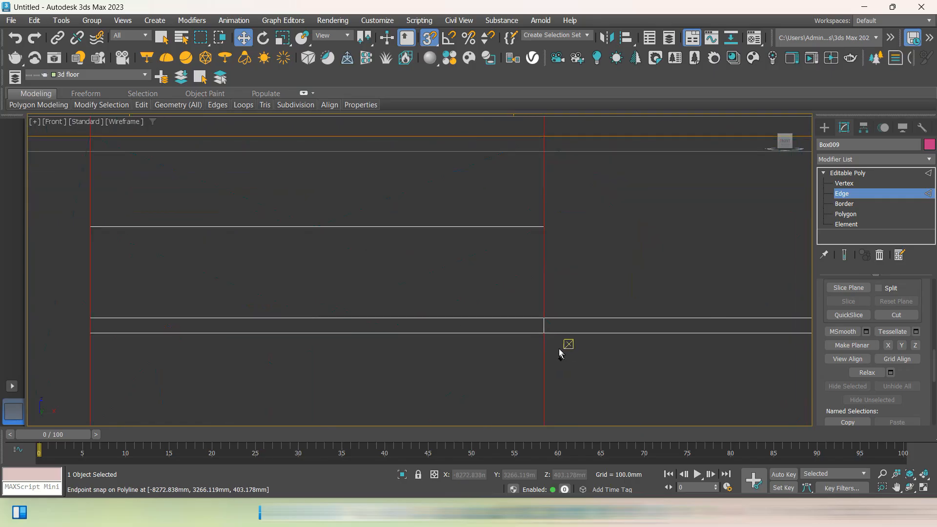
scroll(542, 318, down, 5)
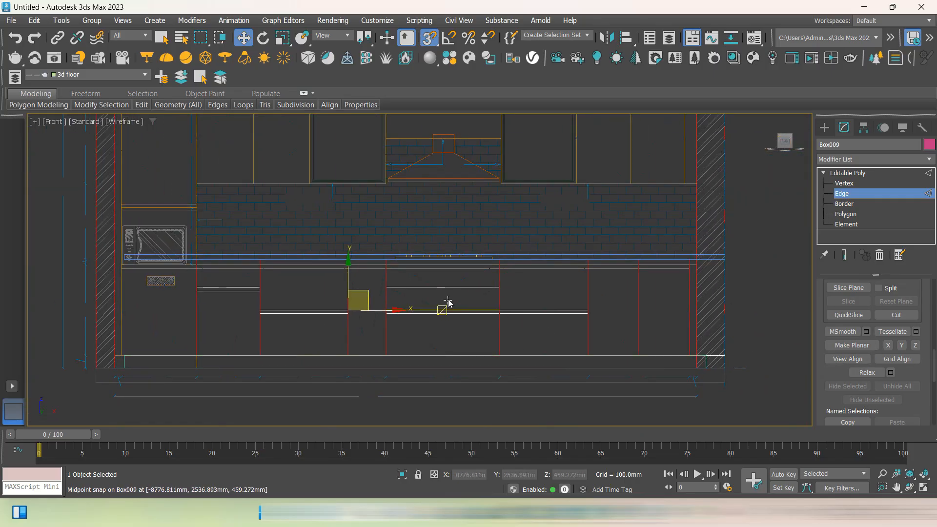
key(ctrl+z)
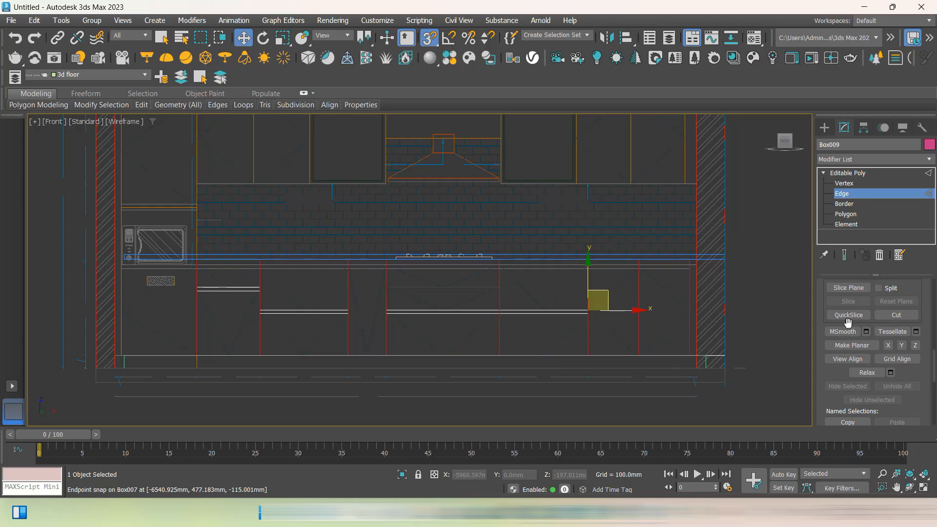
Extrude the selected vertical edges inward with a height of about -1.577 mm and a width of about 0.06 mm
scroll(847, 321, up, 5)
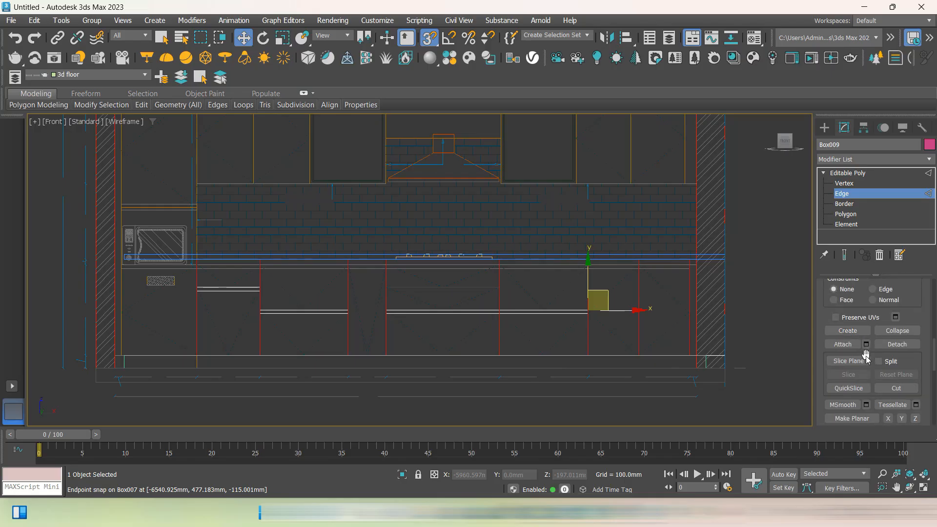
scroll(864, 359, up, 8)
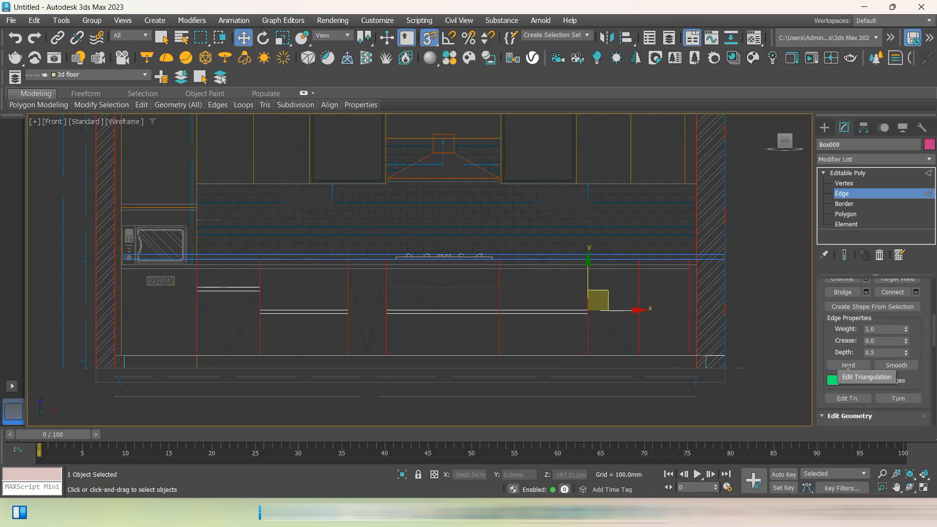
scroll(864, 320, up, 3)
click(866, 309)
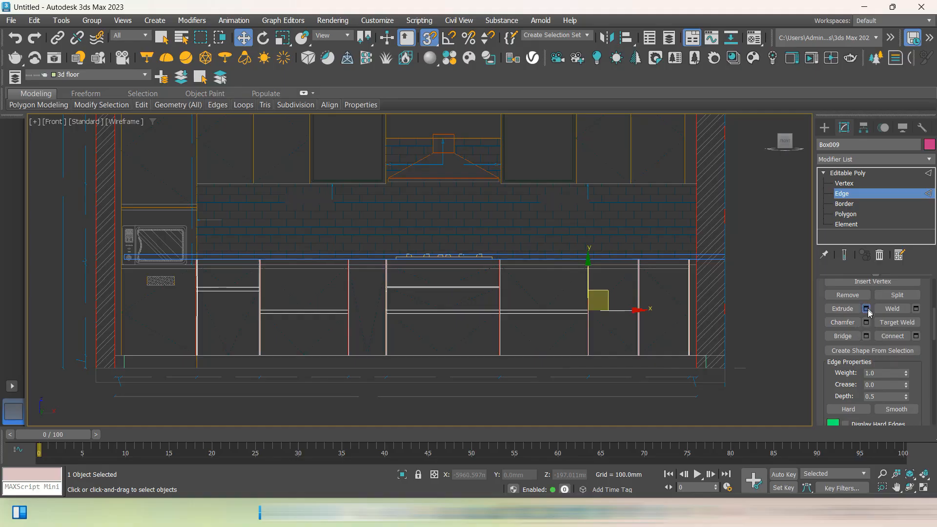
scroll(337, 306, up, 2)
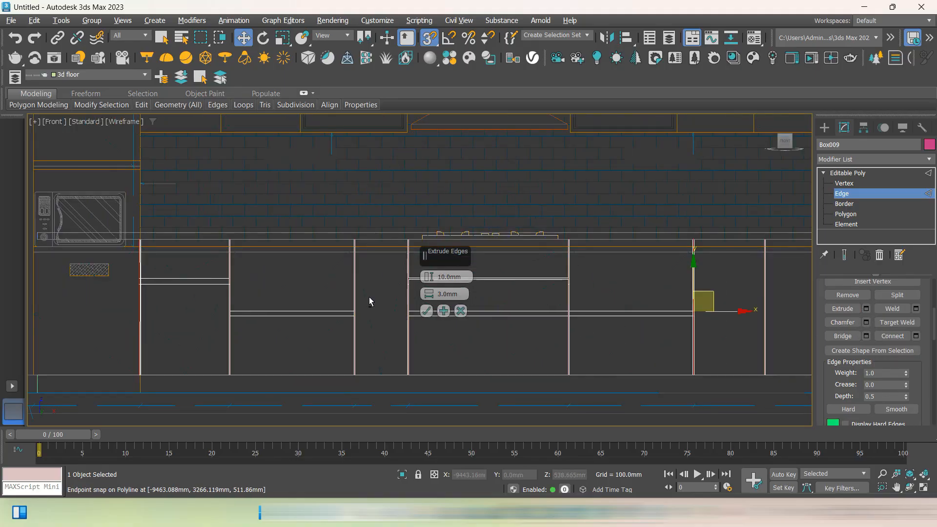
alt+middle_drag(369, 297, 320, 317)
scroll(215, 322, up, 3)
scroll(221, 312, up, 6)
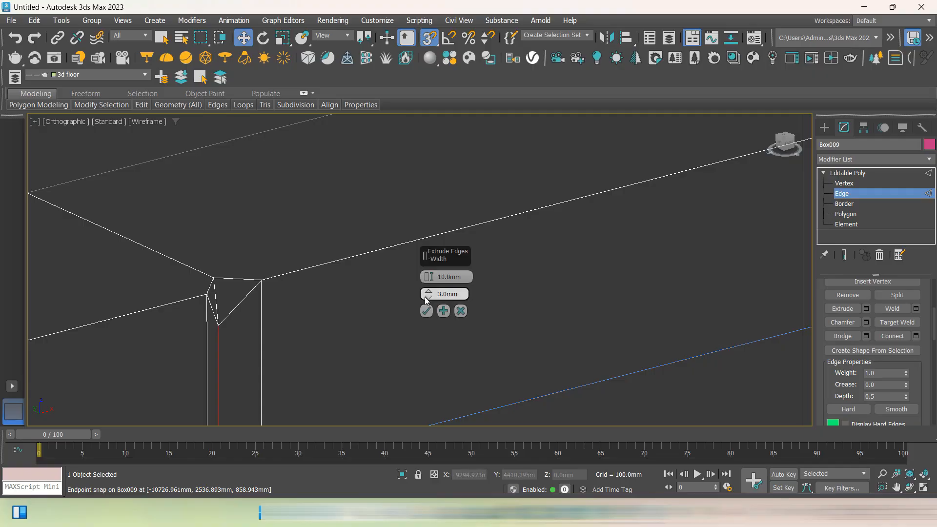
drag(429, 294, 438, 368)
drag(428, 277, 442, 330)
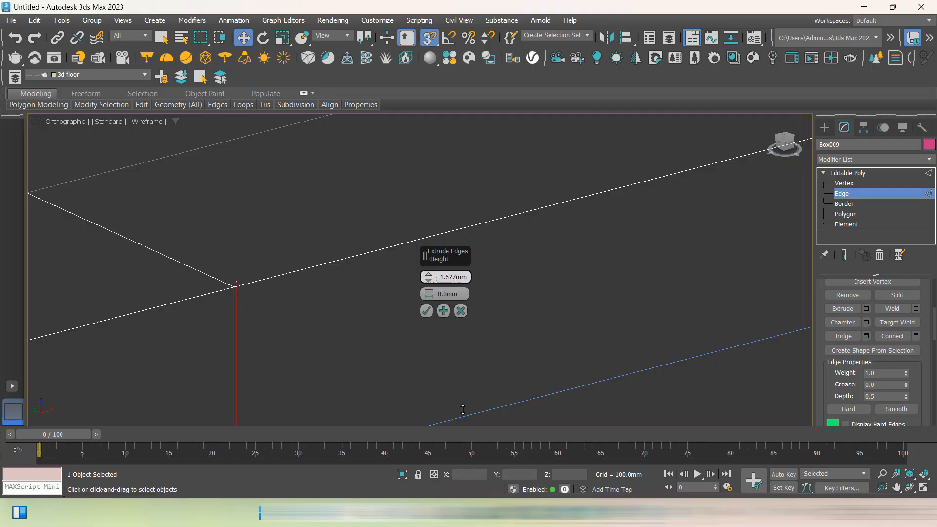
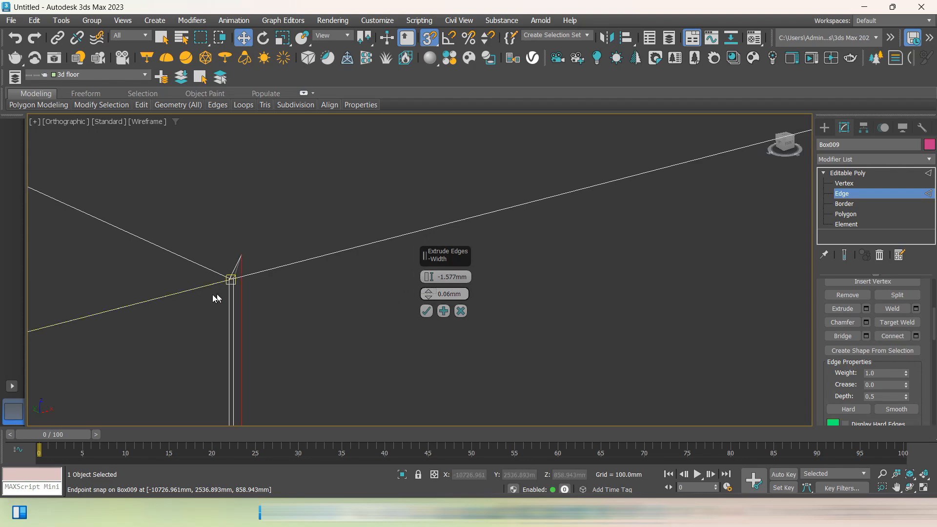
scroll(223, 292, up, 3)
scroll(263, 256, down, 5)
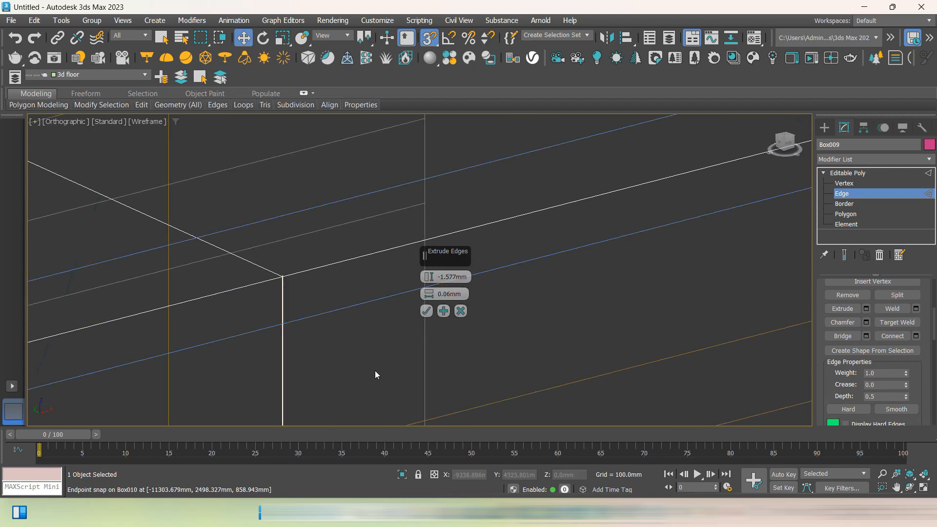
Set the pending edge extrusion on the cabinet box to a height of about -1.309 mm and a width of about 0.107 mm
alt+middle_drag(270, 314, 231, 318)
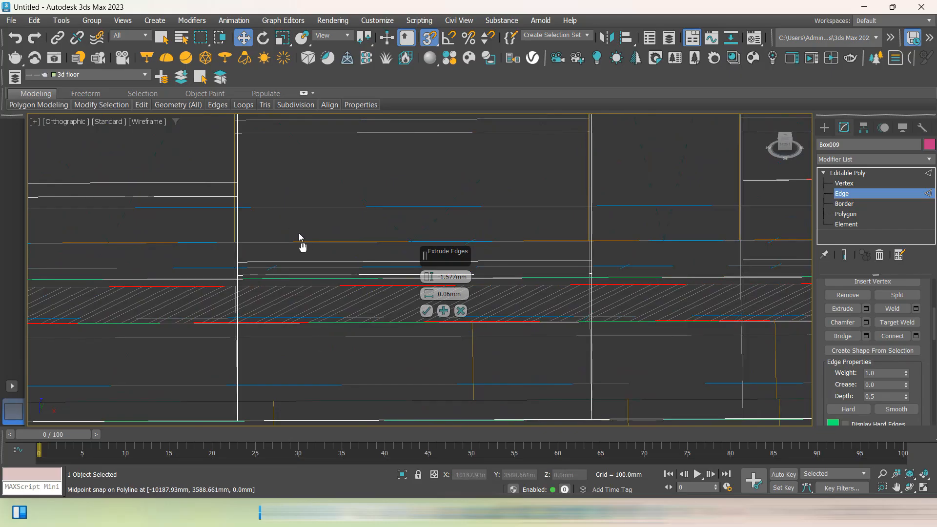
middle_drag(299, 234, 342, 419)
scroll(268, 278, up, 3)
scroll(310, 300, down, 6)
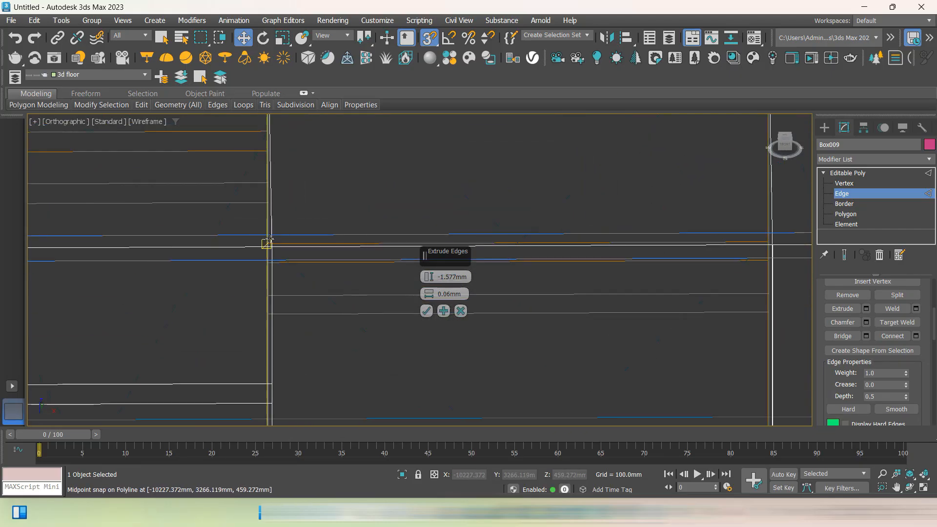
click(780, 149)
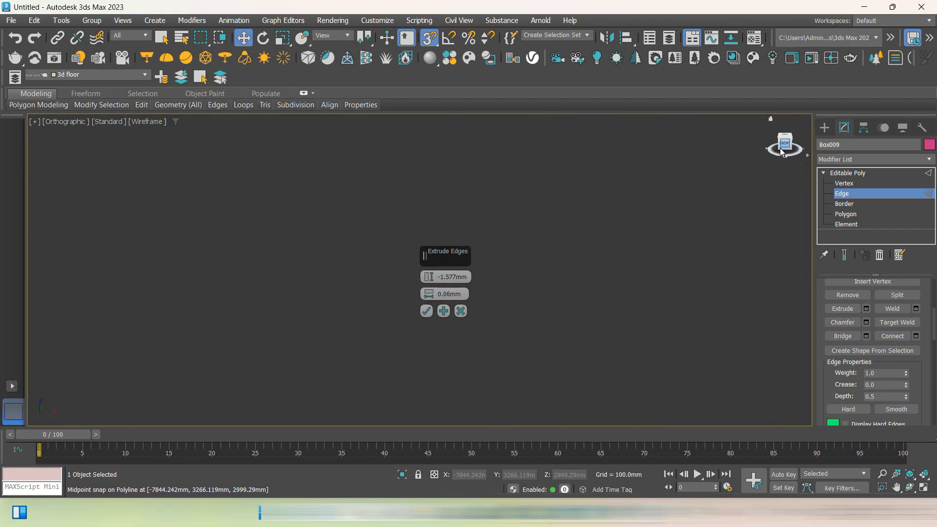
scroll(274, 261, up, 10)
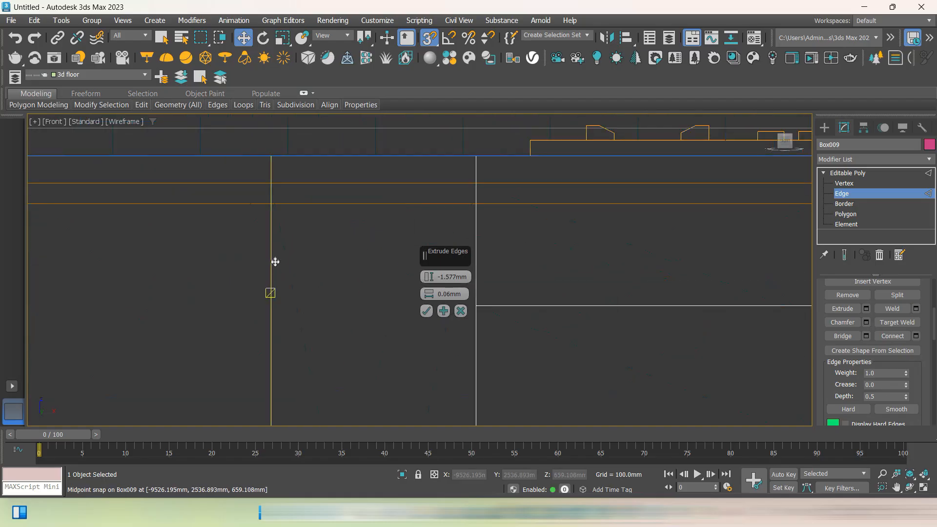
scroll(283, 356, up, 1)
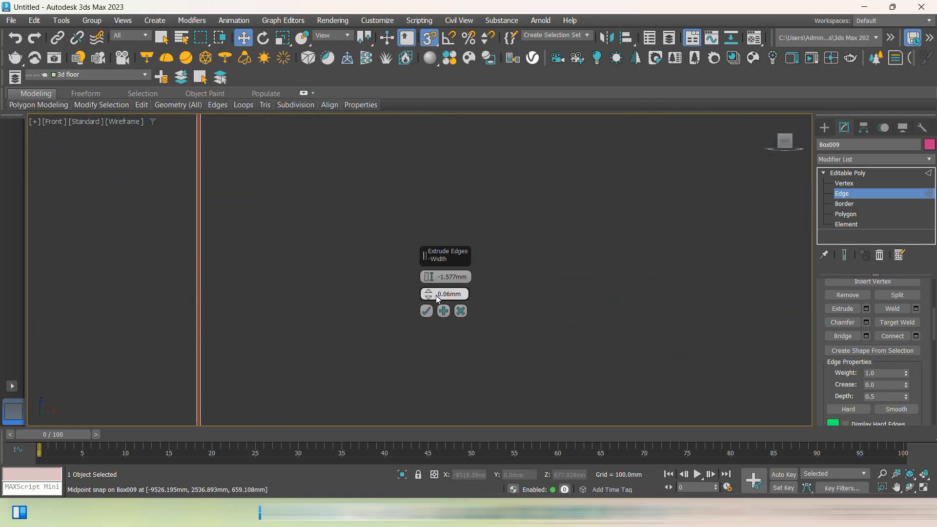
drag(431, 270, 426, 283)
scroll(347, 248, down, 4)
scroll(350, 264, down, 4)
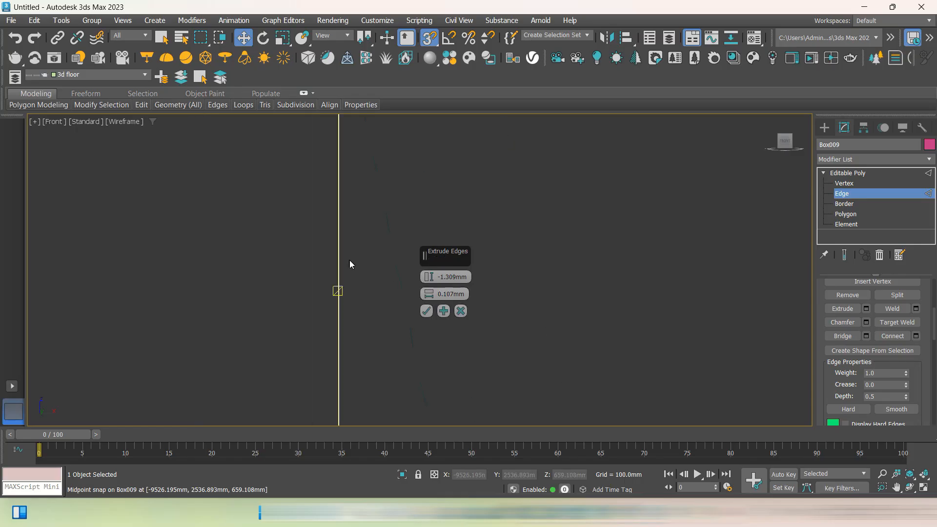
scroll(349, 264, down, 4)
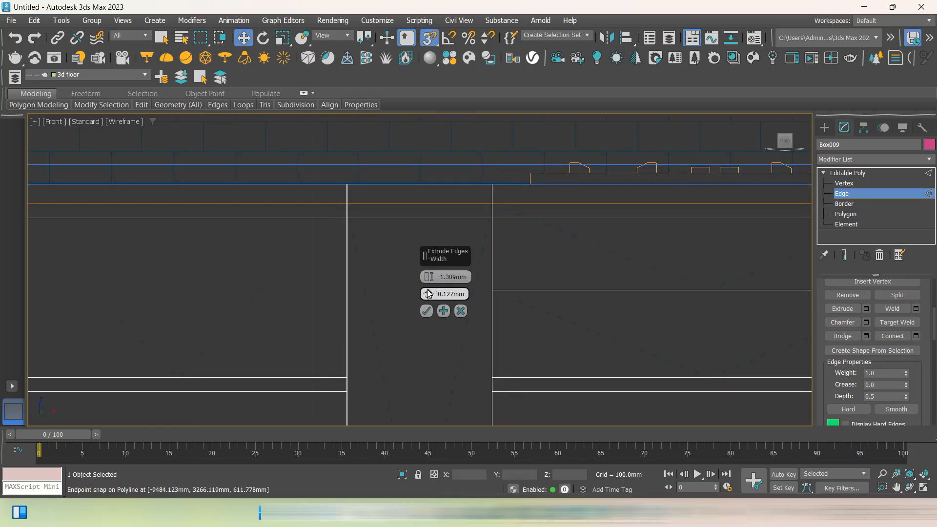
Widen the groove extrusion to about 1.146 mm, apply it, and show the cabinets shaded
drag(429, 291, 437, 289)
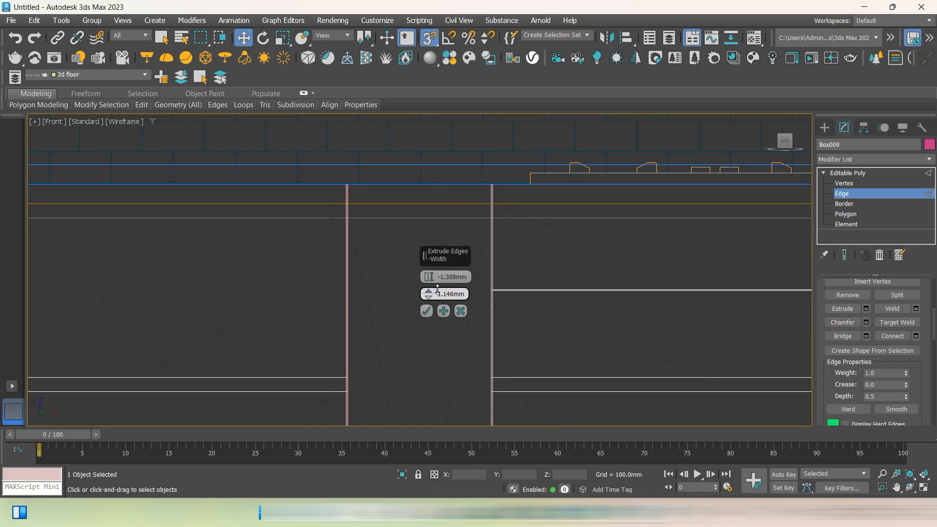
scroll(325, 387, up, 4)
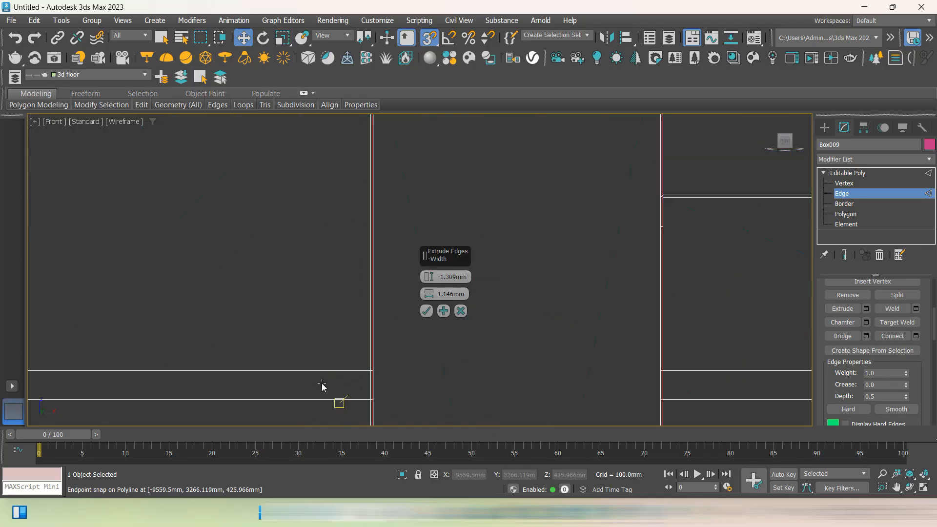
click(426, 311)
scroll(426, 253, down, 5)
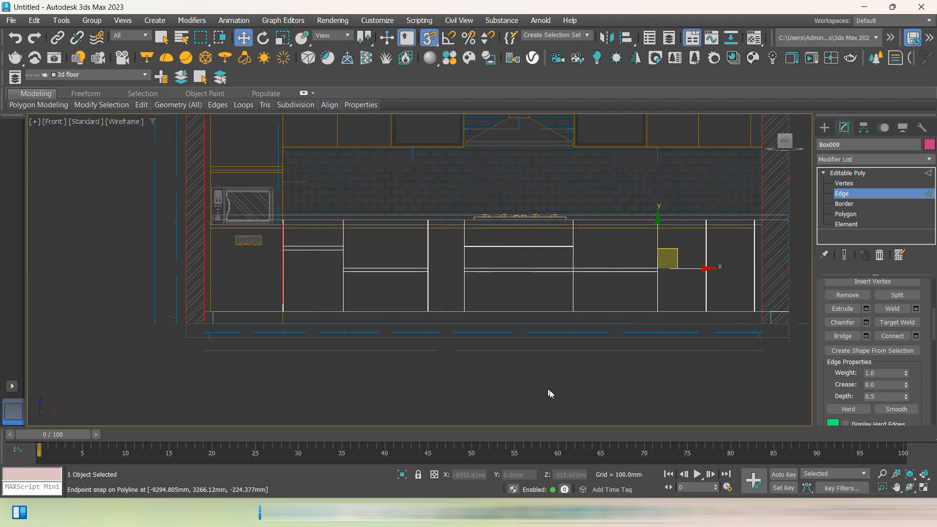
key(F3)
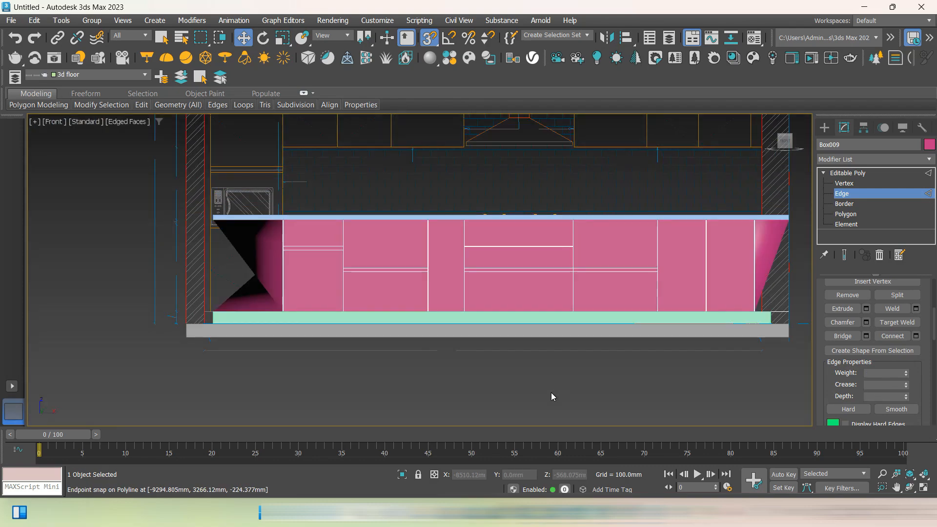
Undo the edge extrusion and the earlier vertex removals on the cabinet box
key(ctrl+z)
key(ctrl+z)
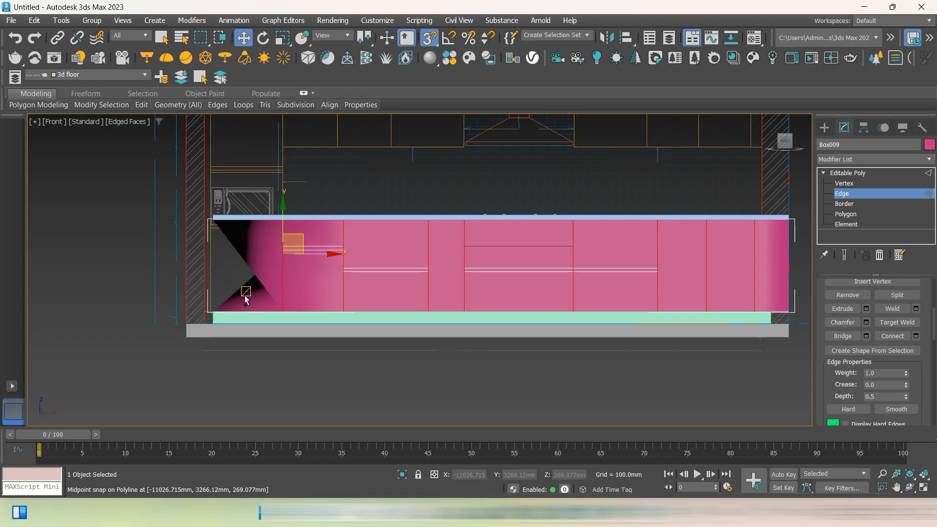
drag(293, 342, 225, 253)
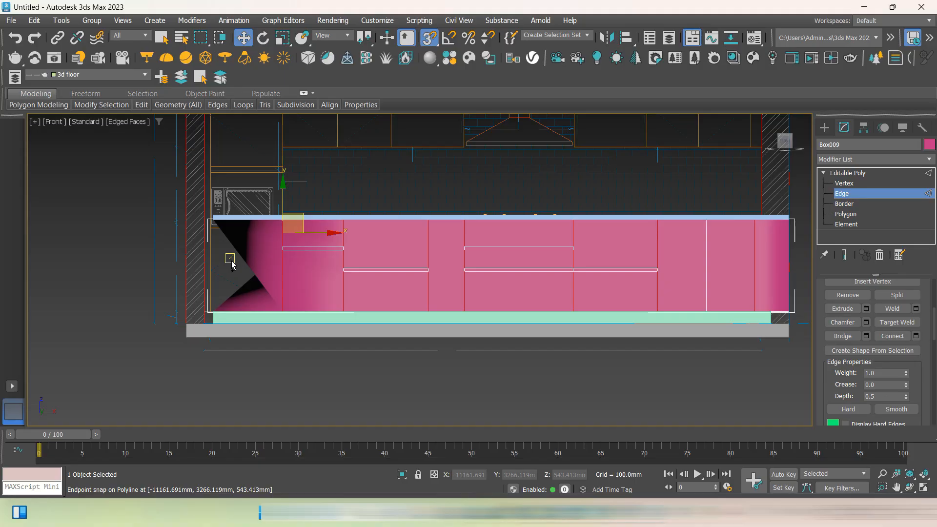
key(F3)
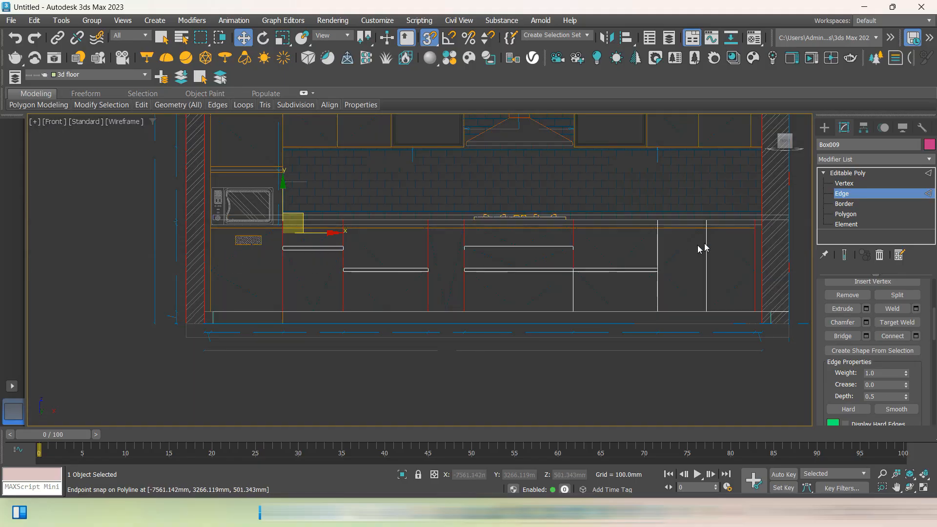
click(848, 185)
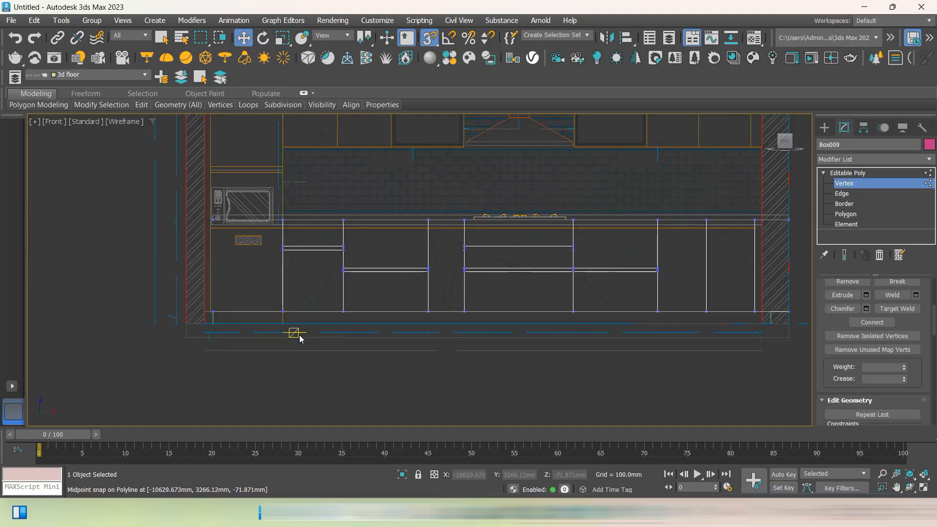
key(ctrl+z)
key(ctrl+z)
key(ctrl+z)
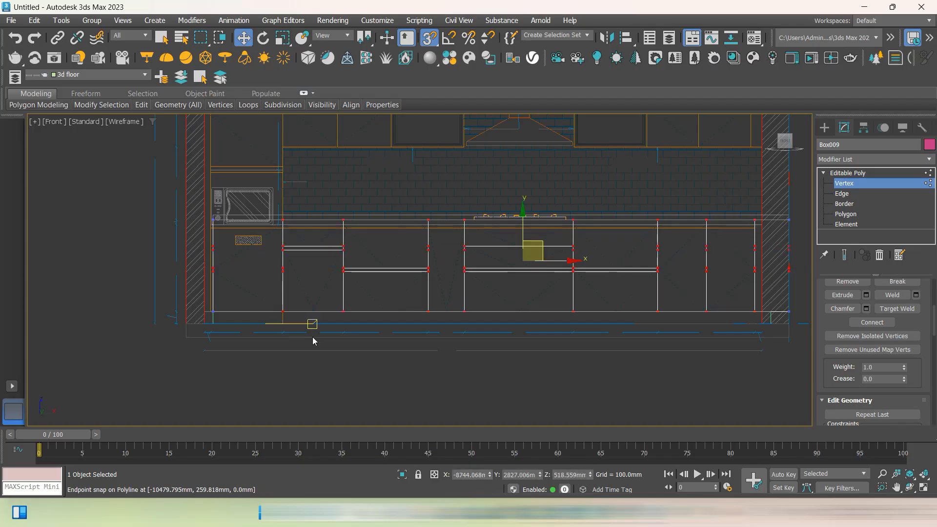
Try to remove the intermediate vertices on the cabinet's outer edge at the microwave end, and undo the removal
key(F3)
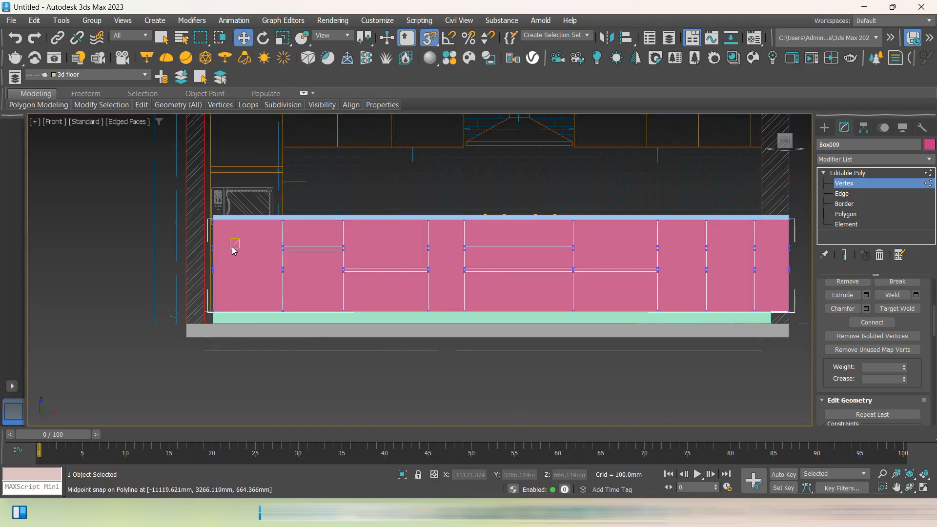
drag(231, 246, 205, 291)
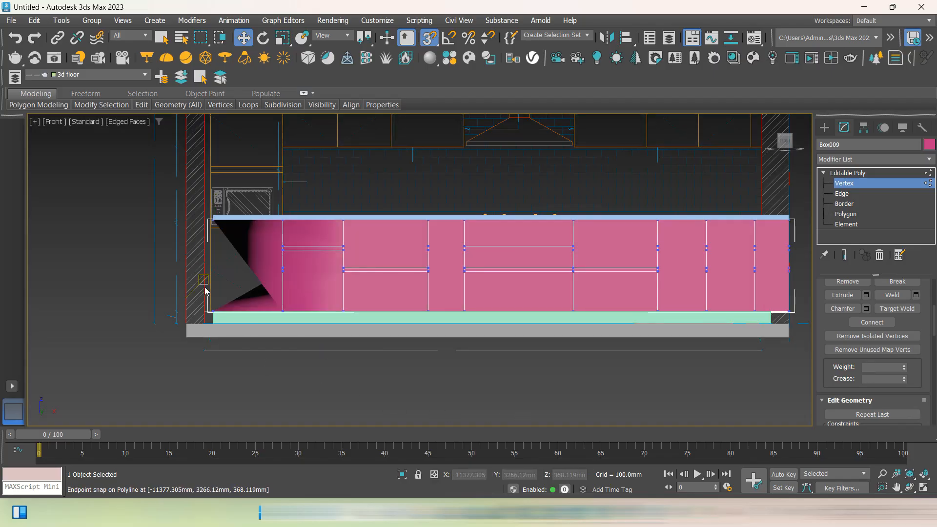
key(ctrl+z)
click(332, 376)
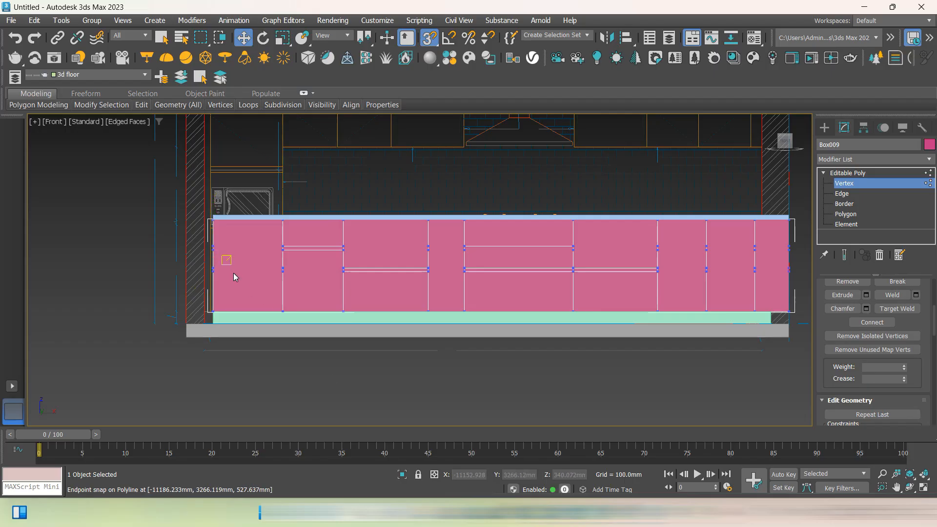
Remove the surplus vertices from the vertical divisions on the microwave side where no drawer line meets them
scroll(283, 269, up, 3)
drag(262, 252, 312, 301)
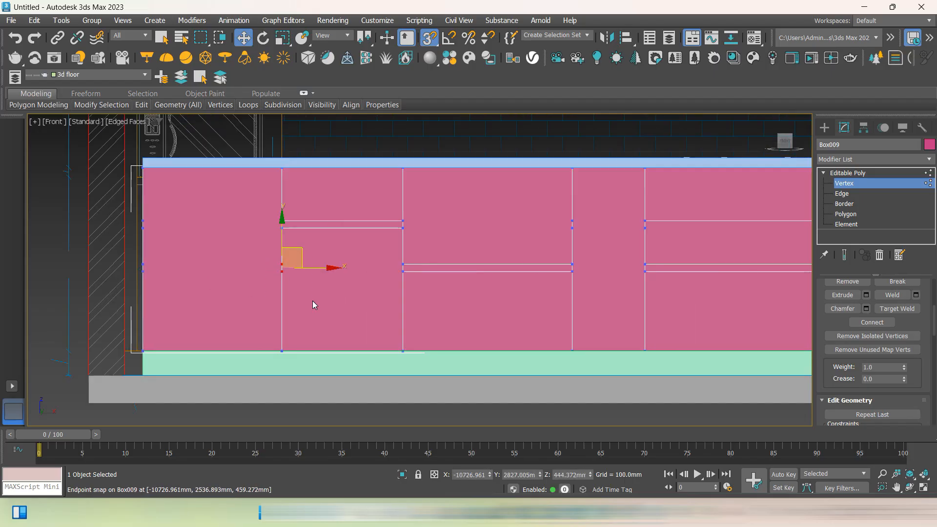
click(312, 300)
middle_drag(313, 301, 270, 314)
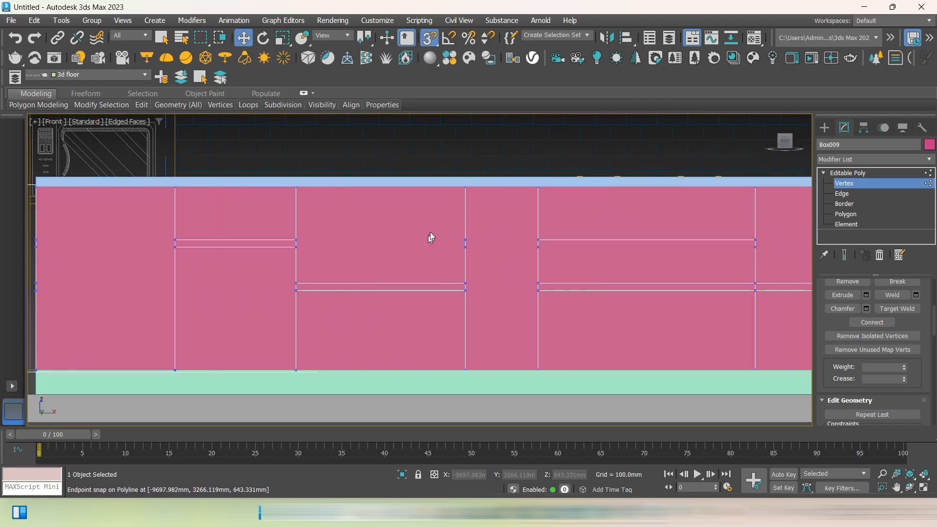
middle_drag(507, 295, 316, 266)
middle_drag(583, 282, 405, 290)
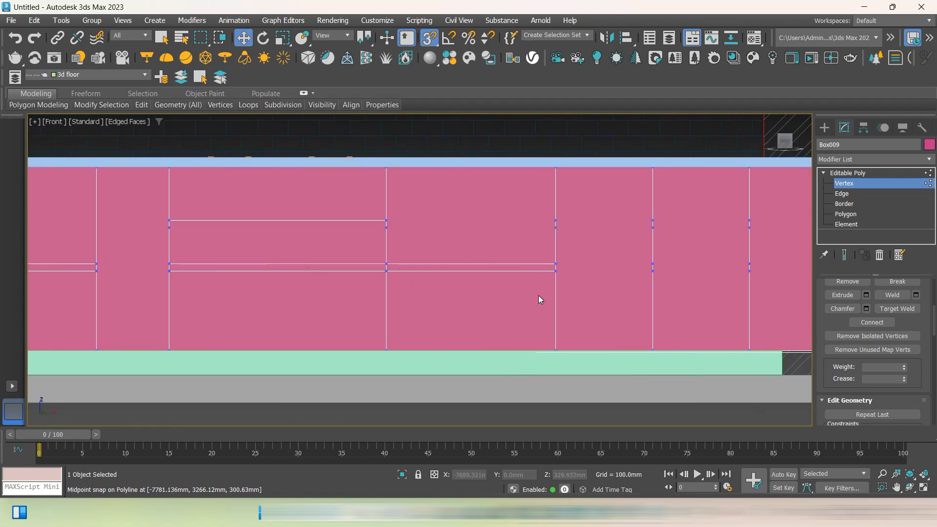
Remove the surplus upper and lower vertices from the vertical divisions toward the wall end, keeping those where drawer lines meet
middle_drag(538, 295, 470, 309)
drag(672, 244, 768, 256)
key(BackSpace)
click(795, 302)
drag(668, 266, 702, 305)
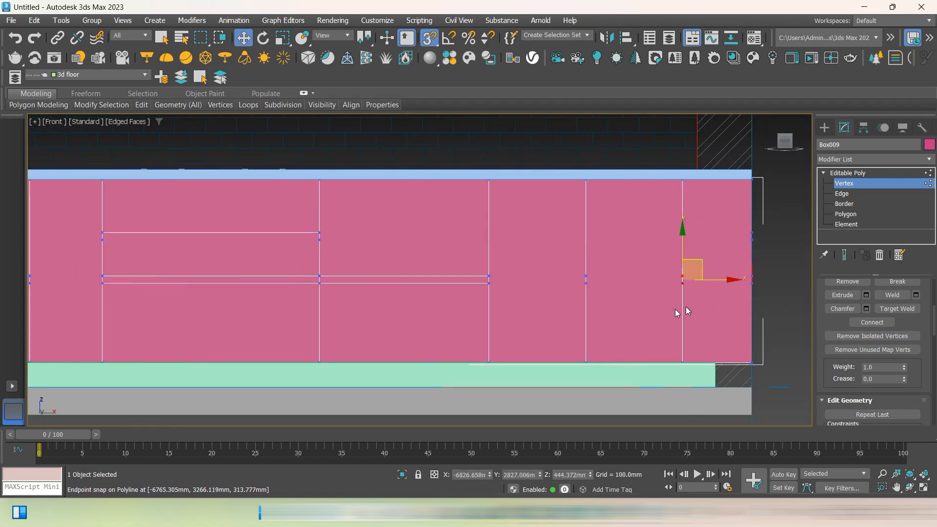
key(BackSpace)
drag(569, 266, 631, 311)
key(BackSpace)
In wireframe, select the two full-height vertical edges nearest the wall end and the upper segment of the next division
middle_drag(510, 325, 666, 316)
middle_drag(371, 315, 520, 313)
mouse_move(221, 316)
middle_down()
mouse_move(405, 318)
mouse_move(338, 315)
middle_up()
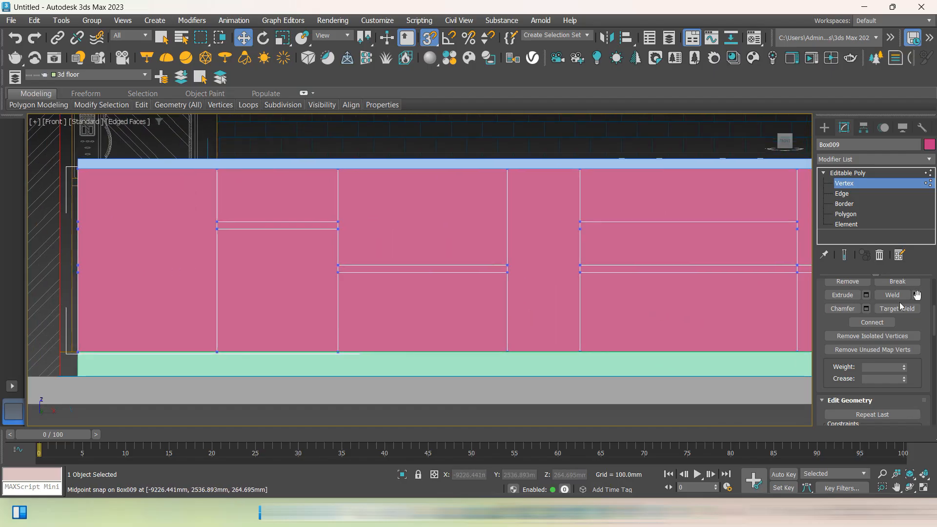
click(842, 194)
scroll(623, 256, down, 2)
middle_drag(623, 255, 488, 252)
middle_drag(754, 237, 676, 236)
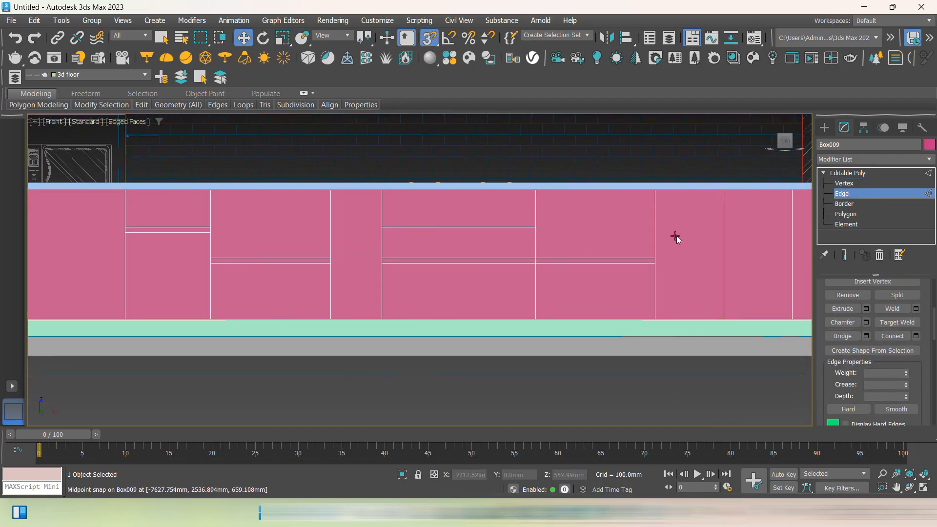
scroll(677, 235, down, 3)
scroll(719, 233, up, 2)
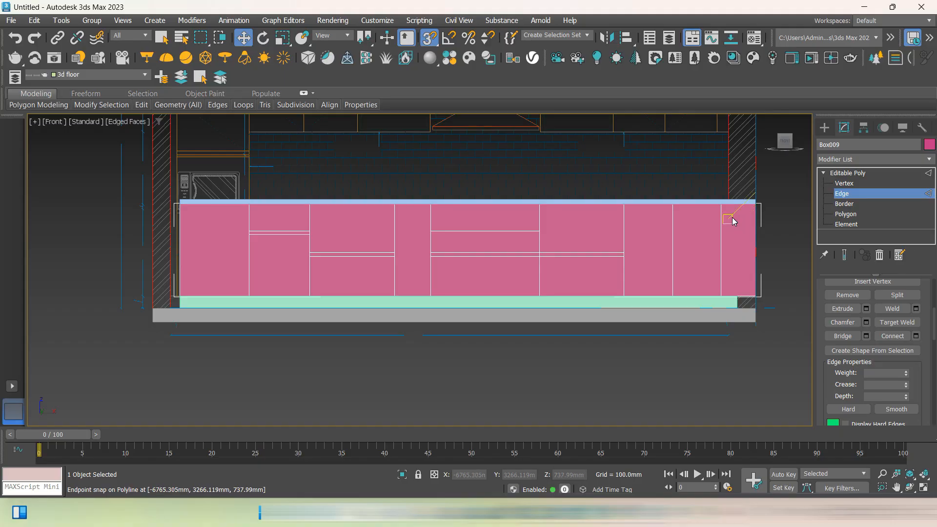
key(F3)
scroll(732, 218, up, 3)
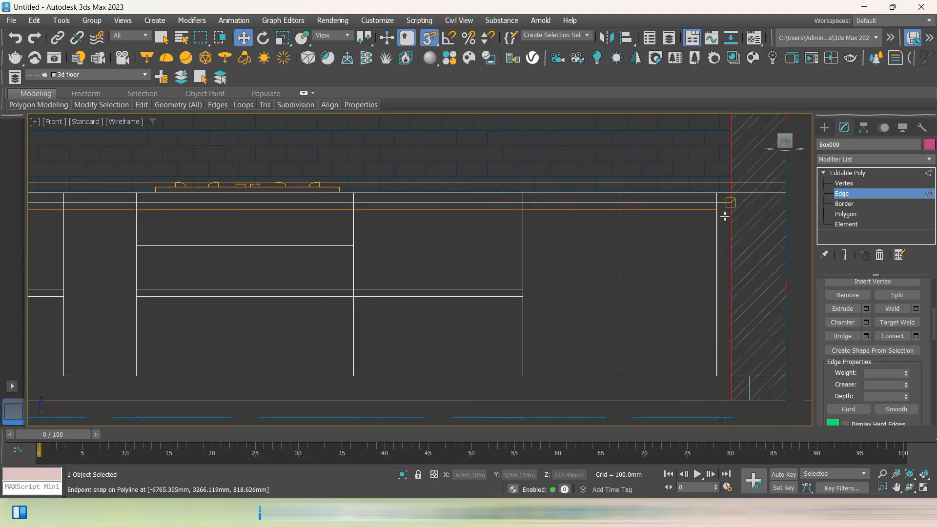
click(722, 227)
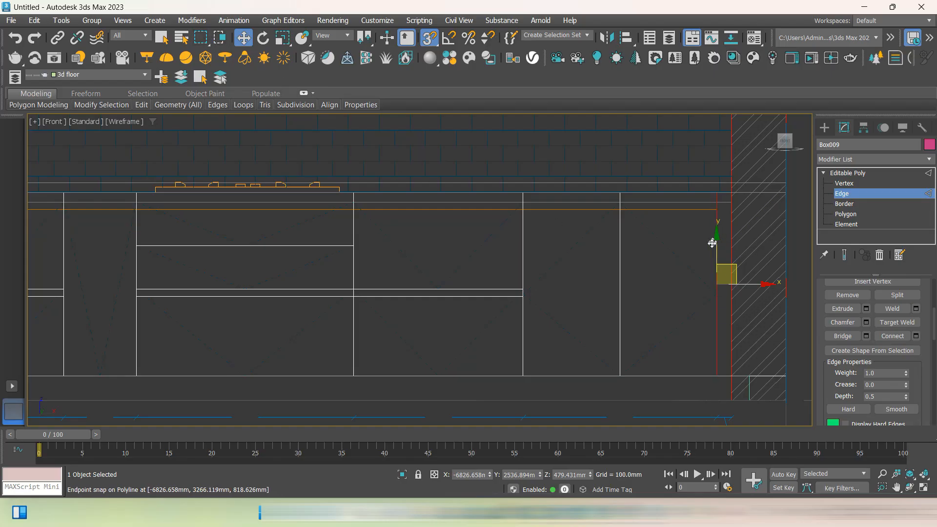
drag(618, 254, 534, 245)
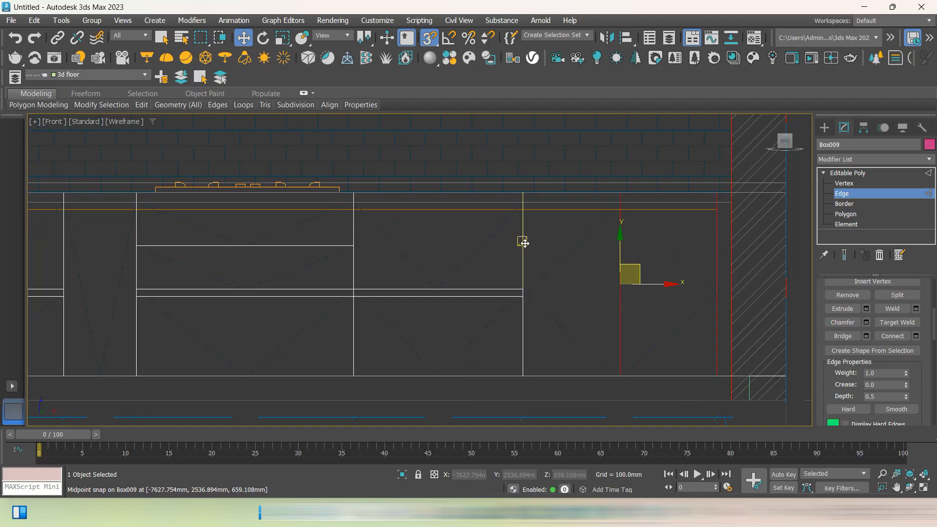
ctrl+click(525, 243)
Add the lower segments of the remaining vertical divisions and the upper segments of the three divisions nearest the microwave to the selection
middle_drag(446, 337, 492, 326)
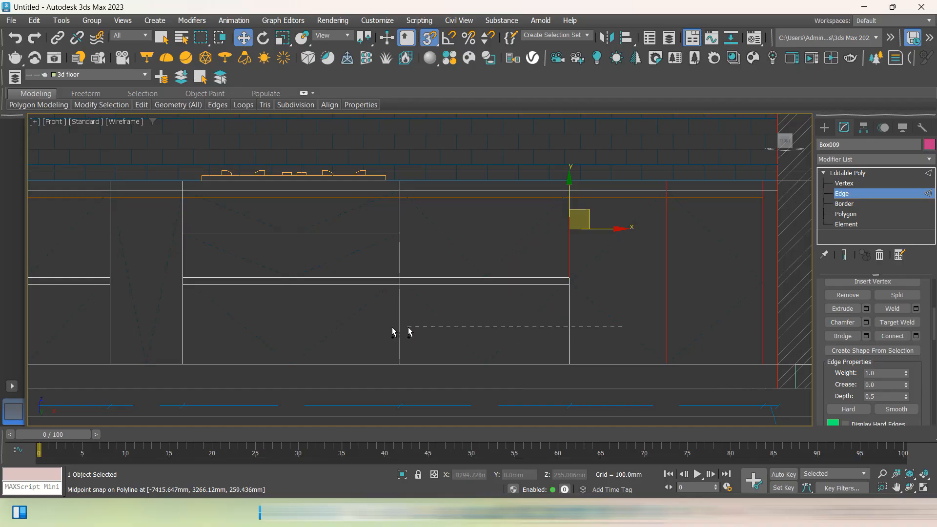
ctrl+drag(139, 336, 81, 336)
middle_drag(257, 320, 589, 322)
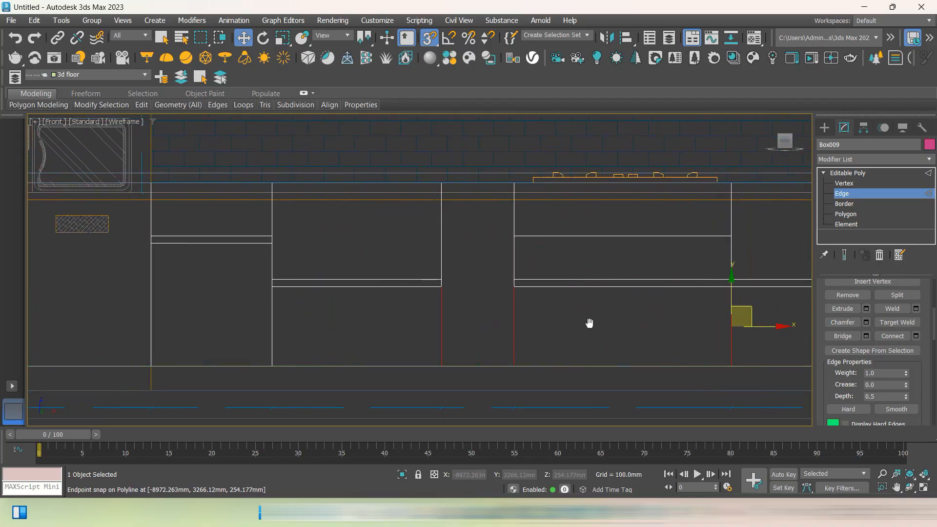
ctrl+drag(474, 324, 100, 336)
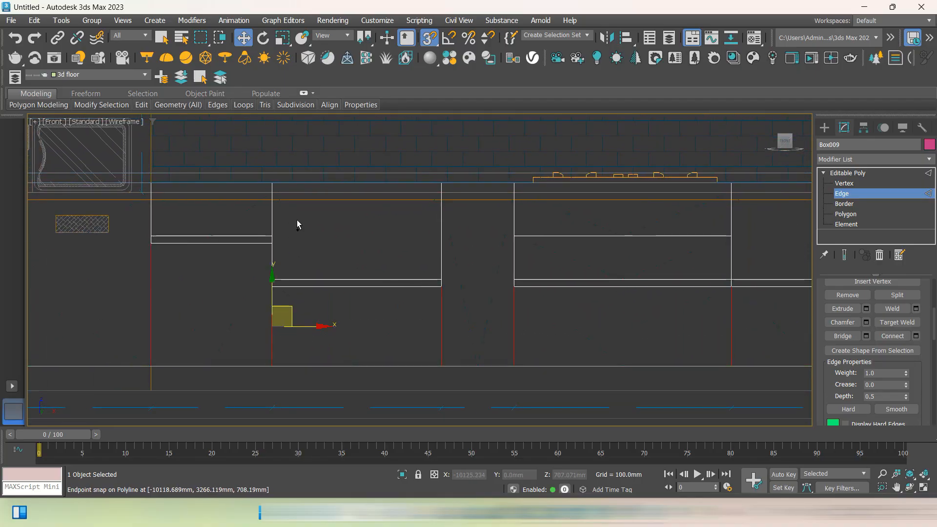
ctrl+drag(138, 222, 136, 222)
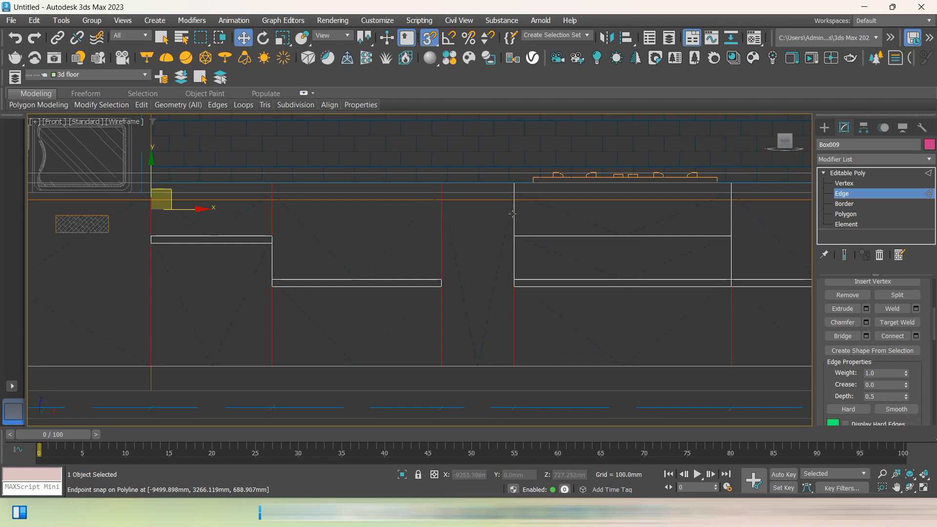
Add the upper vertical edges on both sides of the hob section and its upper horizontal drawer line to the selection
ctrl+drag(531, 212, 474, 227)
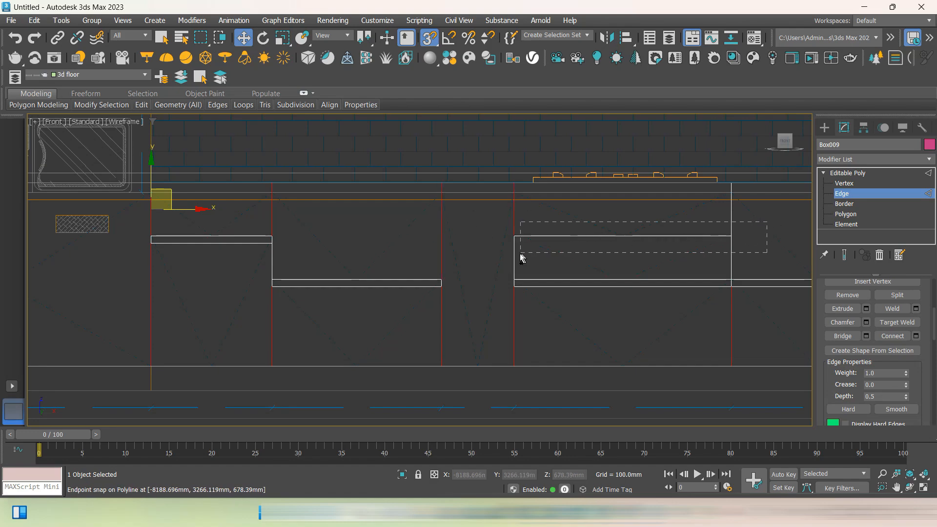
ctrl+drag(493, 259, 491, 259)
middle_drag(561, 313, 226, 323)
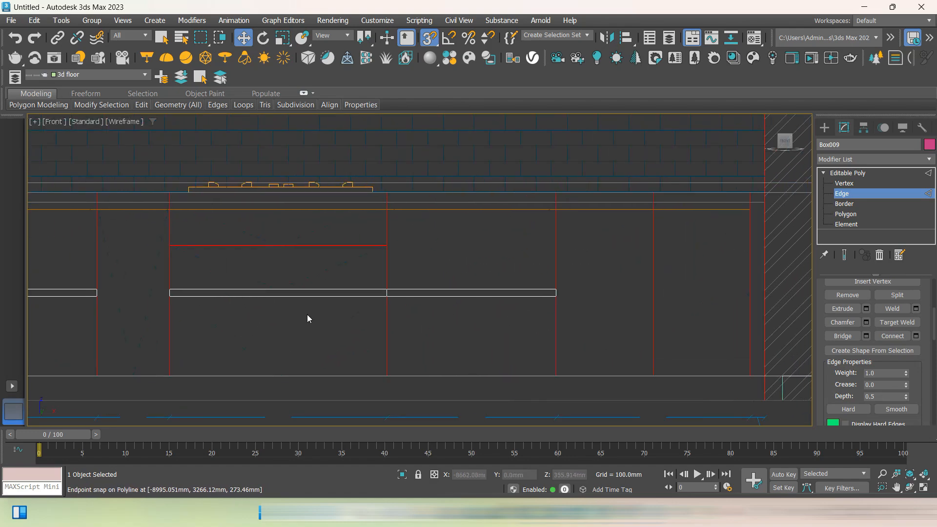
Add the paired horizontal drawer-gap lines and the short vertical segments between them to the edge selection along the whole cabinet run
middle_drag(344, 312, 819, 306)
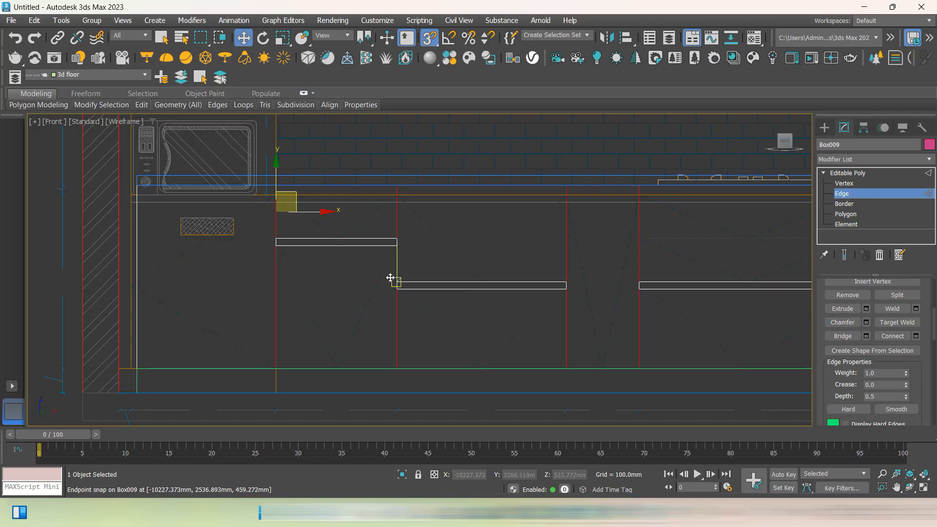
scroll(390, 277, up, 3)
ctrl+drag(372, 207, 351, 252)
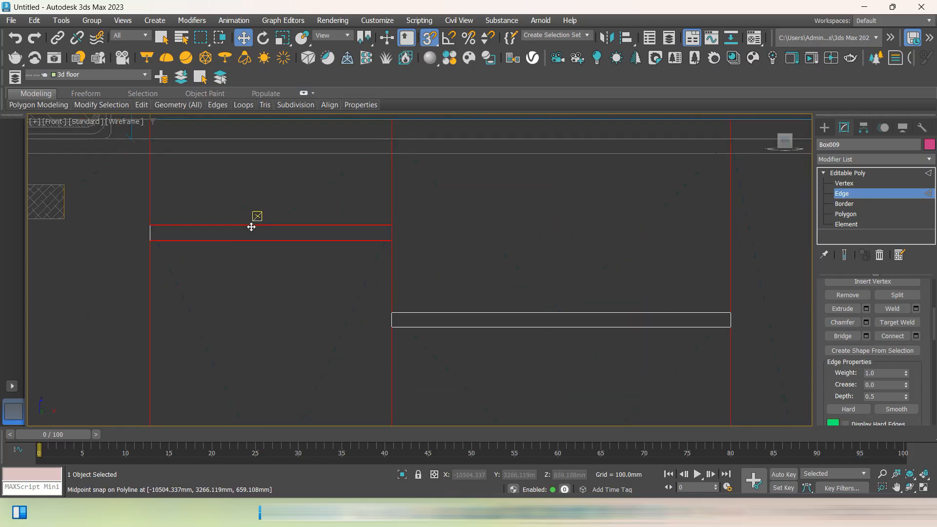
scroll(147, 222, down, 3)
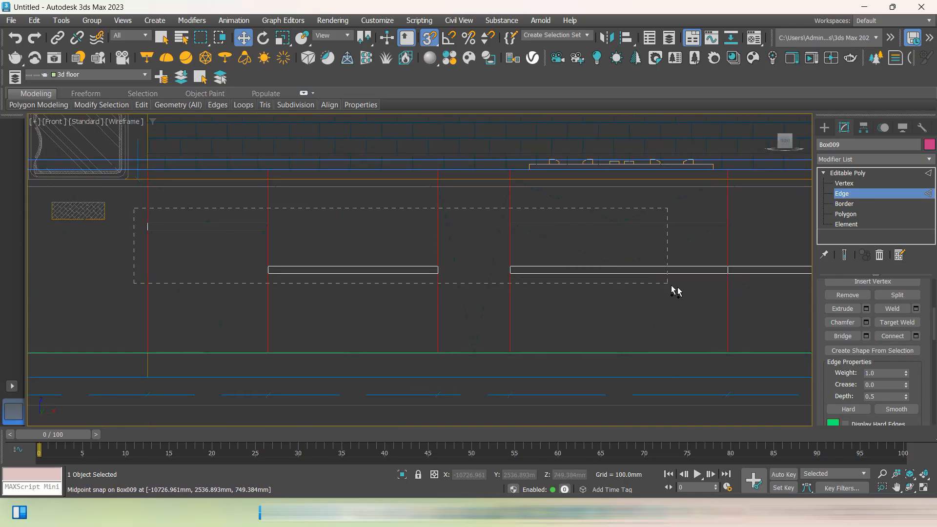
ctrl+drag(671, 285, 693, 301)
scroll(540, 297, down, 4)
scroll(554, 292, up, 5)
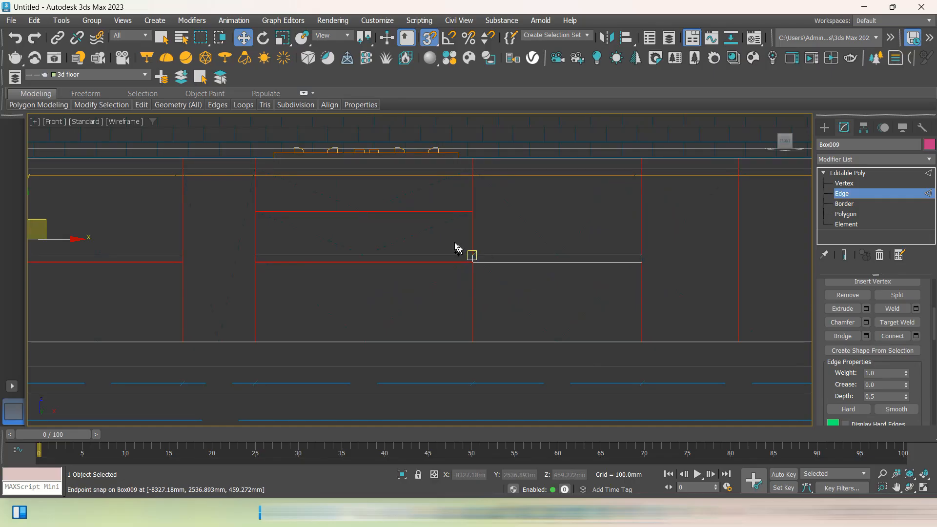
ctrl+drag(439, 234, 656, 275)
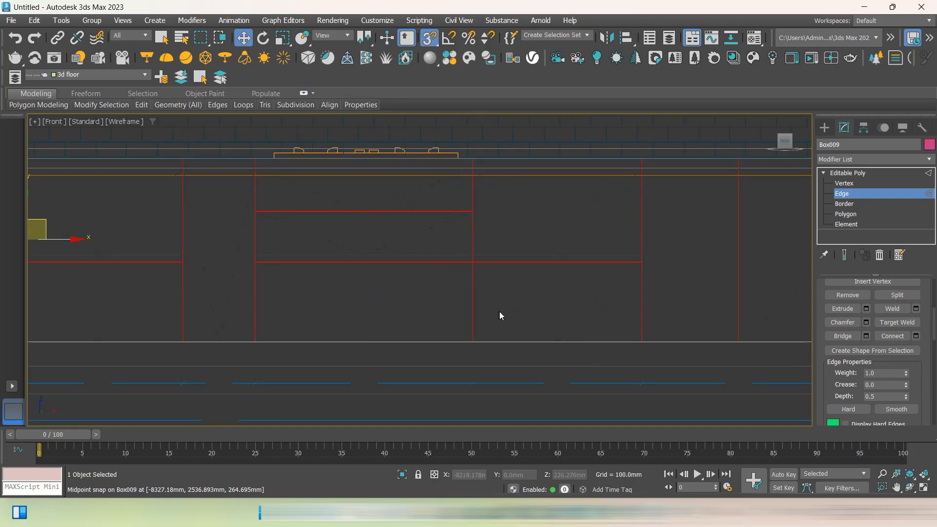
Deselect the paired horizontal drawer-gap lines, keeping the short vertical segments and the hob section's upper drawer line selected
alt+drag(550, 288, 549, 289)
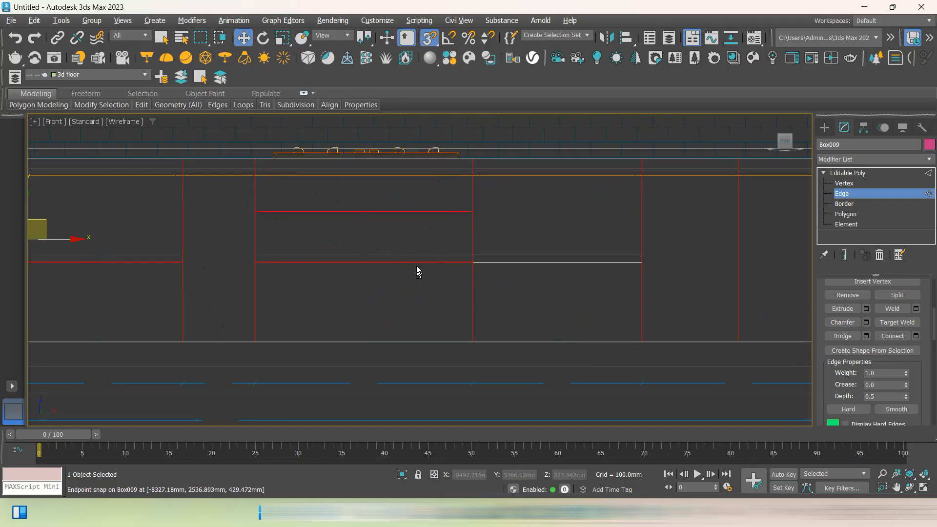
alt+drag(411, 245, 405, 279)
middle_drag(288, 300, 563, 301)
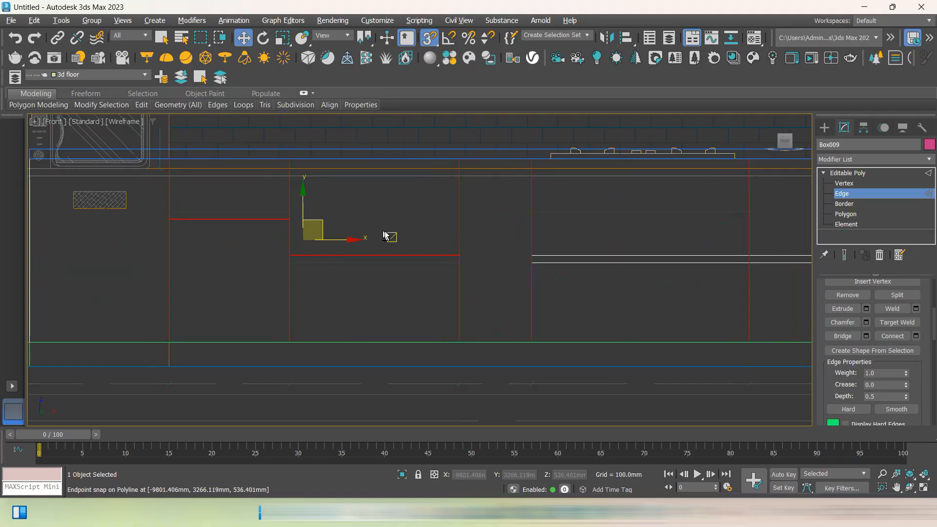
alt+drag(387, 236, 285, 278)
scroll(211, 257, down, 3)
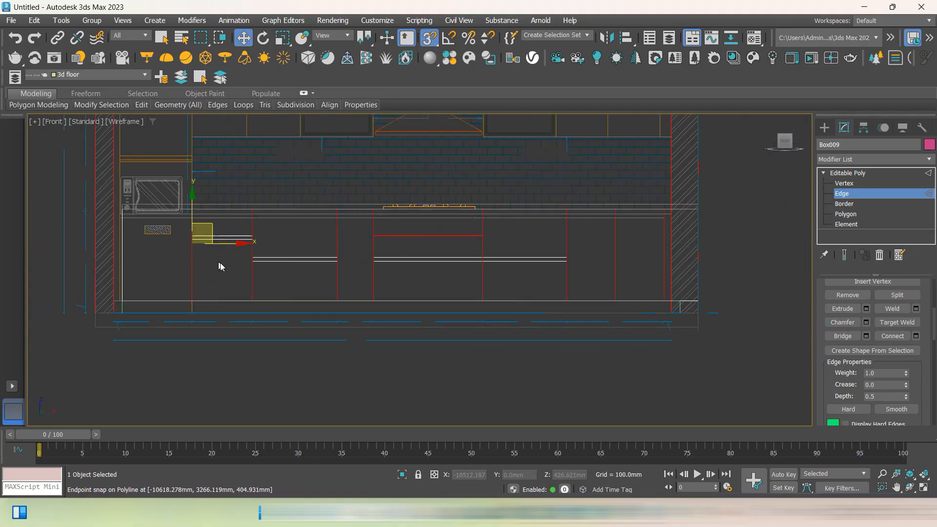
Extrude the selected division edges inward as grooves with a height of -9.425 mm and a width of 1.049 mm
click(866, 308)
scroll(388, 230, up, 4)
scroll(399, 246, up, 3)
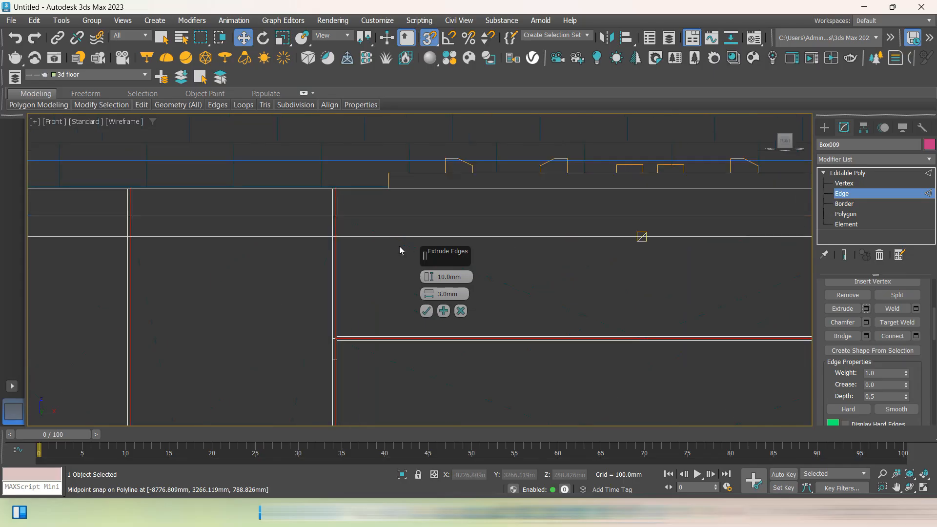
key(F3)
scroll(365, 250, down, 3)
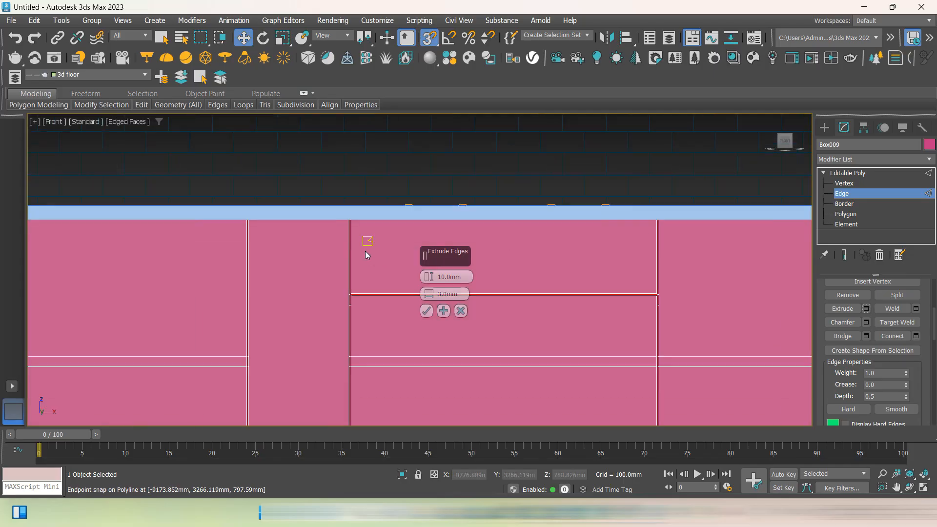
alt+middle_drag(364, 251, 390, 288)
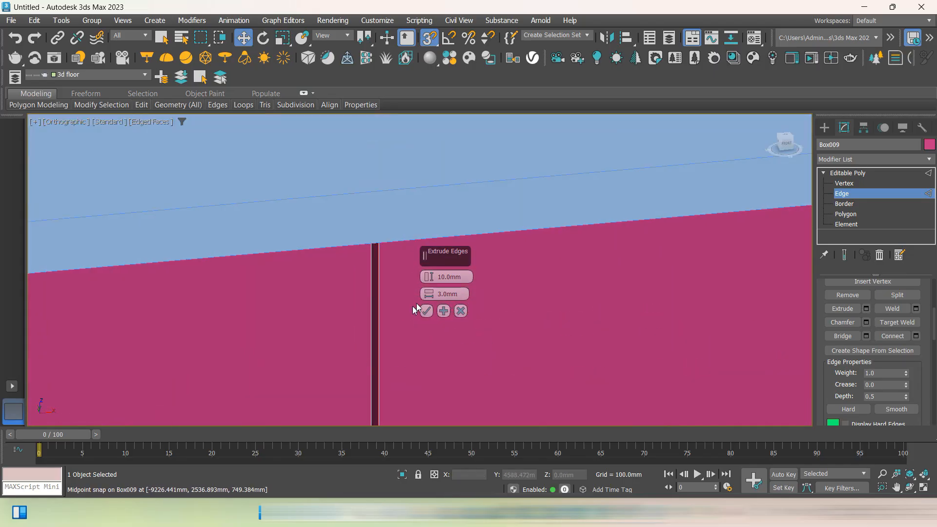
right_click(431, 295)
scroll(366, 278, down, 2)
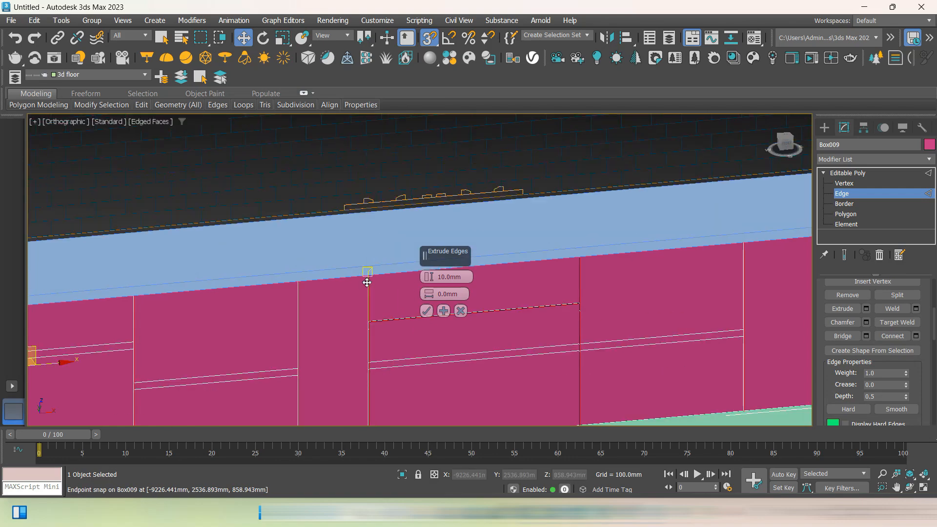
click(429, 294)
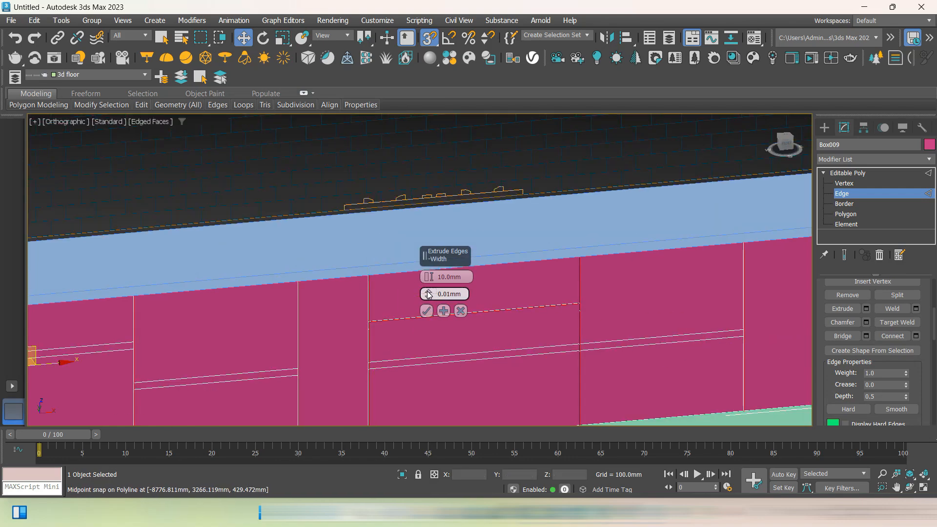
drag(428, 293, 428, 289)
scroll(328, 330, up, 5)
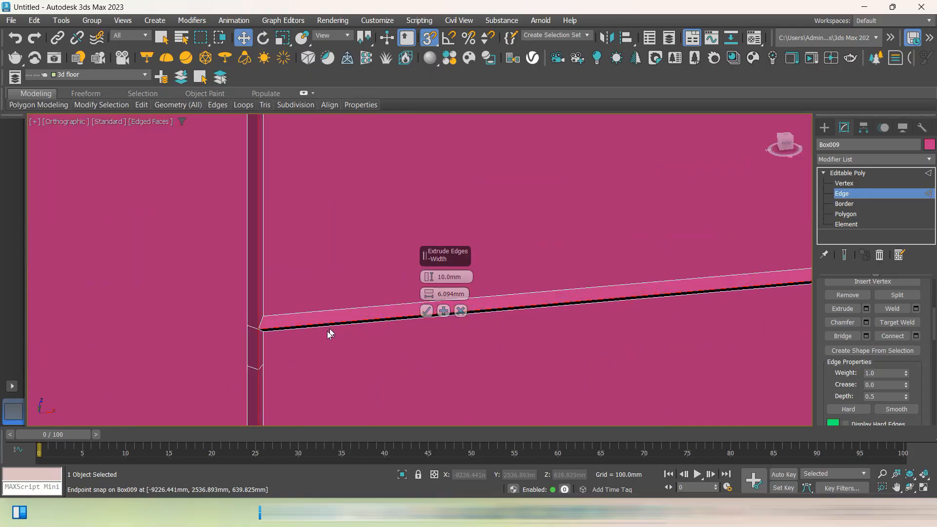
drag(432, 282, 439, 302)
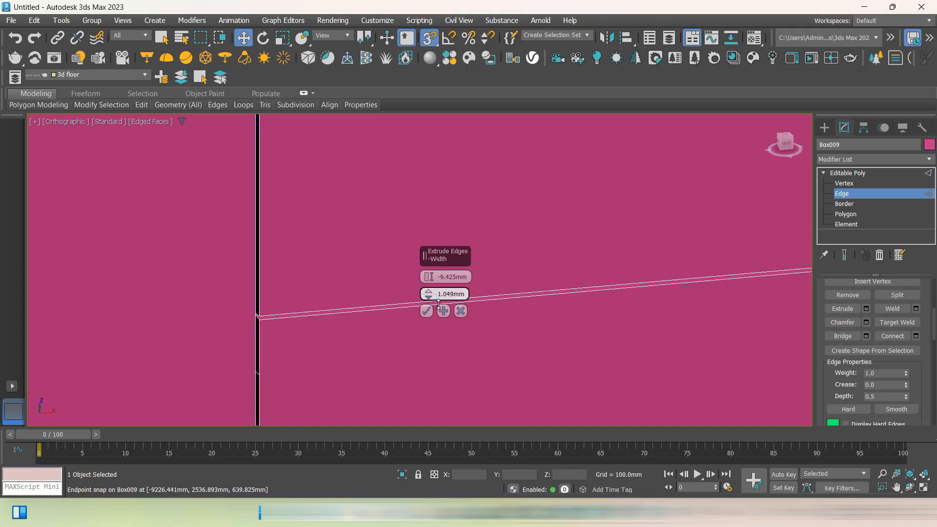
click(426, 311)
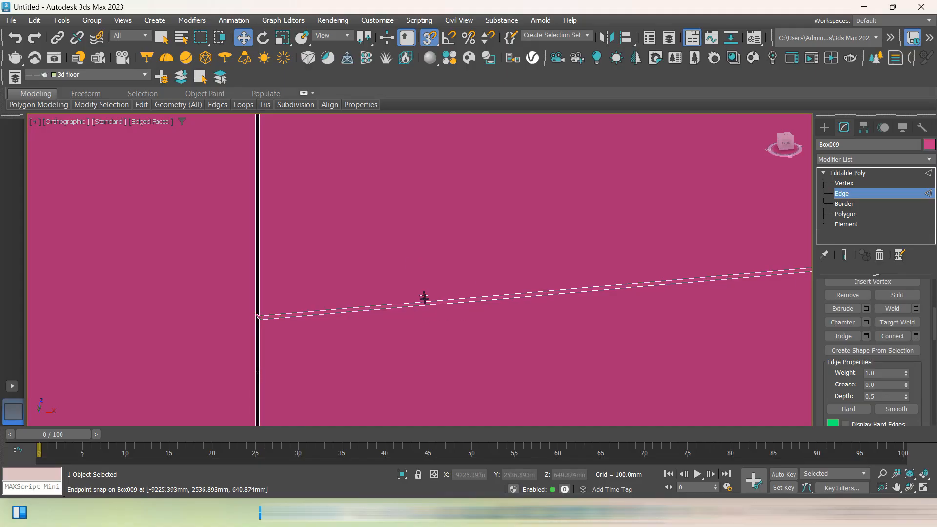
Select the door and drawer front polygons from the microwave end up to the narrow front beside the hob section, excluding the gap strips
scroll(521, 320, down, 8)
click(805, 272)
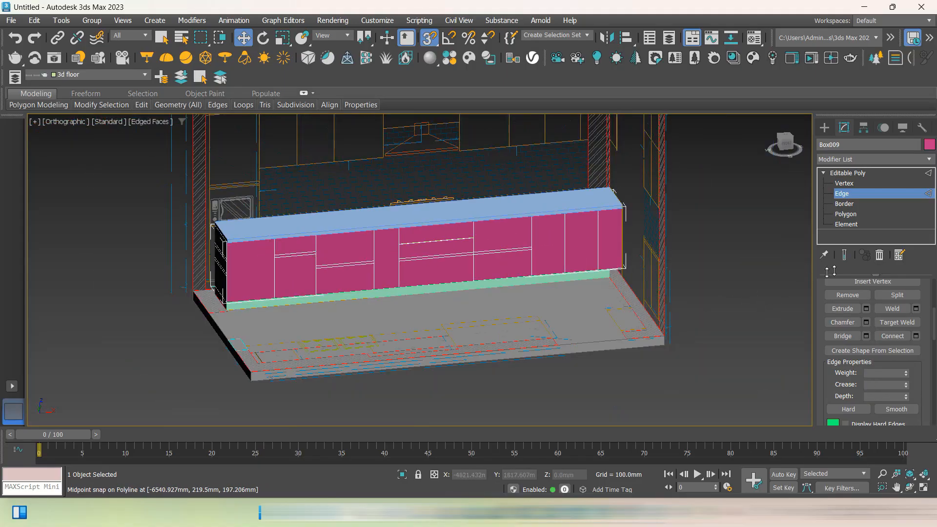
click(850, 216)
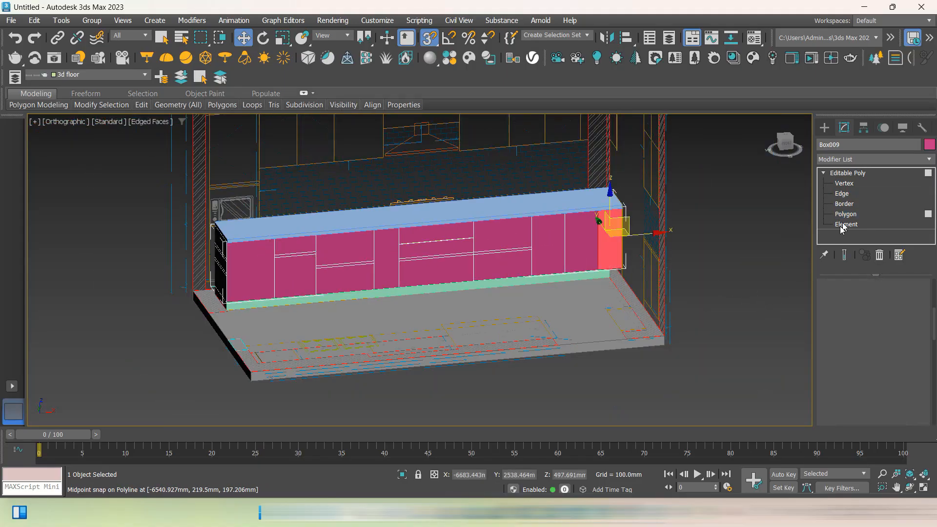
click(577, 385)
scroll(328, 286, up, 5)
click(215, 271)
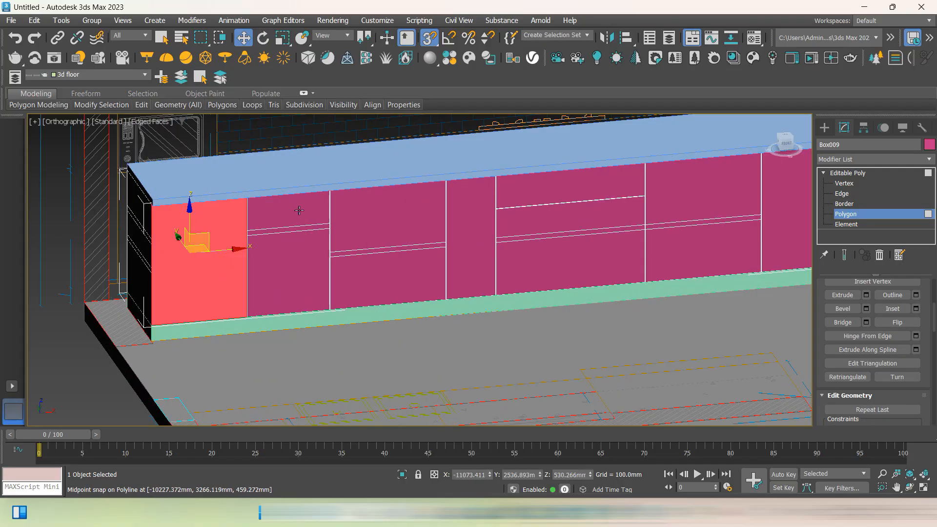
ctrl+click(299, 210)
ctrl+click(307, 256)
ctrl+click(387, 226)
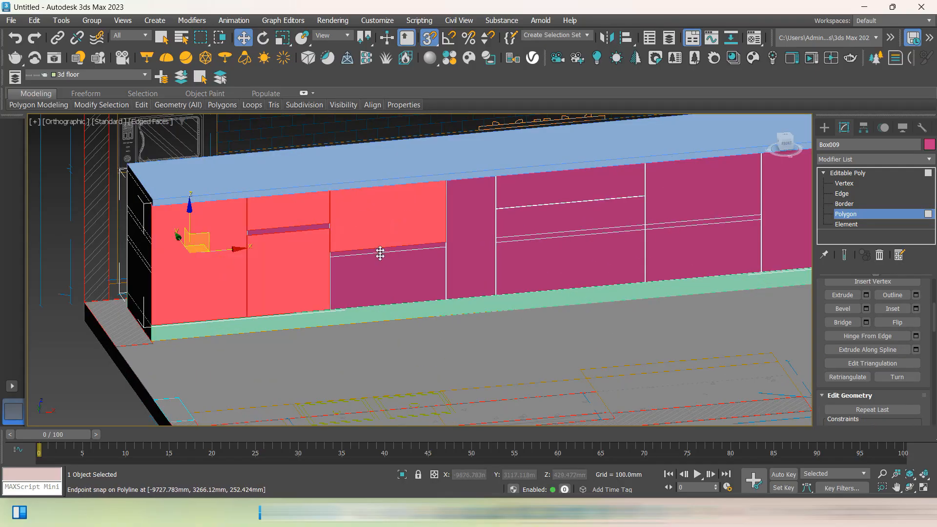
ctrl+click(382, 274)
ctrl+click(465, 264)
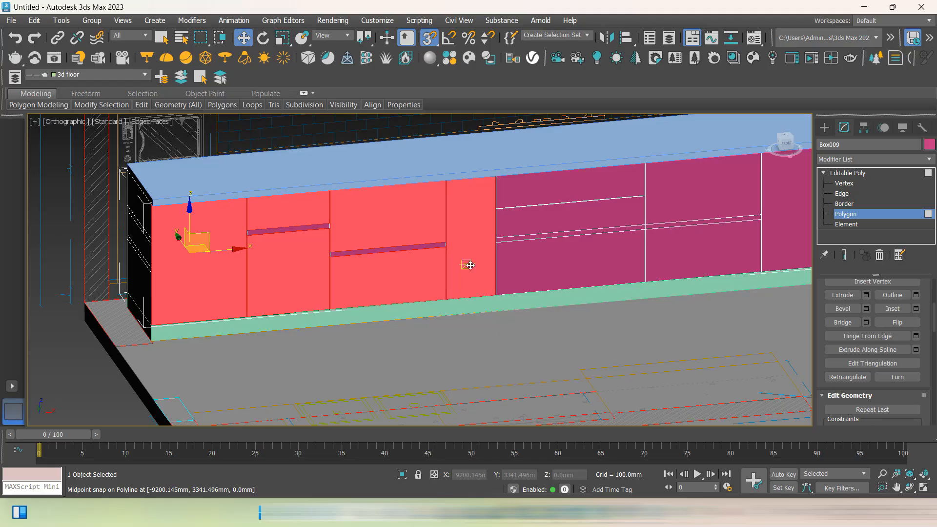
Add the hob section's three fronts and all remaining door and drawer fronts toward the wall end to the polygon selection
ctrl+click(561, 260)
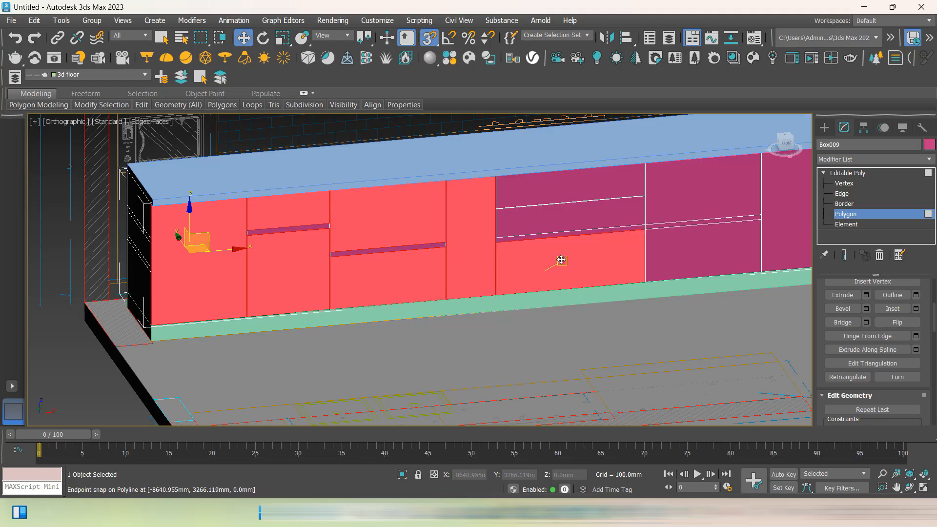
ctrl+click(602, 213)
ctrl+click(621, 183)
ctrl+click(706, 188)
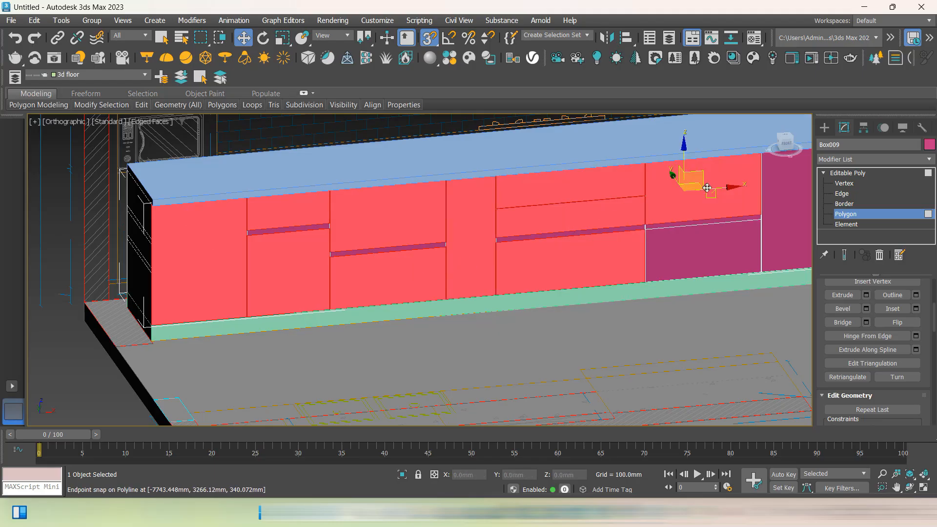
ctrl+click(713, 241)
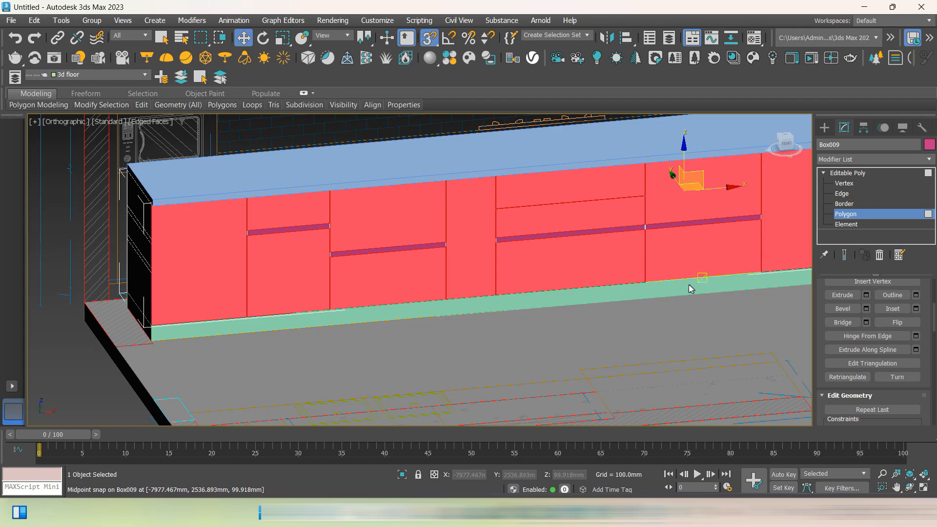
middle_drag(690, 287, 535, 284)
ctrl+click(715, 209)
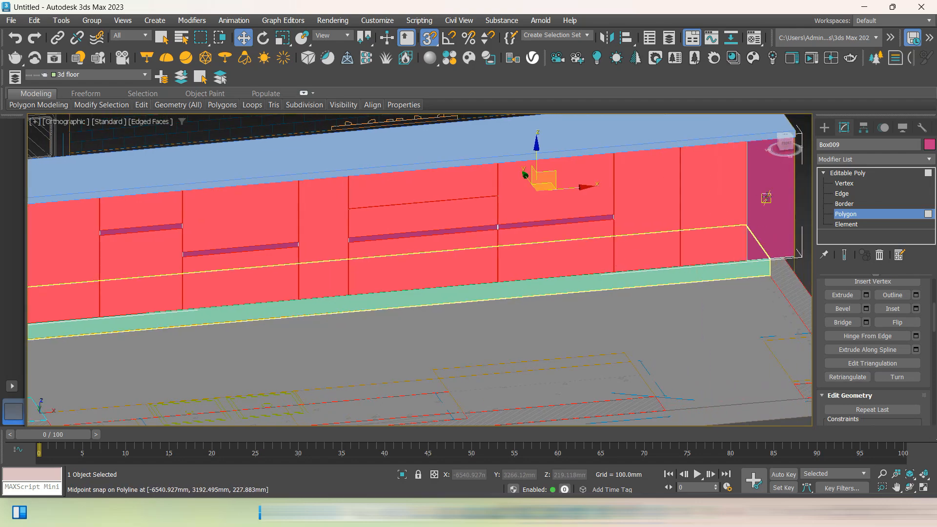
ctrl+click(773, 162)
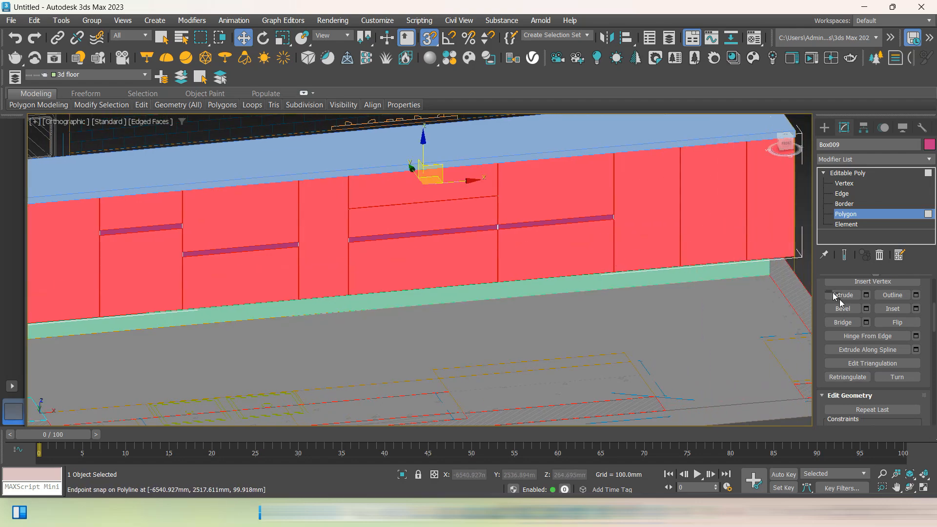
Extrude the selected door and drawer front polygons outward by 13.081 mm, checking the depth in the Left view
click(867, 295)
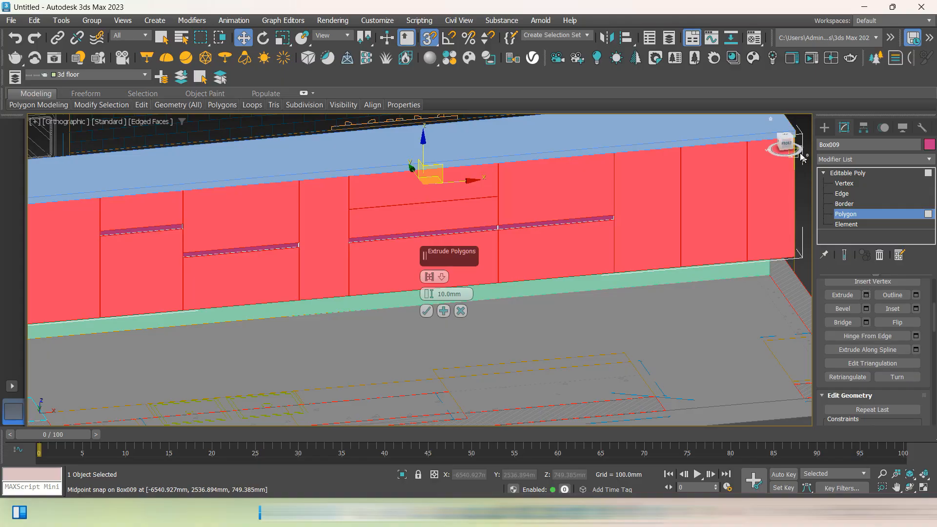
click(784, 143)
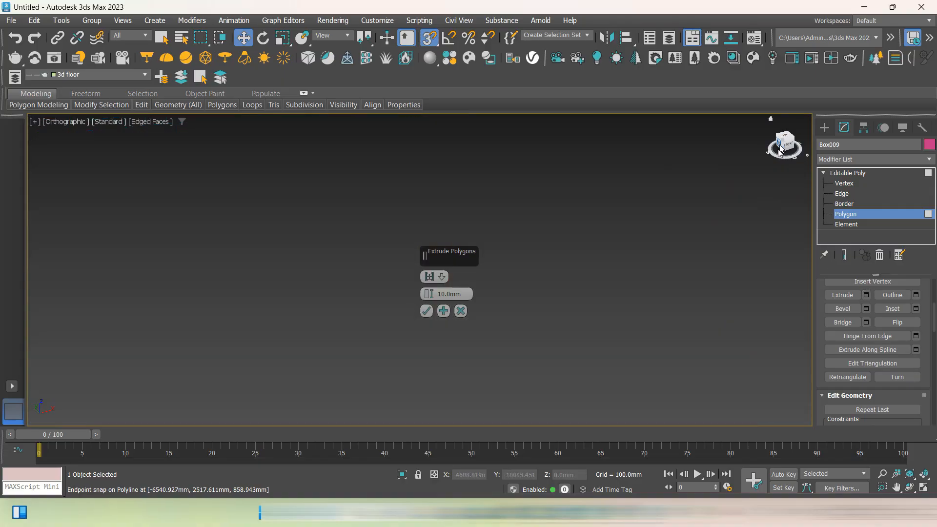
key(l)
scroll(419, 212, up, 3)
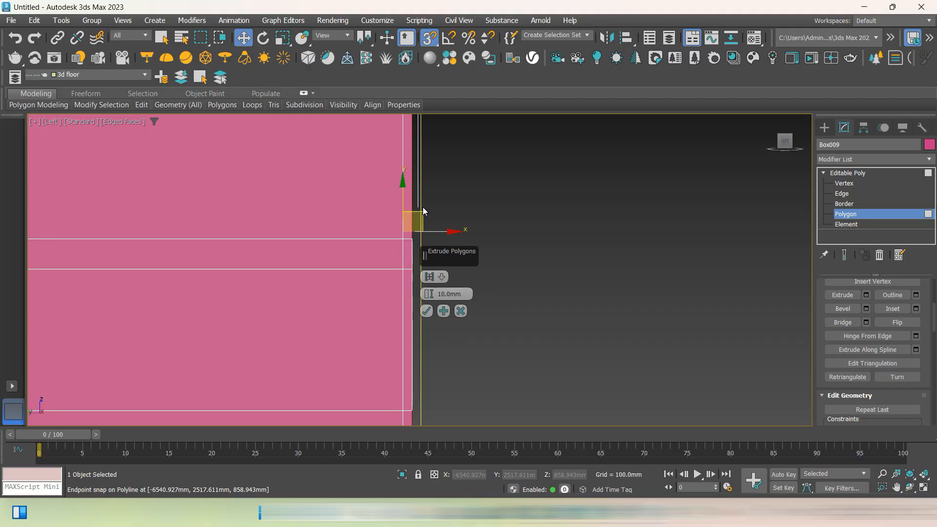
drag(424, 256, 507, 244)
mouse_move(511, 283)
mouse_down()
mouse_move(513, 270)
mouse_move(513, 279)
mouse_up()
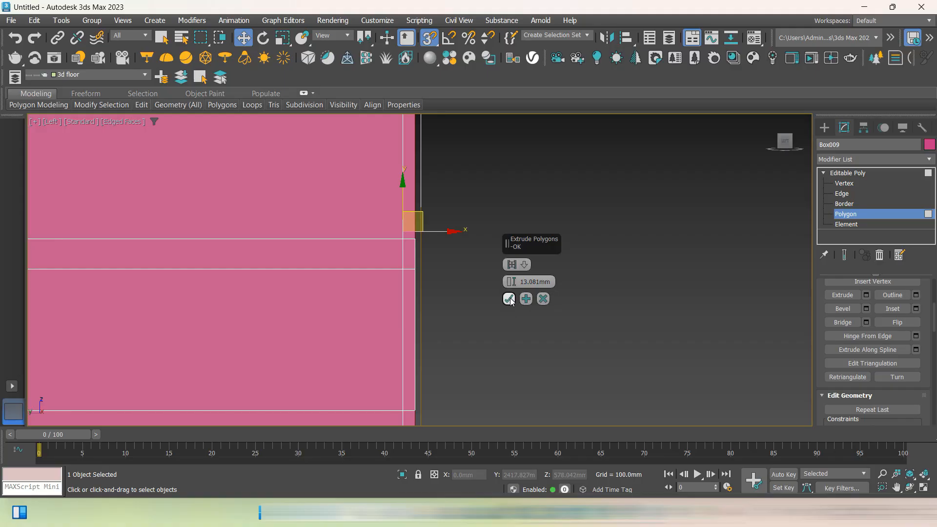
click(508, 298)
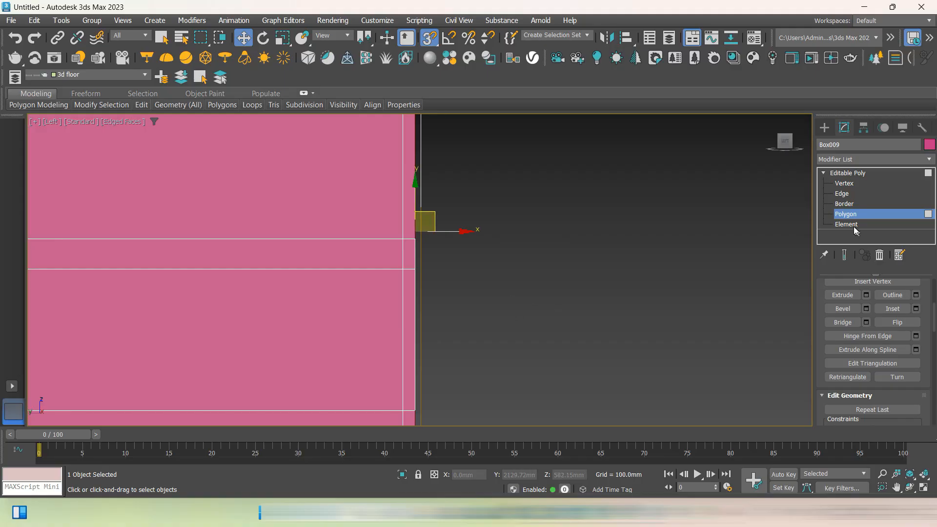
Select the base cabinets' front vertices in the Left view and snap them about 6.2 mm outward to the reference outline's lower corner
click(844, 183)
scroll(601, 245, down, 3)
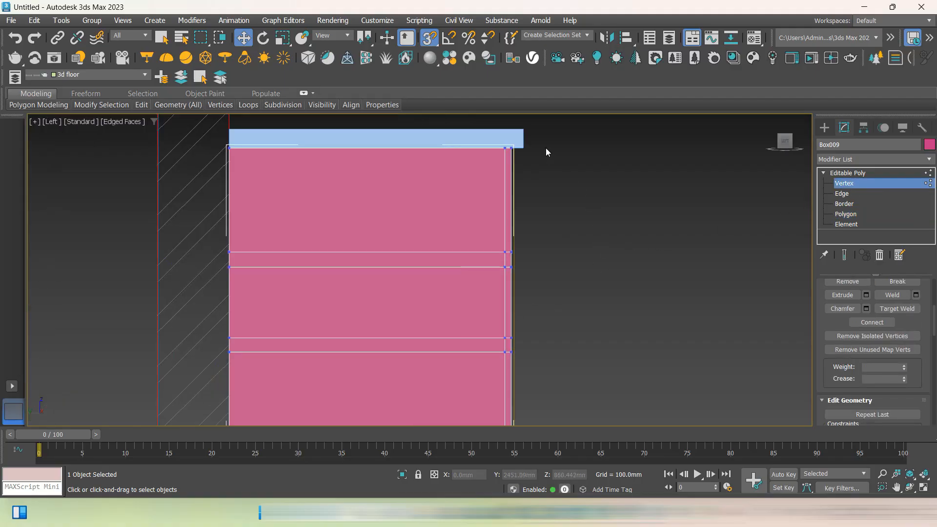
scroll(546, 148, down, 2)
drag(546, 137, 572, 391)
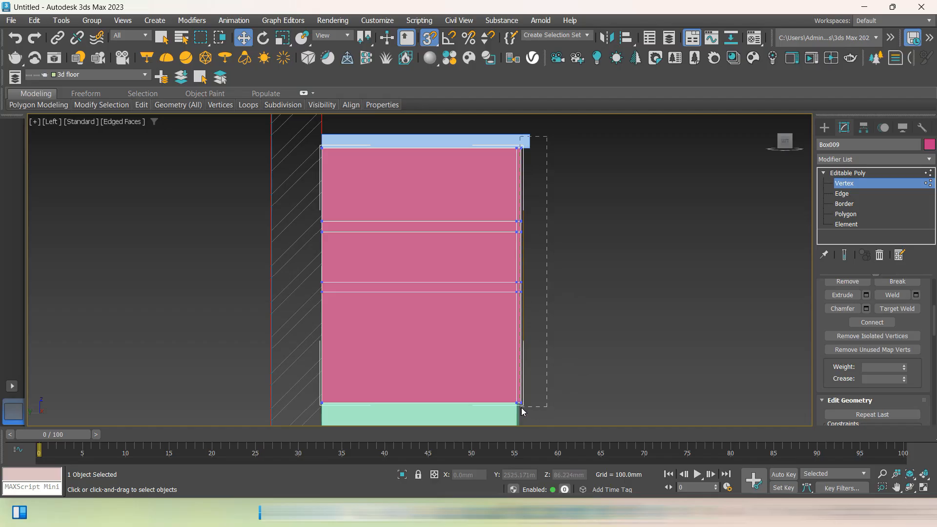
drag(520, 412, 521, 407)
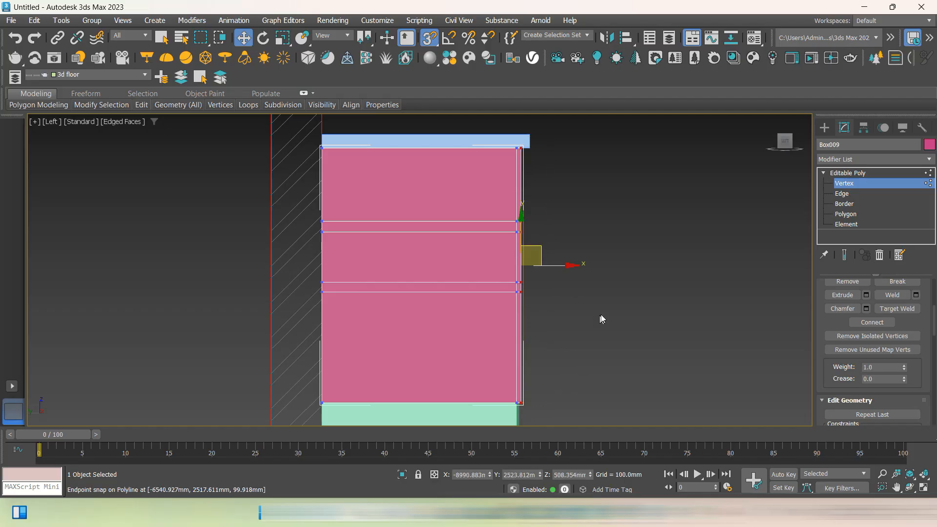
alt+middle_drag(602, 318, 167, 11)
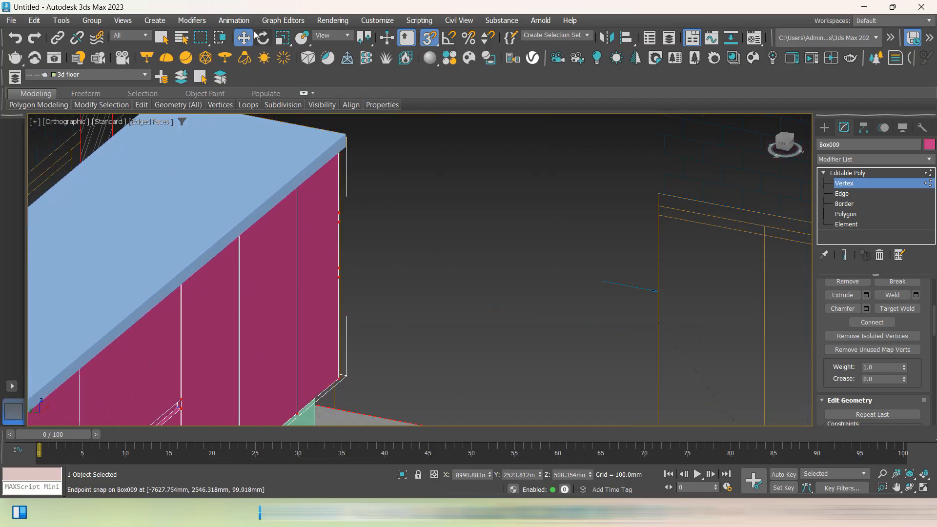
scroll(489, 182, down, 3)
alt+middle_drag(465, 224, 423, 230)
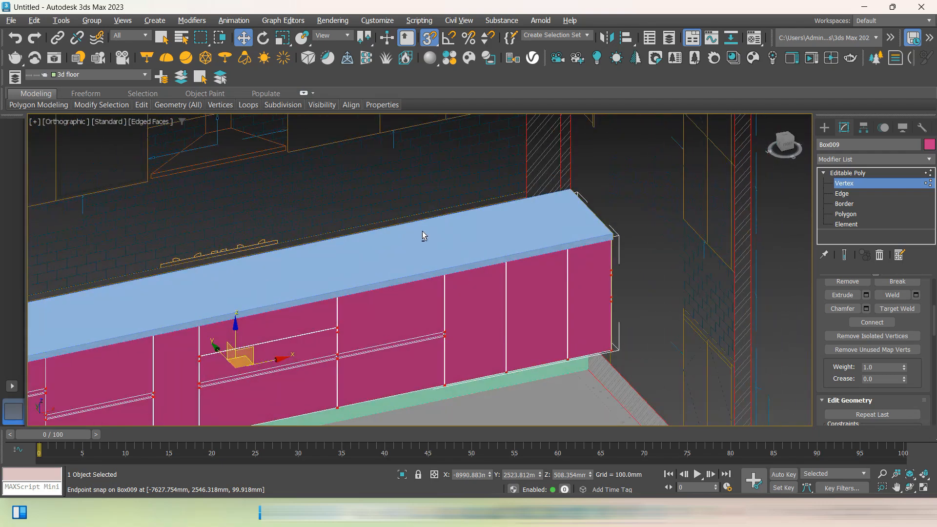
mouse_move(540, 258)
middle_down()
mouse_move(462, 213)
mouse_move(540, 251)
middle_up()
middle_drag(516, 331, 378, 294)
scroll(326, 266, up, 6)
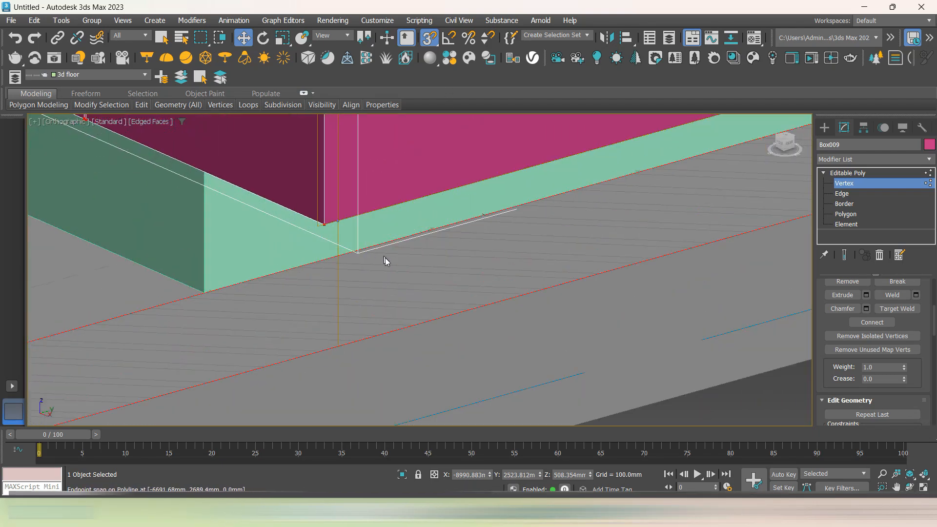
scroll(387, 258, down, 4)
scroll(462, 269, down, 4)
alt+middle_drag(514, 290, 454, 292)
middle_drag(366, 285, 680, 303)
alt+middle_drag(469, 313, 415, 325)
scroll(273, 323, up, 5)
scroll(276, 322, up, 5)
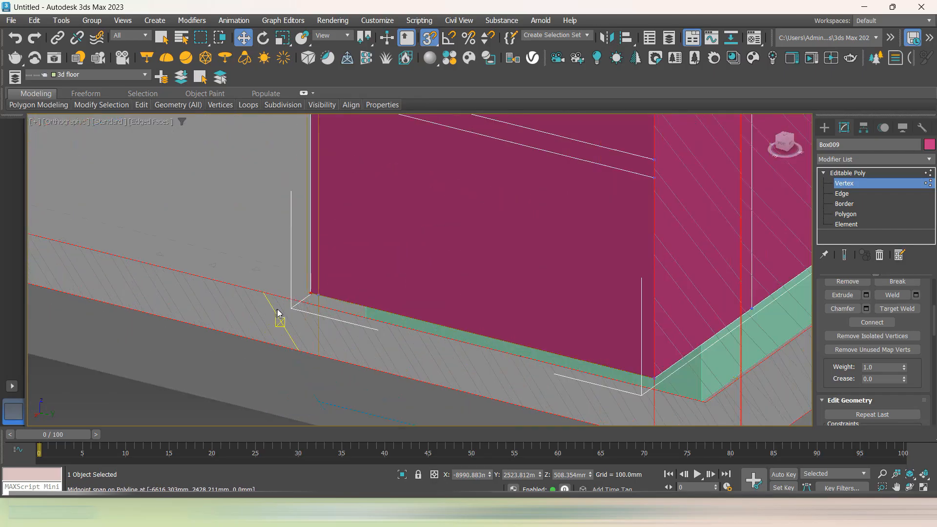
scroll(337, 276, up, 5)
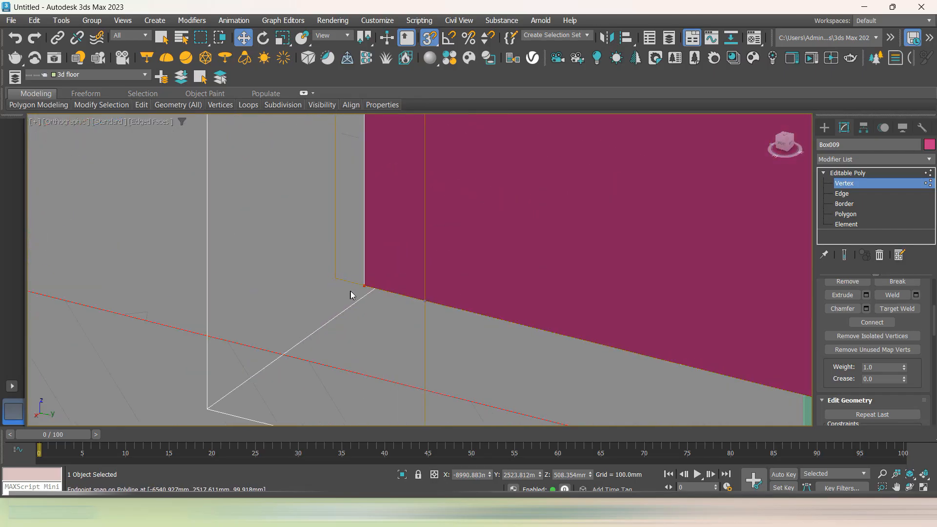
drag(364, 285, 339, 276)
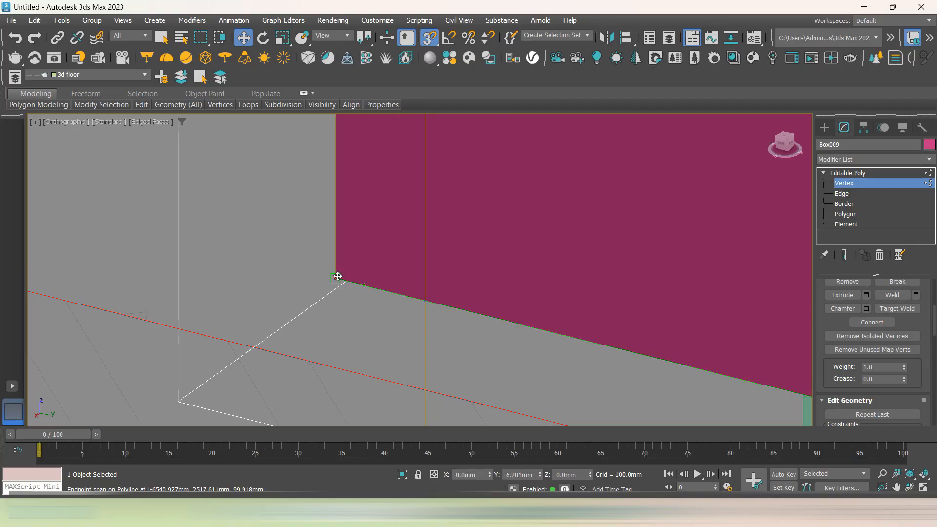
Deselect the base cabinets, turn off the edged faces display and set the viewport shading to Clay
scroll(340, 275, down, 10)
alt+middle_drag(320, 319, 613, 262)
click(786, 143)
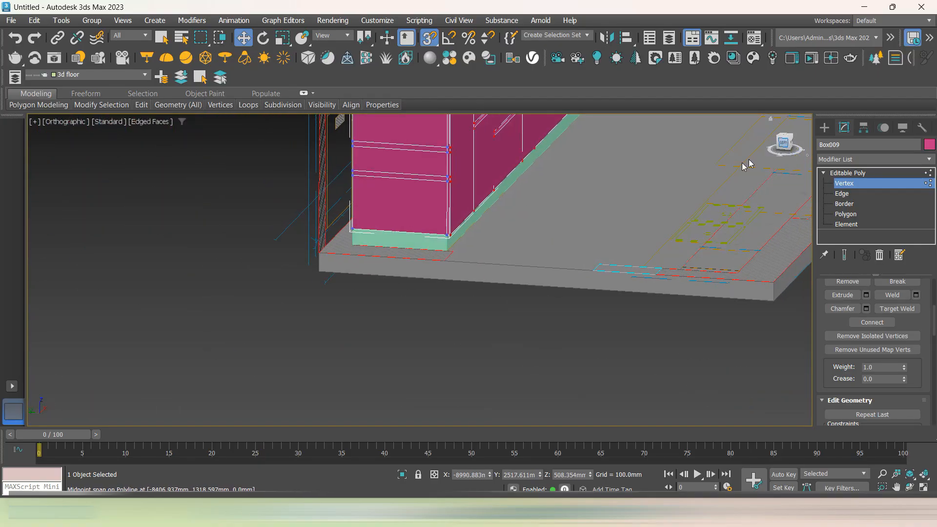
scroll(256, 379, up, 5)
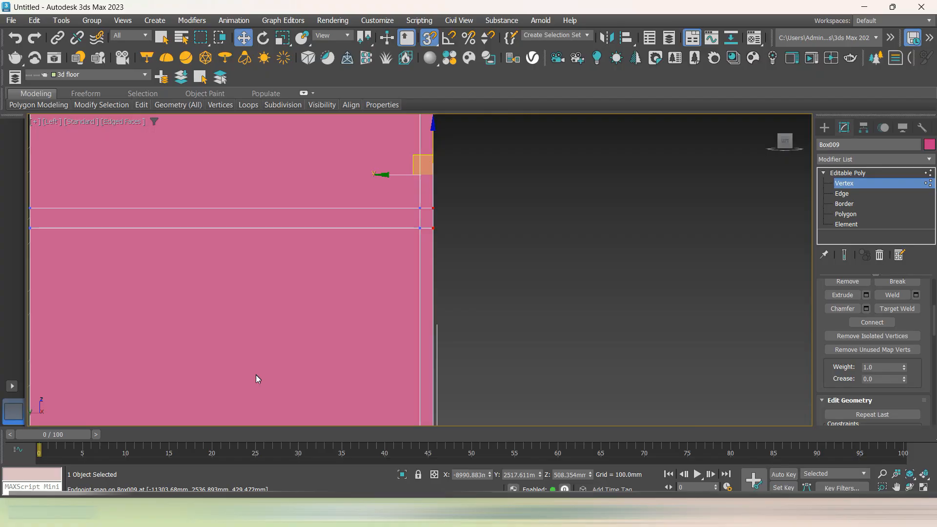
scroll(494, 288, down, 5)
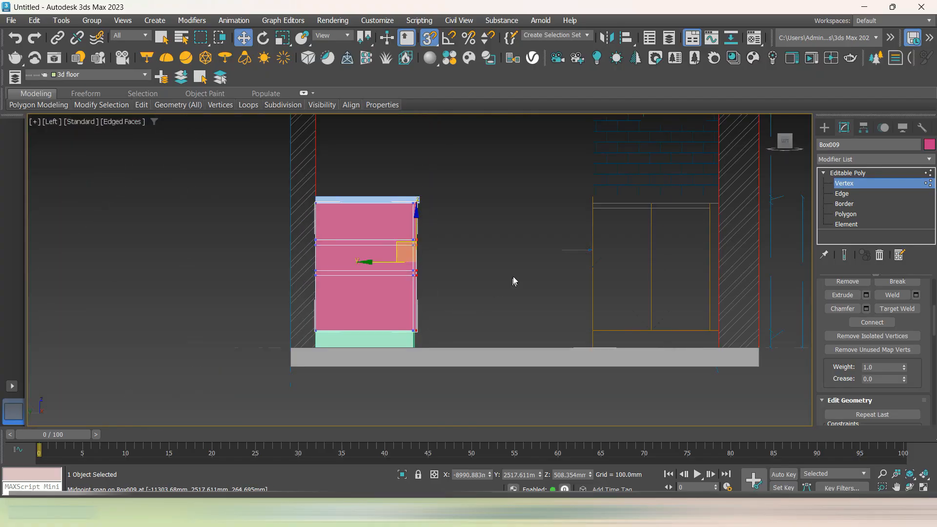
alt+middle_drag(512, 280, 482, 285)
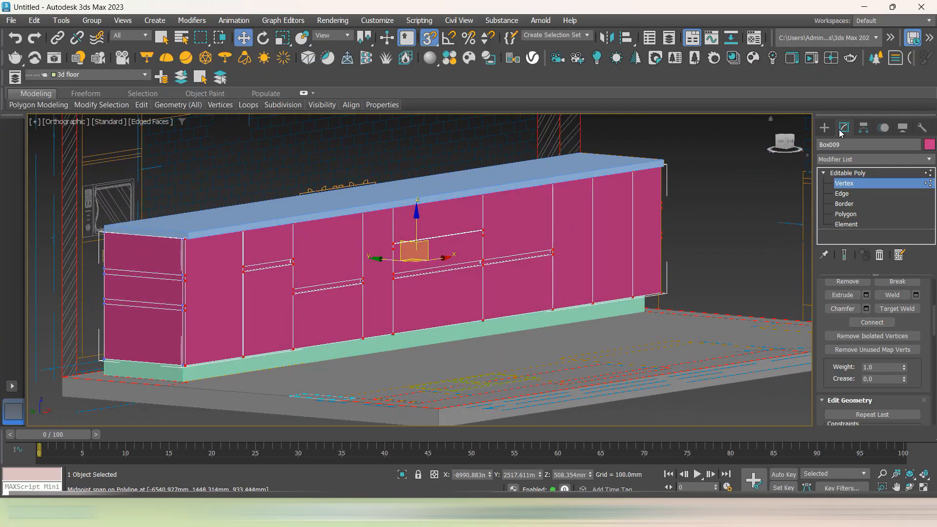
click(824, 127)
click(739, 218)
key(F4)
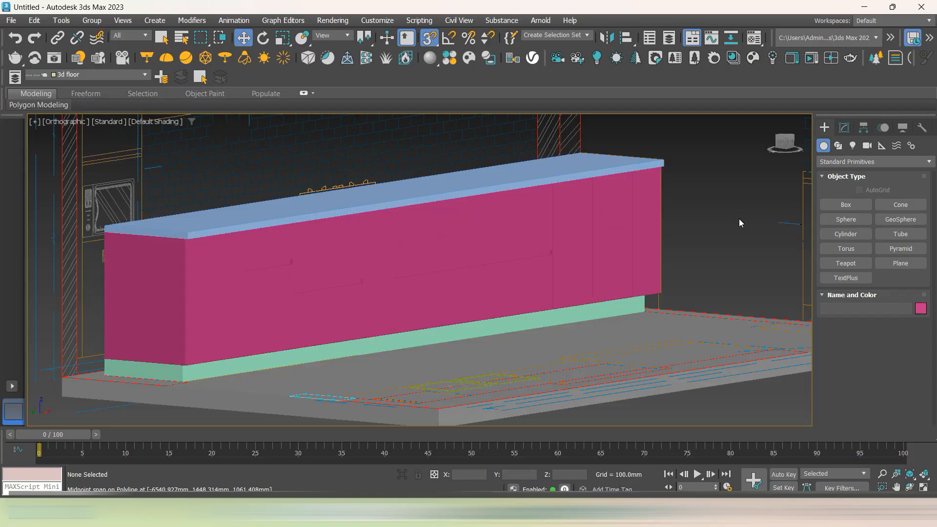
click(155, 122)
click(165, 199)
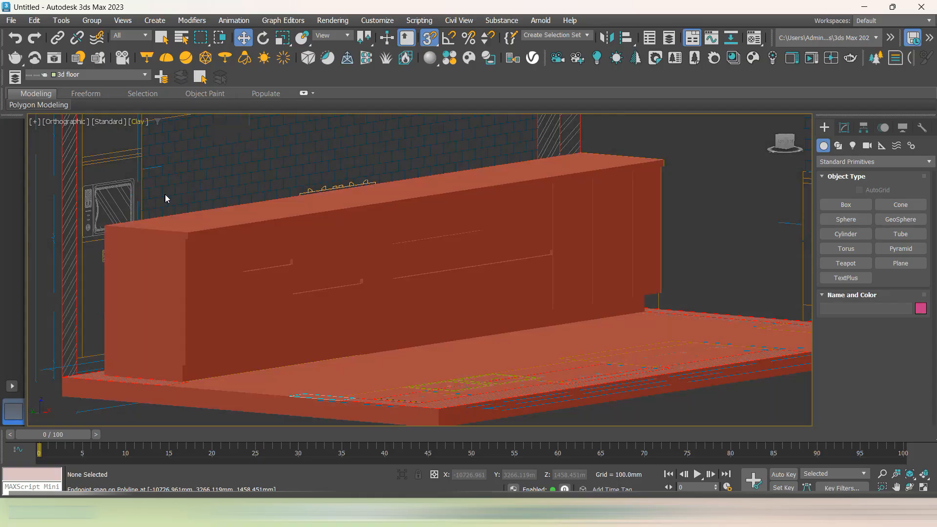
Examine the clay-shaded base cabinets and their front grooves in the Front view and from several angles
scroll(692, 261, down, 5)
alt+middle_drag(734, 292, 697, 295)
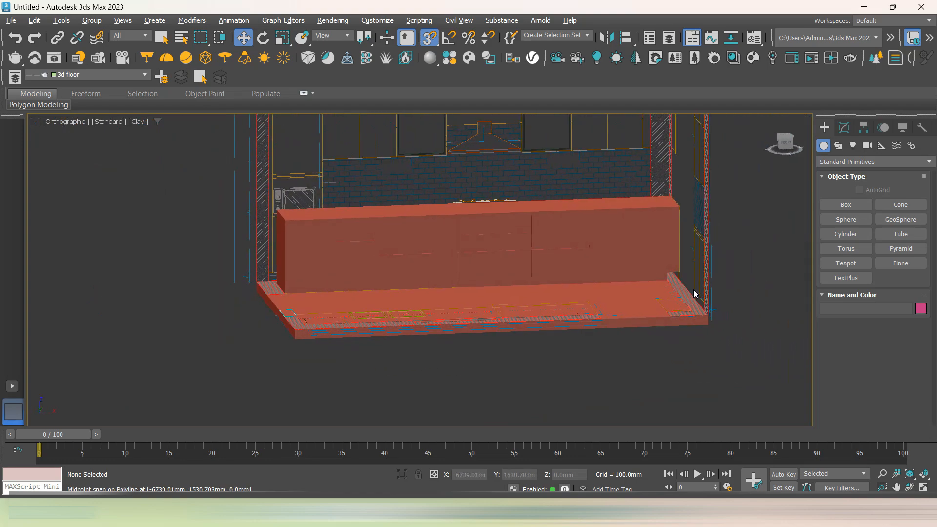
click(783, 143)
key(f)
middle_drag(800, 366, 715, 320)
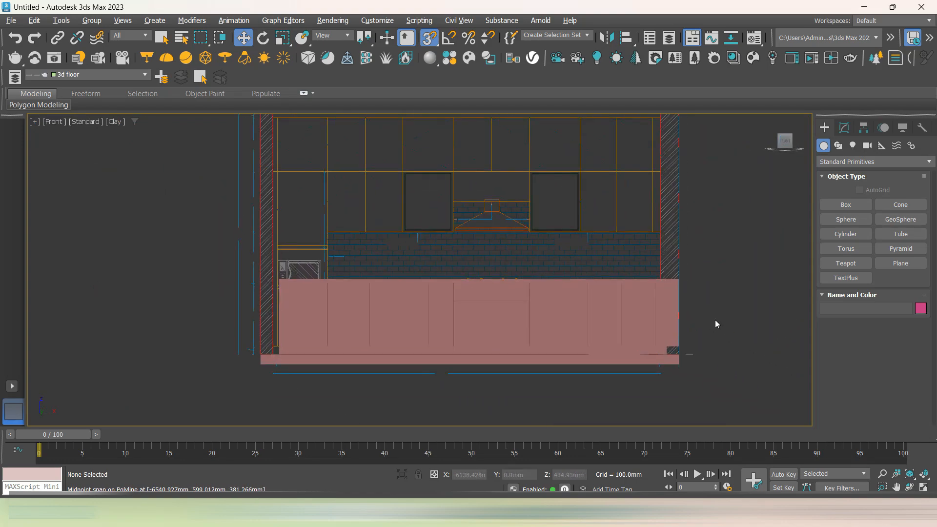
scroll(716, 320, up, 3)
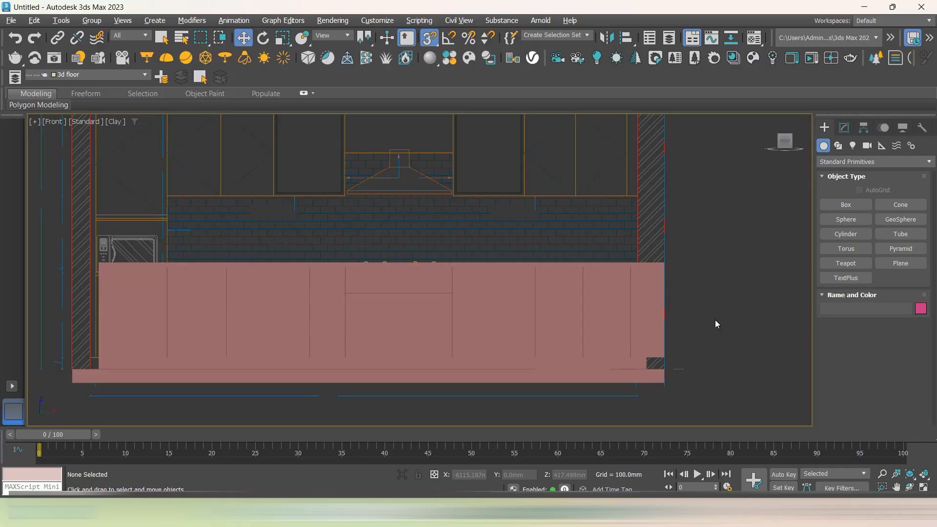
scroll(708, 309, down, 2)
alt+middle_drag(665, 308, 712, 334)
middle_drag(538, 345, 566, 320)
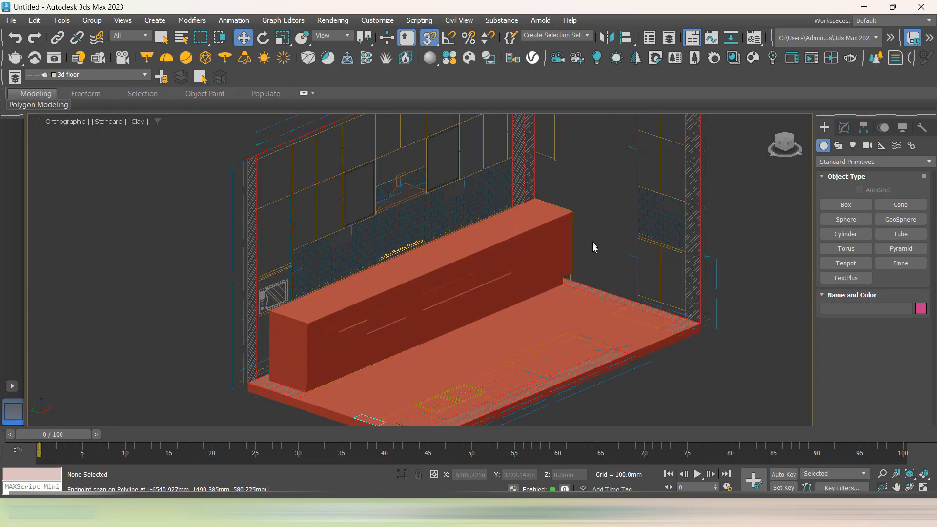
middle_drag(592, 247, 593, 281)
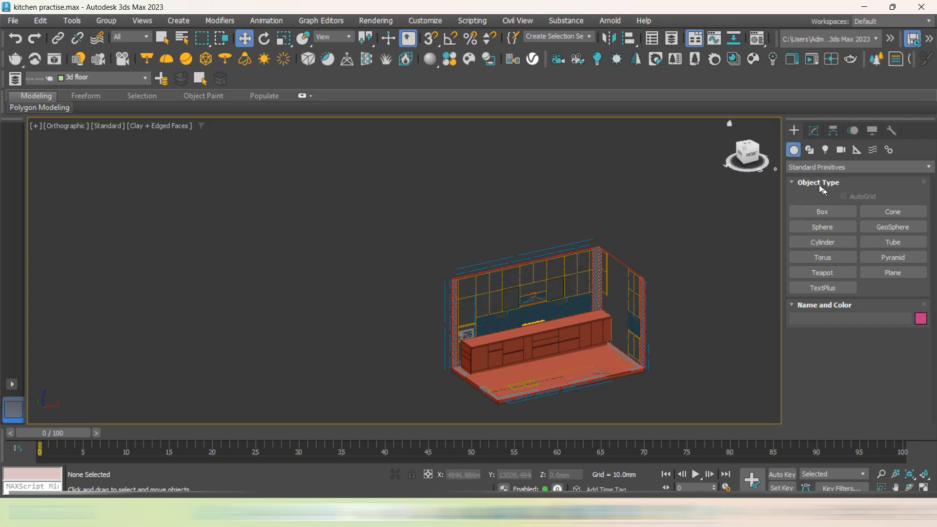
With snapping on, draw an upper cabinet box base in the Front view, 1360.286 mm long and 4612 mm wide, between the side walls
click(754, 157)
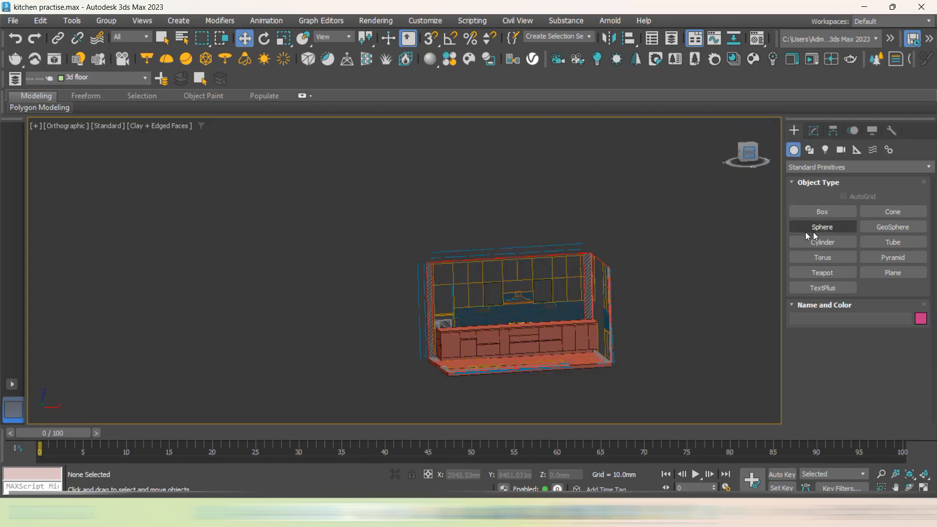
click(838, 213)
scroll(518, 279, up, 5)
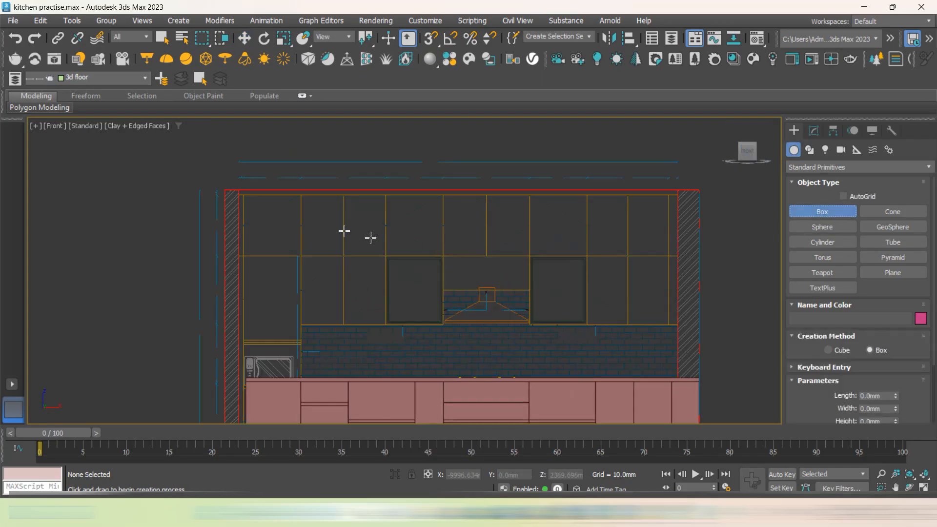
click(429, 40)
scroll(236, 207, up, 3)
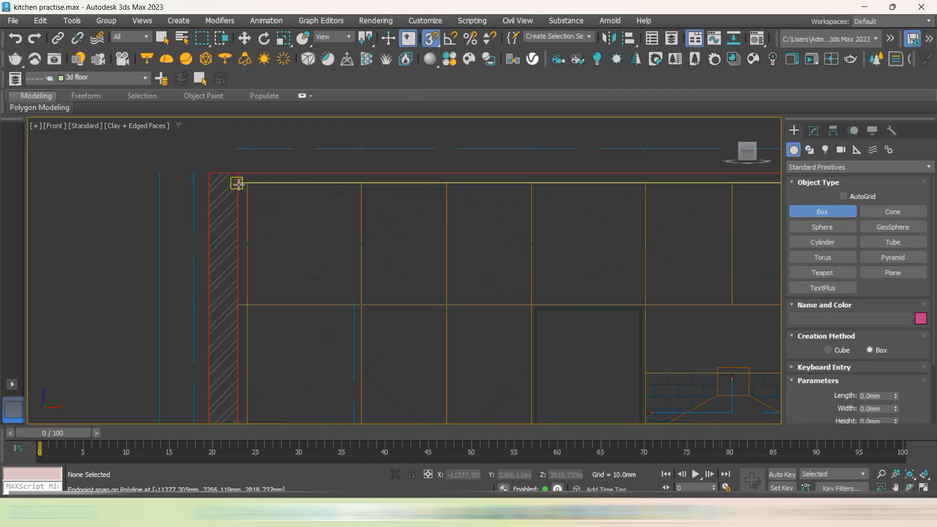
drag(238, 183, 733, 369)
scroll(292, 235, down, 3)
scroll(700, 310, up, 5)
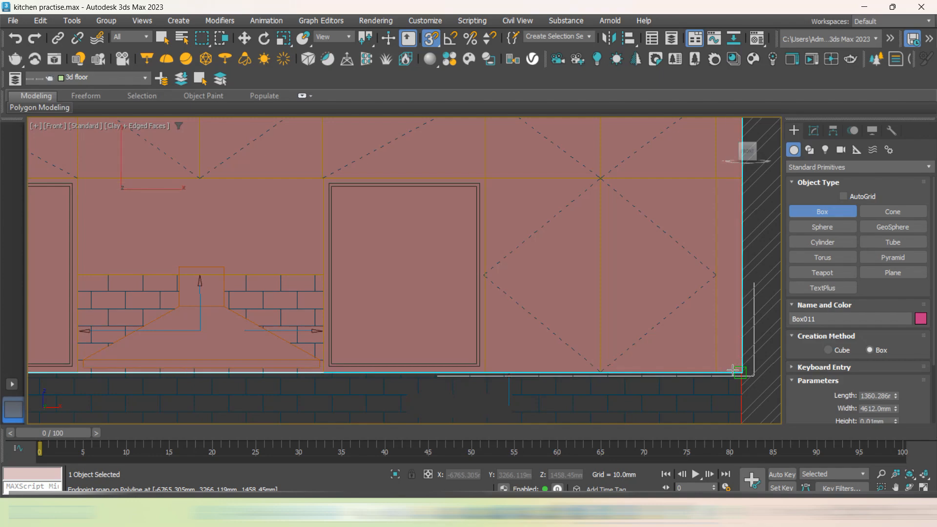
scroll(733, 370, down, 4)
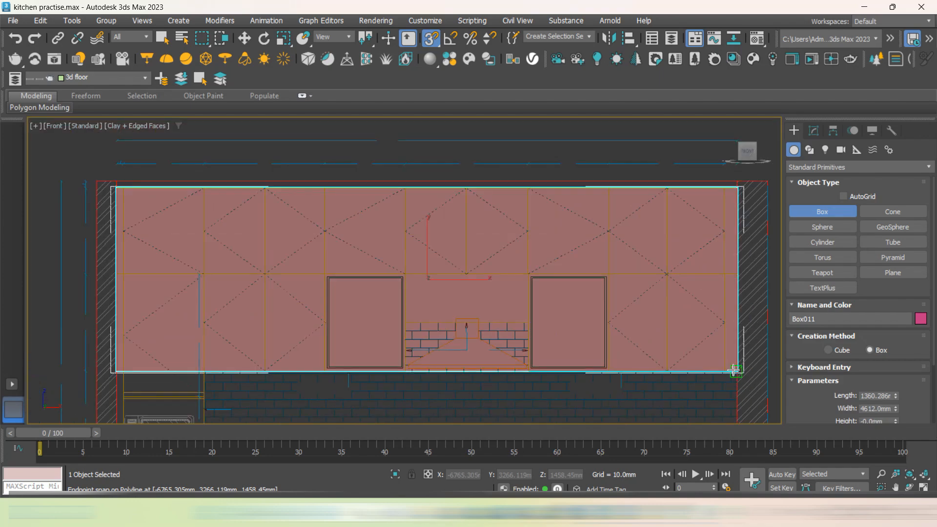
Give the upper cabinet box a height of about 394 mm, projecting it from the back wall above the countertop
alt+middle_drag(734, 369, 605, 382)
middle_drag(521, 376, 536, 248)
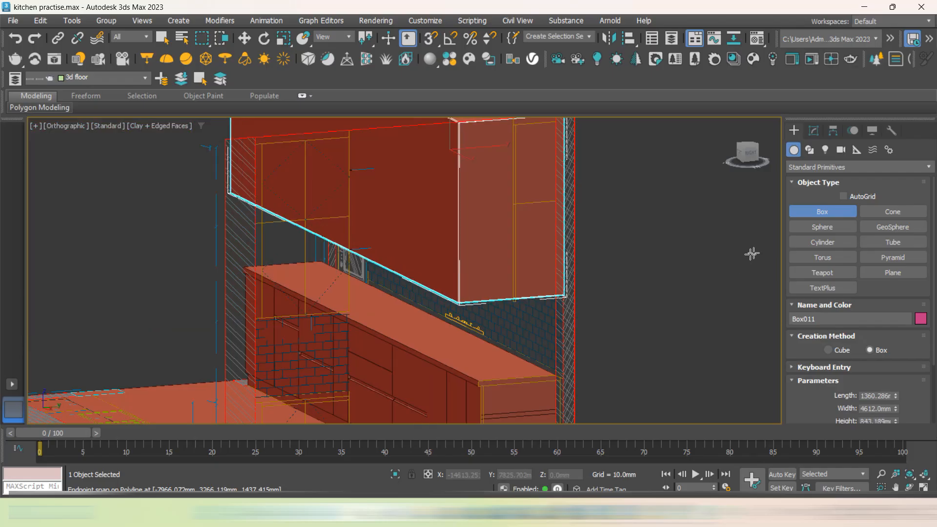
click(459, 318)
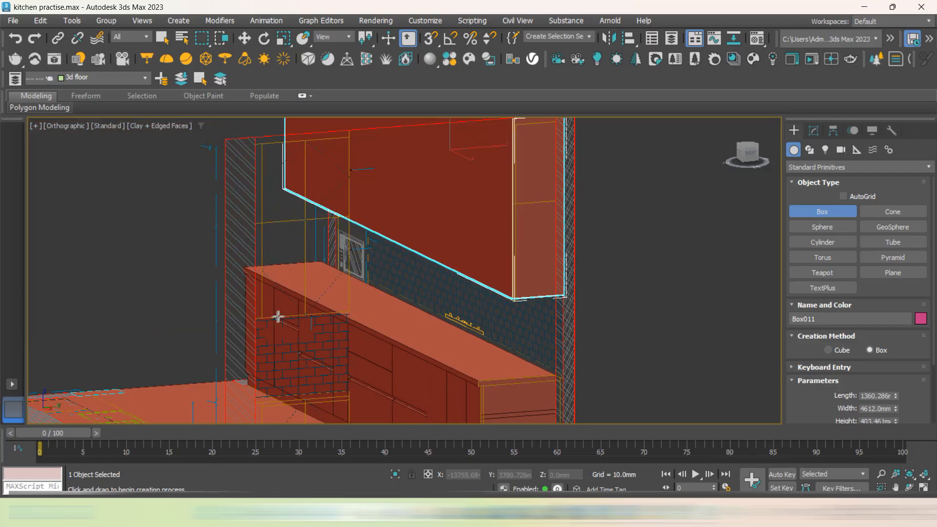
alt+middle_drag(581, 311, 646, 330)
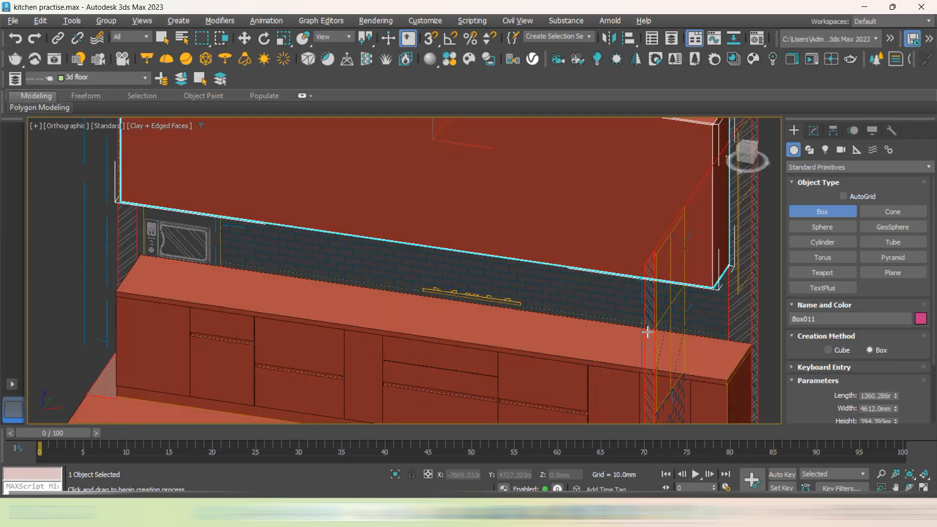
middle_drag(593, 240, 509, 339)
Convert the upper cabinet box to an editable poly and show its sub-object levels
key(w)
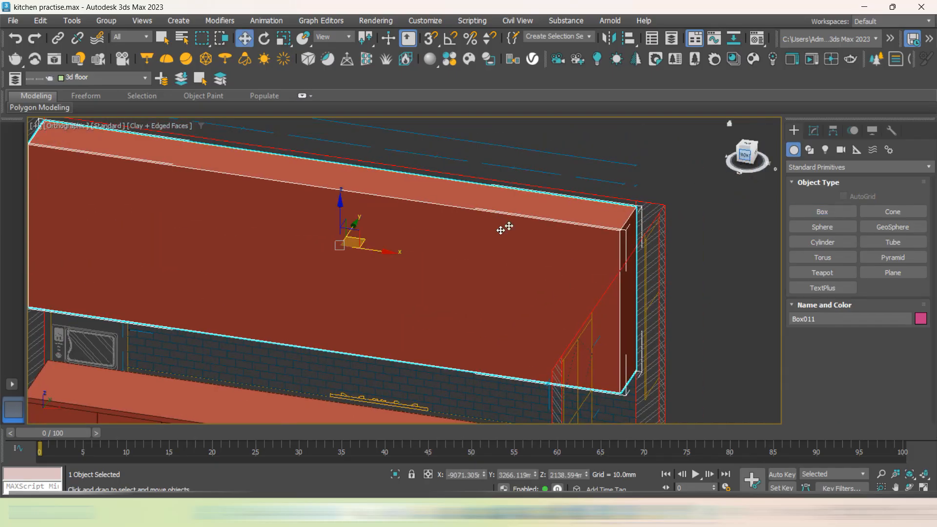
right_click(468, 237)
mouse_move(536, 391)
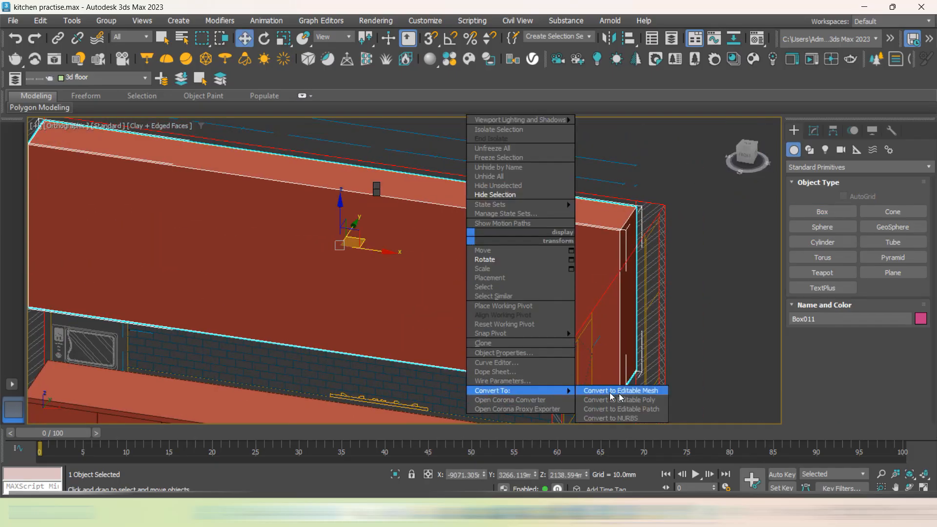
click(643, 400)
click(793, 180)
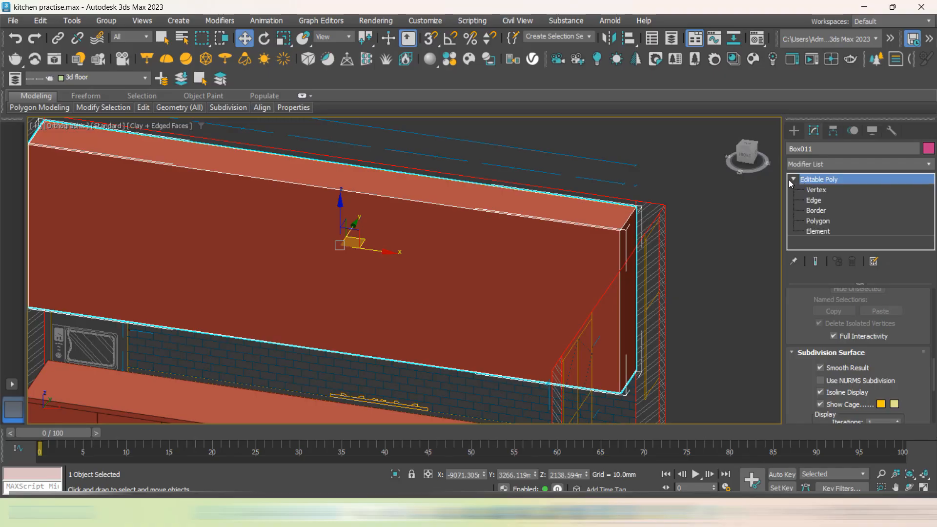
Connect the upper cabinet box's horizontal edges with 10 segments, working at Edge level in the wireframe Front view
click(811, 200)
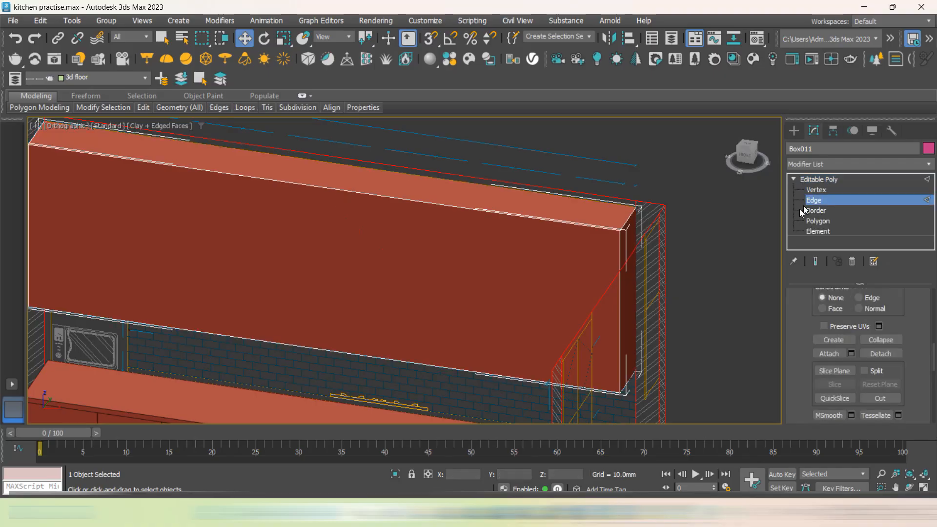
click(747, 161)
scroll(526, 252, down, 5)
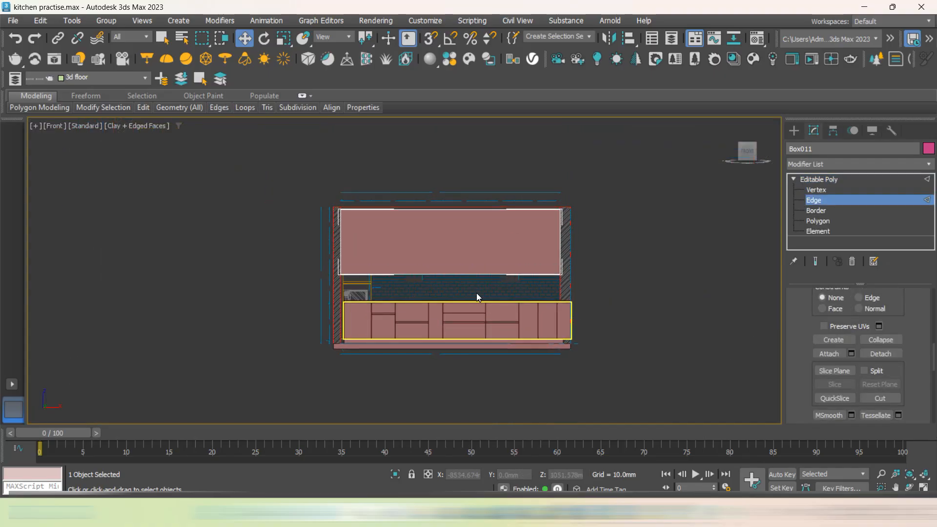
scroll(477, 297, up, 2)
key(F3)
drag(505, 148, 493, 285)
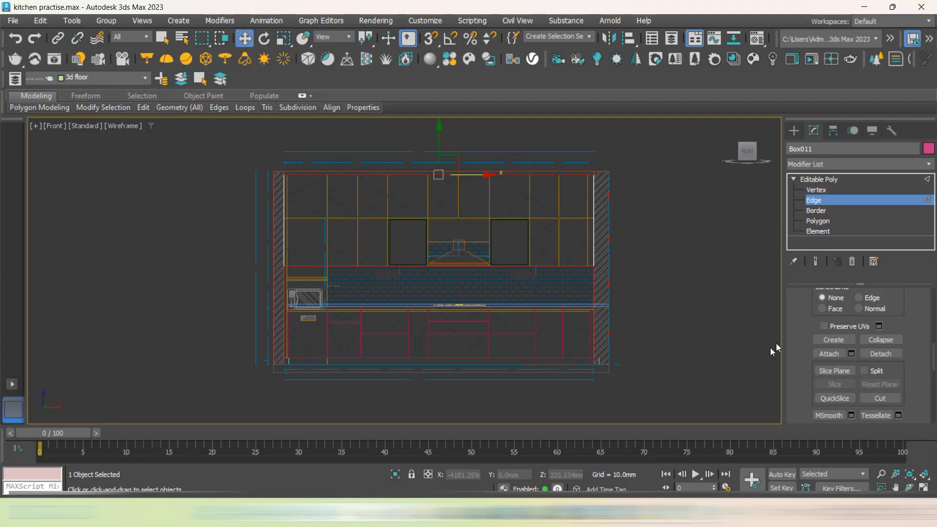
scroll(902, 371, down, 6)
scroll(902, 371, down, 6)
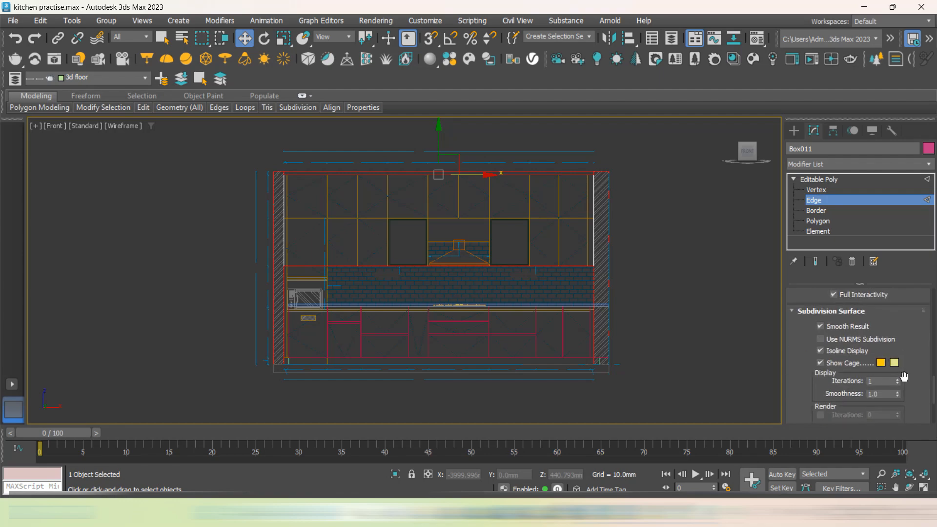
right_click(706, 236)
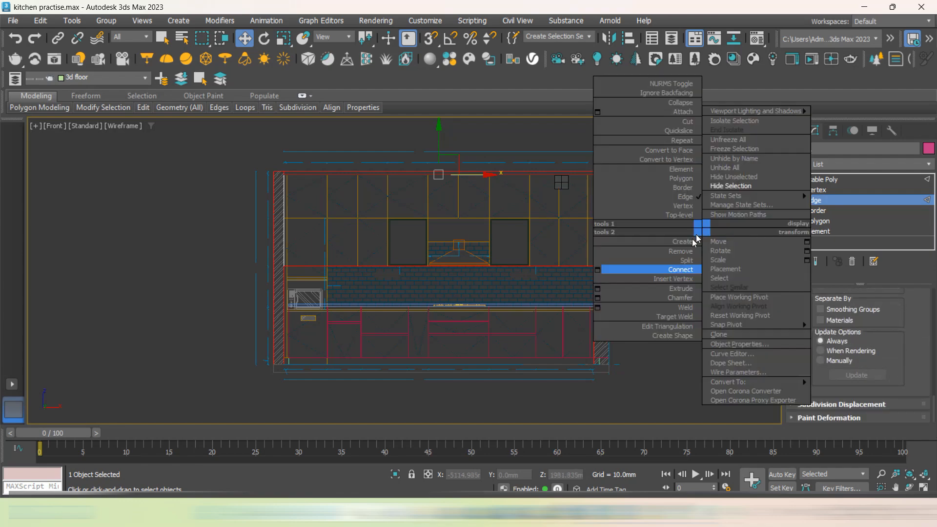
click(598, 273)
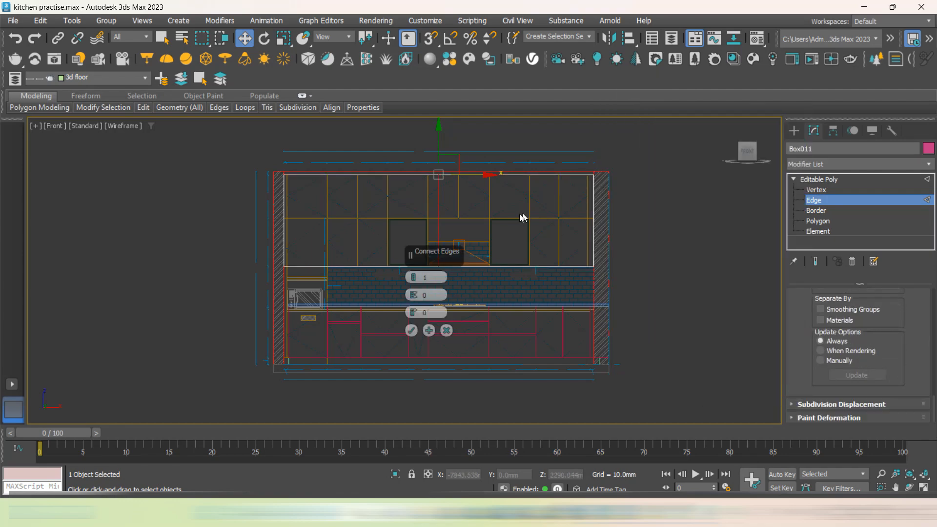
scroll(514, 213, up, 4)
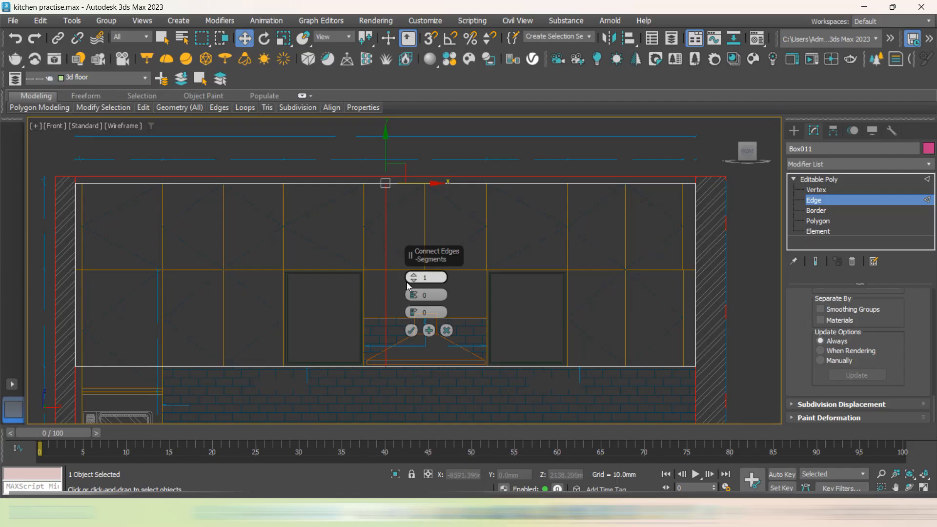
scroll(415, 278, up, 2)
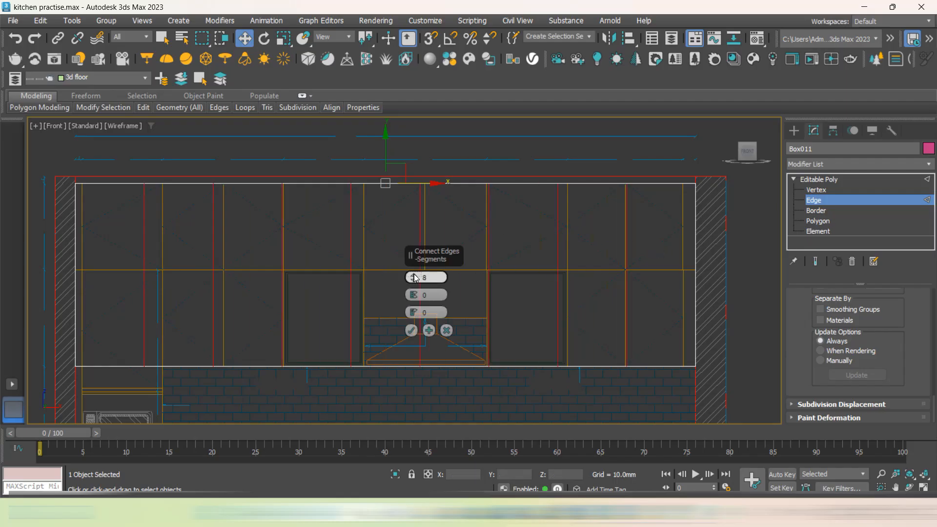
click(411, 331)
At Vertex level, move the two rightmost vertical divisions along X onto the reference cabinet lines near the right side wall
middle_drag(765, 300, 738, 299)
click(813, 191)
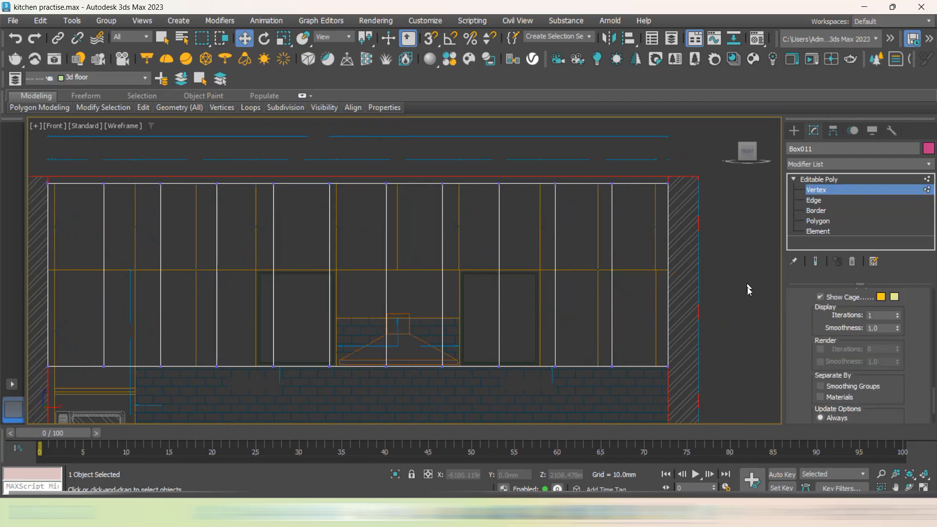
drag(588, 154, 641, 398)
scroll(649, 274, up, 3)
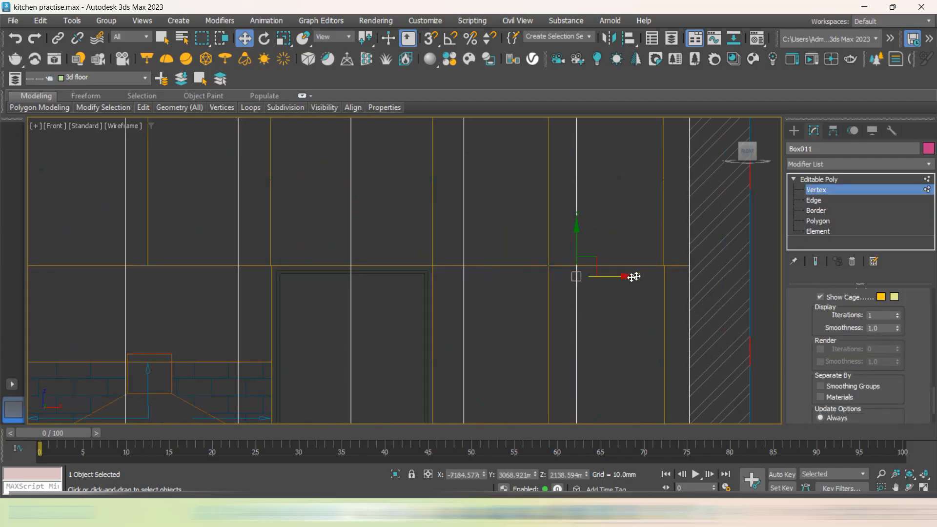
drag(630, 275, 702, 298)
scroll(593, 288, down, 4)
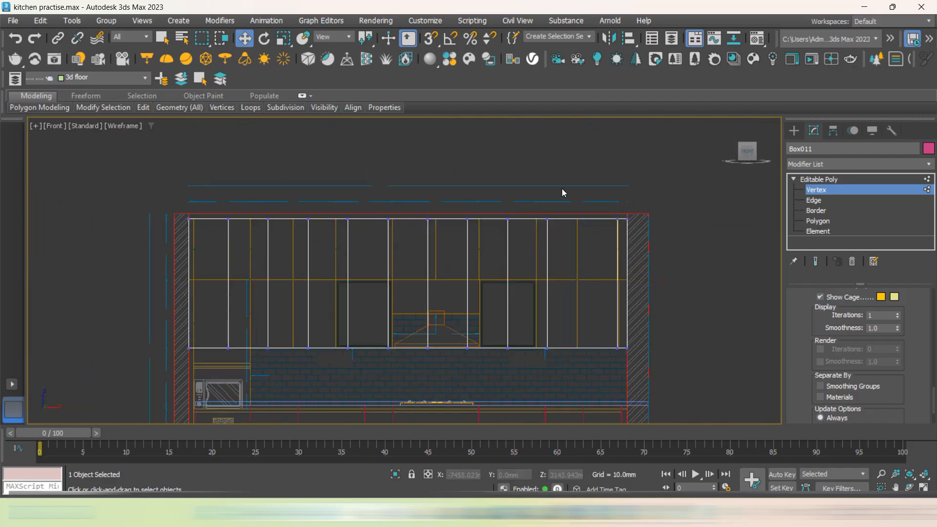
scroll(565, 285, up, 3)
drag(557, 276, 616, 288)
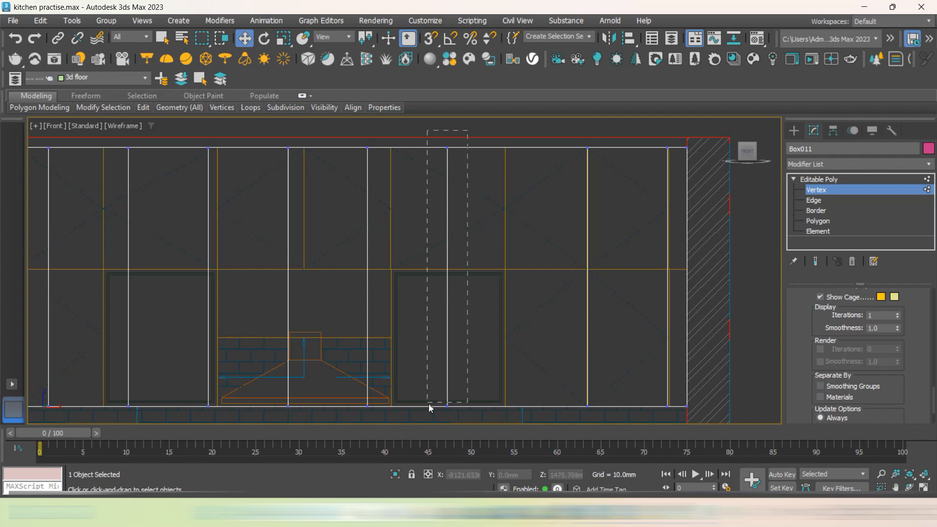
Move the next two vertical divisions along X onto the reference lines on both sides of the right glass panel
drag(429, 403, 428, 403)
drag(476, 276, 533, 292)
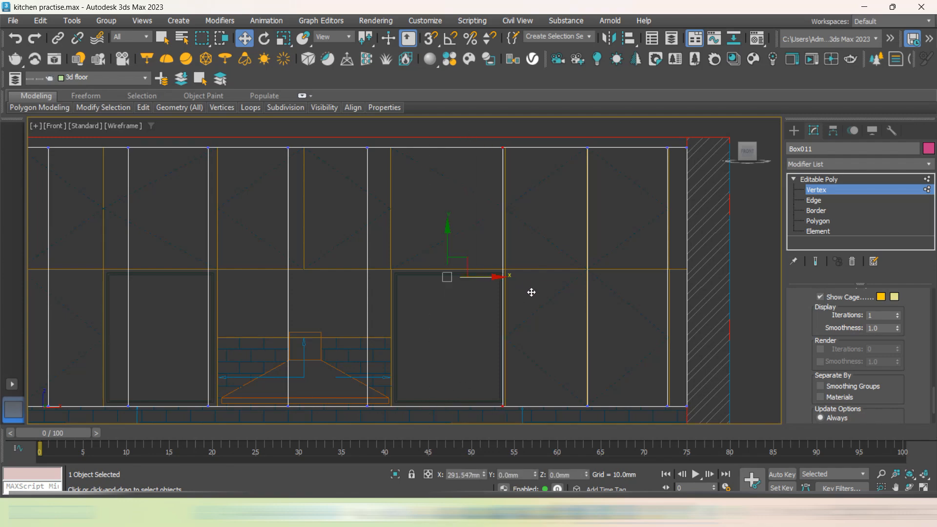
drag(401, 135, 335, 439)
drag(385, 281, 406, 284)
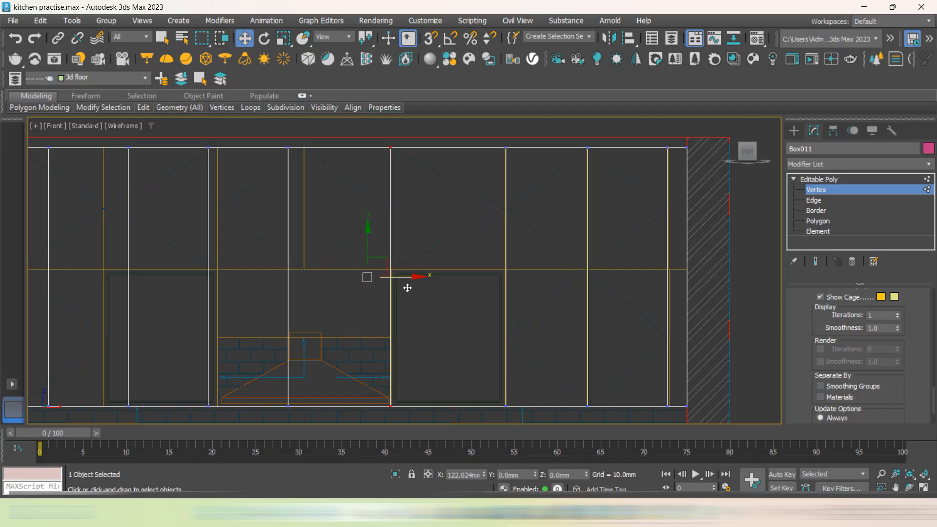
Align the next two vertical divisions with the range hood's centre line and the hood opening's left edge
middle_drag(407, 284, 467, 163)
drag(422, 344, 428, 435)
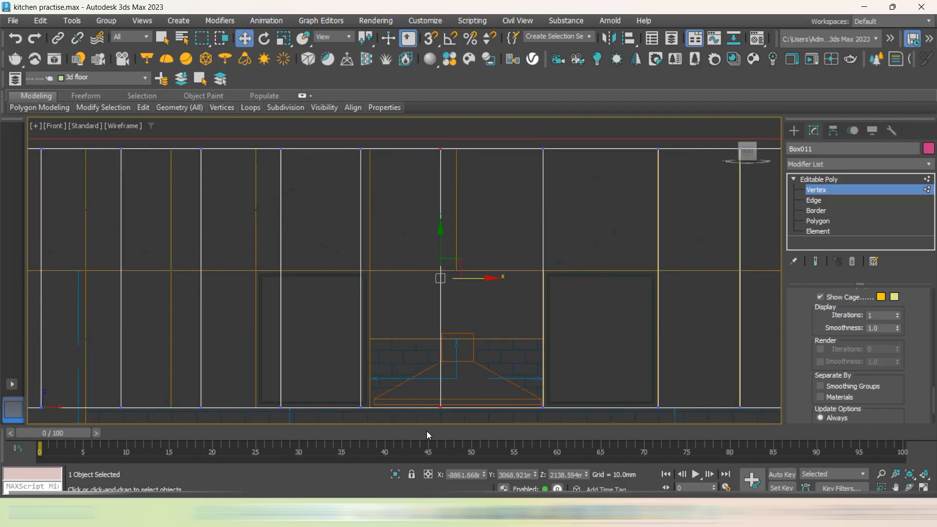
drag(466, 277, 481, 280)
middle_drag(374, 312, 425, 305)
drag(440, 121, 402, 437)
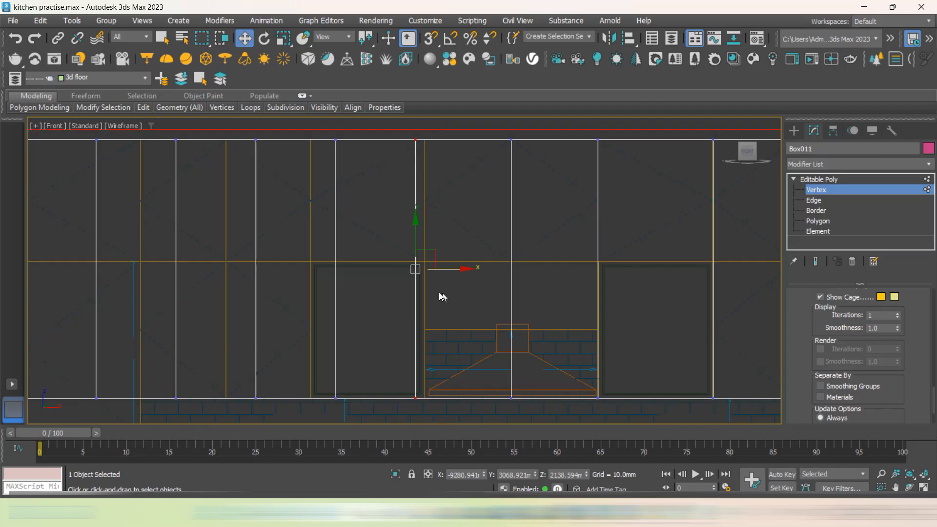
drag(435, 270, 446, 274)
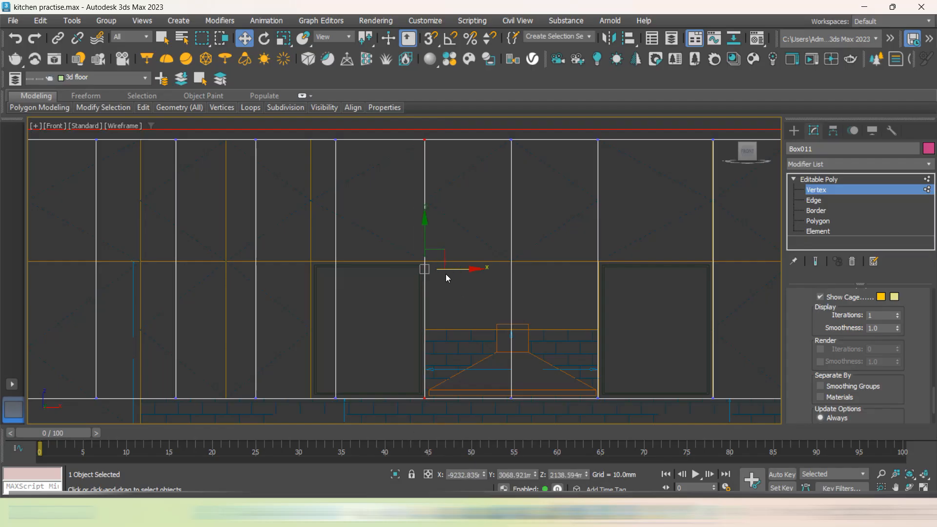
Move the next two divisions along X onto the left glass panel's outer edge and the neighbouring cabinet line
scroll(399, 249, down, 4)
drag(379, 386, 380, 385)
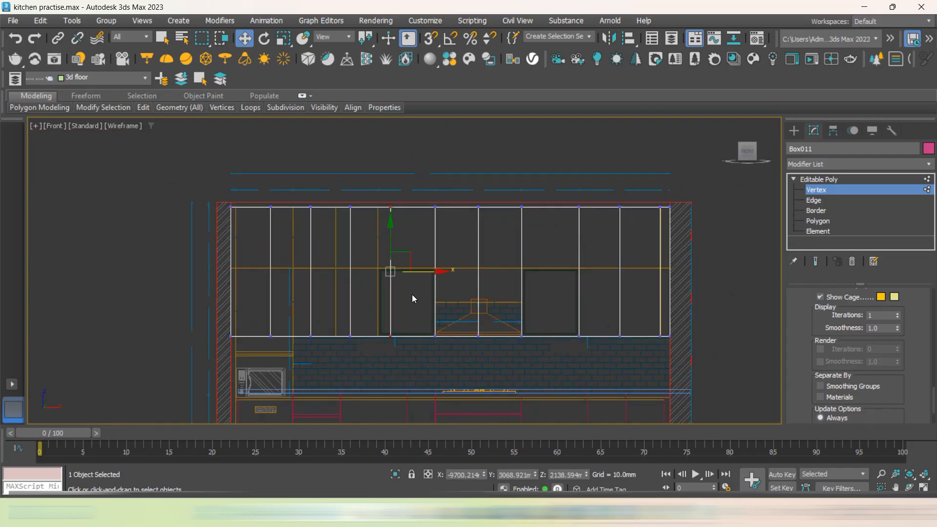
scroll(409, 283, up, 2)
drag(410, 265, 392, 266)
middle_drag(355, 312, 404, 307)
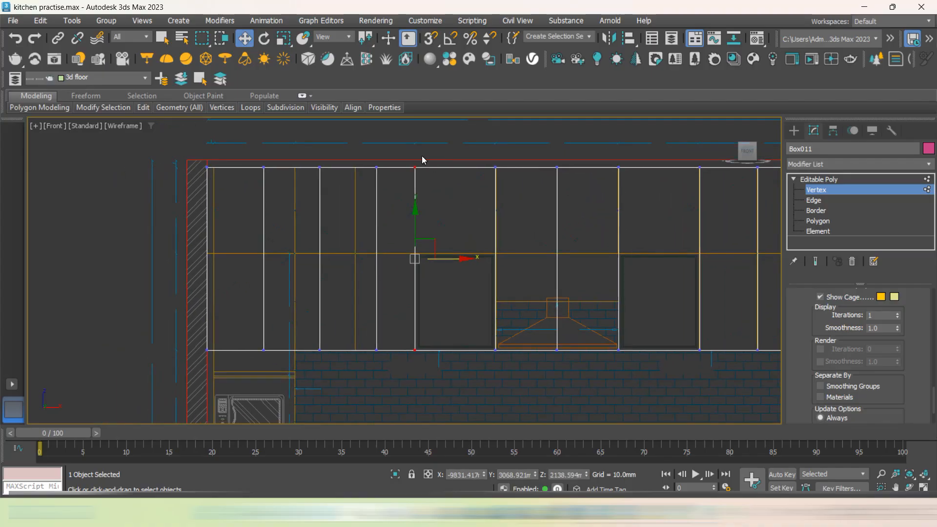
drag(392, 148, 349, 359)
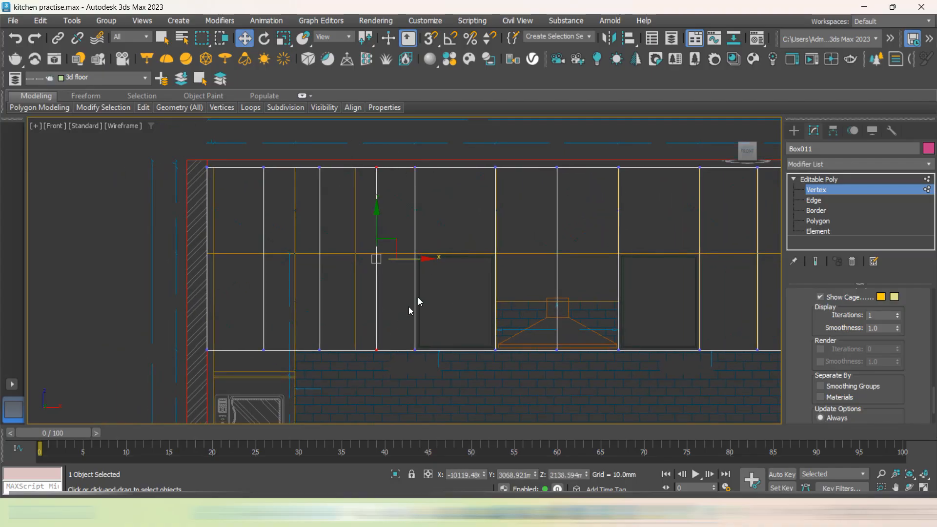
drag(413, 260, 392, 263)
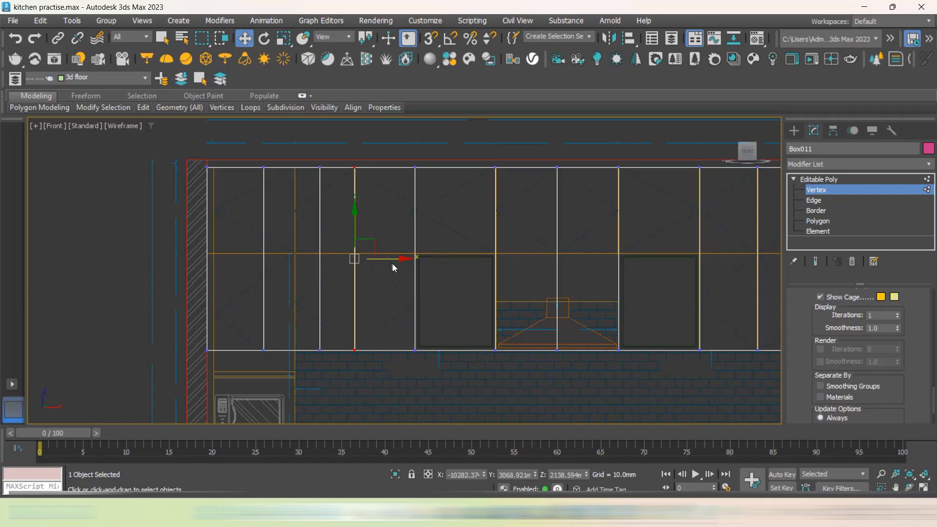
Move the last two divisions along X onto the reference lines above the microwave unit's right edge and beside the left wall
middle_drag(338, 295, 448, 301)
drag(455, 160, 406, 400)
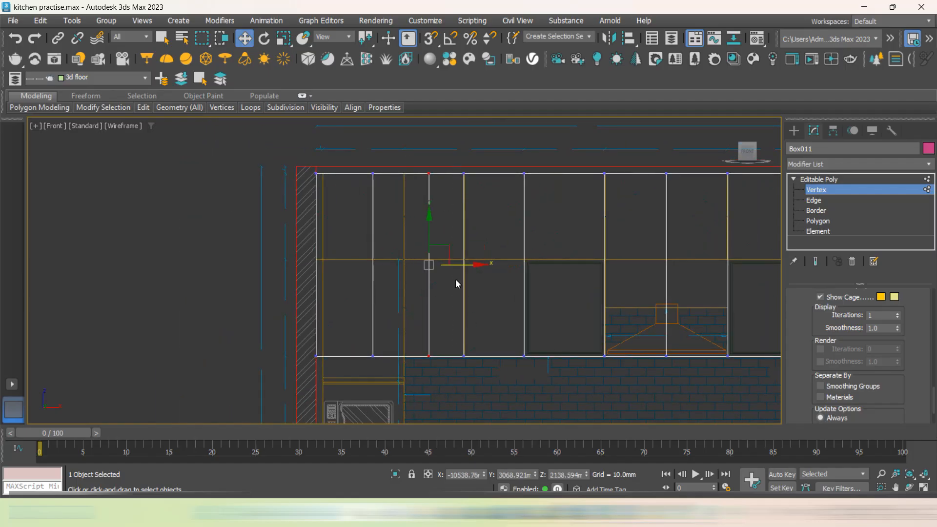
drag(453, 268, 428, 267)
drag(382, 294, 364, 387)
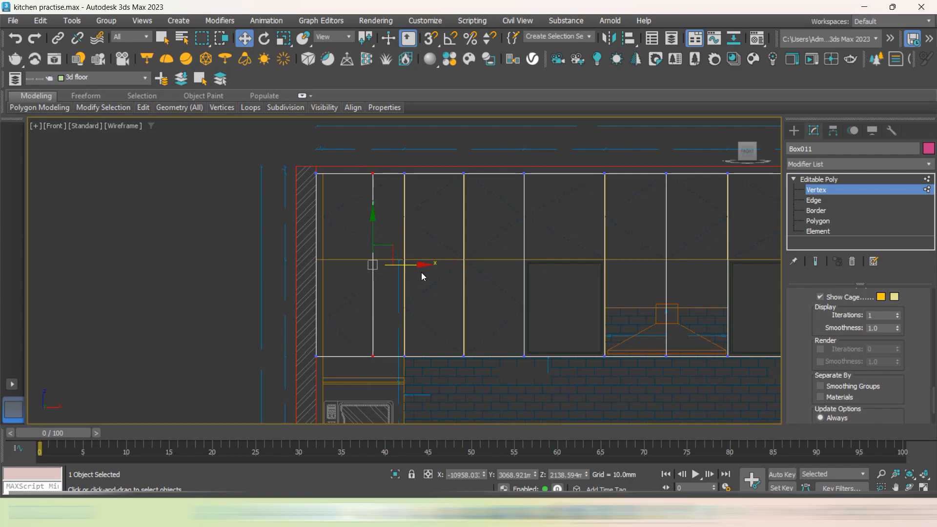
drag(406, 265, 354, 265)
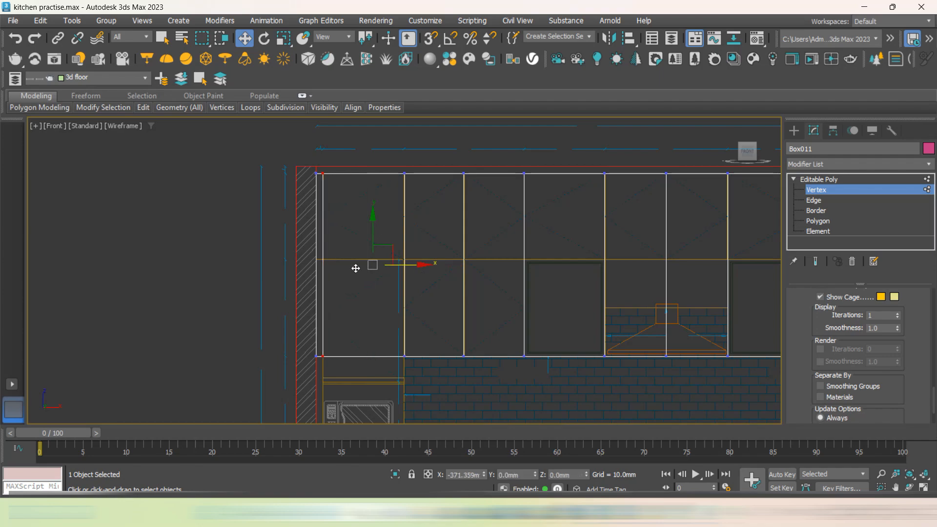
scroll(326, 254, down, 3)
alt+middle_drag(629, 302, 508, 379)
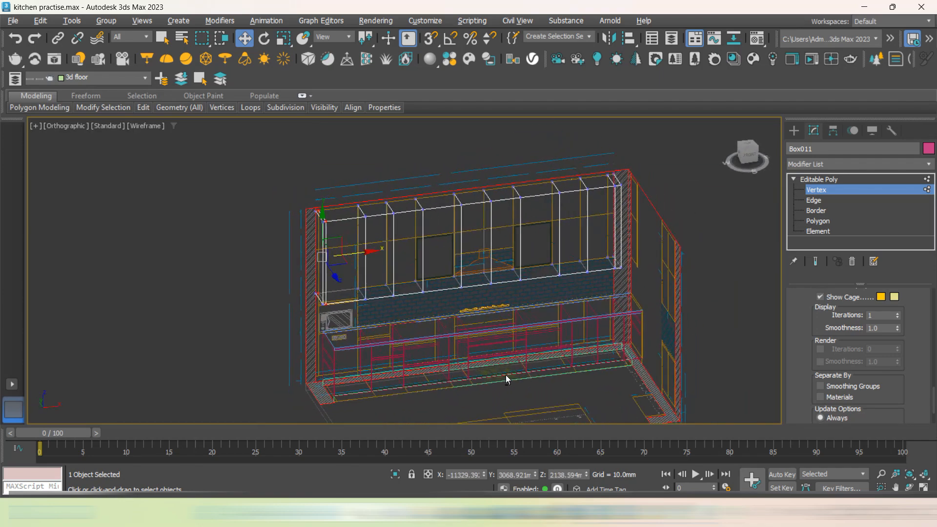
Ring-select the upper box's vertical edges in the Front view and connect them with 1 horizontal segment
click(750, 160)
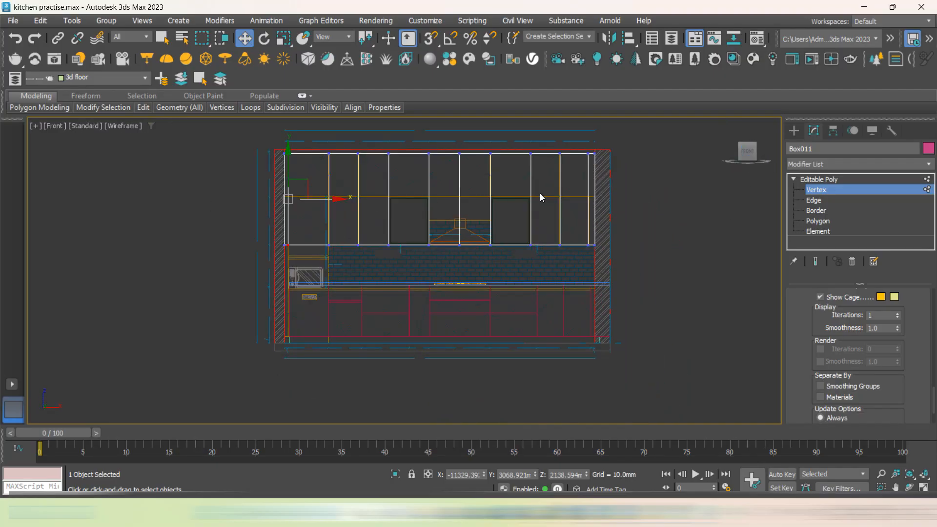
middle_drag(494, 255, 499, 260)
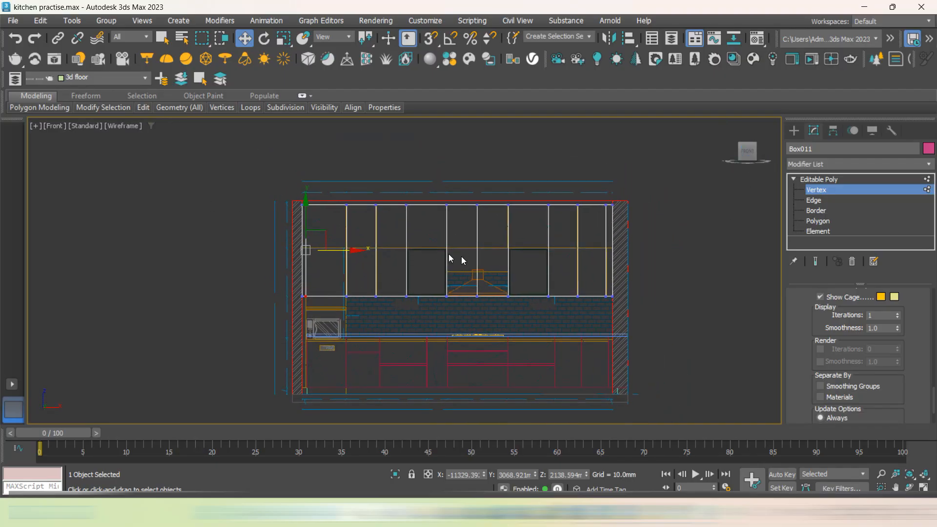
click(812, 200)
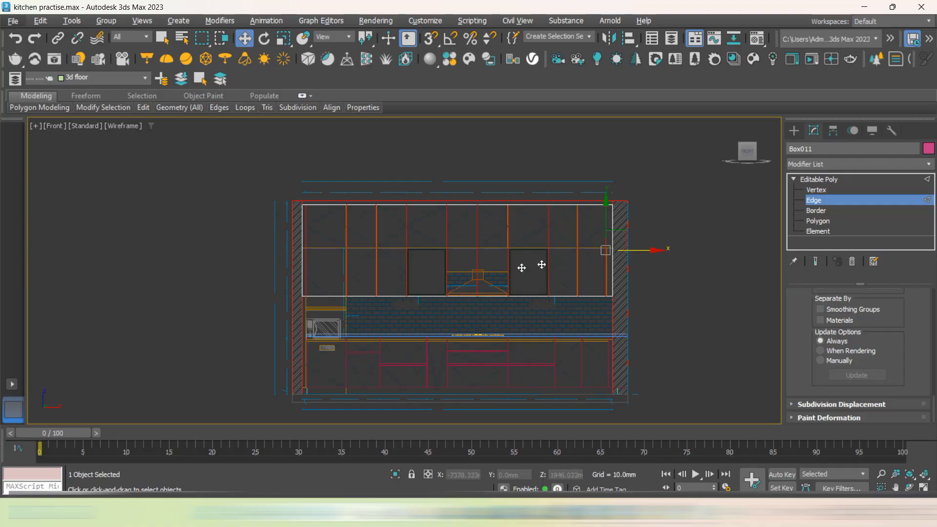
click(684, 262)
click(581, 263)
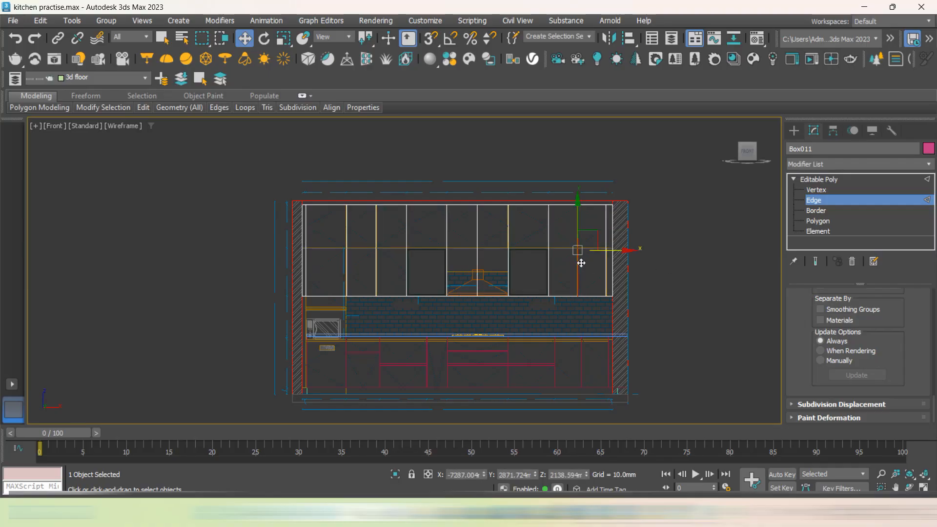
key(alt+r)
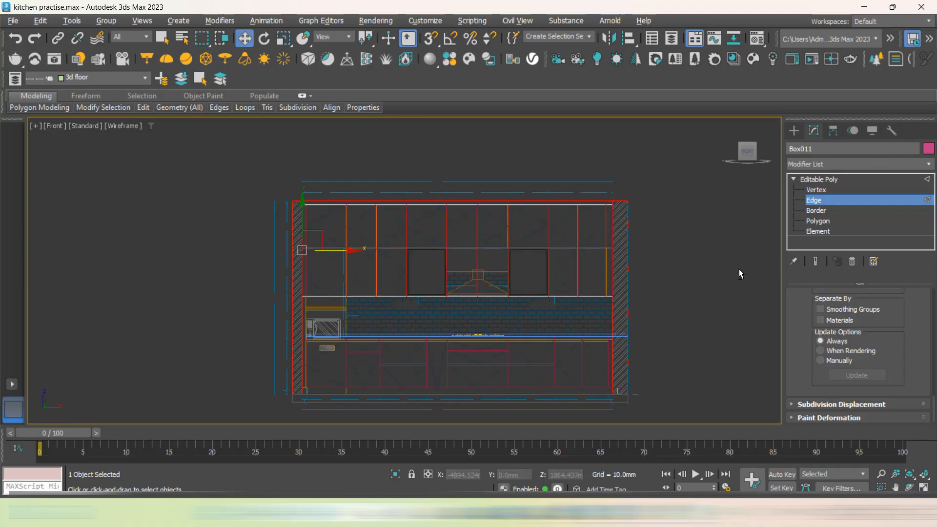
right_click(690, 238)
click(586, 276)
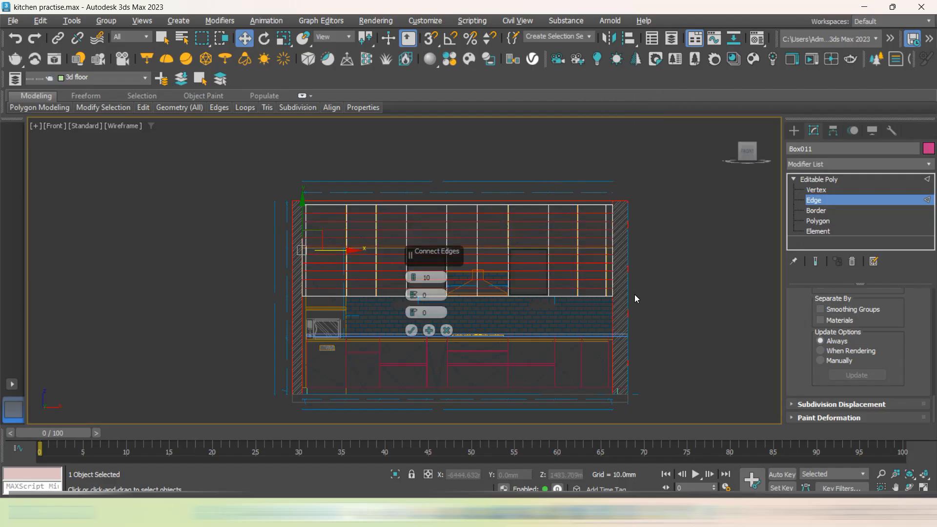
click(412, 281)
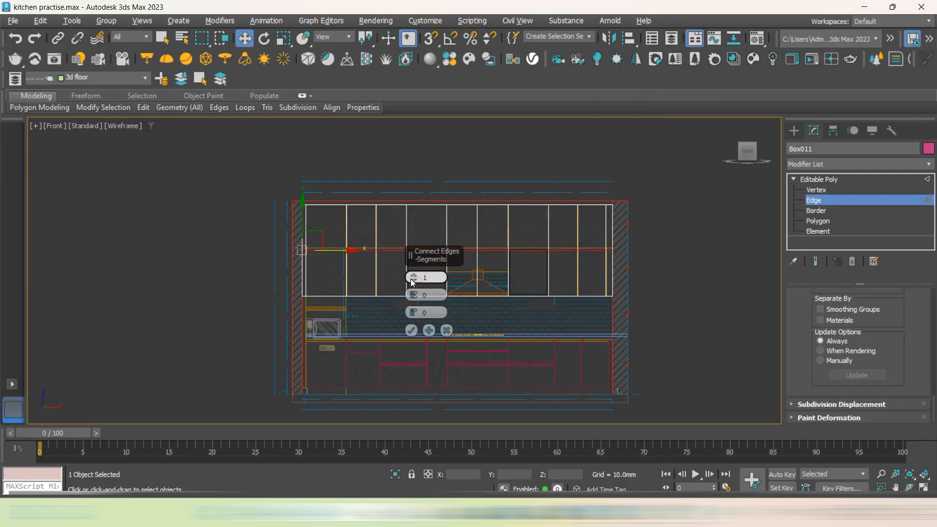
click(412, 331)
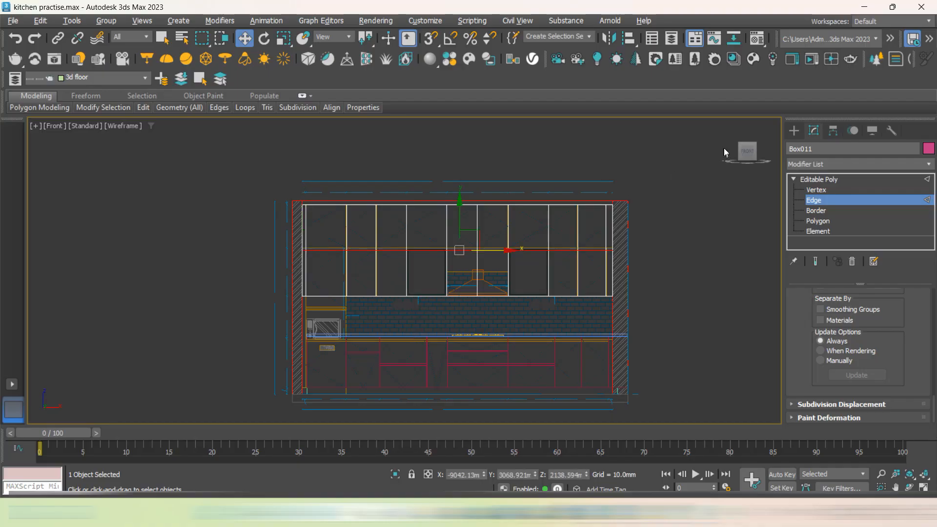
scroll(690, 201, down, 2)
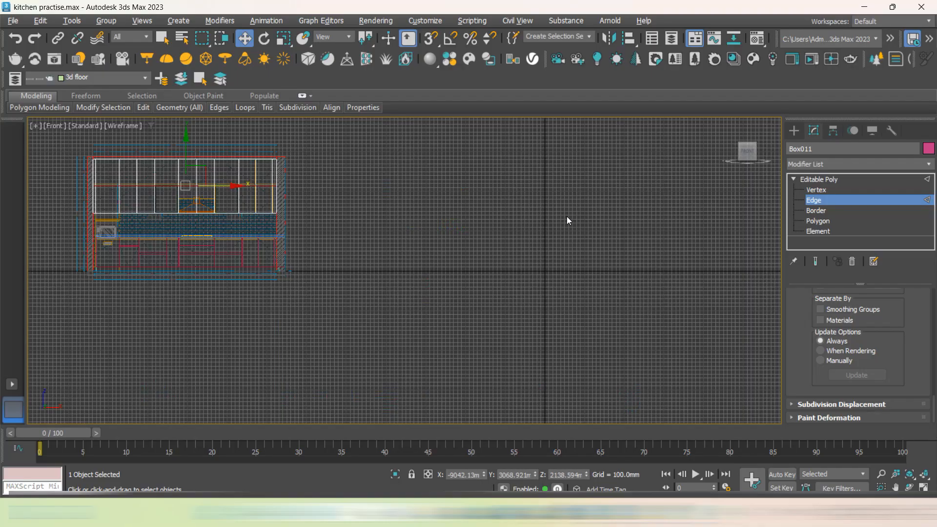
key(z)
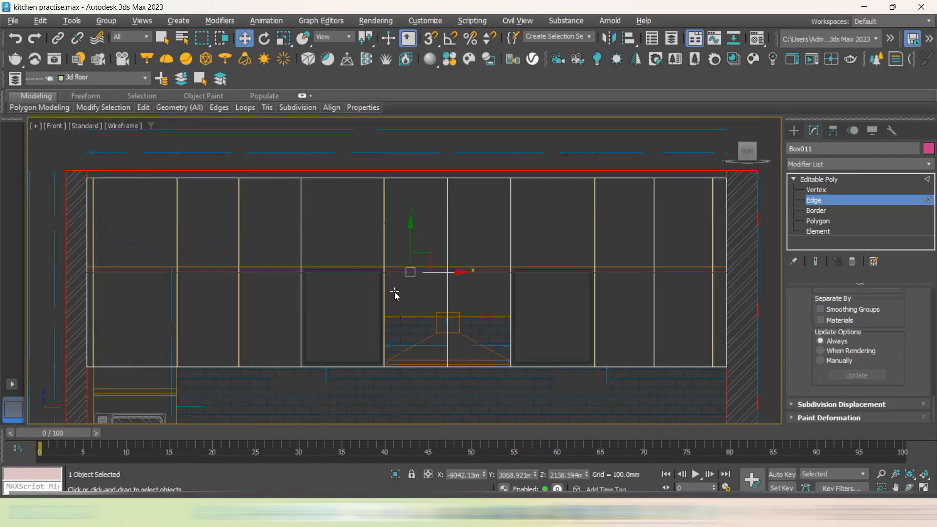
Move the upper box's horizontal division up onto the reference line along the top edges of the two glass panels
scroll(395, 294, up, 3)
drag(431, 222, 427, 203)
scroll(558, 286, down, 4)
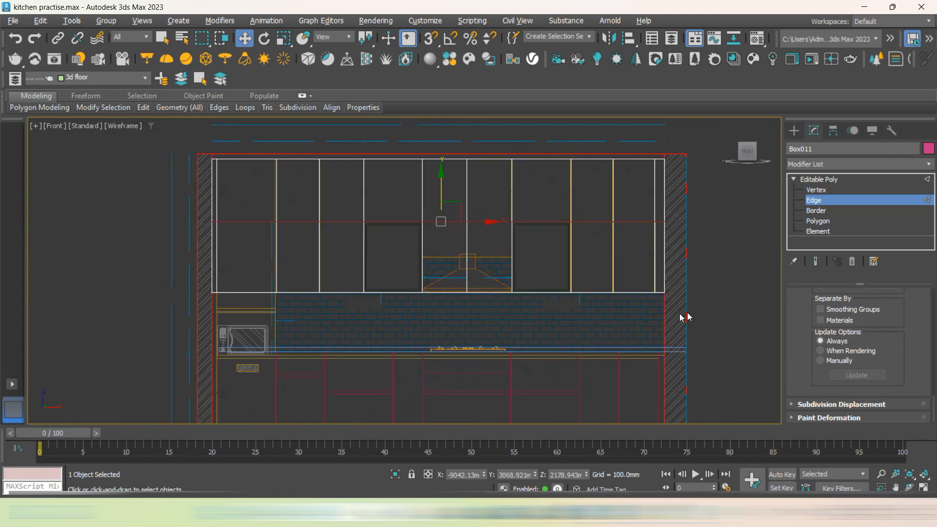
click(700, 308)
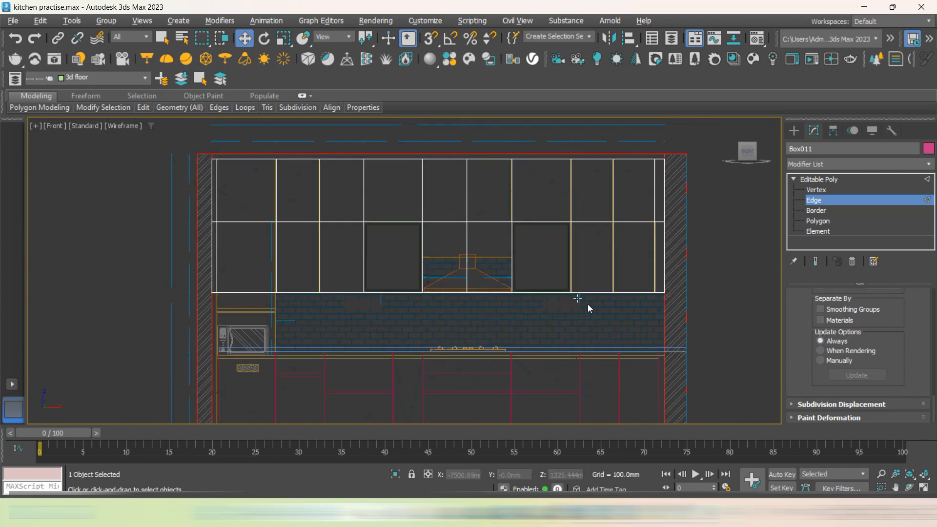
Select the two front polygons over the glass panels and inset them By Polygon by 11.989 mm
click(816, 222)
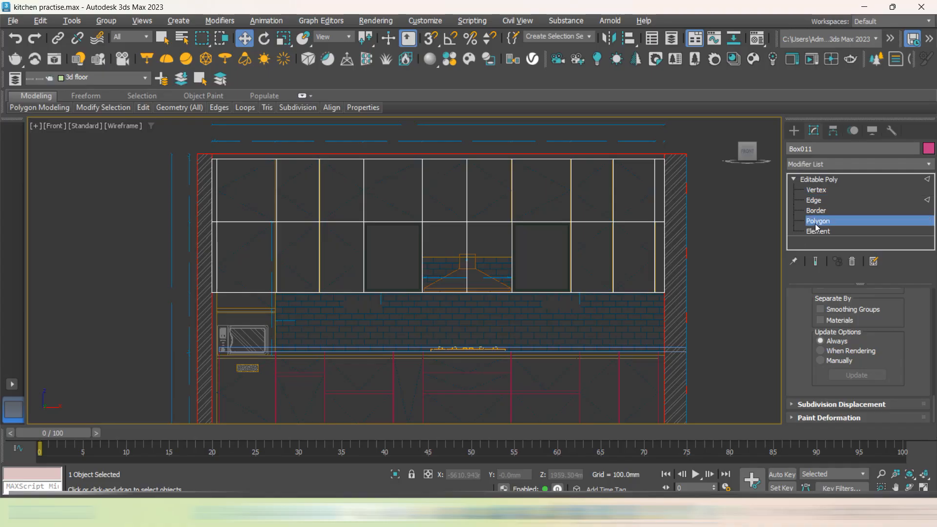
click(549, 267)
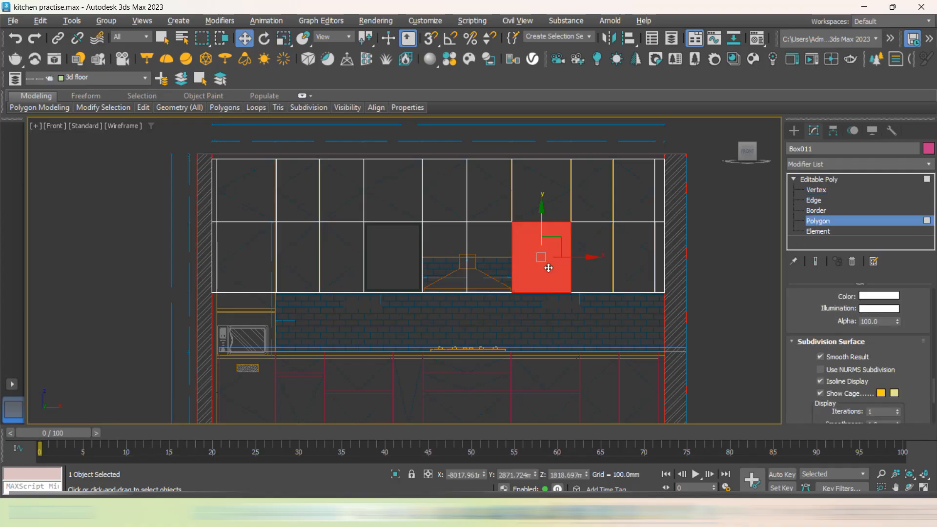
ctrl+click(406, 275)
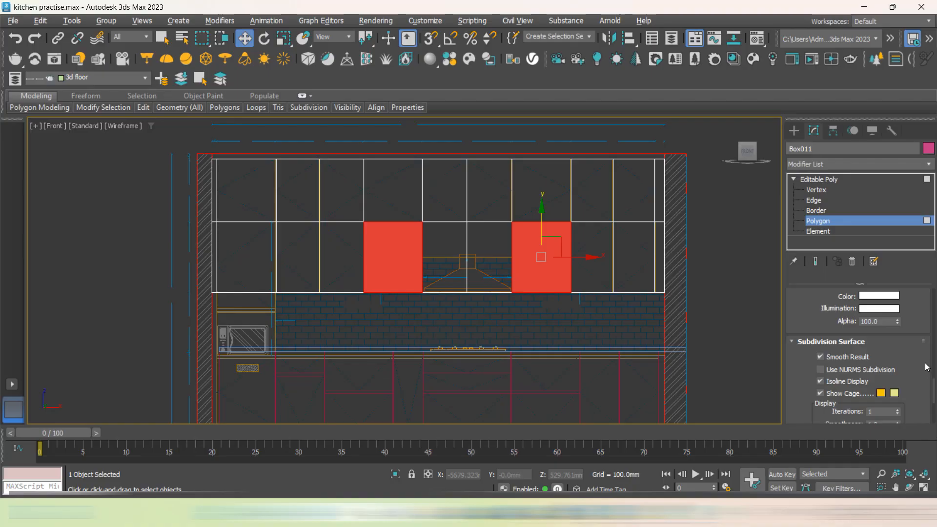
scroll(917, 365, down, 5)
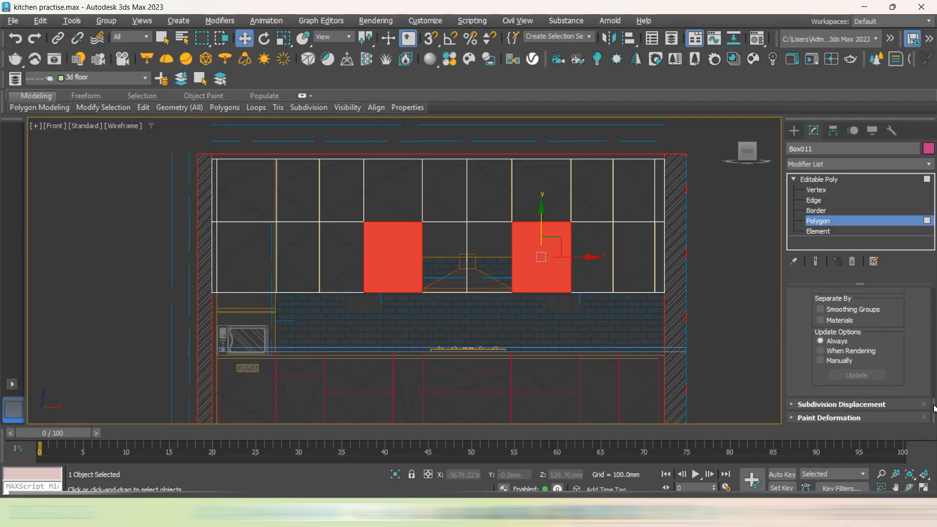
drag(933, 407, 933, 310)
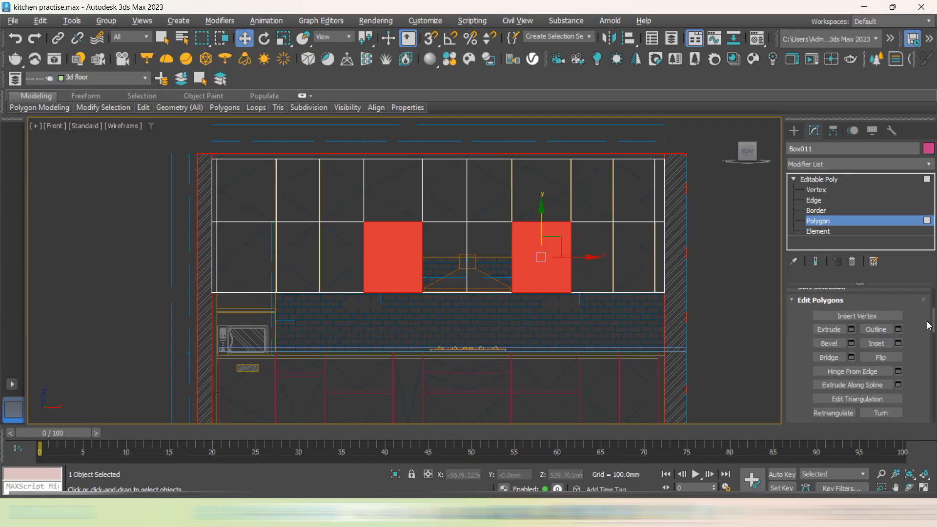
click(898, 343)
scroll(538, 246, up, 3)
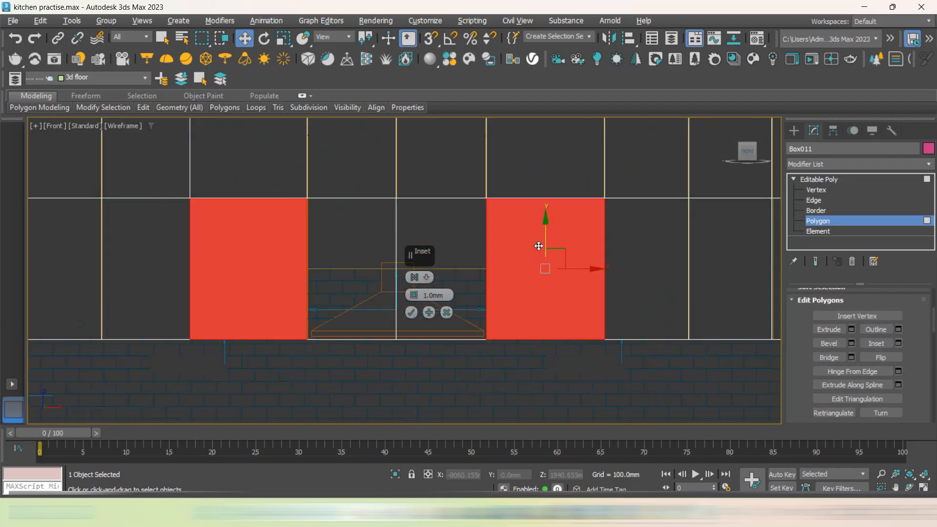
click(415, 276)
click(442, 302)
scroll(500, 255, up, 3)
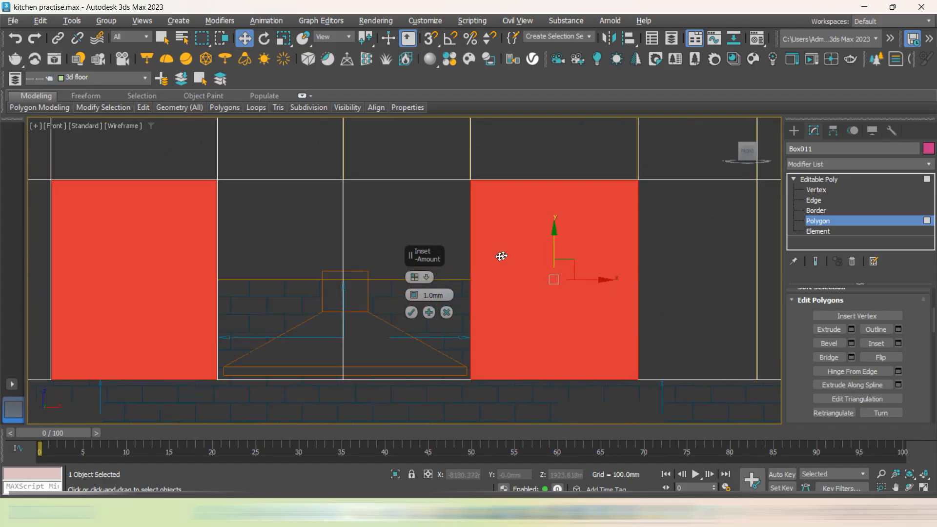
drag(416, 294, 419, 288)
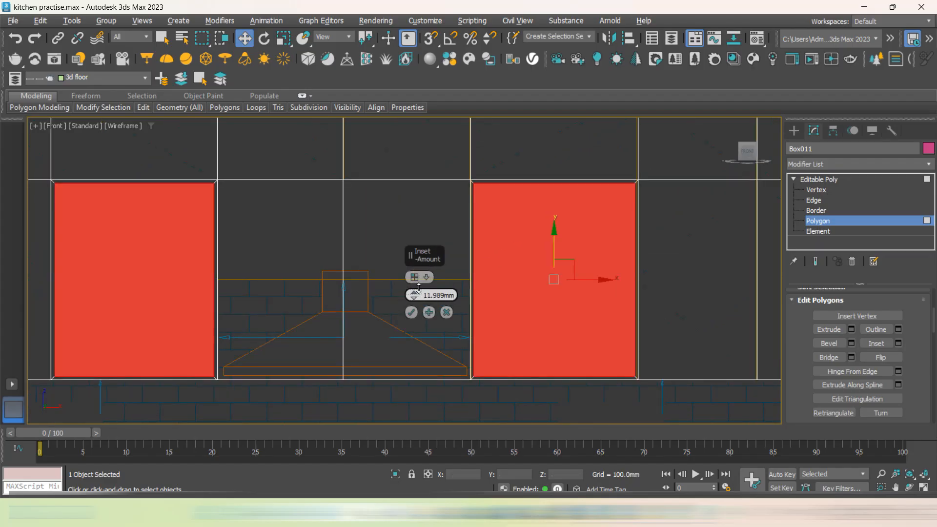
click(411, 313)
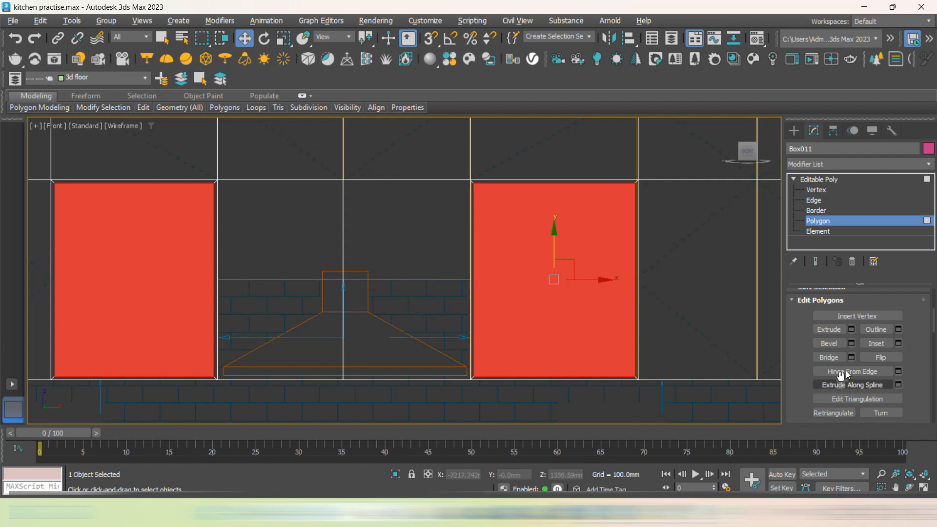
Extrude the two inset glass panel polygons inward with a height of -375.409 mm
click(851, 329)
scroll(577, 349, down, 2)
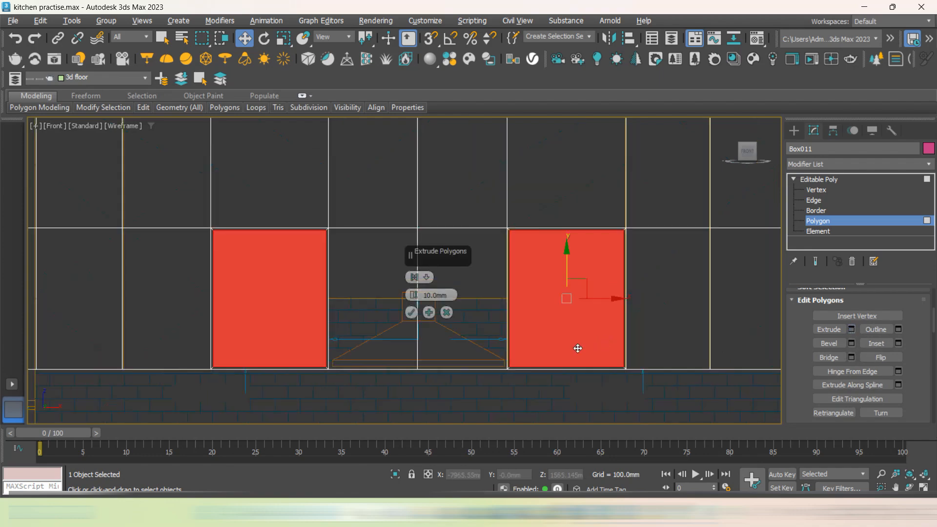
alt+middle_drag(578, 348, 566, 305)
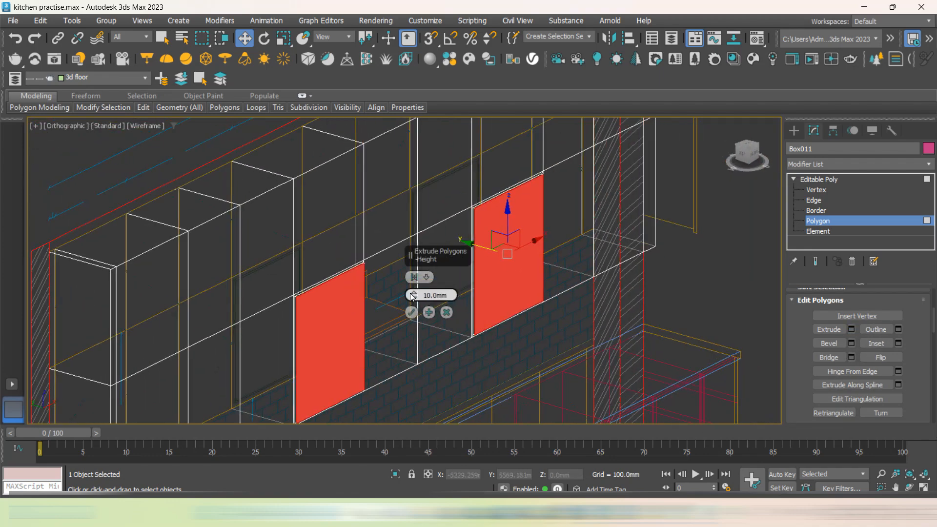
drag(412, 296, 435, 371)
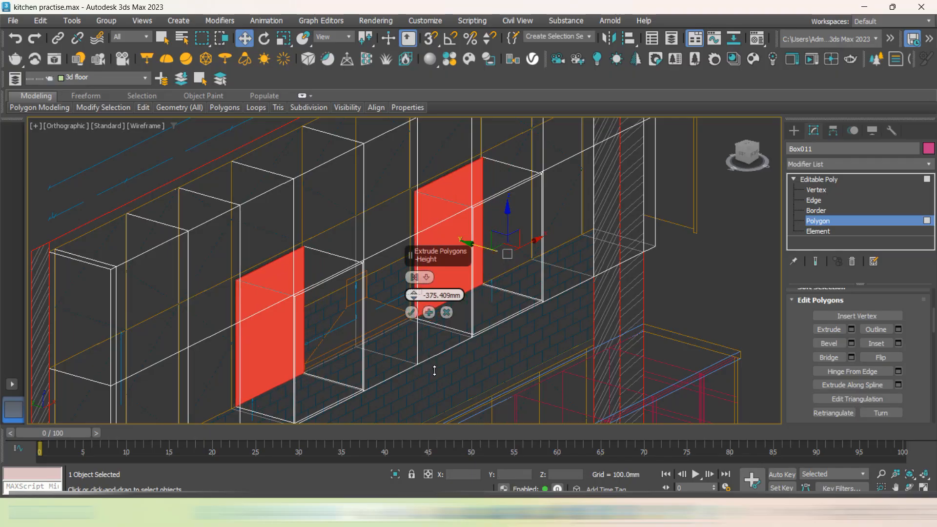
click(412, 312)
Examine the two glass panel recesses in shaded and wireframe display from several angles
alt+middle_drag(519, 327, 543, 326)
key(F3)
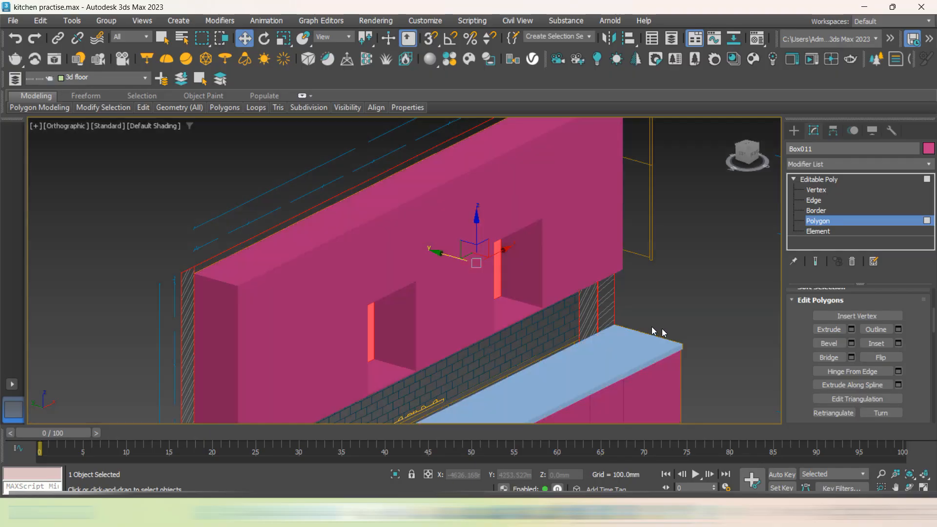
click(728, 324)
alt+middle_drag(724, 329, 575, 354)
scroll(575, 354, up, 5)
scroll(496, 335, up, 3)
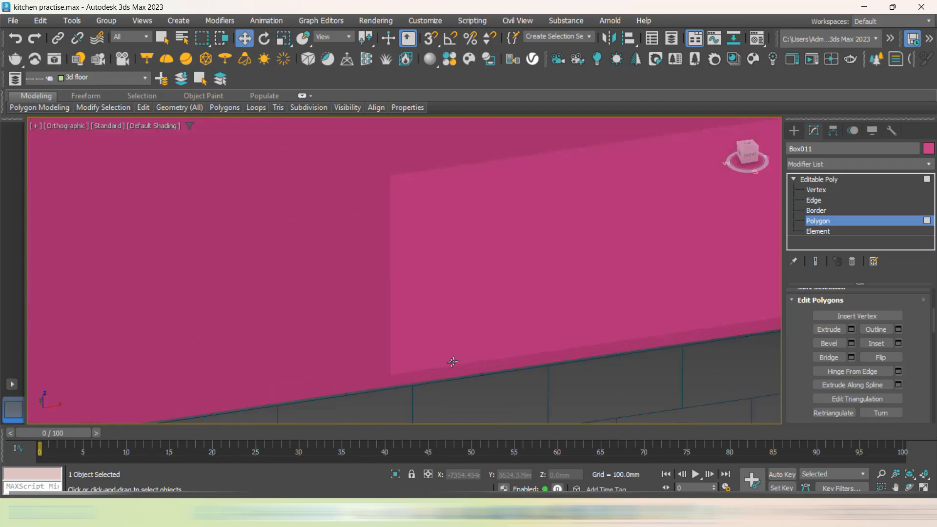
scroll(541, 376, down, 4)
key(F3)
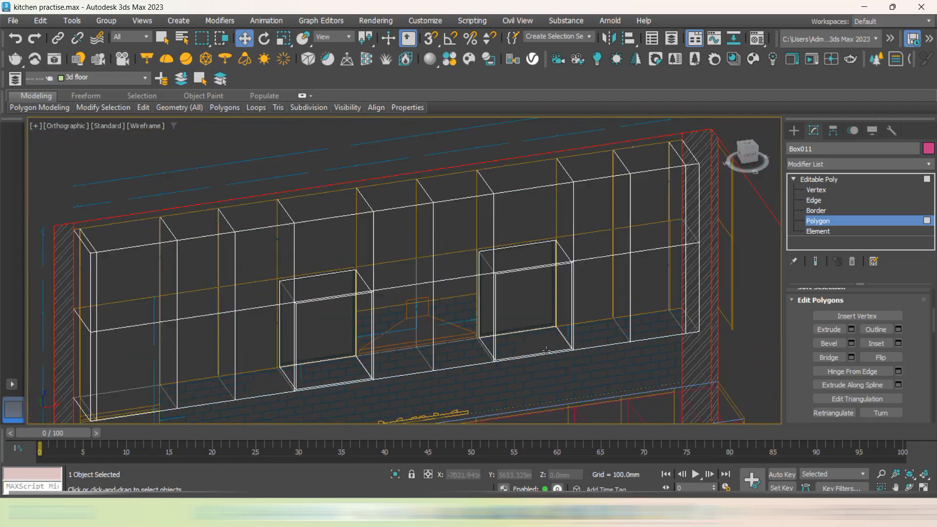
alt+middle_drag(537, 376, 488, 339)
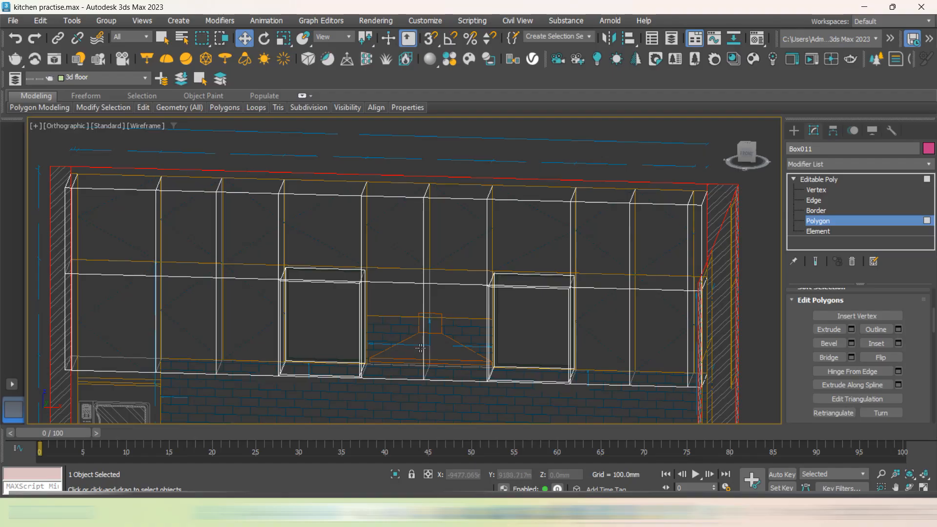
Select the back and front polygons around the range hood and bridge them into a through opening between the two recesses
alt+middle_drag(428, 343, 583, 364)
click(456, 322)
ctrl+click(413, 338)
scroll(414, 338, down, 4)
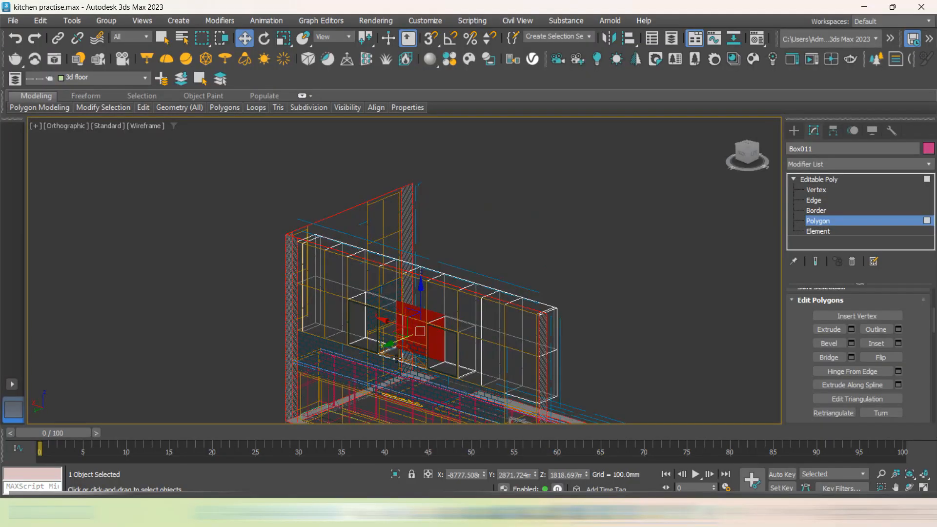
alt+middle_drag(420, 331, 403, 354)
ctrl+click(389, 337)
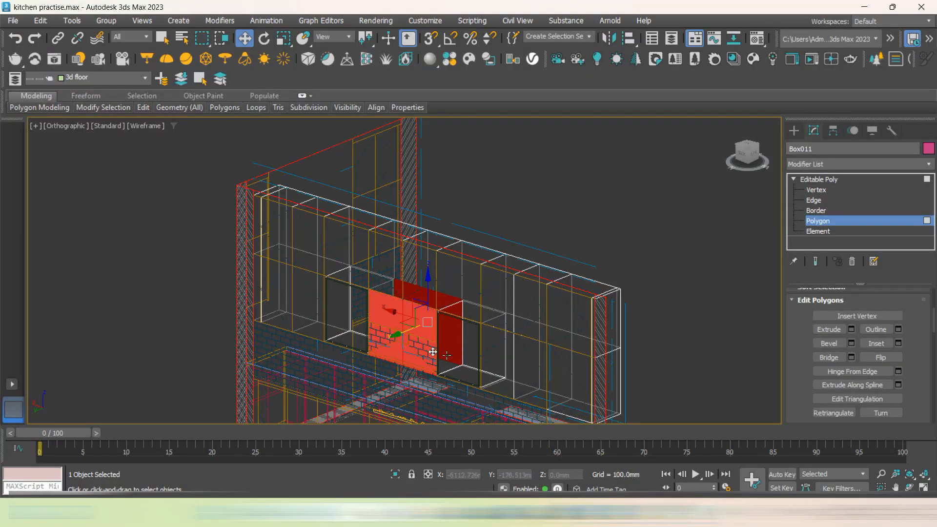
alt+middle_drag(471, 355, 351, 335)
scroll(424, 322, up, 3)
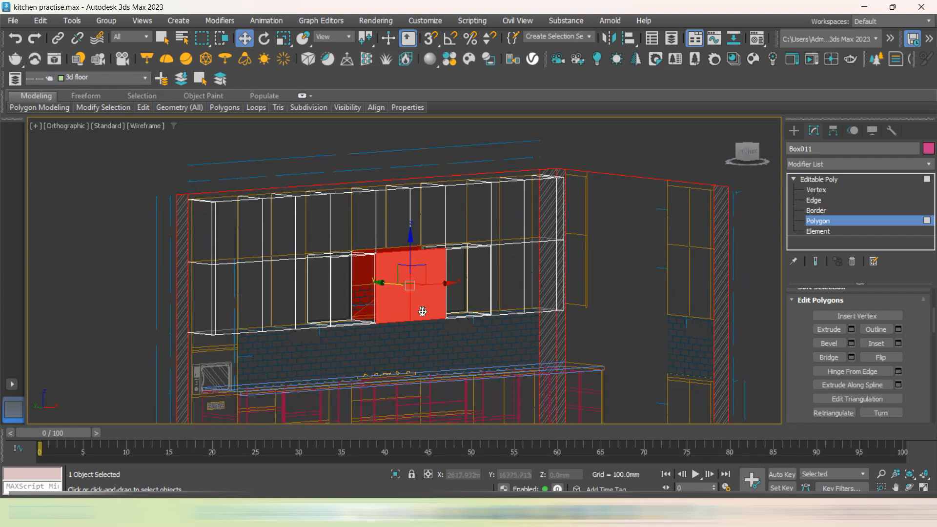
click(828, 358)
click(443, 344)
key(F3)
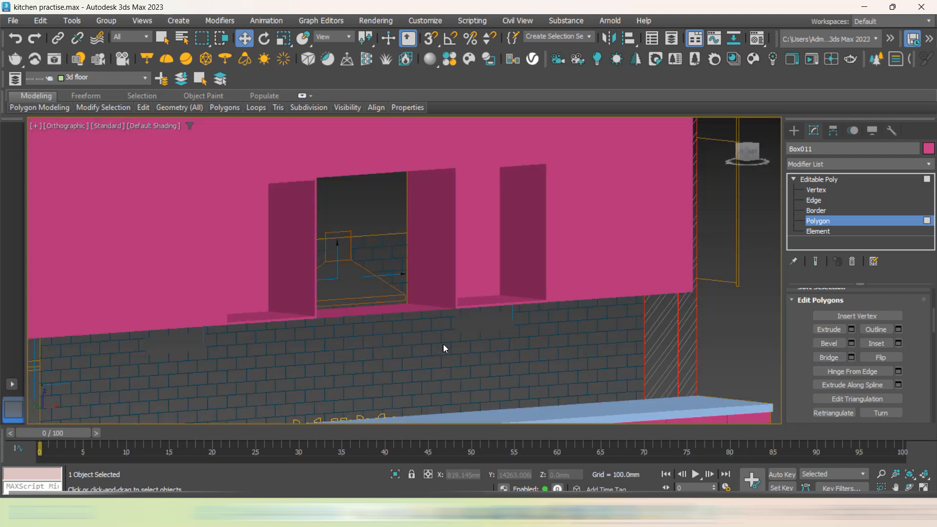
Delete the bottom polygons that close off the range hood opening between the two glass panel recesses
alt+middle_drag(534, 327, 412, 285)
scroll(383, 291, up, 3)
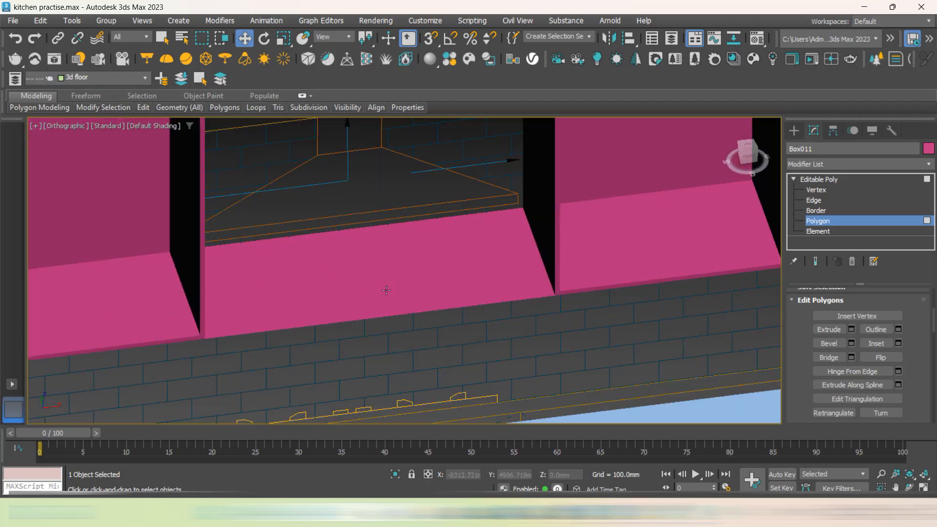
click(393, 291)
key(Delete)
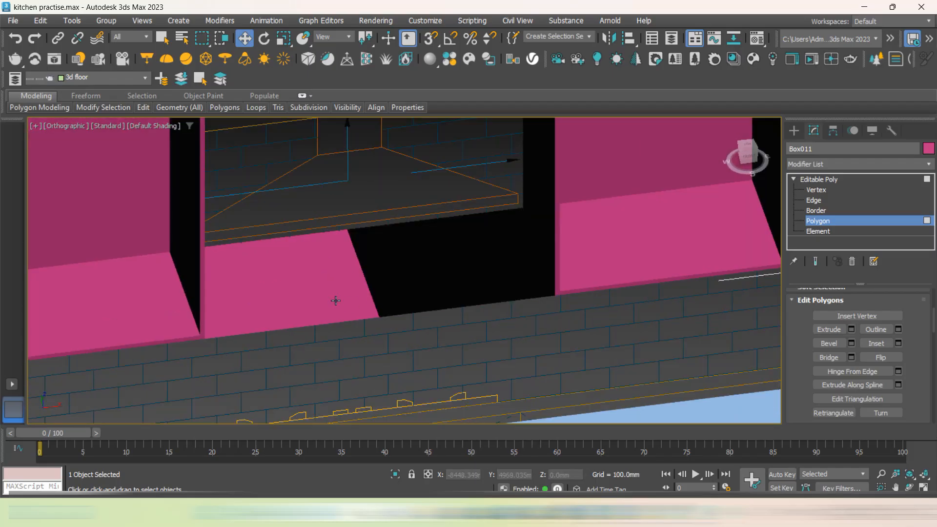
click(336, 301)
key(Delete)
click(410, 289)
key(Delete)
click(355, 296)
key(Delete)
scroll(354, 296, down, 4)
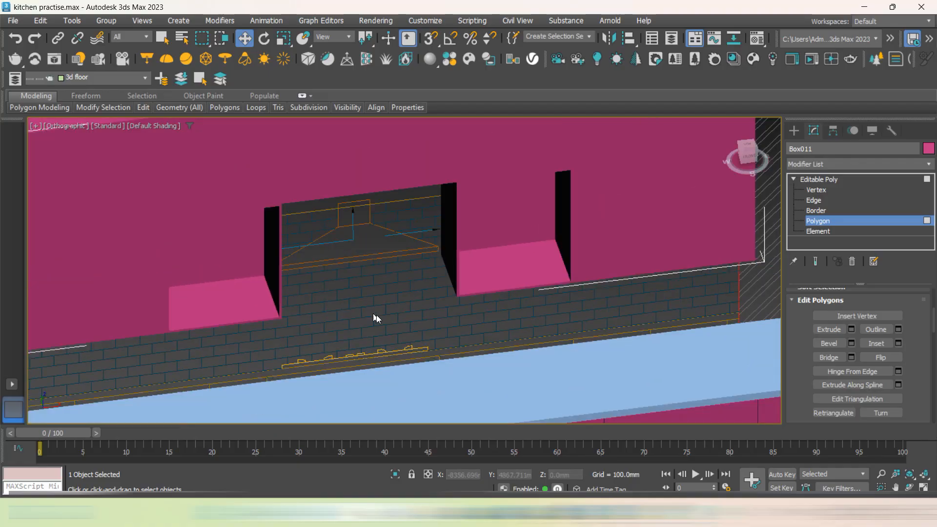
Display the upper cabinet block in wireframe and align the viewport to the front view
alt+middle_drag(449, 341, 428, 283)
scroll(409, 306, down, 3)
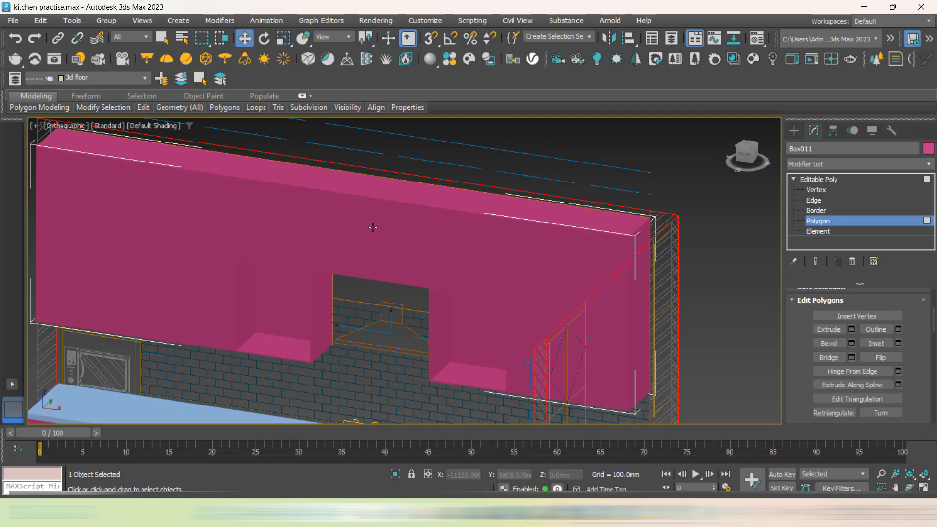
key(F3)
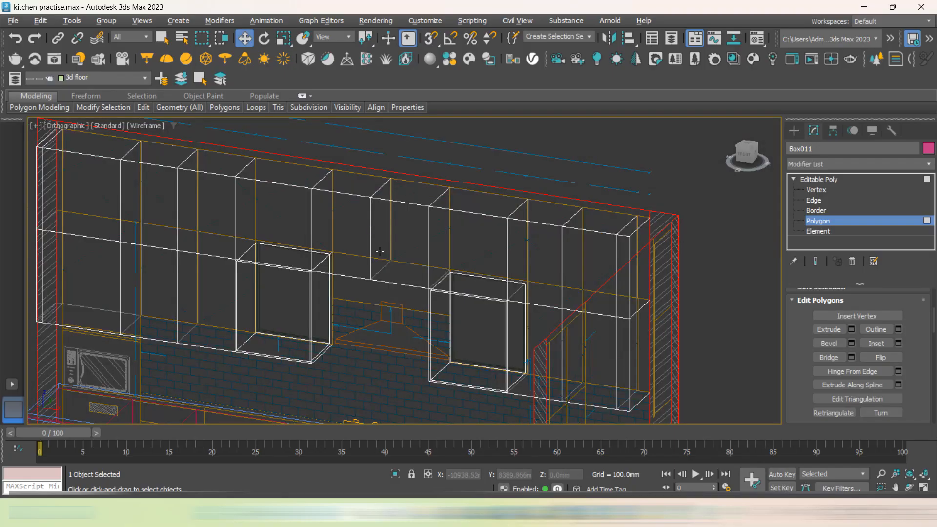
alt+middle_drag(379, 252, 433, 306)
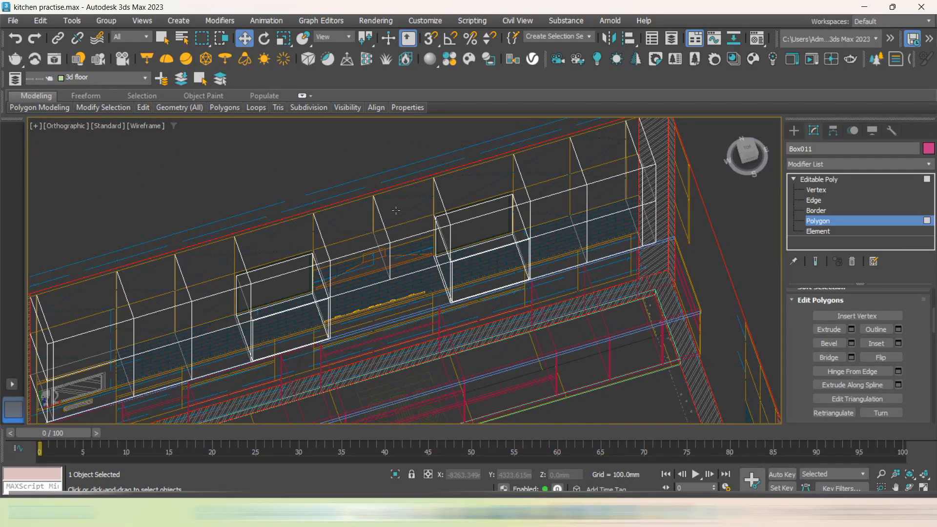
alt+middle_drag(389, 231, 650, 179)
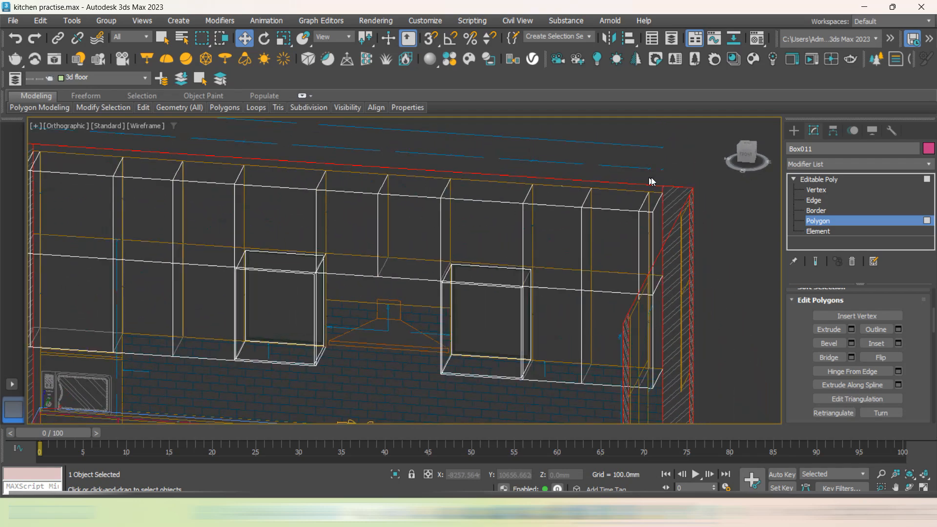
click(747, 155)
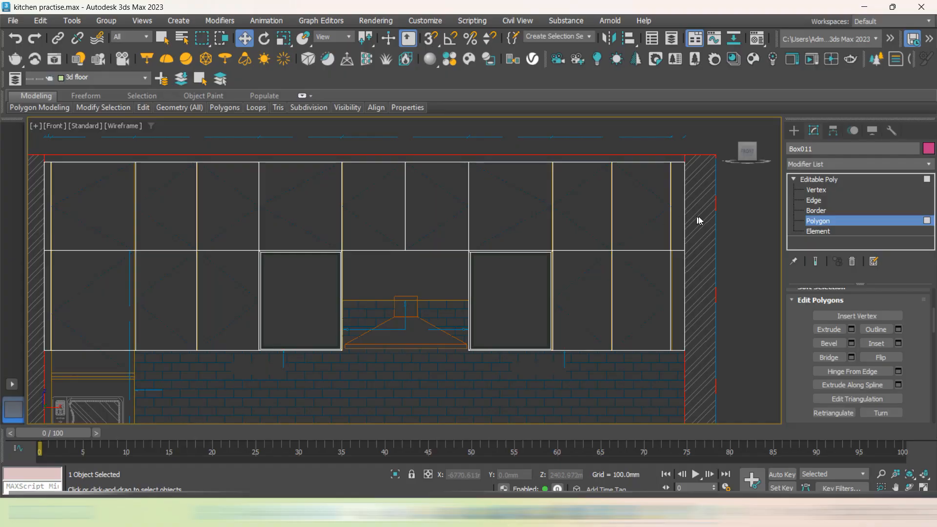
Select the vertical edges dividing the upper row of cabinet fronts at edge level
click(813, 200)
scroll(590, 209, down, 3)
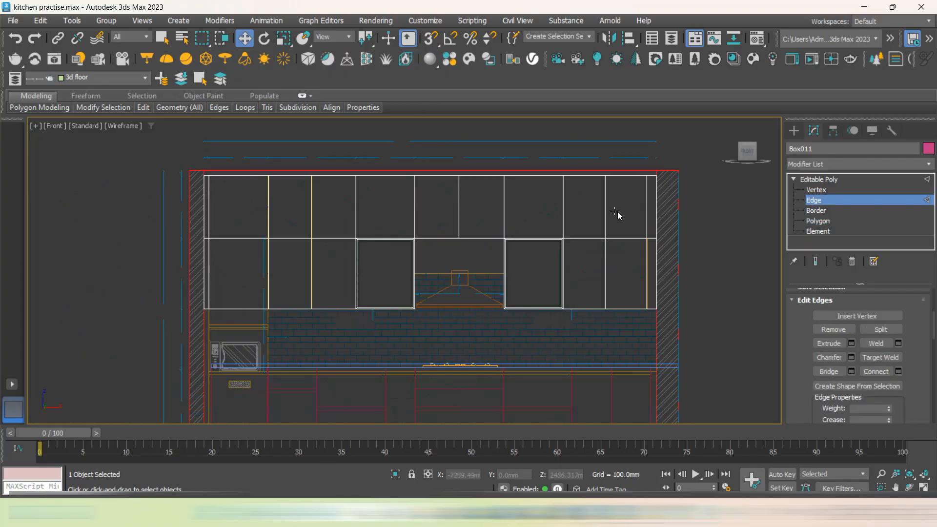
middle_drag(617, 212, 674, 218)
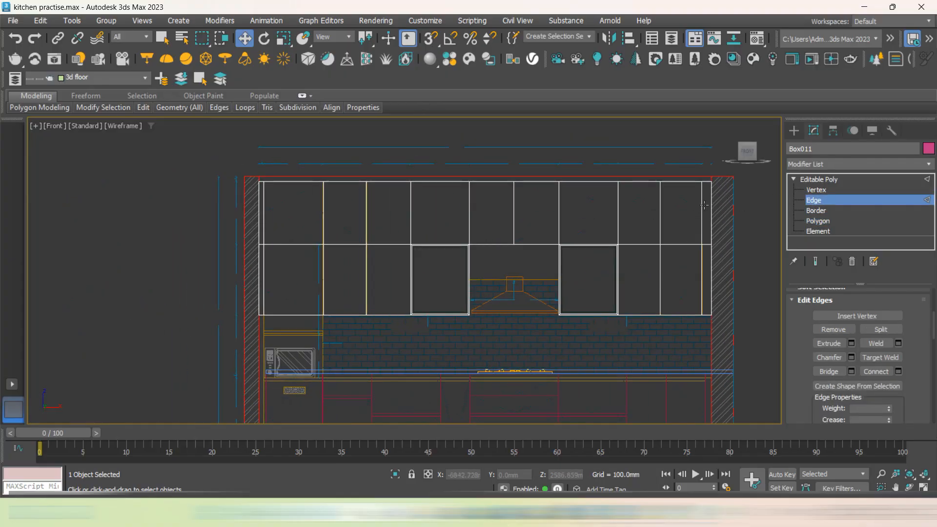
scroll(704, 205, up, 2)
drag(680, 220, 221, 227)
scroll(298, 236, down, 1)
middle_drag(682, 233, 518, 225)
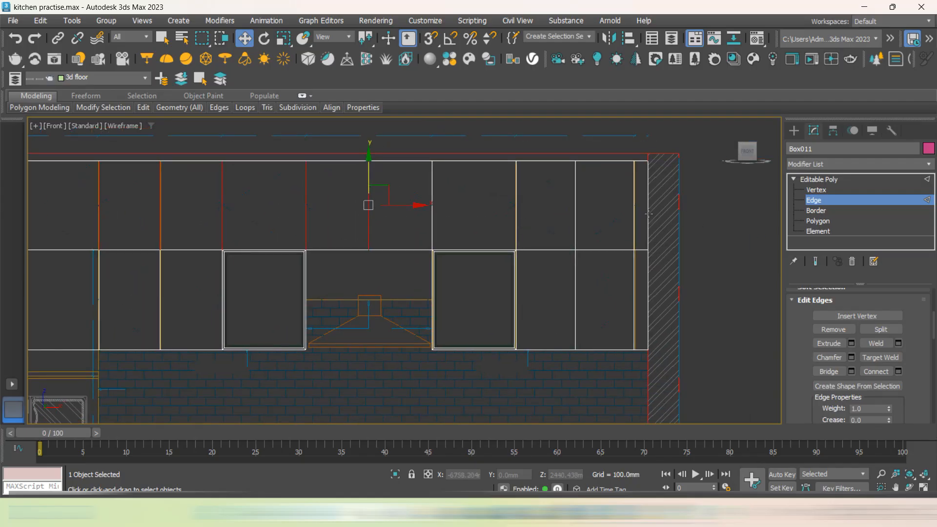
drag(206, 220, 208, 220)
scroll(407, 221, down, 2)
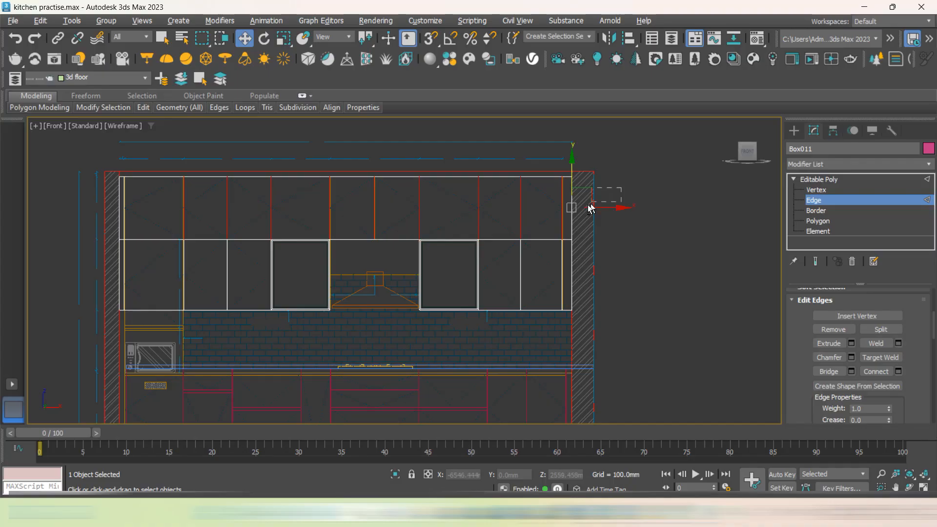
Add the vertical dividing edges of the lower cabinet row and the narrow end strips to the selection
drag(590, 208, 571, 216)
drag(647, 275, 537, 303)
scroll(604, 276, up, 3)
middle_drag(431, 328, 767, 328)
middle_drag(297, 308, 599, 309)
drag(511, 286, 282, 323)
middle_drag(356, 245, 362, 330)
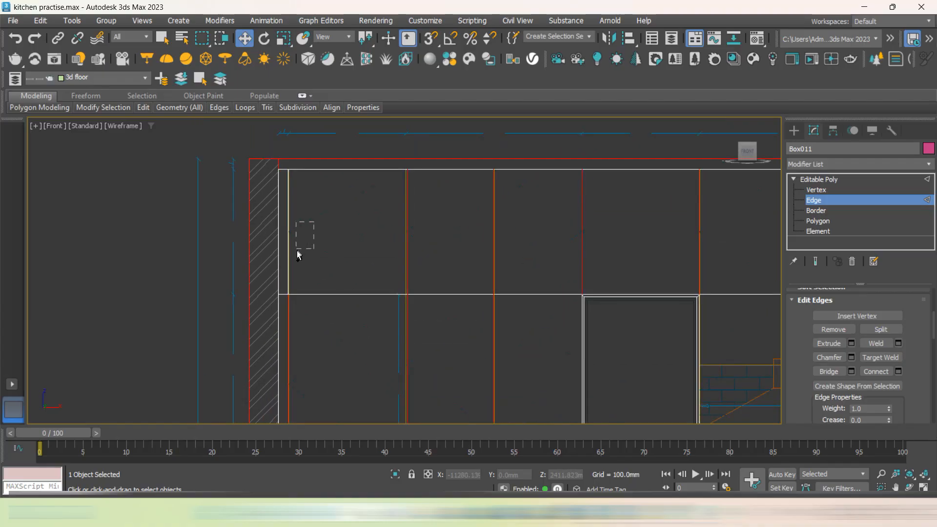
ctrl+drag(288, 261, 288, 260)
Add the horizontal edges between the two cabinet rows, from the right wall across to the section above the range hood
scroll(467, 270, down, 1)
middle_drag(473, 271, 292, 241)
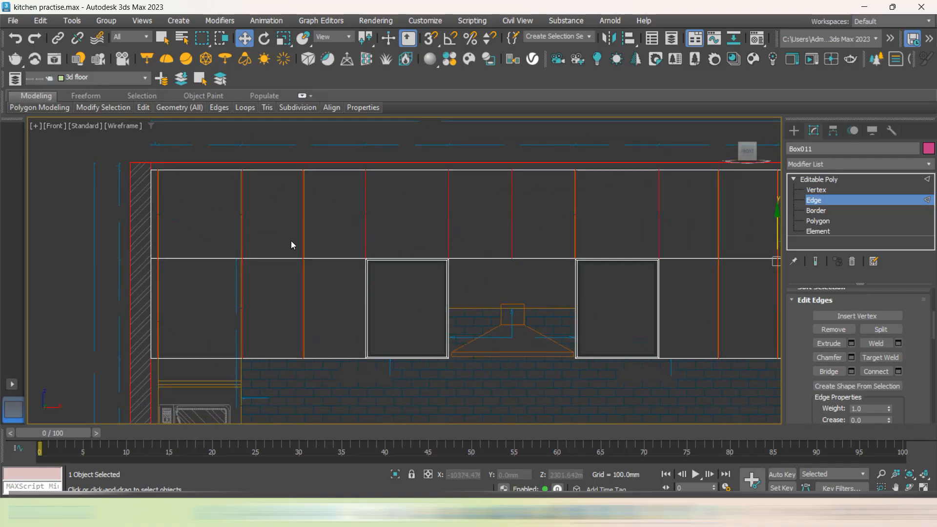
scroll(293, 237, down, 1)
scroll(660, 251, up, 5)
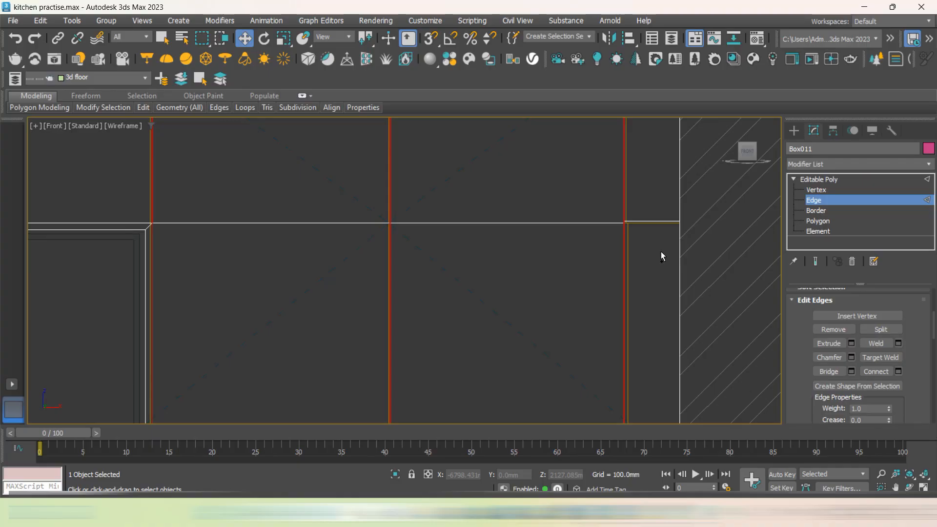
scroll(631, 212, up, 3)
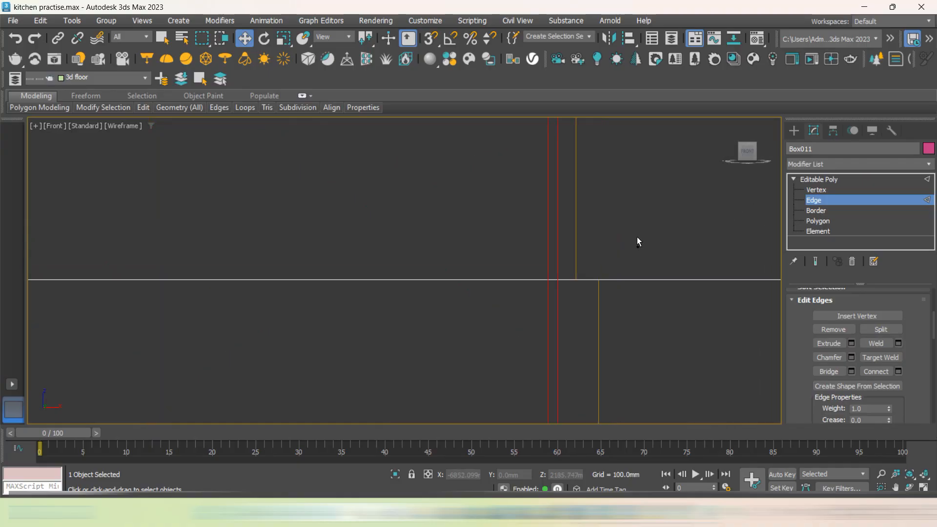
scroll(636, 236, down, 4)
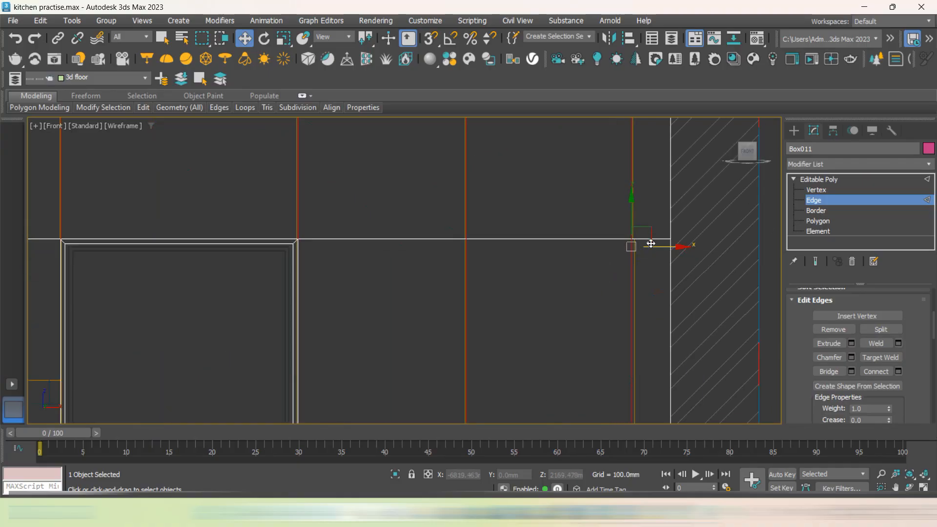
scroll(649, 243, up, 1)
click(660, 236)
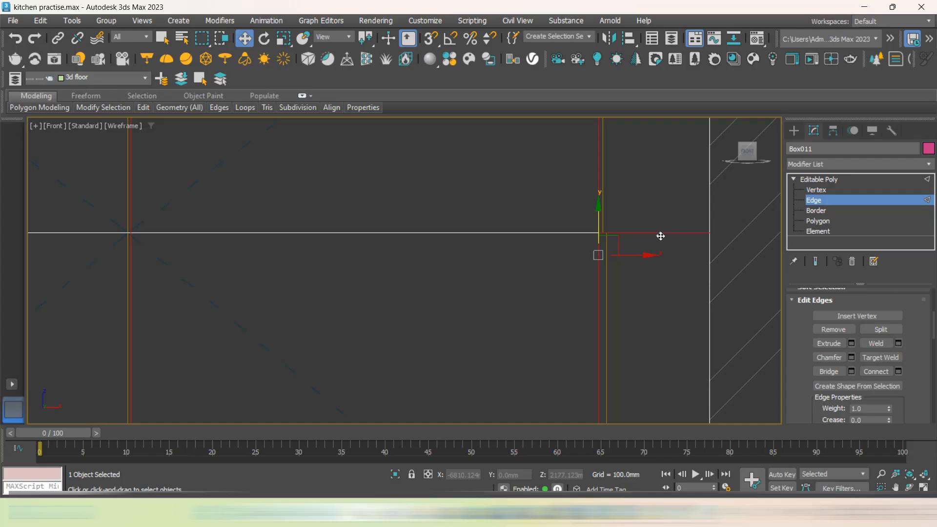
ctrl+click(565, 234)
scroll(356, 249, down, 4)
middle_drag(316, 254, 604, 255)
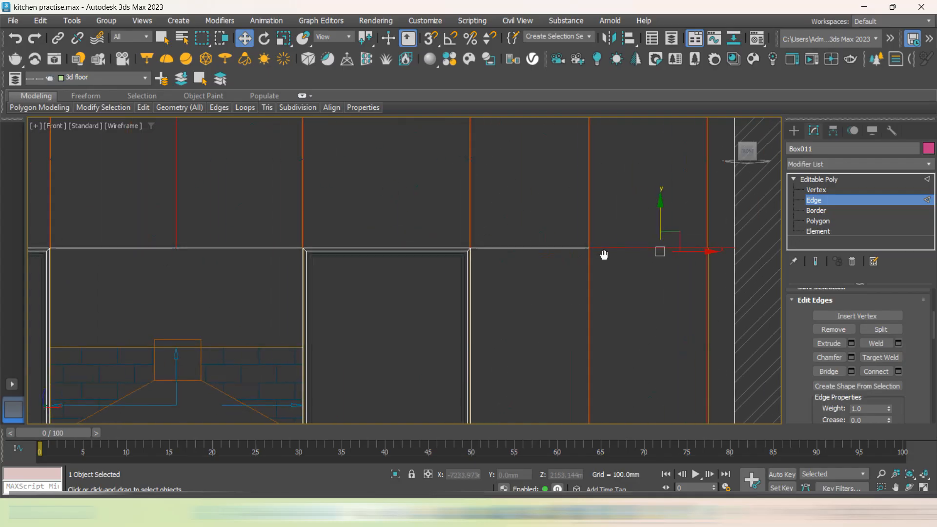
ctrl+click(521, 245)
middle_drag(322, 248, 647, 230)
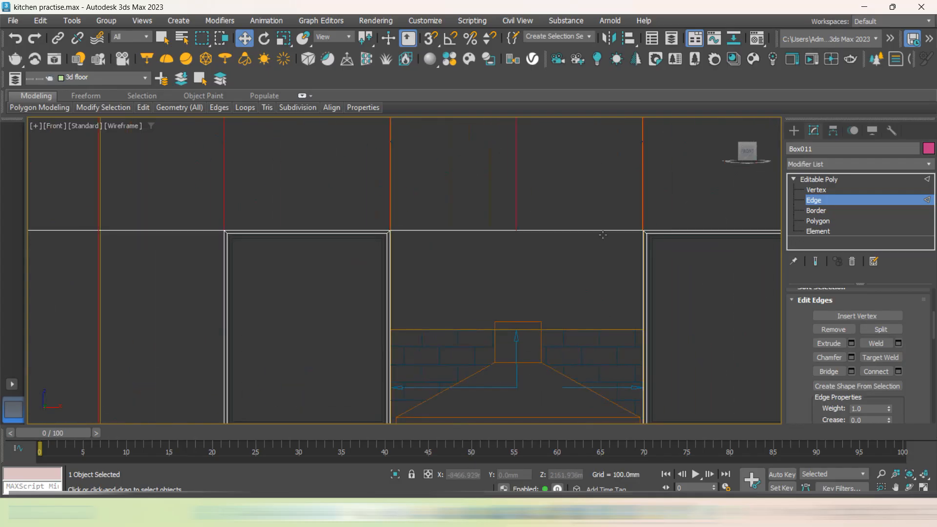
ctrl+click(602, 232)
ctrl+click(480, 233)
Add the remaining horizontal dividing edges from the left niche to the left wall to the selection
middle_drag(453, 247, 740, 254)
scroll(564, 242, up, 3)
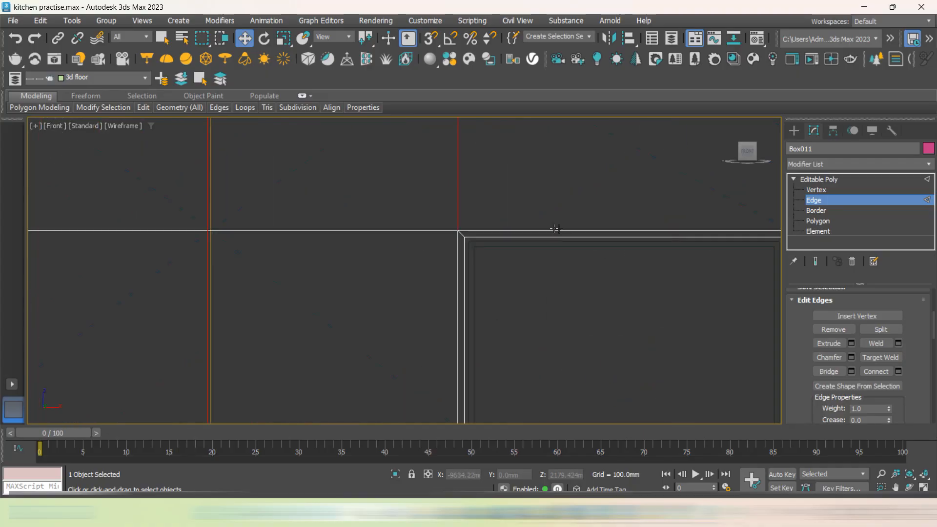
ctrl+click(428, 230)
middle_drag(380, 241, 601, 247)
middle_drag(450, 244, 596, 242)
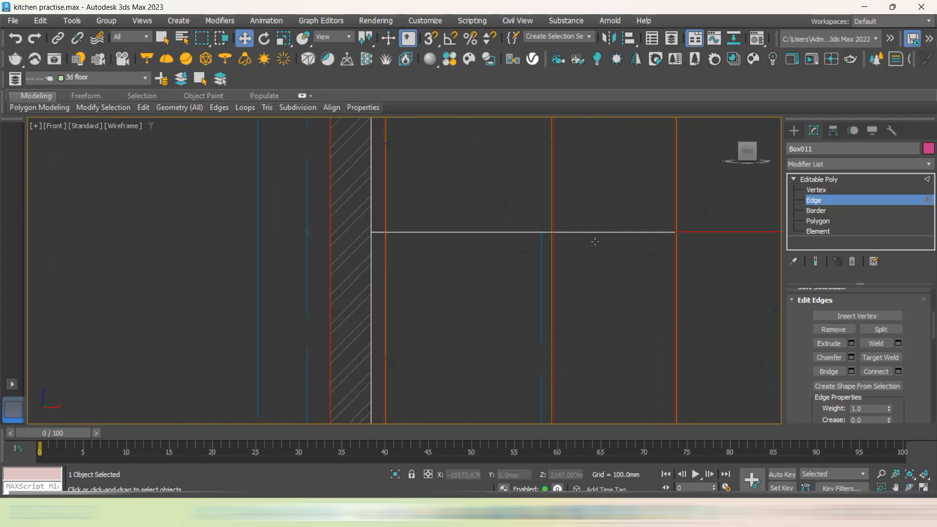
ctrl+click(599, 236)
ctrl+click(490, 233)
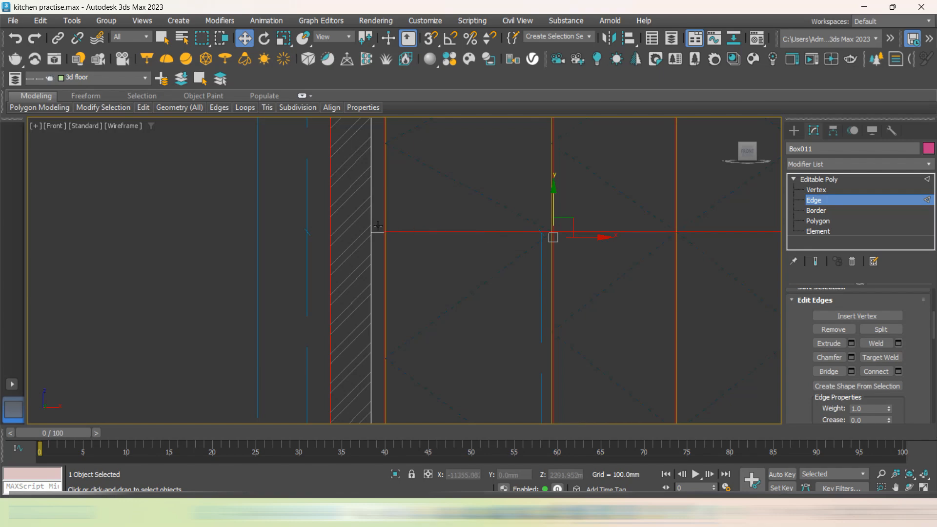
scroll(378, 231, down, 4)
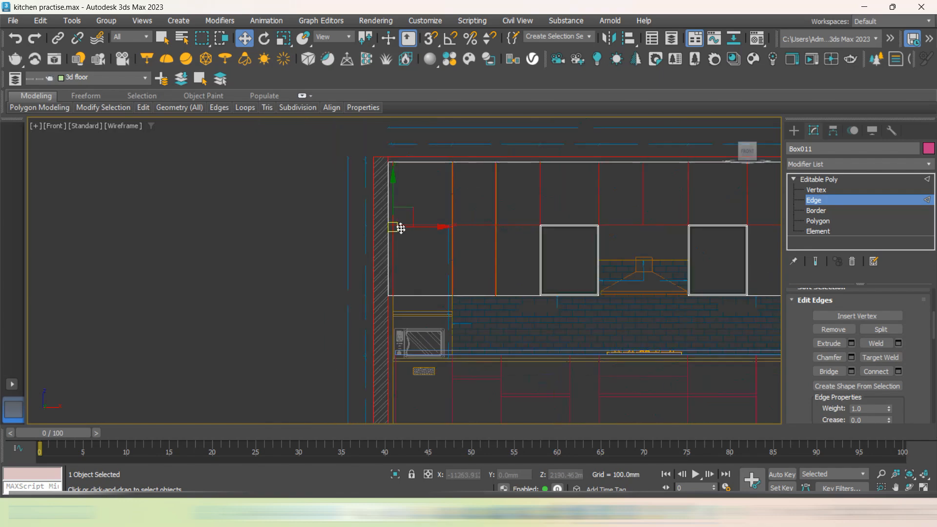
Chamfer the selected cabinet dividing edges by 0.777 mm with 0 segments
middle_drag(548, 184, 398, 182)
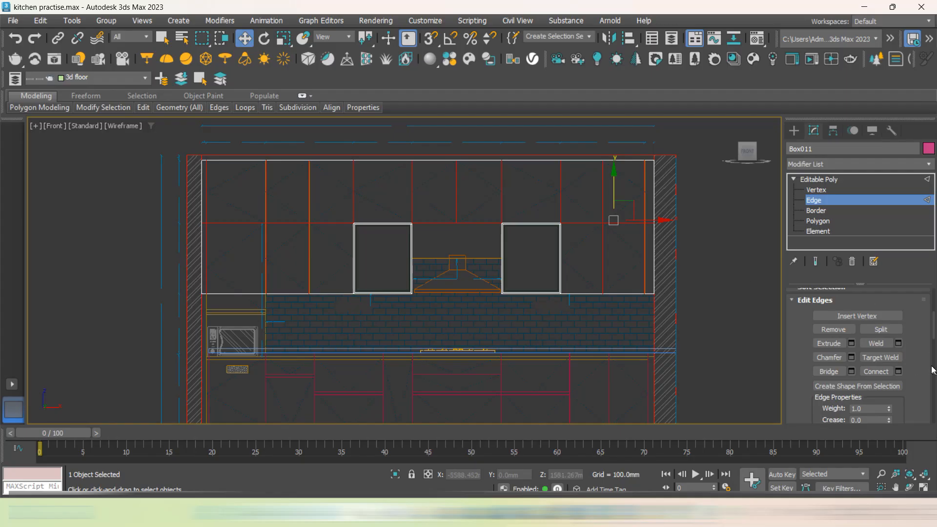
click(851, 357)
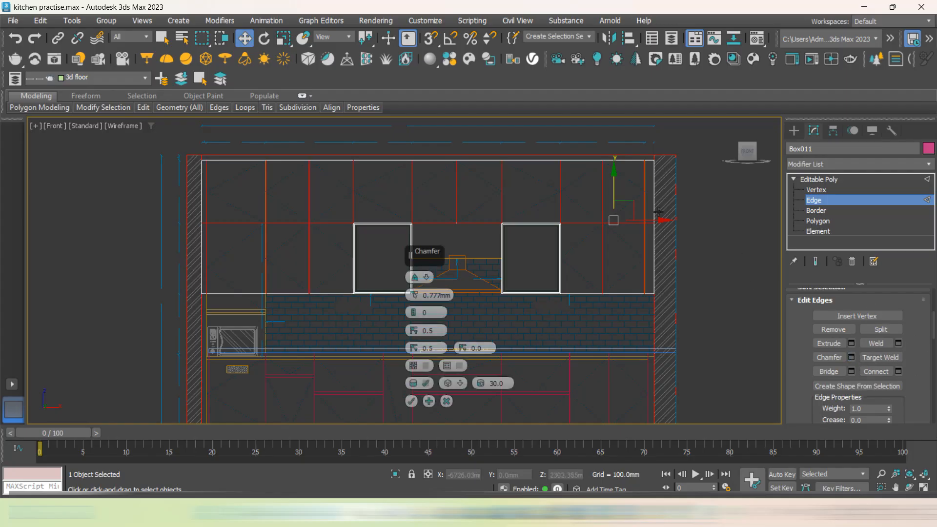
scroll(637, 218, up, 6)
scroll(663, 298, up, 4)
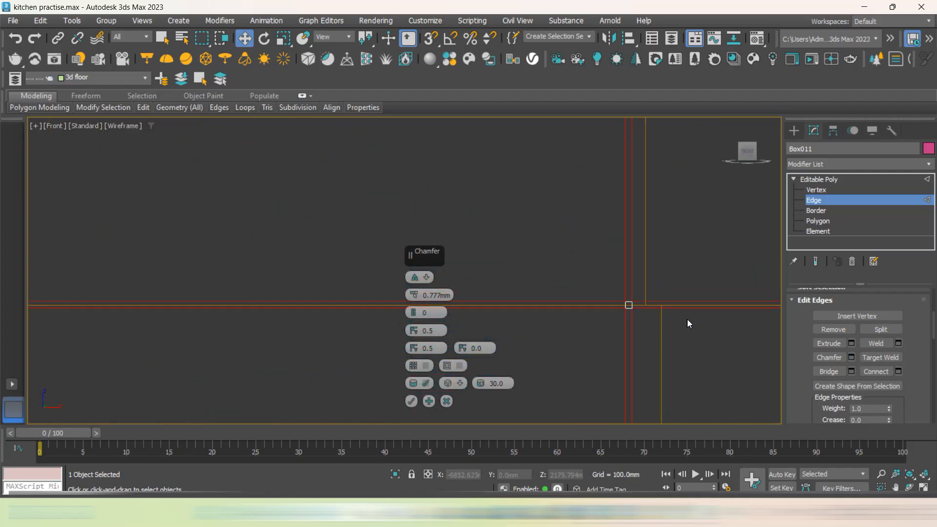
click(412, 401)
scroll(497, 279, down, 8)
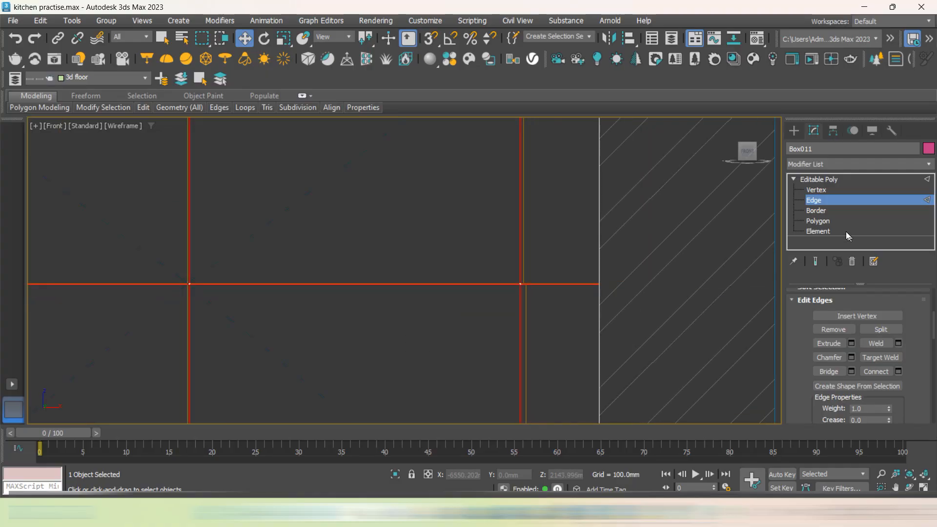
Select the upper and lower cabinet front polygons between the right niche and the right wall
click(819, 221)
click(558, 235)
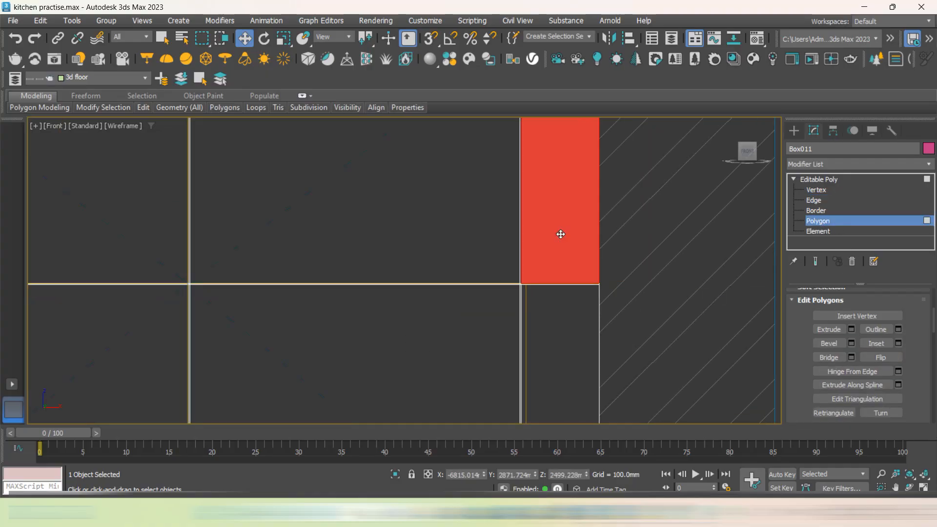
scroll(561, 293, down, 3)
ctrl+click(562, 312)
ctrl+click(504, 211)
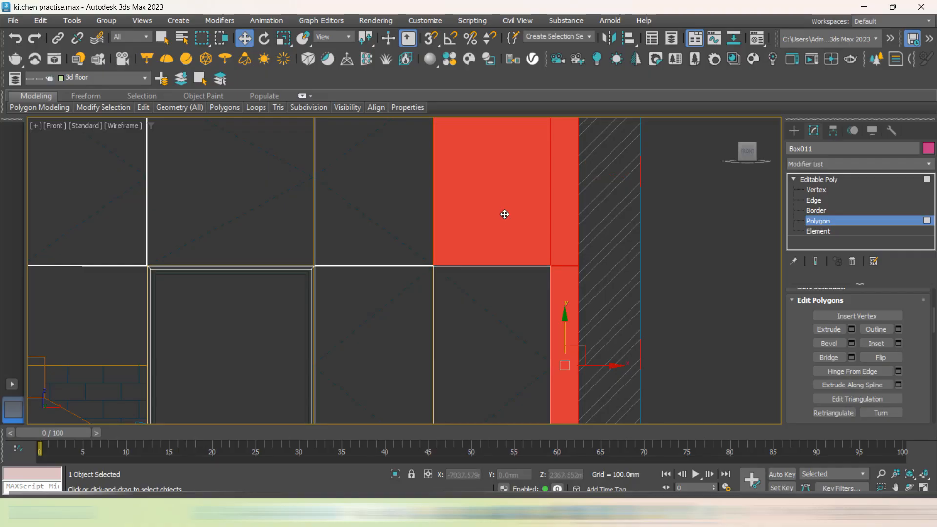
ctrl+click(496, 300)
ctrl+click(396, 219)
ctrl+click(399, 315)
Add the upper-row front polygons above both niches and the range hood to the selection
middle_drag(399, 315, 696, 236)
ctrl+click(701, 241)
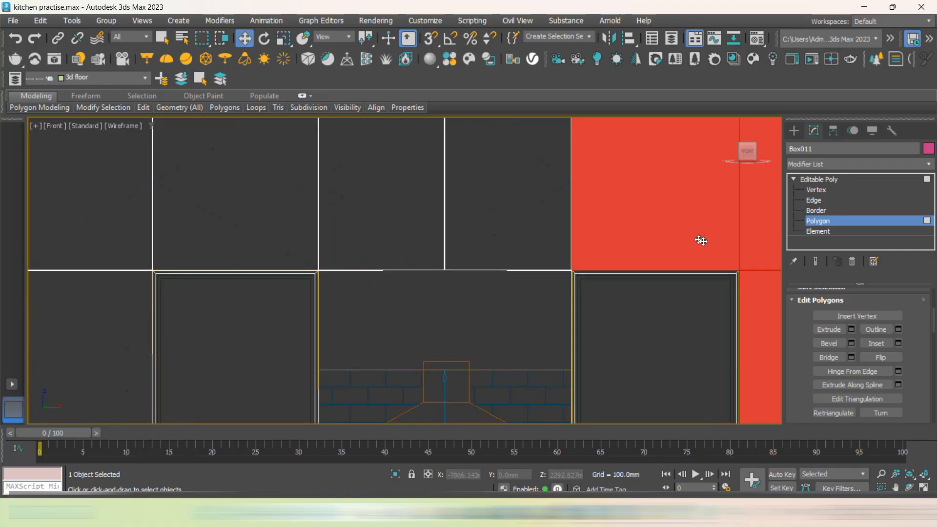
ctrl+click(483, 231)
ctrl+click(408, 230)
middle_drag(337, 236, 575, 236)
ctrl+click(577, 235)
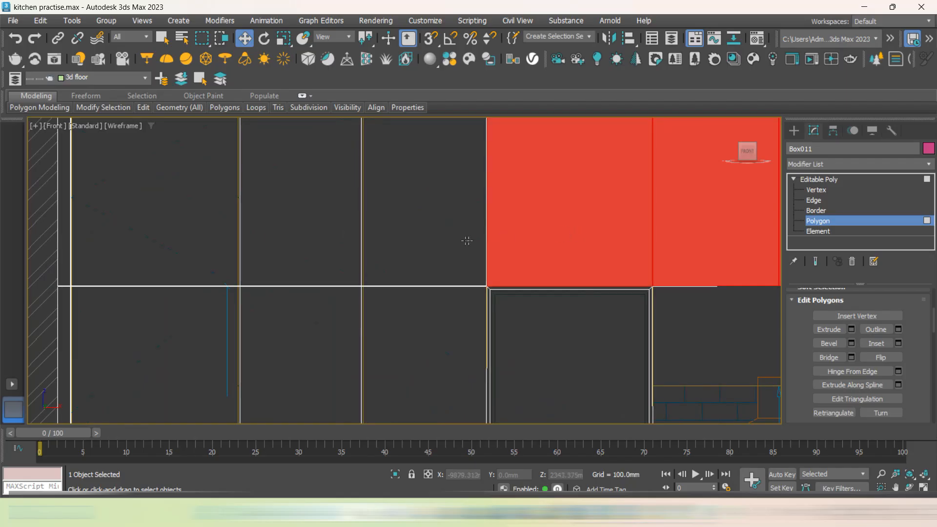
Add the upper-row front polygons left of the left niche, including the narrow strip at the wall
ctrl+click(467, 240)
ctrl+click(357, 248)
ctrl+click(223, 240)
middle_drag(224, 240, 416, 289)
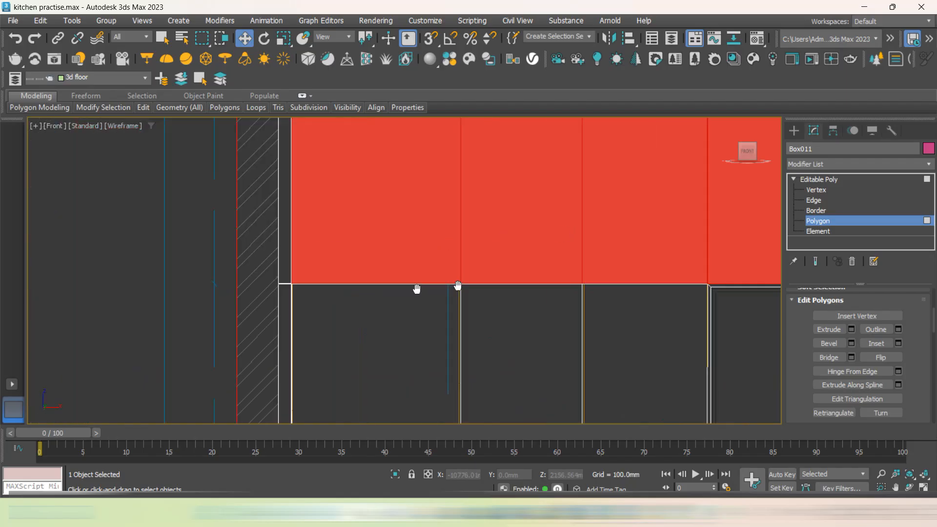
scroll(409, 274, up, 3)
ctrl+click(364, 253)
scroll(368, 263, up, 4)
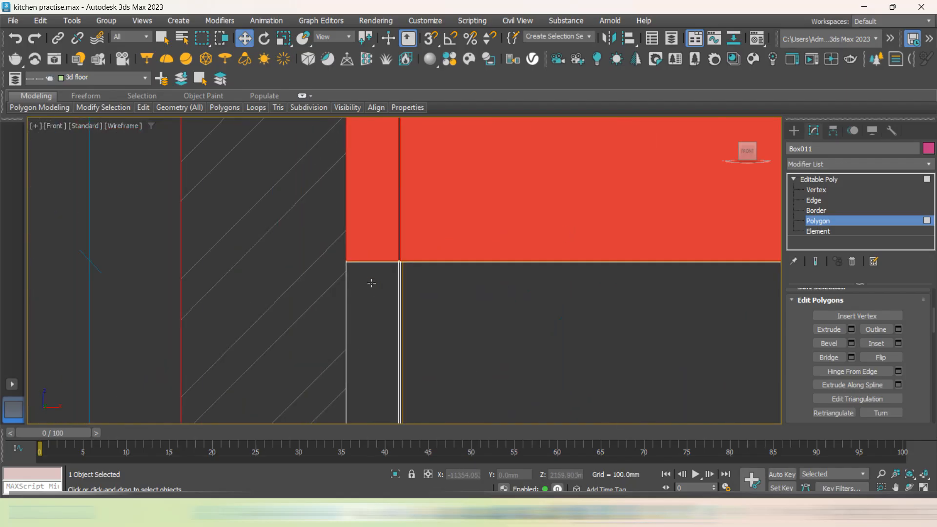
Add the lower-row front polygons between the left wall and the left niche to the selection
ctrl+click(372, 286)
ctrl+click(485, 309)
middle_drag(504, 305, 560, 320)
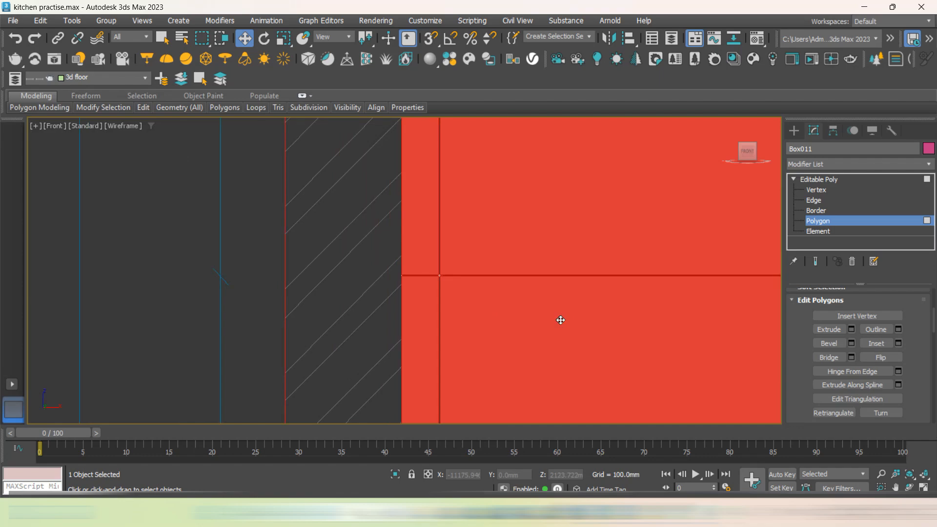
scroll(572, 301, up, 5)
ctrl+click(635, 301)
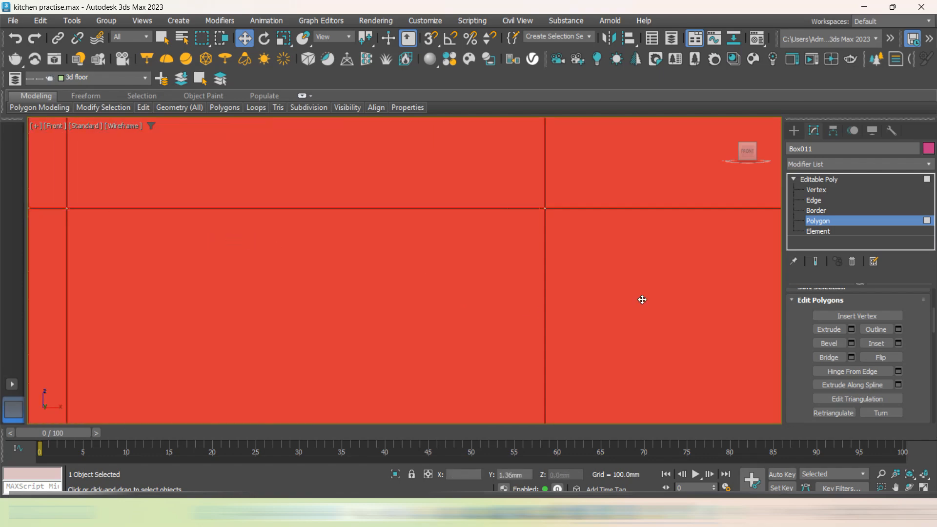
scroll(642, 299, down, 2)
scroll(659, 311, down, 5)
middle_drag(668, 313, 339, 244)
scroll(404, 234, up, 3)
ctrl+click(426, 231)
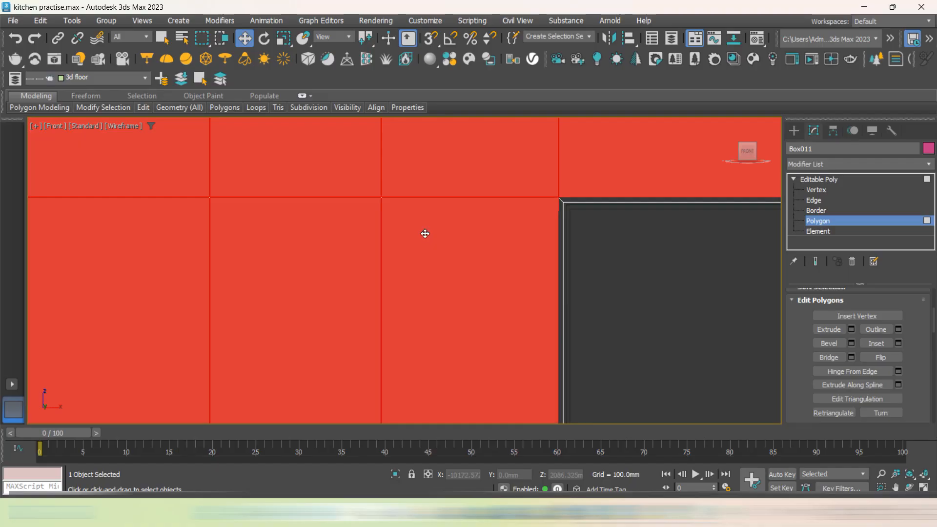
scroll(428, 215, up, 3)
middle_drag(686, 279, 380, 283)
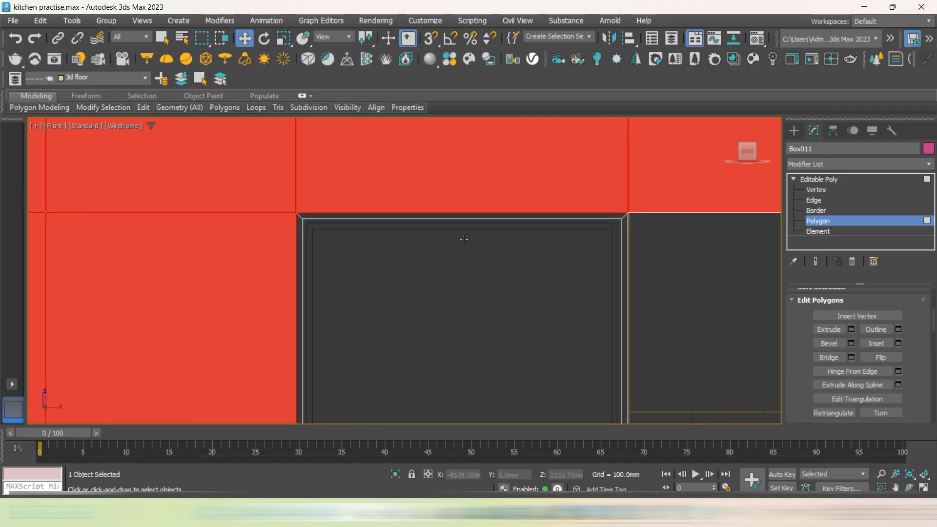
Add the four narrow frame polygons around the left niche opening to the cabinet front selection
scroll(507, 220, up, 3)
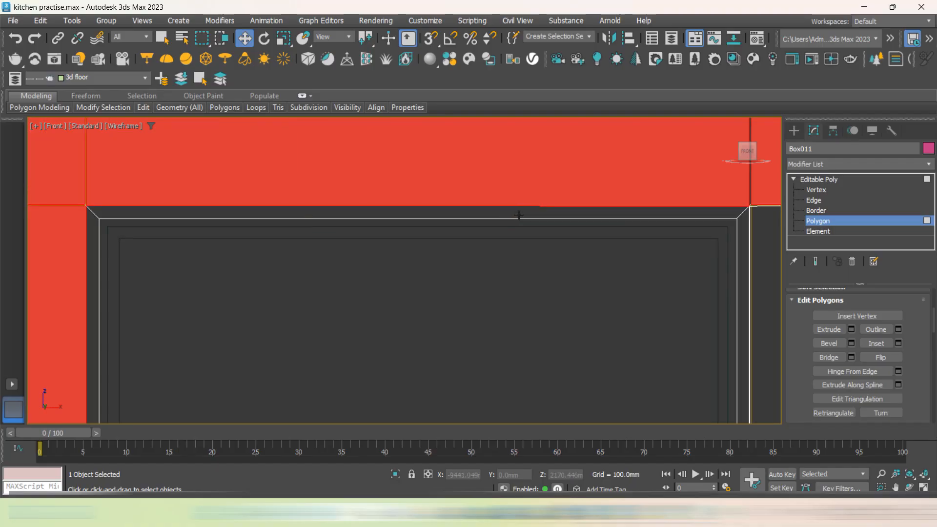
scroll(519, 215, down, 2)
middle_drag(560, 255, 617, 201)
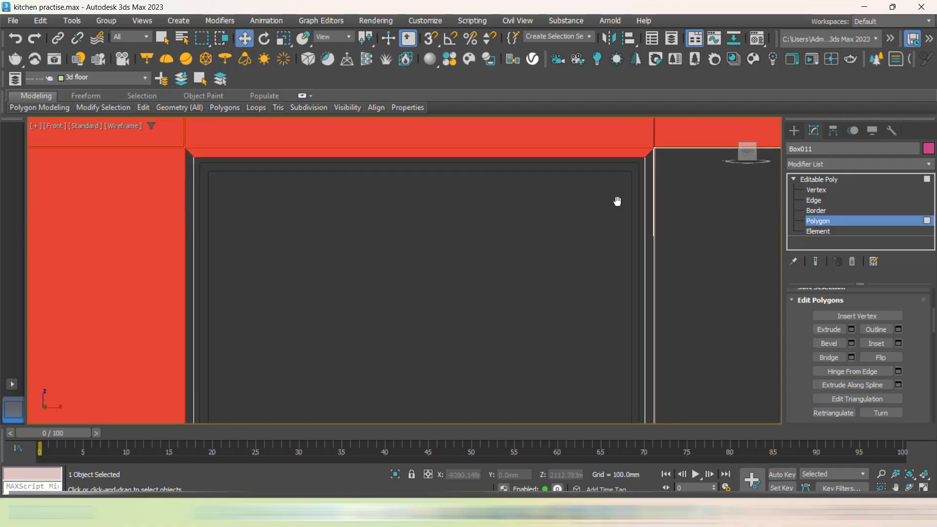
click(648, 227)
ctrl+click(190, 272)
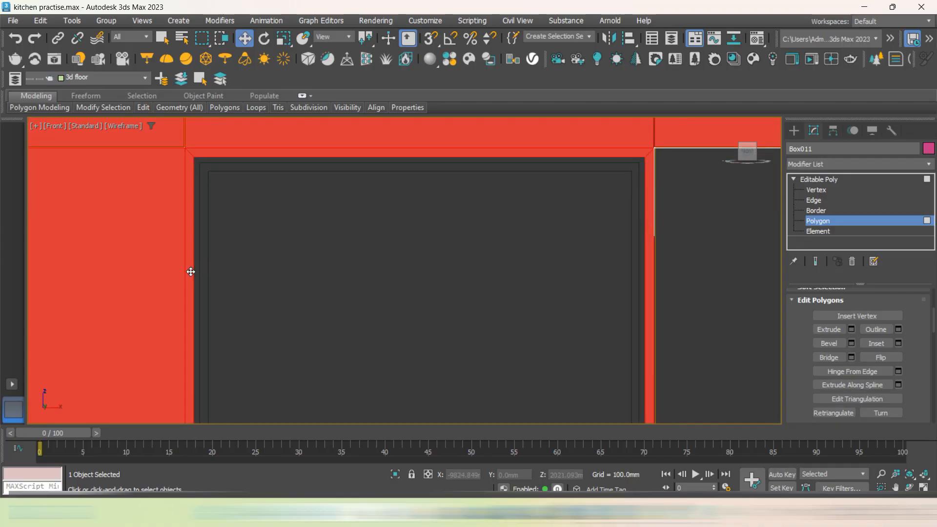
middle_drag(375, 361, 428, 139)
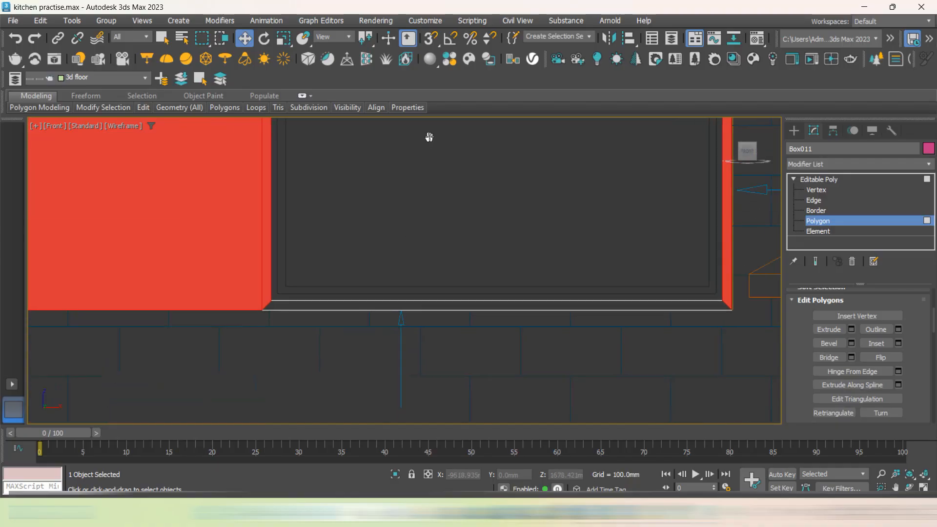
ctrl+click(387, 302)
Add the top, left and bottom frame polygons of the right niche opening to the selection
middle_drag(745, 337, 142, 340)
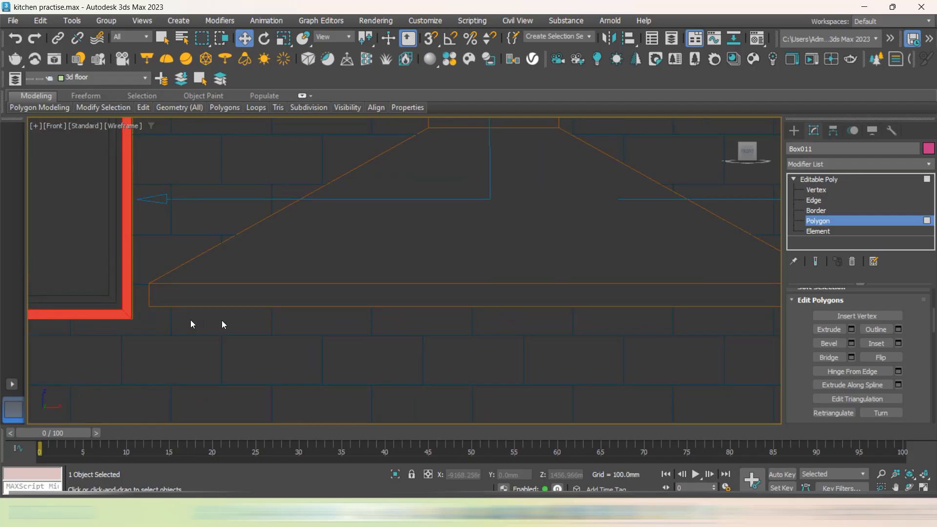
scroll(192, 324, down, 6)
scroll(435, 211, up, 6)
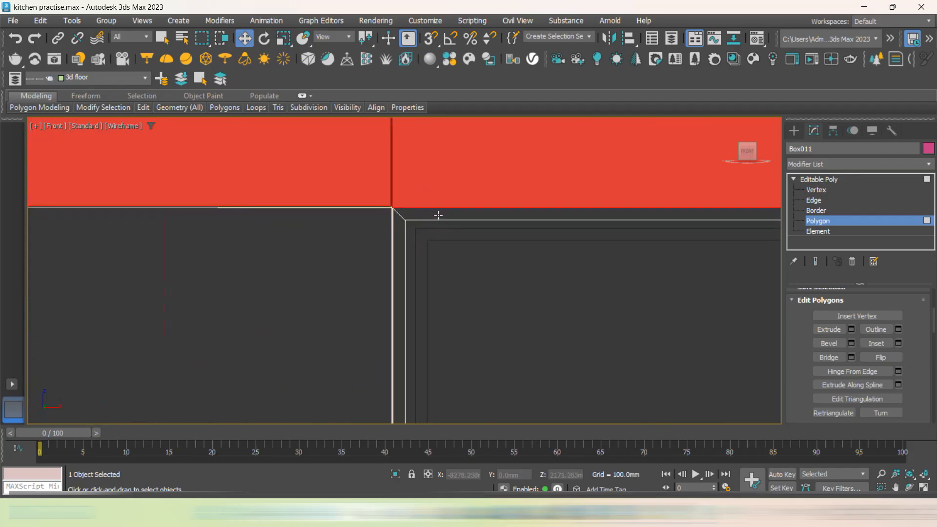
ctrl+click(439, 216)
ctrl+click(395, 234)
scroll(414, 268, down, 5)
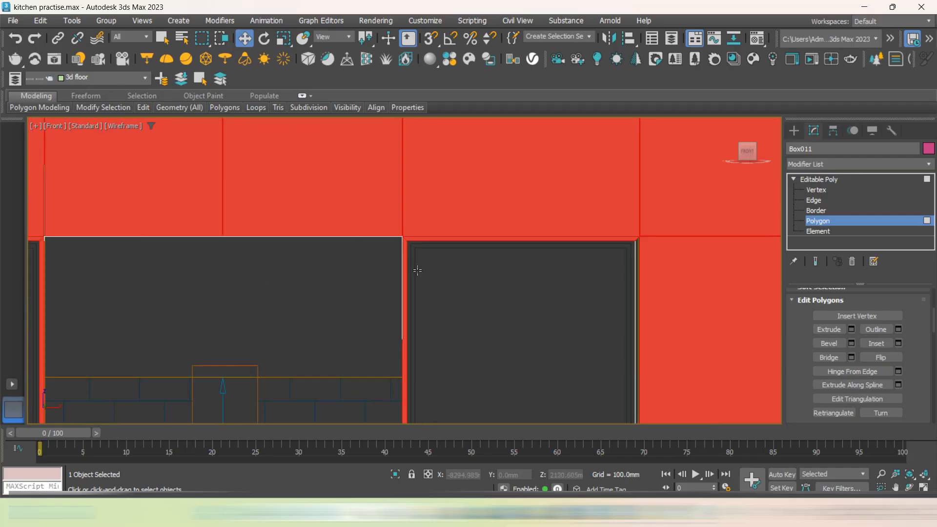
scroll(473, 265, up, 5)
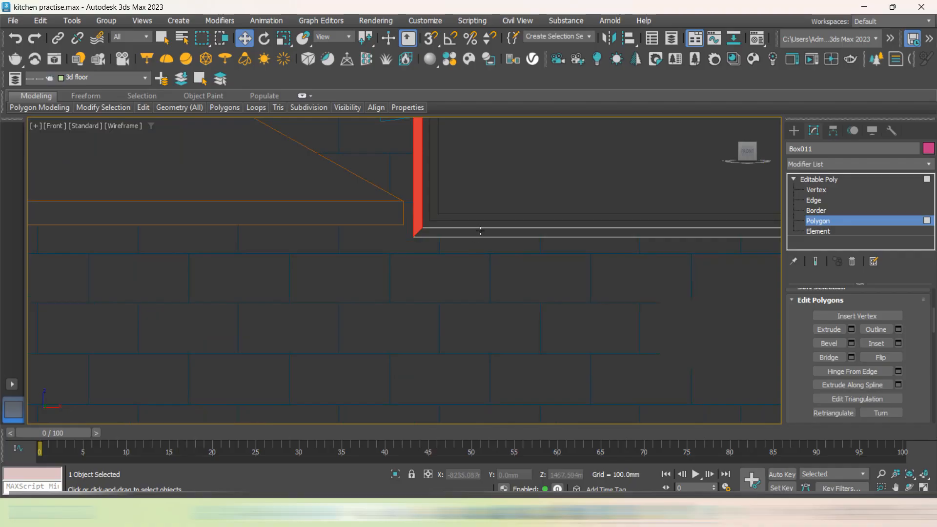
ctrl+click(480, 230)
Add the frame polygon on the right side of the right niche, leaving out the inner side face beside it
middle_drag(690, 273, 300, 392)
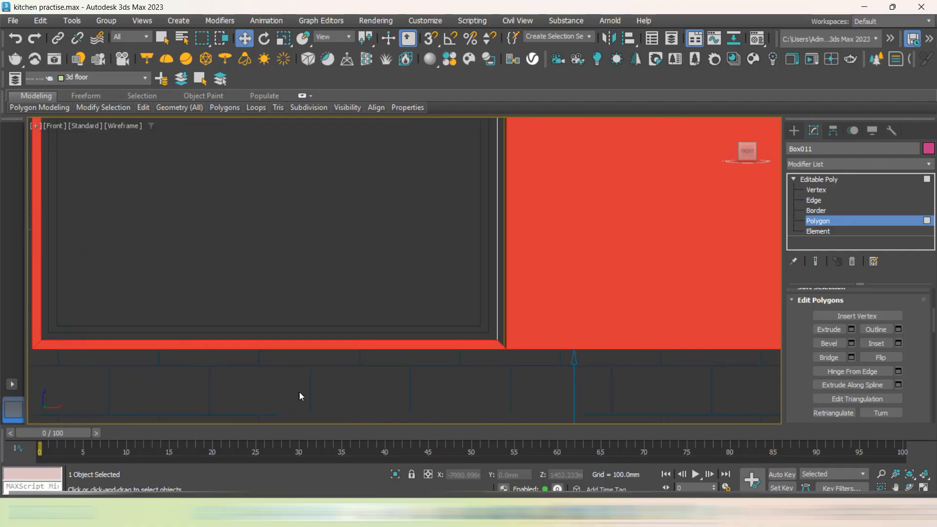
ctrl+click(498, 324)
scroll(498, 325, up, 2)
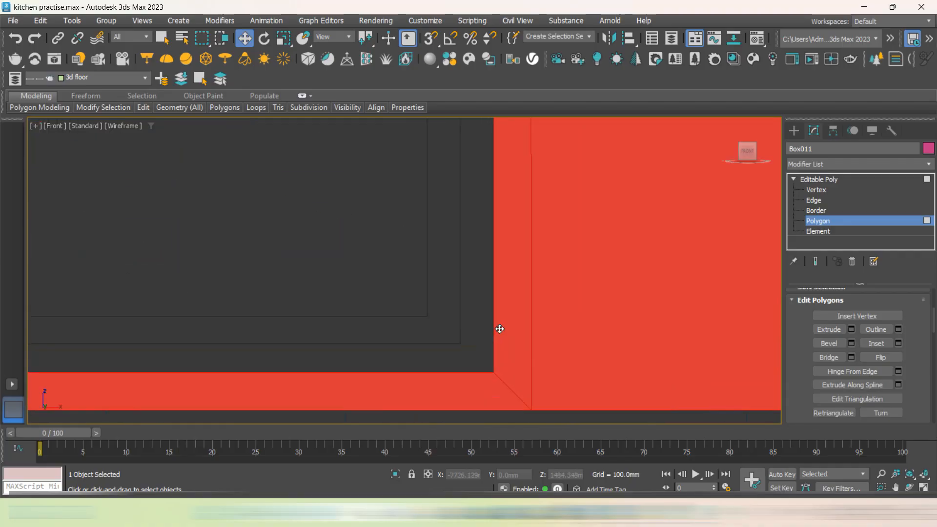
alt+click(519, 335)
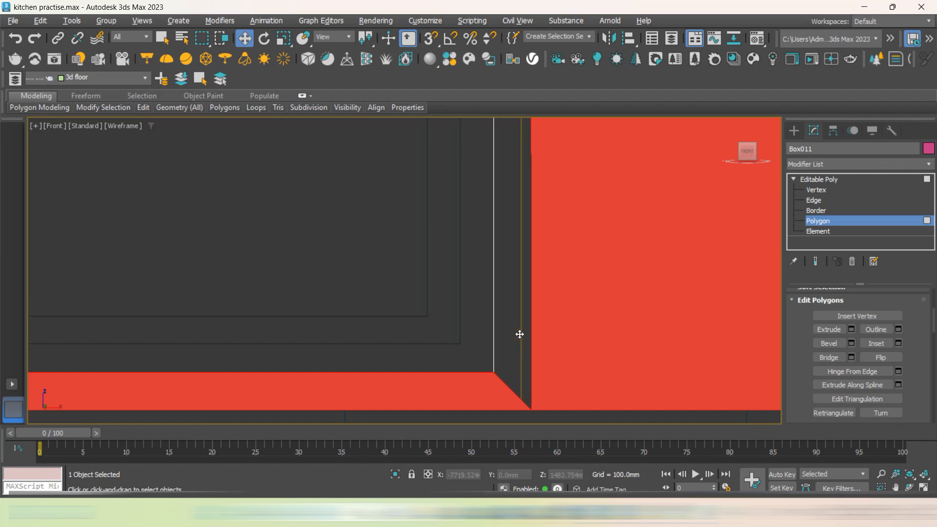
ctrl+click(507, 341)
Extrude the selected front and frame polygons by 127.29 mm, checking the depth against the reference cabinet in the Right view
scroll(507, 341, down, 6)
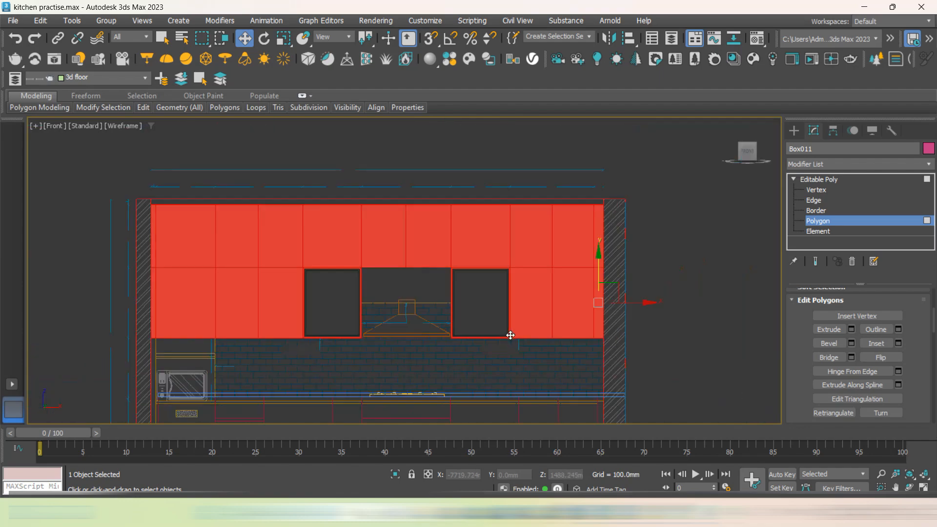
alt+middle_drag(657, 333, 639, 350)
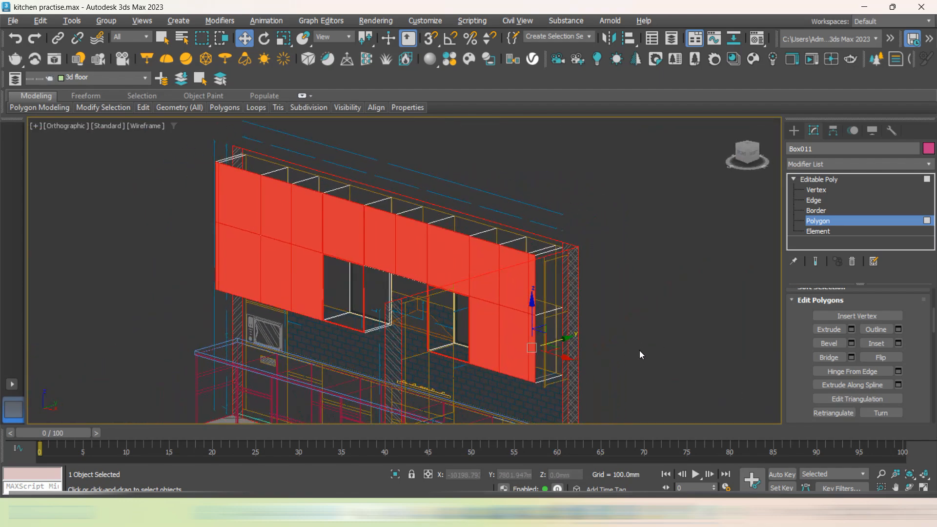
click(851, 329)
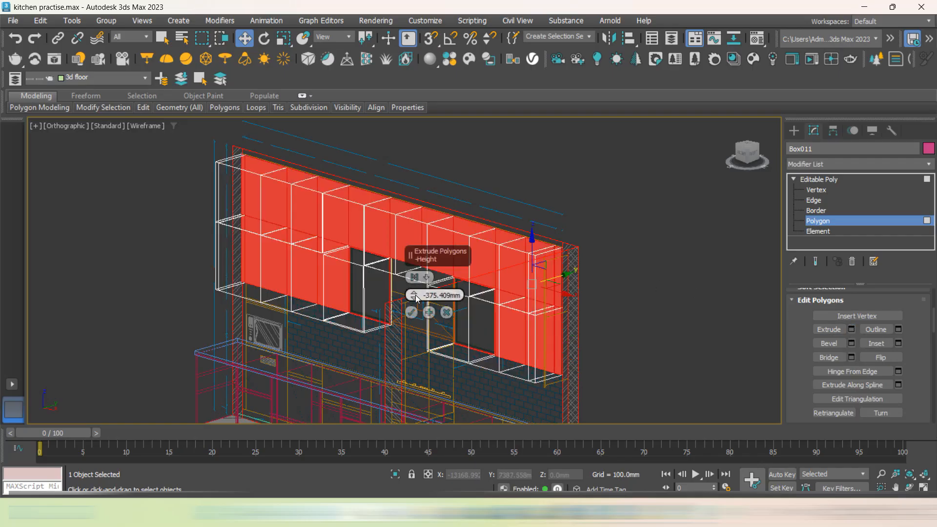
drag(414, 296, 414, 241)
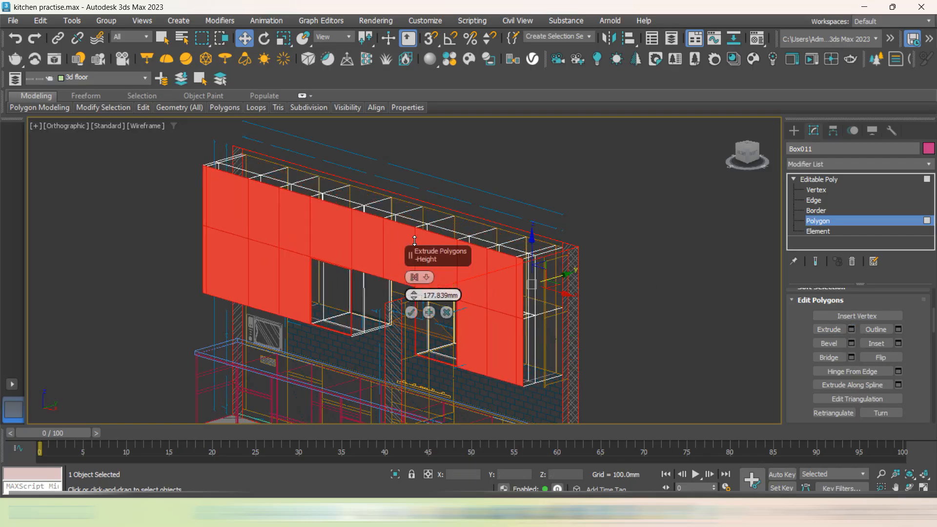
drag(756, 158, 754, 158)
click(753, 158)
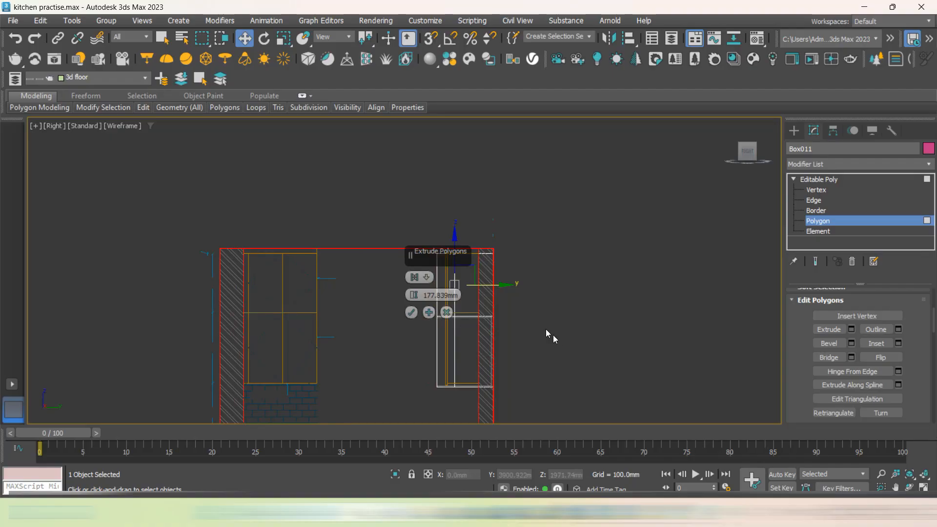
middle_drag(546, 329, 336, 287)
scroll(207, 281, up, 2)
scroll(265, 268, up, 1)
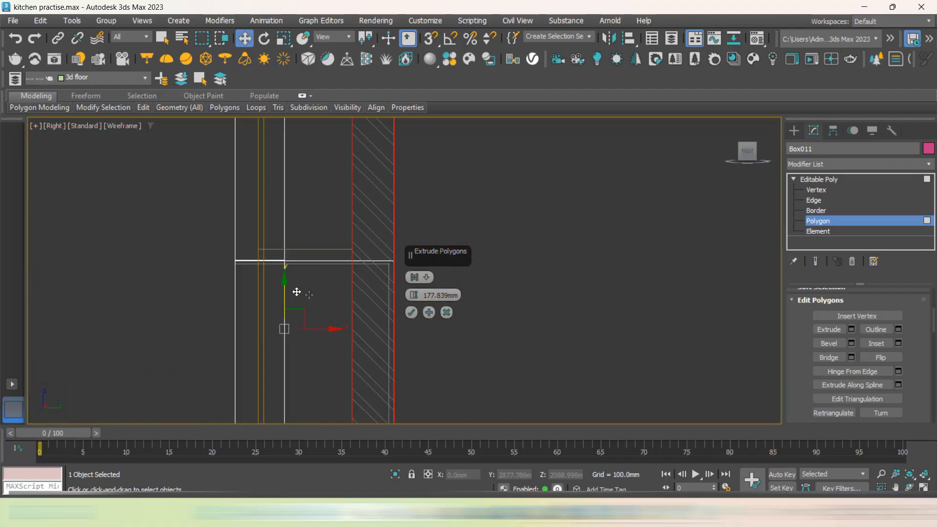
drag(414, 297, 430, 315)
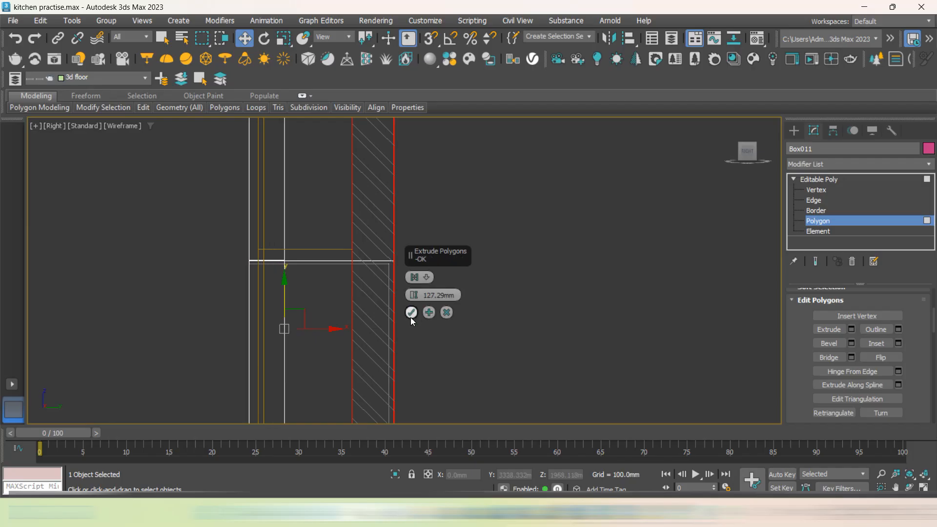
click(411, 312)
Move the rearmost vertices of the upper cabinet out of the wall onto the wall's inner face
scroll(512, 296, down, 3)
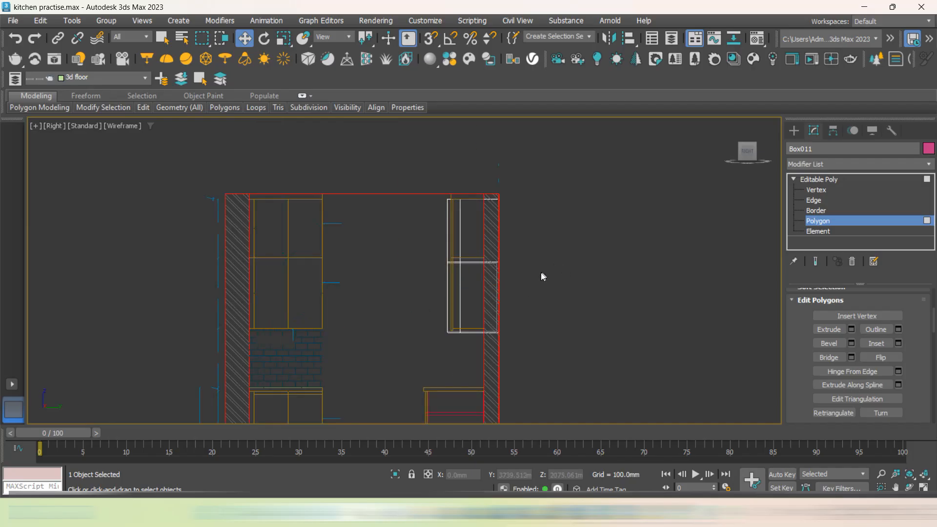
click(816, 190)
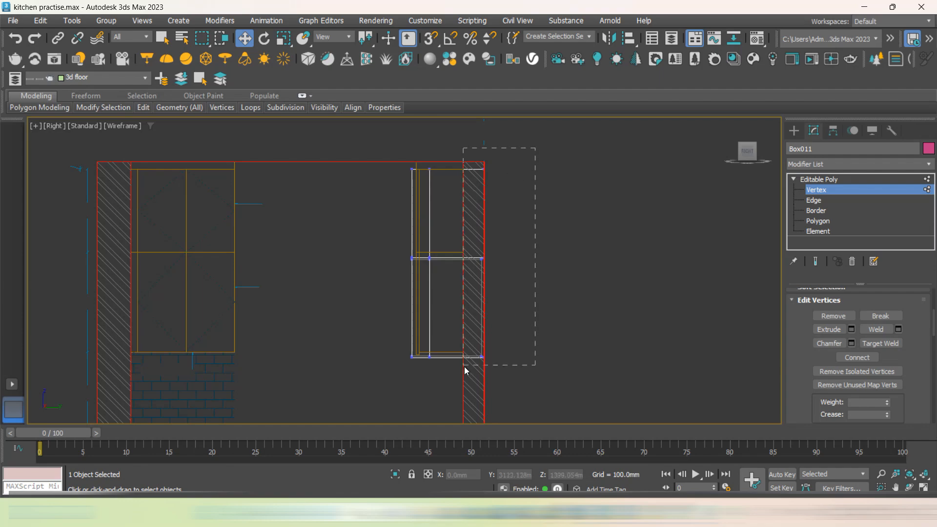
drag(464, 366, 465, 368)
scroll(512, 257, up, 3)
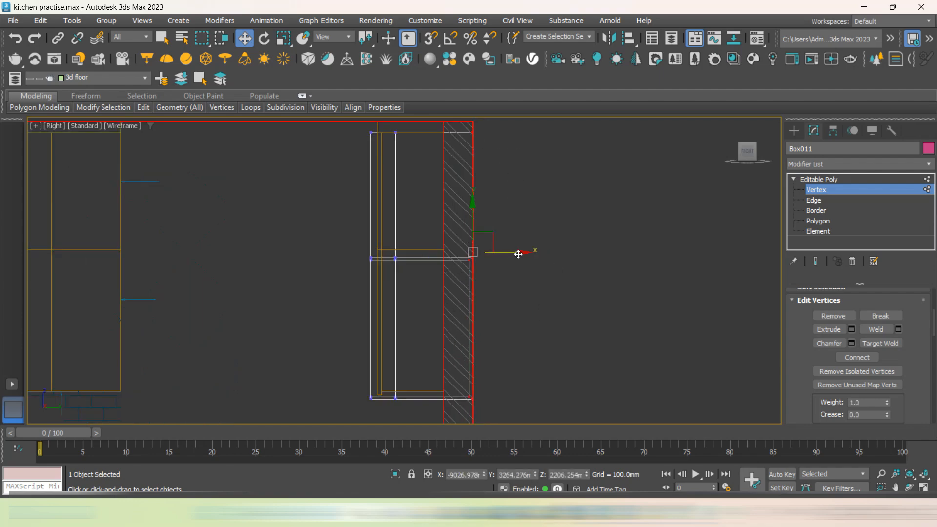
drag(512, 254, 490, 258)
click(601, 326)
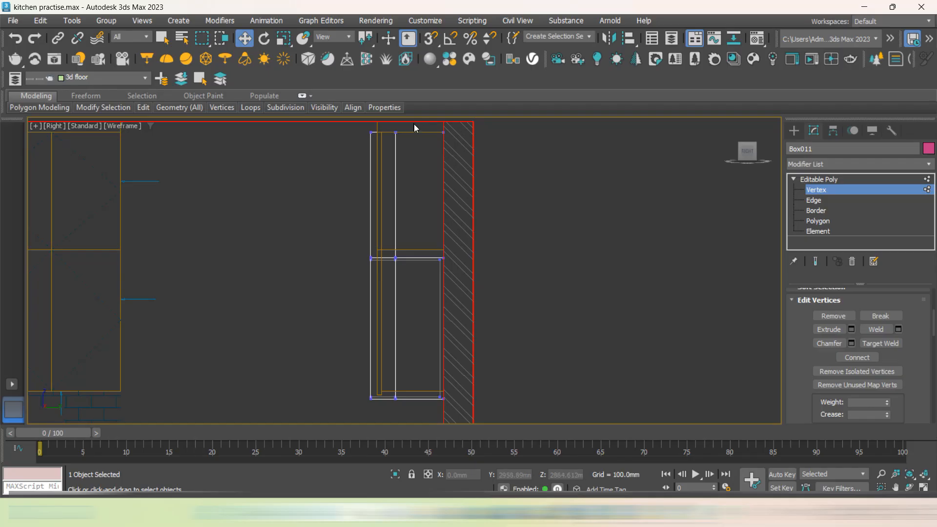
Move the column of vertices behind the cabinet front forward to the reference door's rear line, at about Y 2797 mm
drag(389, 417, 388, 416)
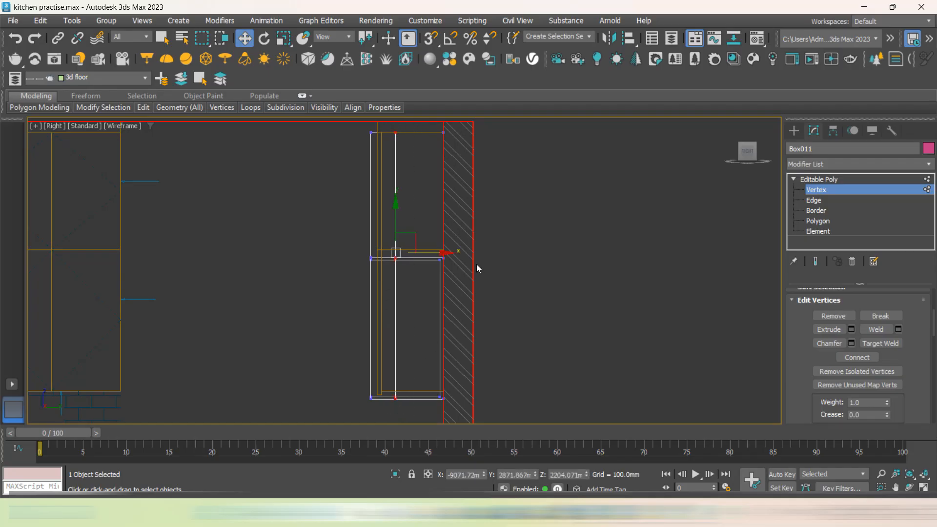
middle_drag(437, 255, 444, 287)
drag(439, 284, 421, 285)
scroll(414, 186, up, 4)
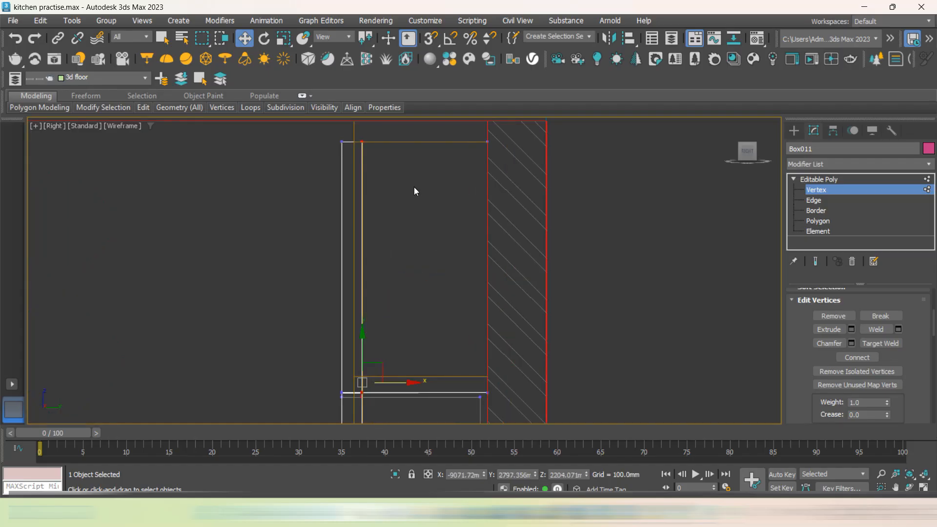
scroll(414, 186, down, 4)
click(552, 263)
scroll(401, 173, up, 3)
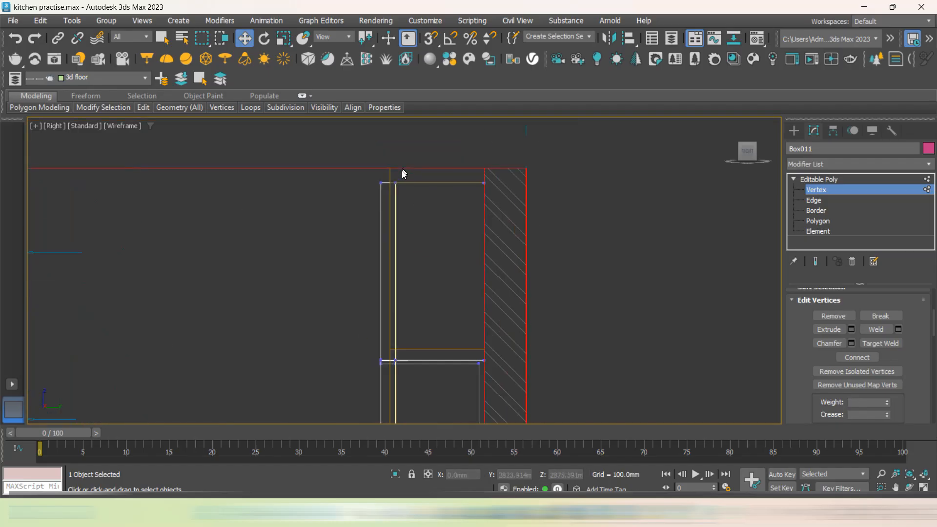
scroll(395, 166, down, 2)
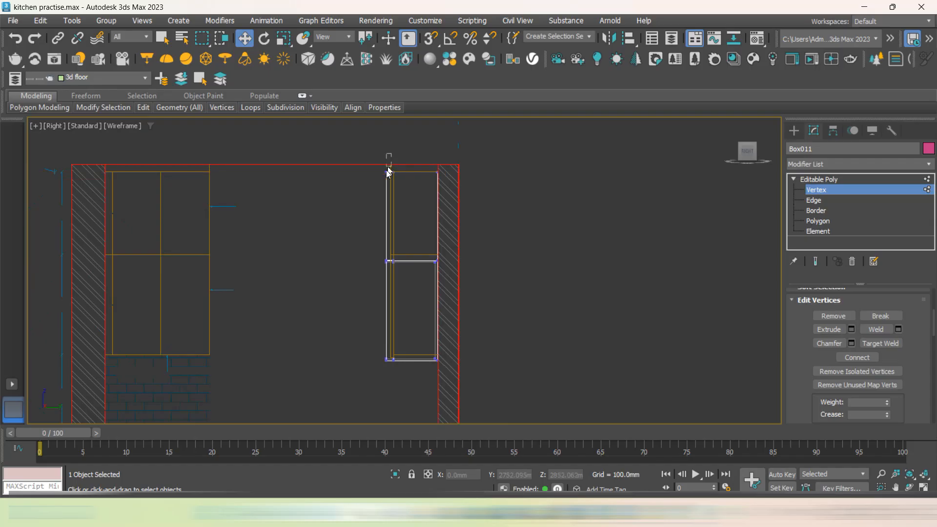
drag(354, 317, 353, 318)
scroll(410, 246, up, 4)
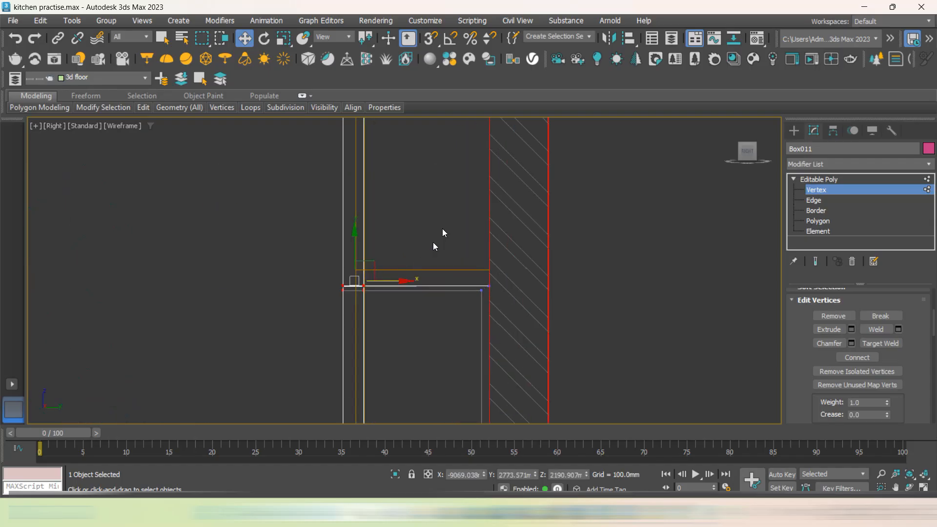
scroll(437, 246, down, 2)
scroll(400, 132, down, 2)
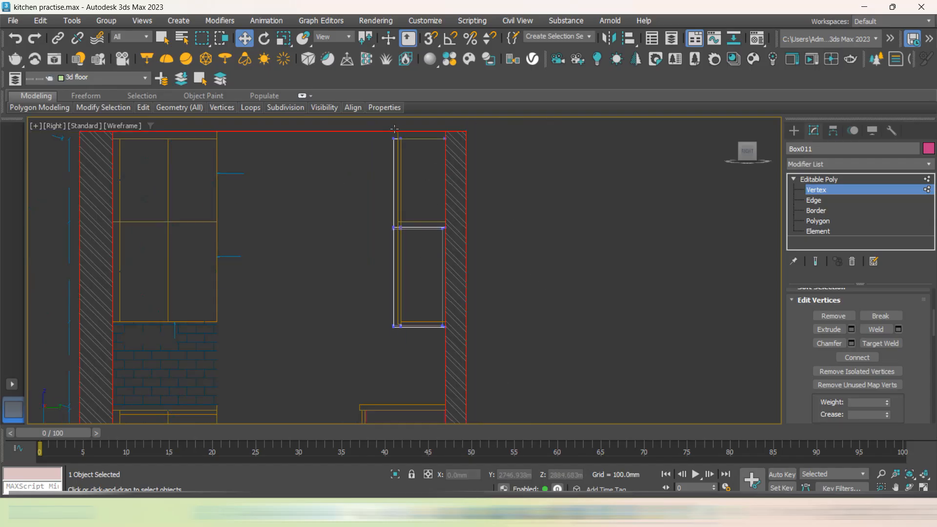
Move the frontmost column of cabinet vertices back to the reference door's front line, at about Y 2777 mm
drag(395, 129, 391, 142)
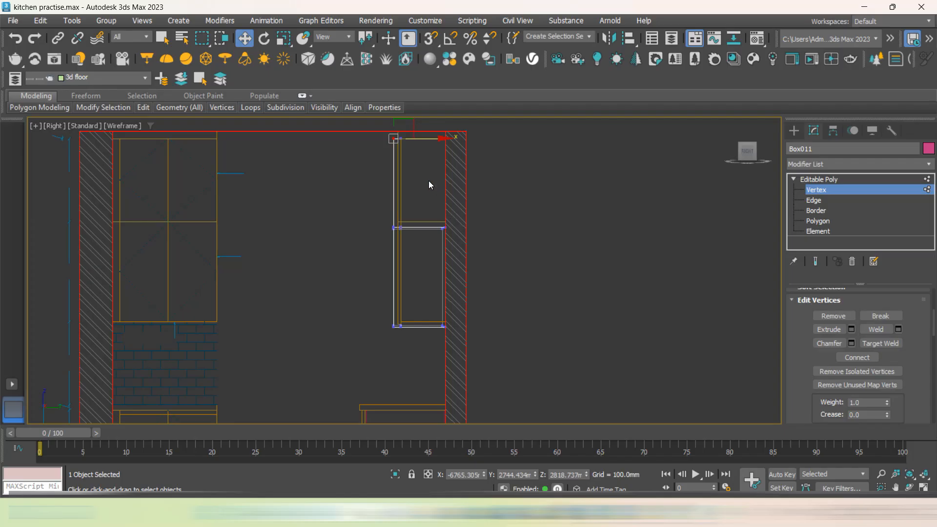
click(401, 132)
drag(355, 385, 355, 377)
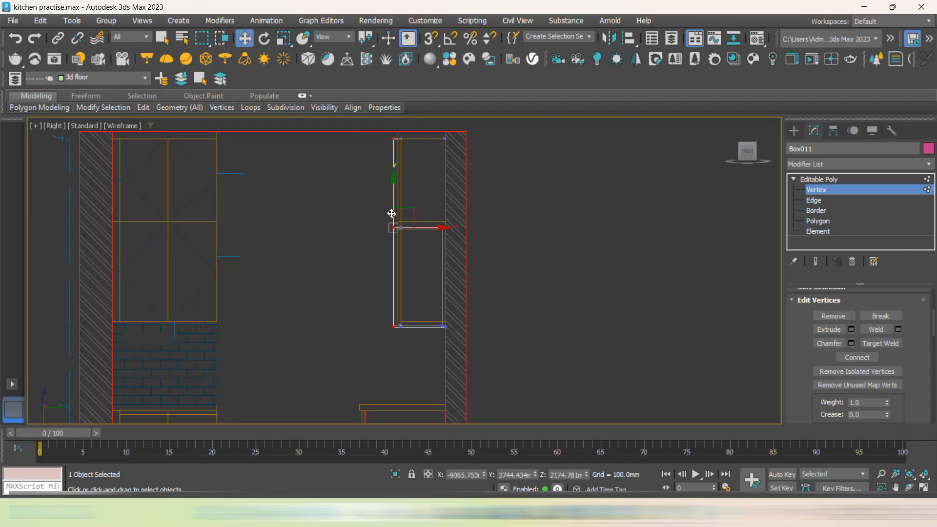
scroll(398, 230, up, 6)
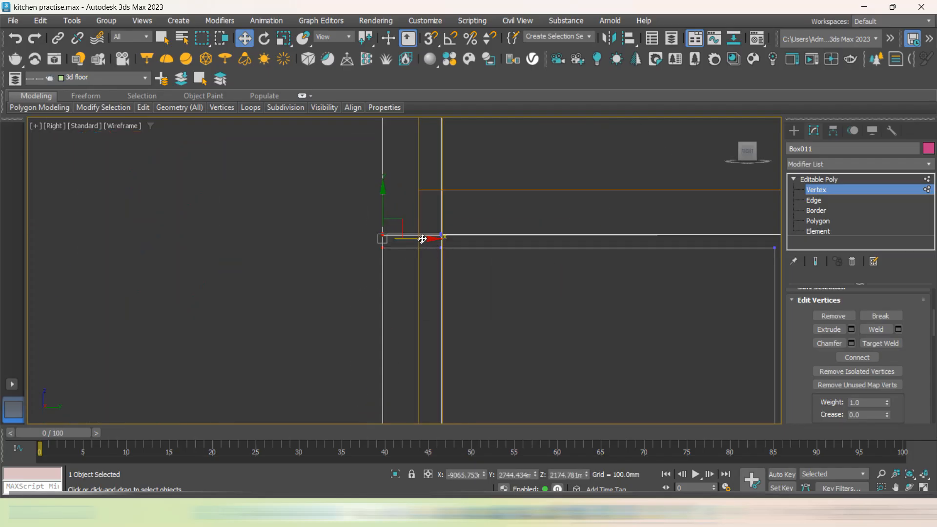
drag(422, 238, 455, 246)
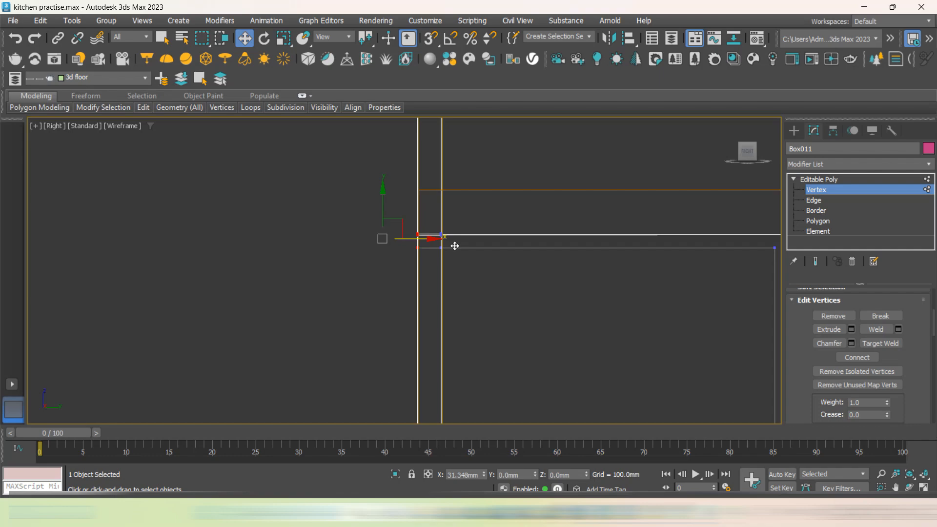
scroll(455, 246, down, 5)
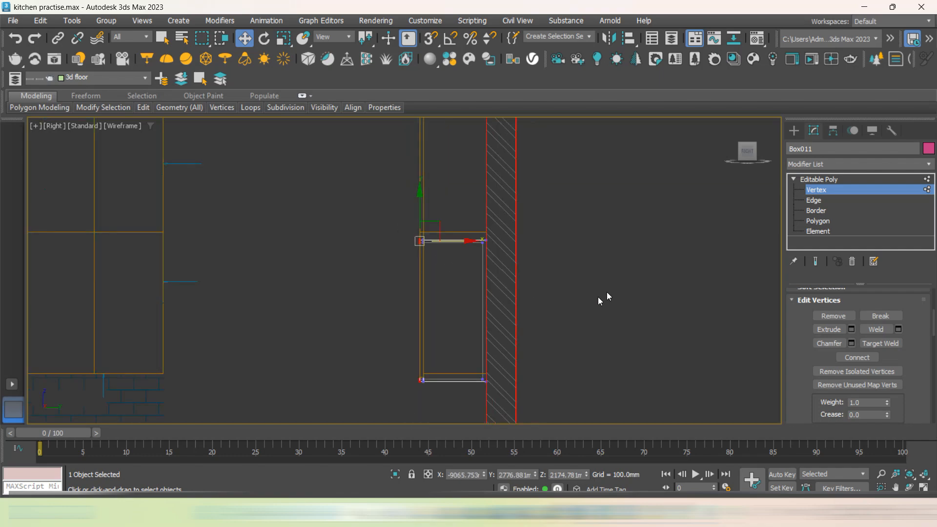
click(598, 297)
scroll(464, 266, up, 3)
scroll(474, 243, down, 3)
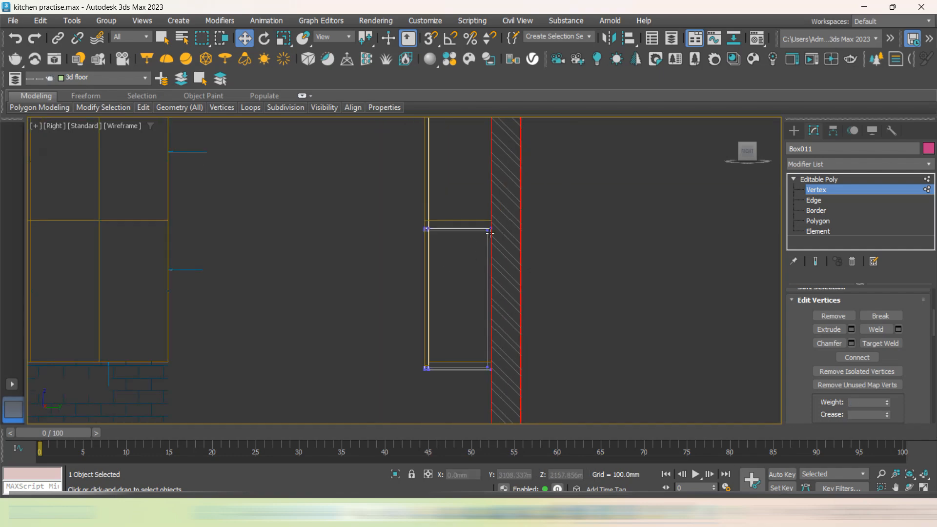
scroll(490, 233, up, 4)
scroll(556, 234, down, 3)
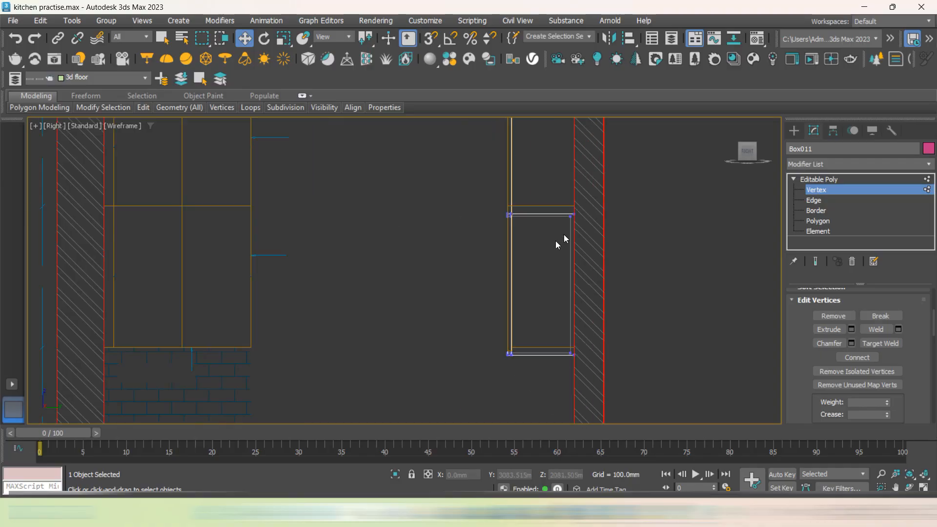
Finish vertex editing of the upper cabinets and display the model in default shading from an angled view
alt+middle_drag(559, 242, 681, 267)
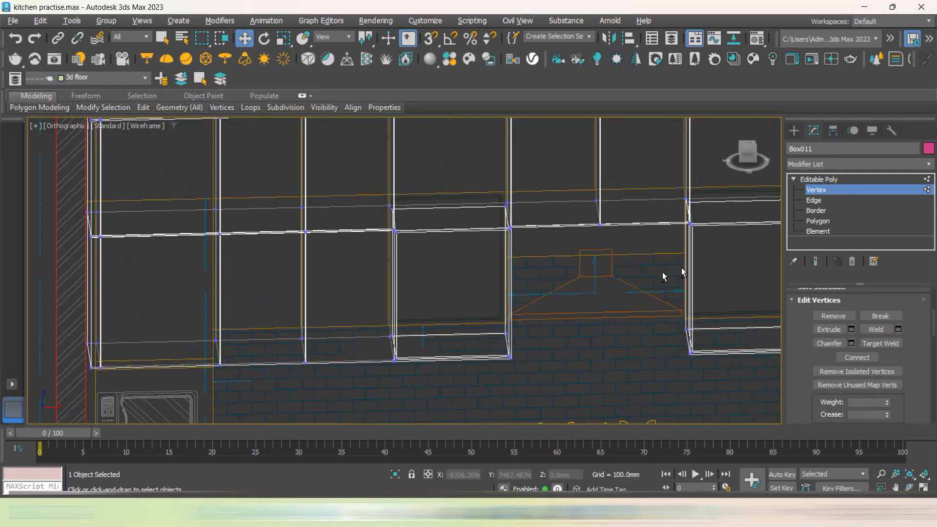
click(794, 131)
scroll(607, 290, down, 3)
alt+middle_drag(607, 291, 623, 319)
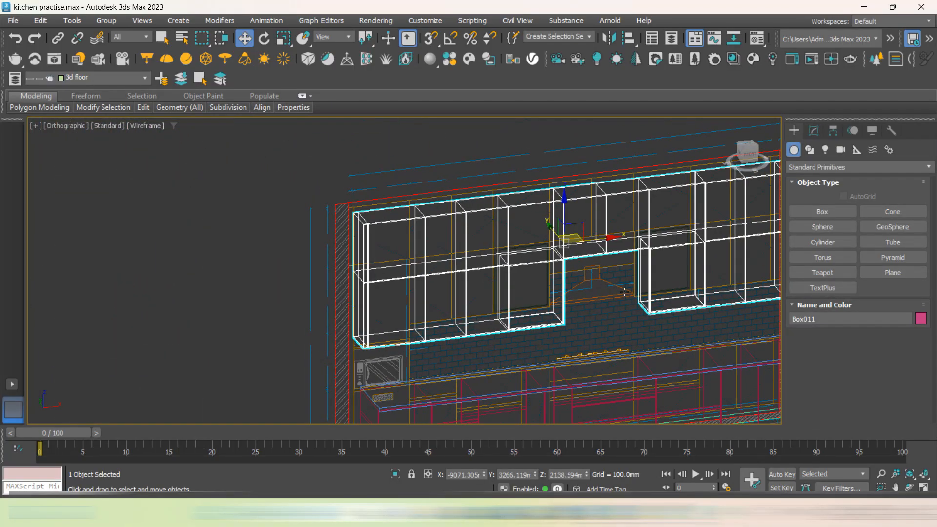
key(F3)
key(z)
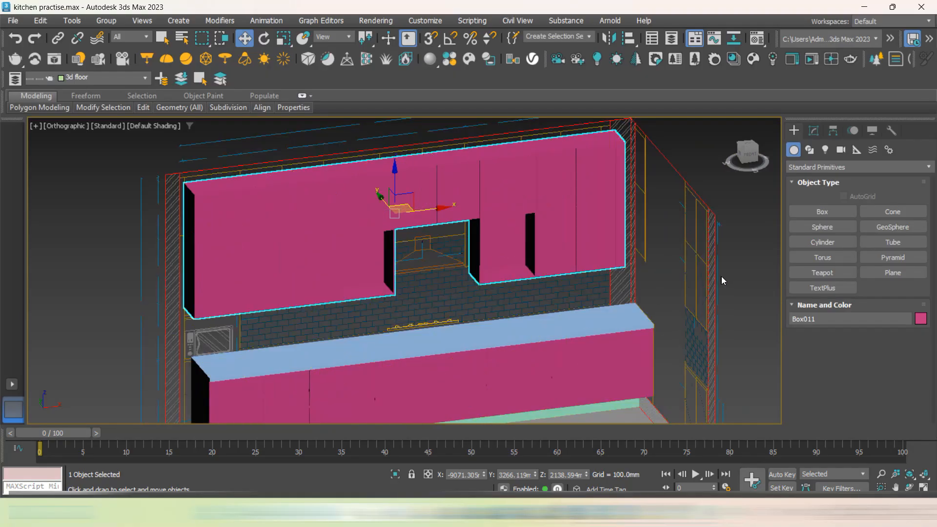
click(409, 398)
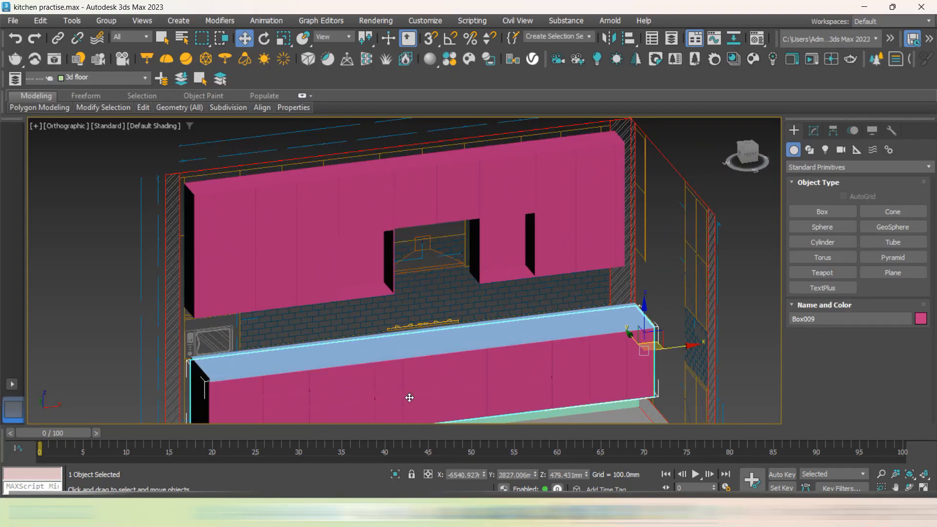
click(336, 239)
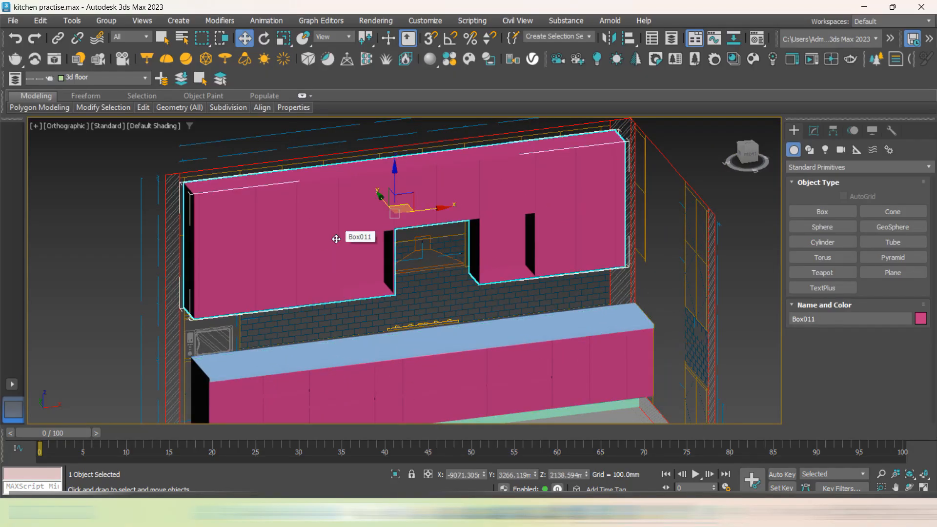
Set the viewport shading to Clay with Edged Faces in the Front view and clear the selection
click(148, 129)
click(169, 207)
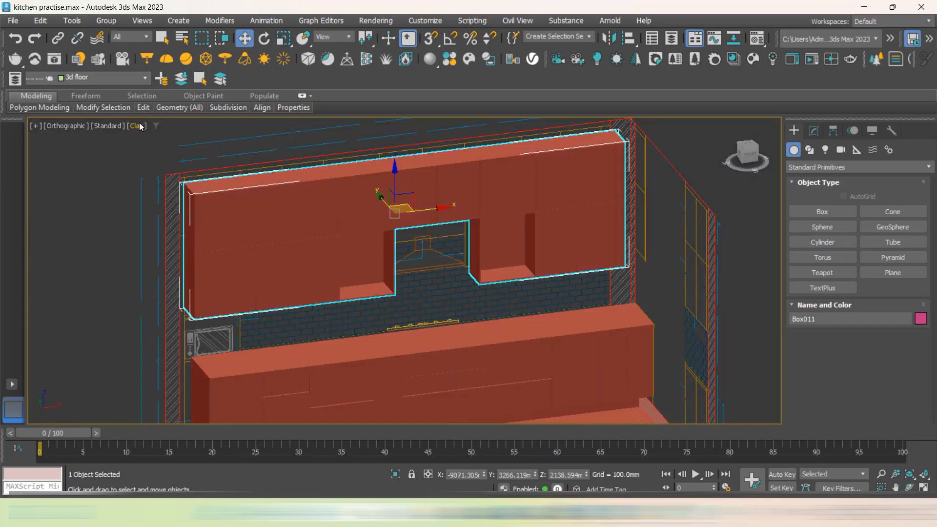
click(749, 154)
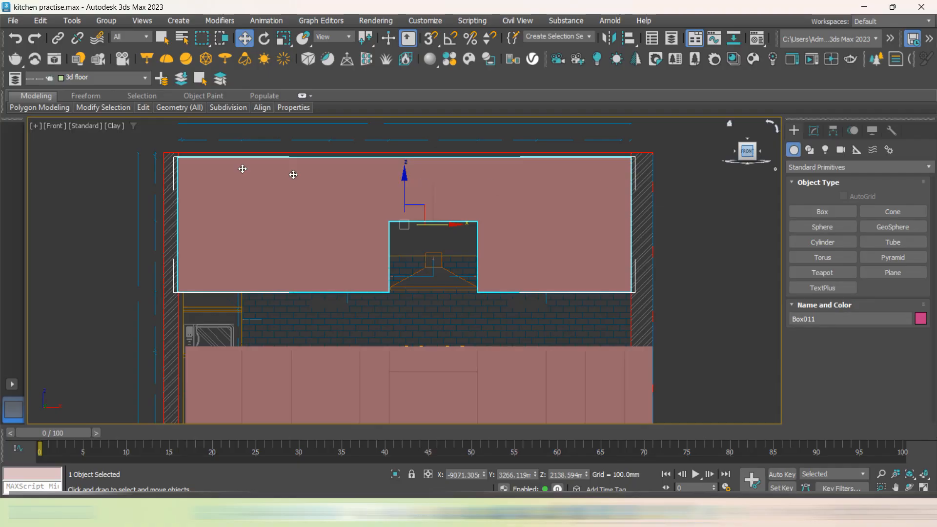
click(119, 126)
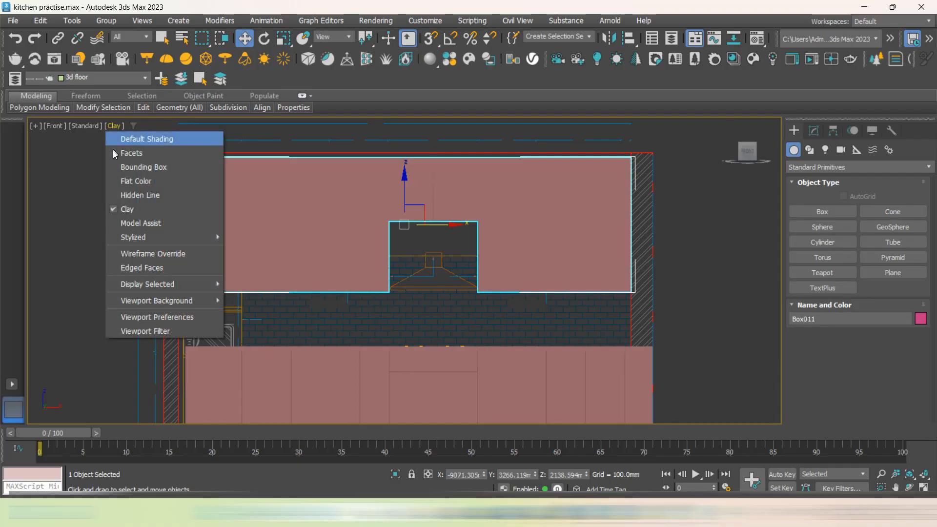
click(133, 267)
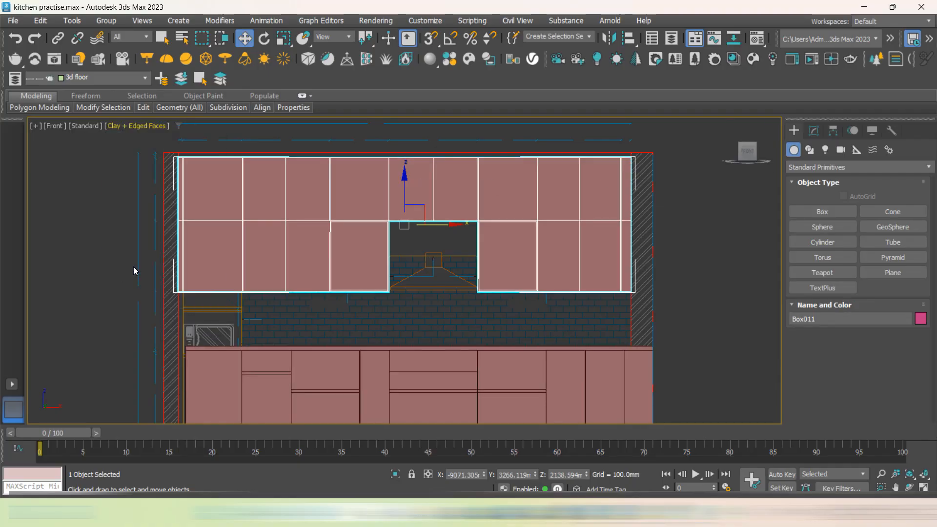
click(91, 284)
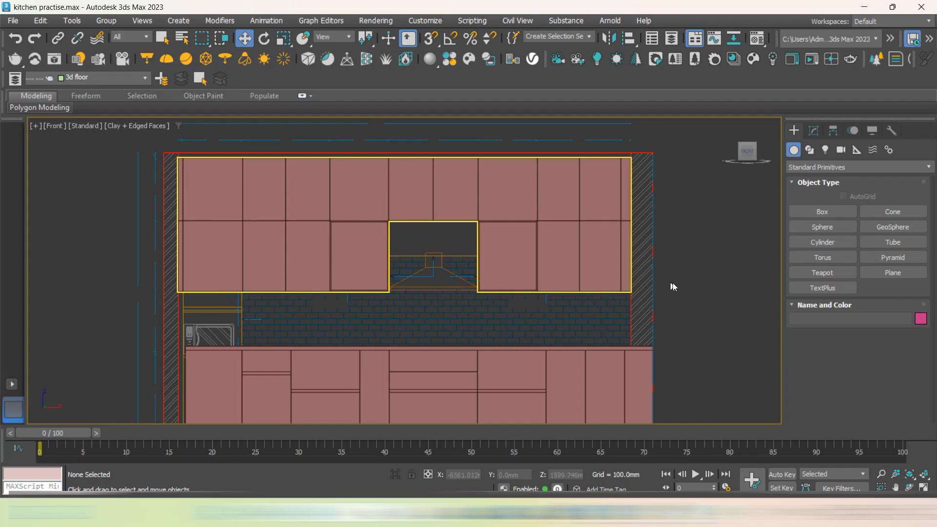
Select the lower cabinet run in an angled view of the kitchen, keeping it in its original position
alt+middle_drag(718, 290, 374, 339)
middle_drag(310, 241, 345, 336)
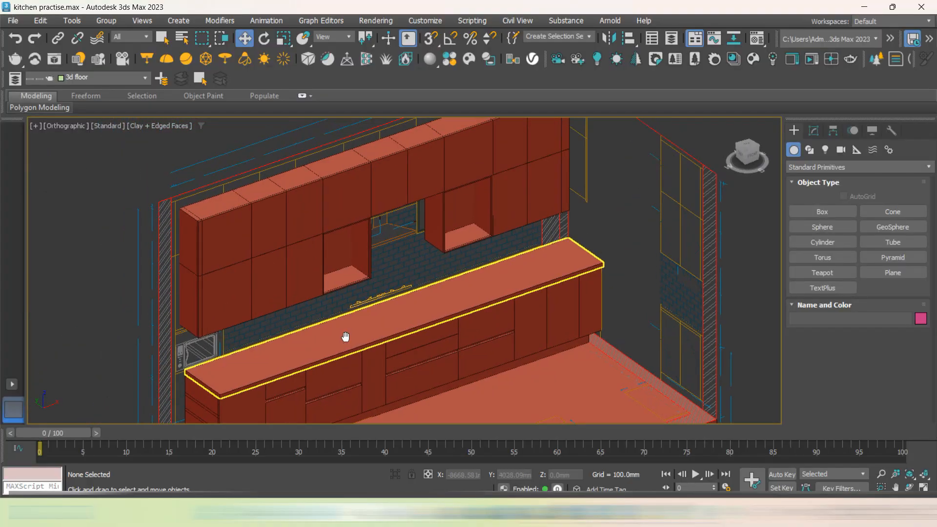
click(451, 357)
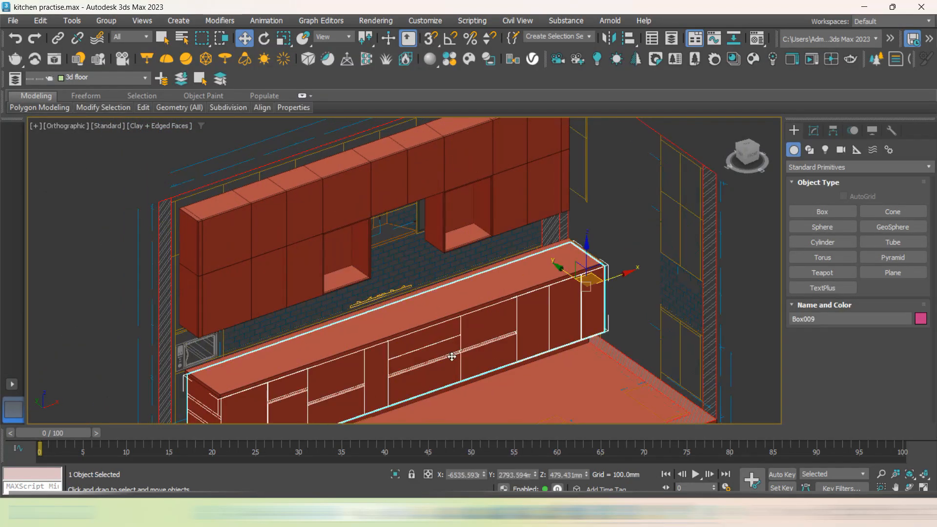
drag(452, 357, 449, 355)
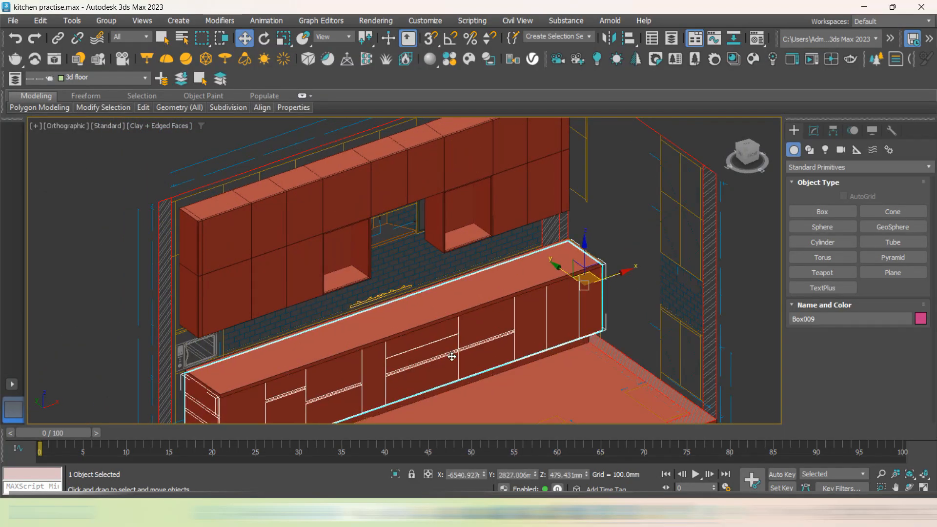
Examine the lower cabinet's wall-side end against the reference drawing in the Front view, alternating between wireframe and clay shading
click(751, 159)
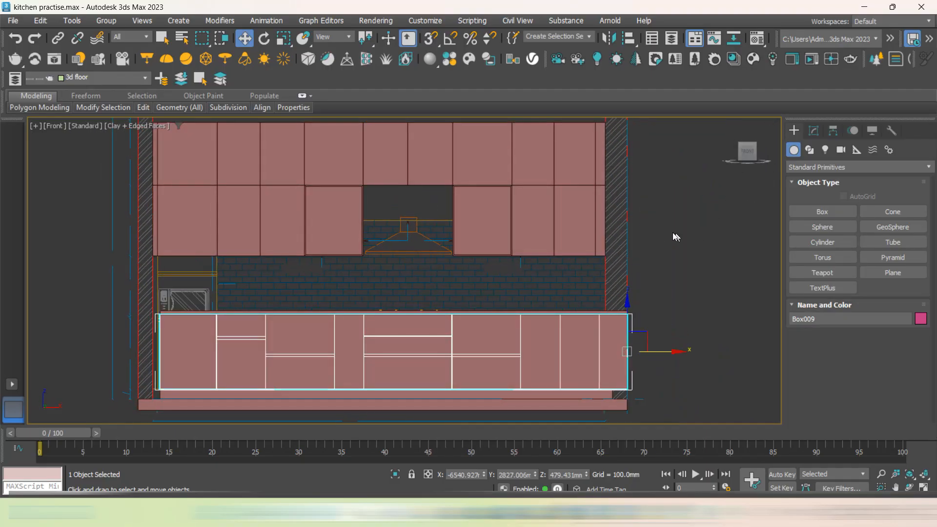
right_click(664, 324)
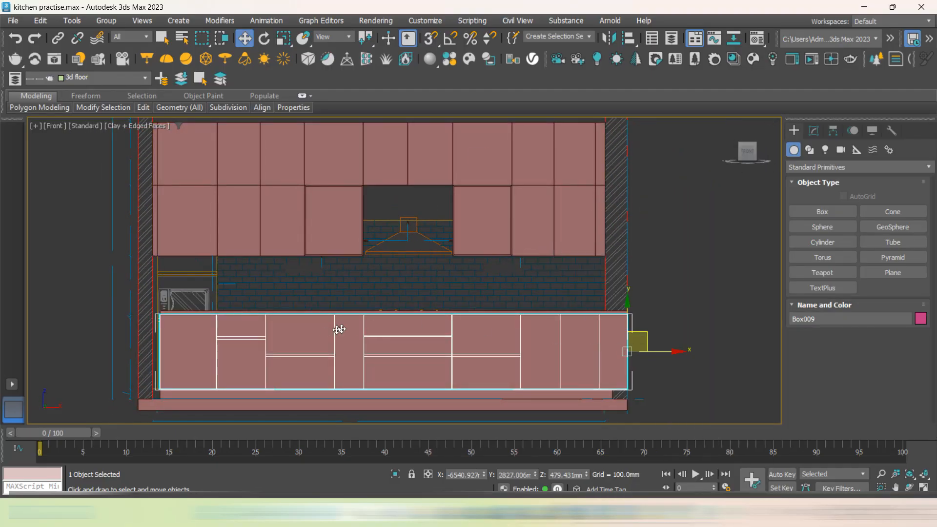
middle_drag(673, 340, 640, 303)
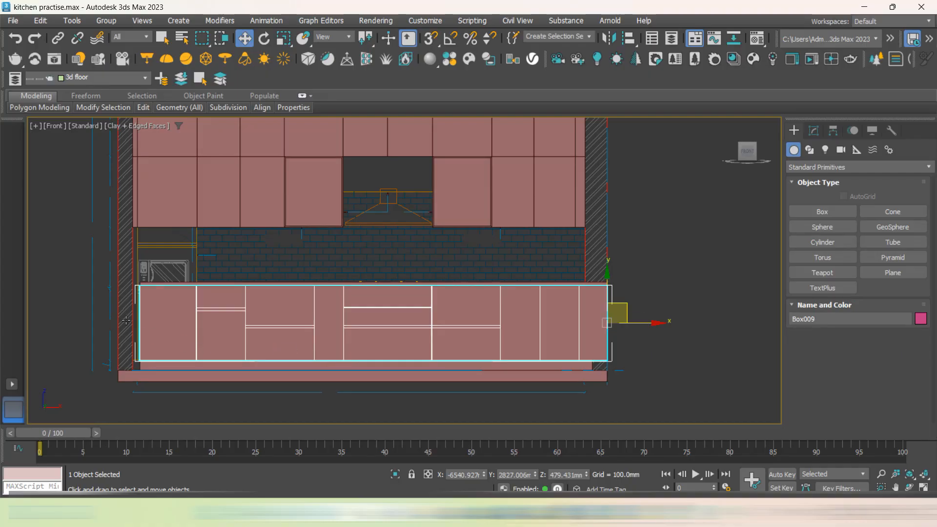
scroll(146, 361, up, 6)
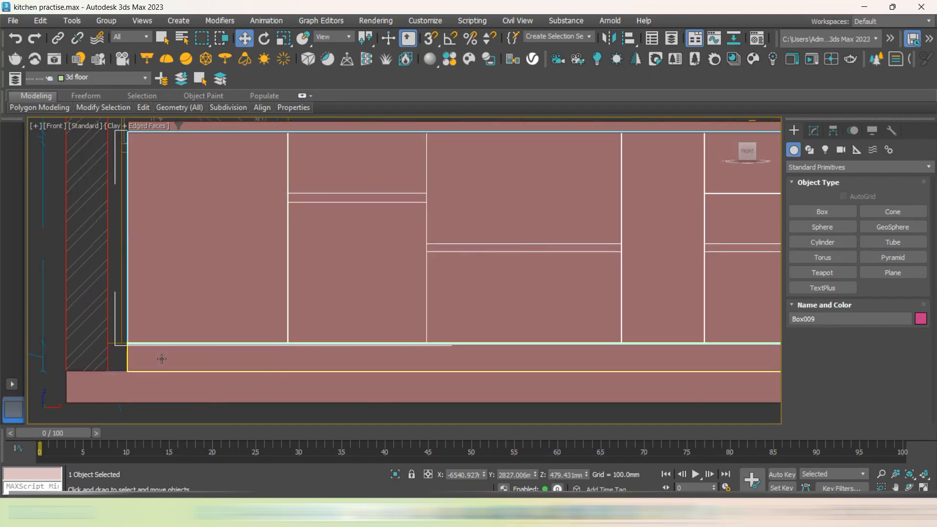
key(F3)
scroll(365, 296, down, 2)
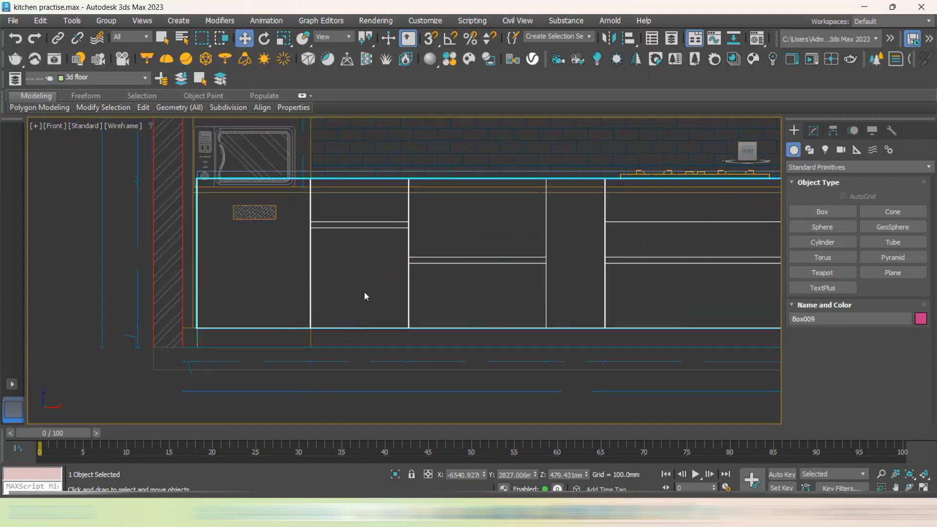
key(F3)
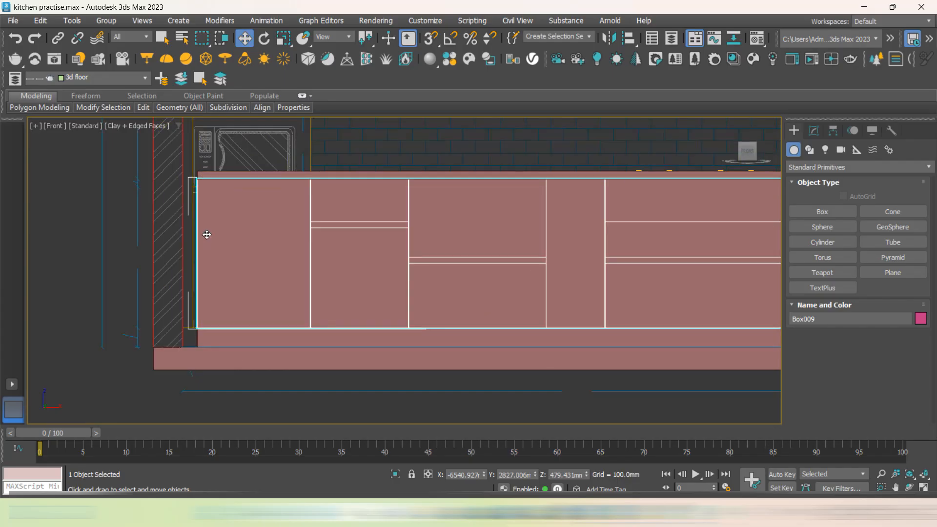
key(F3)
scroll(333, 224, up, 4)
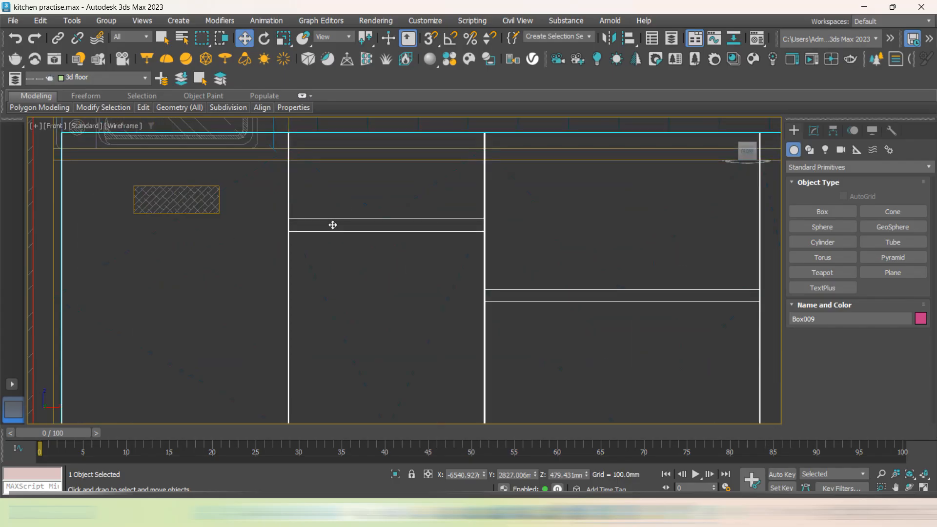
scroll(333, 224, down, 4)
key(F3)
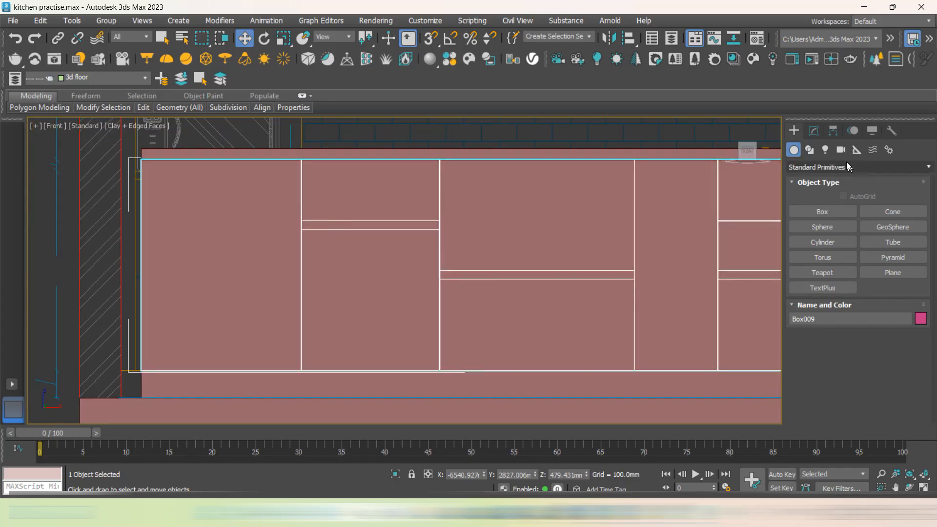
Move the leftmost column of lower cabinet vertices out to the reference drawing's cabinet line, at about X -11324 mm
click(813, 130)
click(816, 190)
key(F3)
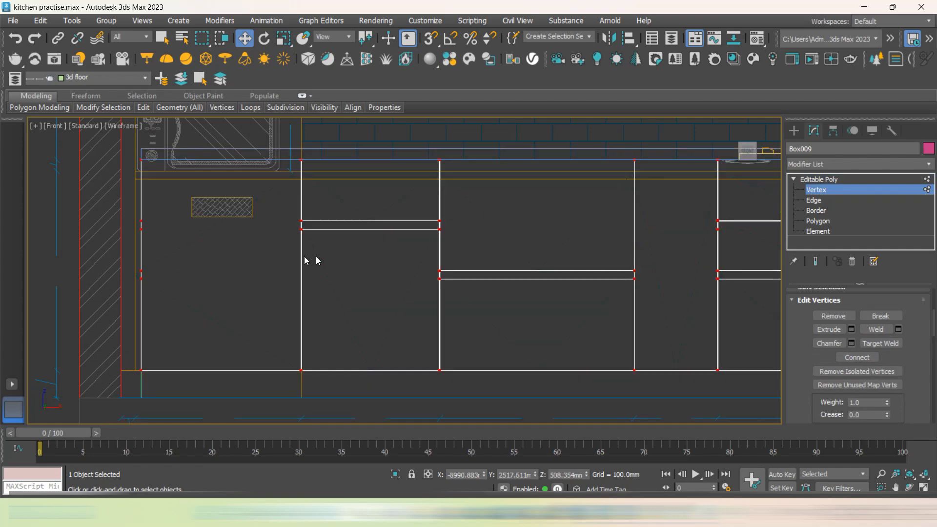
scroll(193, 242, down, 2)
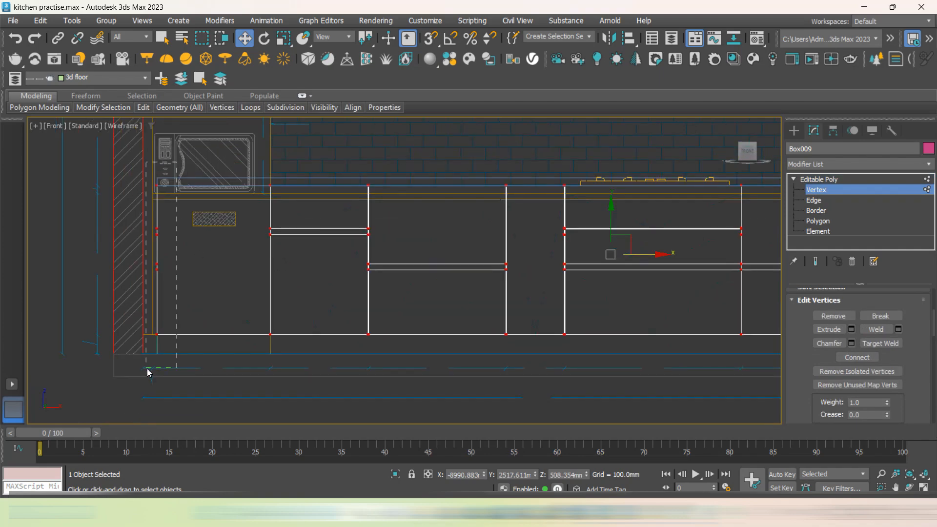
drag(177, 161, 149, 371)
drag(185, 253, 163, 249)
scroll(189, 260, up, 3)
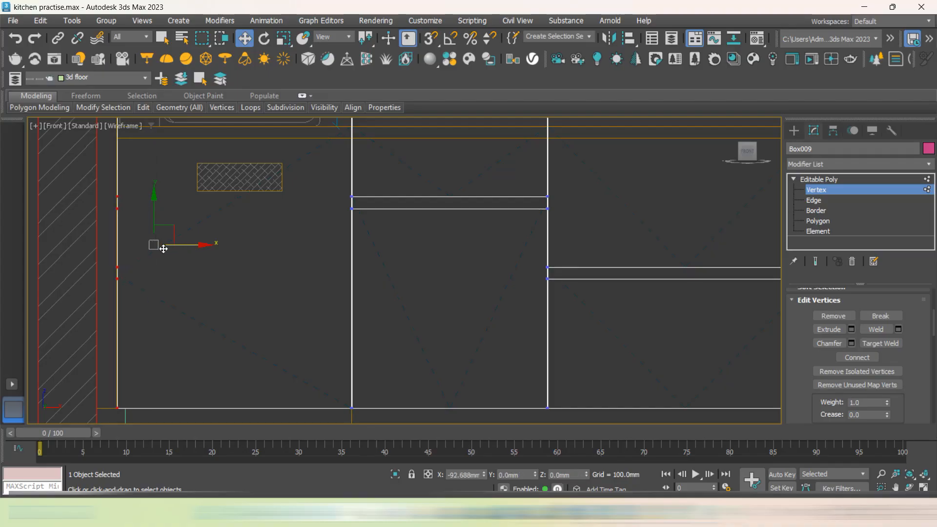
scroll(163, 249, down, 3)
middle_drag(192, 264, 248, 271)
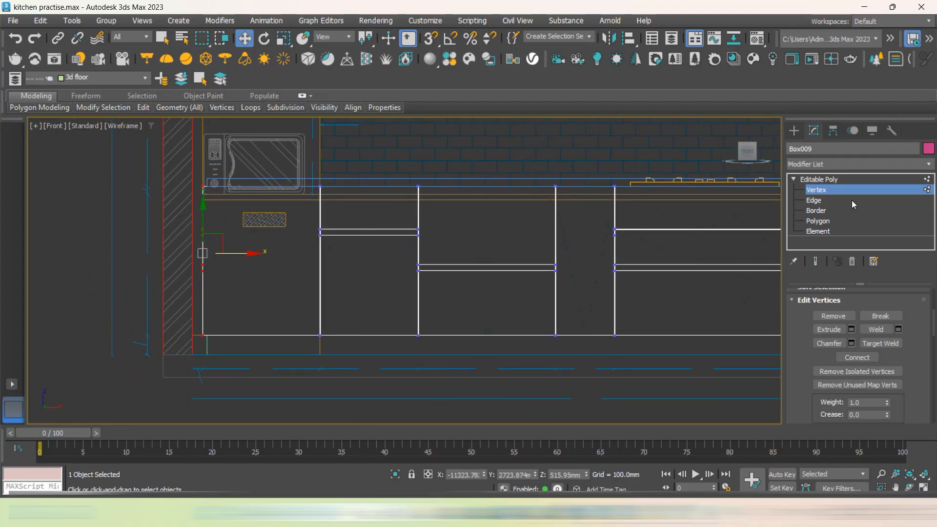
Select all five polygons of the lower cabinet's left end face
click(818, 221)
alt+middle_drag(308, 282, 238, 249)
click(224, 234)
ctrl+click(221, 255)
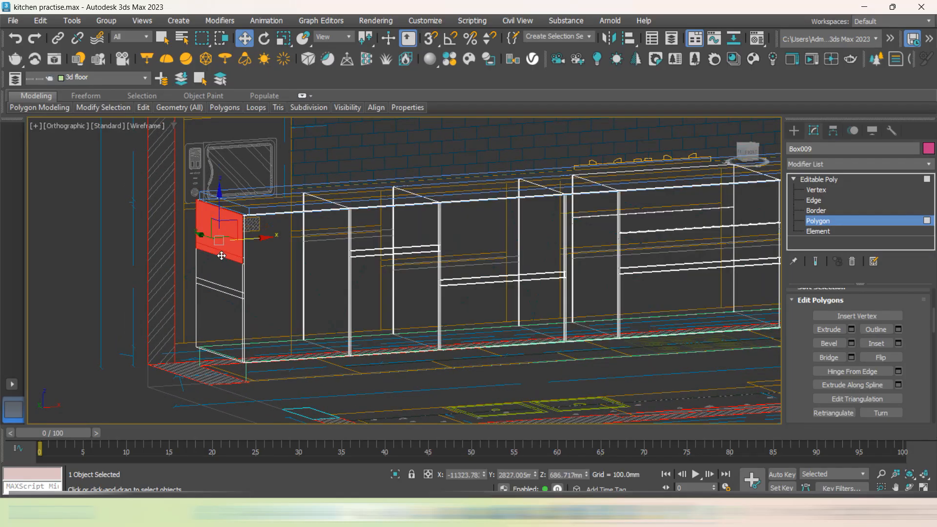
ctrl+click(225, 270)
ctrl+click(230, 290)
ctrl+click(236, 307)
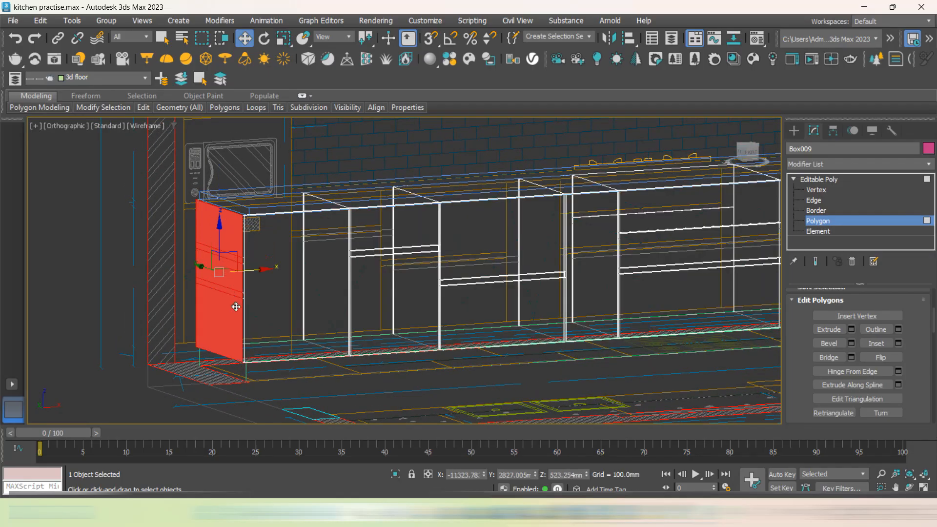
Extrude the selected end-face polygons by 13.081 mm
scroll(247, 370, up, 5)
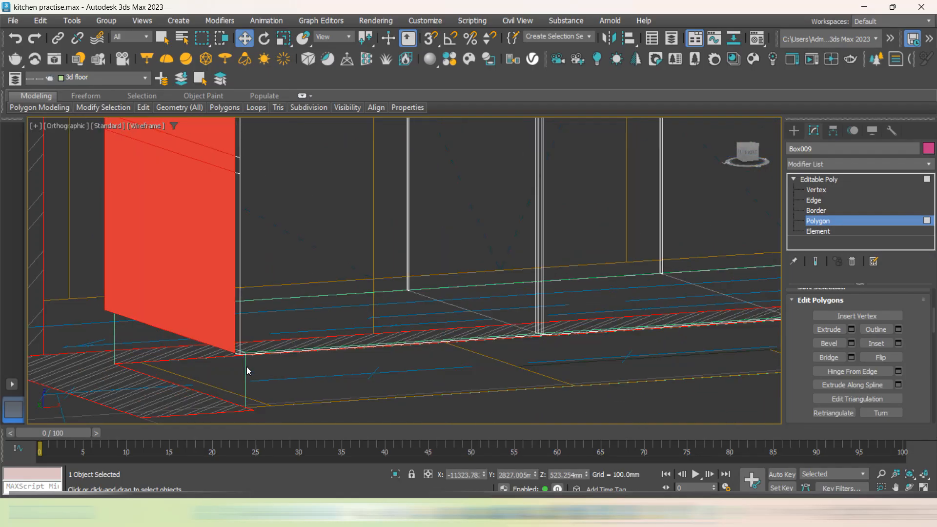
click(851, 331)
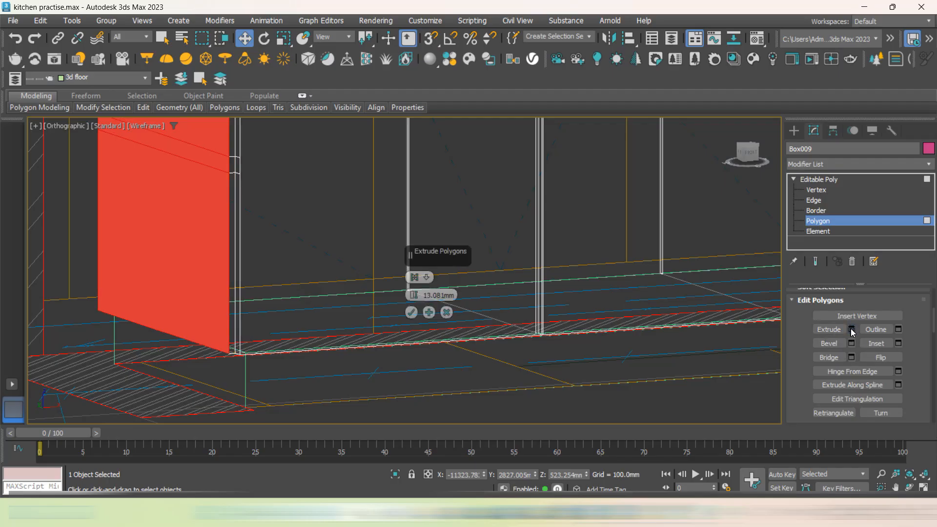
click(412, 313)
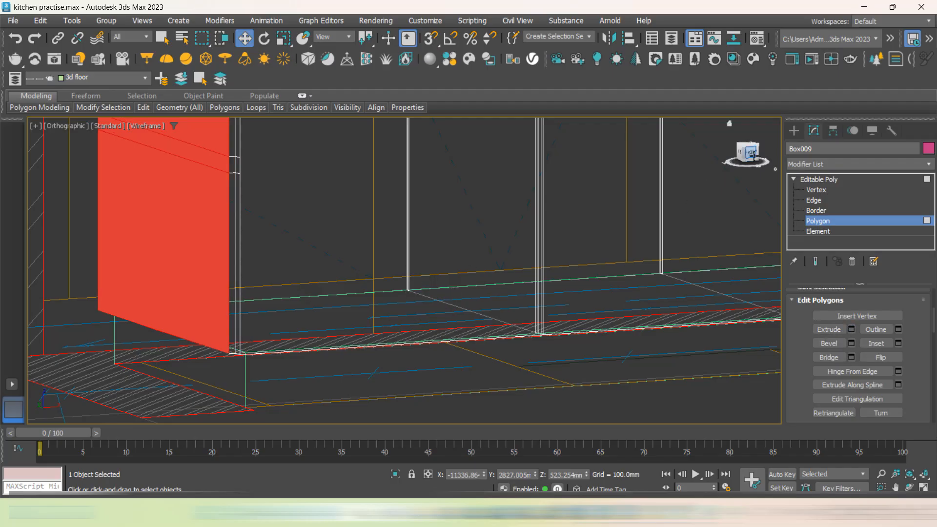
Move the extruded end polygons sideways onto the wall's inner face in the Front view, at about X -11377 mm
drag(747, 157, 508, 247)
key(f)
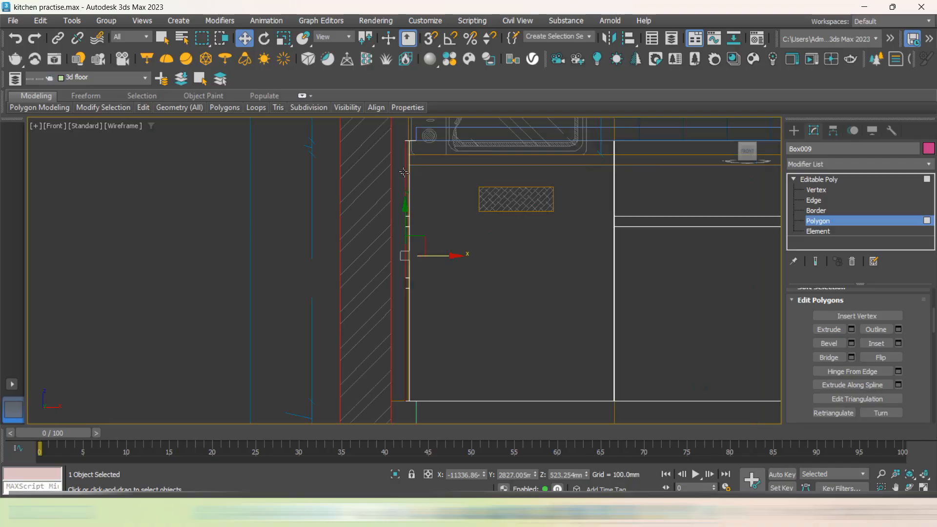
scroll(425, 186, down, 3)
scroll(416, 198, up, 3)
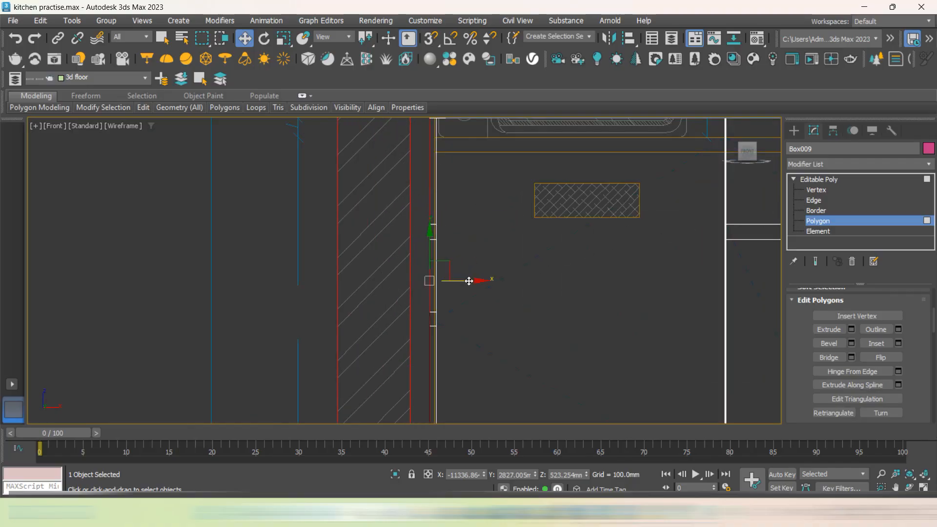
drag(468, 281, 450, 280)
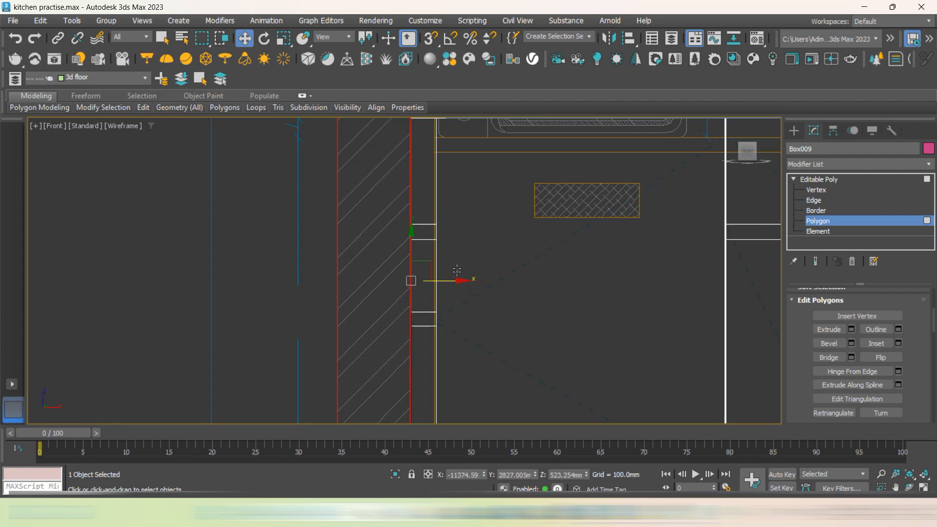
scroll(444, 295, up, 4)
drag(385, 256, 381, 255)
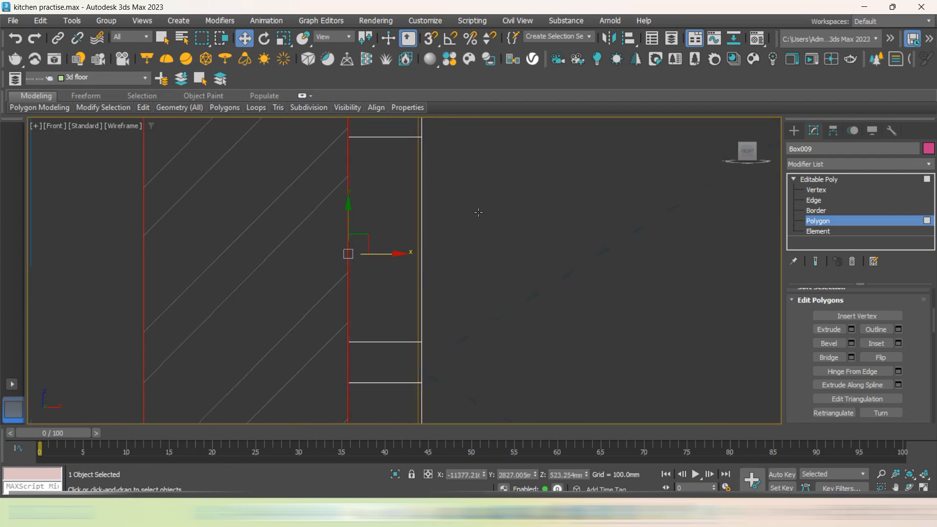
scroll(478, 213, down, 5)
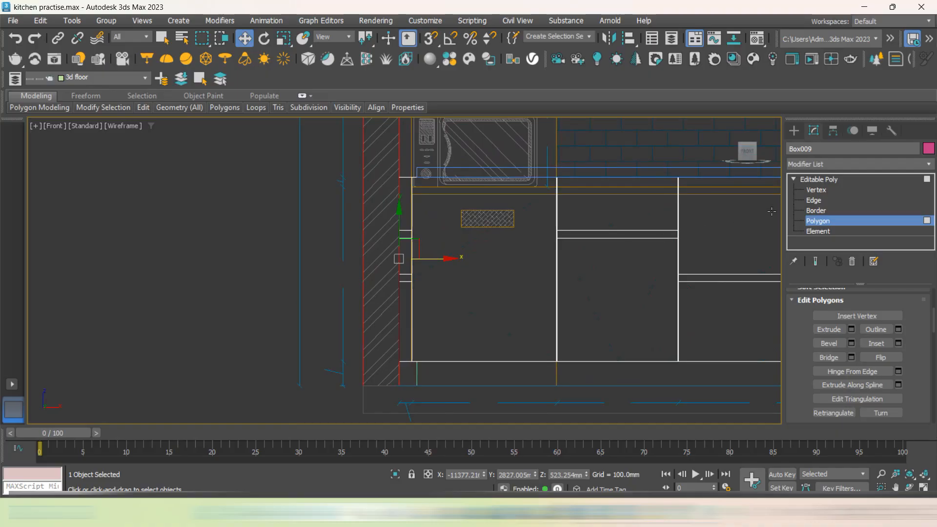
Leave polygon editing on the lower cabinet, reselect the cabinet and open its edges for editing
click(793, 130)
click(242, 291)
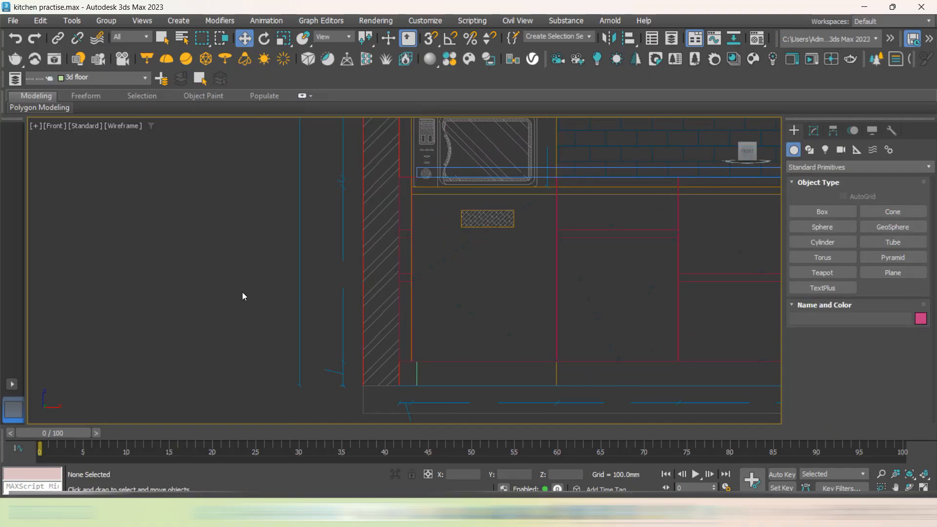
scroll(406, 266, up, 3)
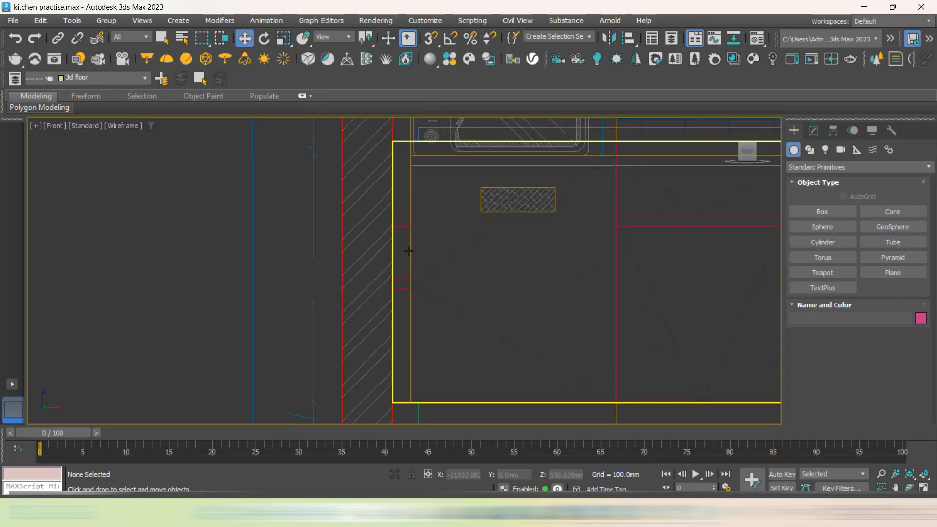
click(400, 214)
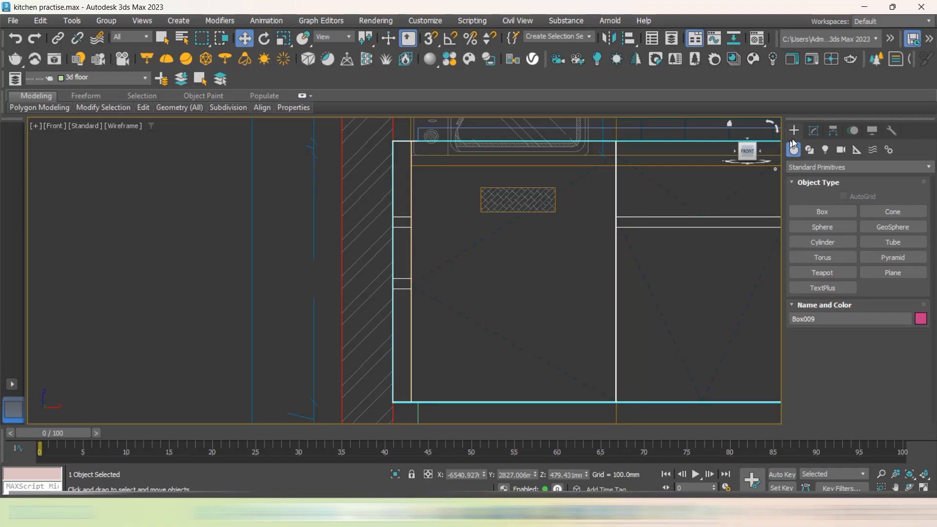
click(813, 131)
click(813, 201)
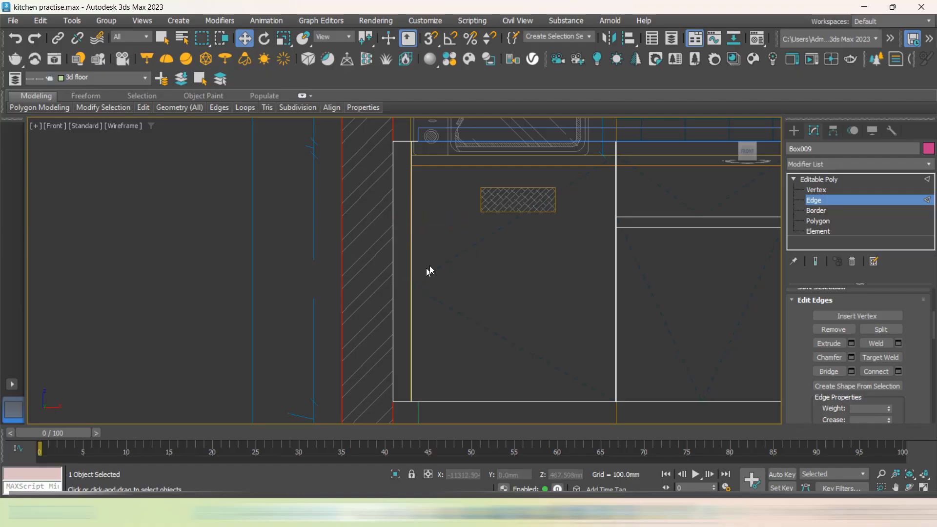
Move the vertices at the lower cabinet's right end back onto the side wall's inner face in the Front view, then deselect the cabinet
scroll(432, 266, down, 4)
middle_drag(590, 306, 485, 297)
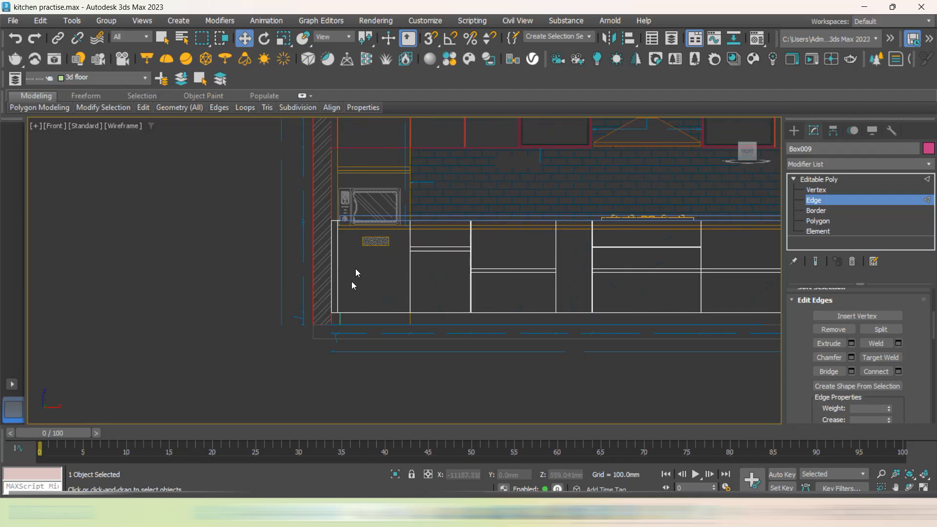
middle_drag(592, 298, 295, 299)
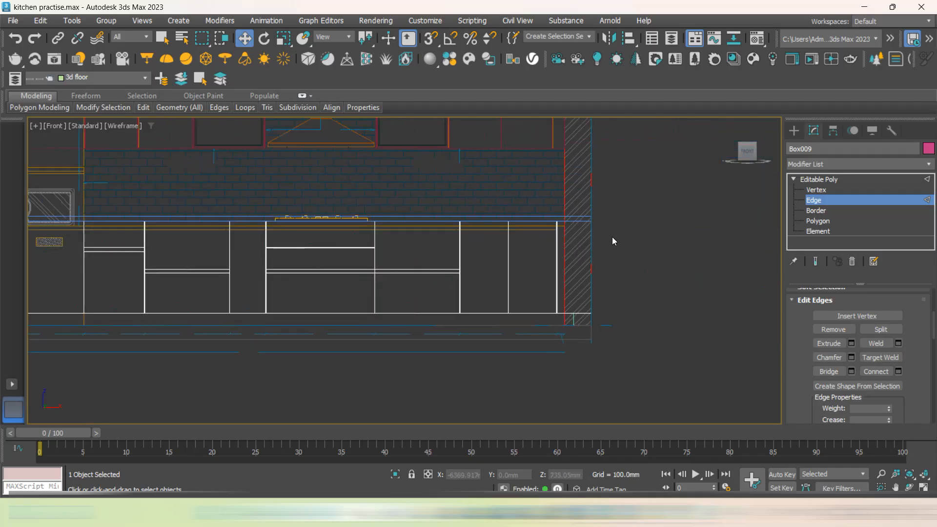
scroll(613, 241, up, 3)
drag(621, 174, 556, 411)
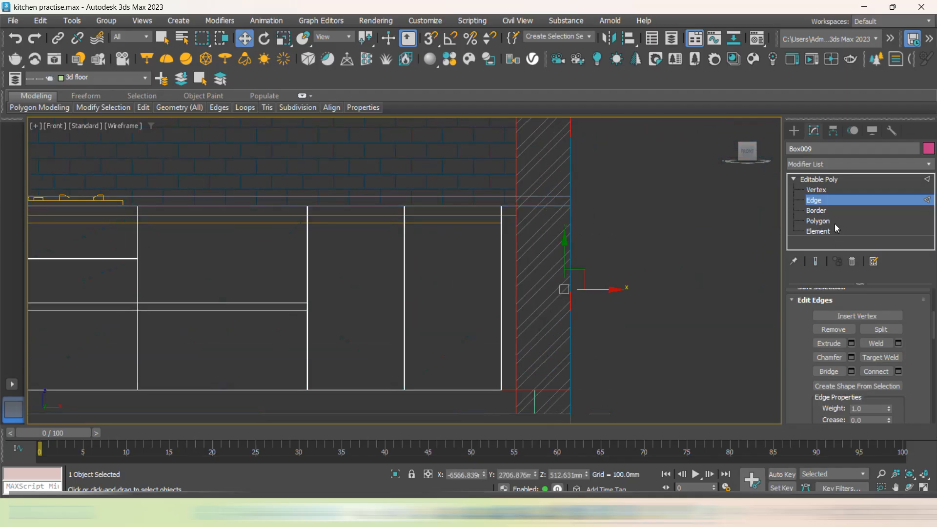
click(816, 190)
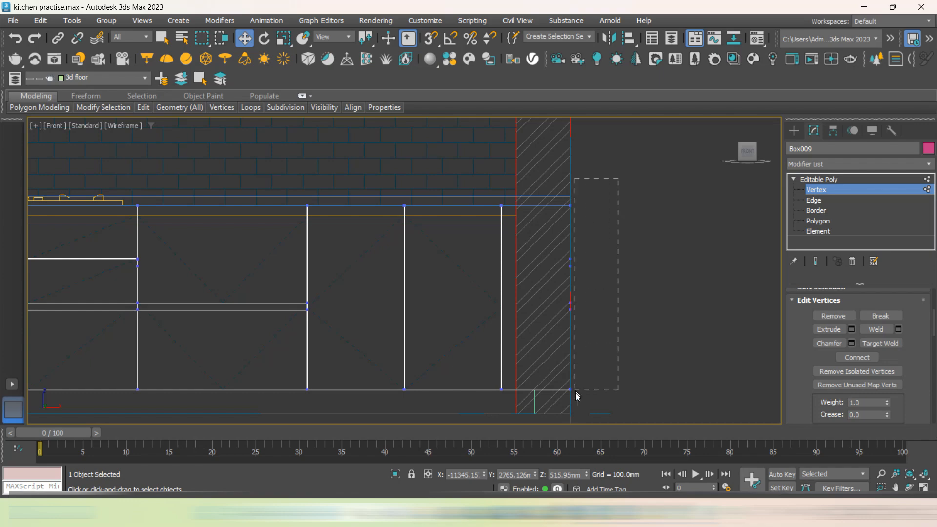
drag(577, 392, 577, 392)
drag(617, 290, 562, 294)
click(624, 363)
middle_drag(628, 365, 651, 310)
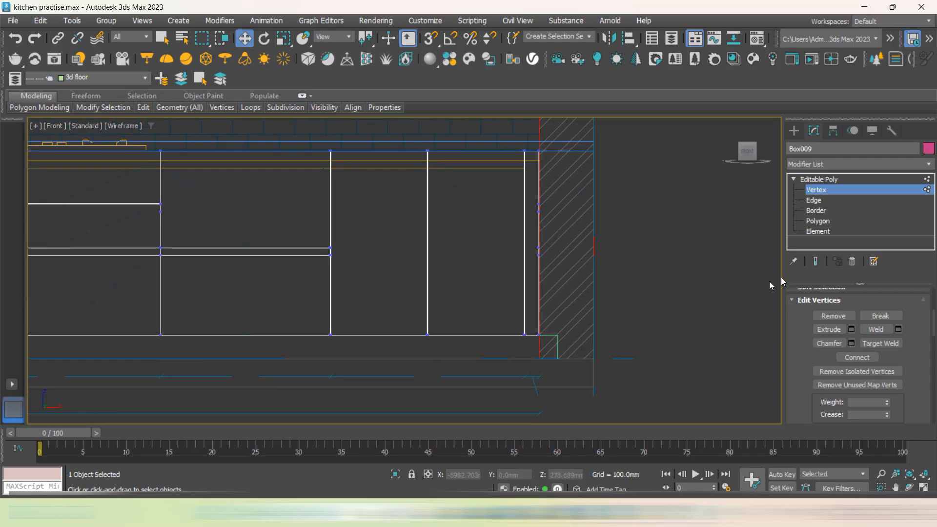
click(794, 130)
click(739, 235)
Move the plinth sideways with snapping on and the selection locked so its left end meets the wall's inner face, at about X -6614 mm
click(557, 353)
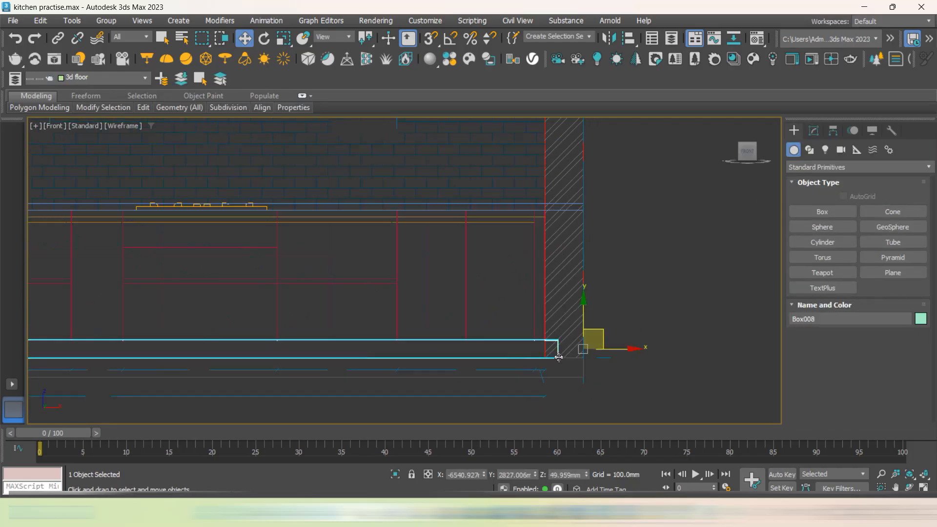
scroll(561, 354, down, 4)
scroll(258, 366, up, 4)
scroll(316, 317, up, 4)
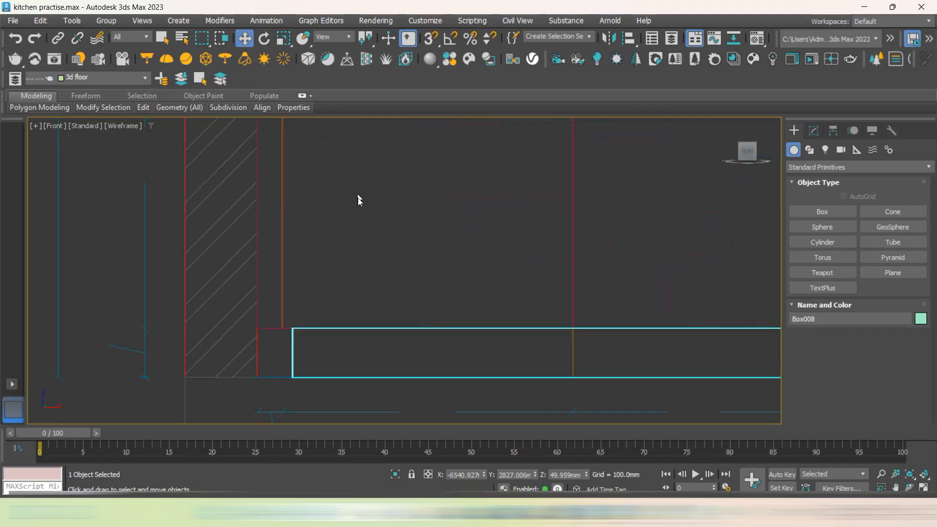
click(430, 38)
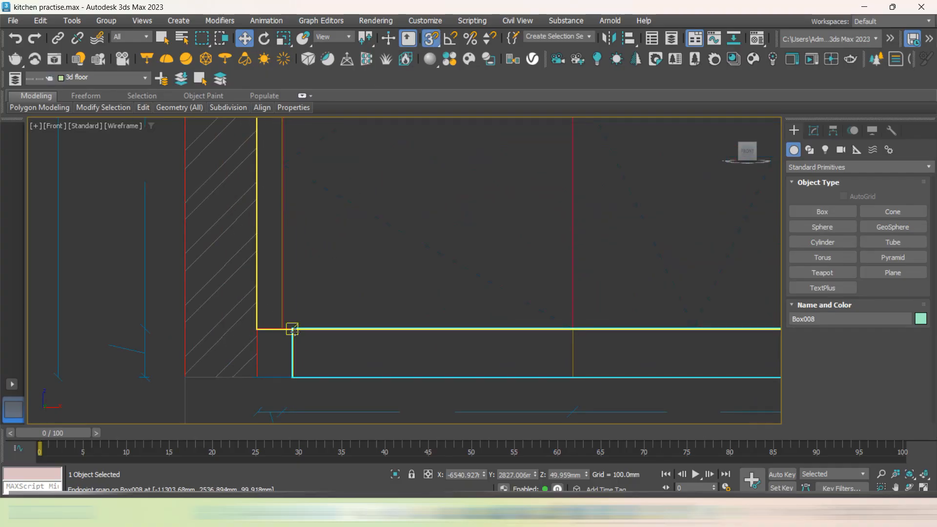
scroll(292, 329, up, 2)
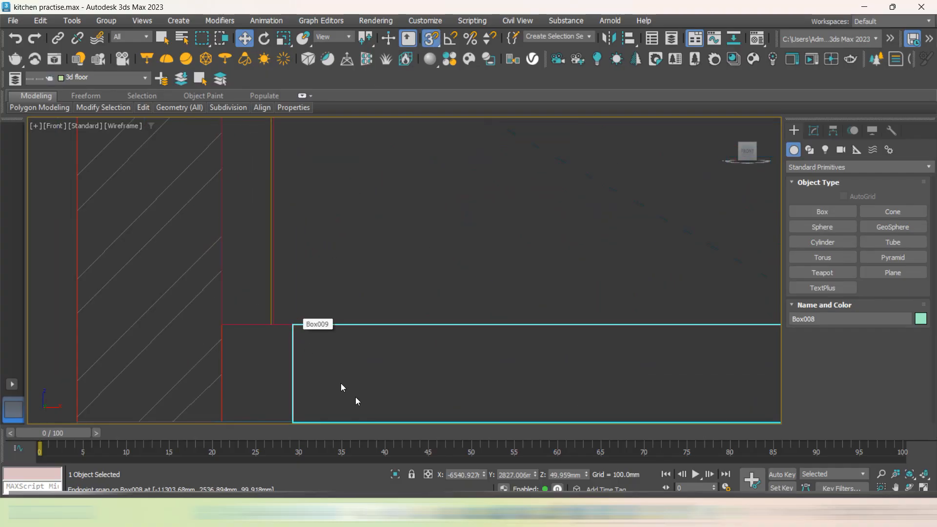
click(412, 475)
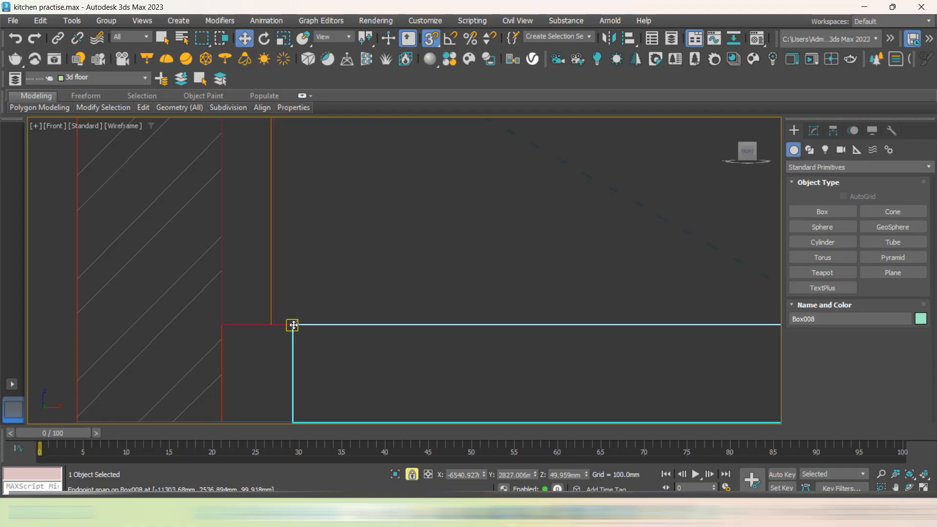
drag(293, 325, 228, 325)
Check the plinth's right end against the side wall and switch the Front view to shaded display with edged faces
scroll(246, 314, down, 8)
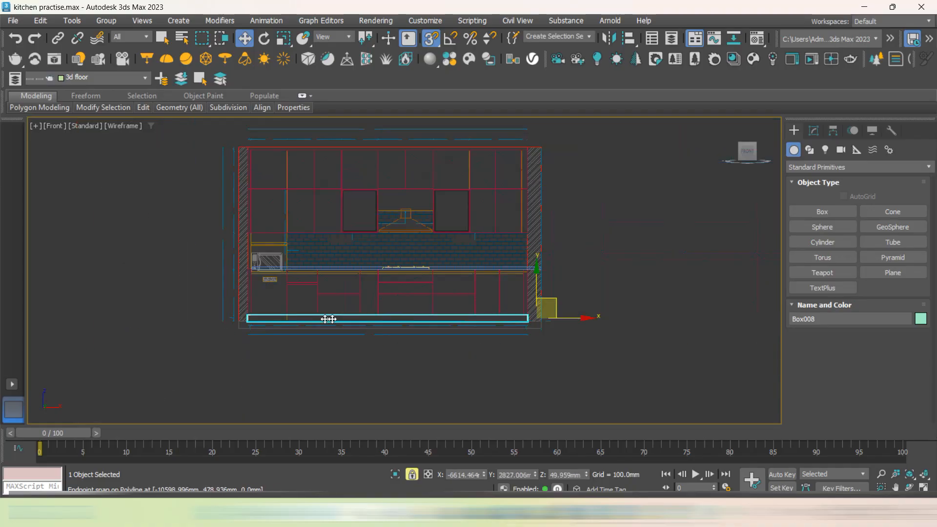
middle_drag(496, 326, 462, 330)
scroll(490, 326, up, 4)
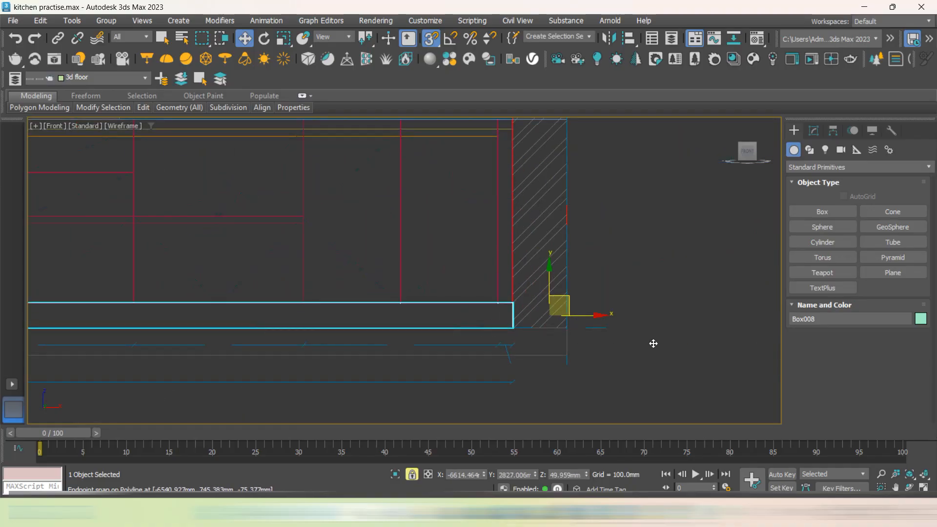
middle_drag(570, 166, 568, 262)
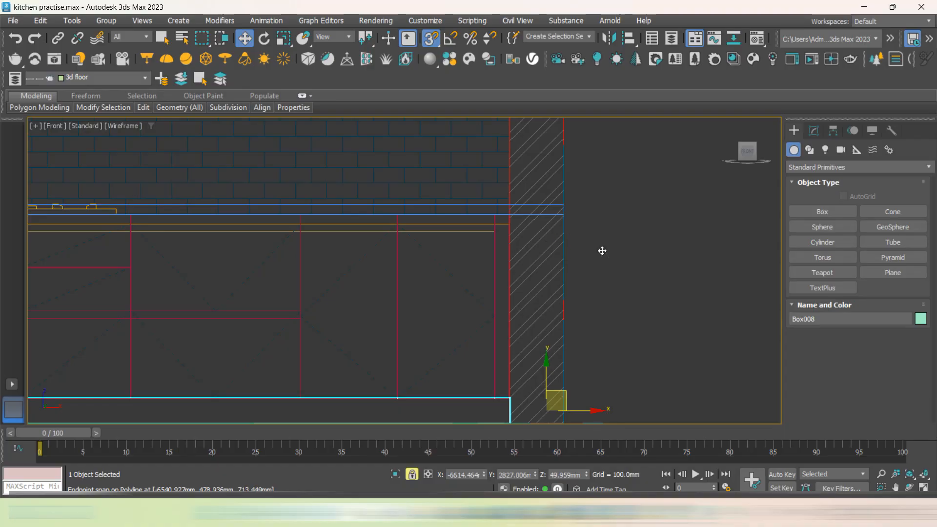
key(F3)
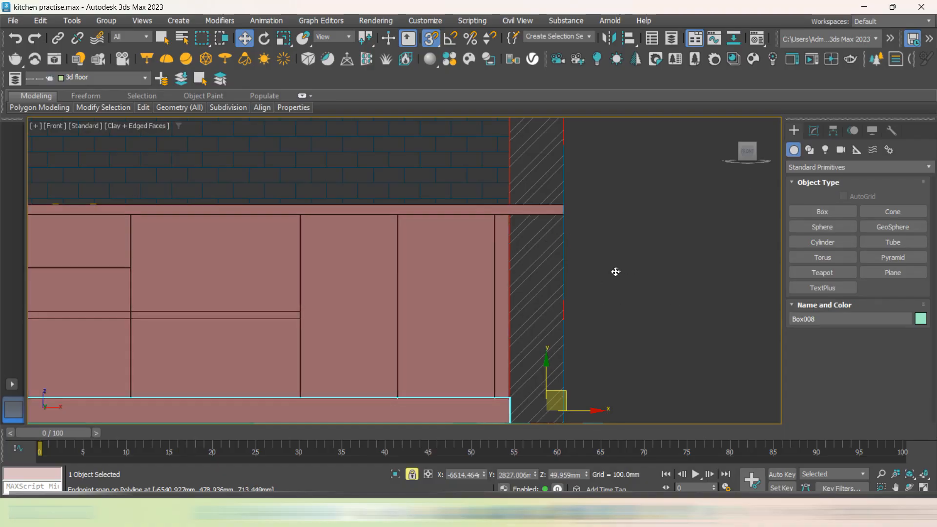
scroll(590, 226, down, 3)
scroll(575, 250, up, 5)
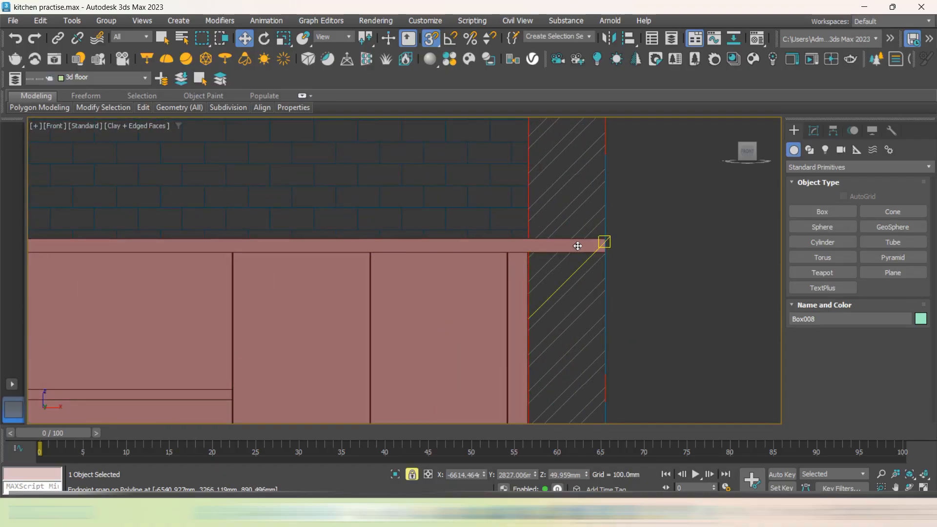
click(812, 132)
drag(737, 241, 728, 248)
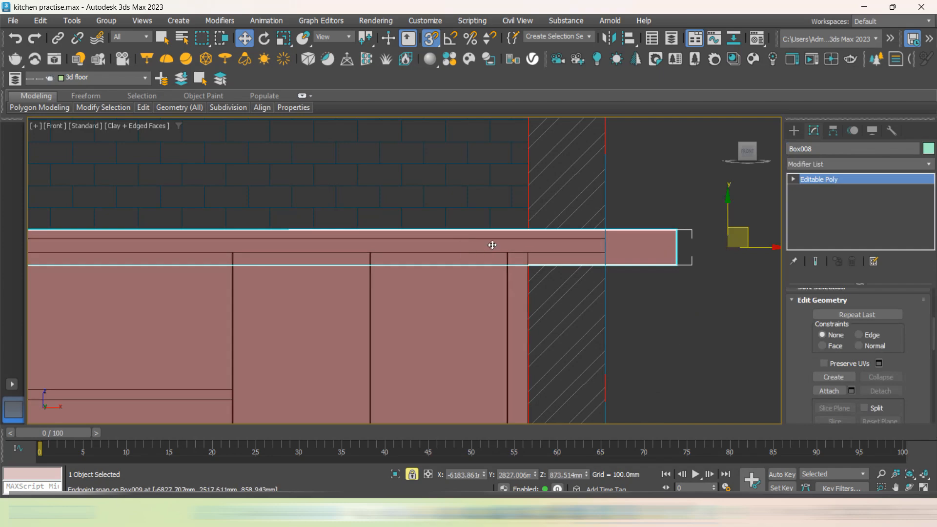
Move the countertop so its left back corner snaps to the lower cabinet's top corner, at about X -11377 mm
alt+middle_drag(631, 316, 655, 332)
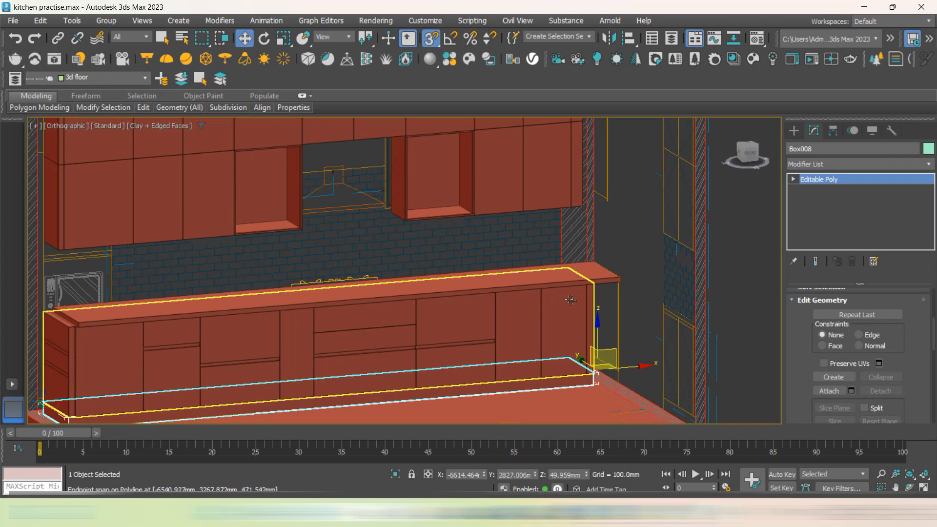
click(554, 277)
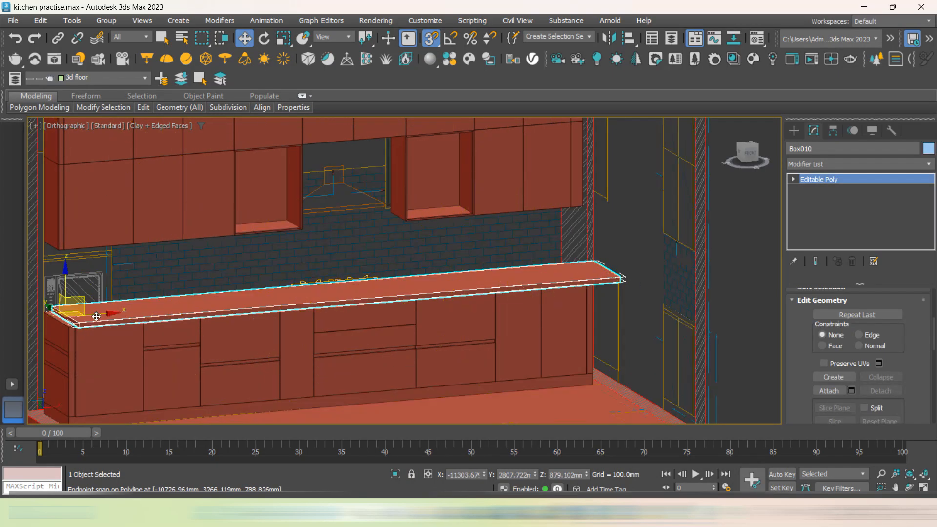
middle_drag(46, 313, 264, 309)
scroll(263, 309, up, 5)
scroll(264, 309, up, 5)
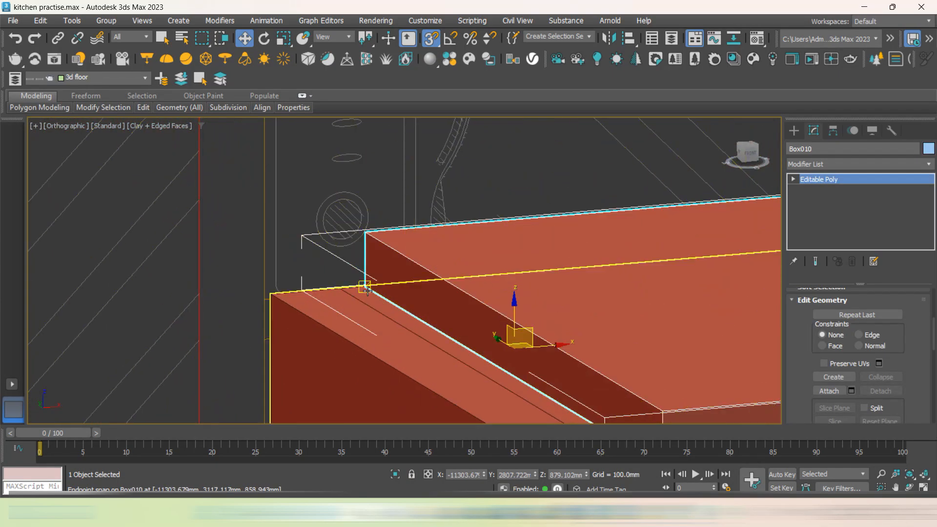
drag(366, 285, 273, 295)
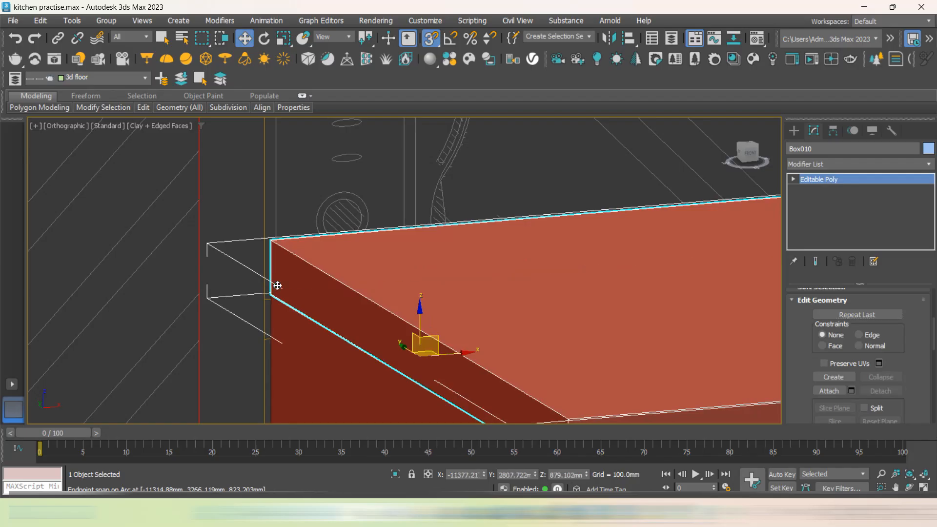
scroll(277, 285, down, 10)
click(685, 265)
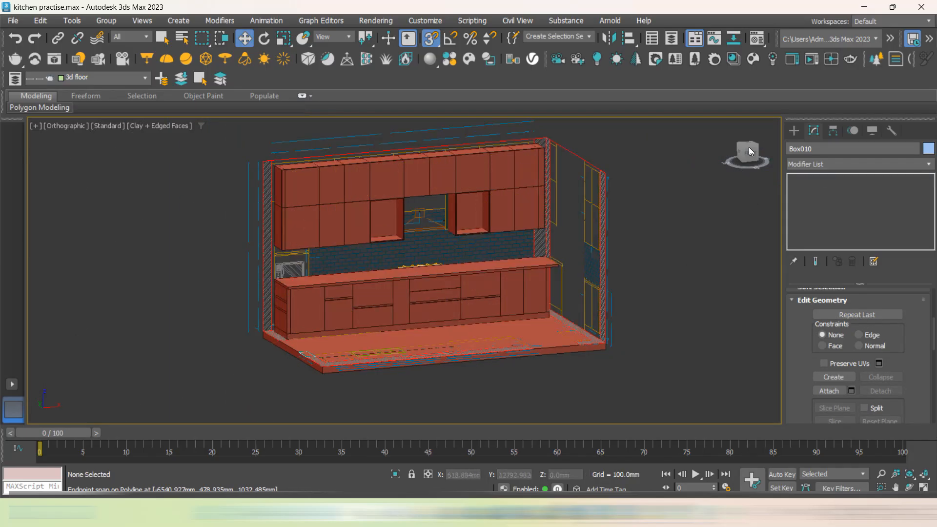
Move the vertices at the countertop's right end flush with the lower cabinet's end, at about X -6614 mm, and finish editing it
click(751, 155)
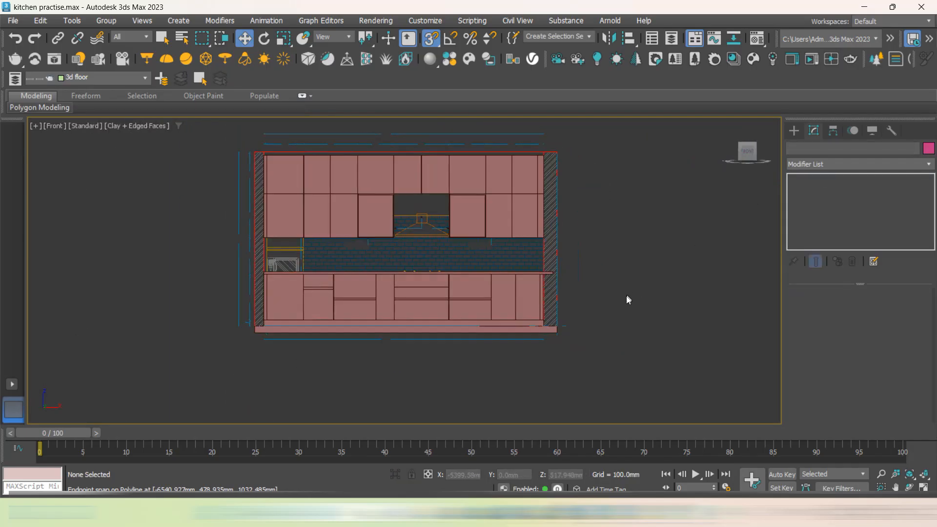
scroll(600, 291, up, 6)
click(487, 227)
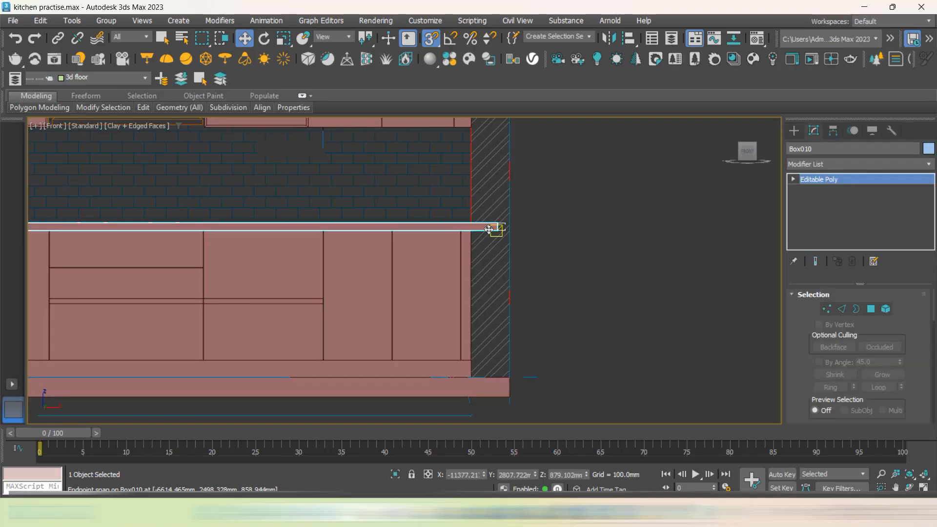
click(827, 308)
alt+middle_drag(536, 202, 488, 277)
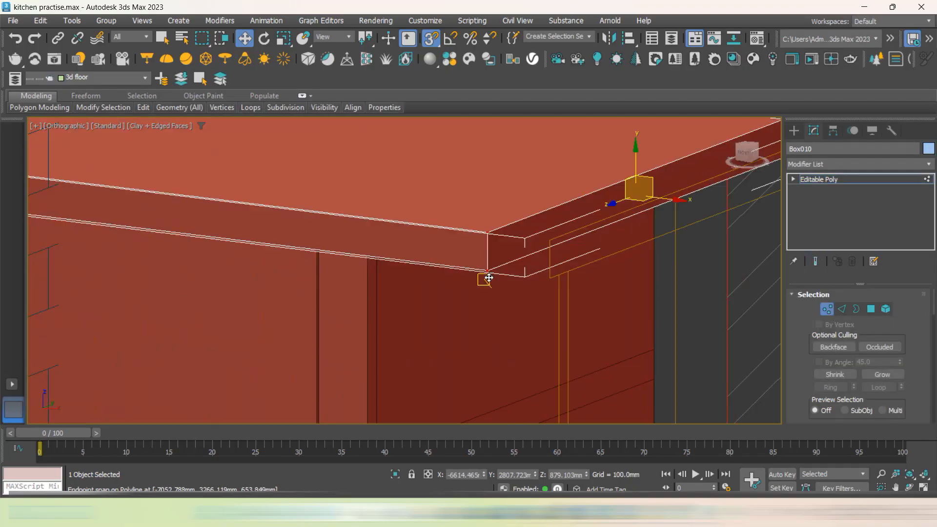
drag(487, 271, 366, 252)
scroll(353, 269, down, 5)
click(579, 311)
alt+middle_drag(580, 312, 652, 326)
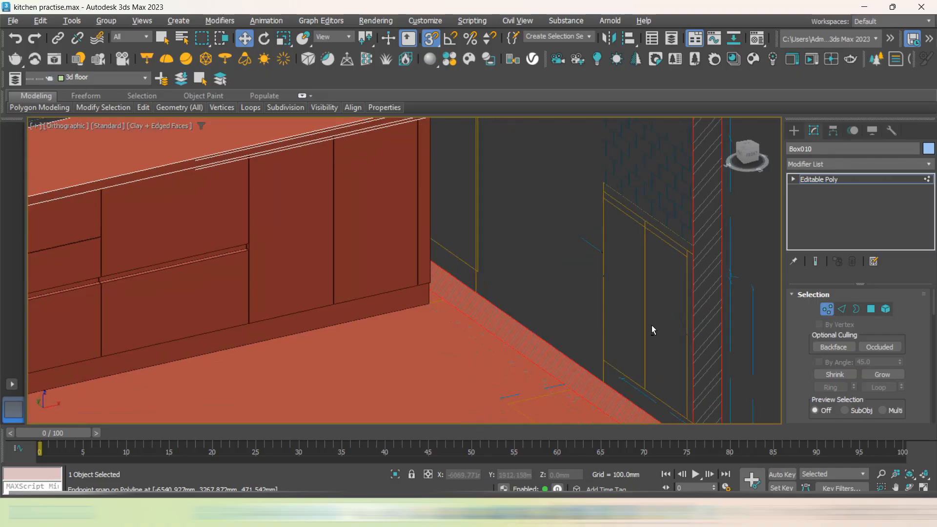
scroll(652, 325, down, 4)
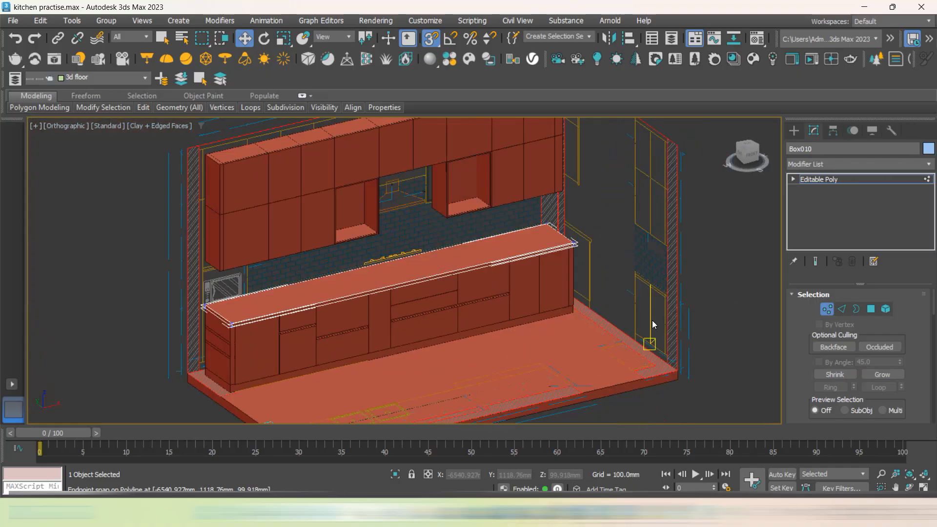
click(796, 130)
click(724, 239)
Unhide all hidden objects in the kitchen scene
middle_drag(679, 305, 681, 346)
alt+middle_drag(741, 267, 665, 285)
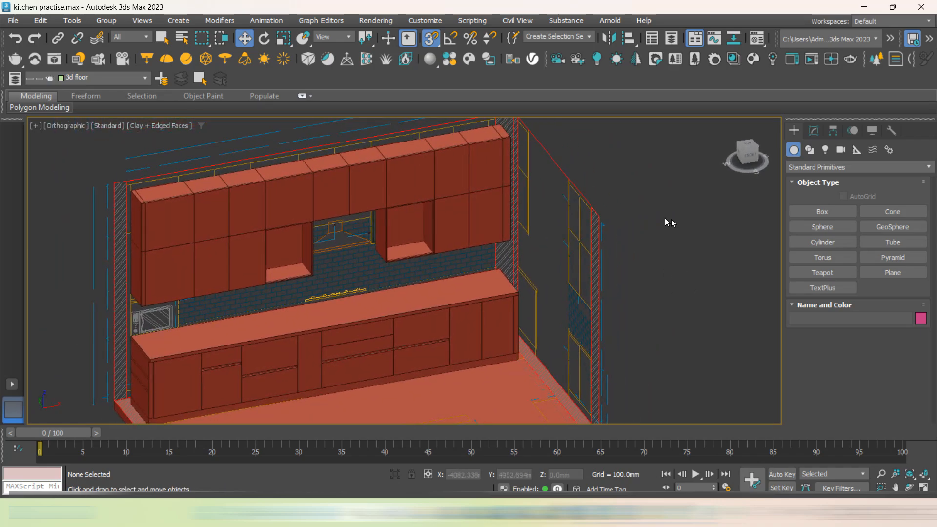
right_click(656, 204)
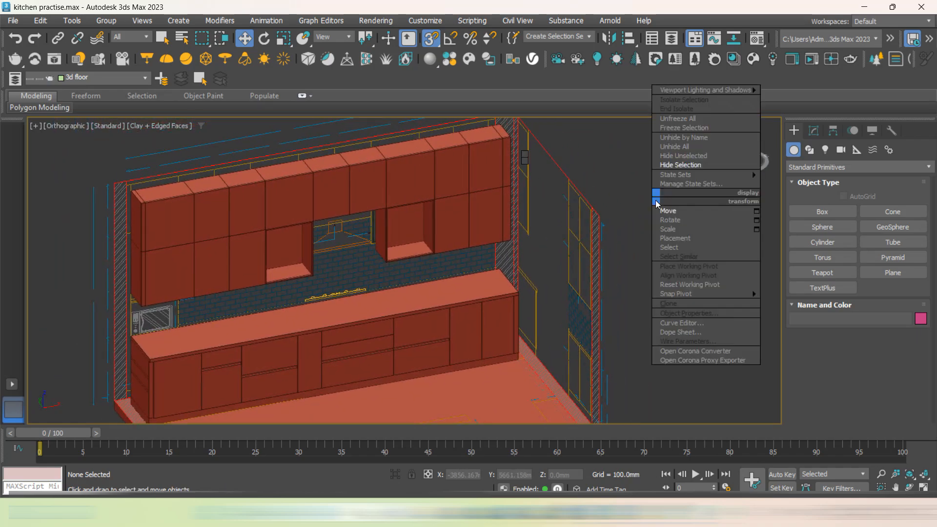
click(686, 146)
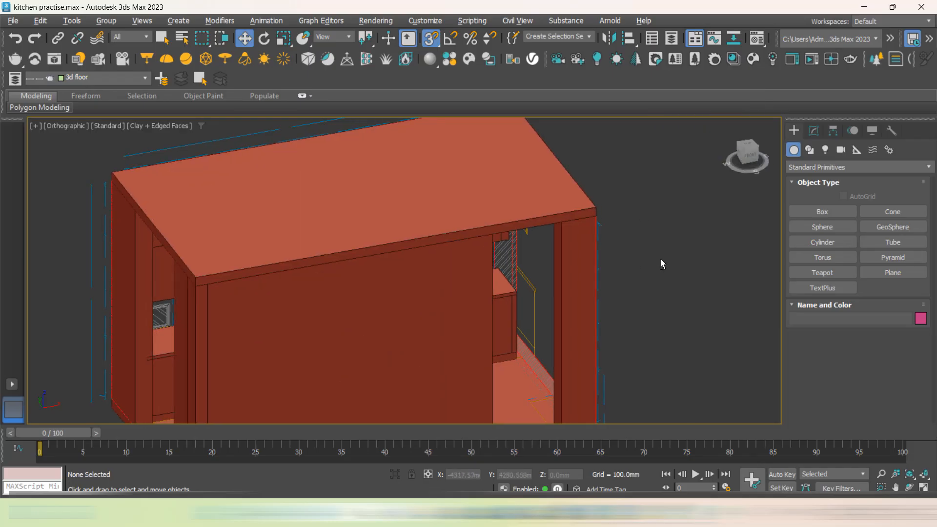
Hide the three front wall pieces so the kitchen interior can be seen
click(422, 311)
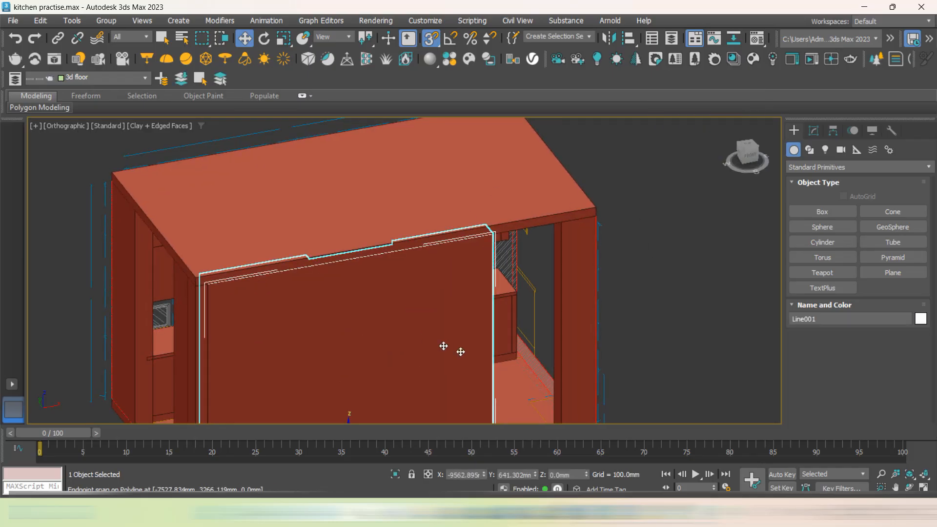
ctrl+click(575, 313)
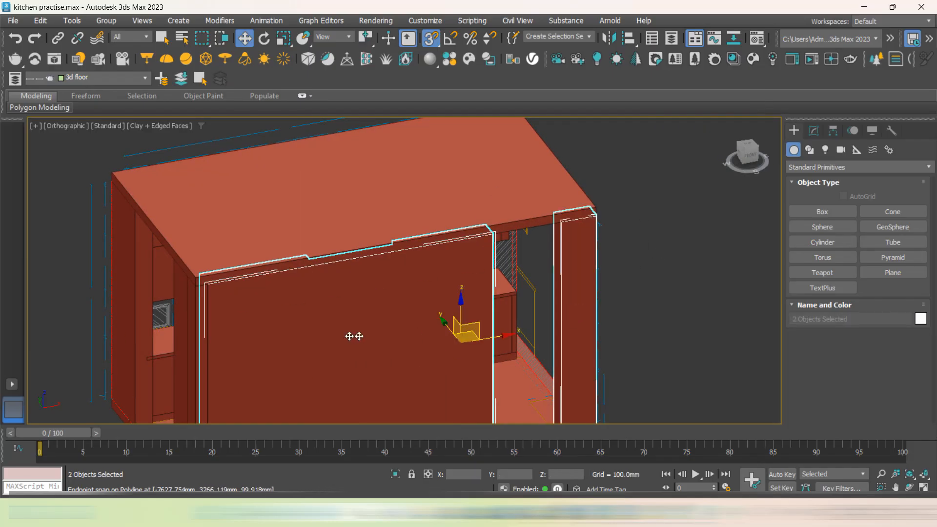
ctrl+click(188, 325)
right_click(685, 209)
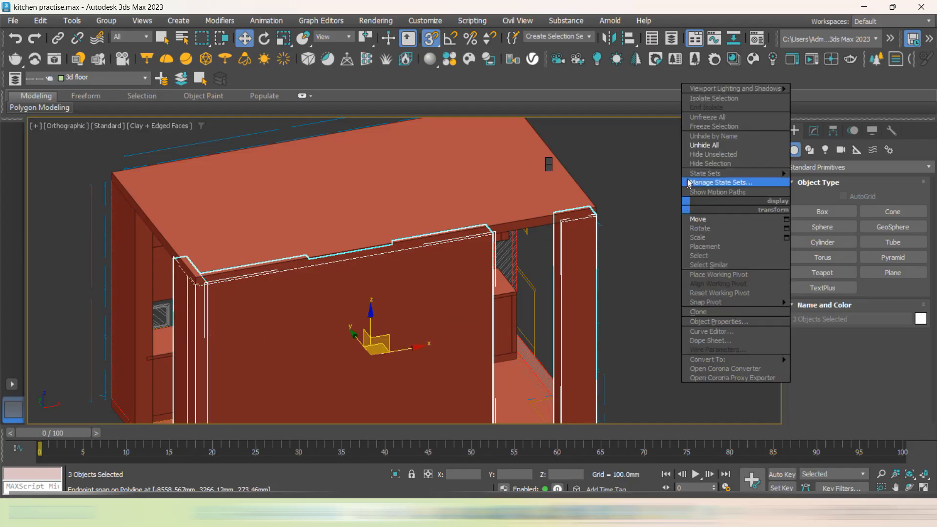
click(709, 164)
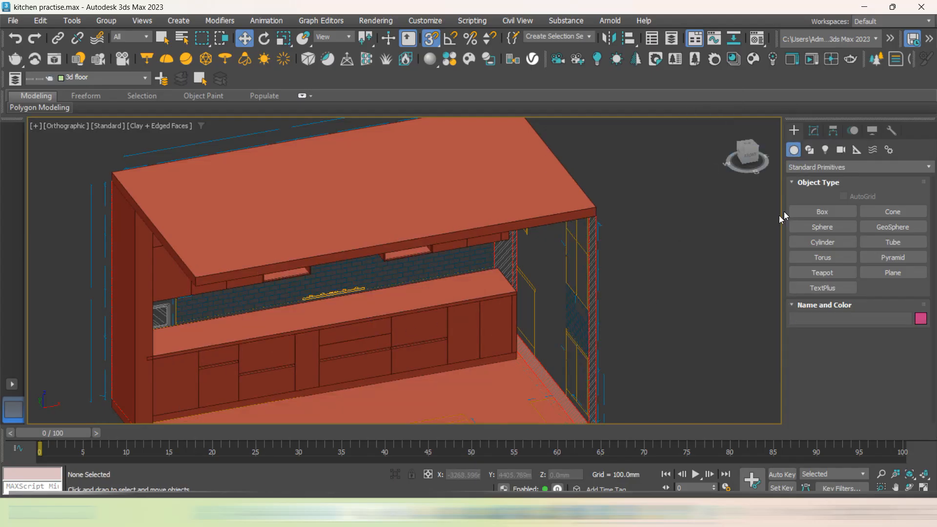
Select the left side wall where it overlaps the ends of the lower cabinets and countertop
click(752, 157)
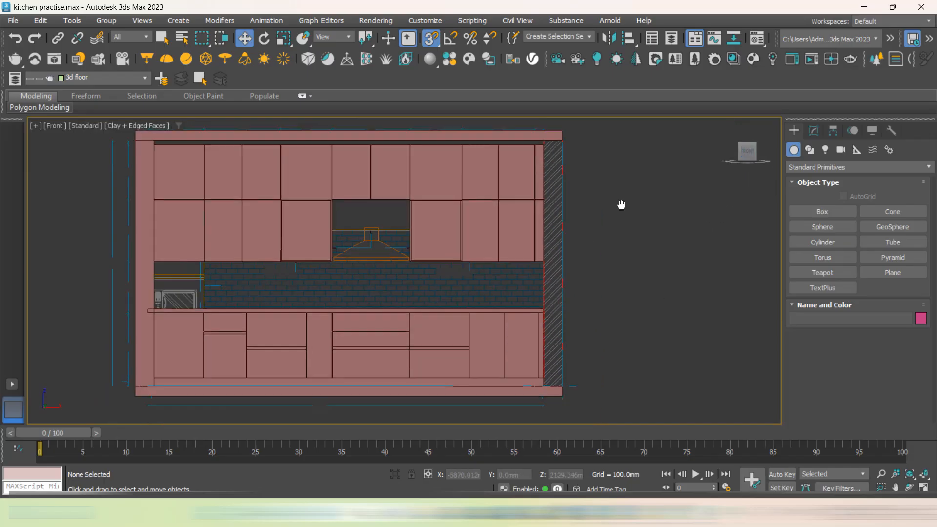
alt+middle_drag(589, 227, 603, 217)
middle_drag(584, 285, 642, 168)
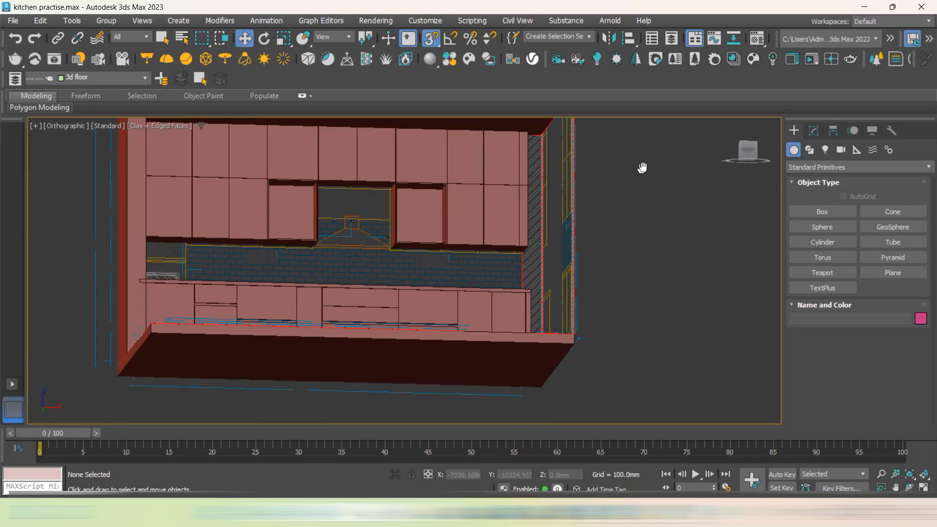
alt+middle_drag(658, 223, 493, 332)
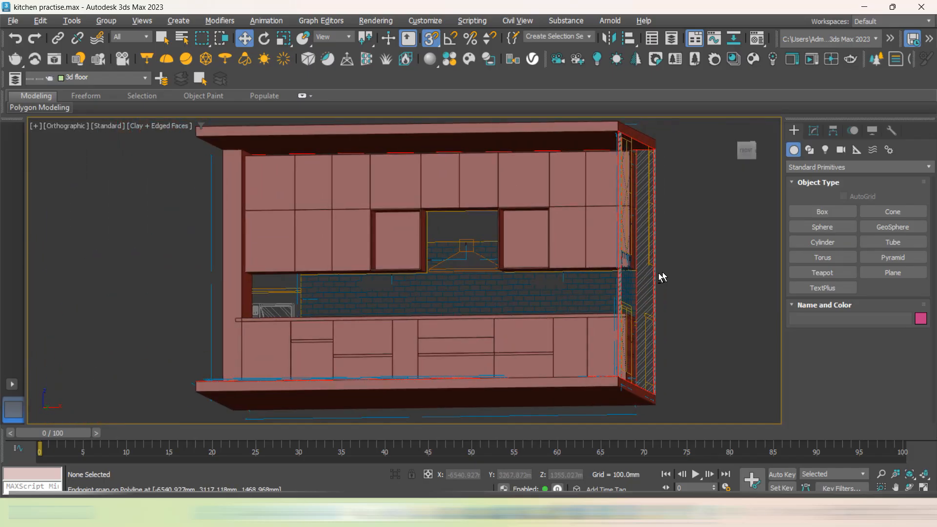
alt+middle_drag(661, 275, 621, 380)
scroll(338, 191, up, 3)
scroll(338, 190, up, 2)
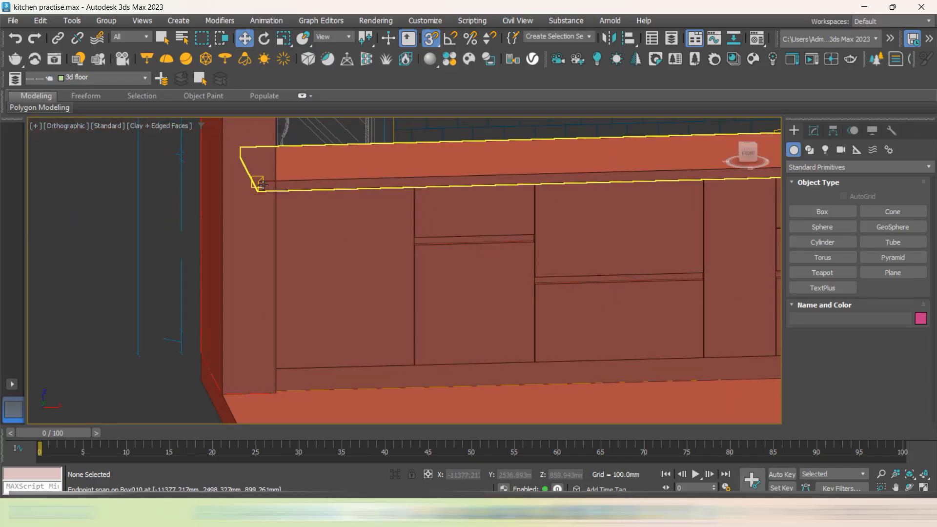
click(268, 184)
scroll(269, 185, down, 4)
middle_drag(269, 185, 420, 325)
alt+middle_drag(420, 324, 430, 335)
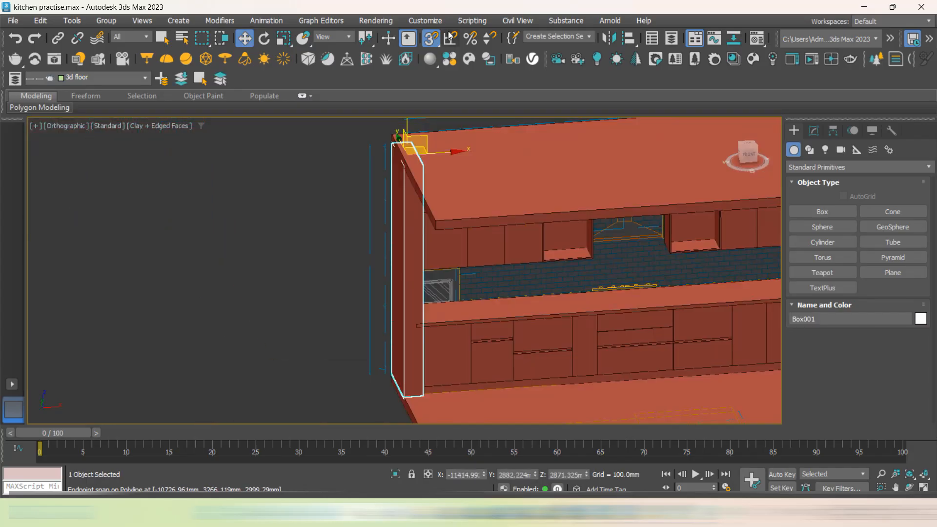
Try sliding the left side wall about 1500 mm outward along X, and undo the move
drag(433, 153, 302, 153)
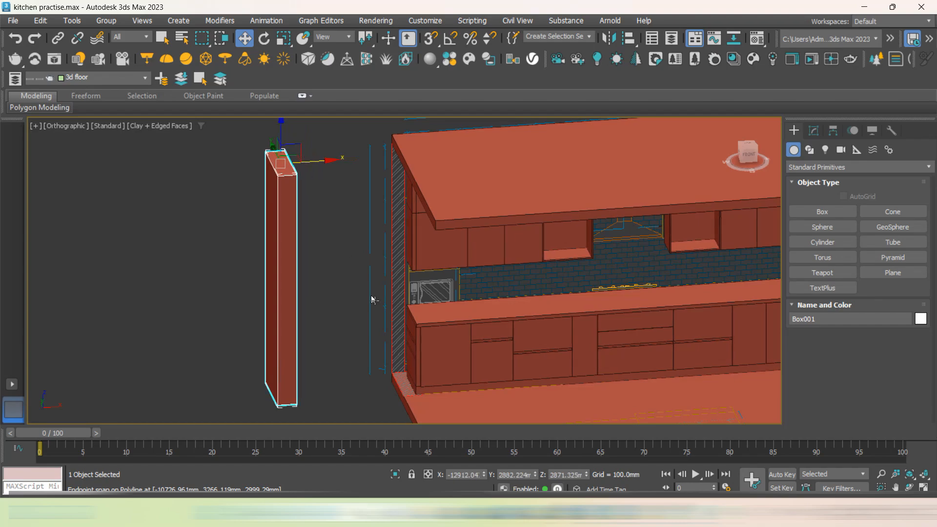
scroll(374, 300, up, 5)
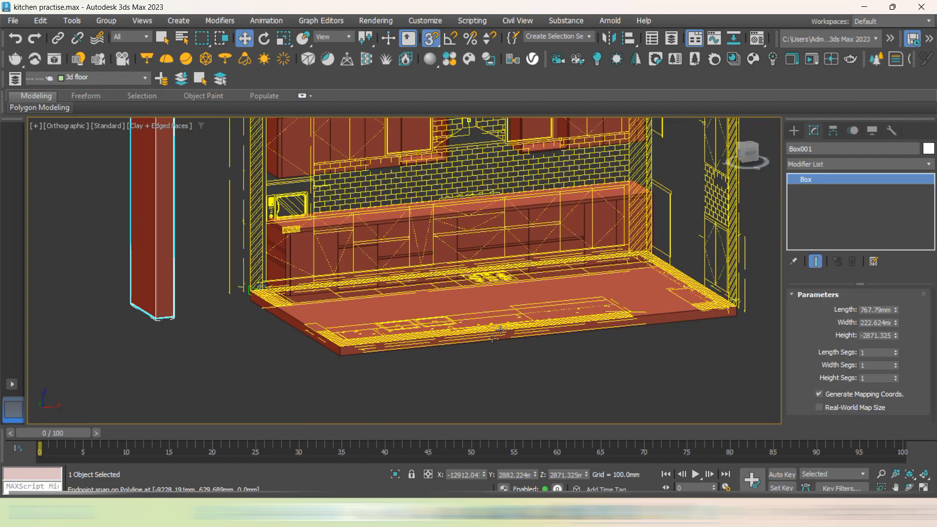
click(257, 299)
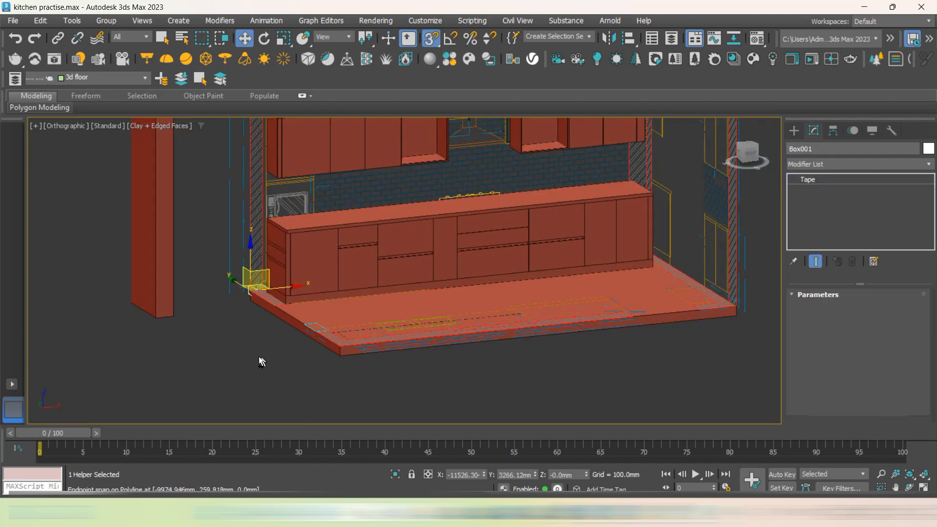
key(ctrl+z)
key(ctrl+z)
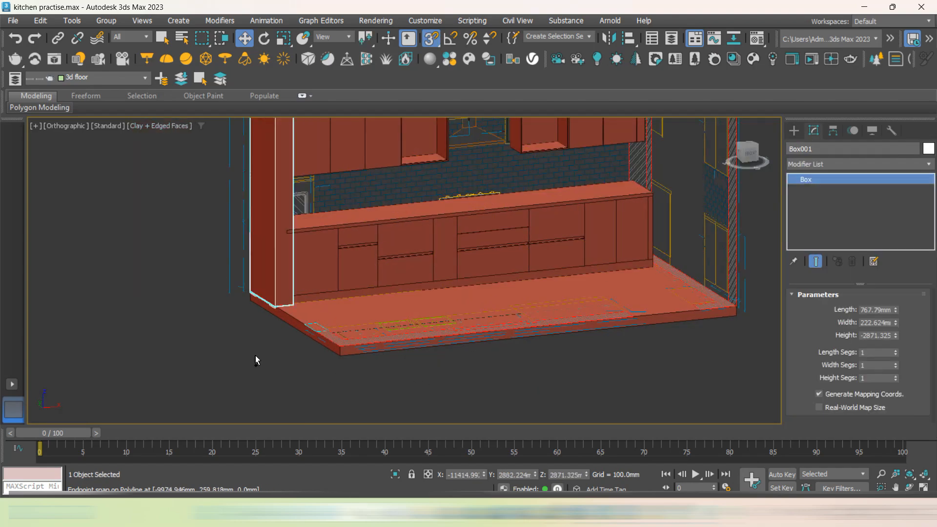
Convert the left side wall to an editable poly and start editing its vertices in the Front view
click(752, 155)
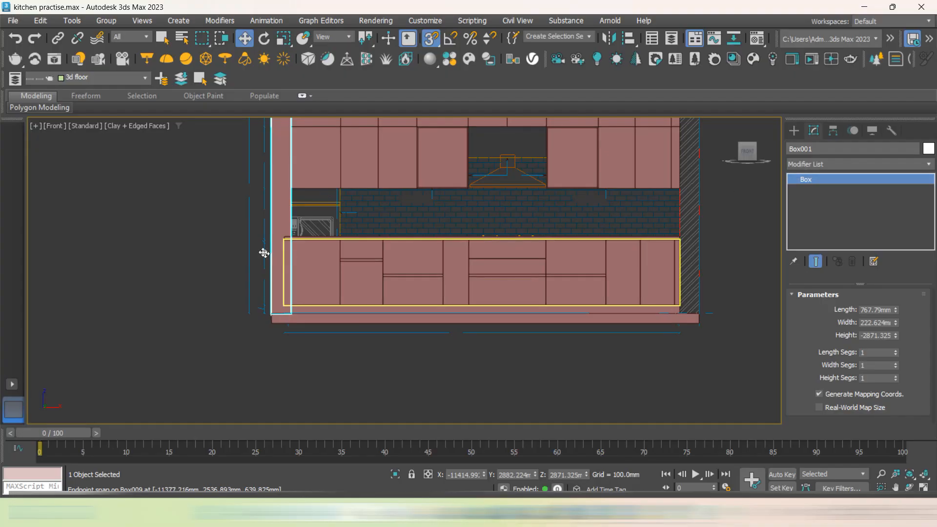
right_click(269, 235)
mouse_move(363, 388)
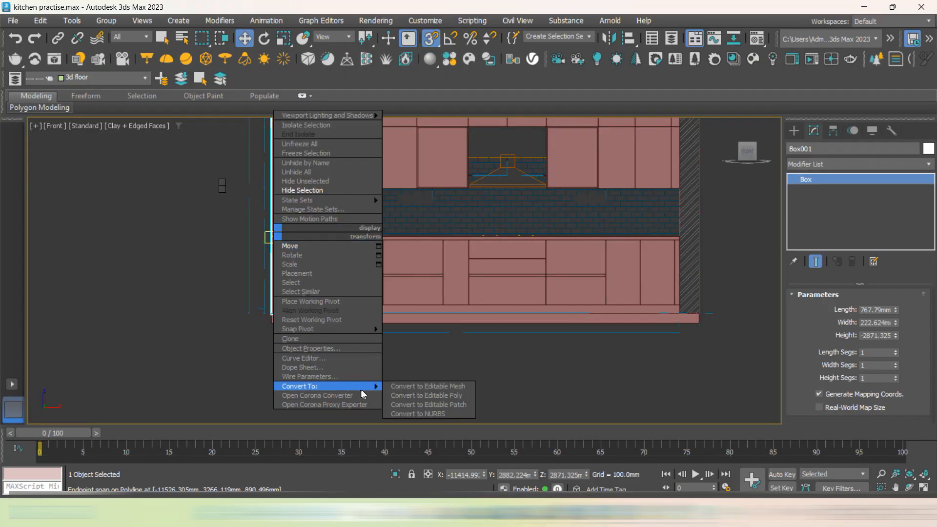
click(405, 396)
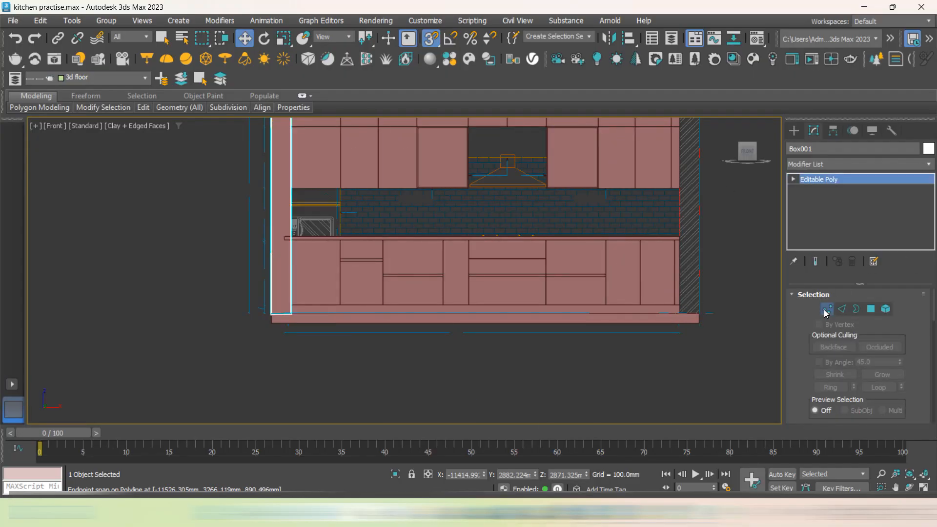
click(826, 309)
Move the vertices on the left side wall's inner face to snap to the drawing's wall line at about X -11377 mm, and finish editing
scroll(334, 234, down, 4)
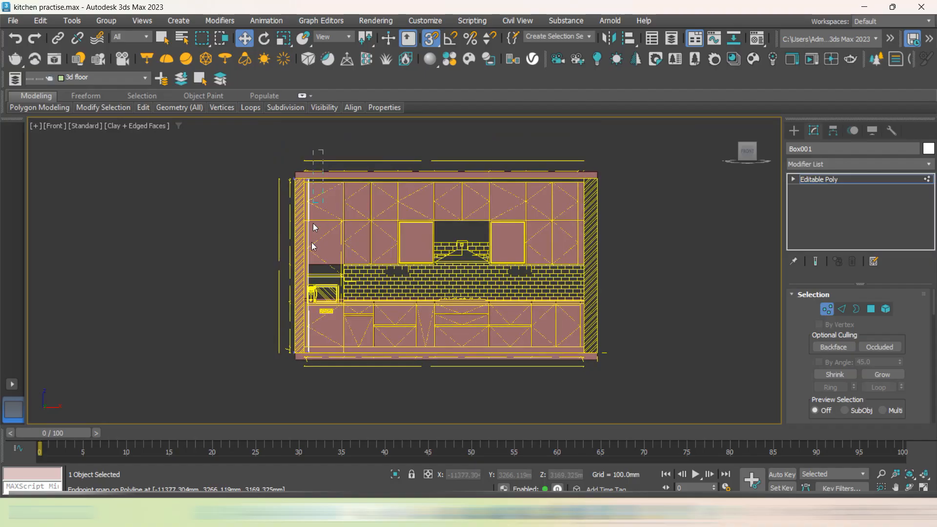
scroll(308, 360, up, 4)
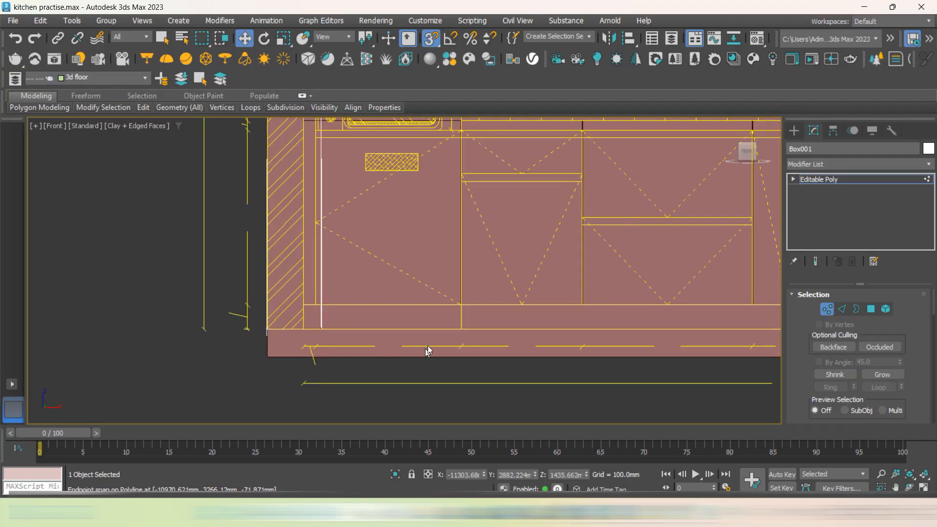
scroll(433, 332, down, 3)
alt+middle_drag(384, 328, 587, 356)
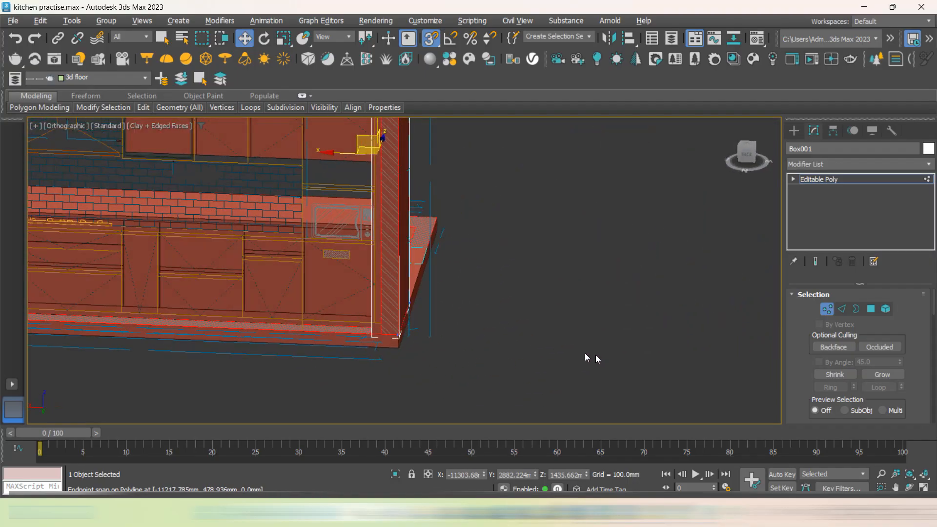
scroll(386, 346, up, 4)
scroll(337, 298, up, 2)
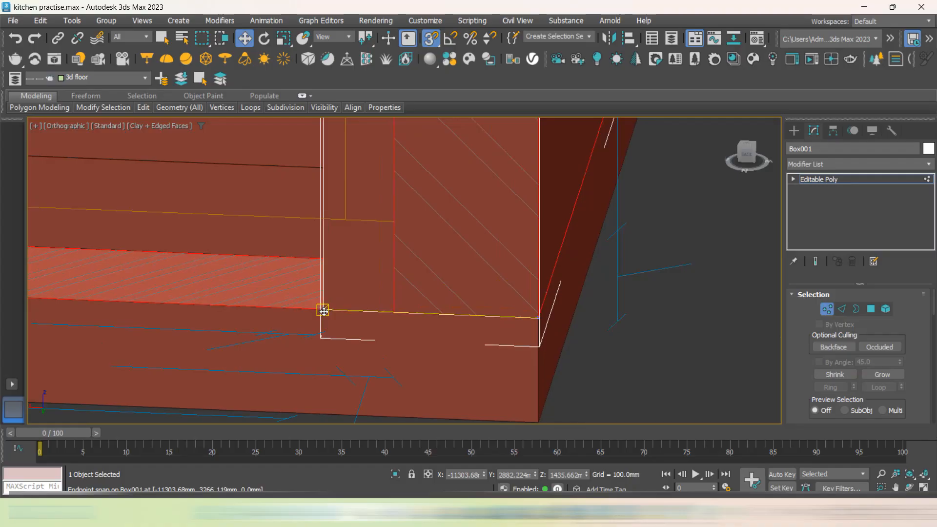
drag(324, 312, 392, 308)
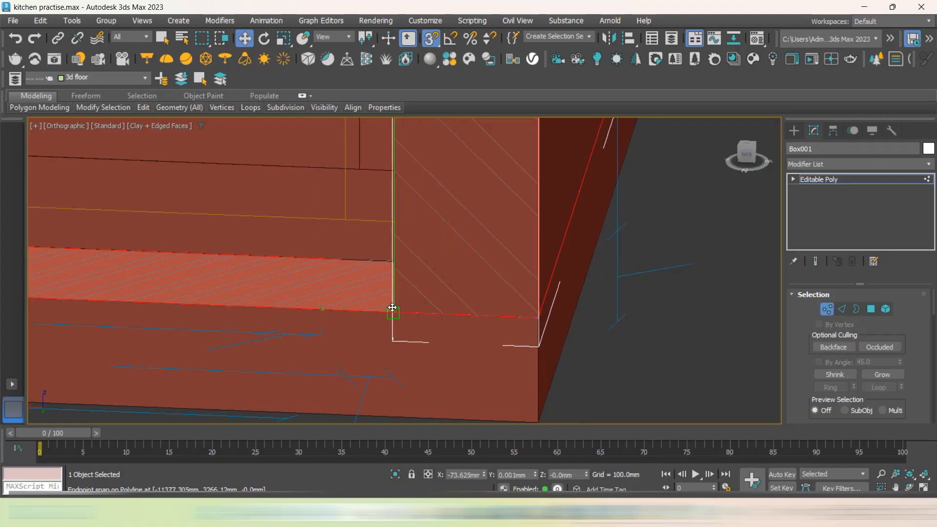
scroll(656, 366, down, 3)
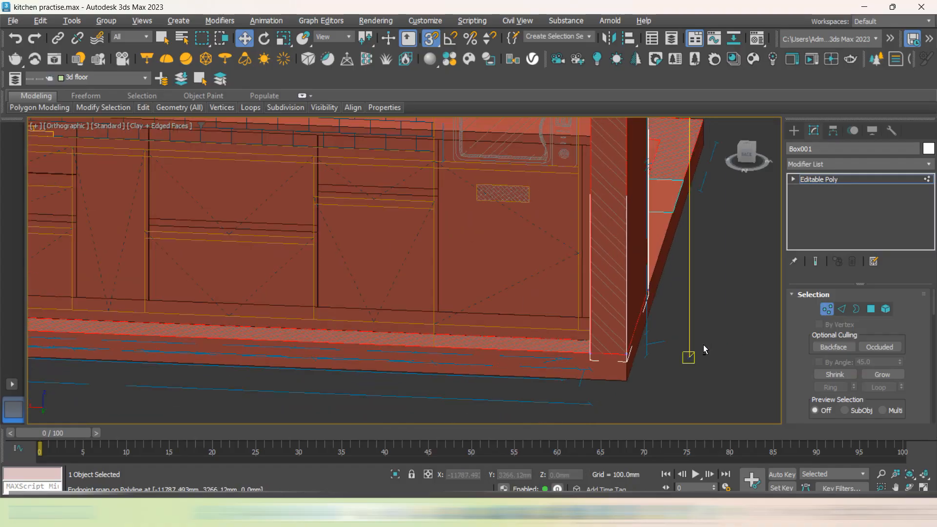
scroll(504, 343, up, 4)
scroll(420, 316, down, 6)
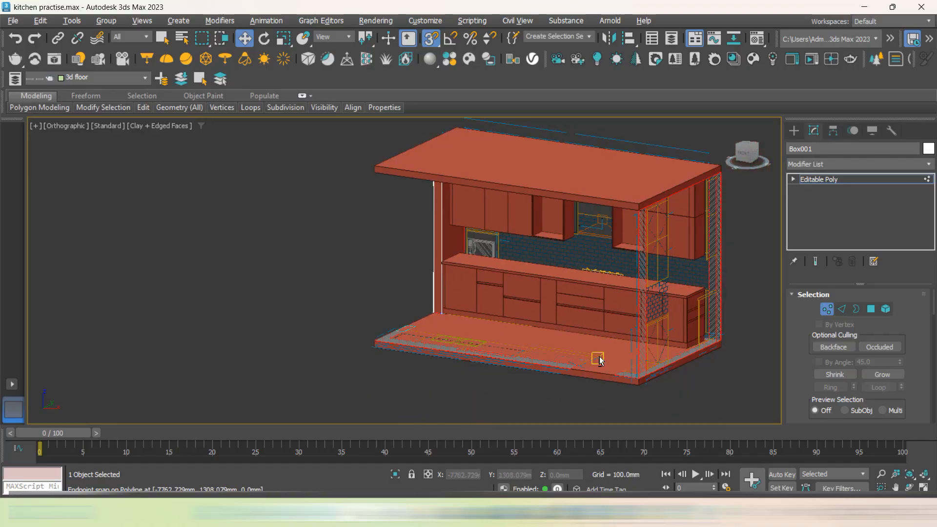
alt+middle_drag(598, 360, 658, 321)
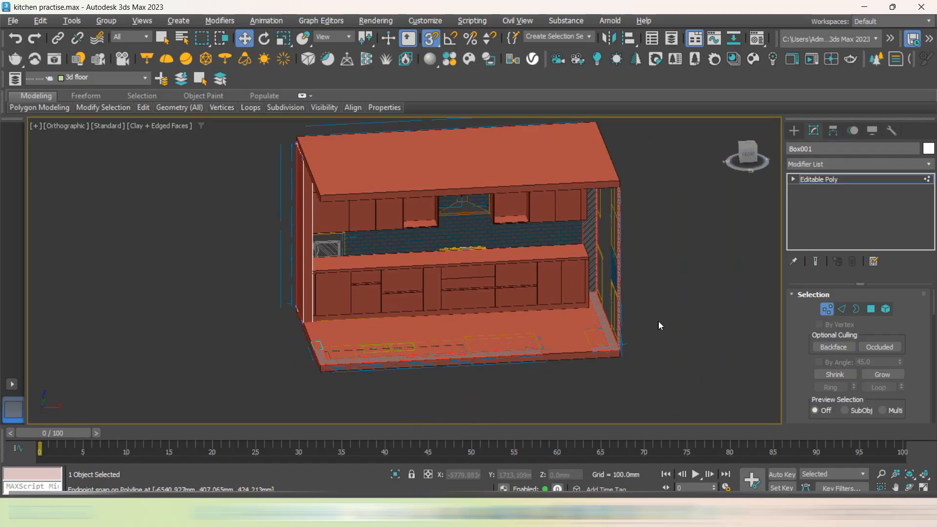
click(793, 131)
click(639, 353)
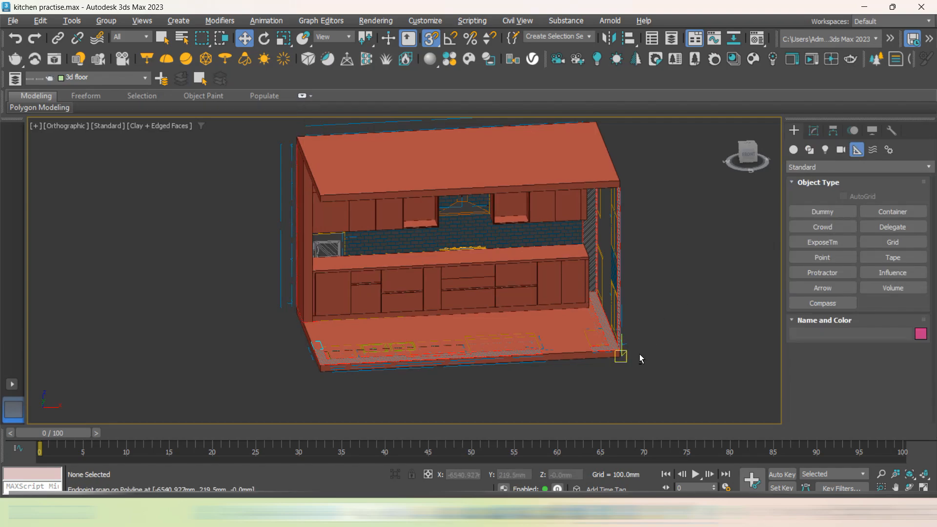
Unhide all objects to bring back the front walls
mouse_move(640, 354)
alt+middle_down()
mouse_move(680, 341)
mouse_move(682, 317)
mouse_move(609, 308)
alt+middle_up()
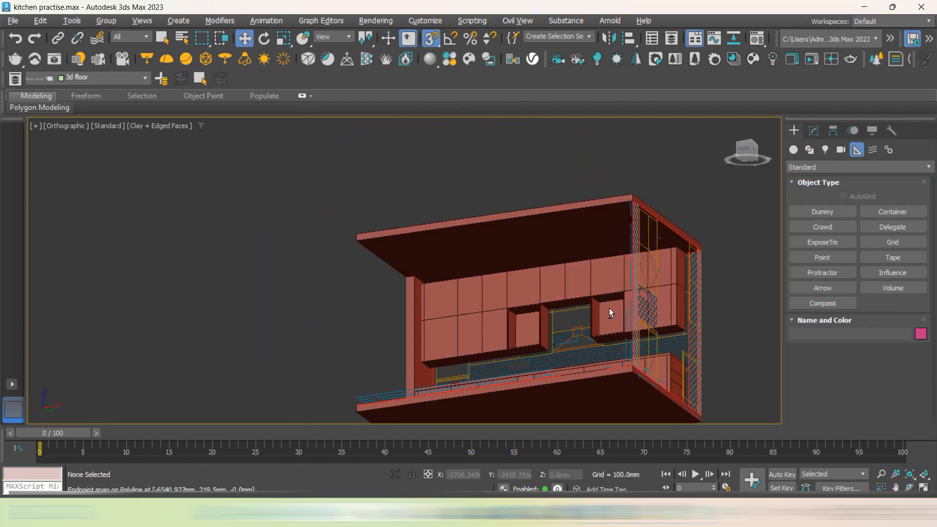
click(587, 282)
alt+middle_drag(477, 329, 540, 355)
middle_drag(711, 405, 609, 362)
click(704, 322)
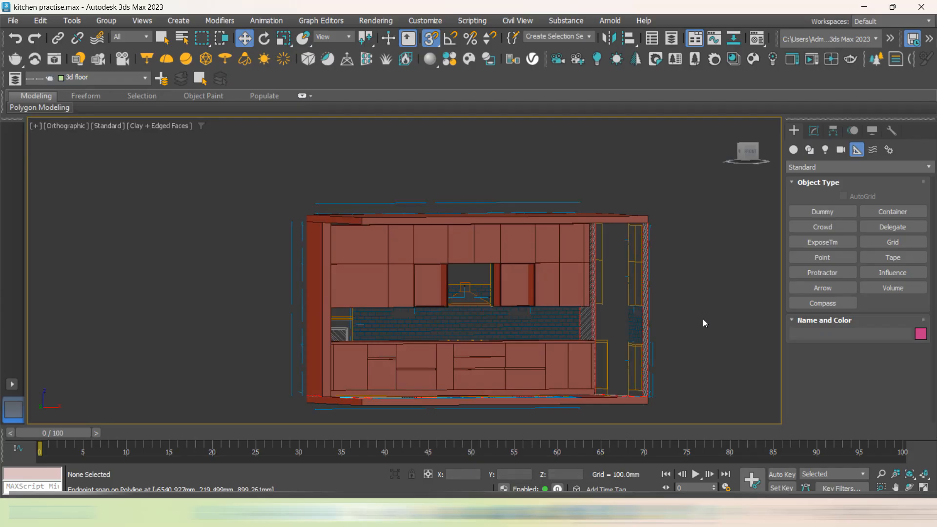
right_click(721, 236)
click(740, 179)
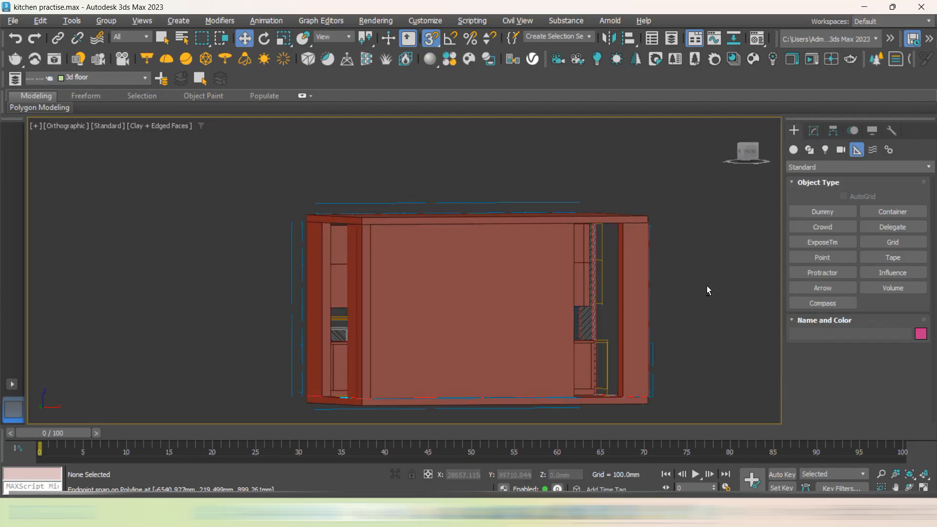
Hide the ceiling slab to view the cabinets from above, and unhide all objects
alt+middle_drag(706, 285, 737, 294)
key(z)
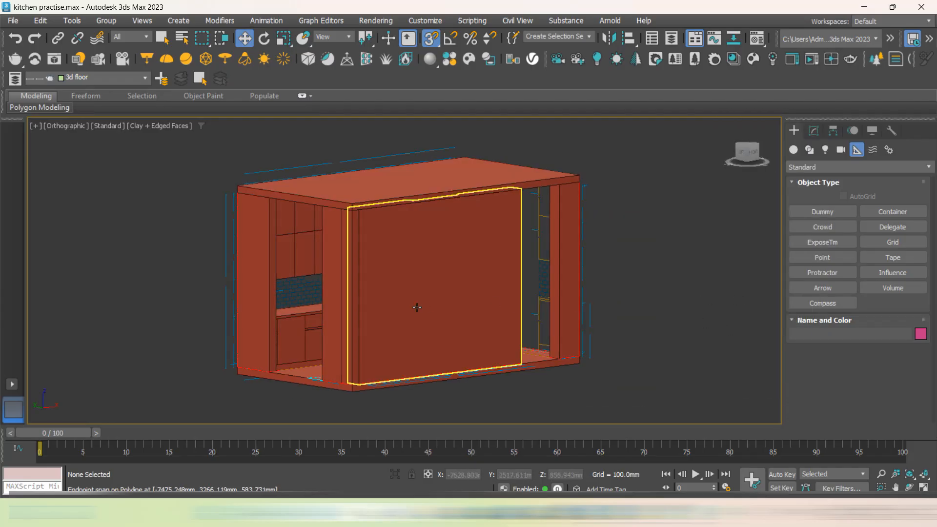
alt+middle_drag(412, 242, 419, 280)
key(z)
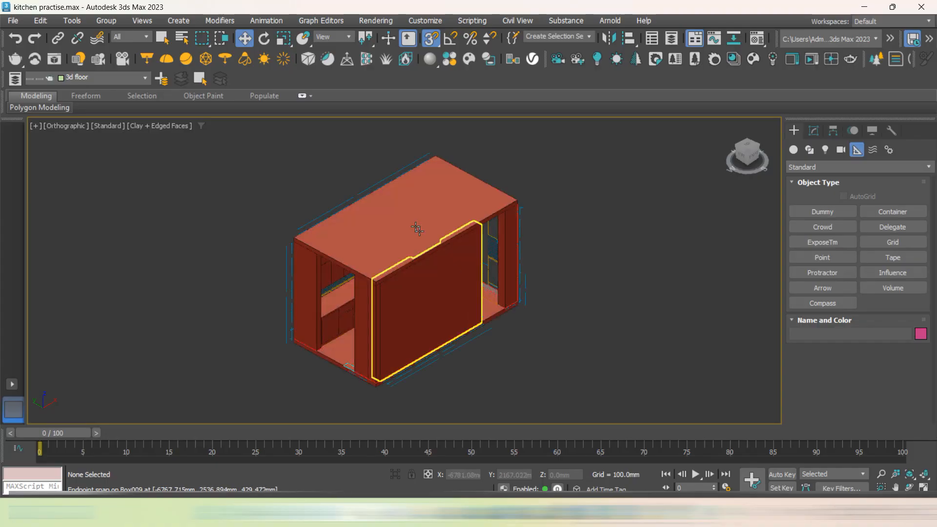
click(404, 217)
right_click(412, 210)
click(458, 171)
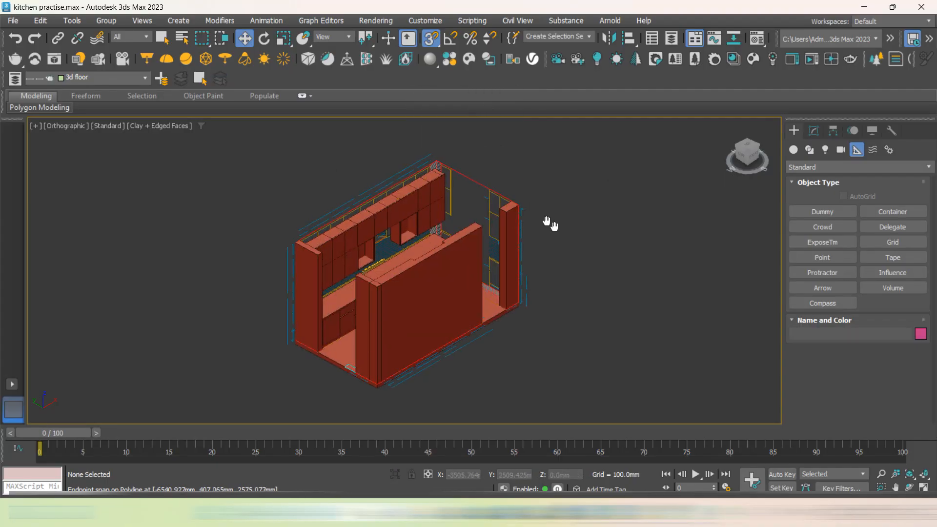
alt+middle_drag(548, 224, 727, 283)
scroll(663, 282, up, 5)
alt+middle_drag(673, 305, 698, 345)
alt+middle_drag(665, 234, 682, 244)
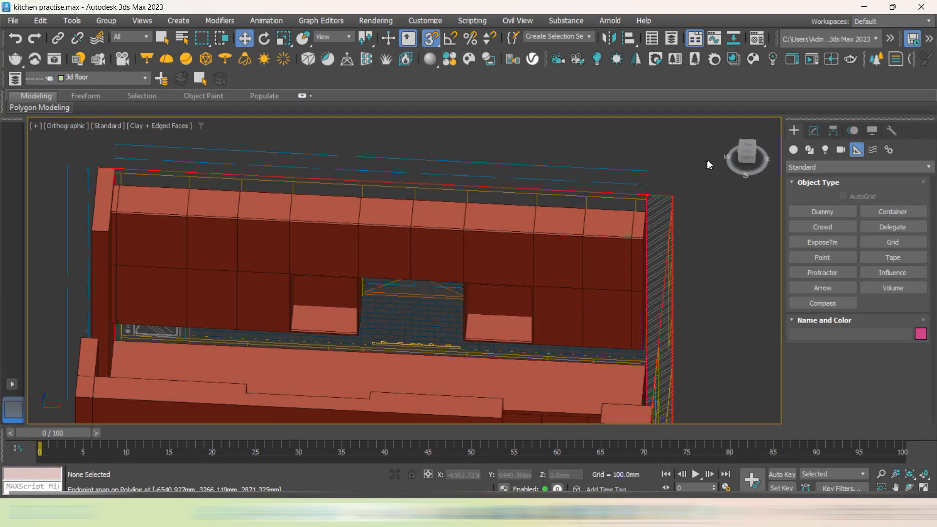
right_click(727, 226)
click(760, 182)
Hide the ceiling slab
click(585, 202)
right_click(584, 202)
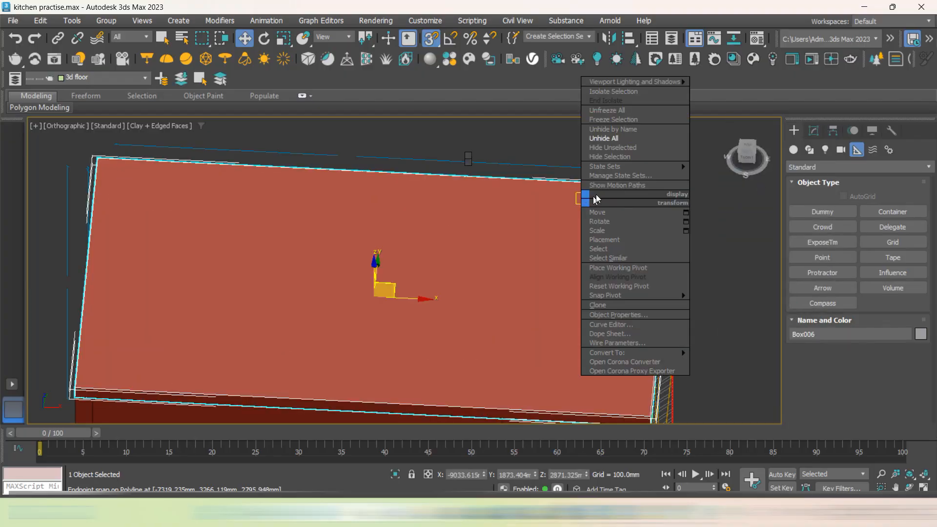
click(632, 157)
Draw a box for the back wall along the drawing's wall outline, about 4612 mm long, 149 mm thick and 2871 mm high
alt+middle_drag(746, 222, 597, 298)
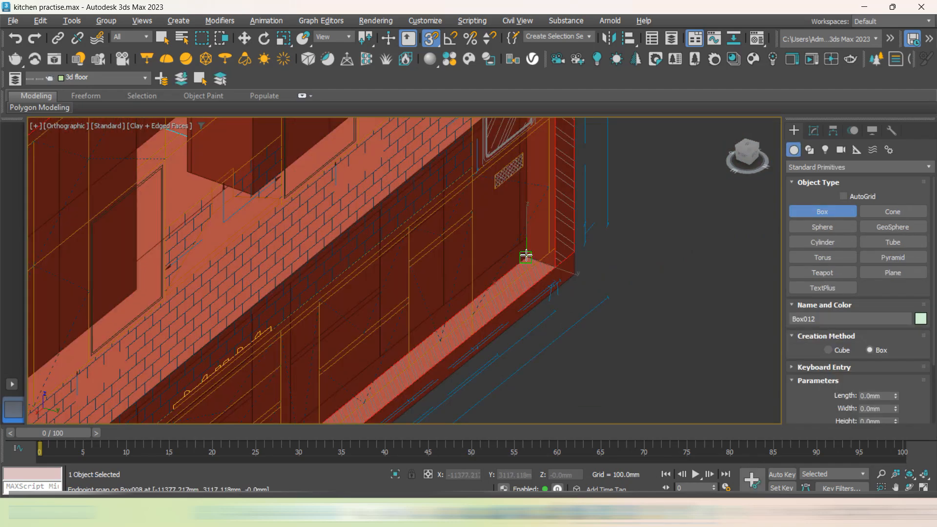
mouse_move(527, 255)
mouse_down()
mouse_move(488, 314)
mouse_move(431, 347)
mouse_move(400, 389)
mouse_move(438, 358)
mouse_move(419, 349)
mouse_up()
scroll(504, 301, down, 3)
scroll(504, 301, down, 3)
scroll(400, 389, up, 5)
scroll(437, 360, up, 6)
scroll(419, 348, down, 8)
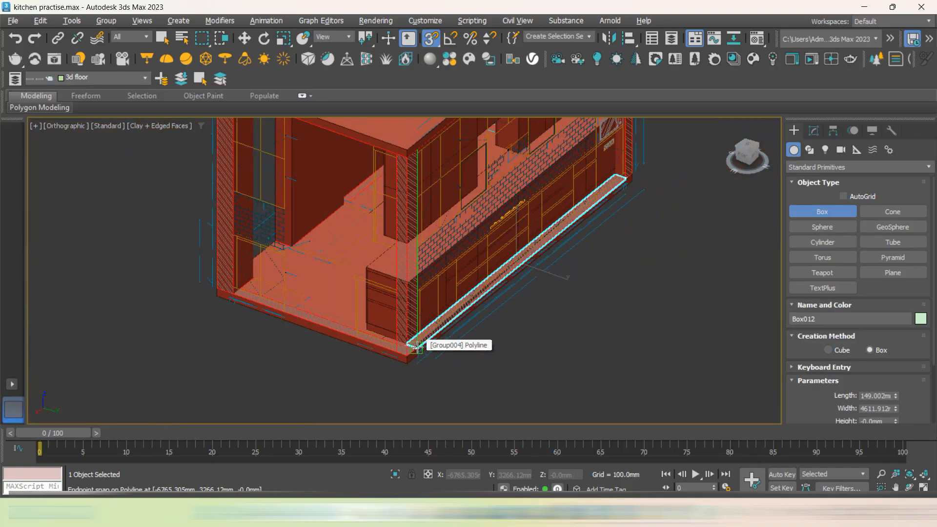
scroll(390, 161, up, 5)
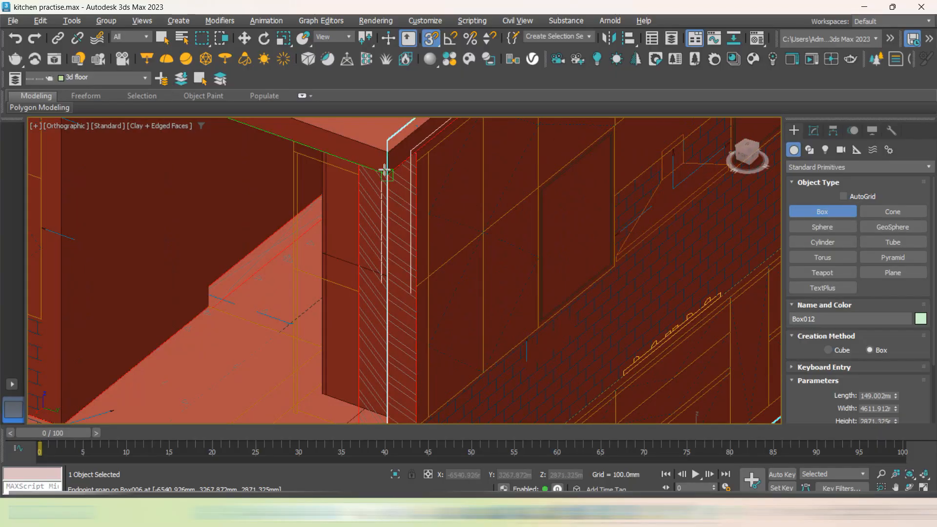
scroll(463, 195, down, 7)
alt+middle_drag(500, 325, 573, 324)
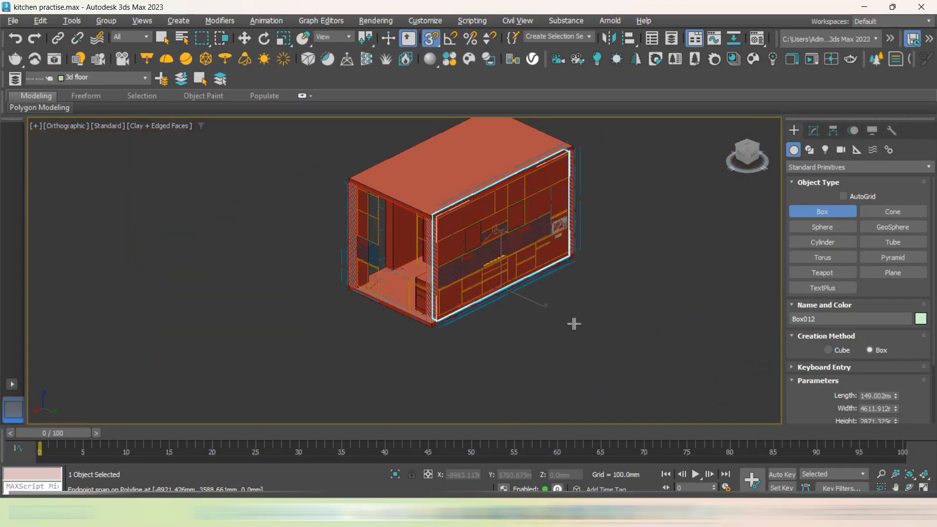
key(w)
click(598, 337)
Draw a box for the right side wall over the drawing's hatched outline, about 2400 mm long, 151 mm thick and 2872 mm high
alt+middle_drag(481, 371, 584, 352)
scroll(476, 325, up, 8)
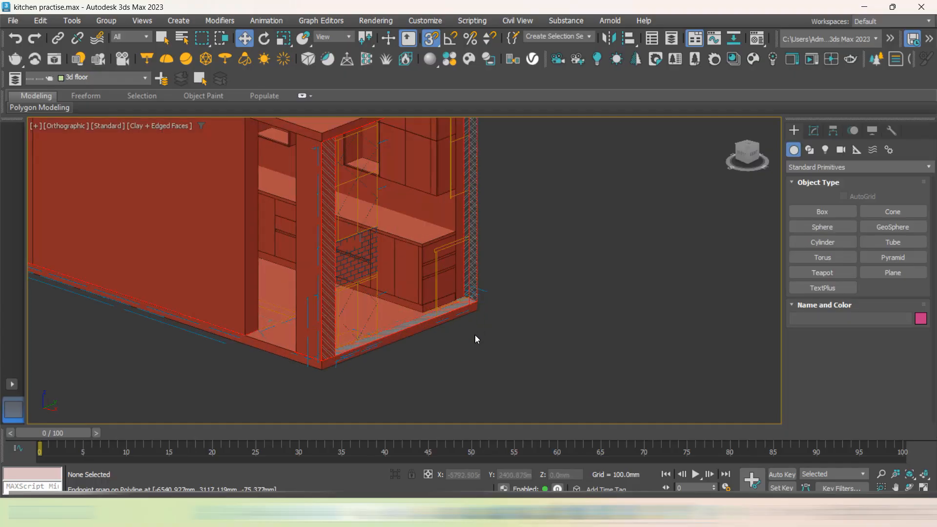
scroll(439, 286, up, 2)
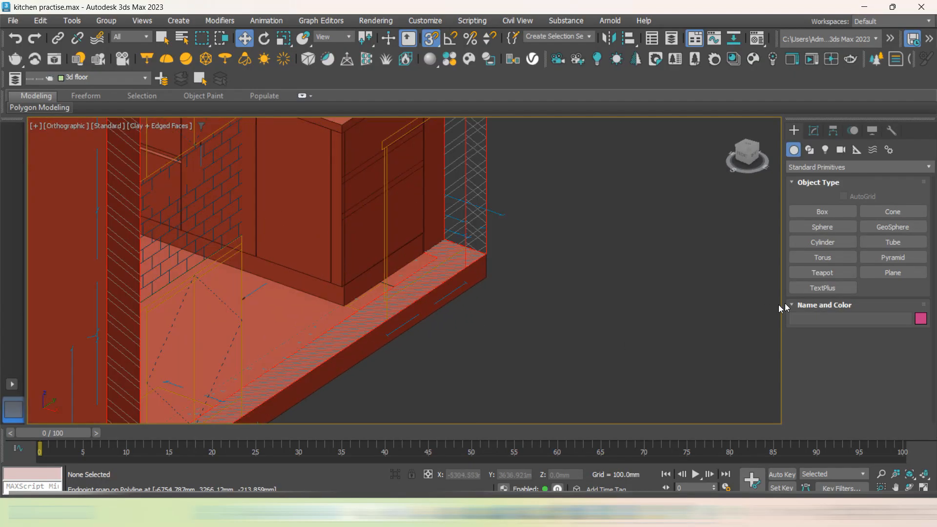
click(822, 211)
scroll(550, 283, up, 5)
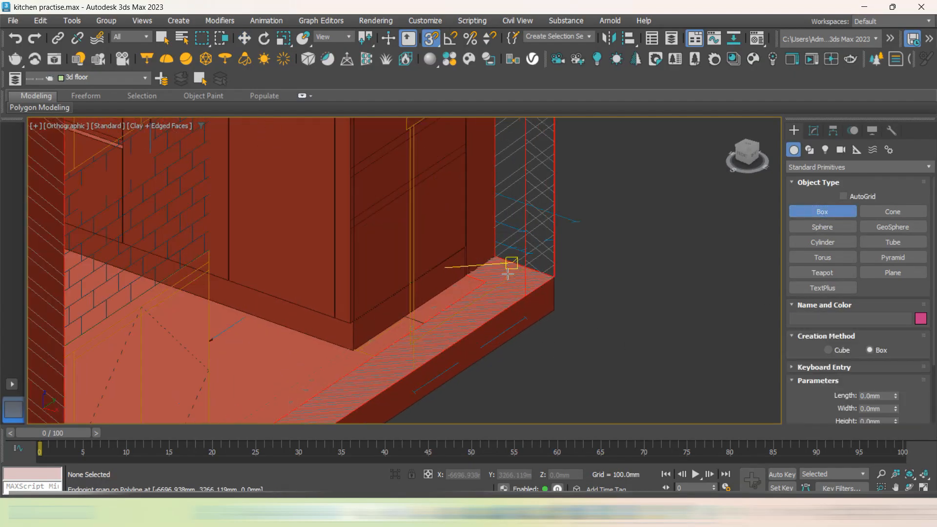
click(474, 284)
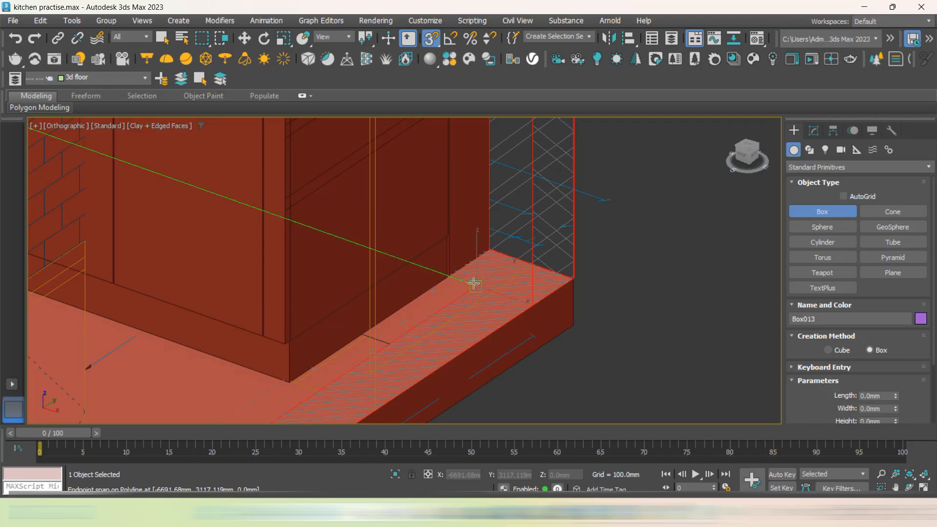
scroll(474, 283, down, 5)
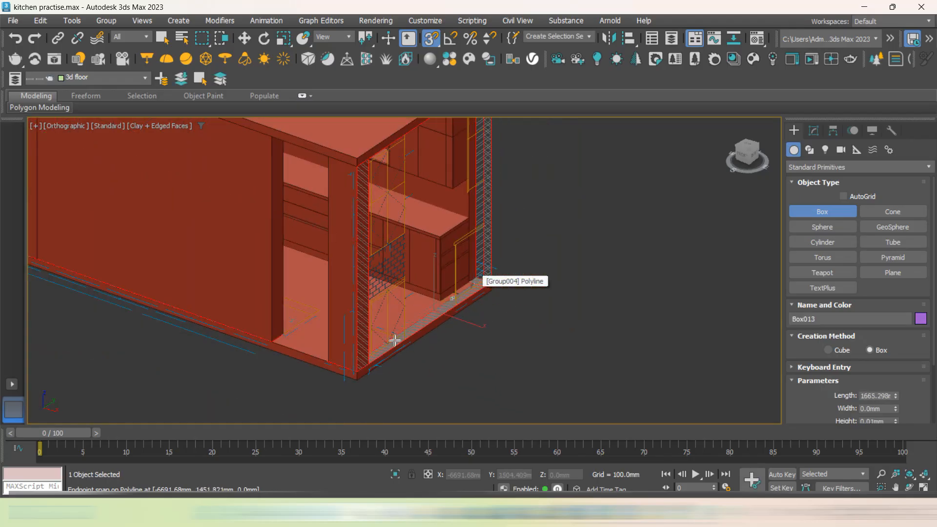
scroll(395, 341, up, 5)
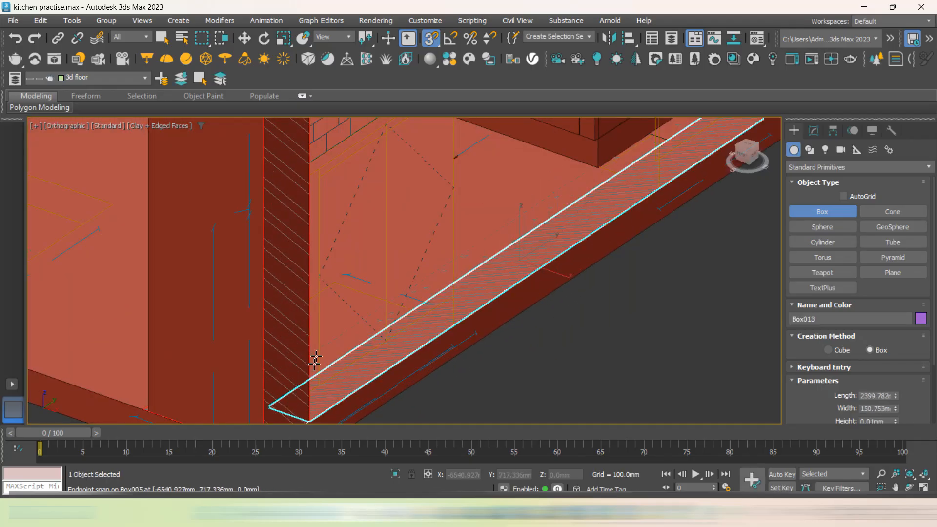
scroll(315, 360, down, 5)
scroll(312, 371, up, 5)
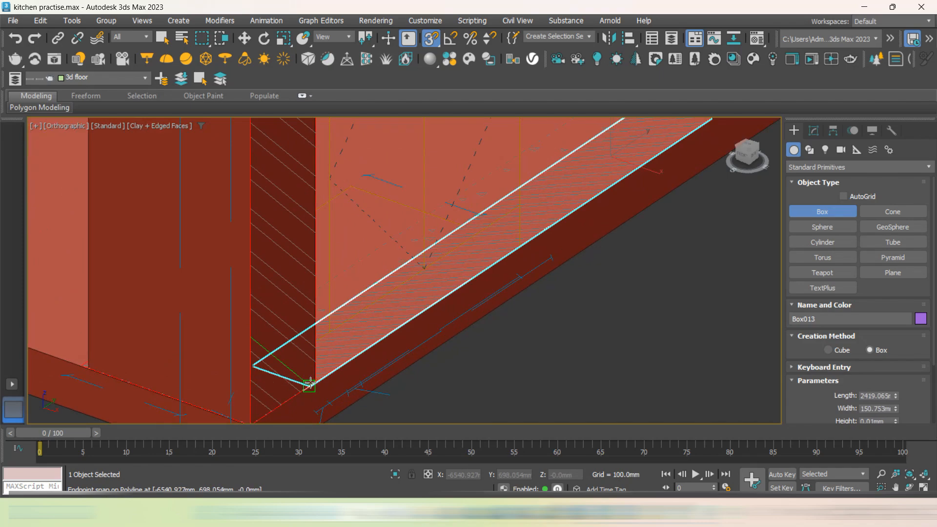
scroll(313, 382, down, 6)
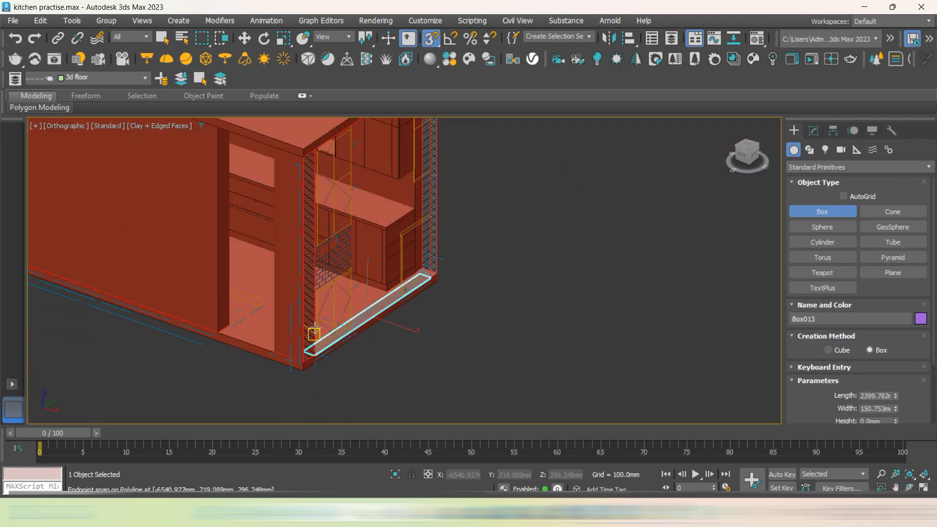
scroll(317, 166, up, 6)
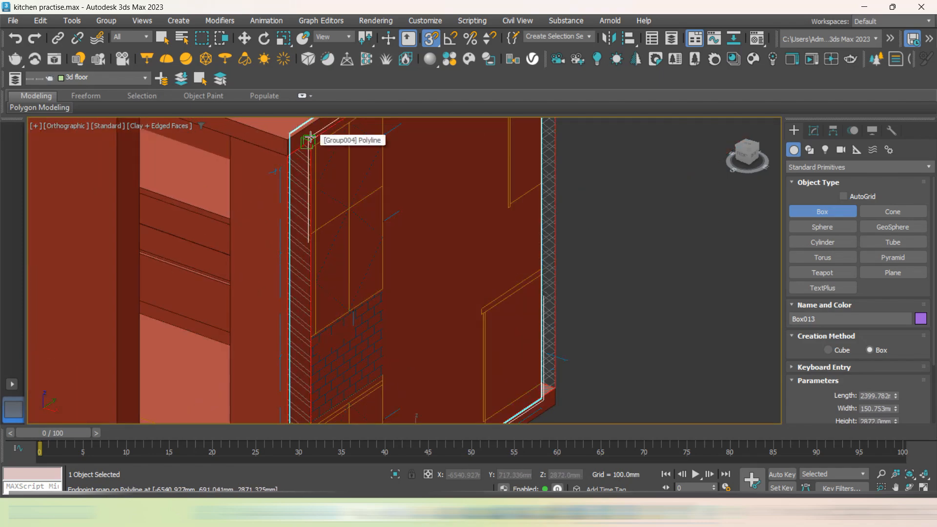
scroll(302, 146, down, 5)
scroll(290, 153, up, 5)
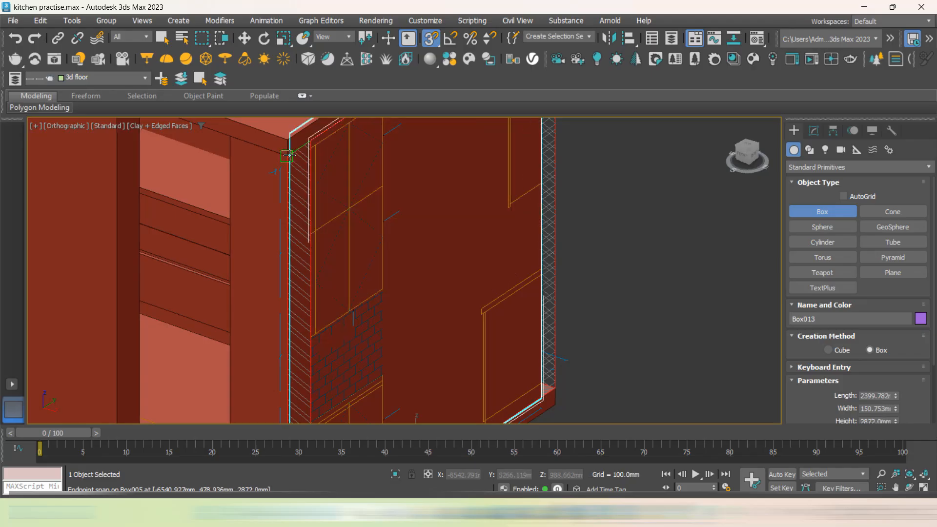
scroll(410, 283, down, 4)
key(w)
click(599, 310)
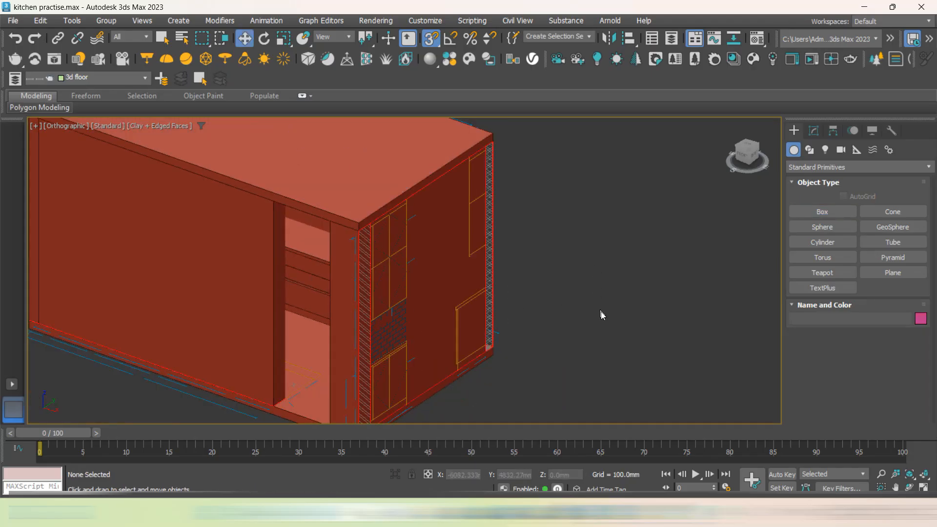
Convert the new right side wall box to an Editable Poly
alt+middle_drag(600, 313, 510, 318)
scroll(511, 320, up, 5)
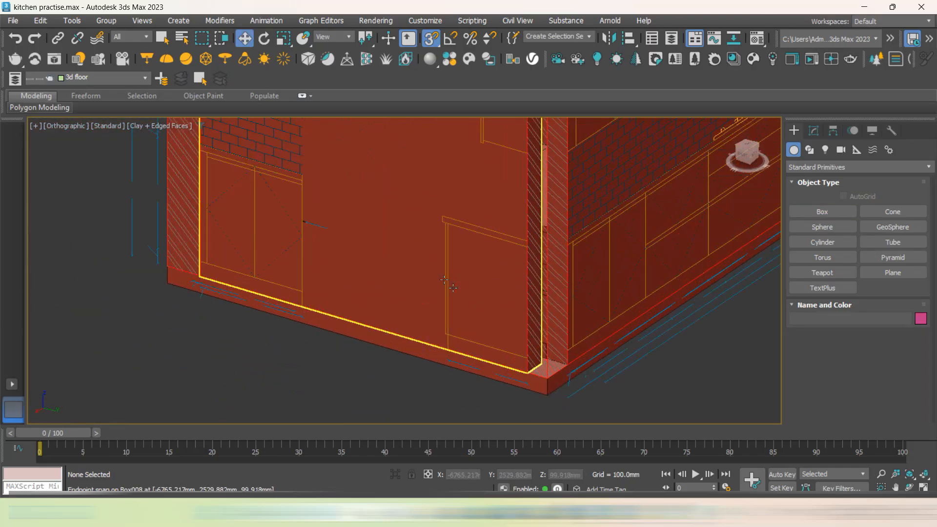
click(399, 234)
right_click(401, 237)
mouse_move(492, 388)
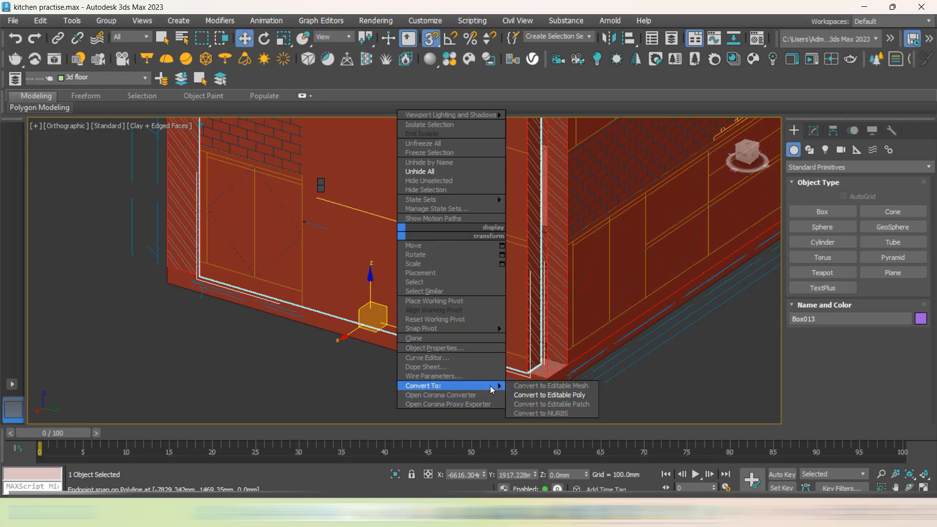
click(574, 396)
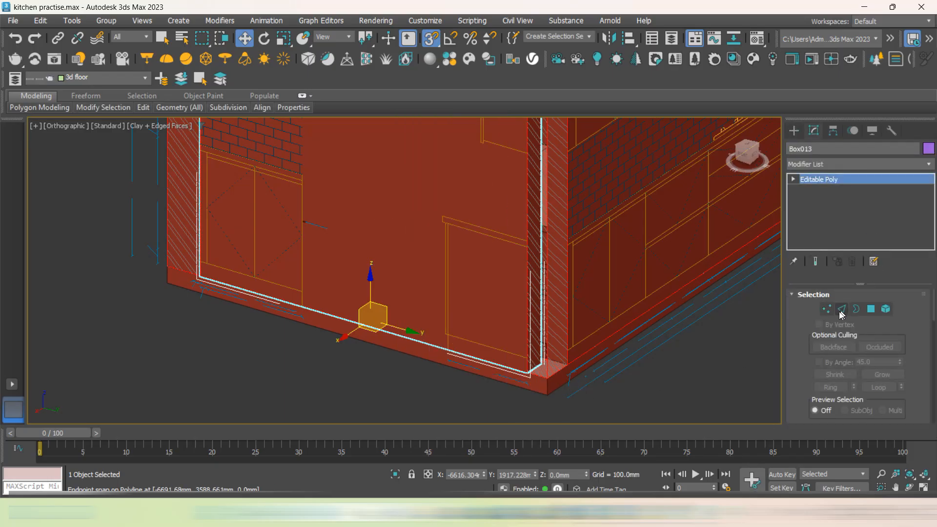
scroll(542, 376, up, 2)
key(1)
scroll(551, 380, up, 3)
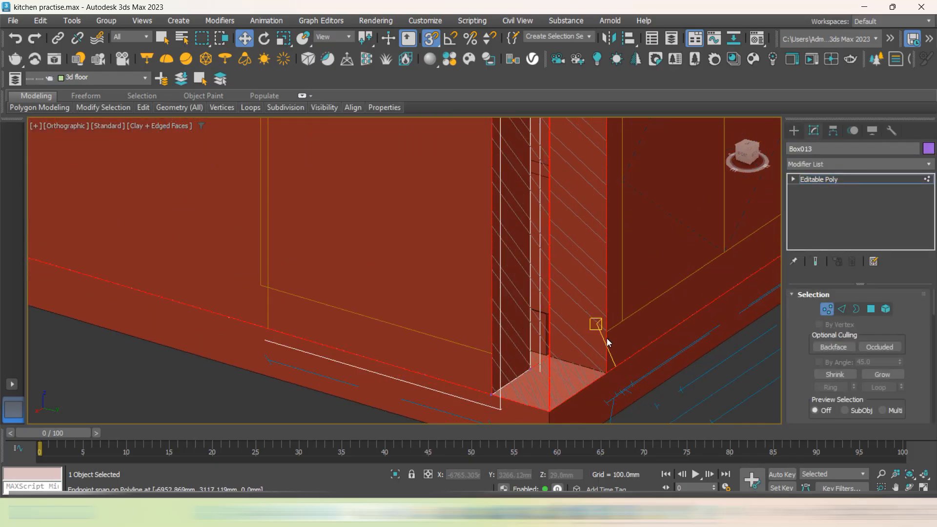
scroll(607, 338, down, 5)
alt+middle_drag(508, 357, 672, 339)
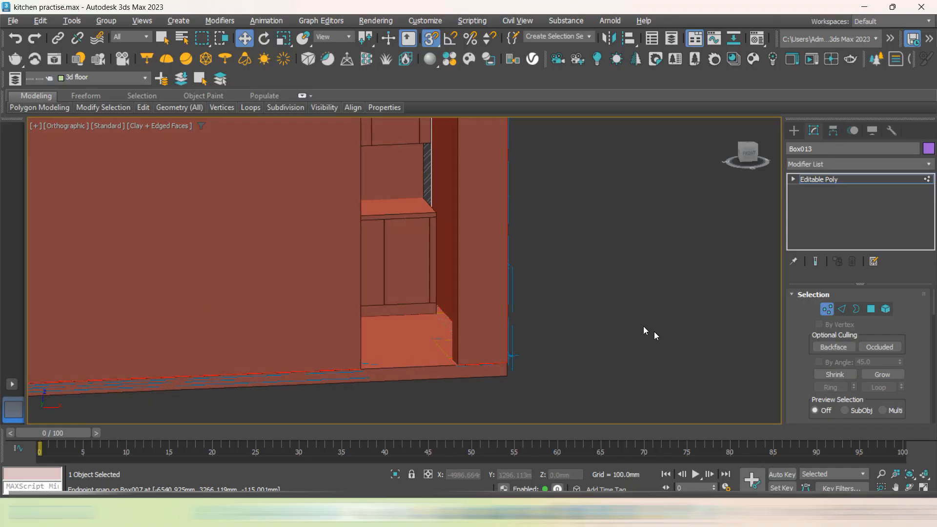
scroll(441, 330, up, 5)
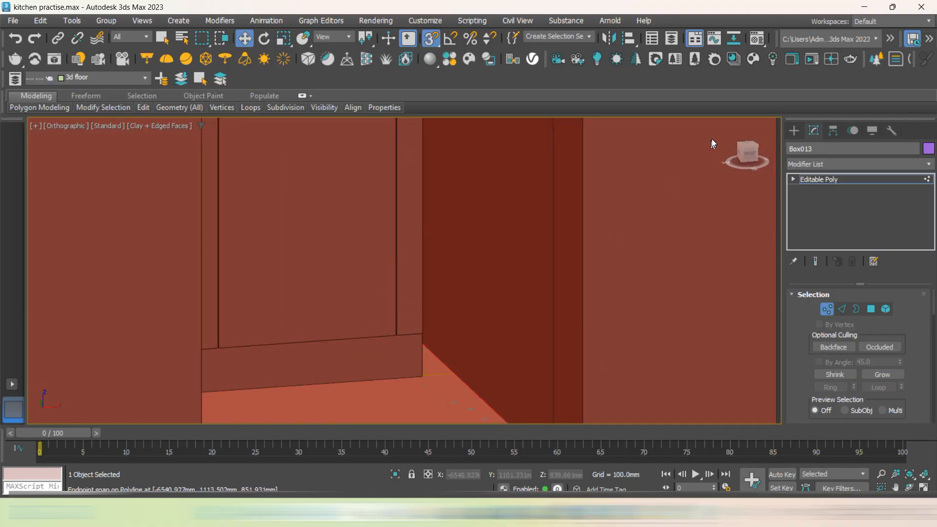
click(793, 131)
scroll(608, 256, down, 5)
click(608, 256)
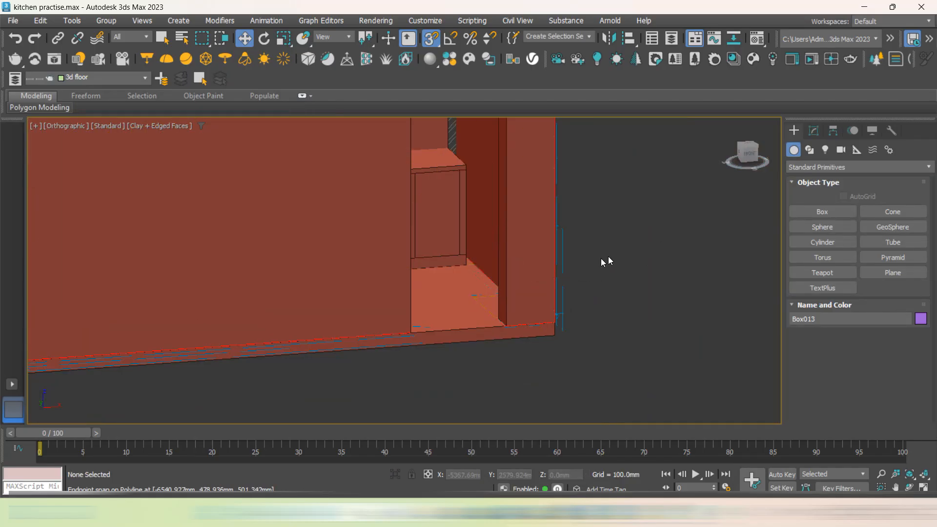
Isolate the base cabinets, wall cabinets and back wall together with the reference drawing group, and clear the selection
click(443, 210)
scroll(577, 294, down, 4)
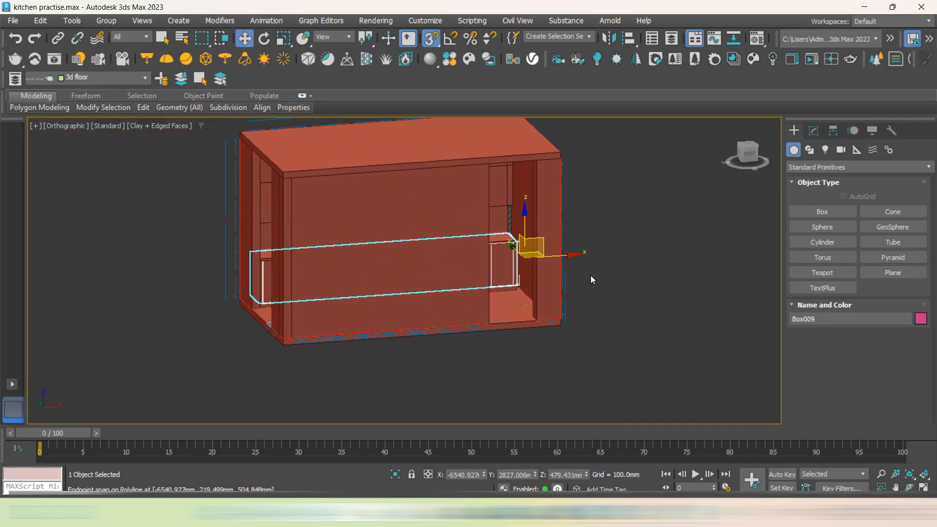
middle_drag(629, 282, 578, 270)
ctrl+click(452, 186)
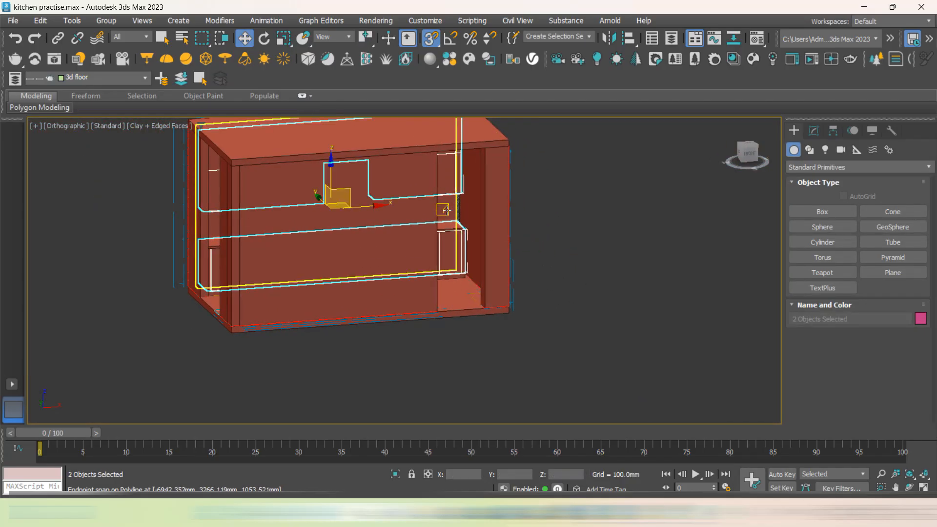
ctrl+click(447, 211)
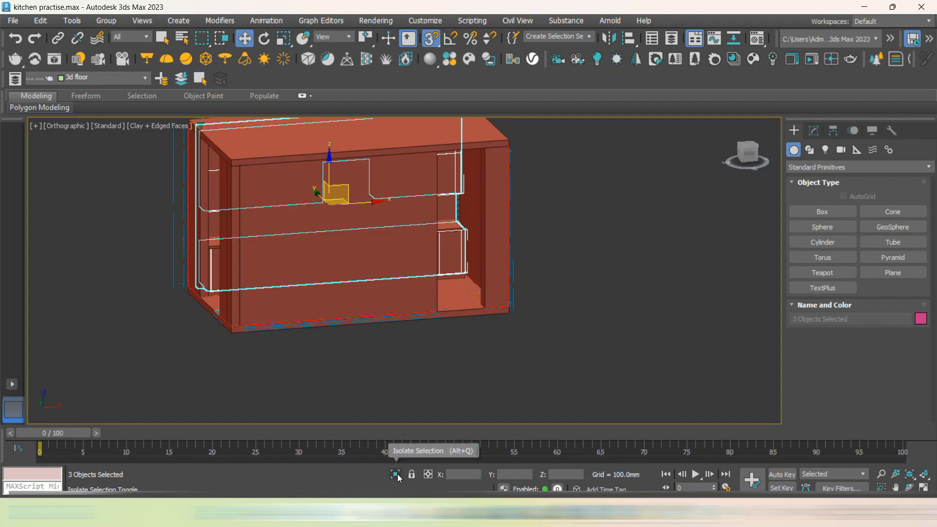
alt+middle_drag(651, 299, 257, 320)
scroll(258, 321, up, 3)
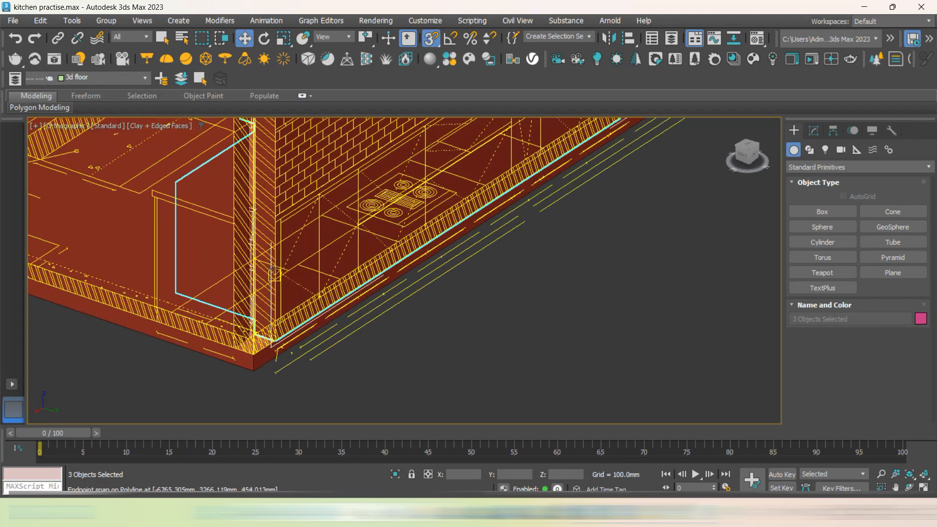
ctrl+click(285, 277)
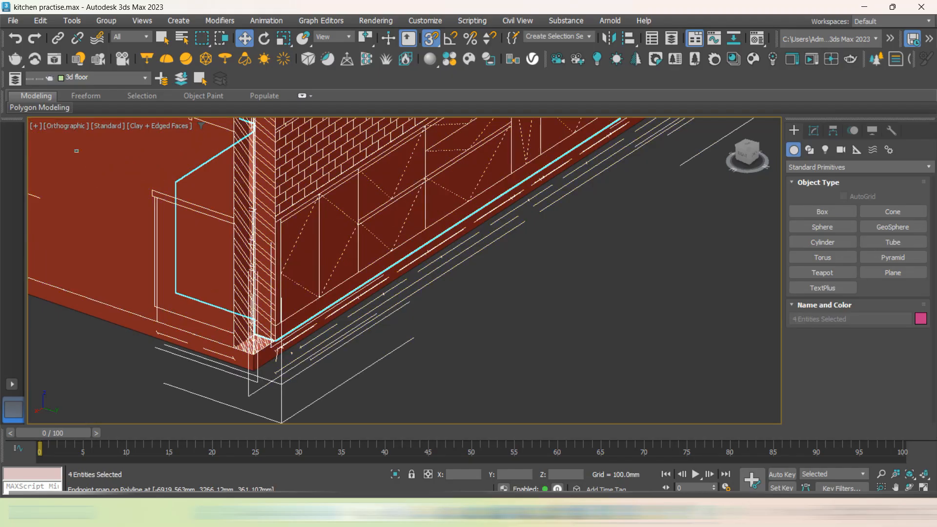
click(395, 475)
click(443, 370)
Examine how the base cabinets line up with the drawing's wall, floor and countertop lines at the right end of the run
alt+middle_drag(444, 369, 554, 346)
click(745, 155)
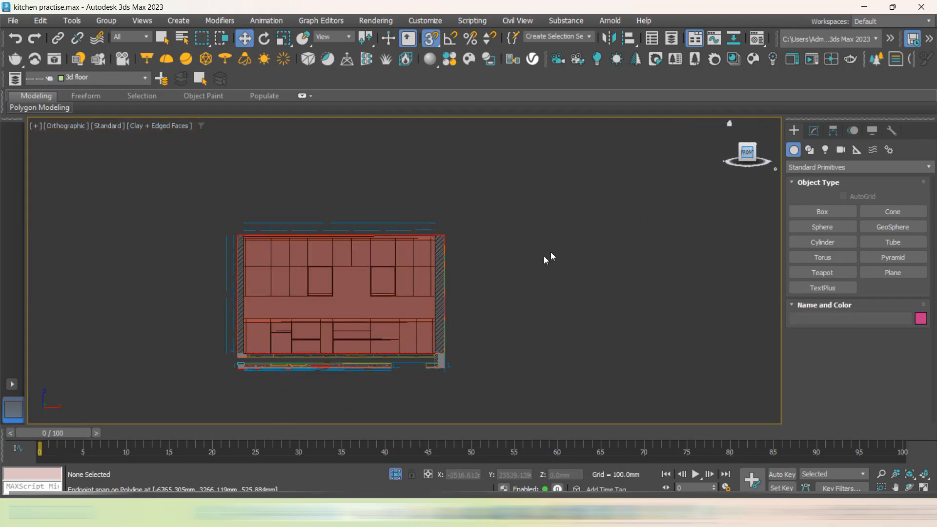
scroll(456, 363, up, 5)
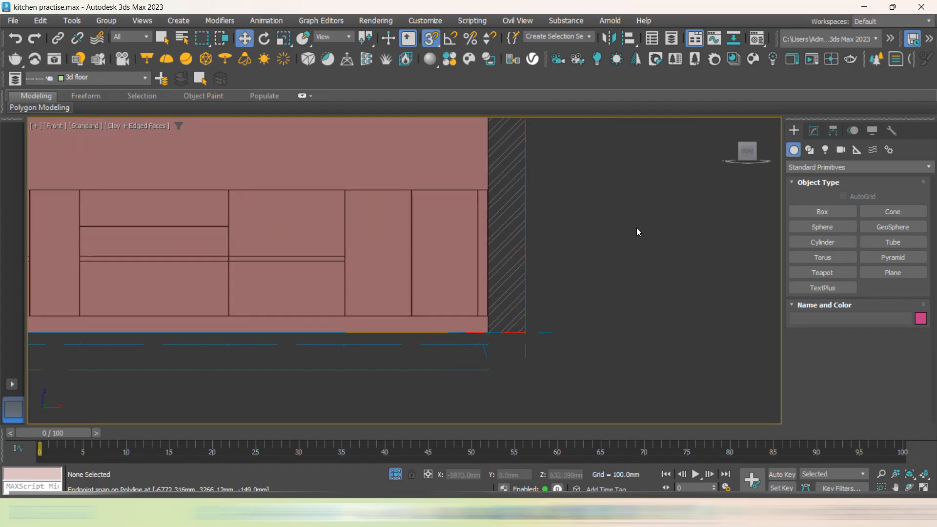
alt+middle_drag(638, 226, 607, 357)
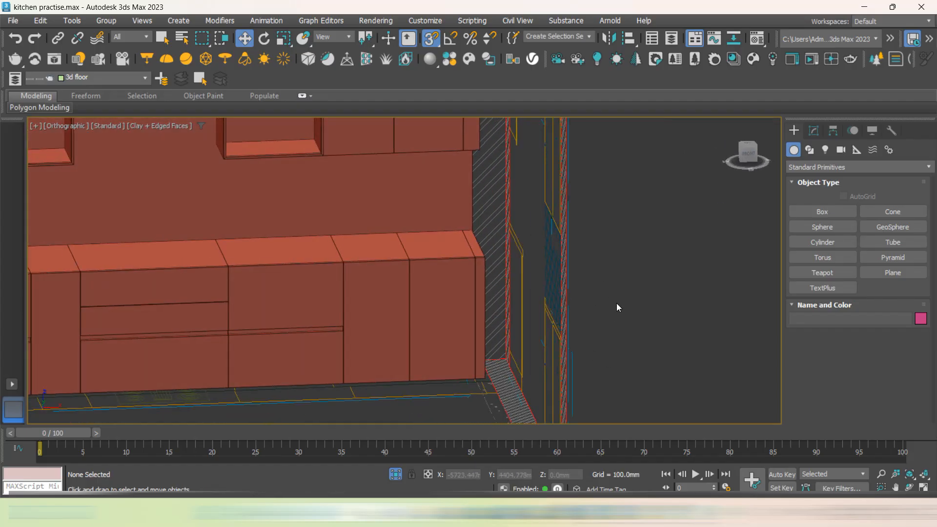
middle_drag(616, 303, 601, 359)
middle_drag(623, 323, 590, 234)
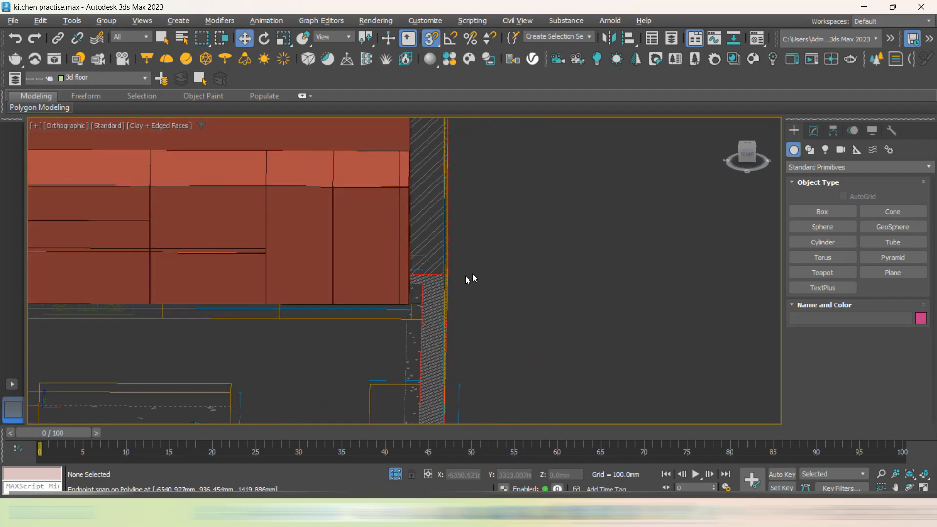
scroll(418, 293, up, 5)
alt+middle_drag(419, 281, 406, 345)
scroll(405, 346, up, 5)
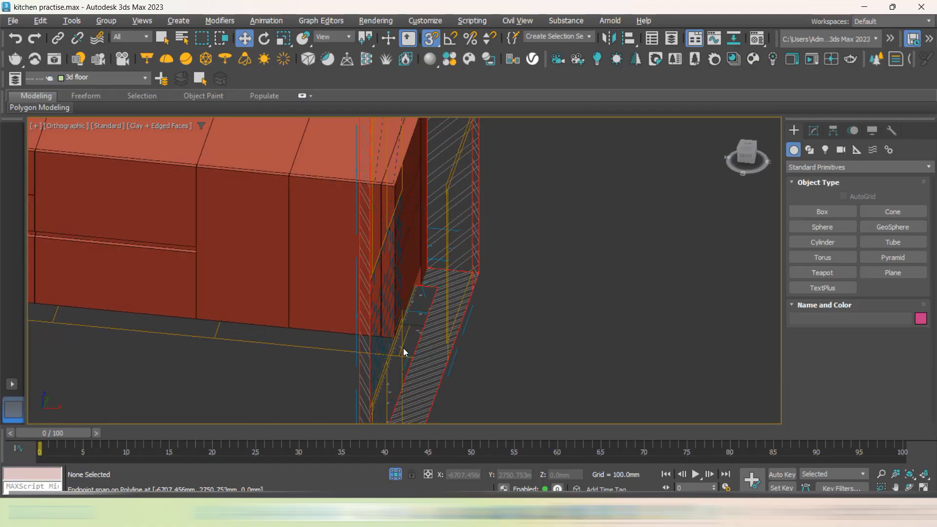
alt+middle_drag(597, 377, 629, 375)
middle_drag(639, 336, 628, 190)
scroll(505, 307, down, 5)
mouse_move(593, 219)
alt+middle_down()
mouse_move(625, 218)
mouse_move(625, 307)
alt+middle_up()
scroll(535, 379, up, 4)
middle_drag(535, 379, 520, 297)
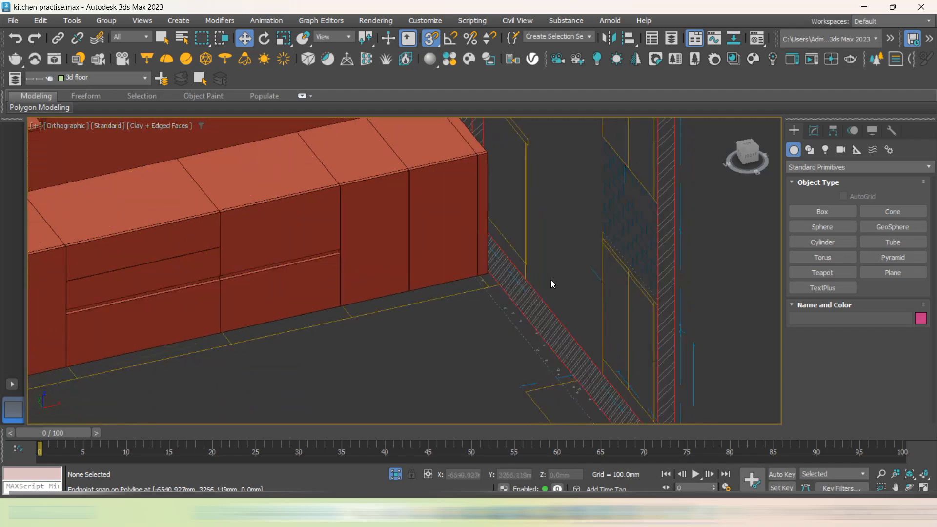
scroll(554, 283, down, 4)
alt+middle_drag(692, 336, 675, 342)
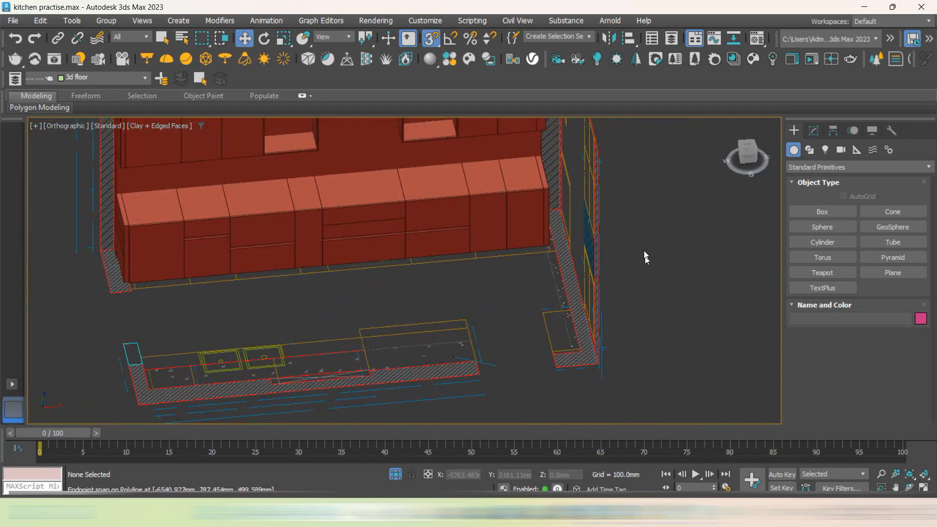
middle_drag(643, 252, 582, 369)
Open the base cabinet run for polygon editing and select the upper faces on its right end
click(487, 265)
alt+middle_drag(487, 266, 561, 288)
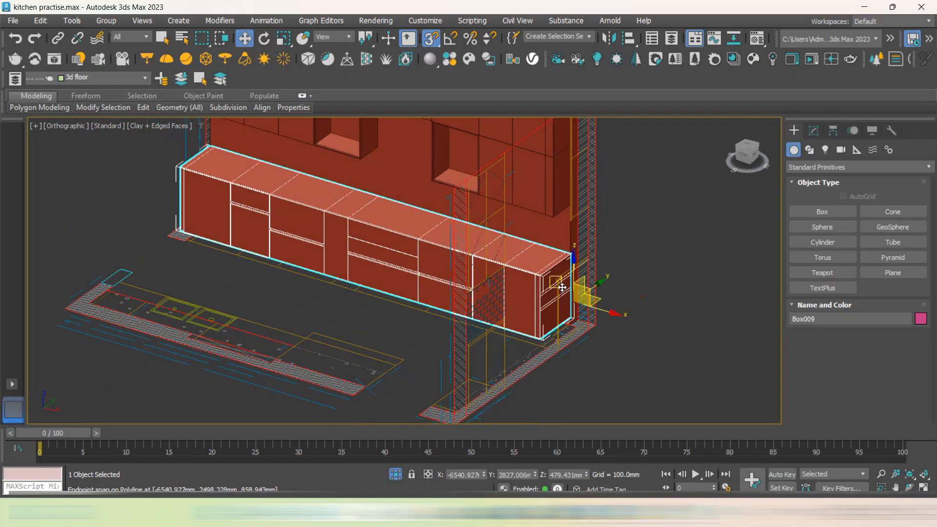
click(818, 132)
click(824, 221)
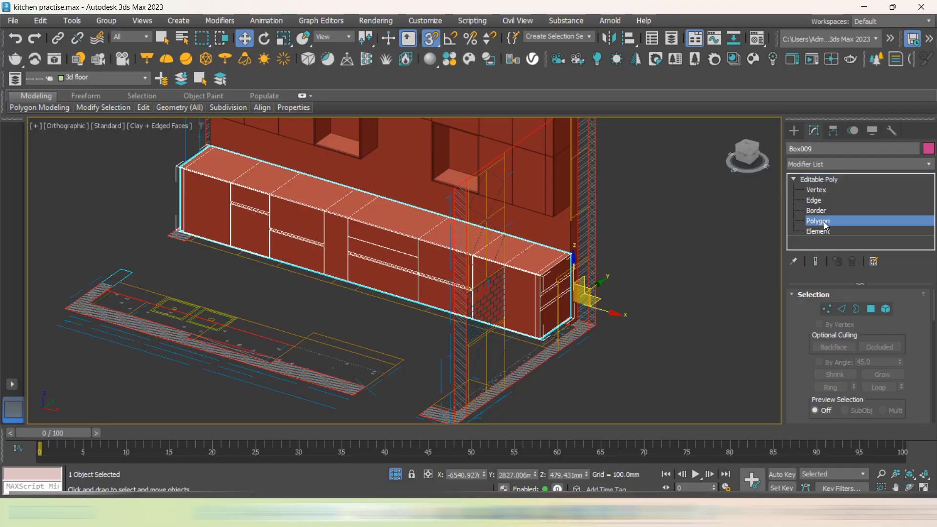
scroll(575, 295, up, 8)
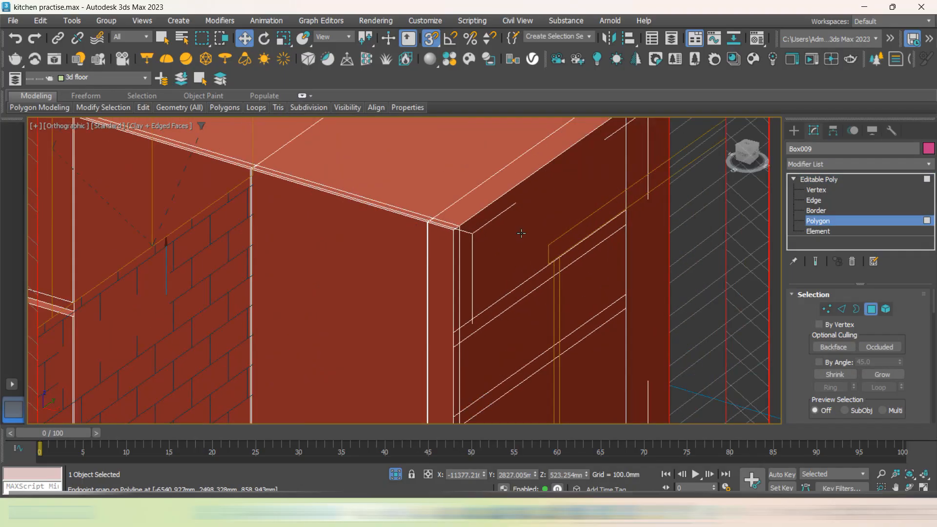
click(521, 234)
drag(458, 281, 456, 283)
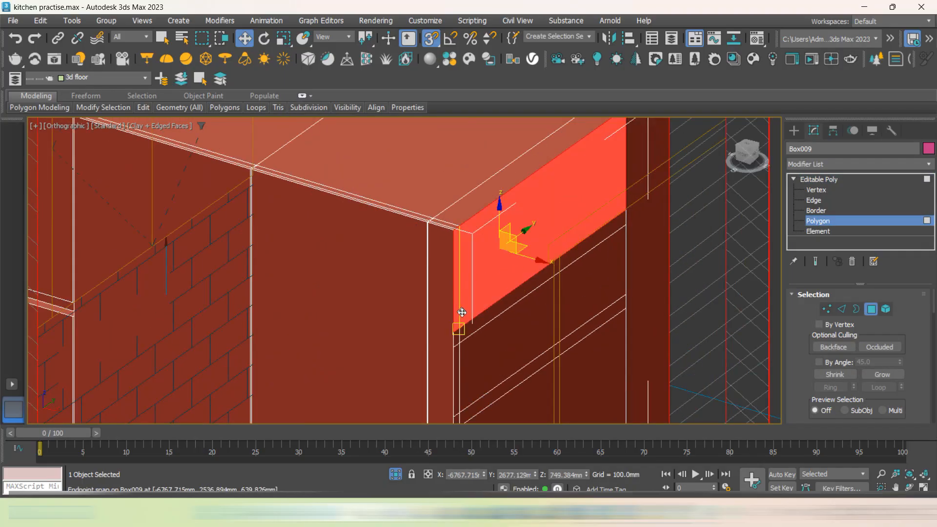
drag(473, 324, 458, 335)
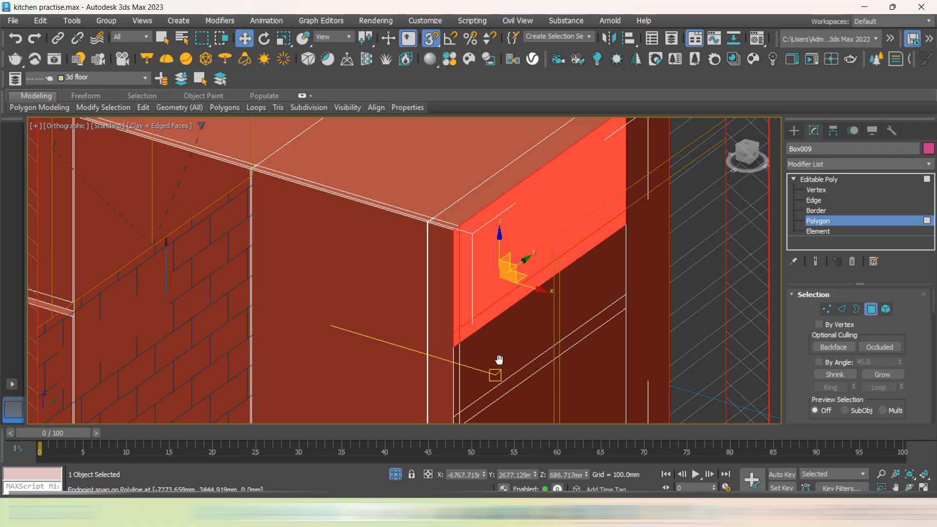
Add the remaining lower faces of the cabinet run's right end to the polygon selection, leaving out the narrow front strip
middle_drag(499, 360, 485, 300)
drag(492, 297, 441, 323)
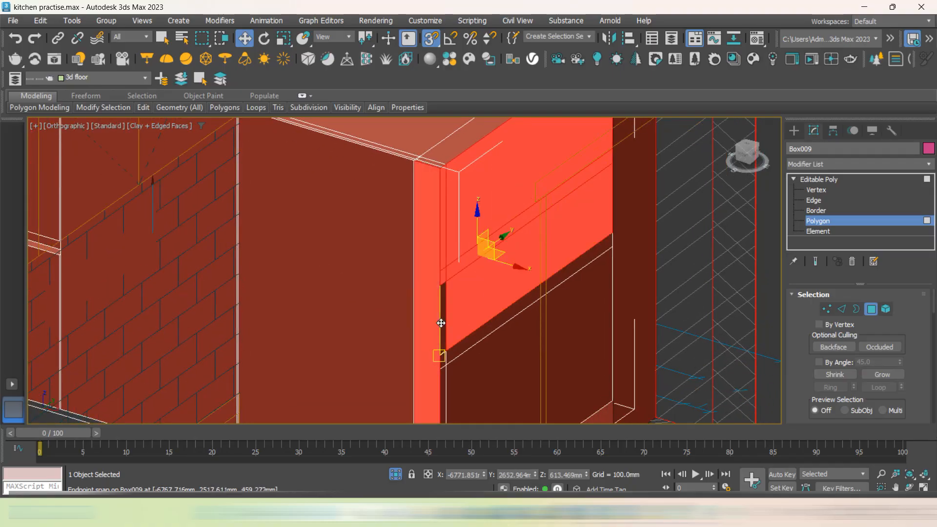
alt+click(425, 300)
middle_drag(476, 325, 431, 142)
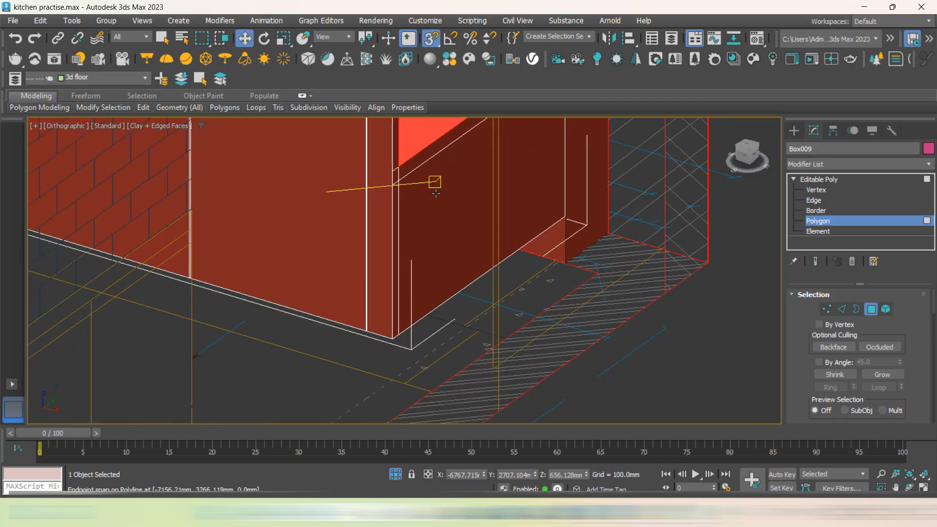
middle_drag(437, 194, 444, 222)
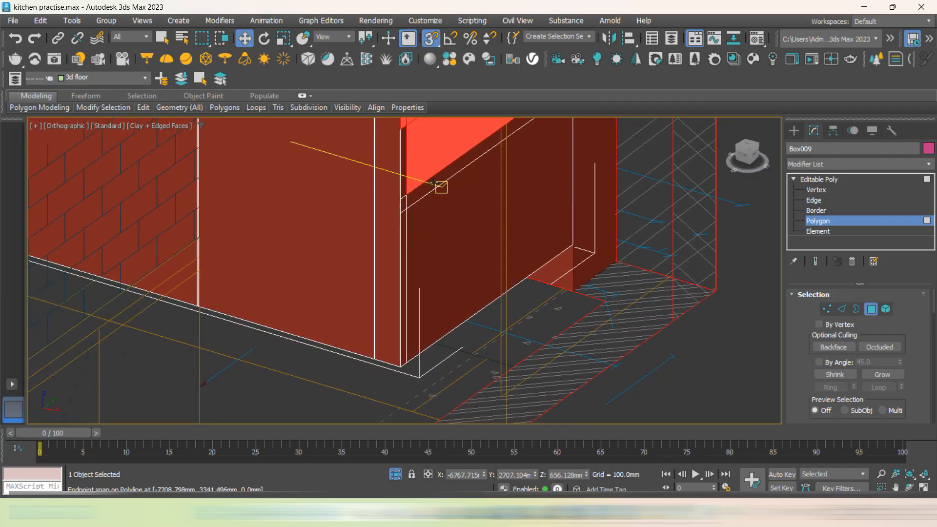
drag(434, 182, 404, 196)
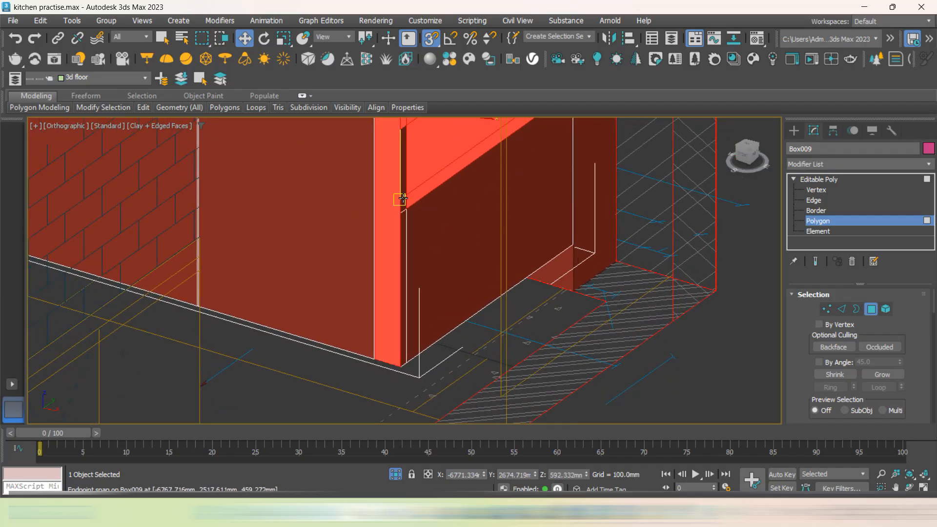
key(ctrl+z)
scroll(406, 188, up, 3)
ctrl+click(404, 189)
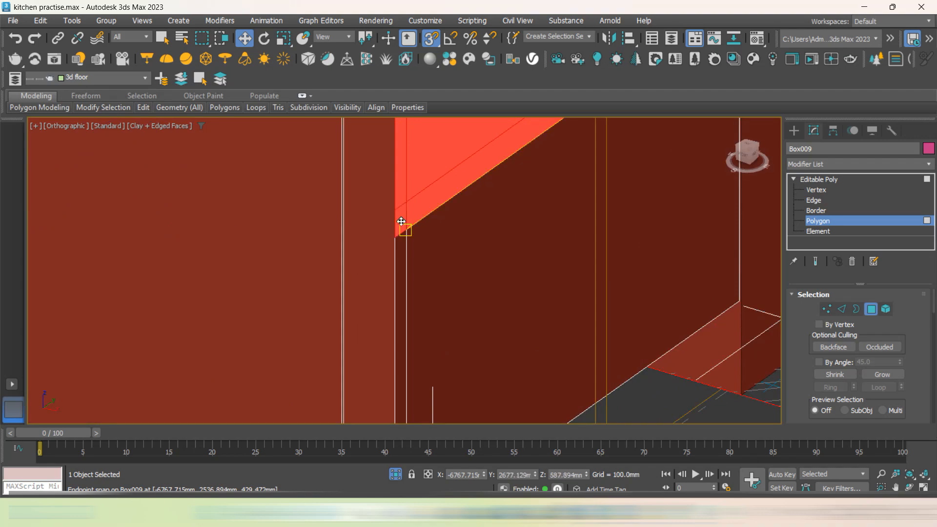
ctrl+click(404, 246)
ctrl+click(464, 254)
scroll(466, 253, down, 7)
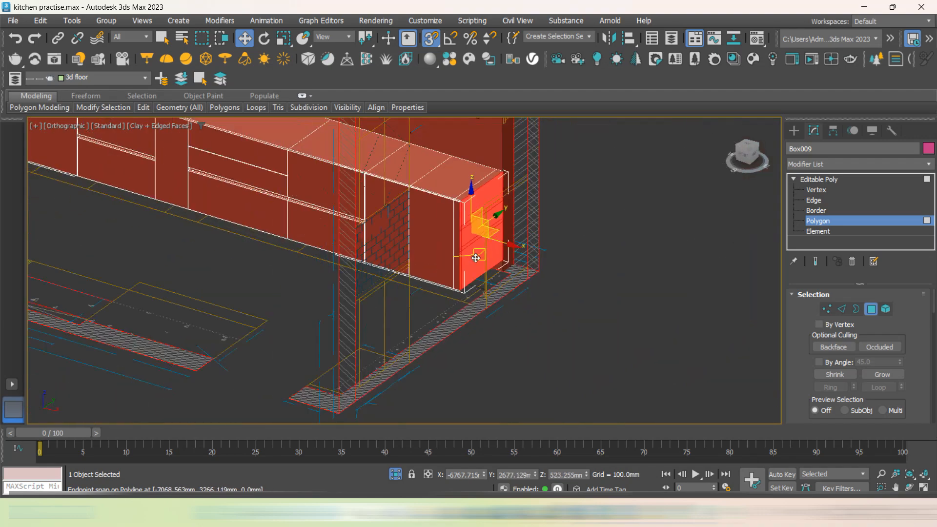
In the front view, move the selected end faces about 83 mm outward along X toward the hatched side wall
middle_drag(477, 259, 489, 286)
scroll(505, 319, up, 3)
alt+middle_drag(512, 335, 562, 314)
click(750, 159)
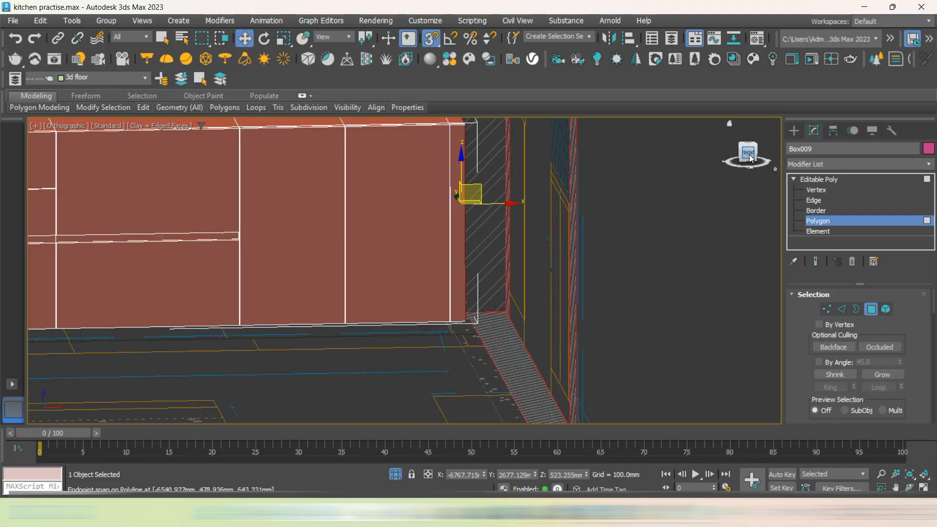
middle_drag(585, 234, 585, 310)
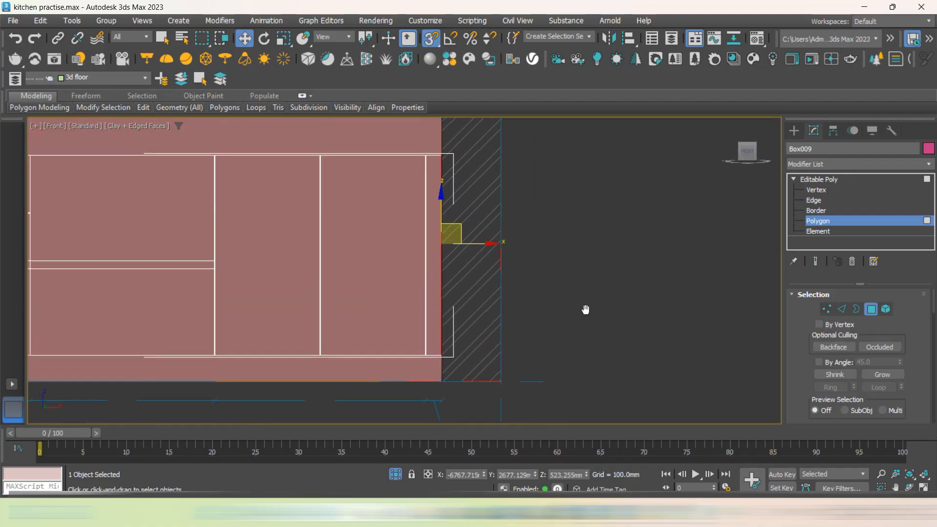
middle_drag(490, 260, 491, 248)
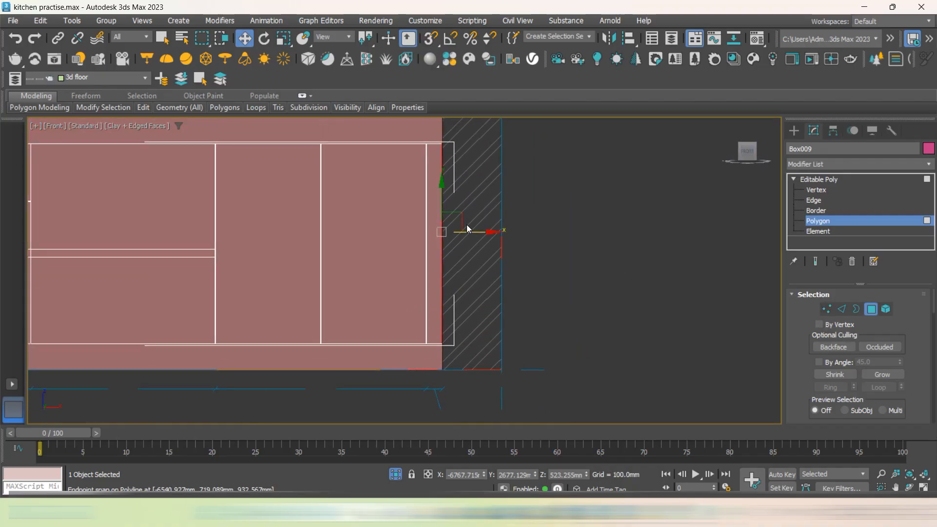
drag(470, 231, 492, 241)
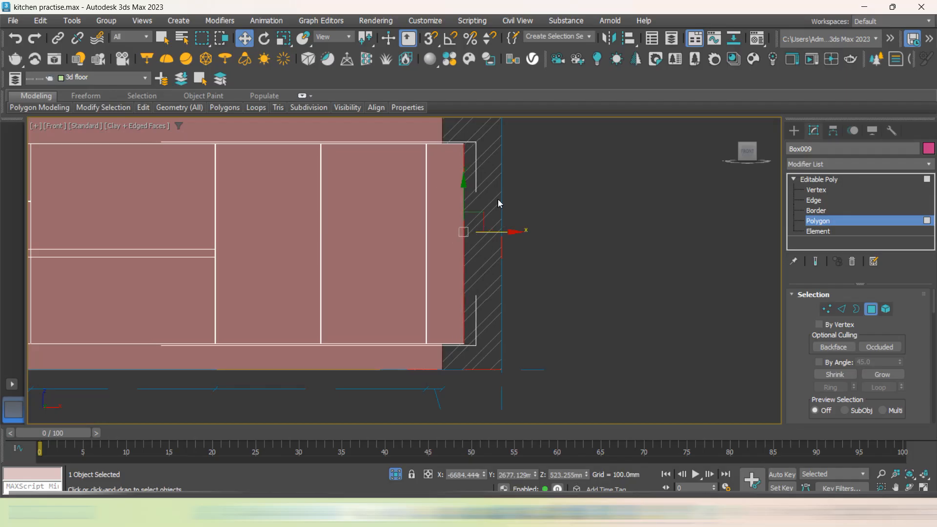
scroll(492, 272, down, 2)
right_click(506, 271)
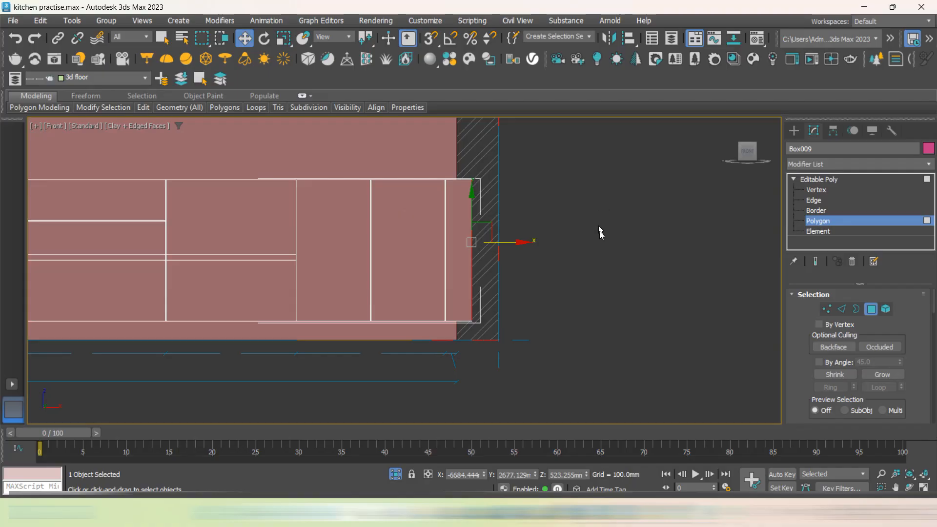
In the top view, shift the end faces about 4 mm back to the wall's inner line, leave polygon editing and clear the selection
alt+middle_drag(600, 230, 580, 307)
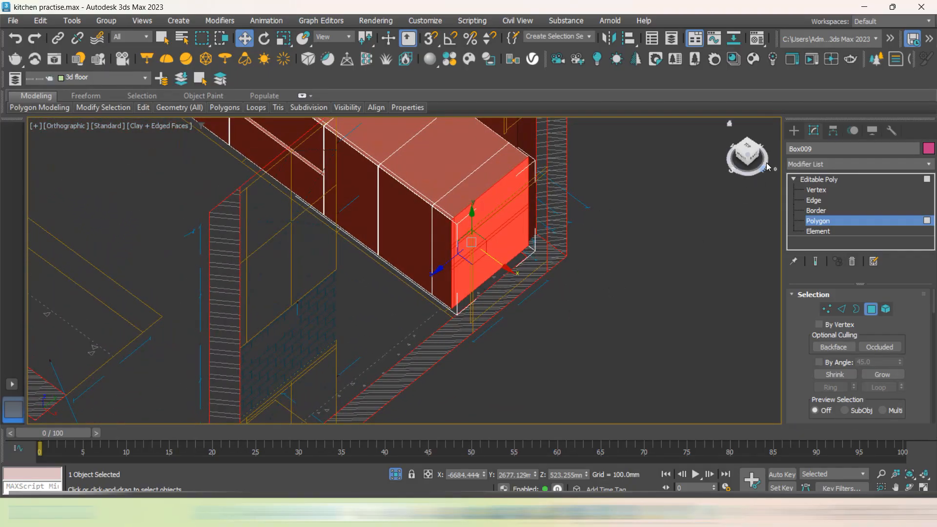
click(750, 152)
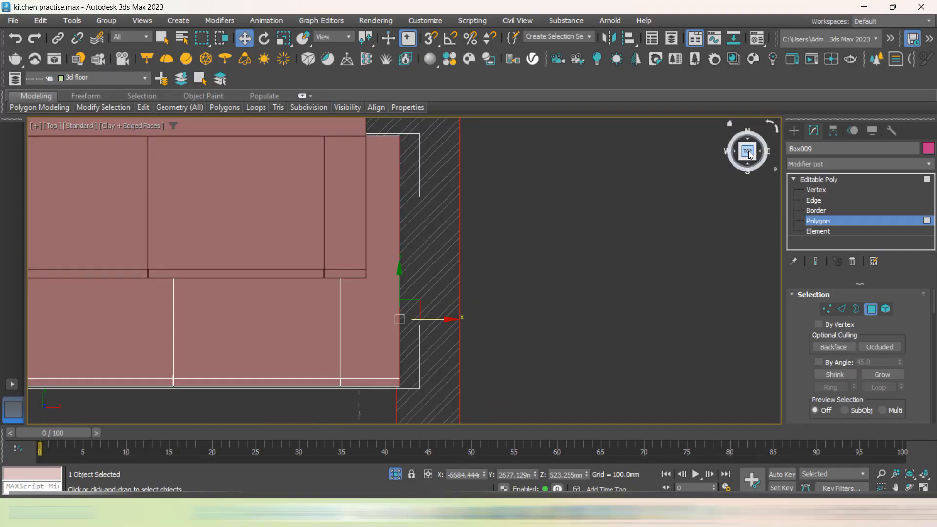
drag(442, 319, 438, 322)
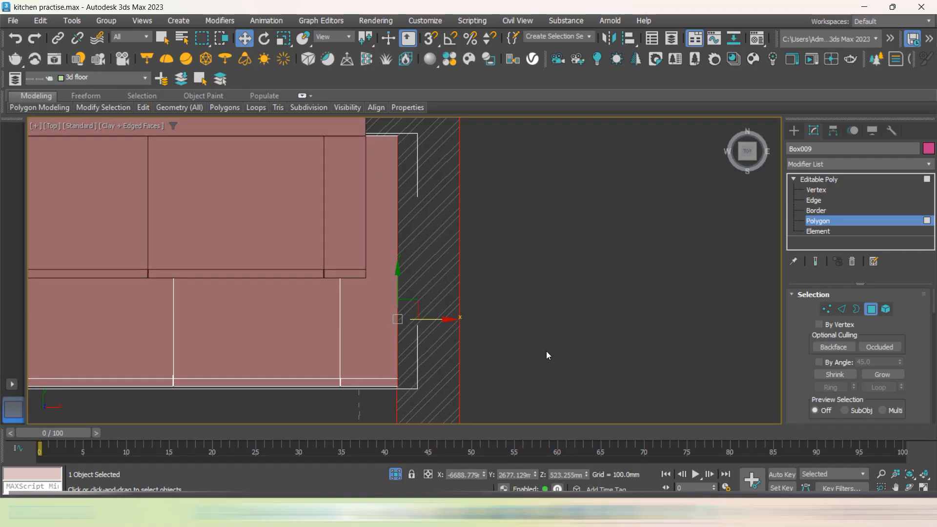
alt+middle_drag(563, 336, 541, 268)
scroll(634, 256, down, 3)
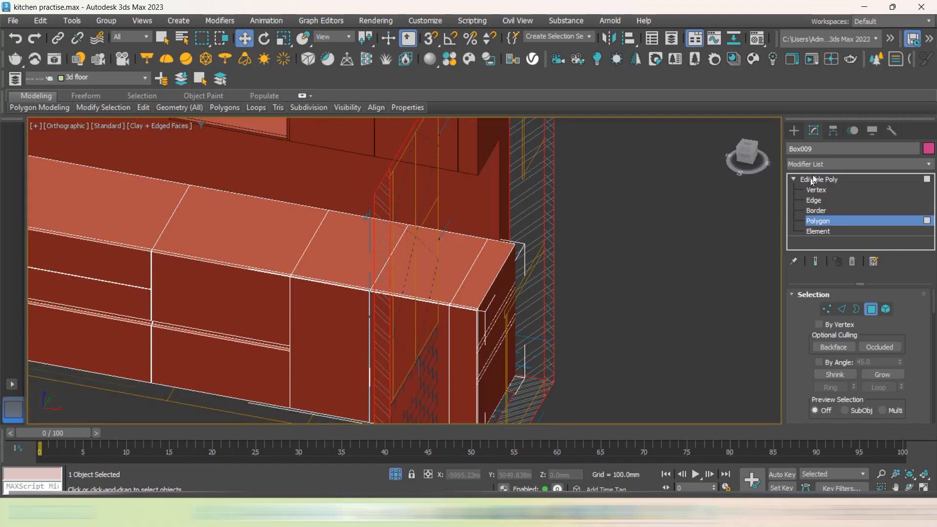
click(793, 131)
click(668, 287)
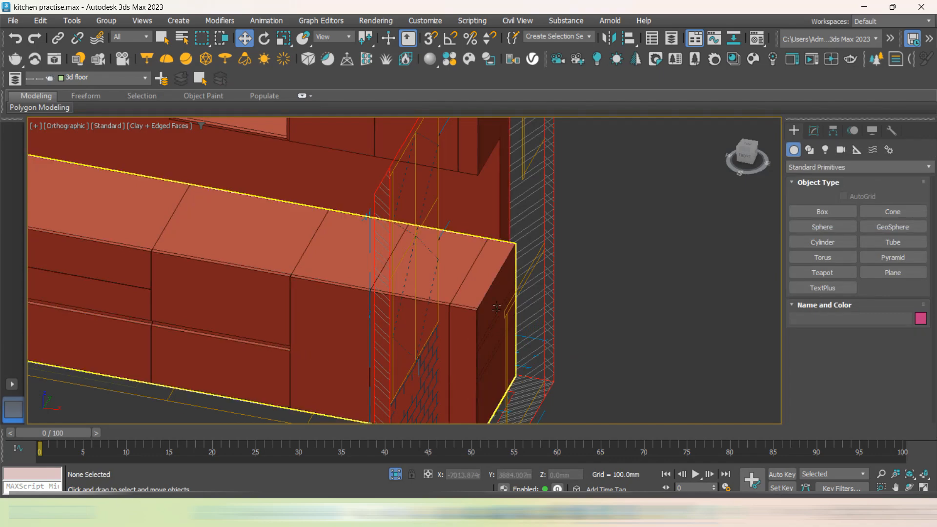
Examine how the extended base cabinets meet the right side wall in the front, angled and top views
alt+middle_drag(485, 357, 521, 258)
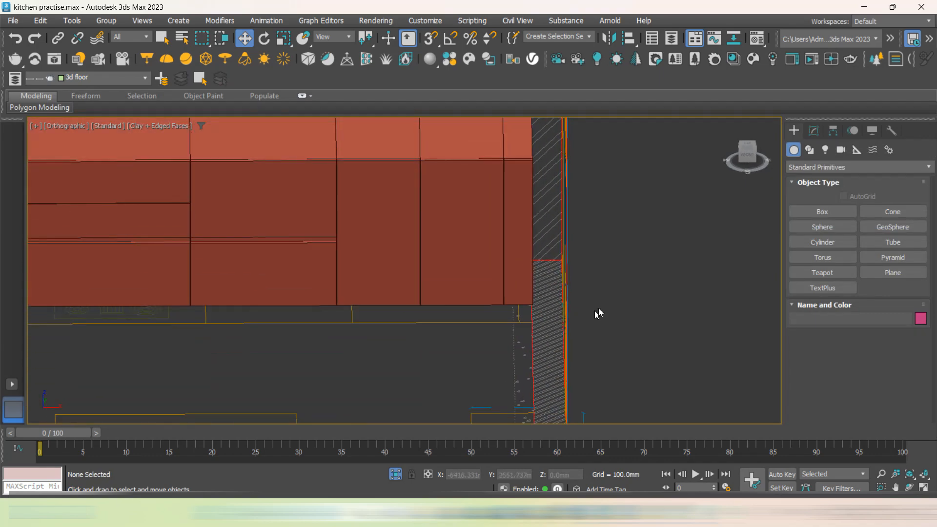
click(746, 159)
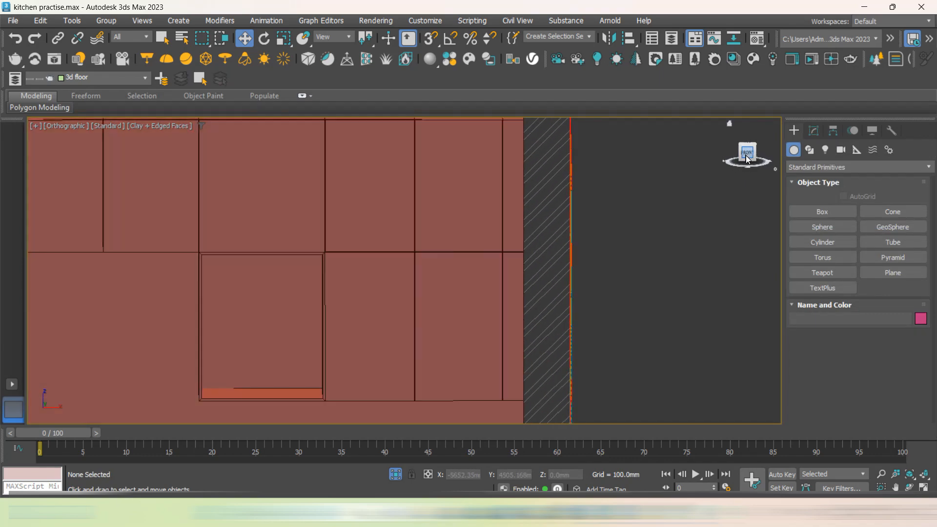
mouse_move(621, 169)
middle_down()
mouse_move(549, 255)
mouse_move(557, 74)
middle_up()
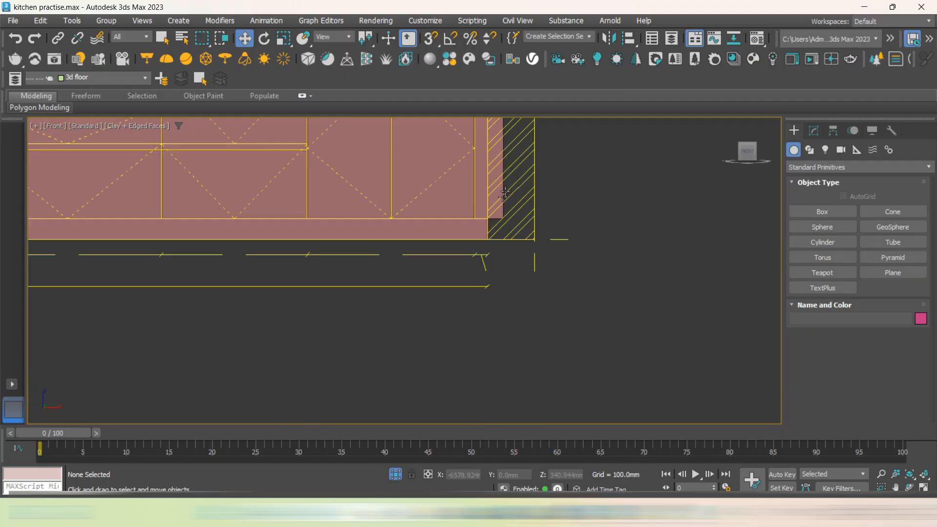
scroll(494, 222, up, 5)
mouse_move(511, 325)
alt+middle_down()
mouse_move(546, 329)
mouse_move(550, 349)
alt+middle_up()
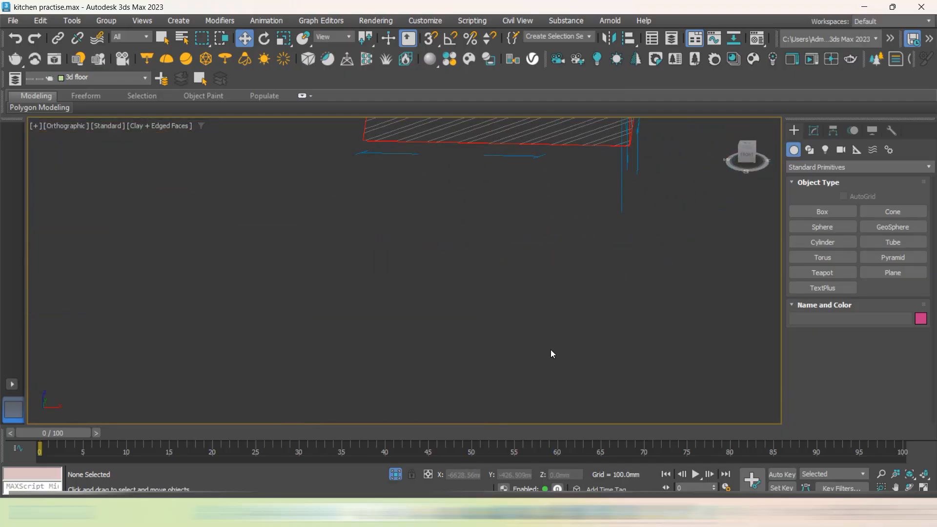
key(z)
scroll(546, 339, up, 4)
middle_drag(528, 295, 431, 316)
scroll(458, 332, up, 3)
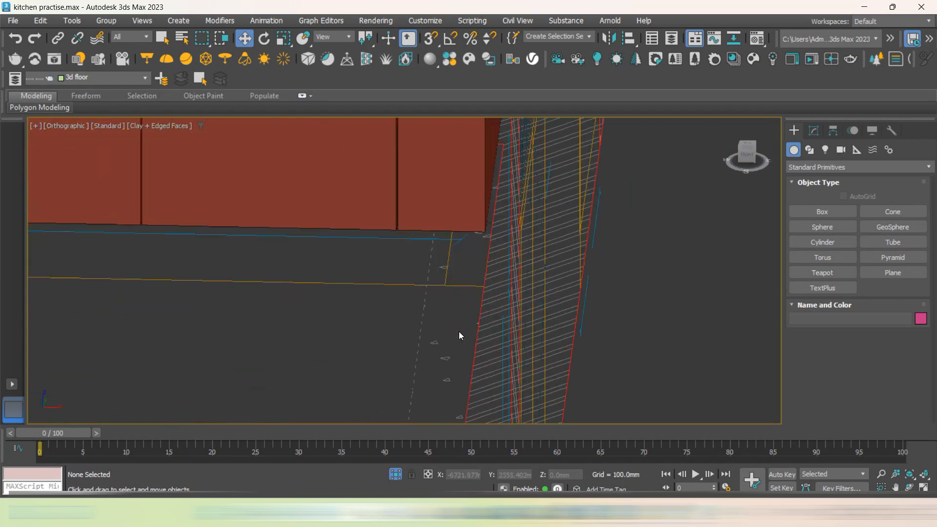
click(748, 156)
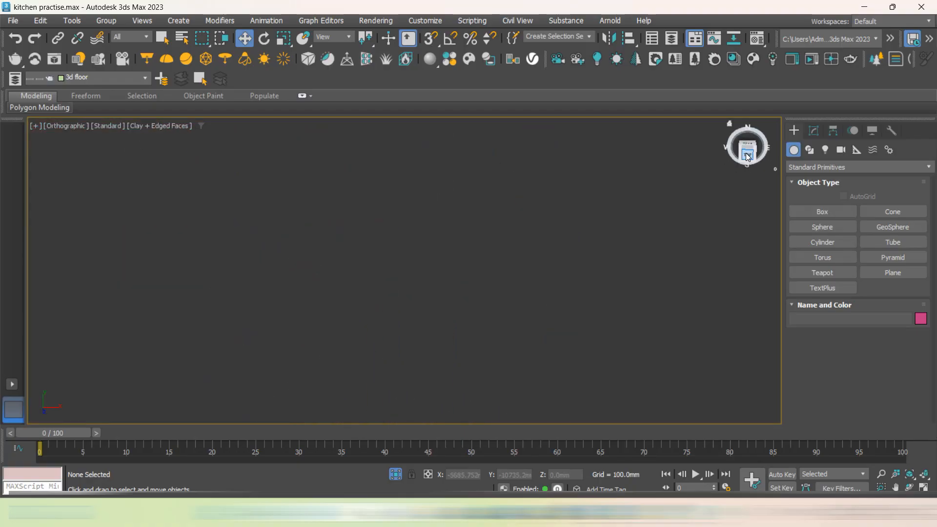
key(z)
scroll(571, 204, up, 4)
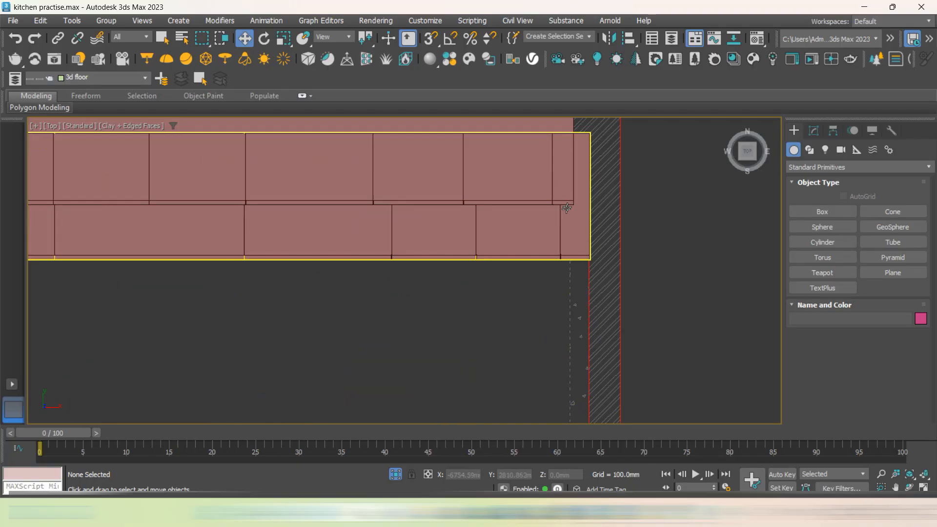
scroll(566, 209, down, 2)
Isolate the base cabinets together with the reference drawing group, and clear the selection
click(555, 234)
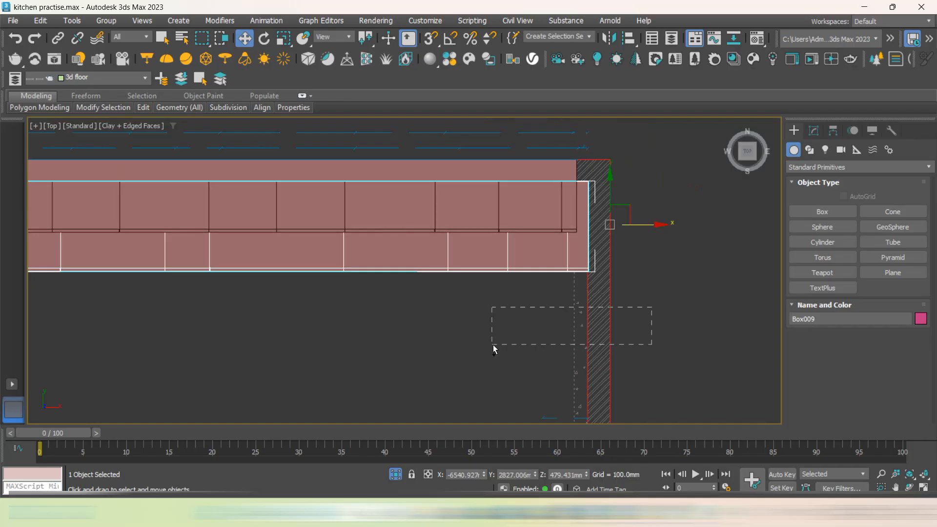
drag(494, 349, 494, 349)
click(396, 474)
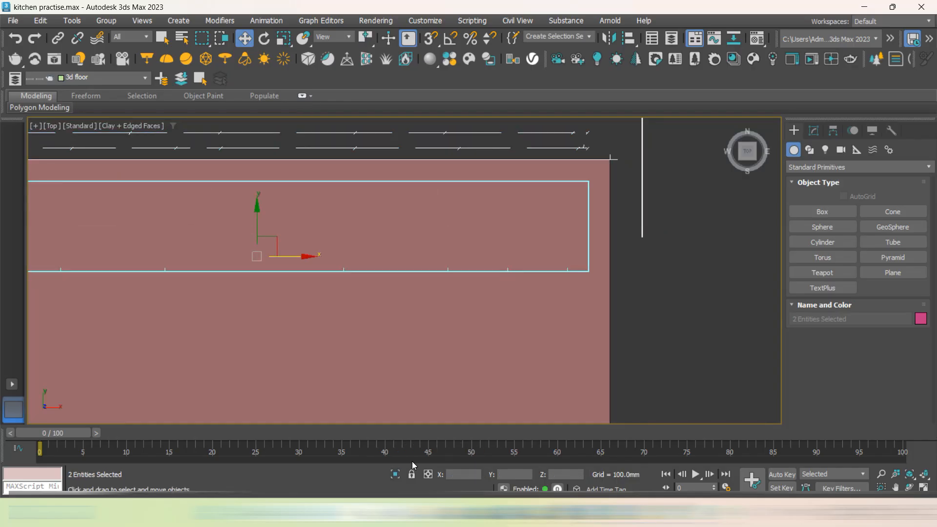
click(396, 475)
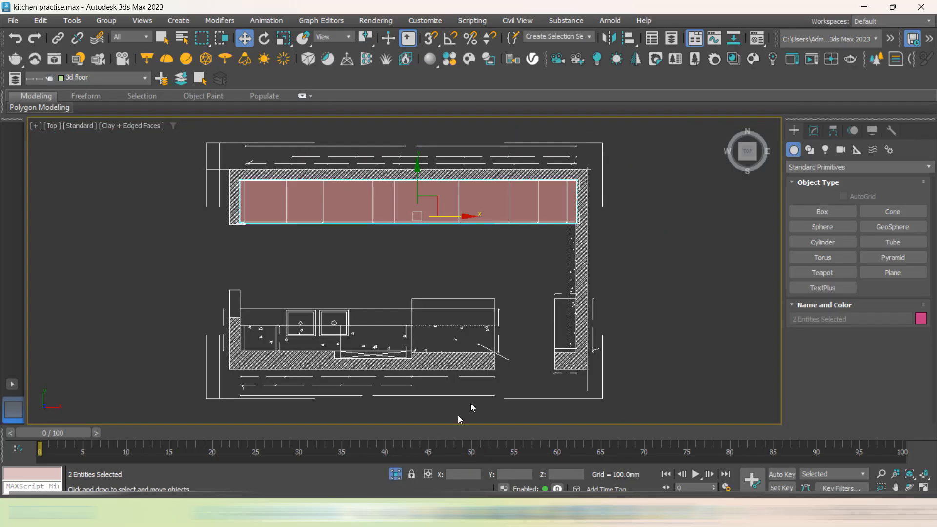
click(642, 219)
Compare the base cabinets' right end with the drawing's cabinet and wall lines in wireframe plan view and shaded angled views
scroll(575, 173, up, 3)
key(F3)
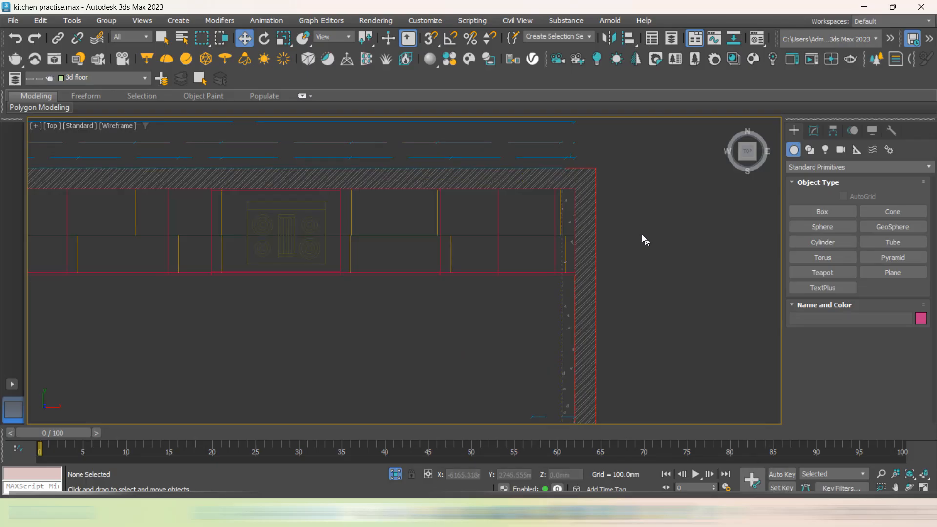
scroll(579, 212, up, 3)
scroll(569, 270, up, 3)
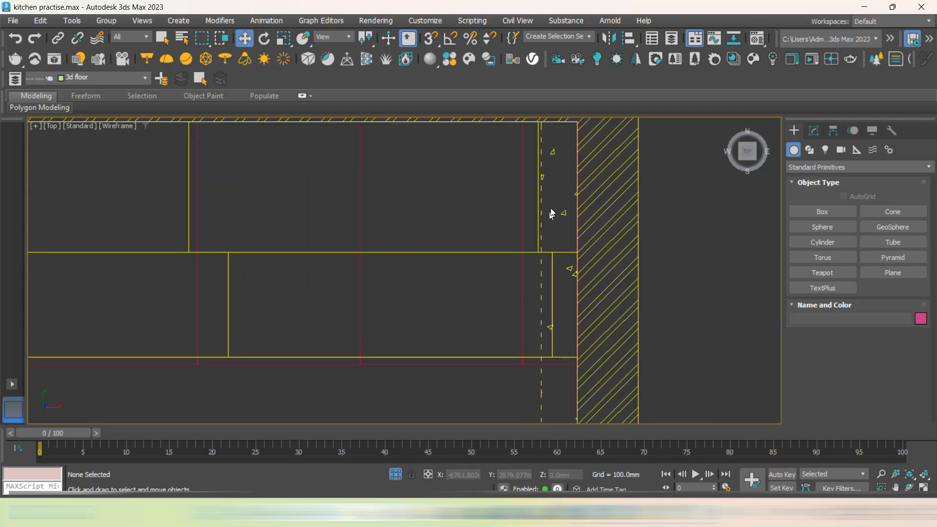
key(F3)
mouse_move(660, 270)
alt+middle_down()
mouse_move(661, 309)
mouse_move(706, 221)
alt+middle_up()
scroll(625, 264, down, 5)
scroll(627, 262, up, 4)
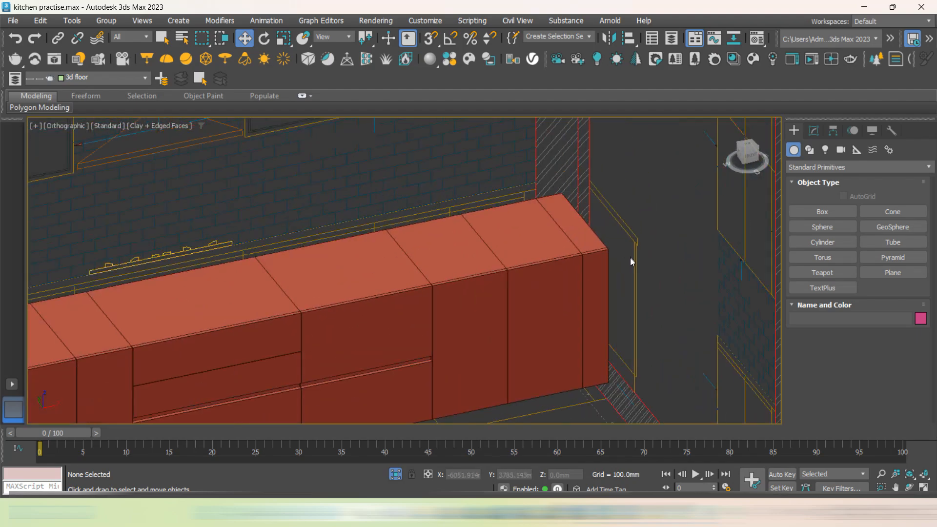
mouse_move(631, 272)
alt+middle_down()
mouse_move(597, 273)
mouse_move(613, 282)
mouse_move(599, 289)
mouse_move(558, 287)
mouse_move(552, 274)
alt+middle_up()
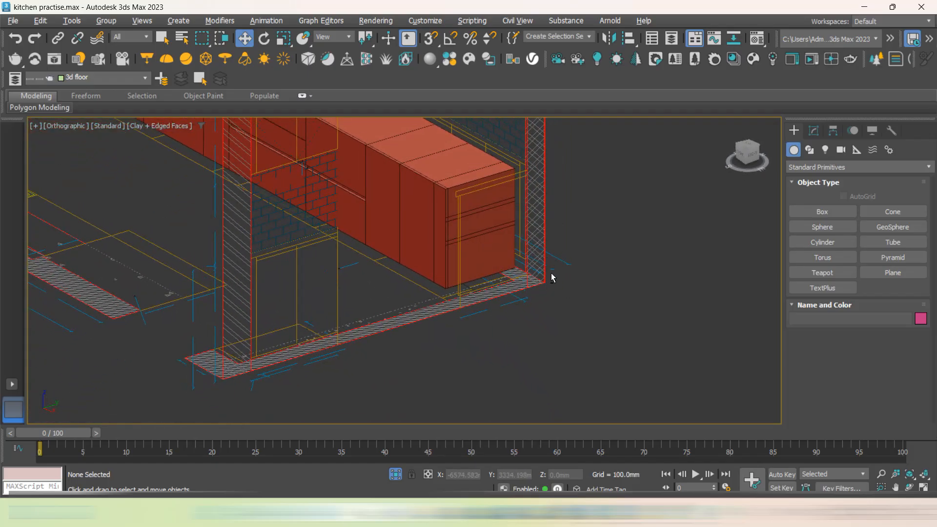
Exit isolation and remove the existing right side wall, leaving nothing selected
scroll(518, 237, up, 3)
scroll(626, 329, down, 3)
alt+middle_drag(625, 330, 707, 322)
click(397, 476)
scroll(581, 378, down, 5)
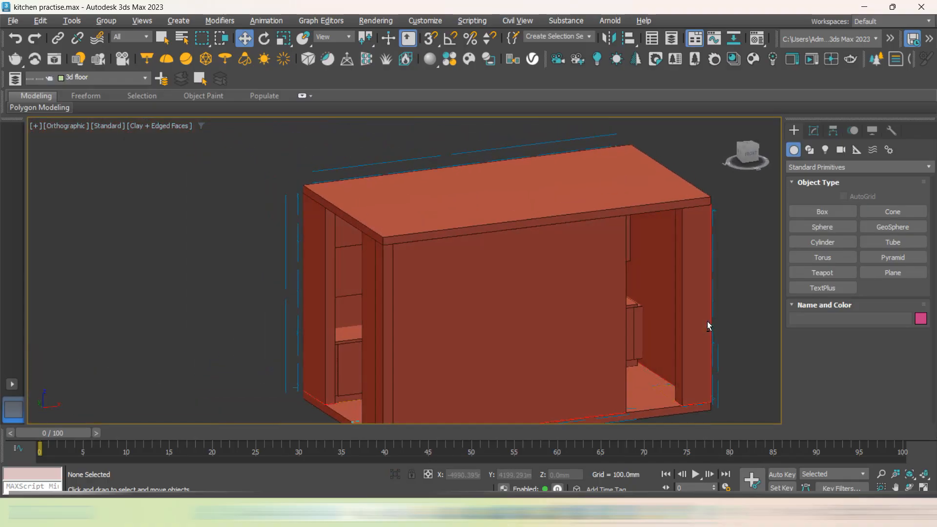
scroll(657, 332, up, 5)
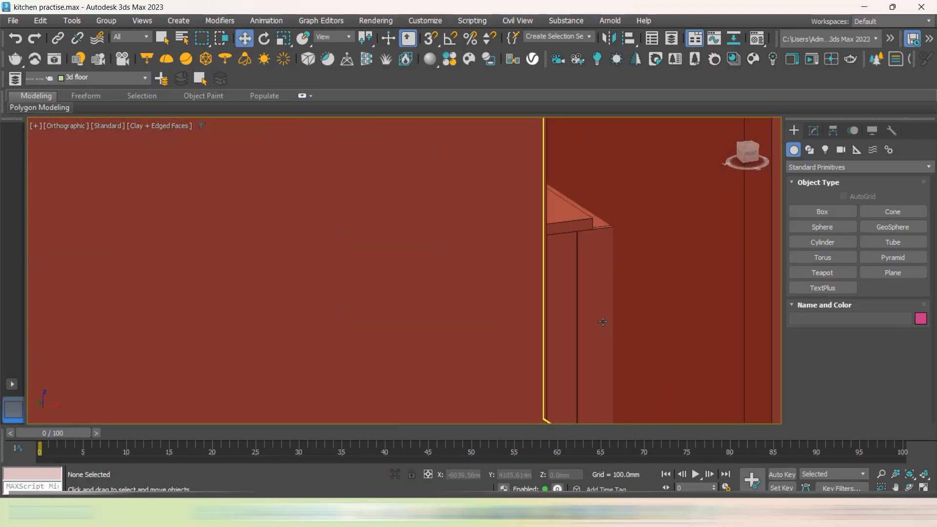
click(662, 248)
scroll(663, 247, down, 5)
alt+middle_drag(713, 272, 660, 336)
scroll(748, 329, up, 3)
click(749, 329)
scroll(686, 318, up, 4)
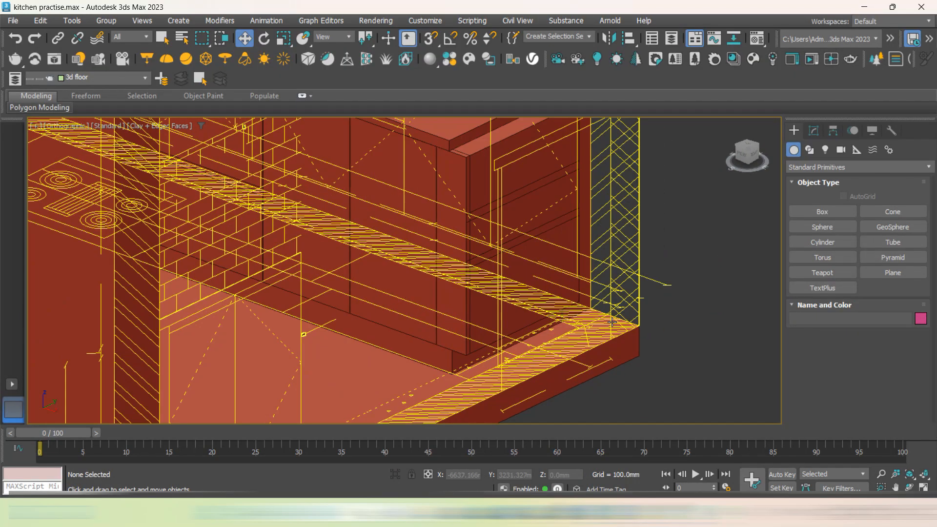
Draw a snapped box over the drawing's right wall outline, about 2396 mm long, 151 mm wide and 2871 mm high, and clear the selection
click(842, 212)
middle_drag(667, 344, 670, 270)
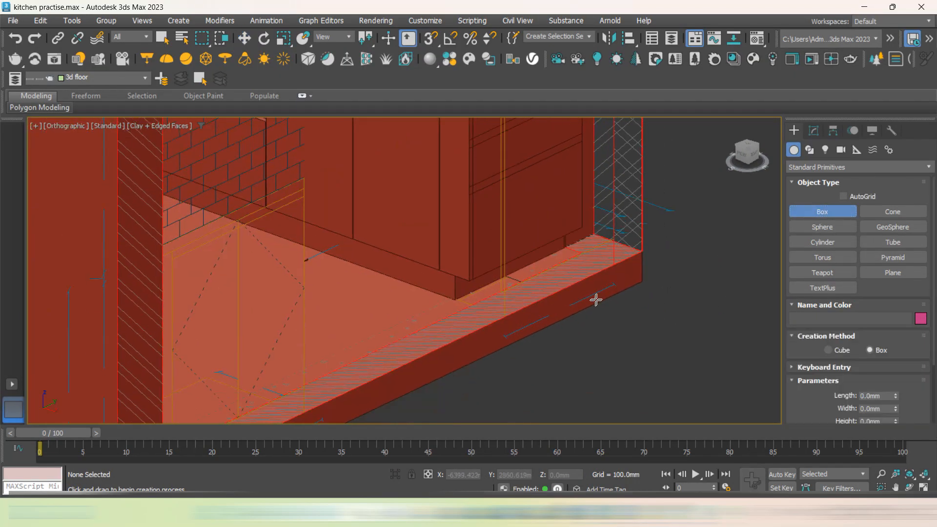
scroll(594, 302, up, 3)
scroll(556, 222, up, 2)
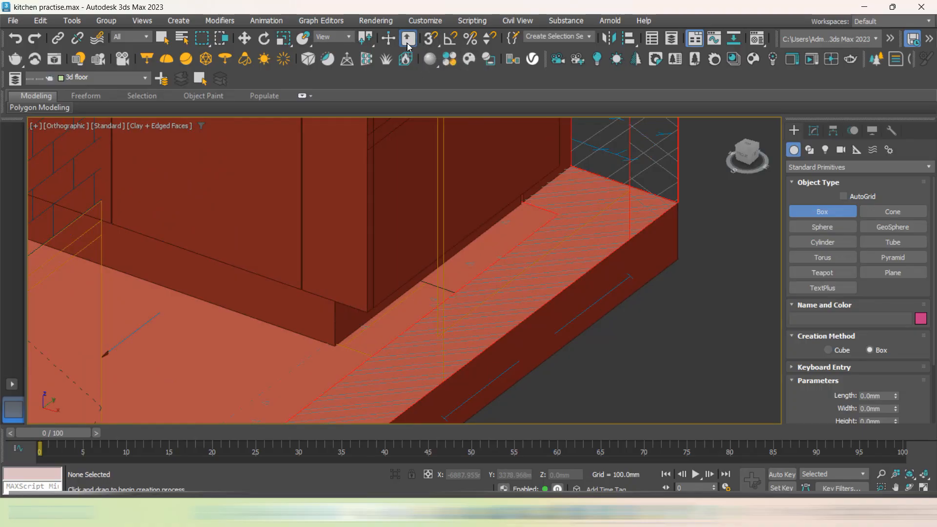
click(428, 47)
drag(557, 214, 410, 387)
scroll(537, 259, down, 4)
scroll(499, 279, down, 2)
scroll(391, 362, up, 3)
scroll(410, 386, down, 4)
scroll(413, 212, up, 3)
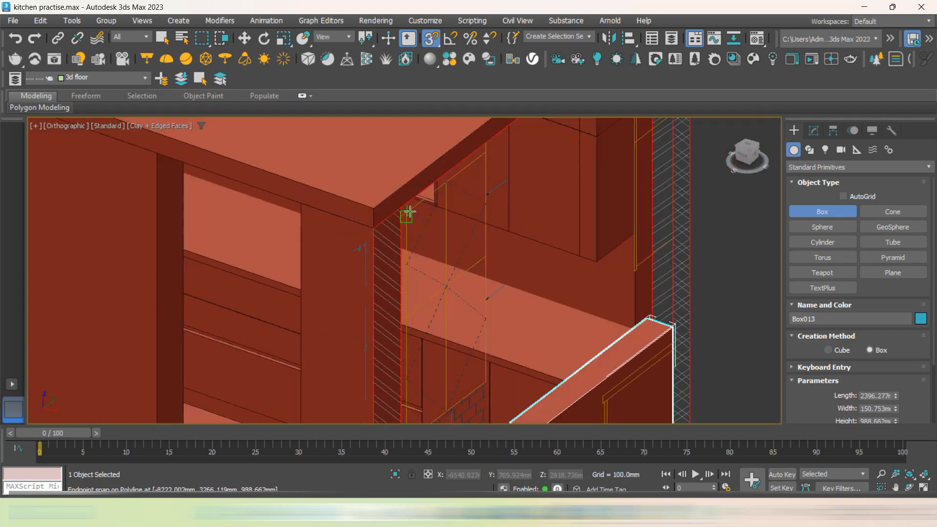
scroll(399, 208, up, 3)
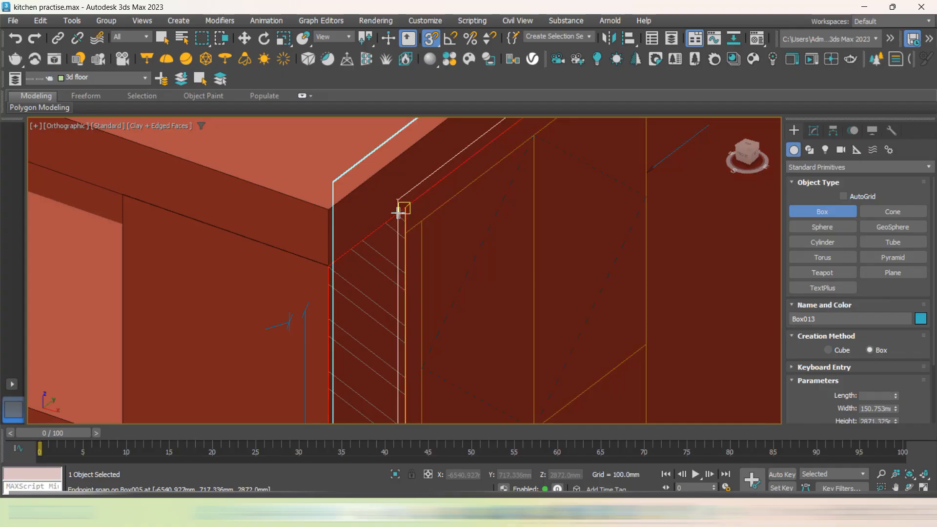
click(398, 213)
scroll(356, 232, down, 5)
key(w)
click(571, 349)
Convert the back wall box to an editable poly and enter vertex editing
alt+middle_drag(571, 348, 460, 334)
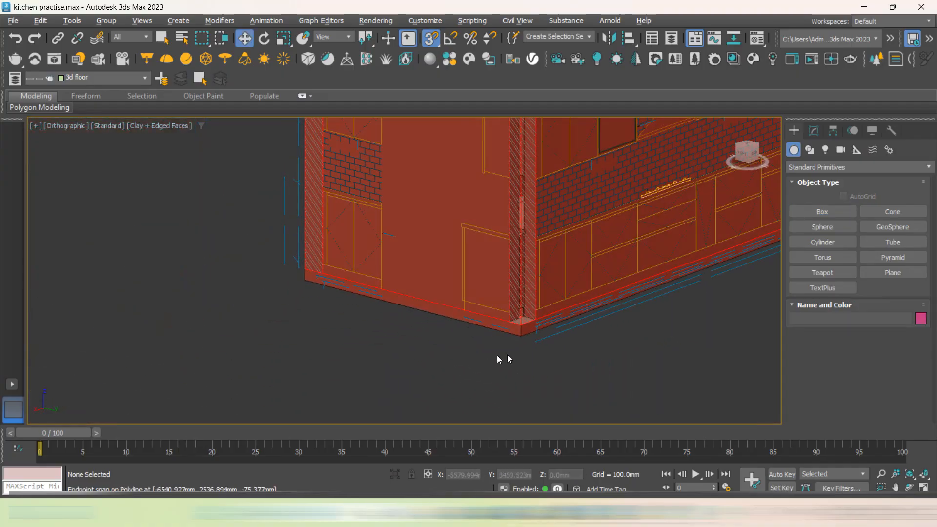
scroll(498, 359, up, 5)
click(532, 299)
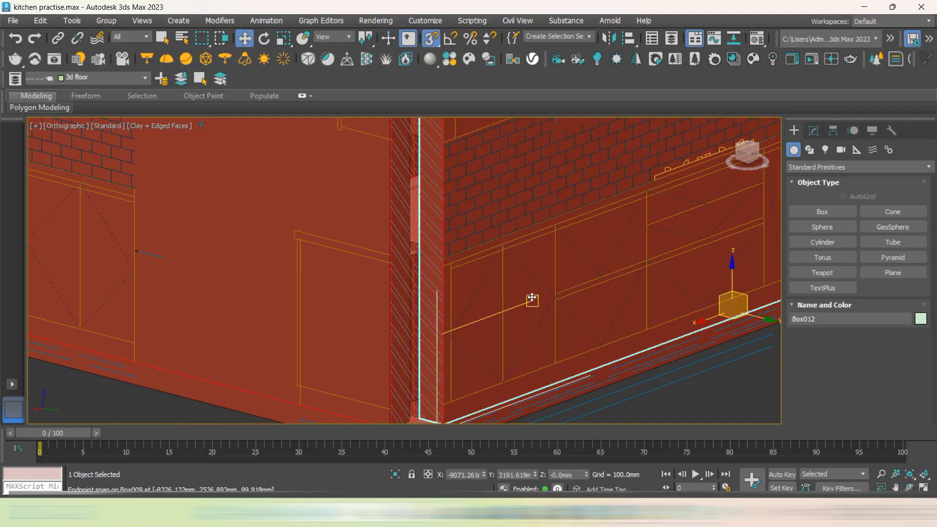
scroll(526, 291, down, 5)
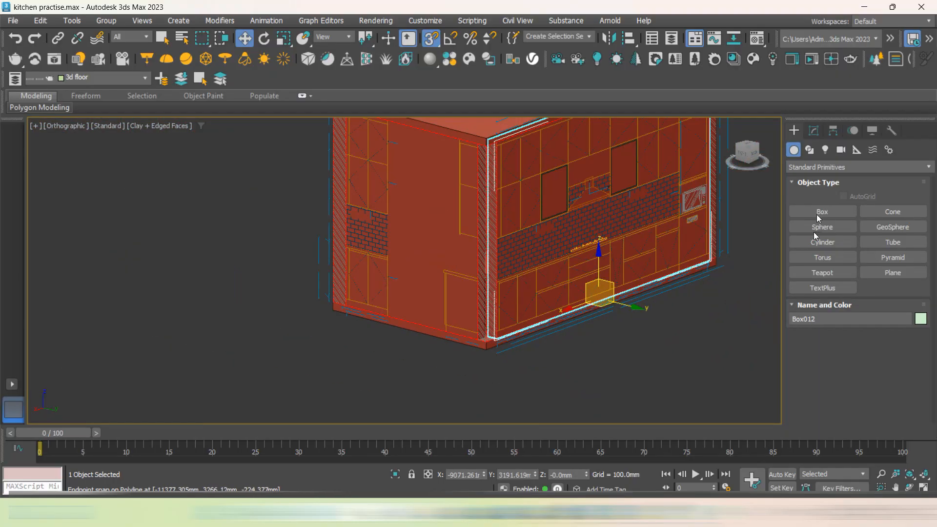
click(813, 130)
right_click(629, 219)
mouse_move(730, 376)
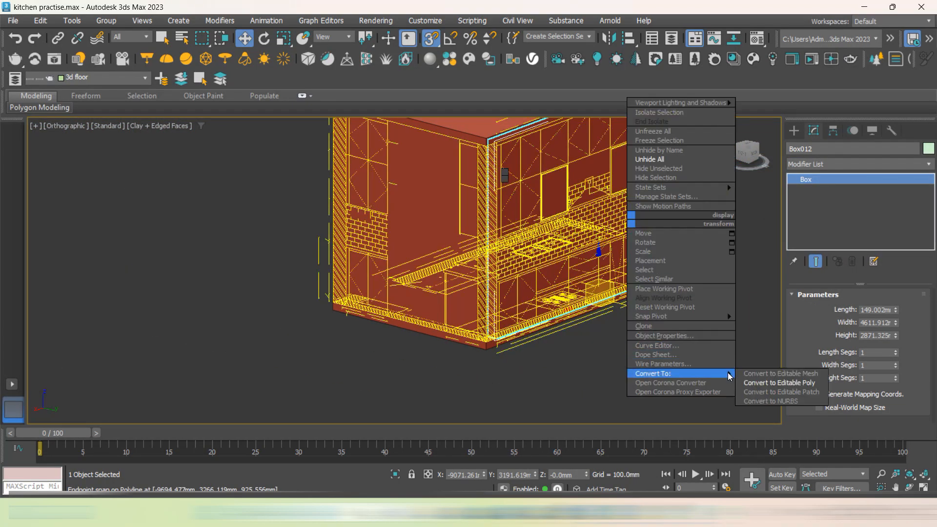
click(779, 382)
click(822, 310)
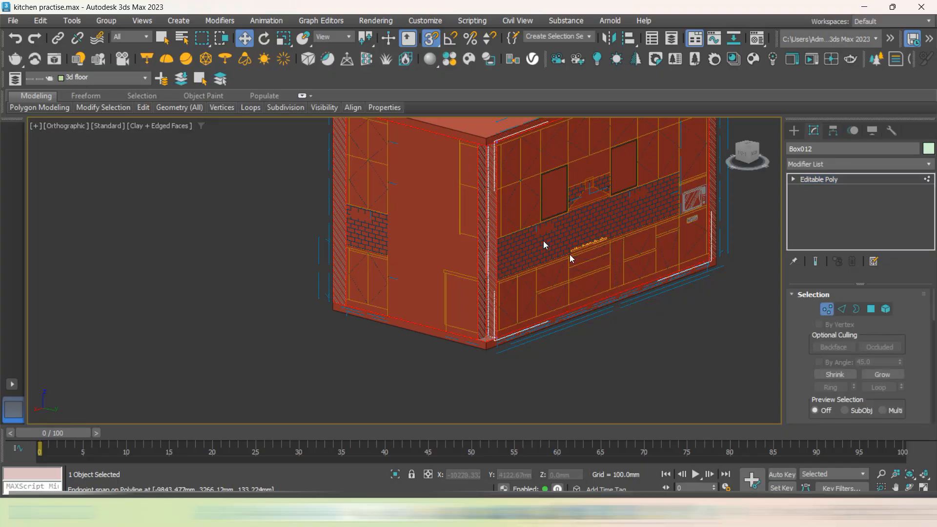
Extend the back wall's right end vertices about 224 mm to the floor corner with endpoint snapping
drag(443, 376, 442, 386)
scroll(469, 345, up, 6)
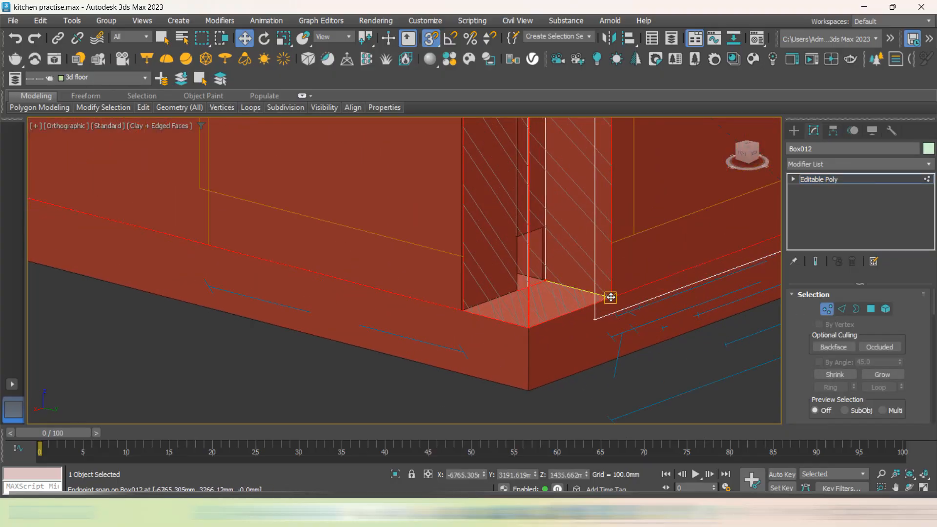
drag(611, 297, 530, 326)
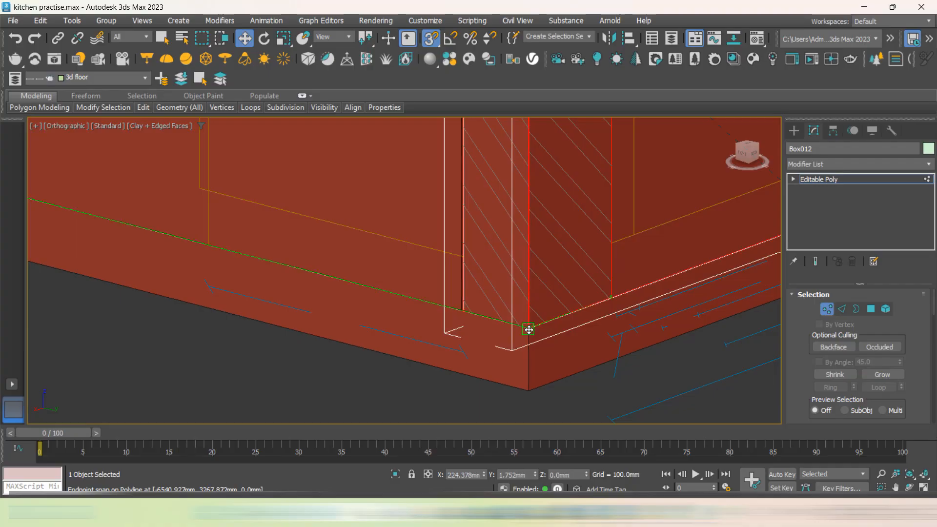
scroll(528, 329, up, 4)
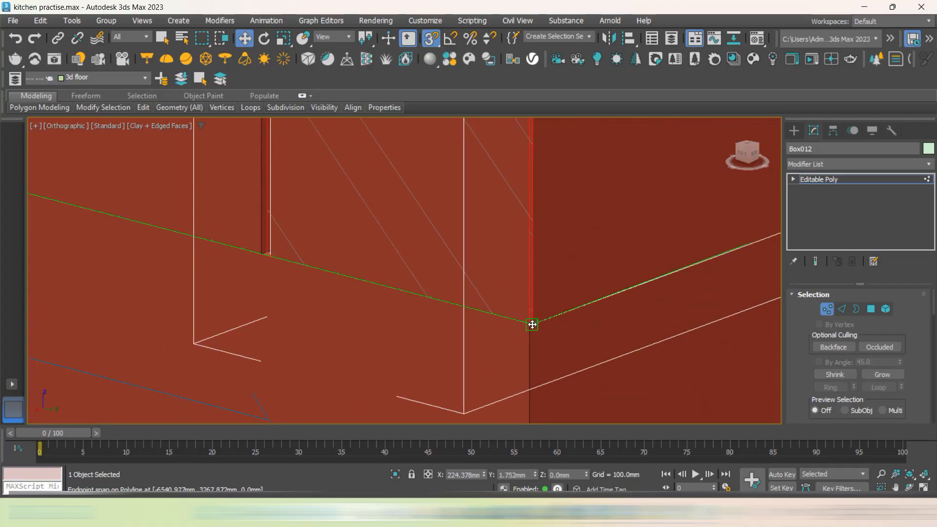
Shift the back wall's end vertices back about 1.75 mm in Y to snap onto the slab's corner
scroll(366, 307, down, 5)
scroll(484, 337, up, 4)
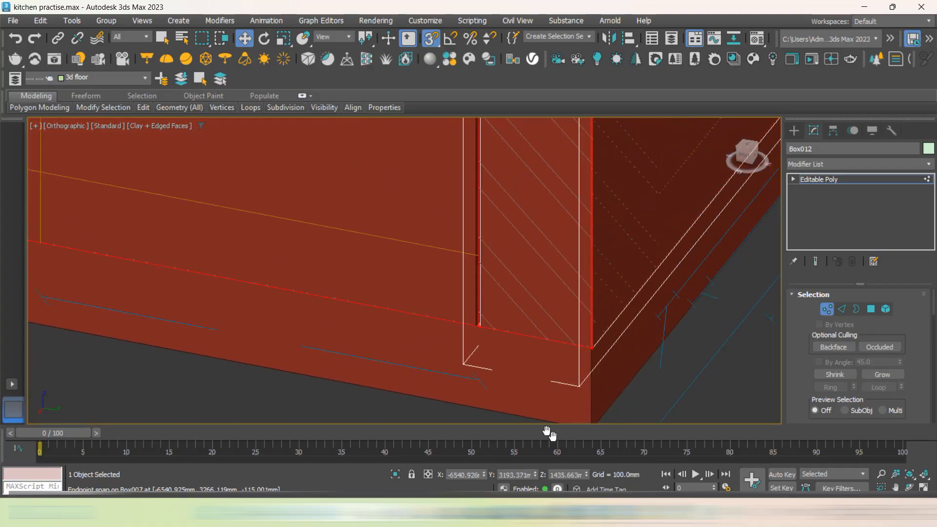
scroll(490, 337, up, 4)
scroll(508, 344, down, 5)
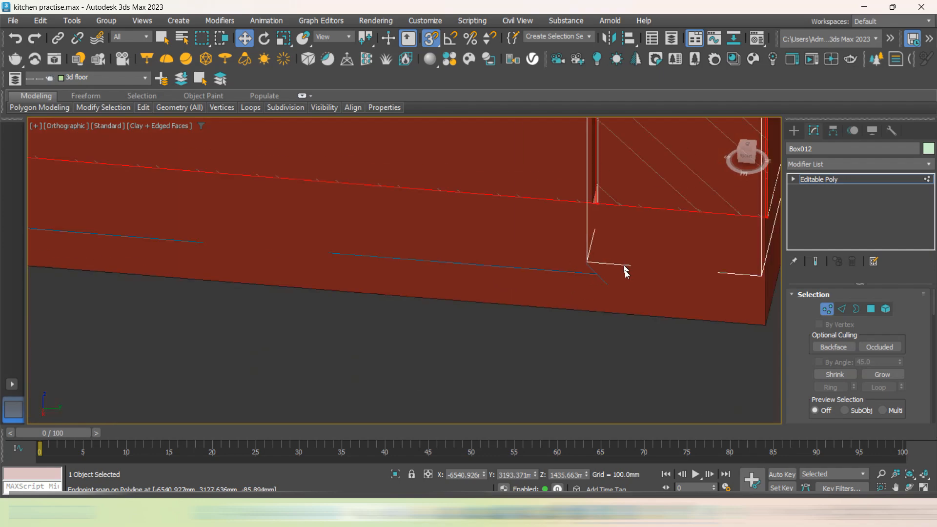
scroll(593, 288, up, 4)
scroll(581, 290, down, 4)
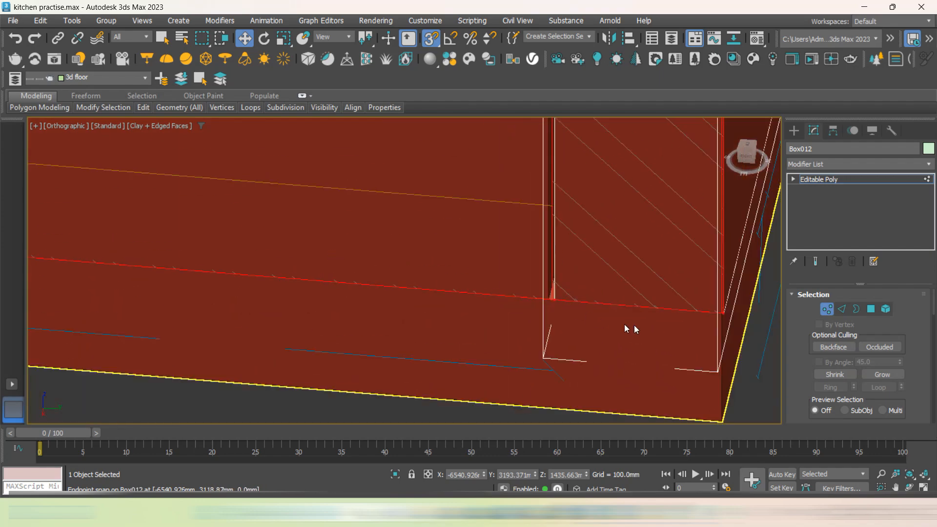
scroll(695, 335, up, 5)
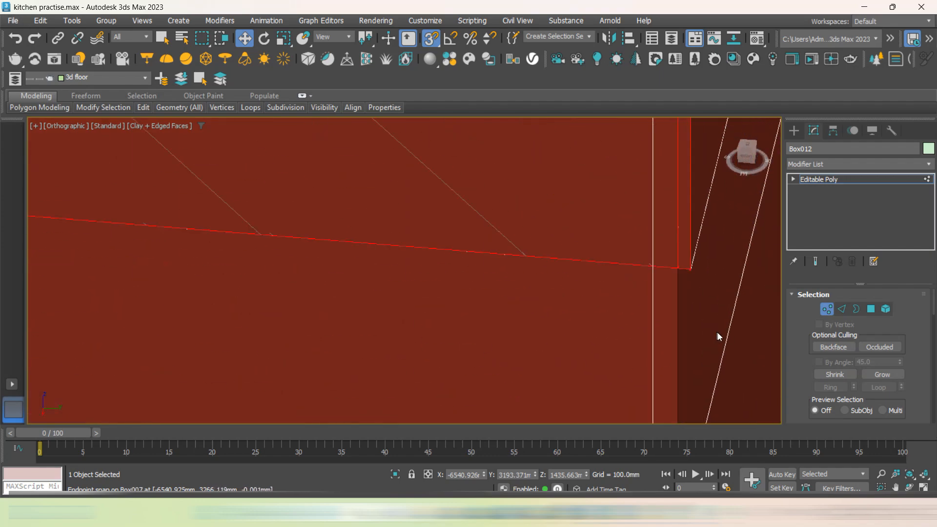
scroll(690, 274, up, 3)
drag(691, 264, 665, 264)
scroll(658, 295, down, 6)
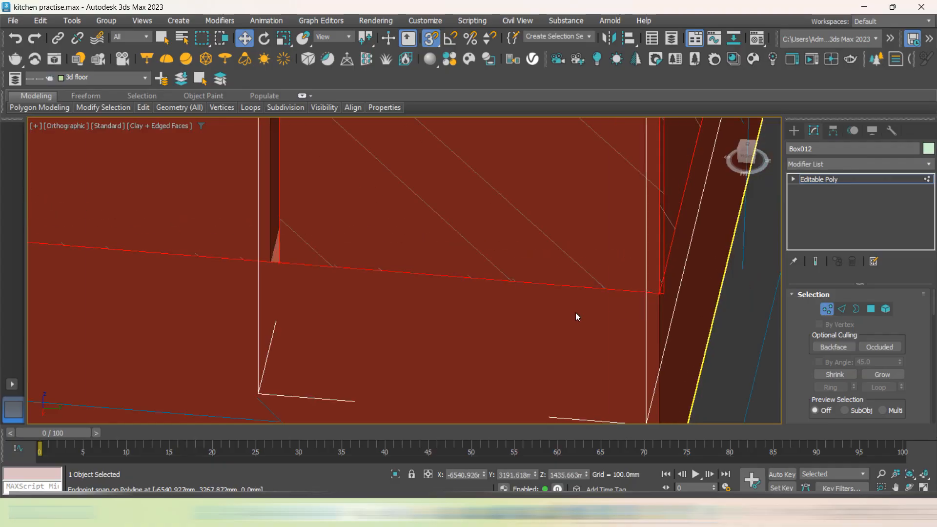
Examine the back wall's lower and upper end corners against the drawing and slabs in angled and right views
scroll(651, 316, up, 4)
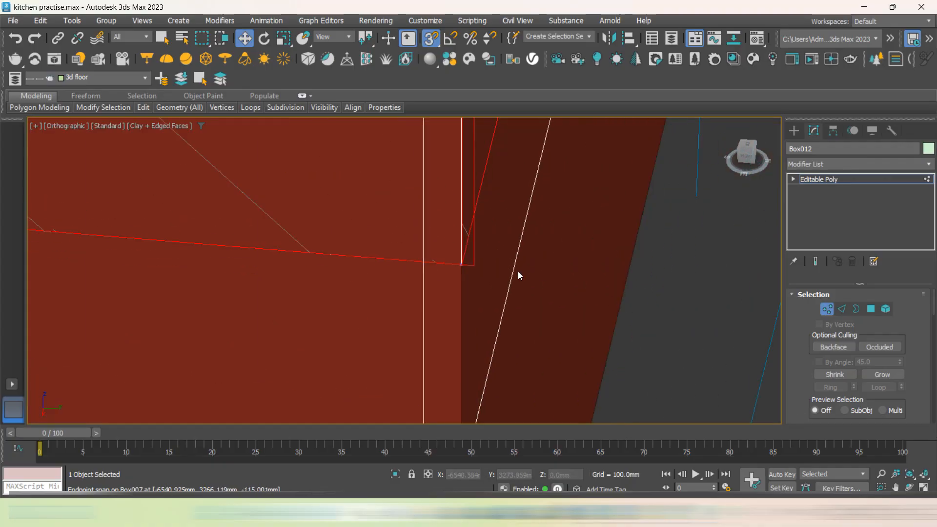
scroll(661, 315, down, 6)
alt+middle_drag(527, 328, 512, 326)
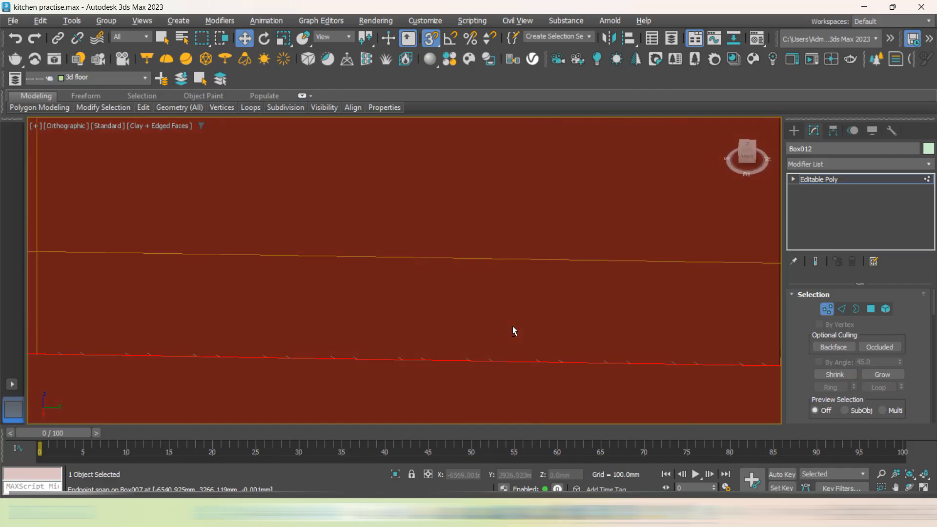
scroll(552, 324, down, 4)
scroll(552, 324, down, 2)
middle_drag(577, 323, 521, 331)
click(747, 155)
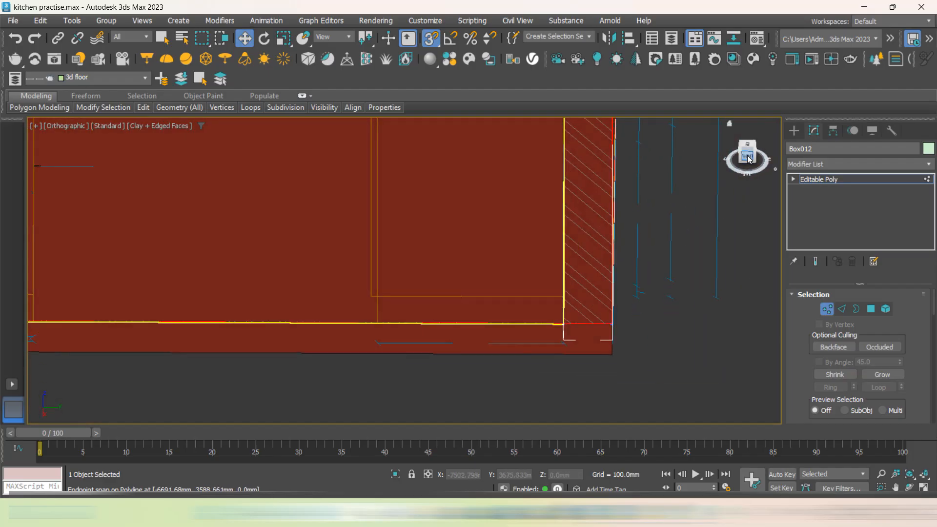
middle_drag(608, 222, 568, 379)
scroll(635, 217, down, 2)
middle_drag(636, 218, 633, 423)
scroll(649, 355, down, 4)
scroll(596, 302, up, 7)
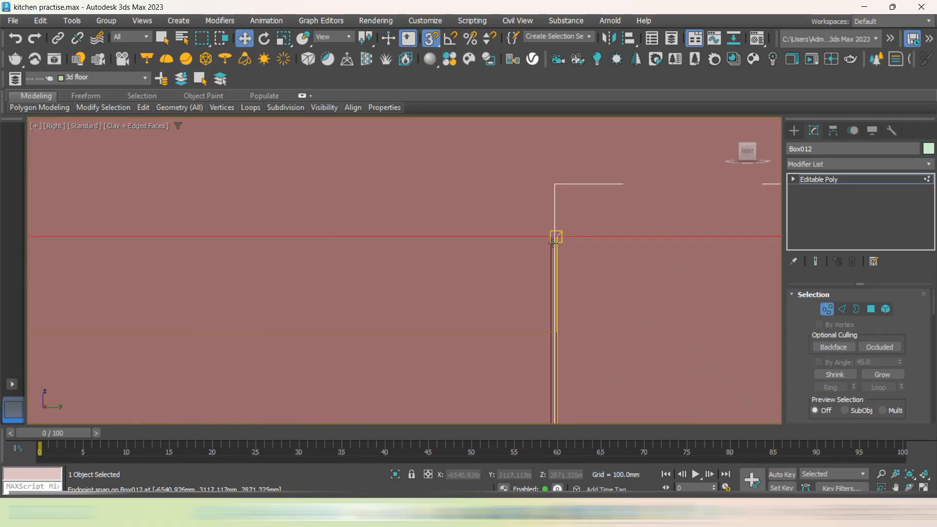
scroll(586, 189, down, 6)
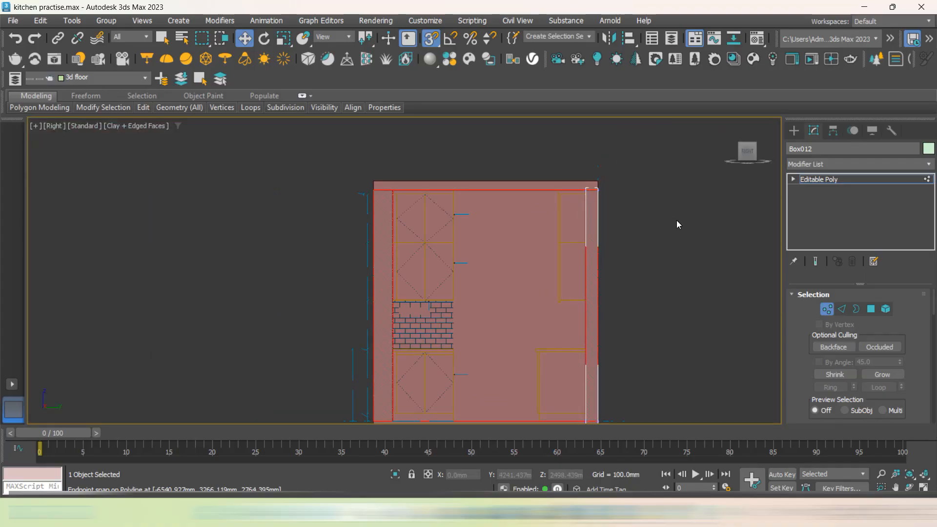
scroll(677, 216, up, 4)
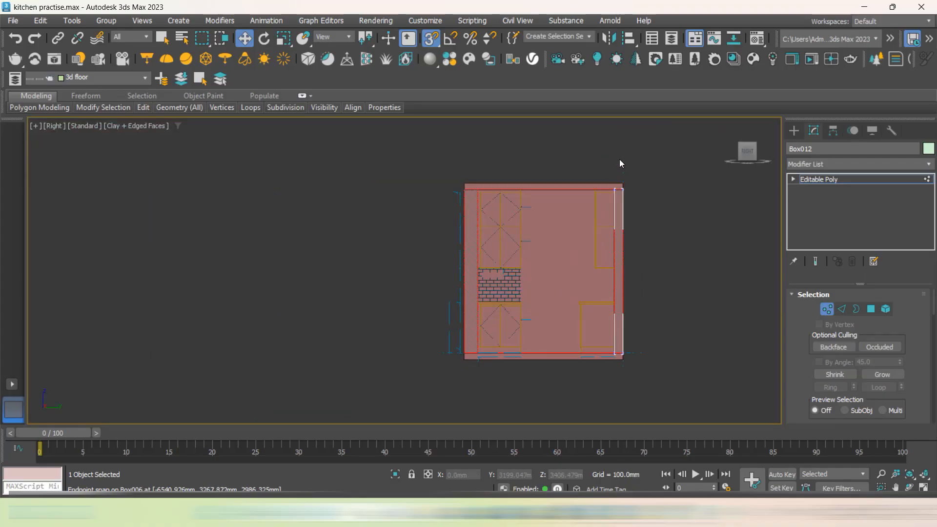
scroll(619, 188, up, 7)
scroll(656, 154, down, 5)
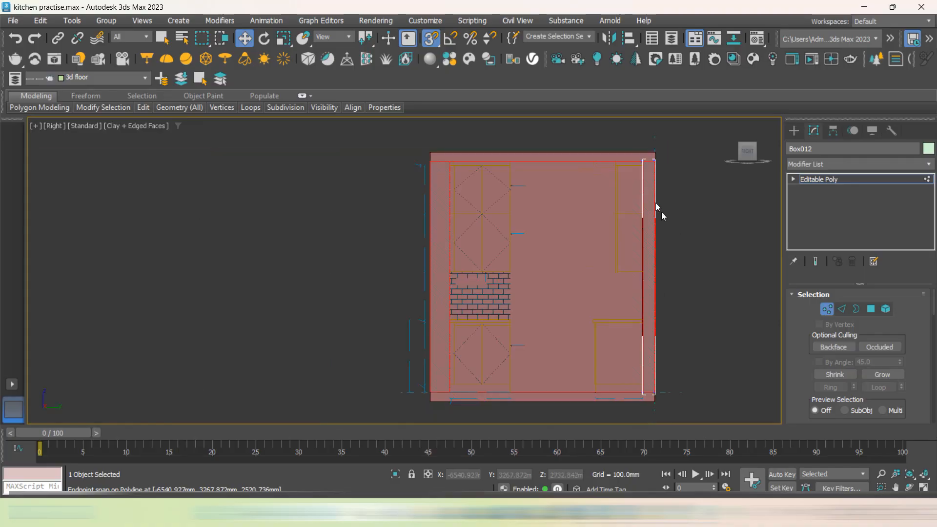
Leave vertex editing and examine the joint between the new right side wall and the back wall at floor level
click(794, 131)
click(706, 288)
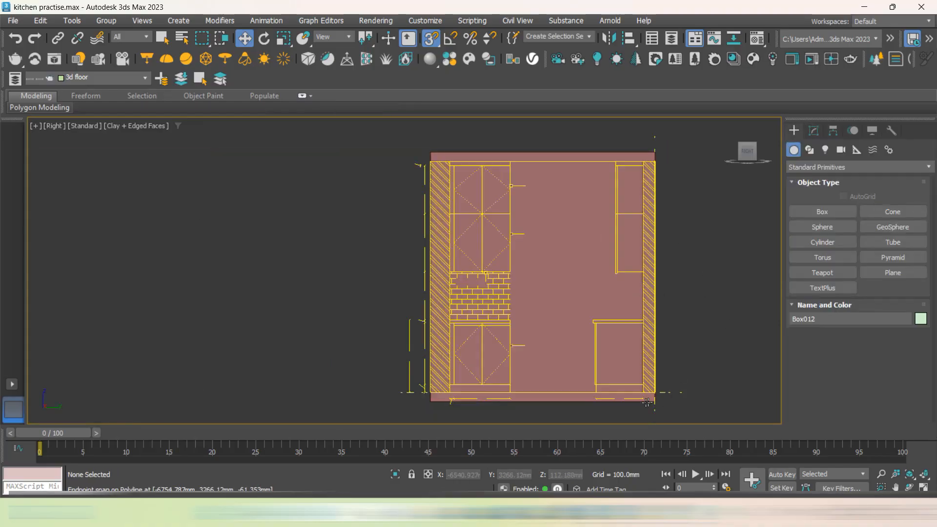
scroll(643, 404, up, 6)
click(616, 339)
alt+middle_drag(666, 339, 659, 393)
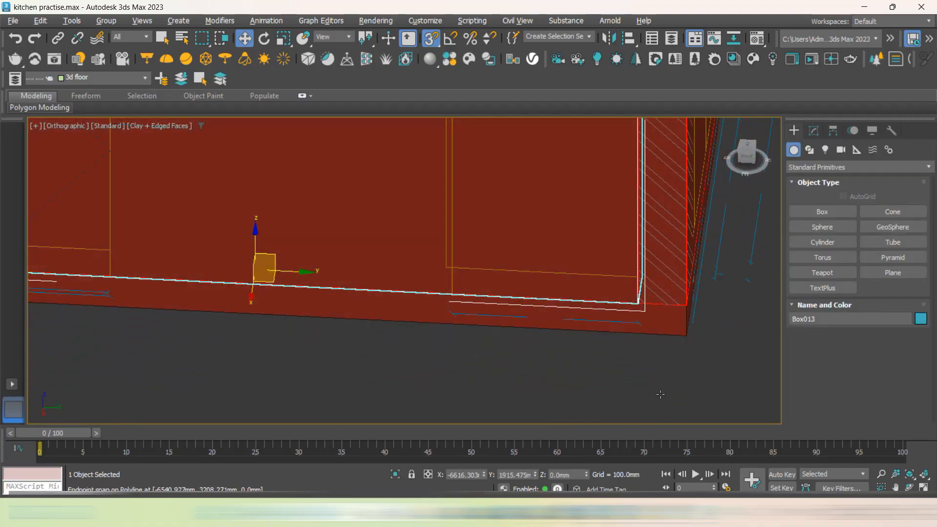
scroll(636, 270, up, 6)
scroll(653, 314, up, 4)
alt+middle_drag(598, 364, 608, 365)
middle_drag(701, 218, 542, 394)
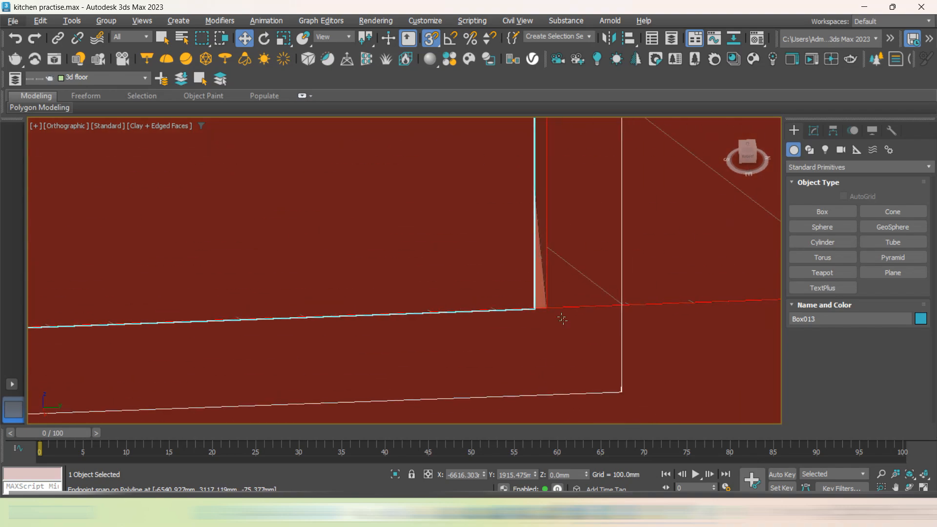
scroll(546, 272, up, 5)
click(583, 268)
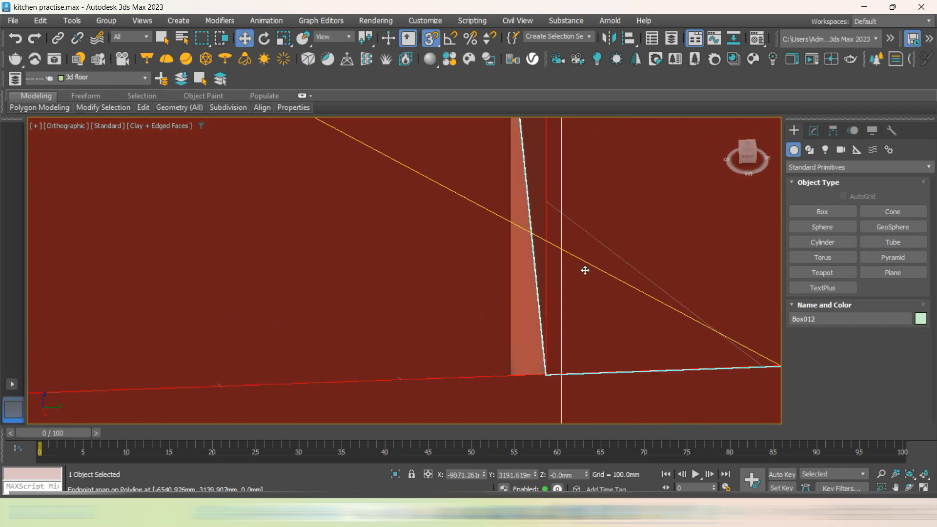
click(749, 154)
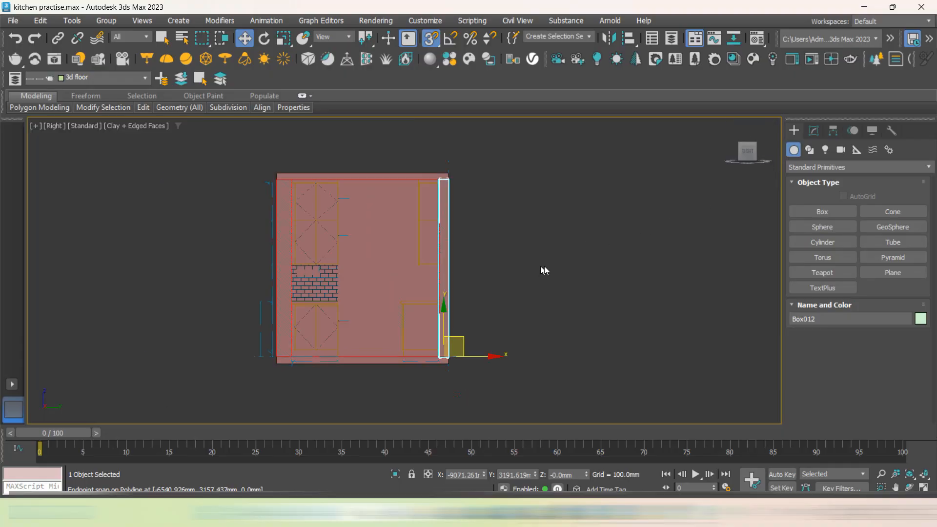
click(822, 132)
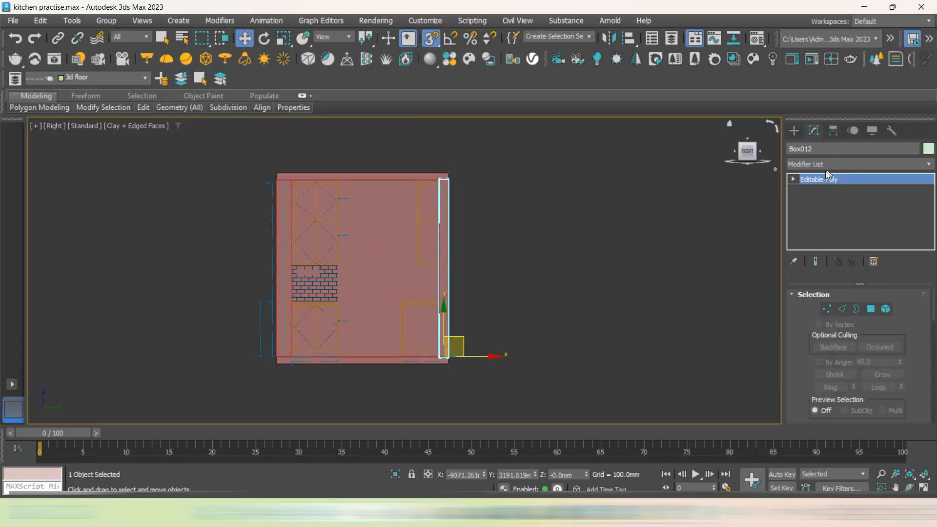
click(824, 309)
scroll(465, 175, up, 2)
middle_drag(439, 169, 550, 117)
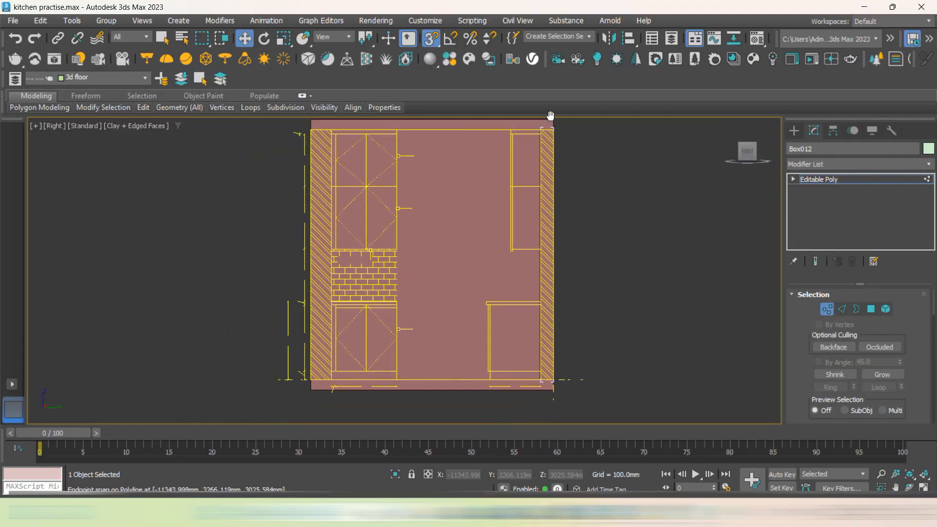
middle_drag(561, 149, 561, 167)
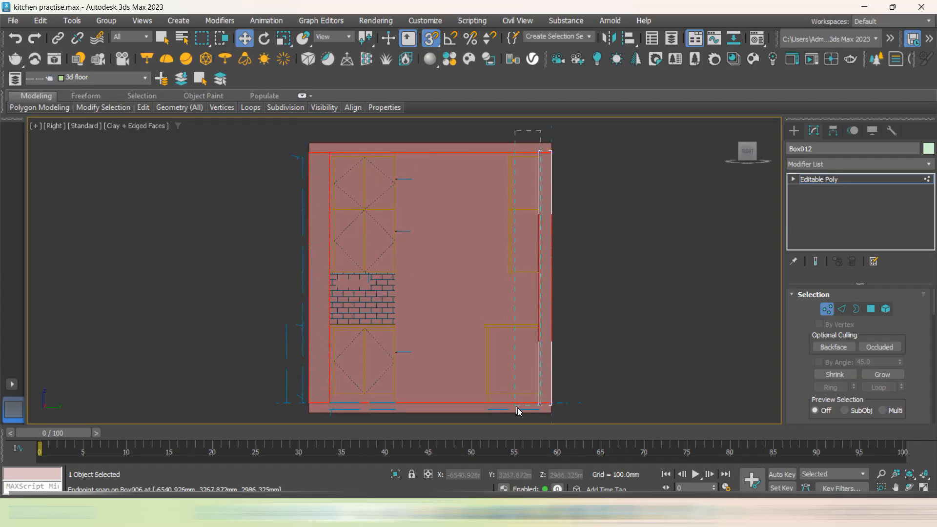
drag(519, 411, 519, 412)
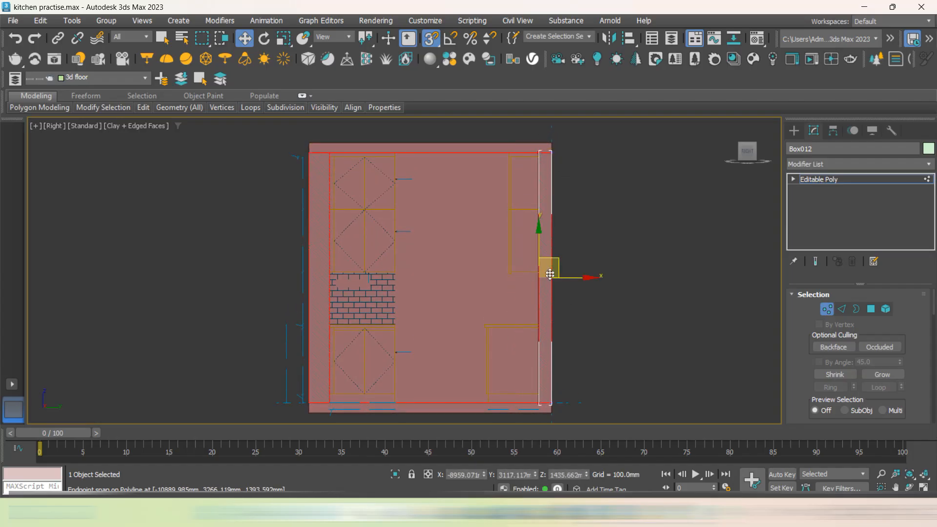
click(437, 42)
alt+middle_drag(599, 167, 570, 207)
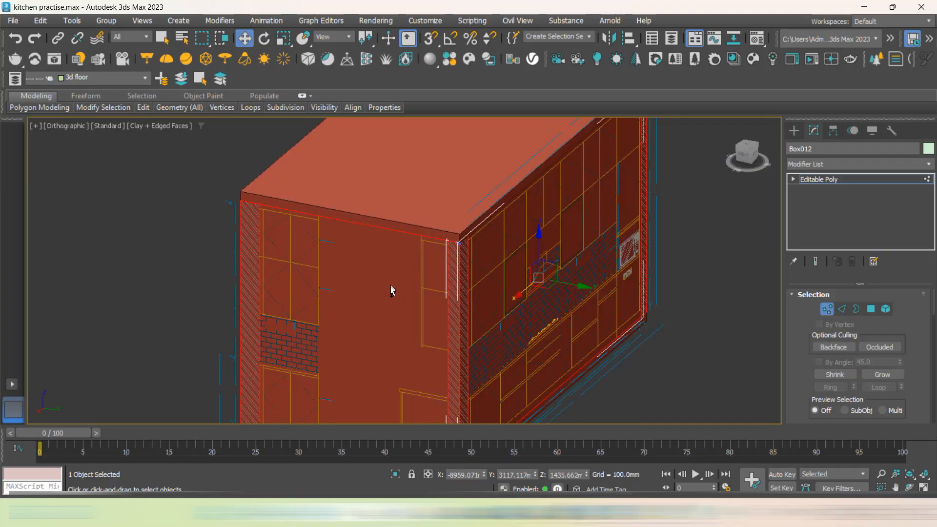
click(794, 131)
click(741, 311)
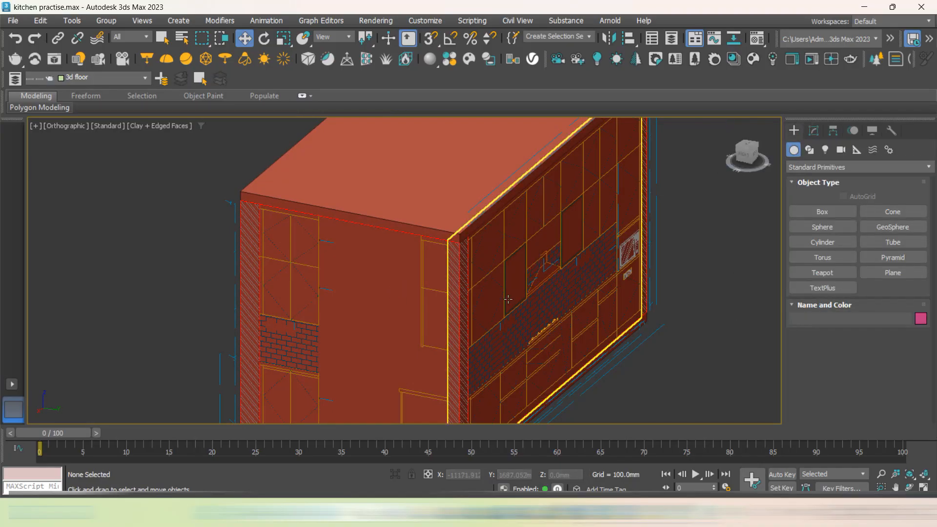
Try to isolate the back wall and right side wall for a closer look at their joint
click(502, 292)
ctrl+click(415, 299)
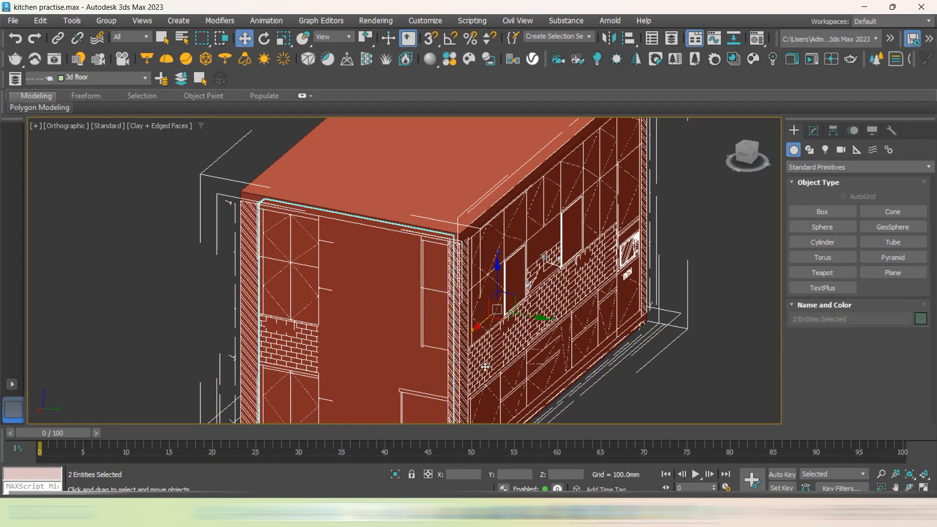
middle_drag(485, 366, 534, 306)
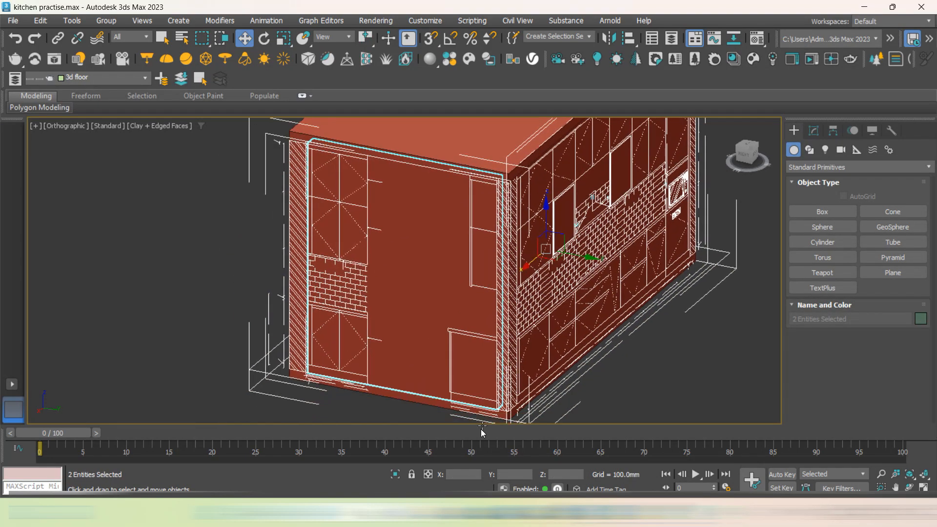
click(395, 475)
click(576, 304)
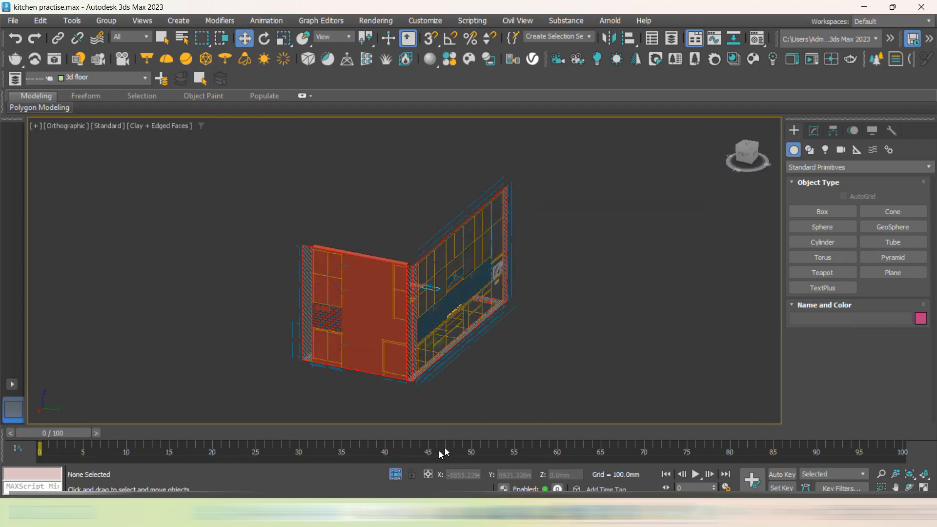
click(398, 475)
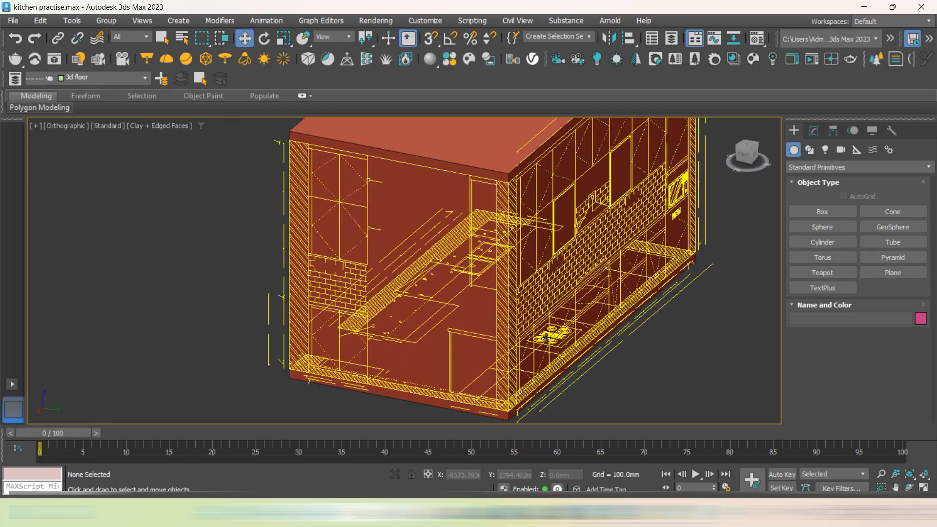
Isolate the back wall, the right side wall and the reference drawing, and clear the selection
click(541, 336)
scroll(558, 214, up, 4)
ctrl+click(567, 210)
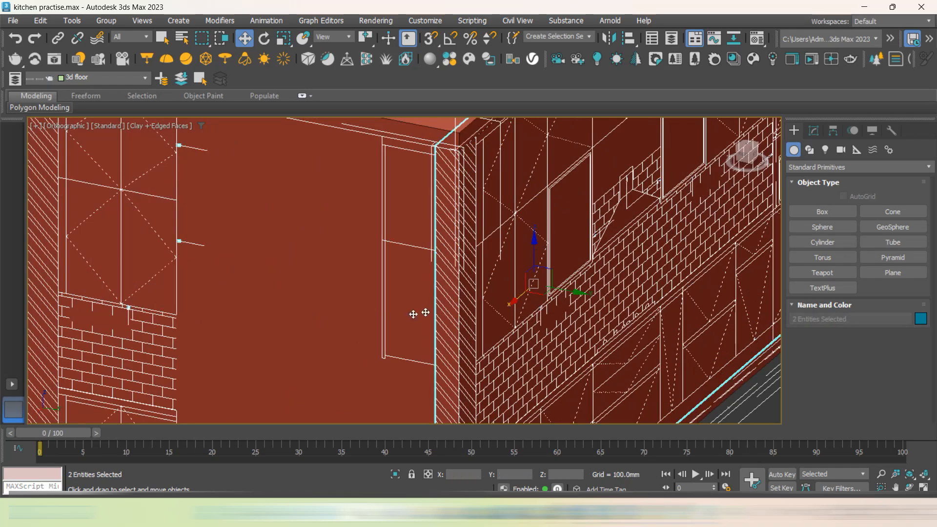
ctrl+click(350, 282)
click(399, 474)
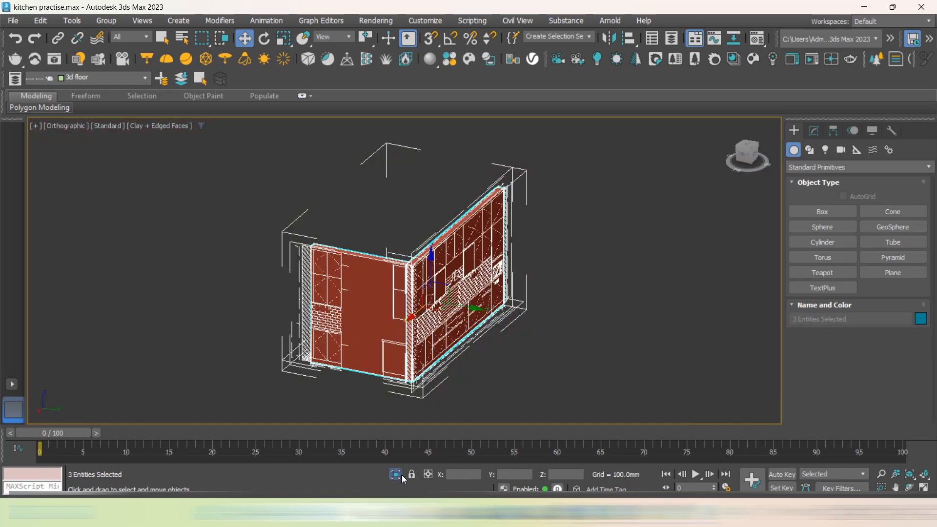
alt+middle_drag(571, 369, 666, 364)
click(695, 319)
Move the right side wall about 3.5 mm in Y to snap its floor corner onto the back wall, and deselect it
scroll(550, 423, up, 6)
scroll(636, 334, up, 6)
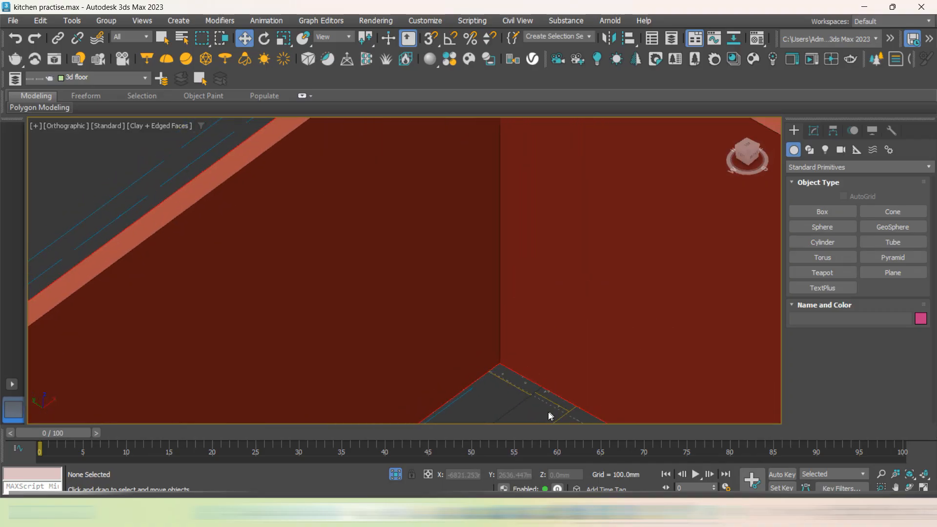
scroll(630, 258, up, 4)
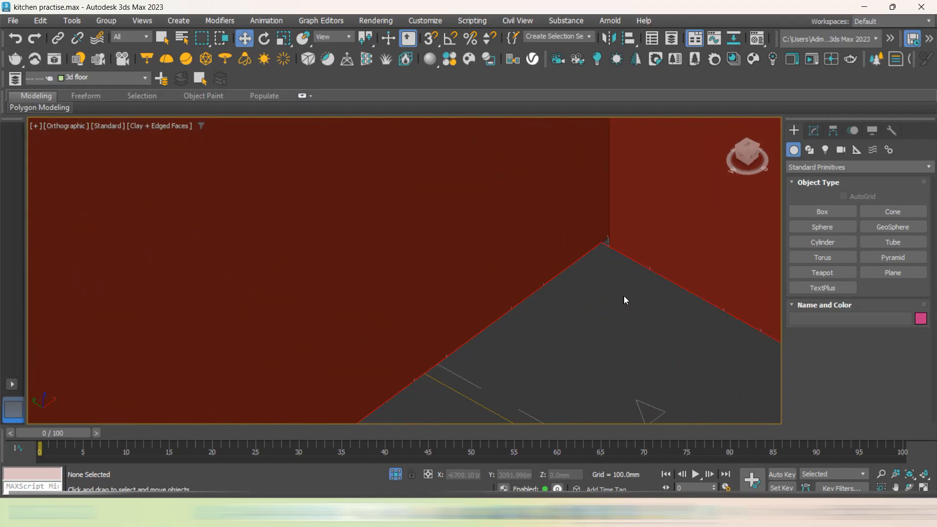
scroll(614, 239, up, 5)
click(636, 234)
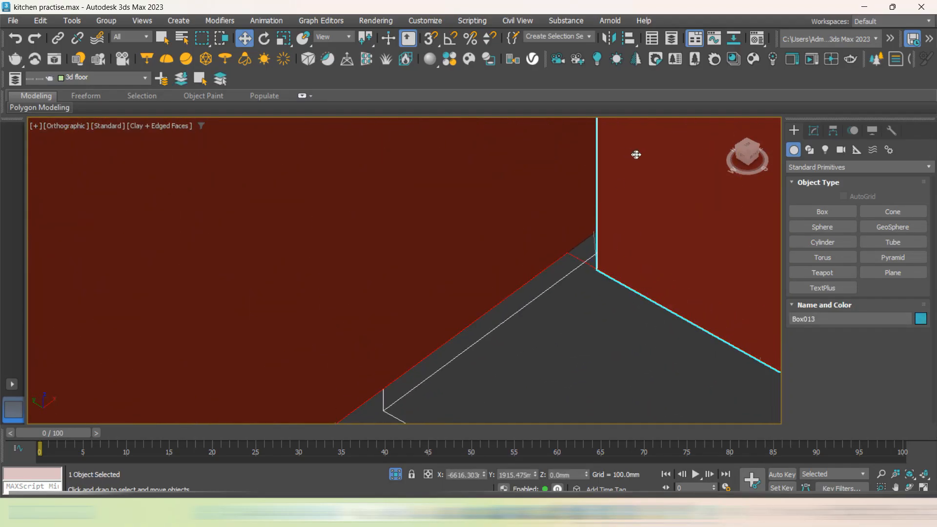
drag(607, 273, 564, 252)
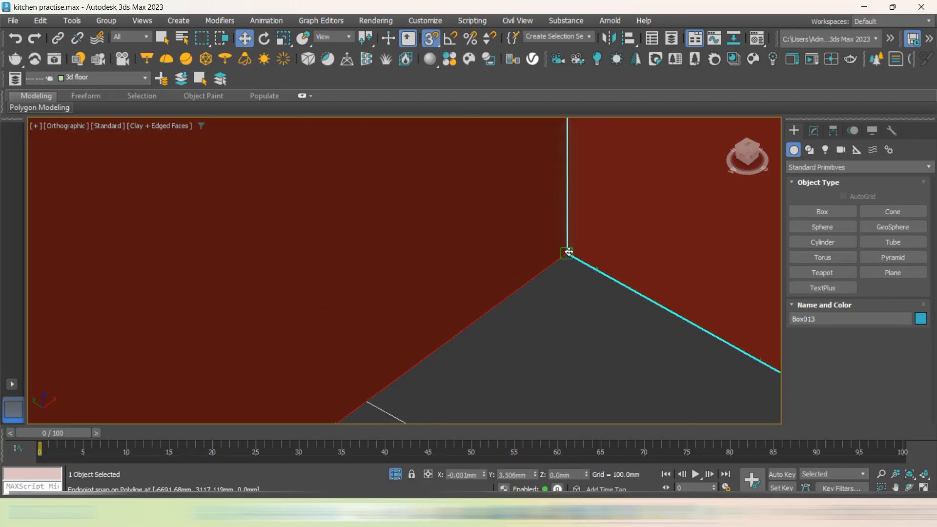
scroll(536, 293, down, 5)
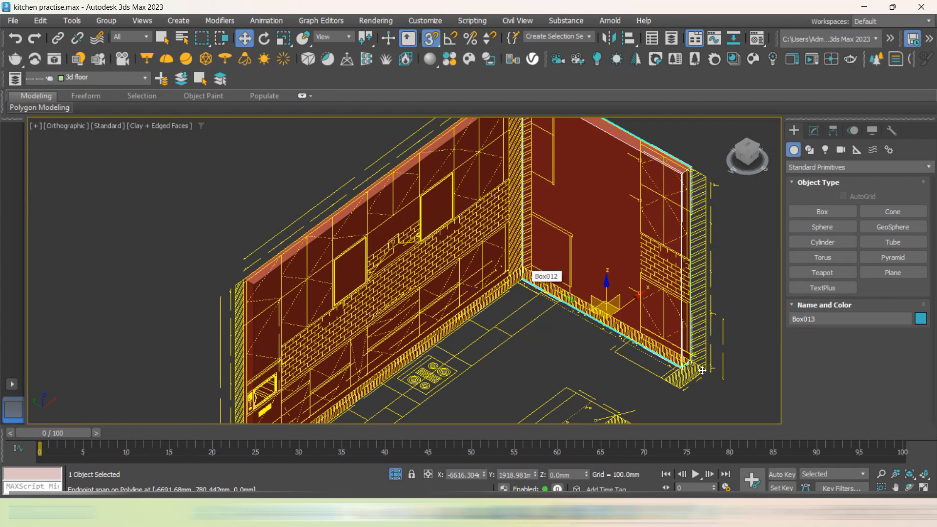
click(751, 399)
Convert the right side wall box to an Editable Poly
alt+middle_drag(751, 399, 429, 324)
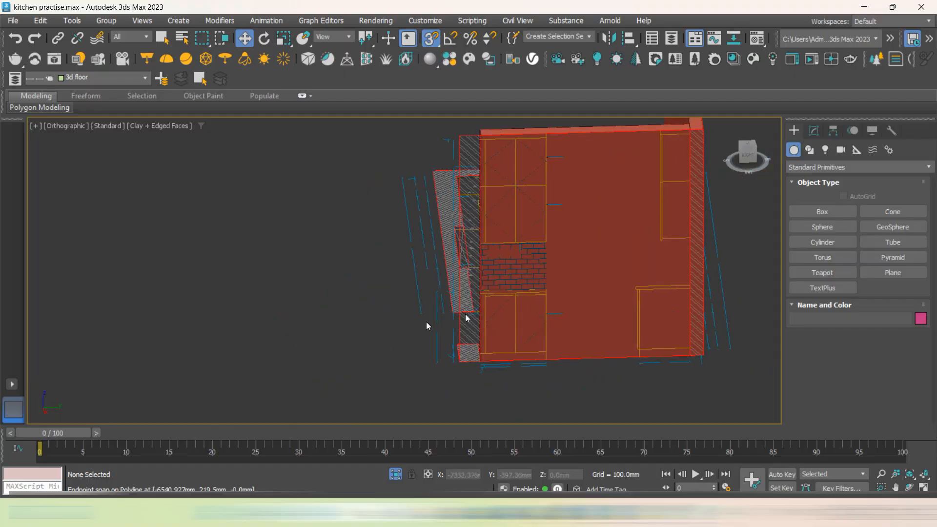
click(747, 154)
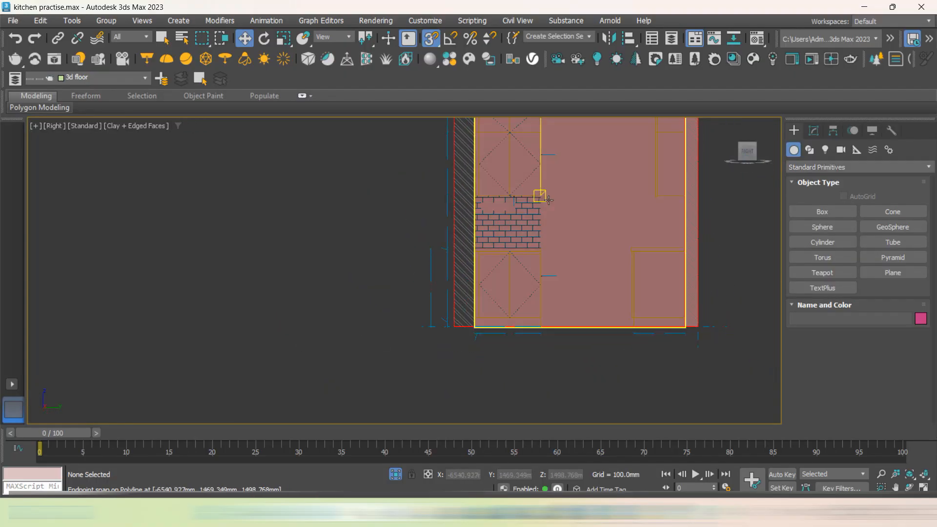
scroll(512, 189, up, 10)
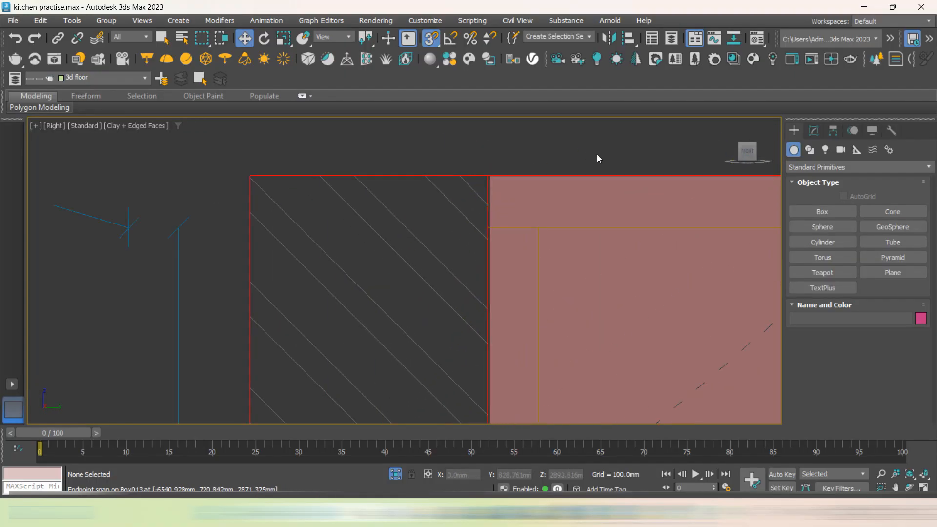
click(605, 193)
click(812, 133)
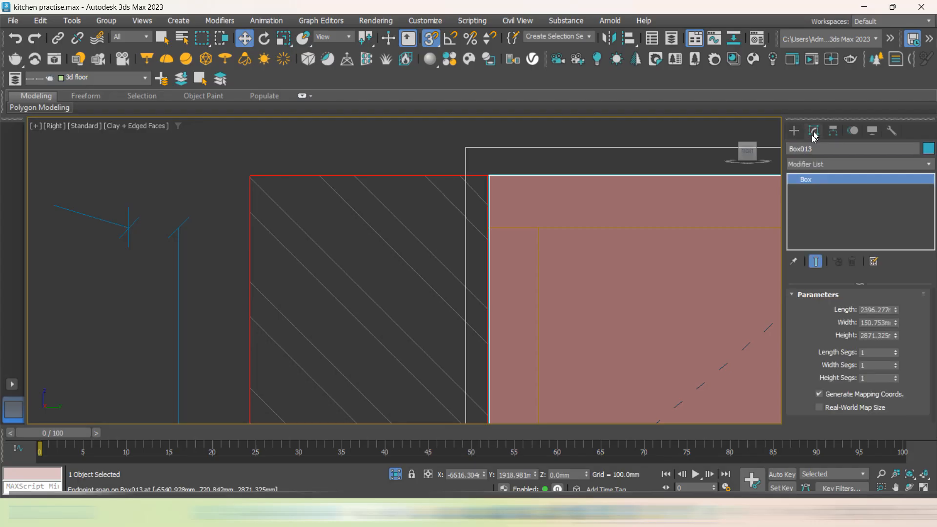
right_click(536, 242)
mouse_move(641, 404)
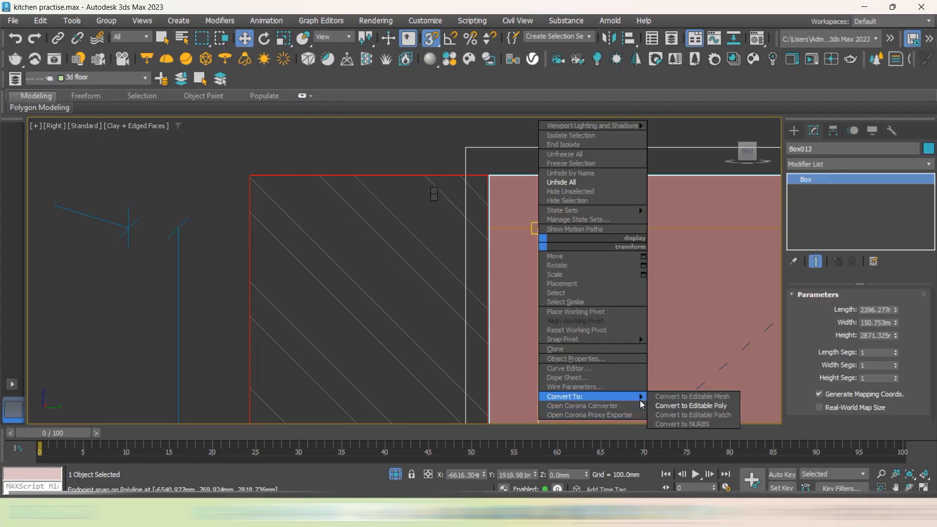
click(695, 406)
Move the right side wall's free-end vertices about 1.75 mm in Y to snap onto the drawing's wall line, and leave vertex editing
click(826, 308)
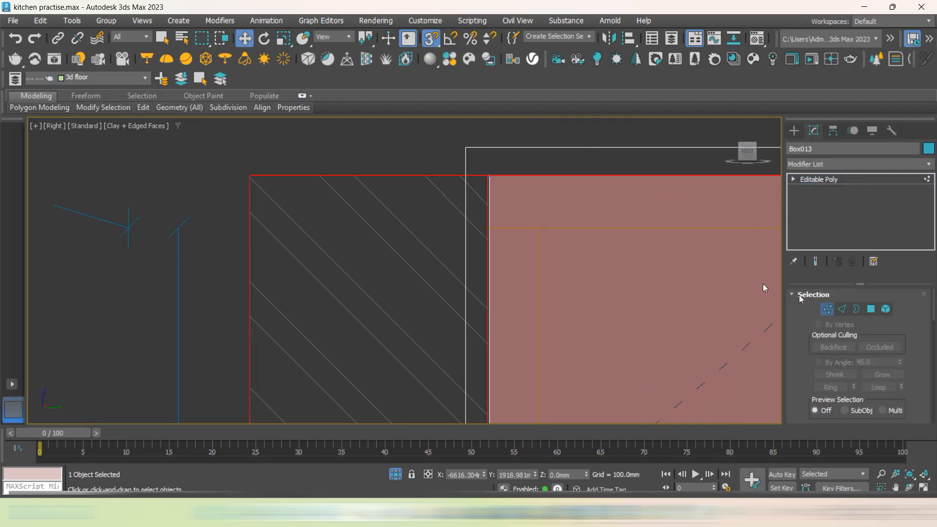
scroll(558, 204, down, 6)
drag(536, 362, 537, 363)
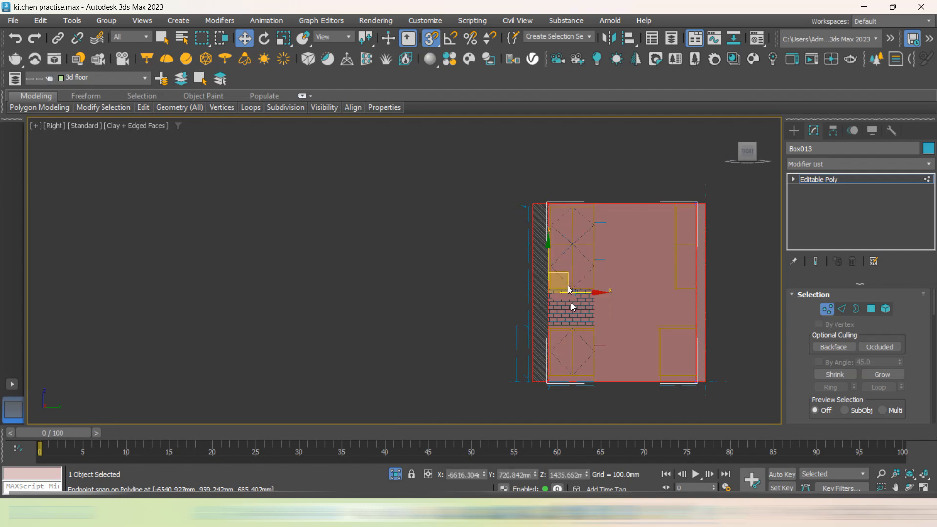
scroll(543, 201, up, 8)
scroll(538, 194, up, 5)
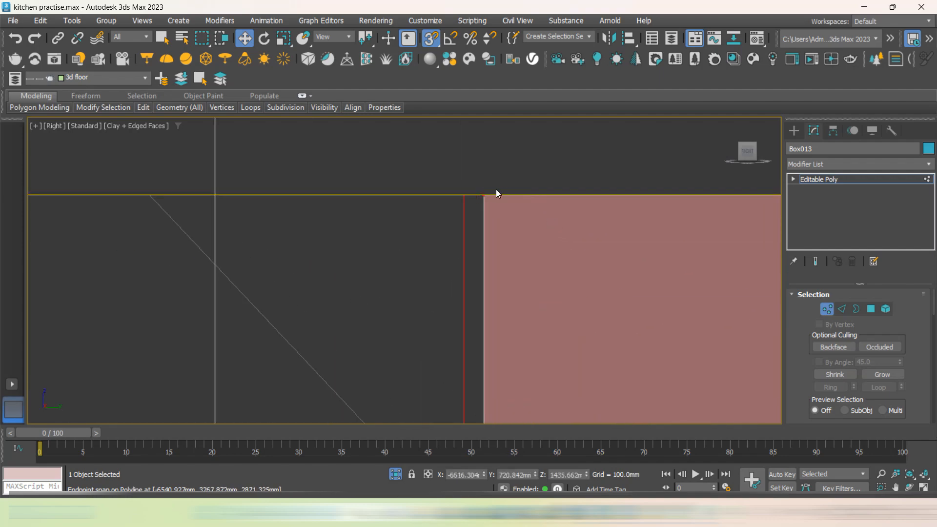
scroll(496, 224, down, 5)
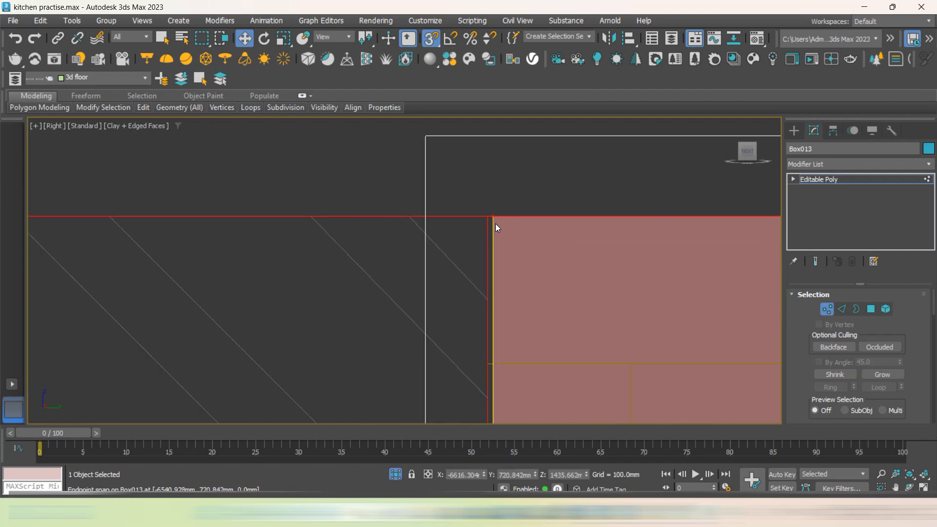
mouse_move(493, 213)
mouse_down()
mouse_move(487, 203)
mouse_move(488, 216)
mouse_up()
scroll(532, 191, up, 2)
scroll(533, 190, up, 4)
click(533, 190)
scroll(345, 219, down, 14)
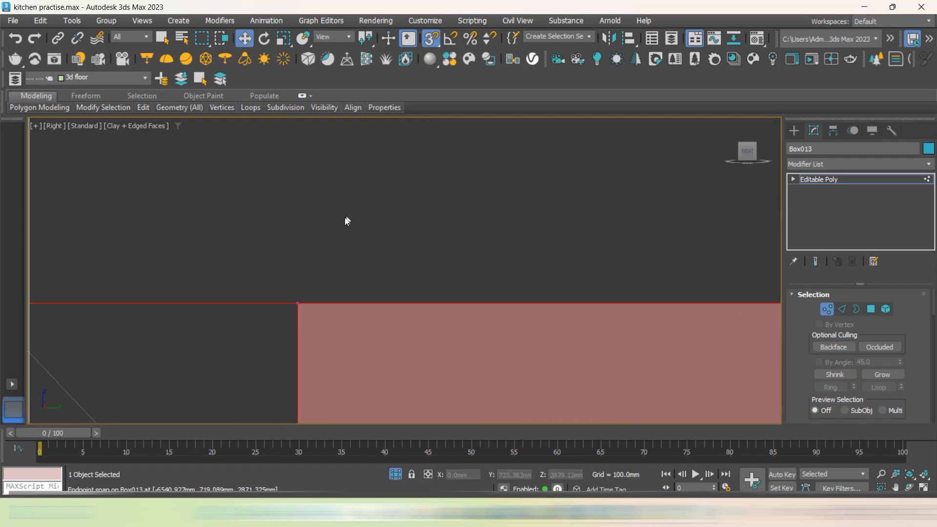
alt+middle_drag(344, 224, 622, 269)
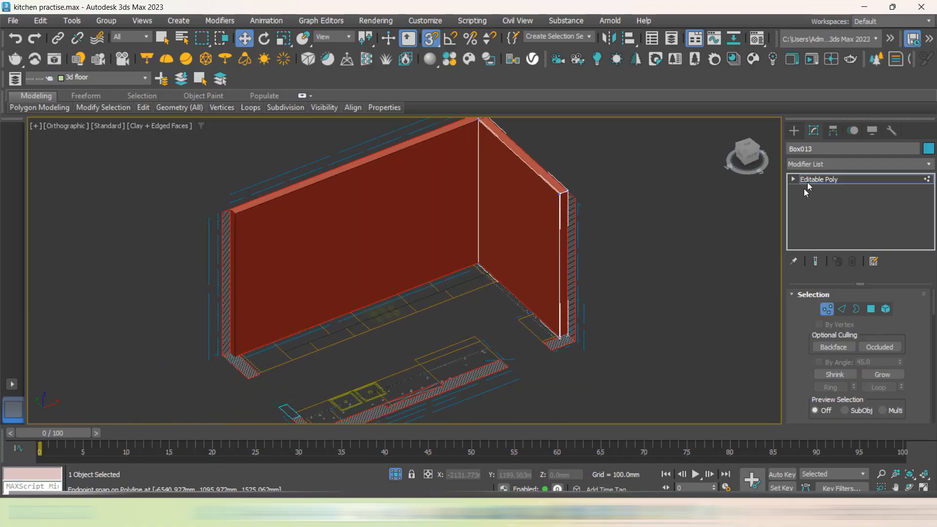
click(796, 132)
click(651, 344)
Unhide all objects to bring back the slabs, remaining walls and cabinets
alt+middle_drag(602, 376, 584, 382)
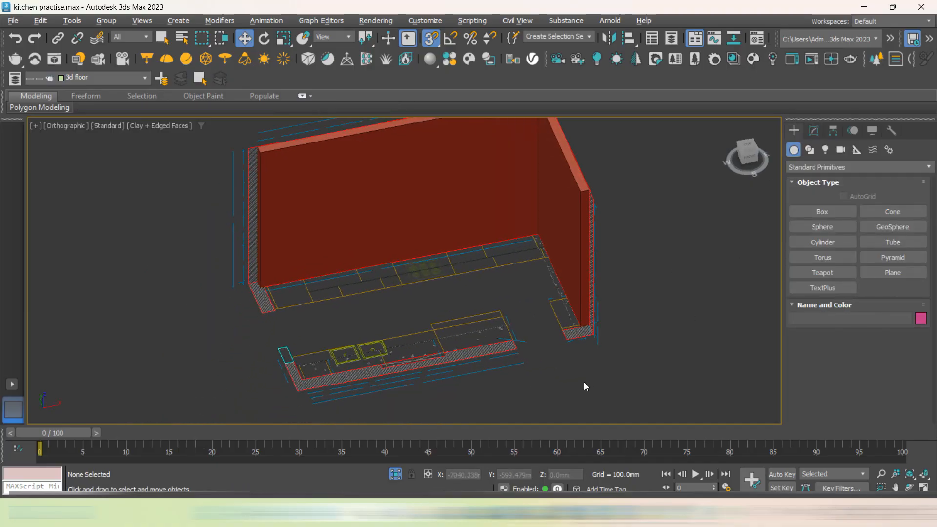
right_click(698, 259)
click(716, 210)
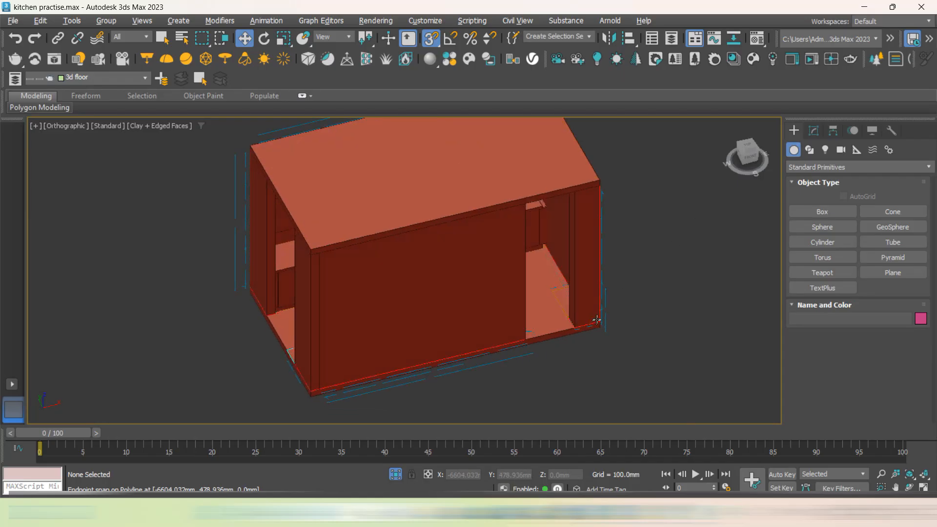
With 3D snapping off, move the countertop's right-end vertices about 74.2 mm in X to meet the right side wall, and leave vertex editing
alt+middle_drag(707, 215, 588, 302)
middle_drag(702, 255, 690, 297)
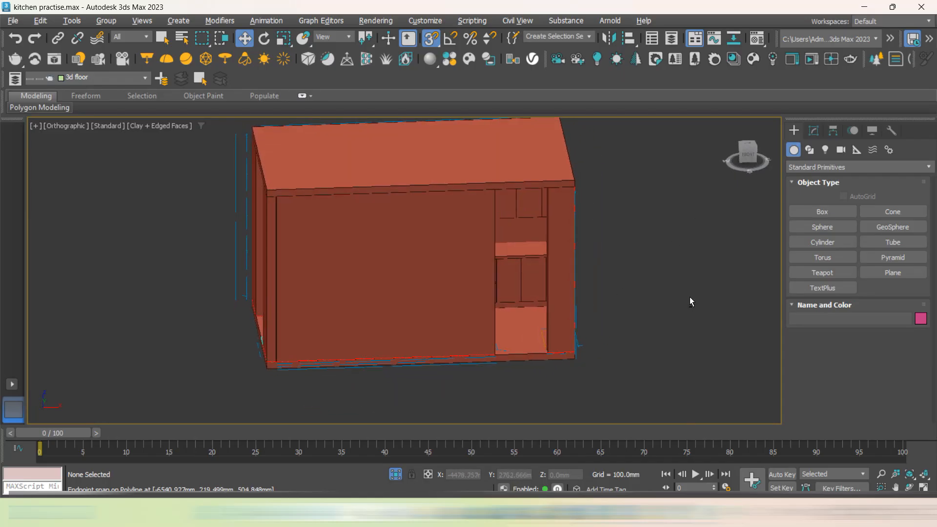
scroll(502, 228, up, 3)
scroll(502, 227, up, 4)
alt+middle_drag(541, 278, 551, 289)
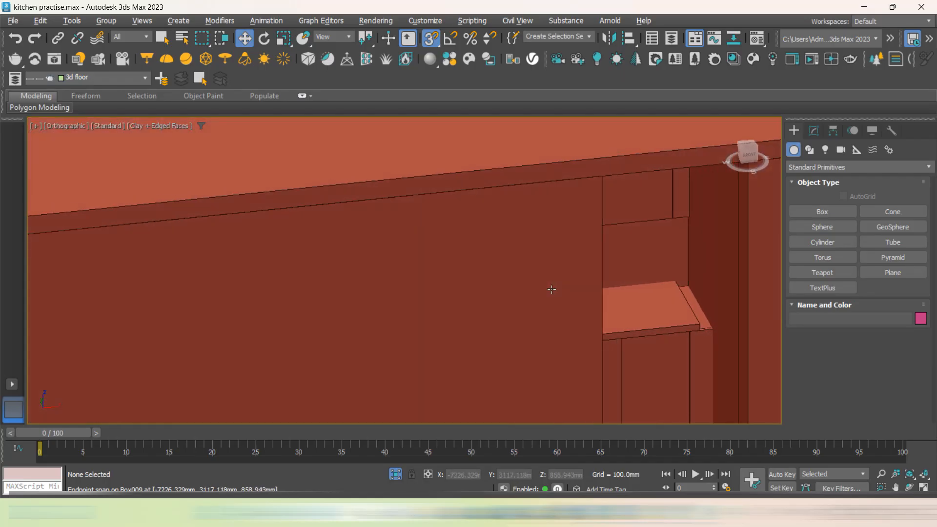
click(671, 322)
middle_drag(672, 322, 629, 322)
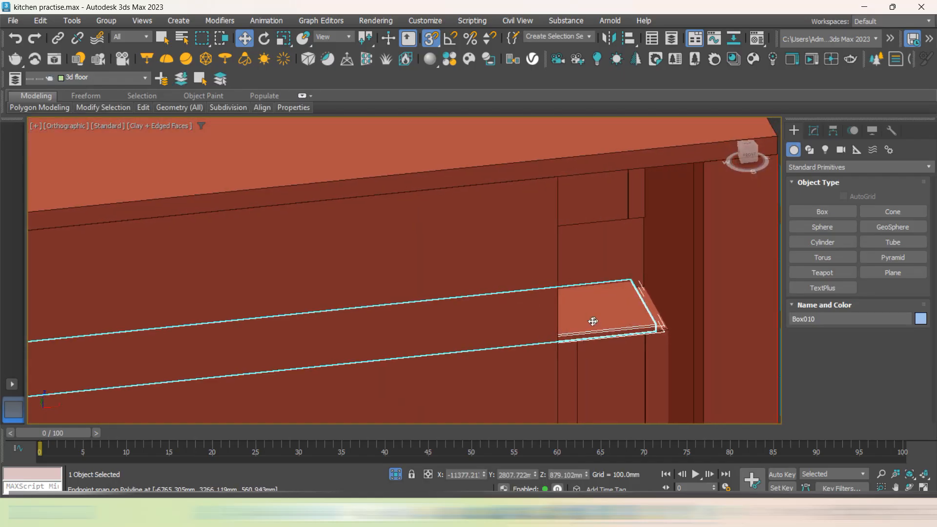
click(814, 132)
key(1)
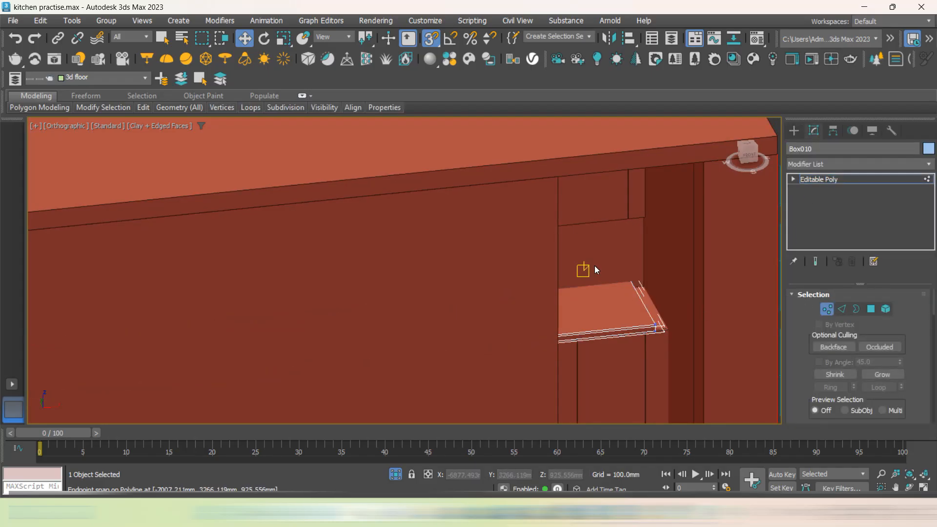
click(635, 283)
scroll(657, 291, up, 5)
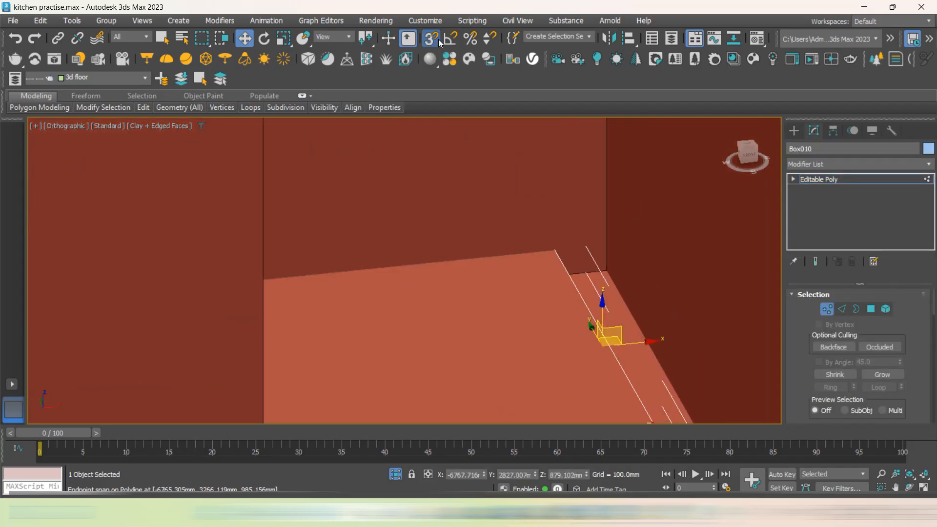
middle_drag(616, 277, 545, 248)
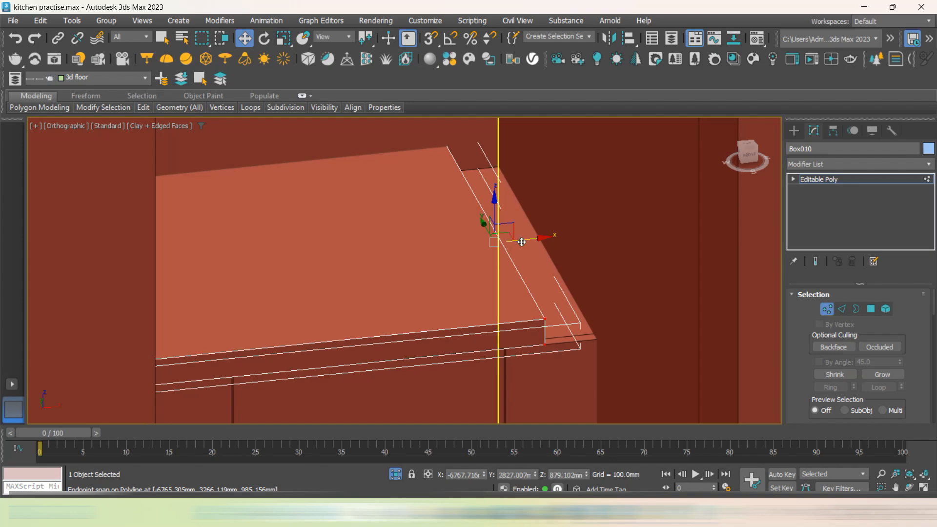
drag(522, 242, 571, 246)
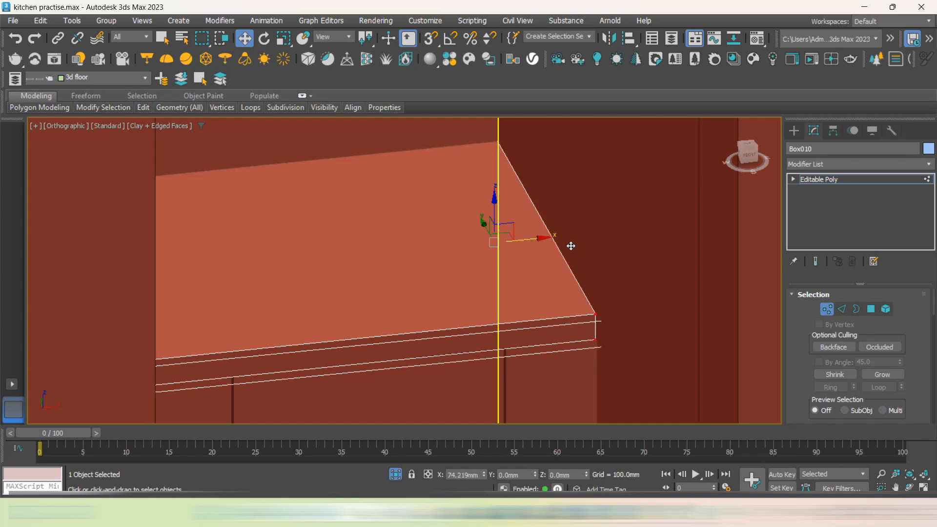
scroll(572, 245, down, 5)
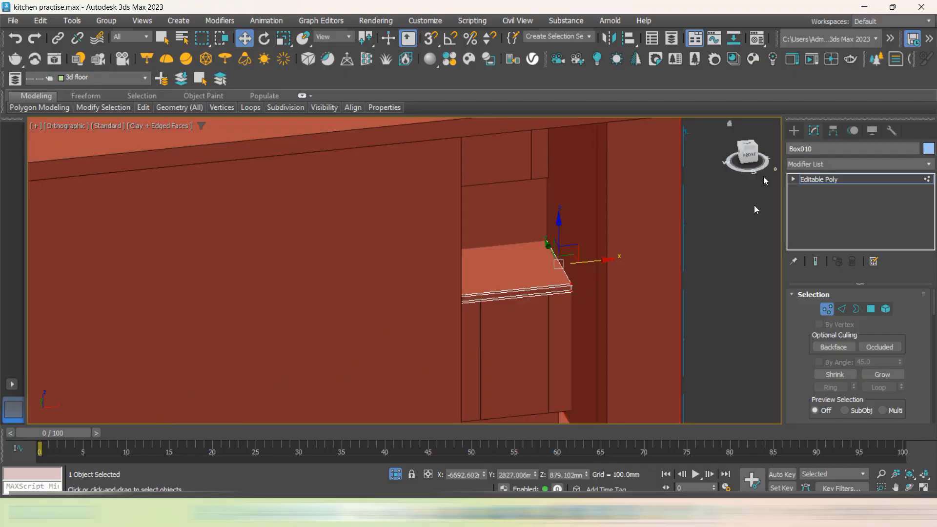
click(718, 279)
scroll(719, 278, down, 6)
alt+middle_drag(624, 334, 575, 329)
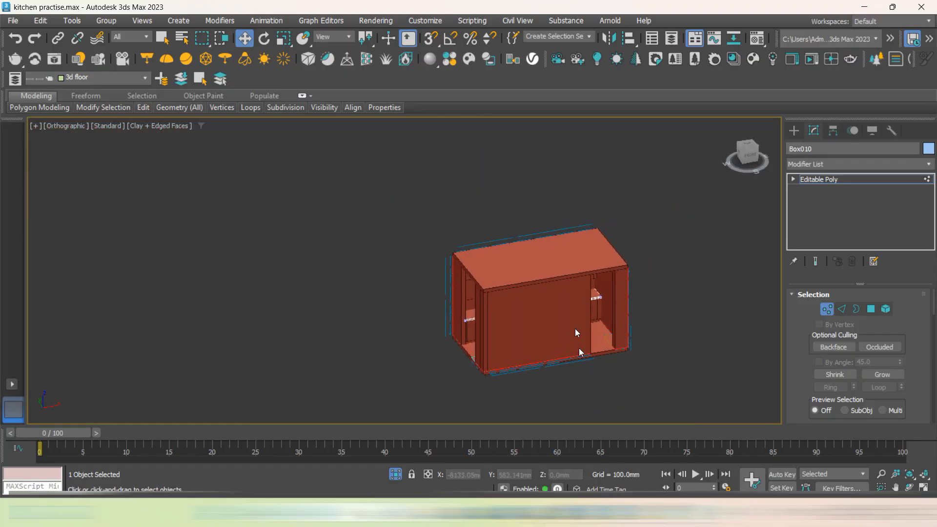
click(794, 130)
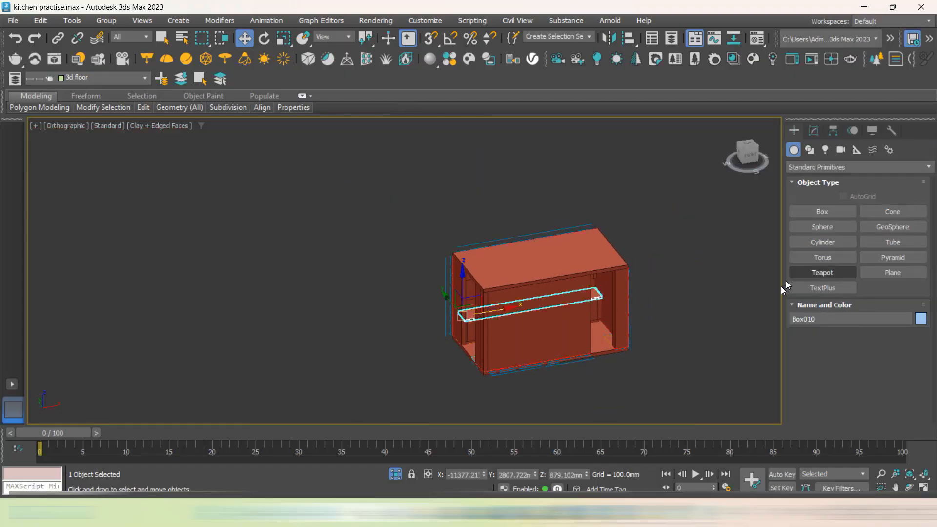
Hide the front wall to expose the kitchen interior
click(532, 341)
right_click(533, 322)
click(566, 279)
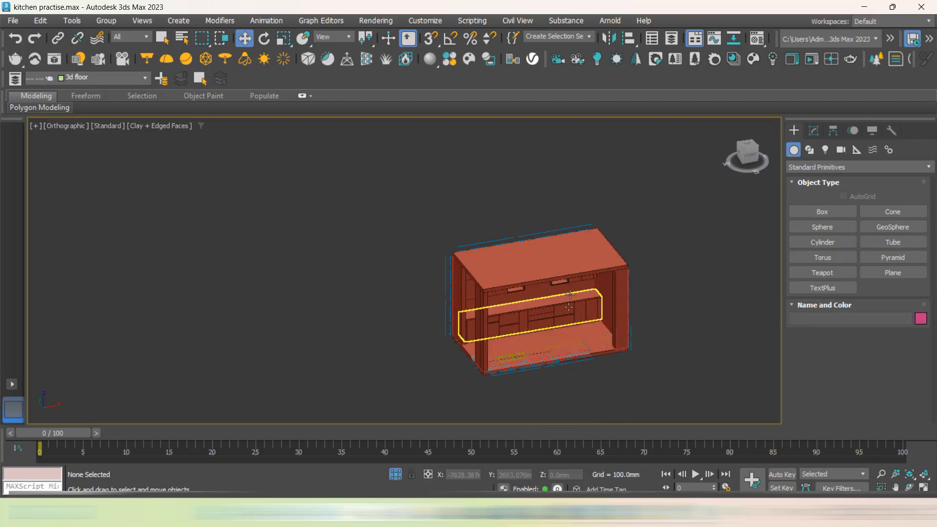
Examine the wall cabinets, base cabinets and countertop from the front of the kitchen
alt+middle_drag(676, 369, 611, 323)
scroll(611, 323, up, 3)
scroll(681, 326, down, 2)
alt+middle_drag(681, 326, 705, 333)
key(z)
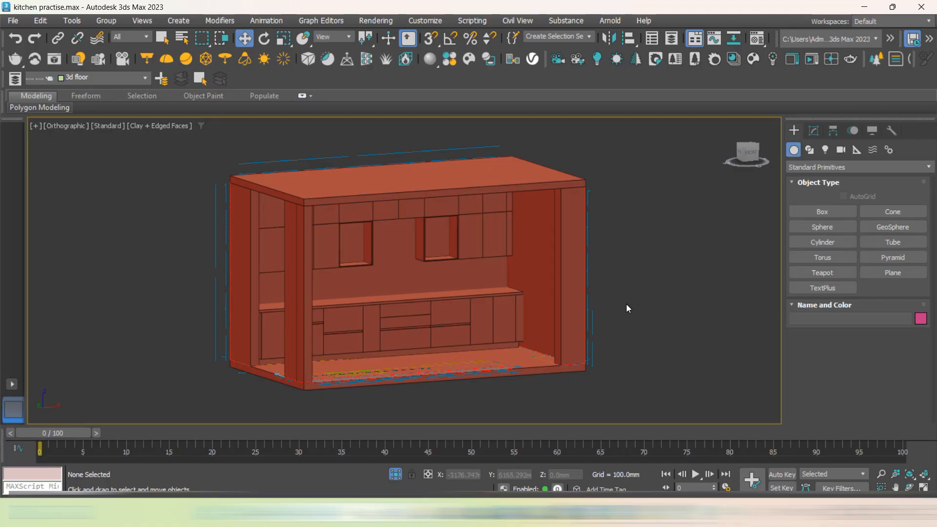
alt+middle_drag(625, 308, 610, 297)
scroll(561, 292, up, 5)
scroll(585, 288, down, 3)
middle_drag(610, 297, 642, 289)
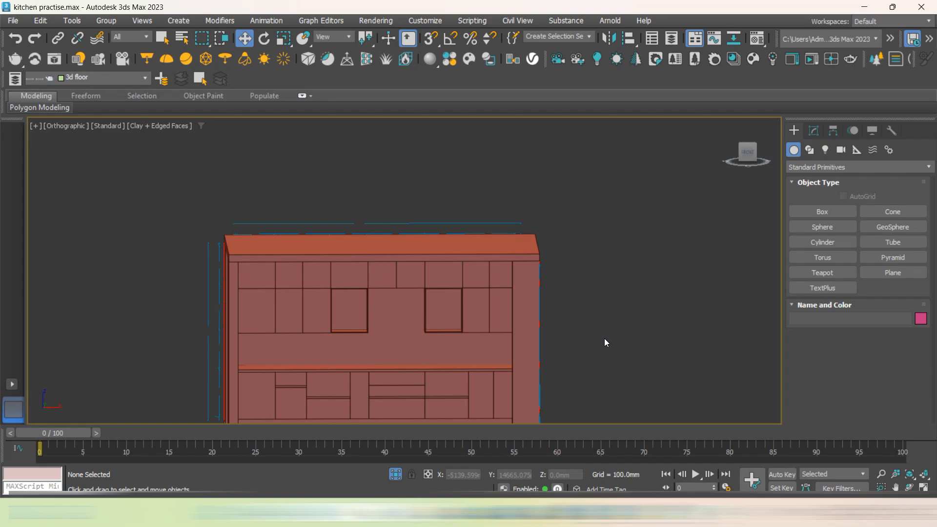
middle_drag(568, 350, 621, 315)
scroll(525, 359, up, 4)
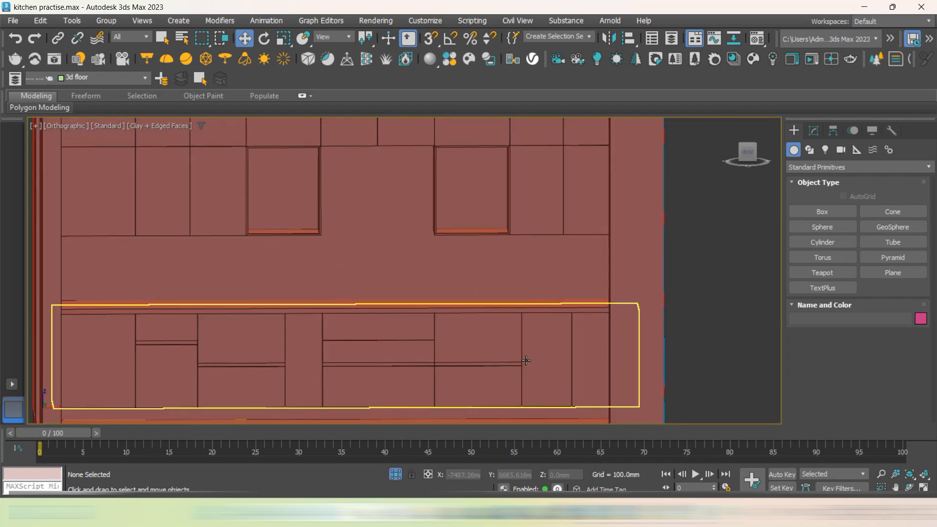
alt+middle_drag(525, 359, 545, 366)
scroll(546, 366, down, 8)
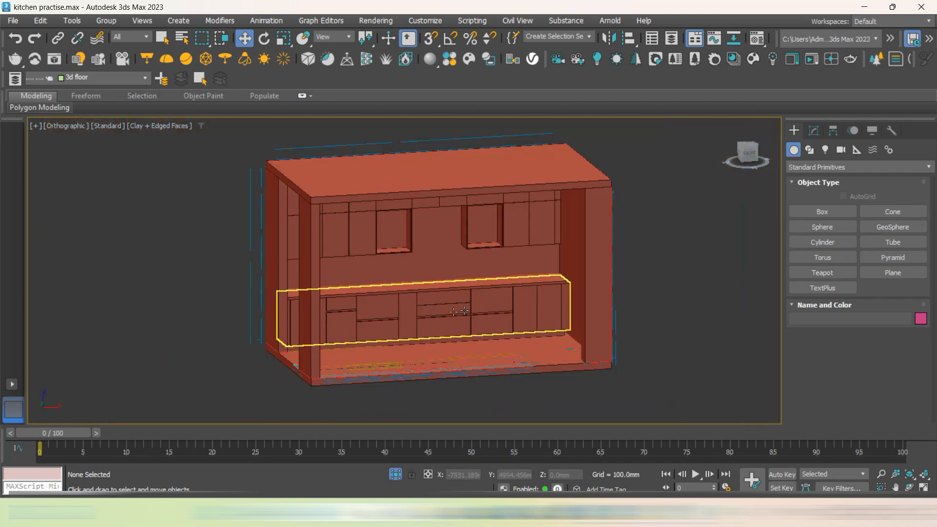
alt+middle_drag(446, 311, 430, 299)
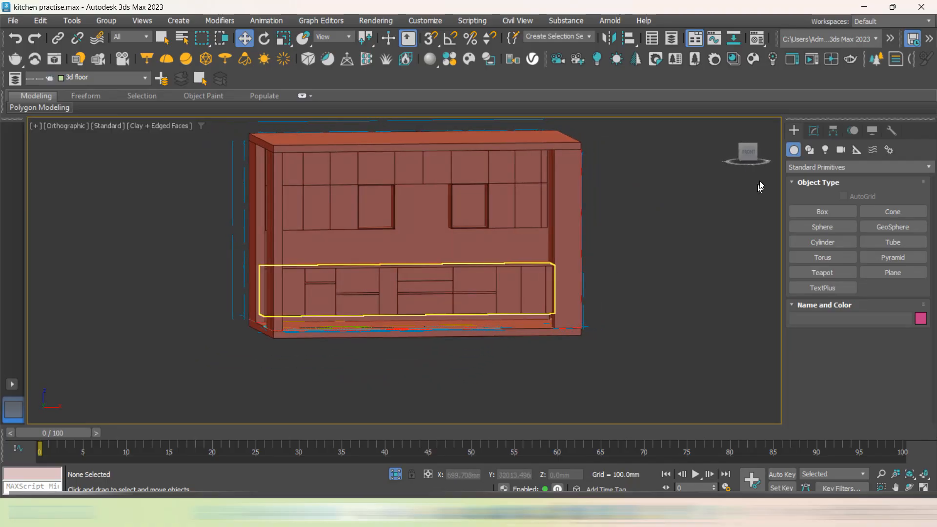
alt+middle_drag(602, 257, 617, 279)
middle_drag(583, 318, 454, 168)
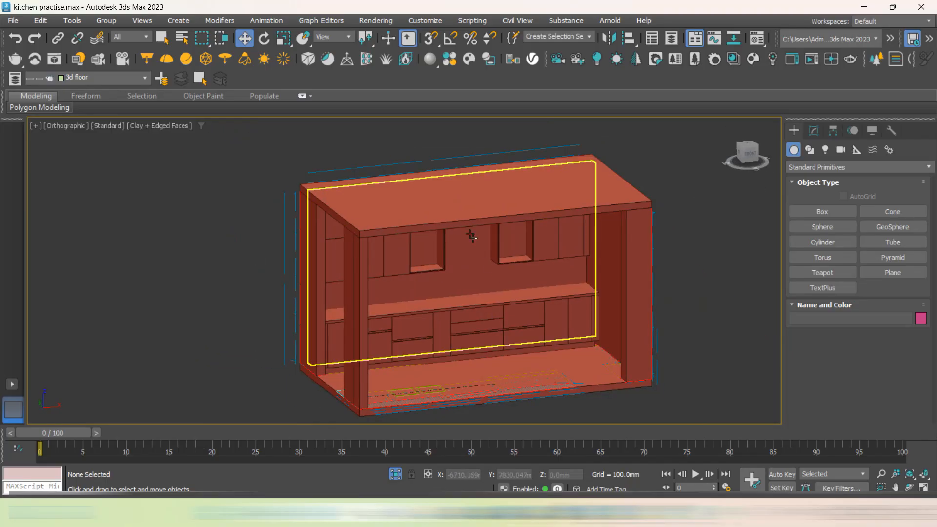
Inspect the kitchen from both ends, checking the side walls, floor plan lines and the junction of countertop and right wall
alt+middle_drag(463, 236, 502, 341)
scroll(366, 371, up, 6)
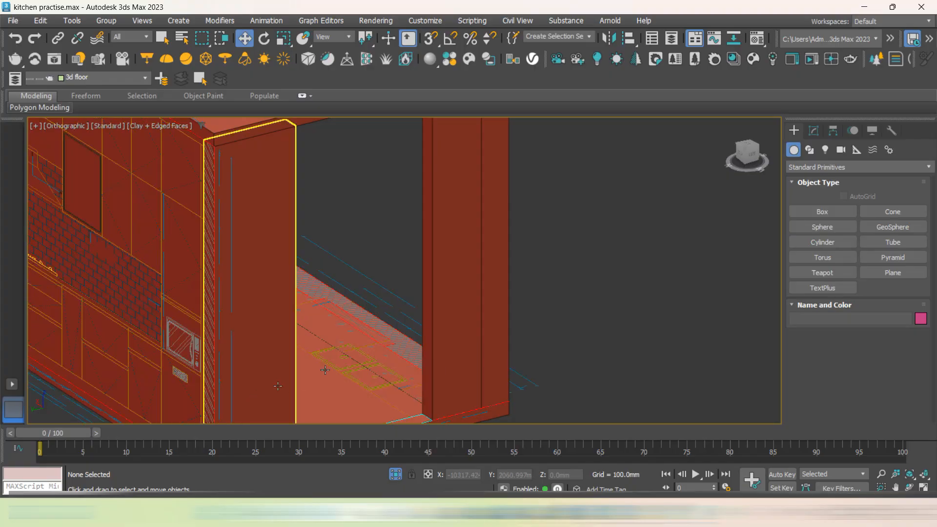
scroll(431, 344, down, 3)
alt+middle_drag(431, 344, 344, 336)
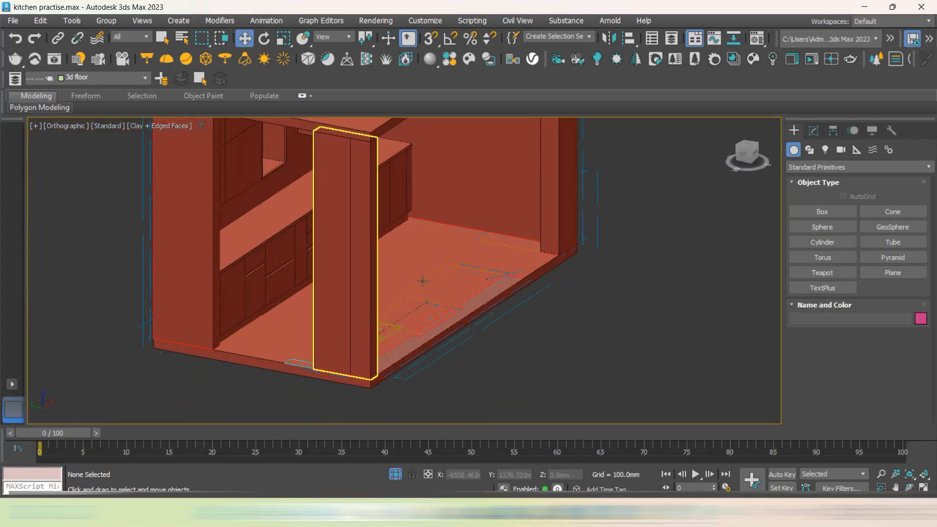
alt+middle_drag(639, 298, 612, 333)
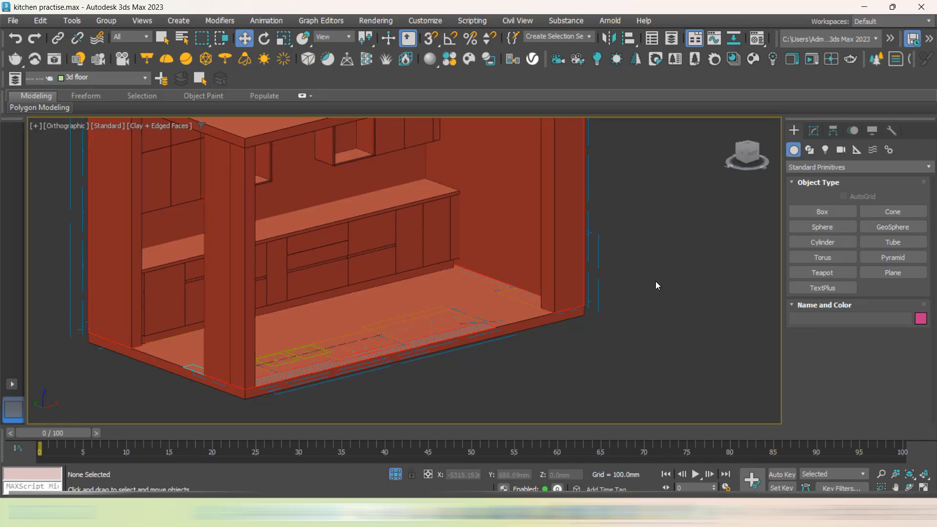
middle_drag(655, 281, 658, 298)
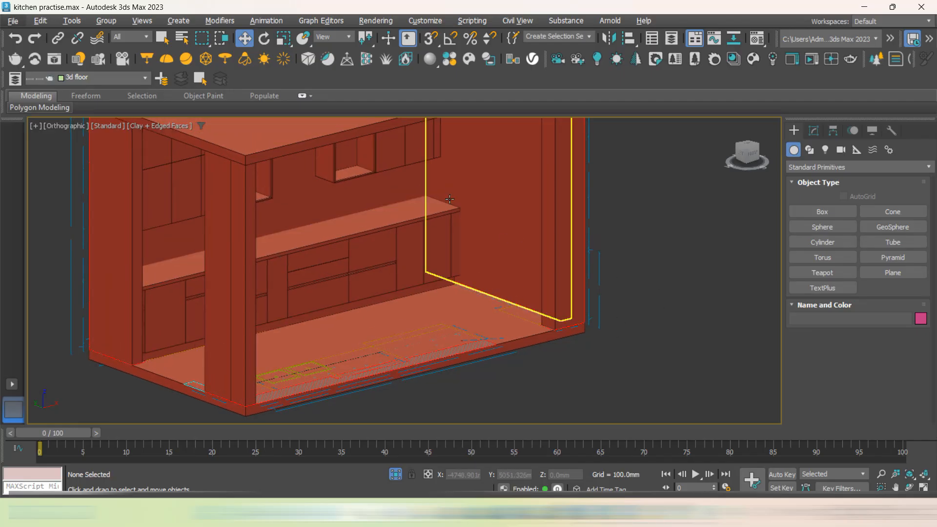
scroll(450, 200, down, 5)
middle_drag(619, 276, 601, 340)
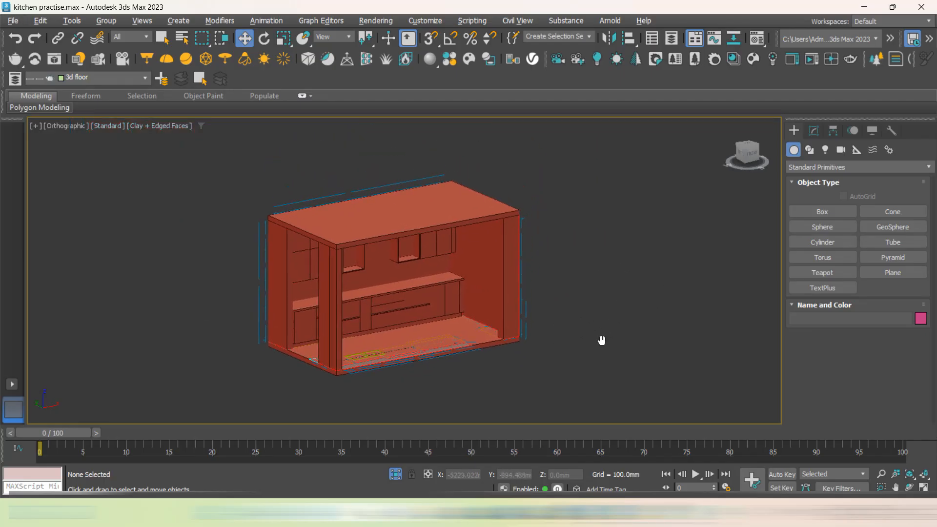